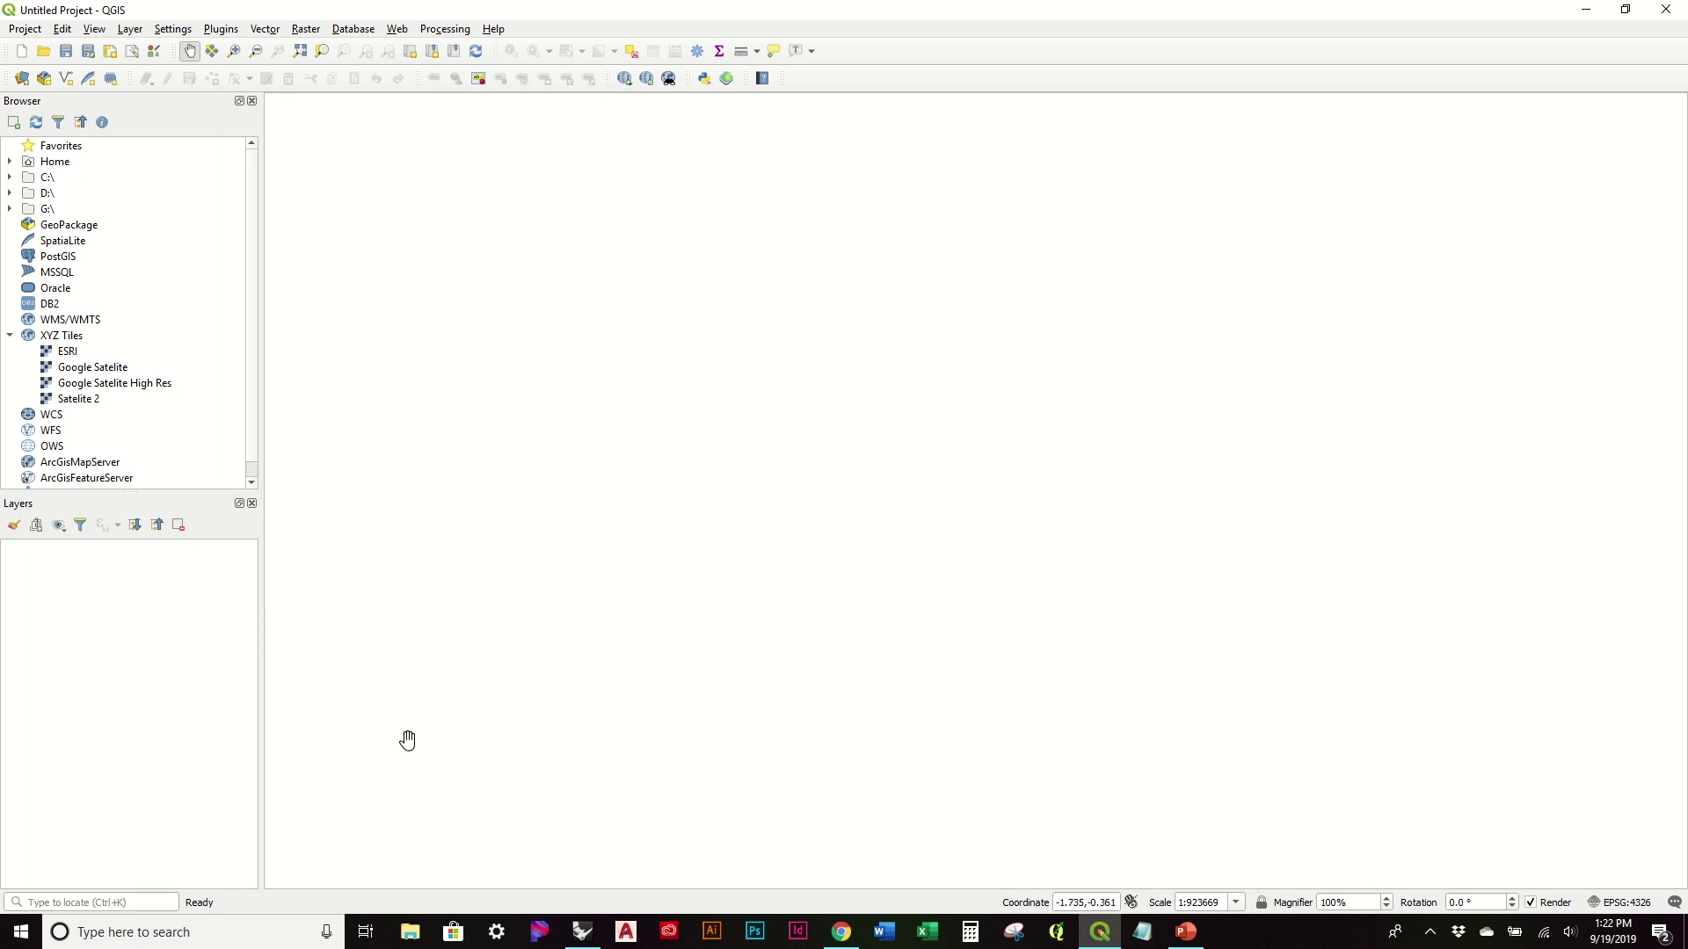
Switch to Chrome, open the GeoGeek article on adding Google Maps layers in QGIS 3, and copy its first listed Google Satellite tile URL.
mouse_move(923, 7)
click(849, 934)
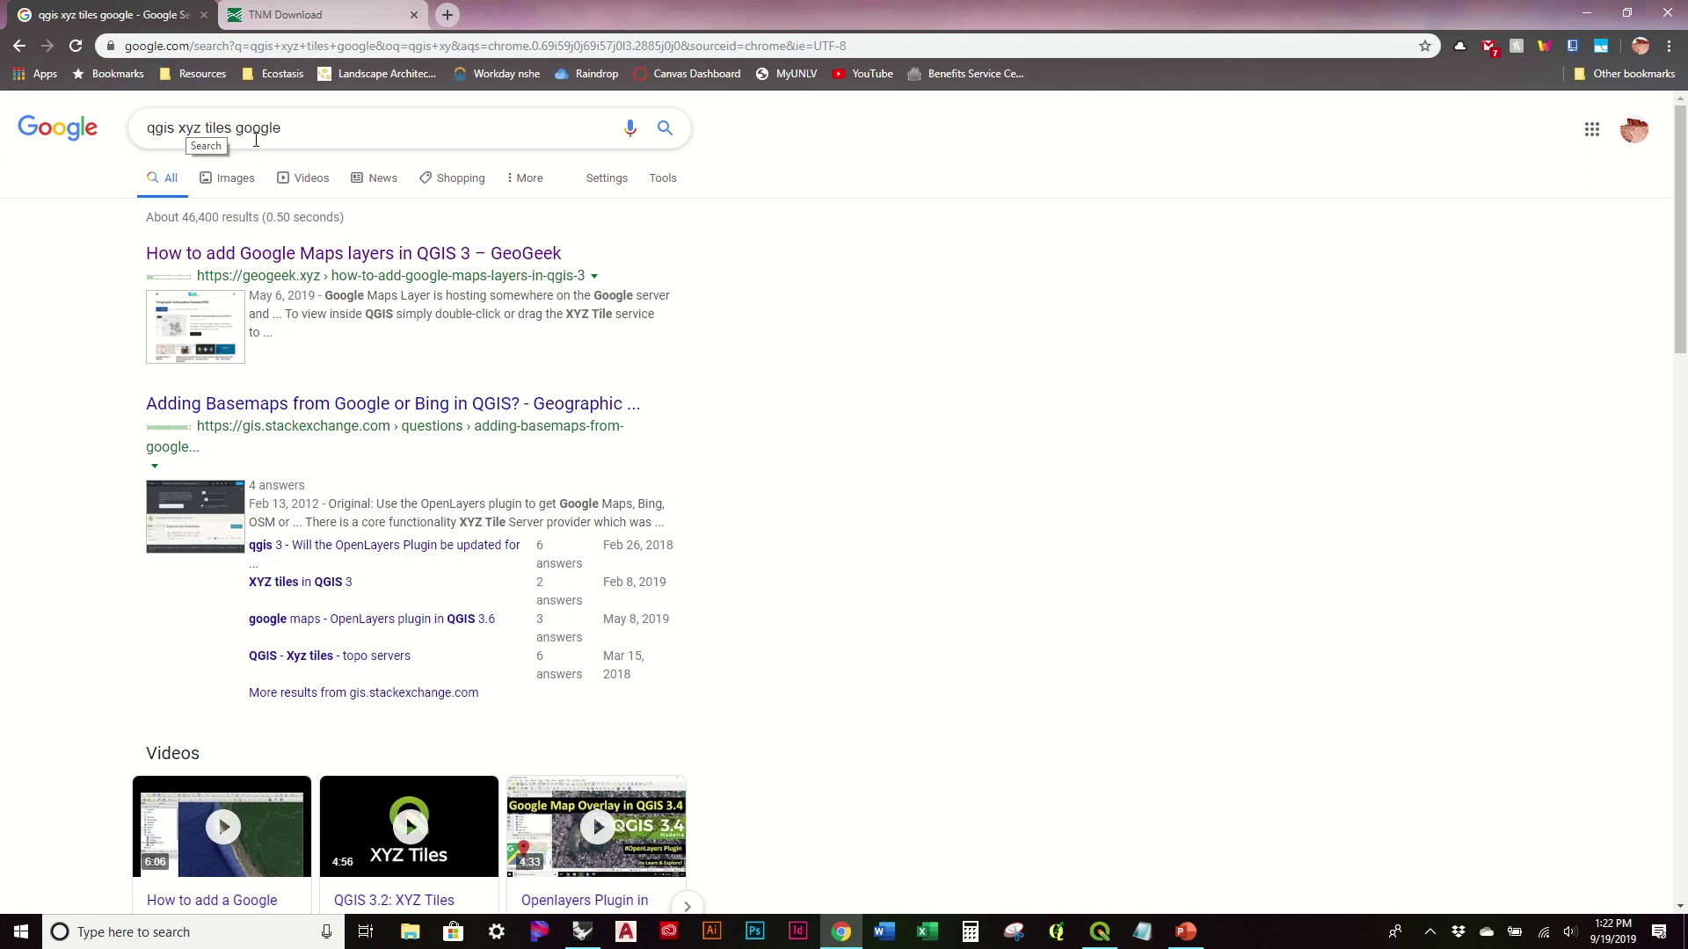
click(349, 268)
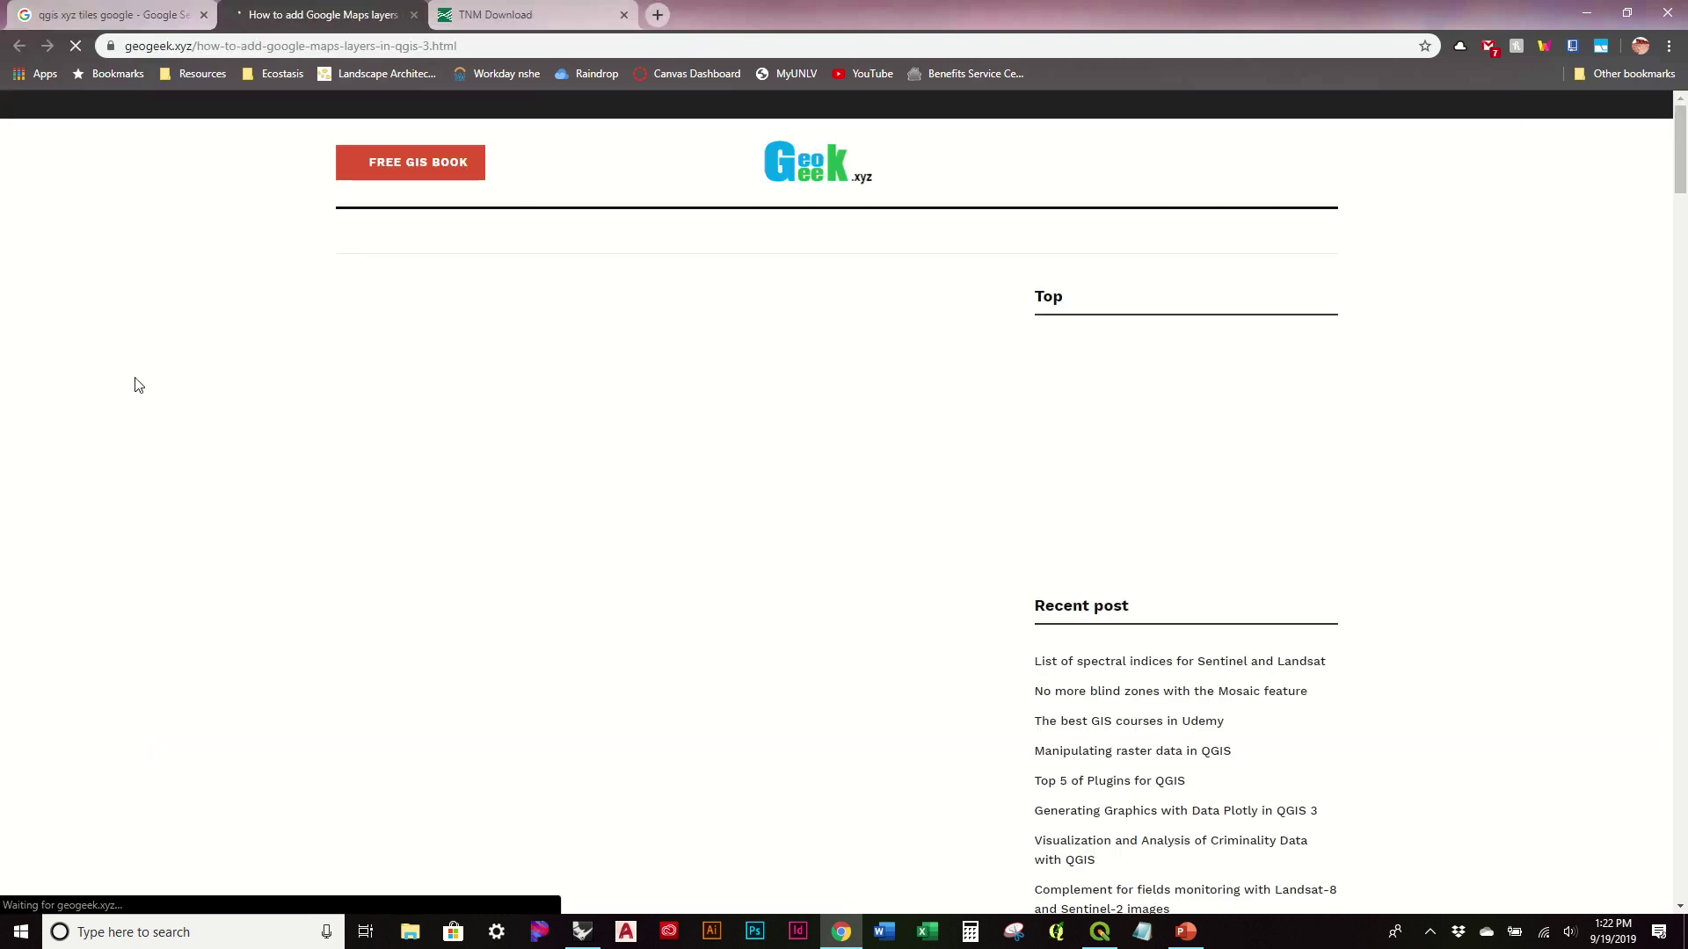
scroll(138, 384, down, 4)
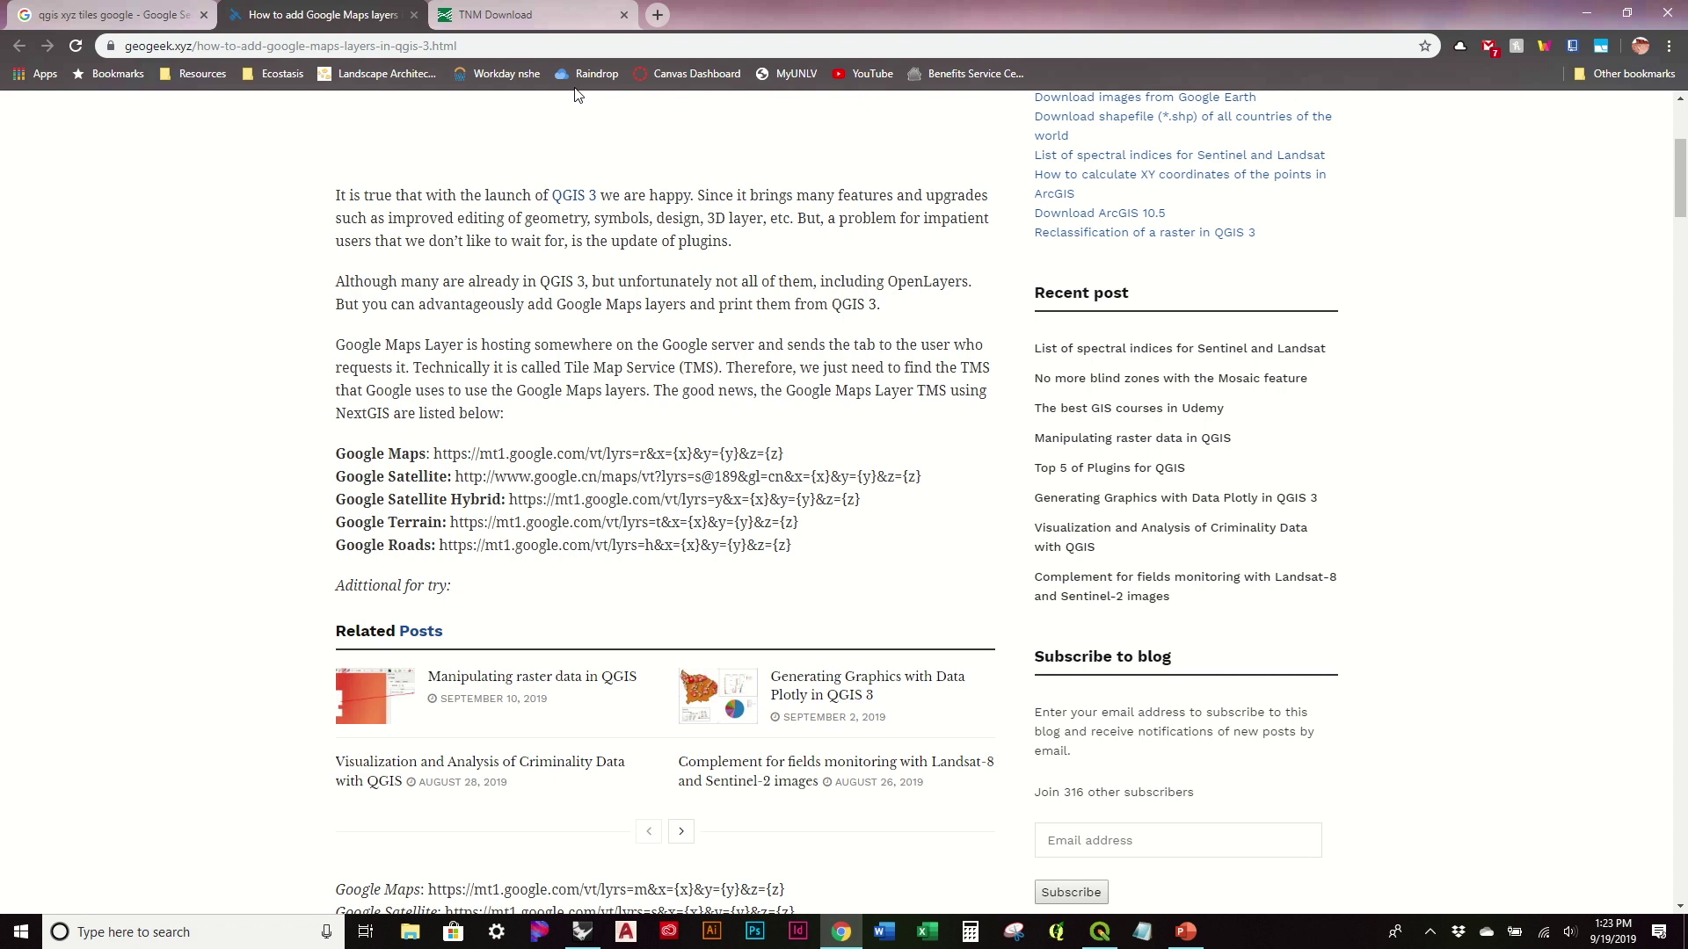
drag(454, 476, 922, 473)
key(ctrl+c)
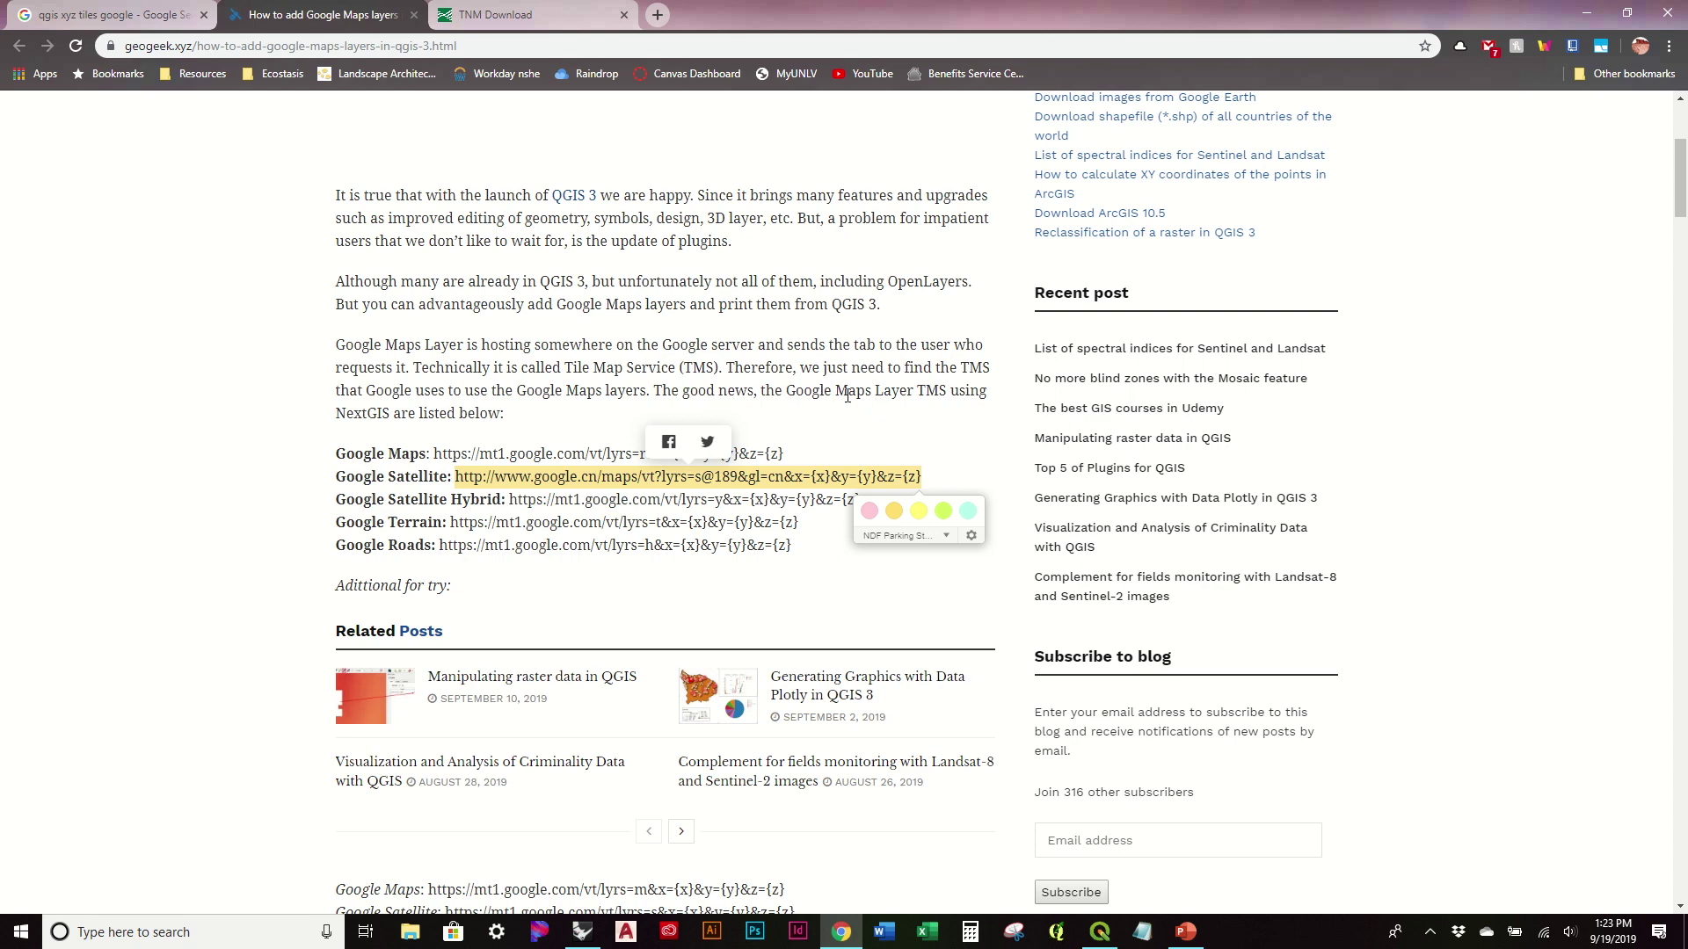
Back in QGIS, create an XYZ Tiles connection named "Video Satelite Map" using the copied Google Satellite URL and add it as a map layer.
click(1099, 932)
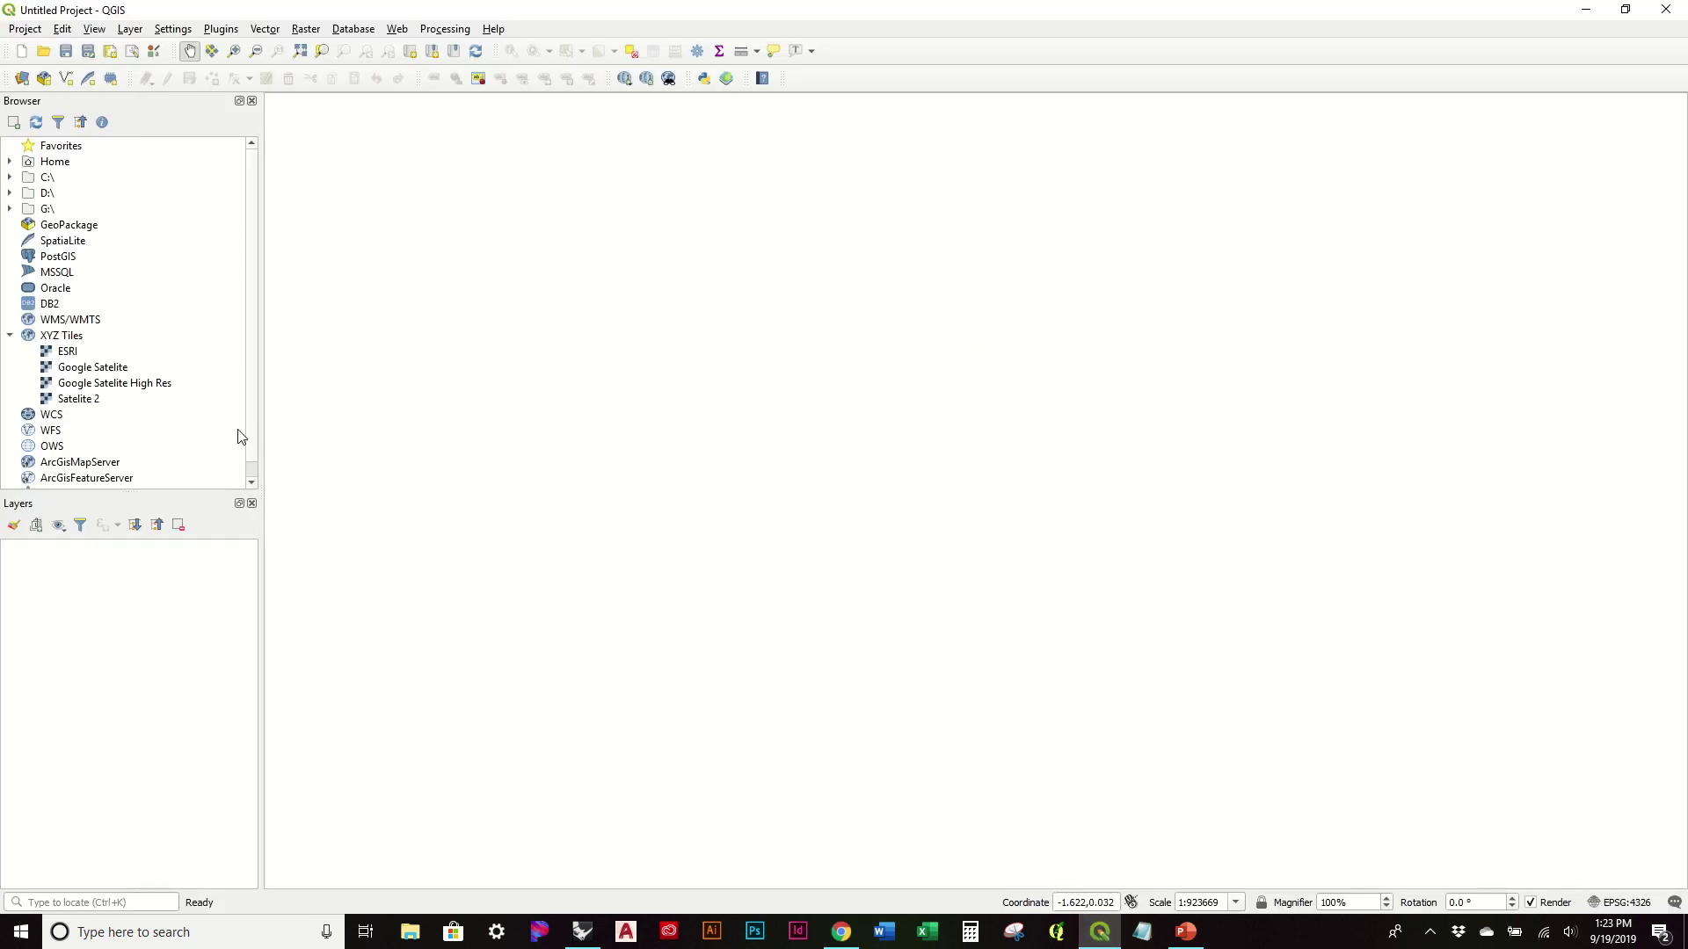
right_click(60, 335)
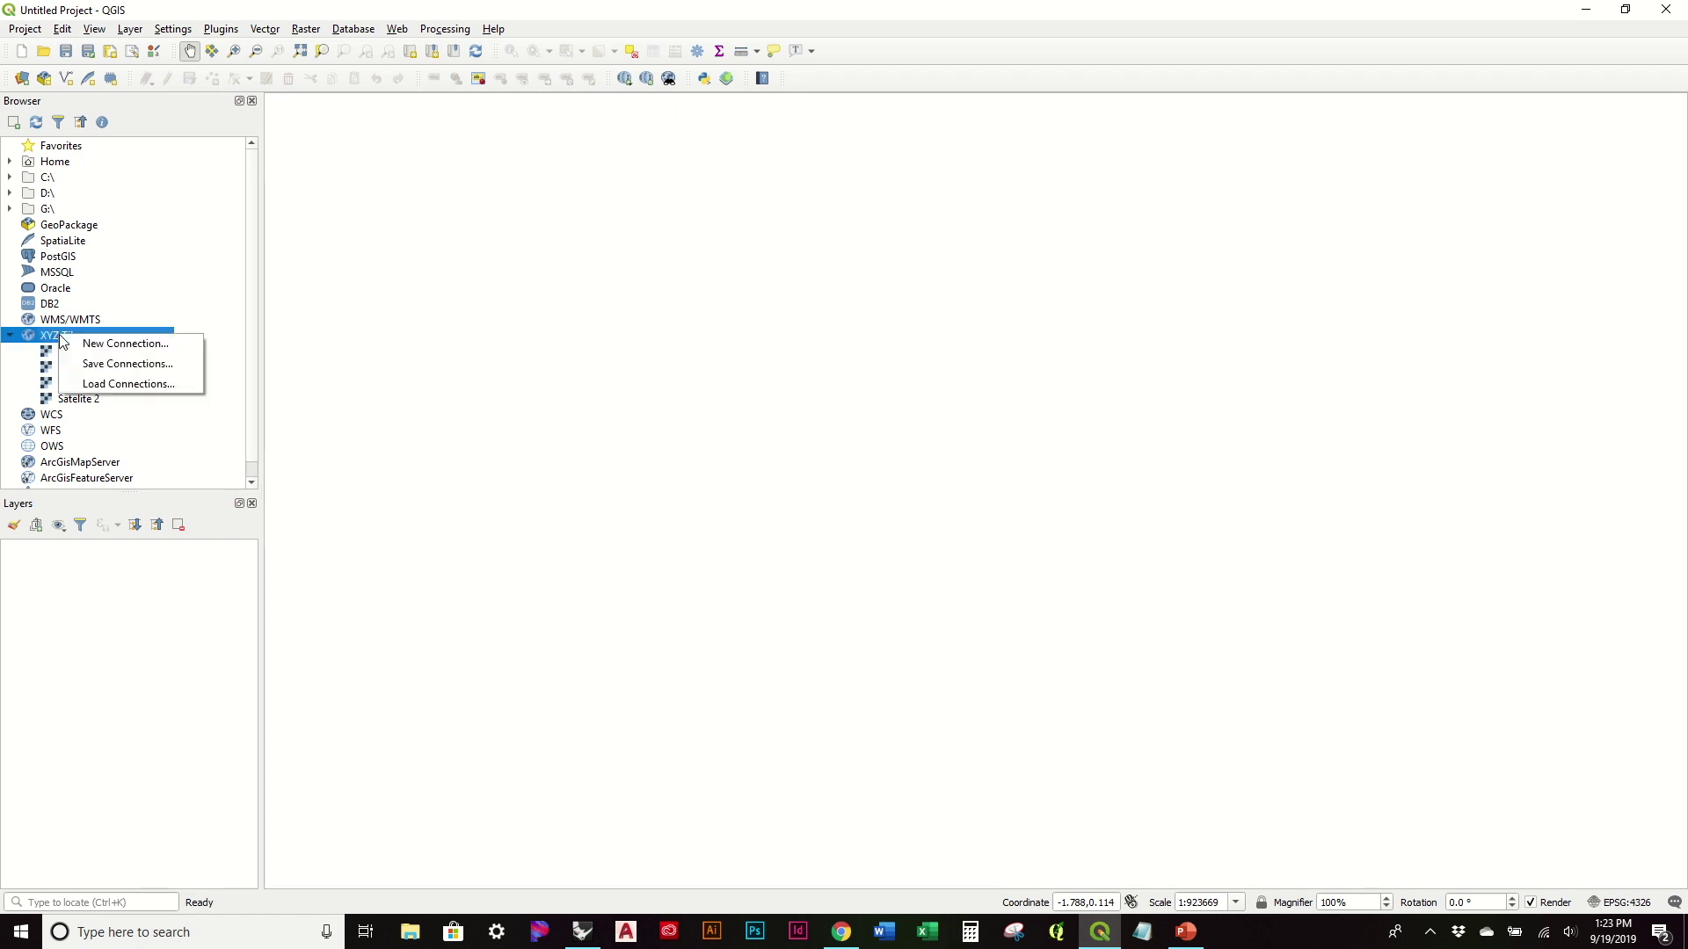
click(110, 345)
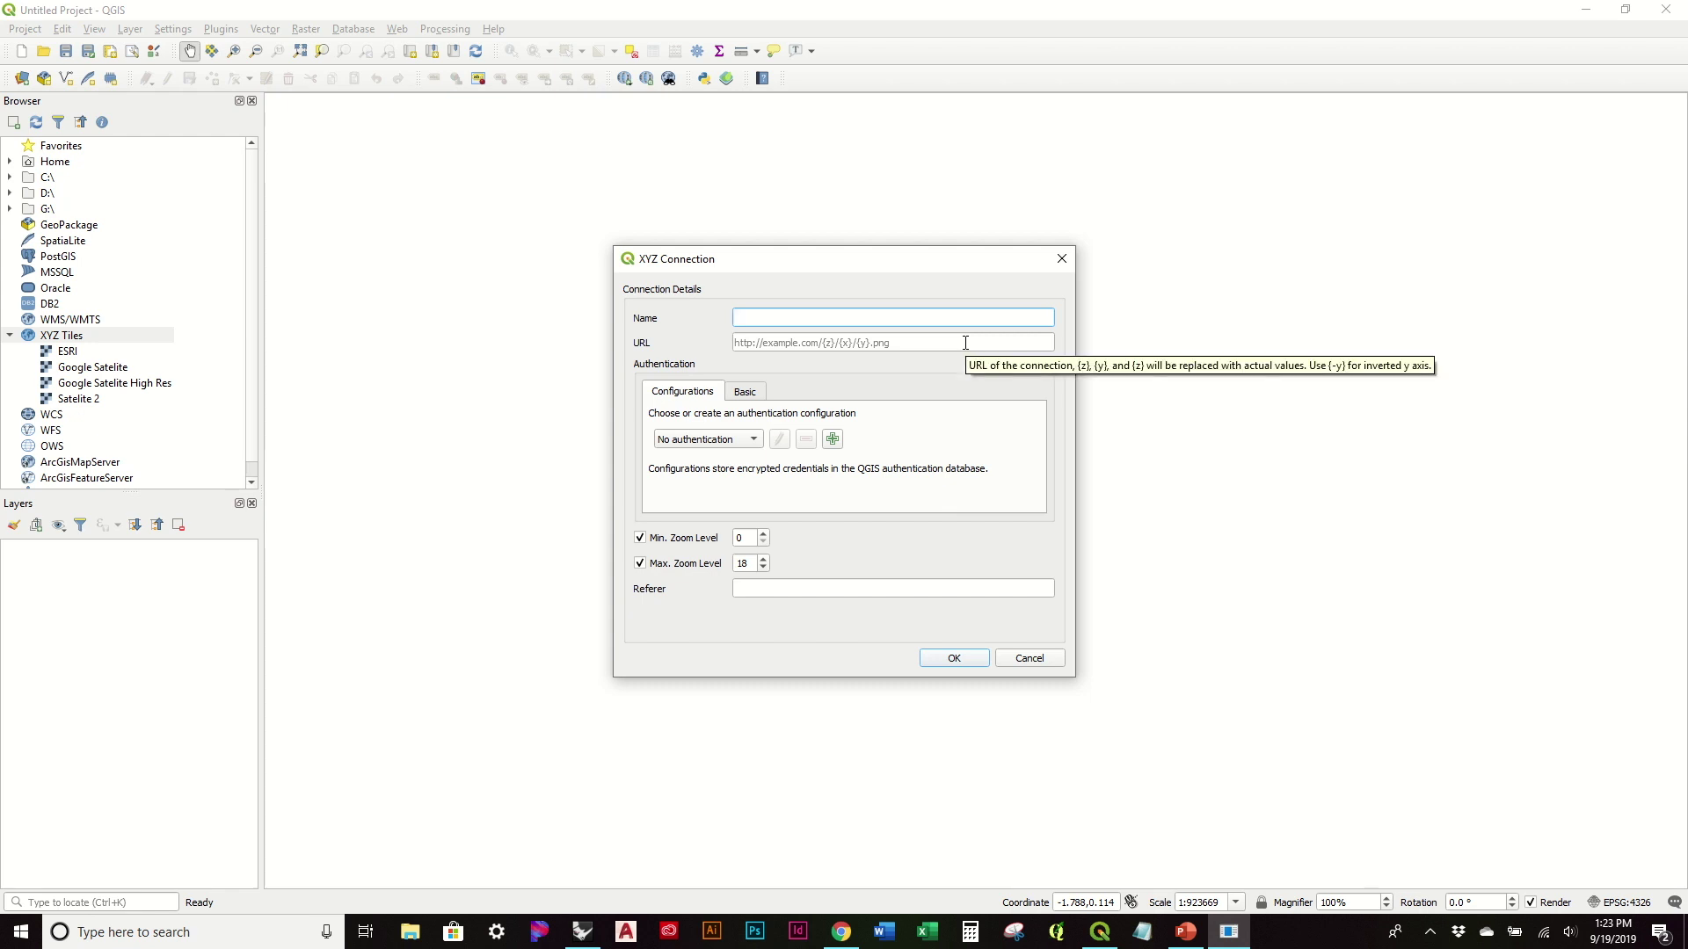
text(Video Satelite Map)
click(893, 345)
key(ctrl+v)
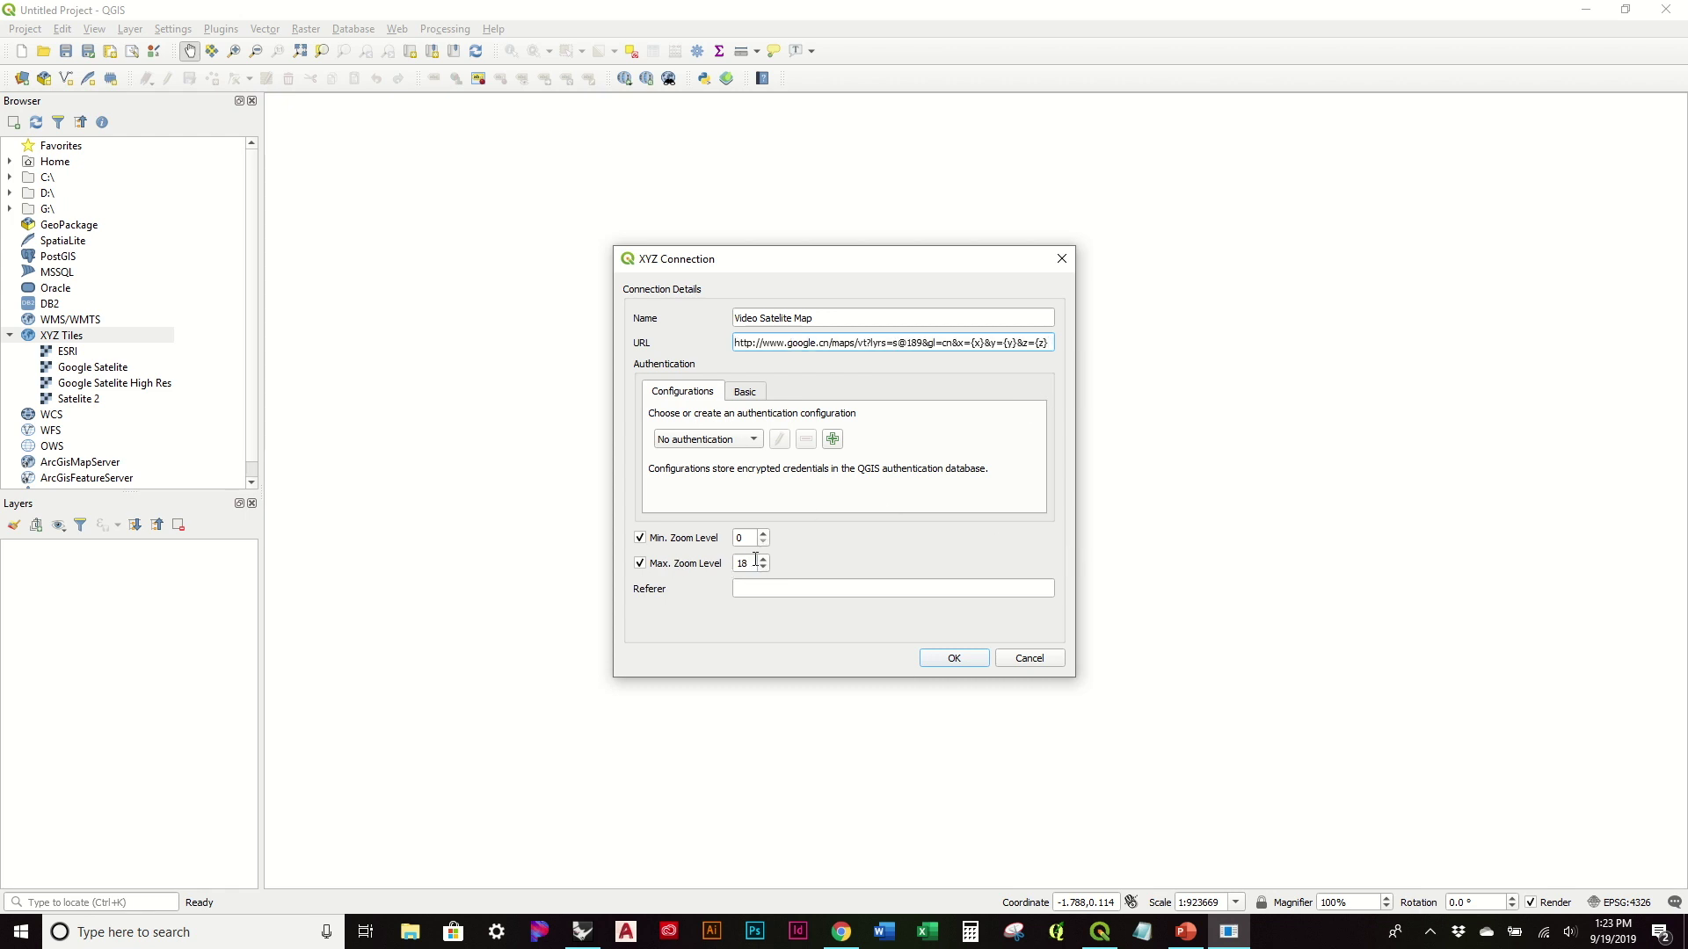
click(956, 659)
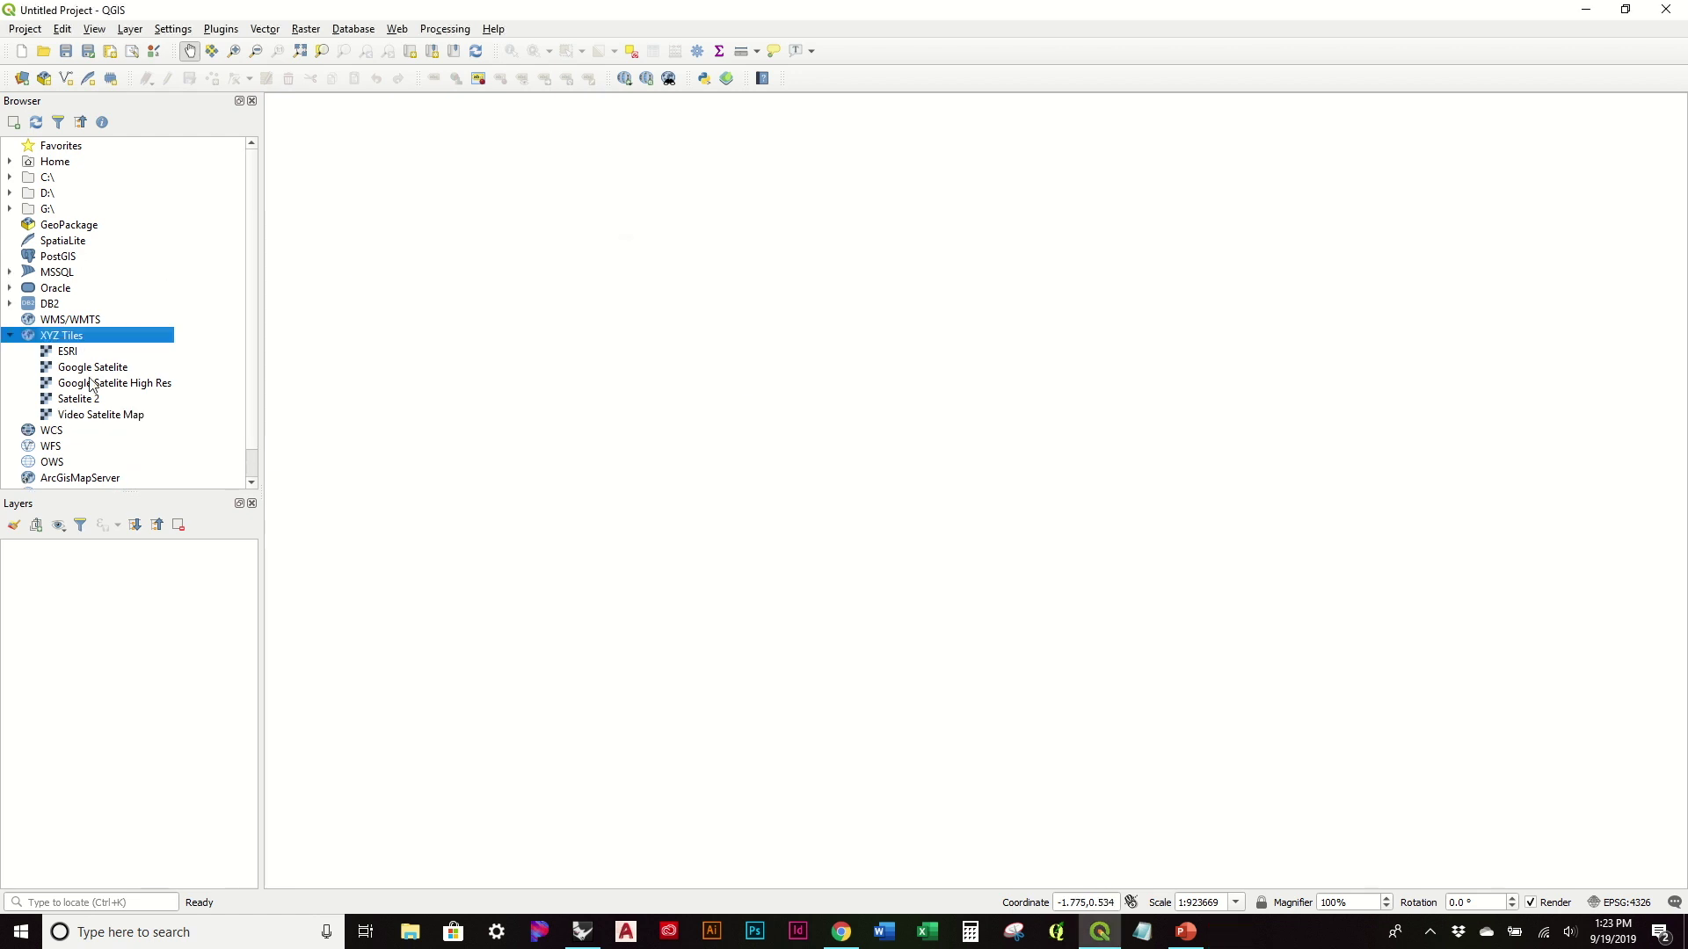
double_click(121, 418)
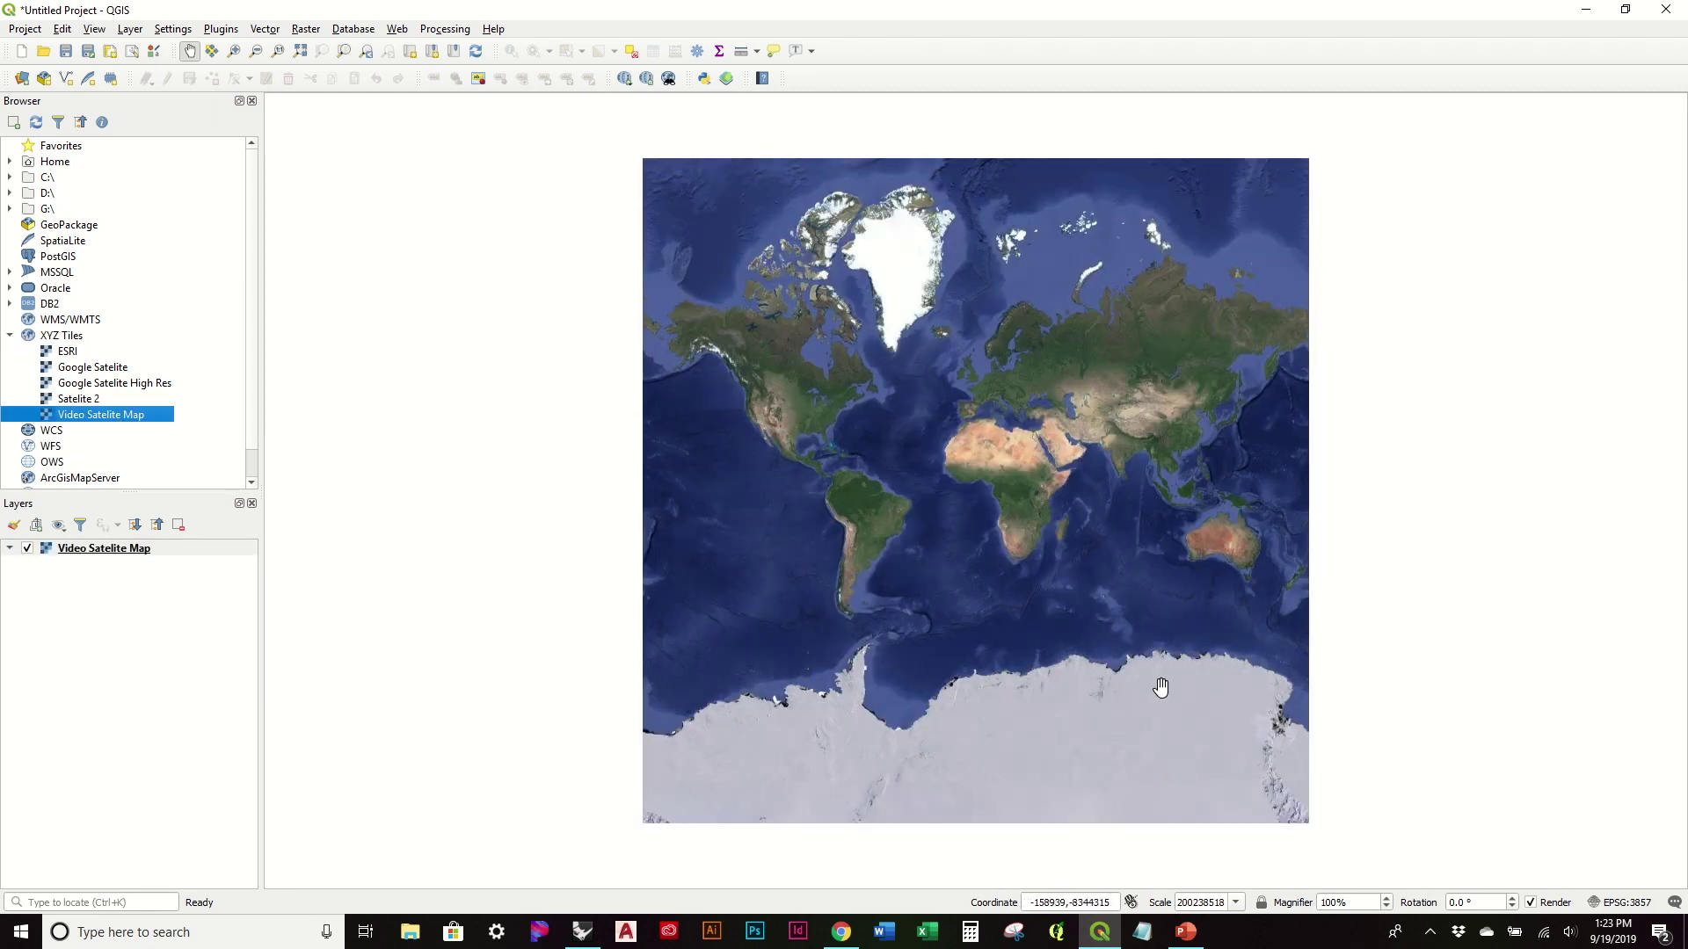
Examine the satellite imagery from the world view down to the residential streets of western Las Vegas.
scroll(767, 419, up, 2)
scroll(767, 418, up, 3)
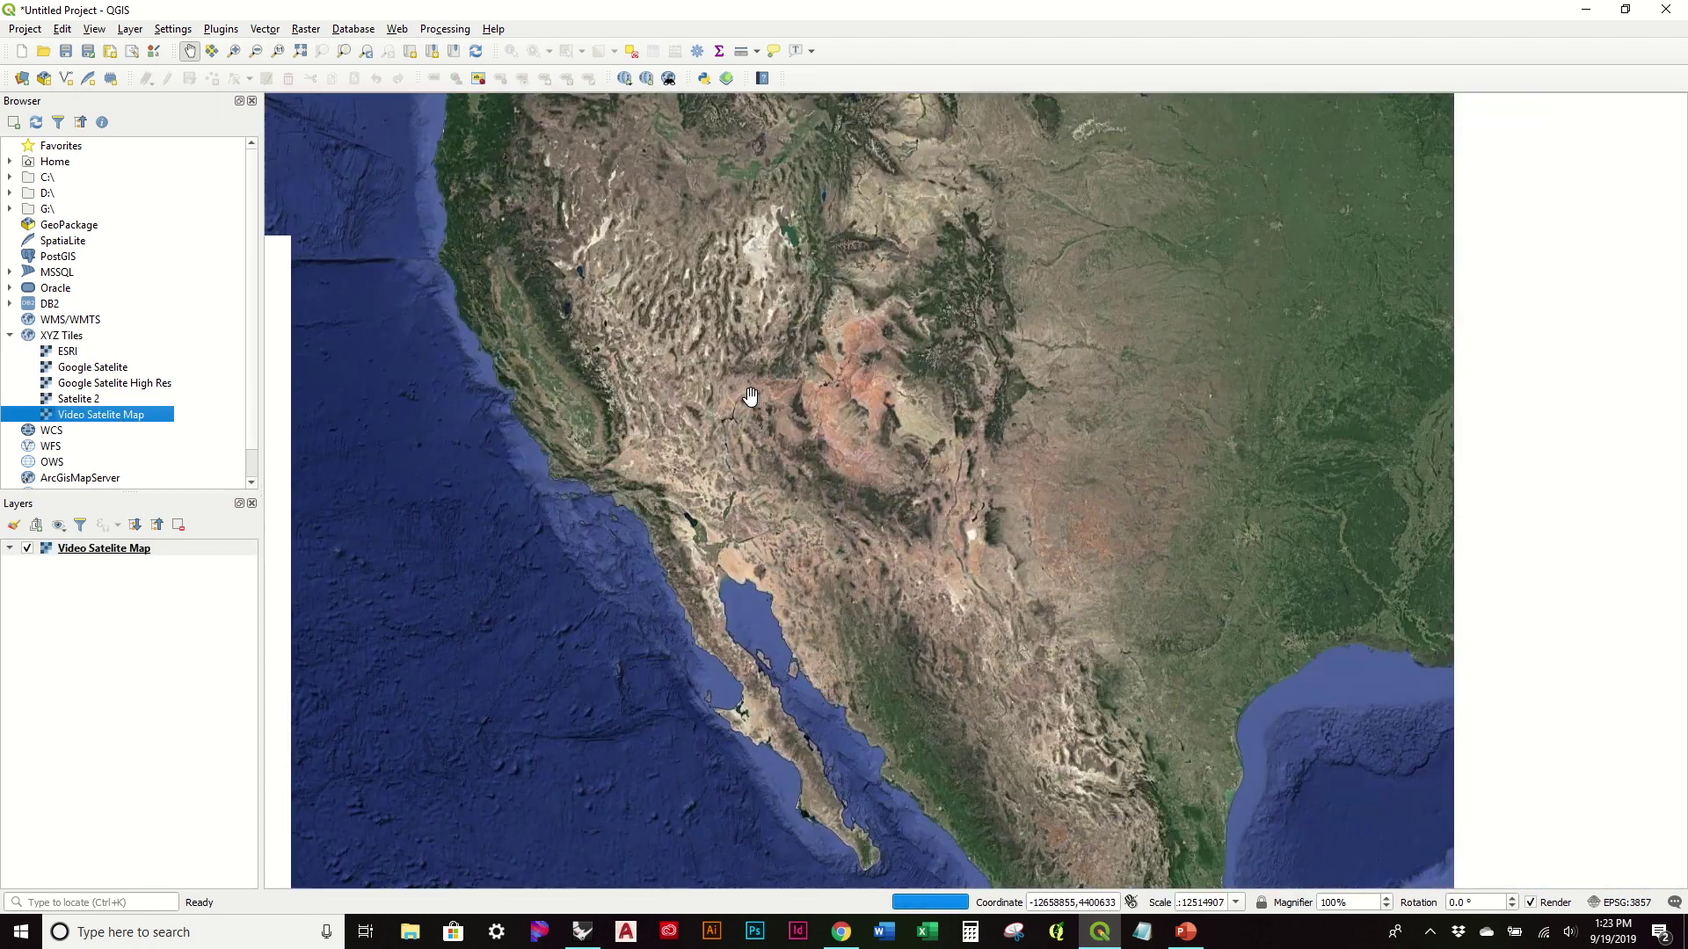
scroll(723, 414, up, 1)
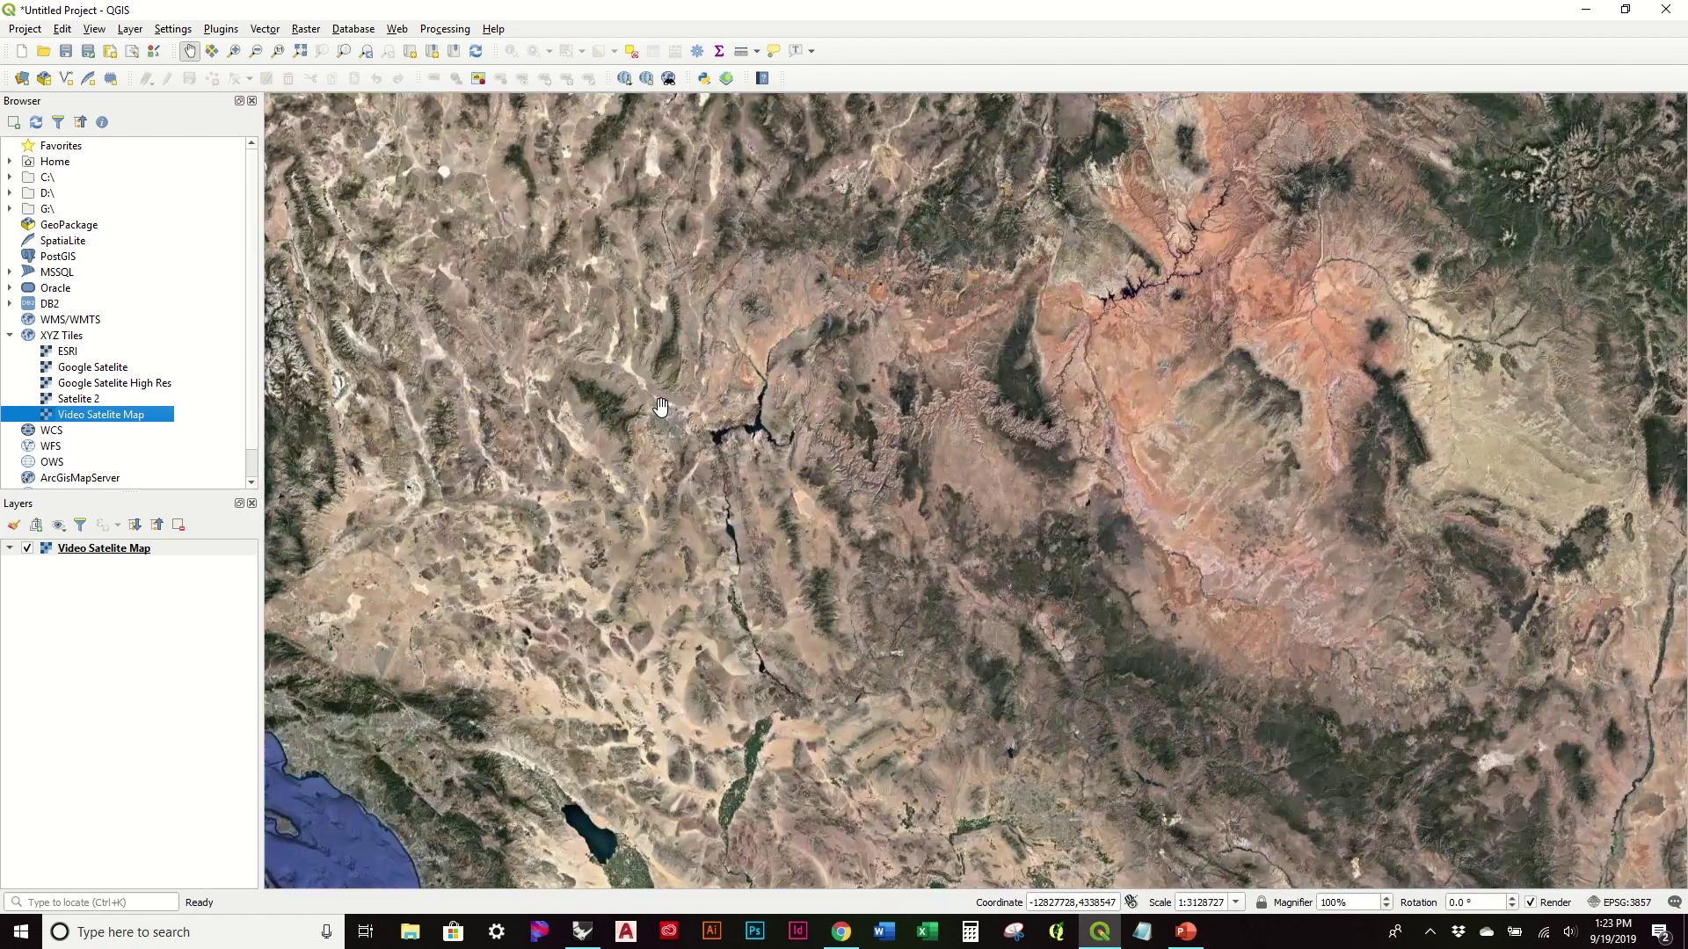
scroll(661, 406, up, 3)
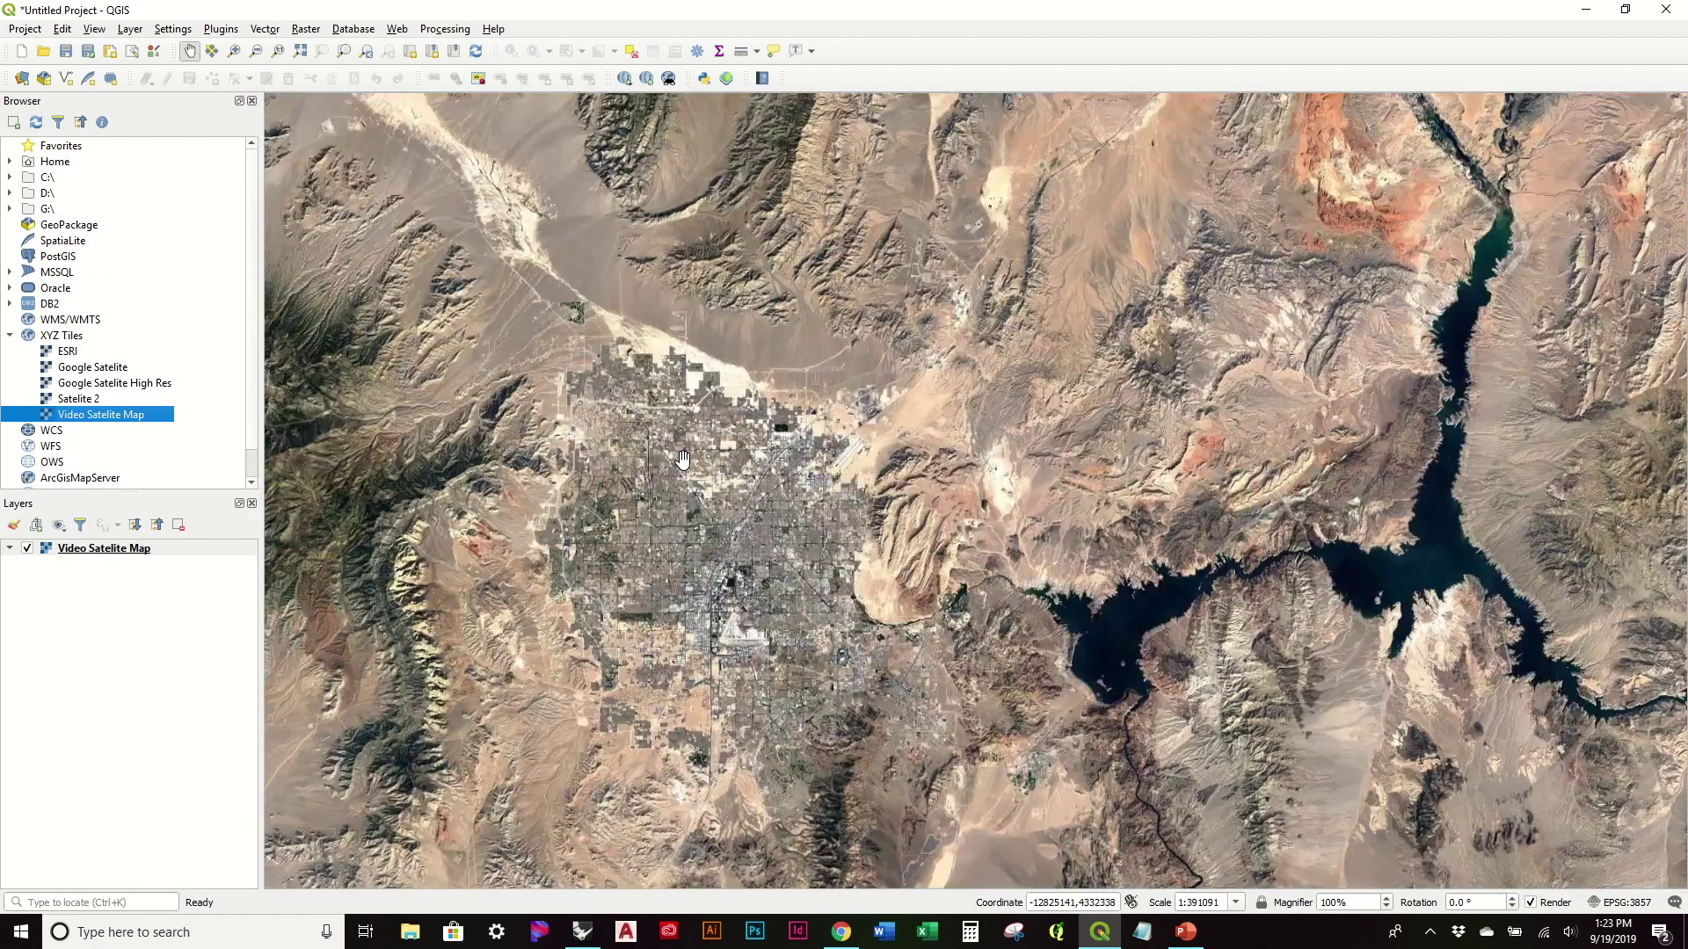
drag(682, 459, 953, 338)
scroll(897, 388, up, 1)
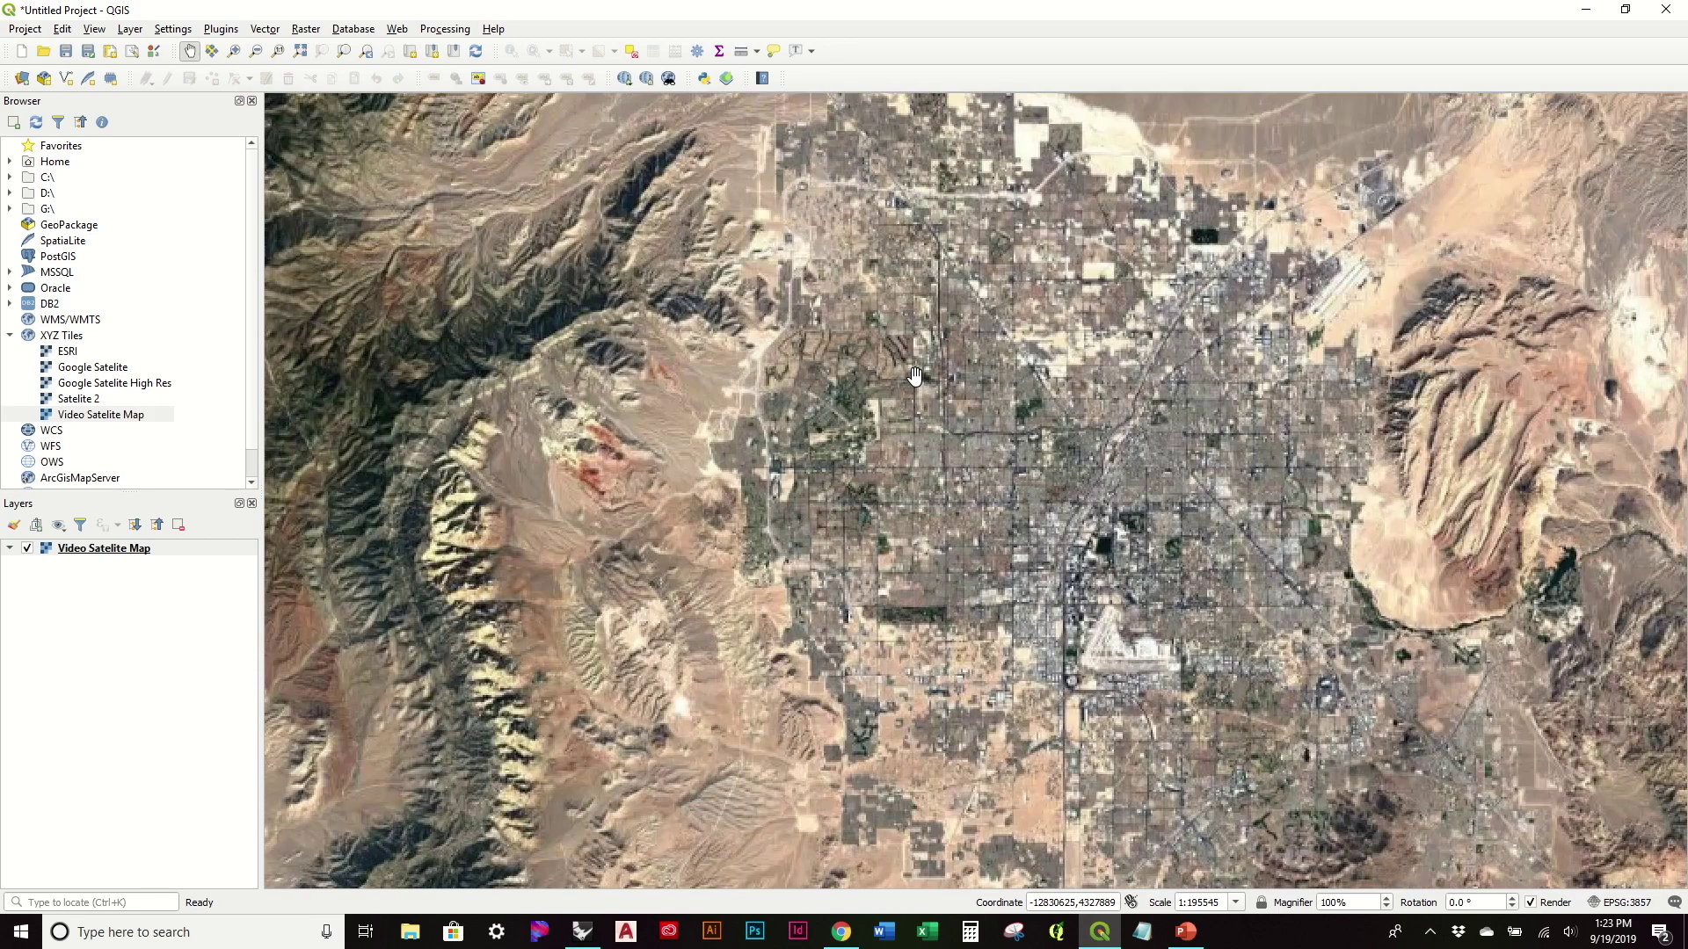
scroll(835, 387, up, 1)
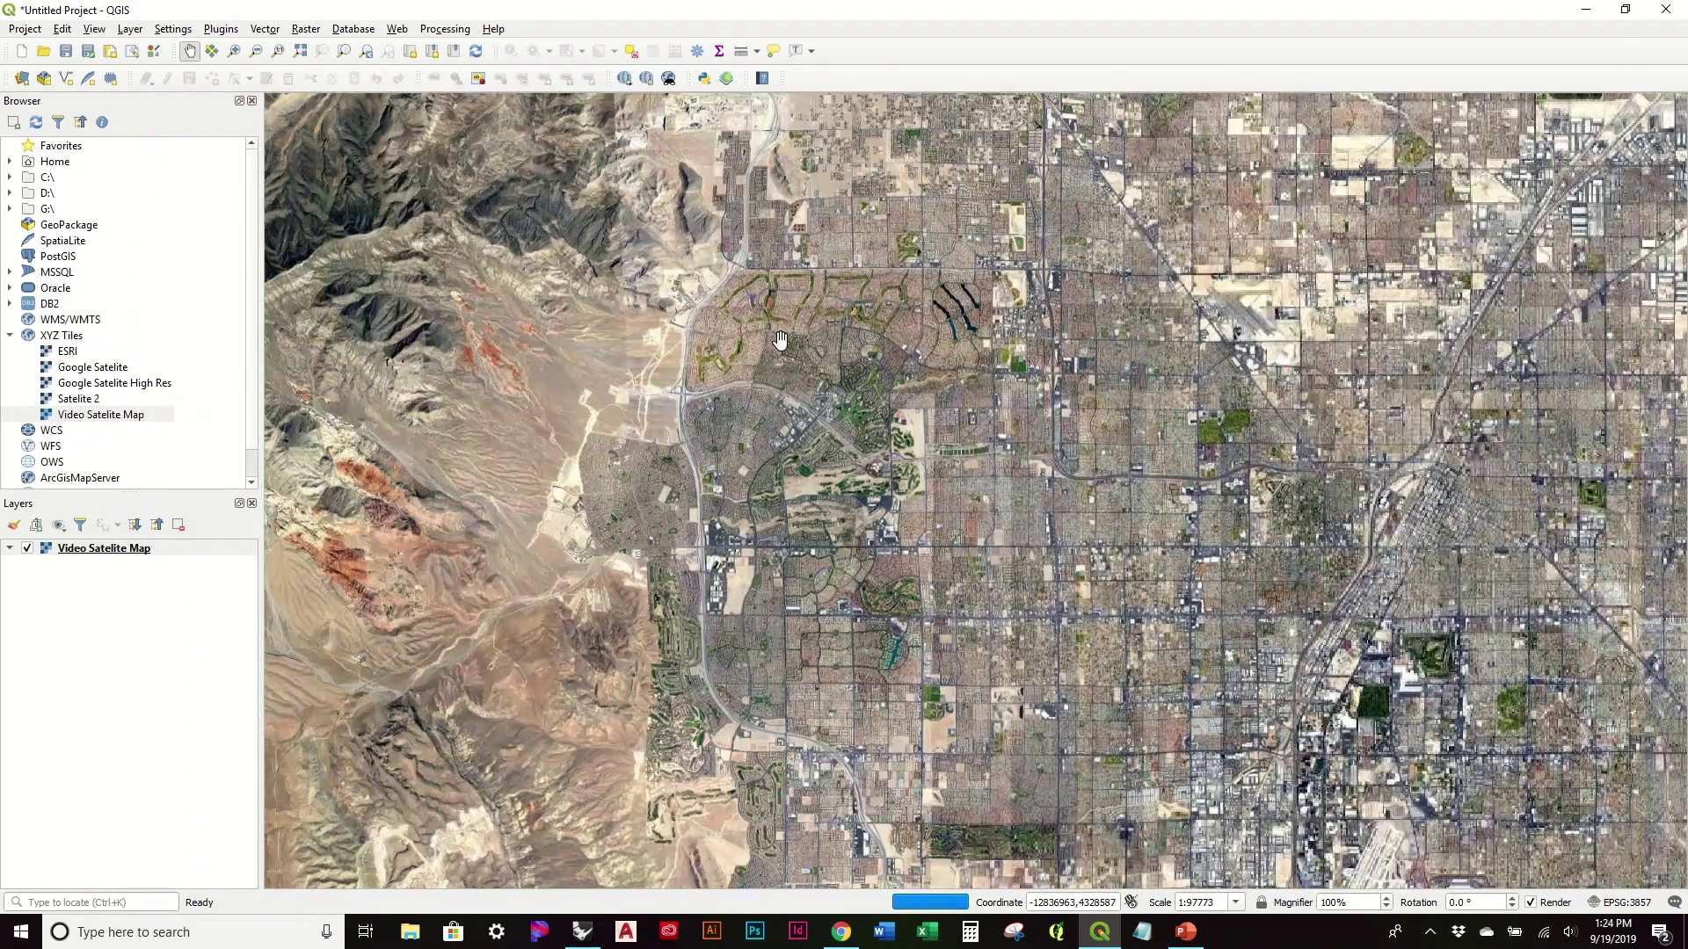
drag(781, 340, 915, 333)
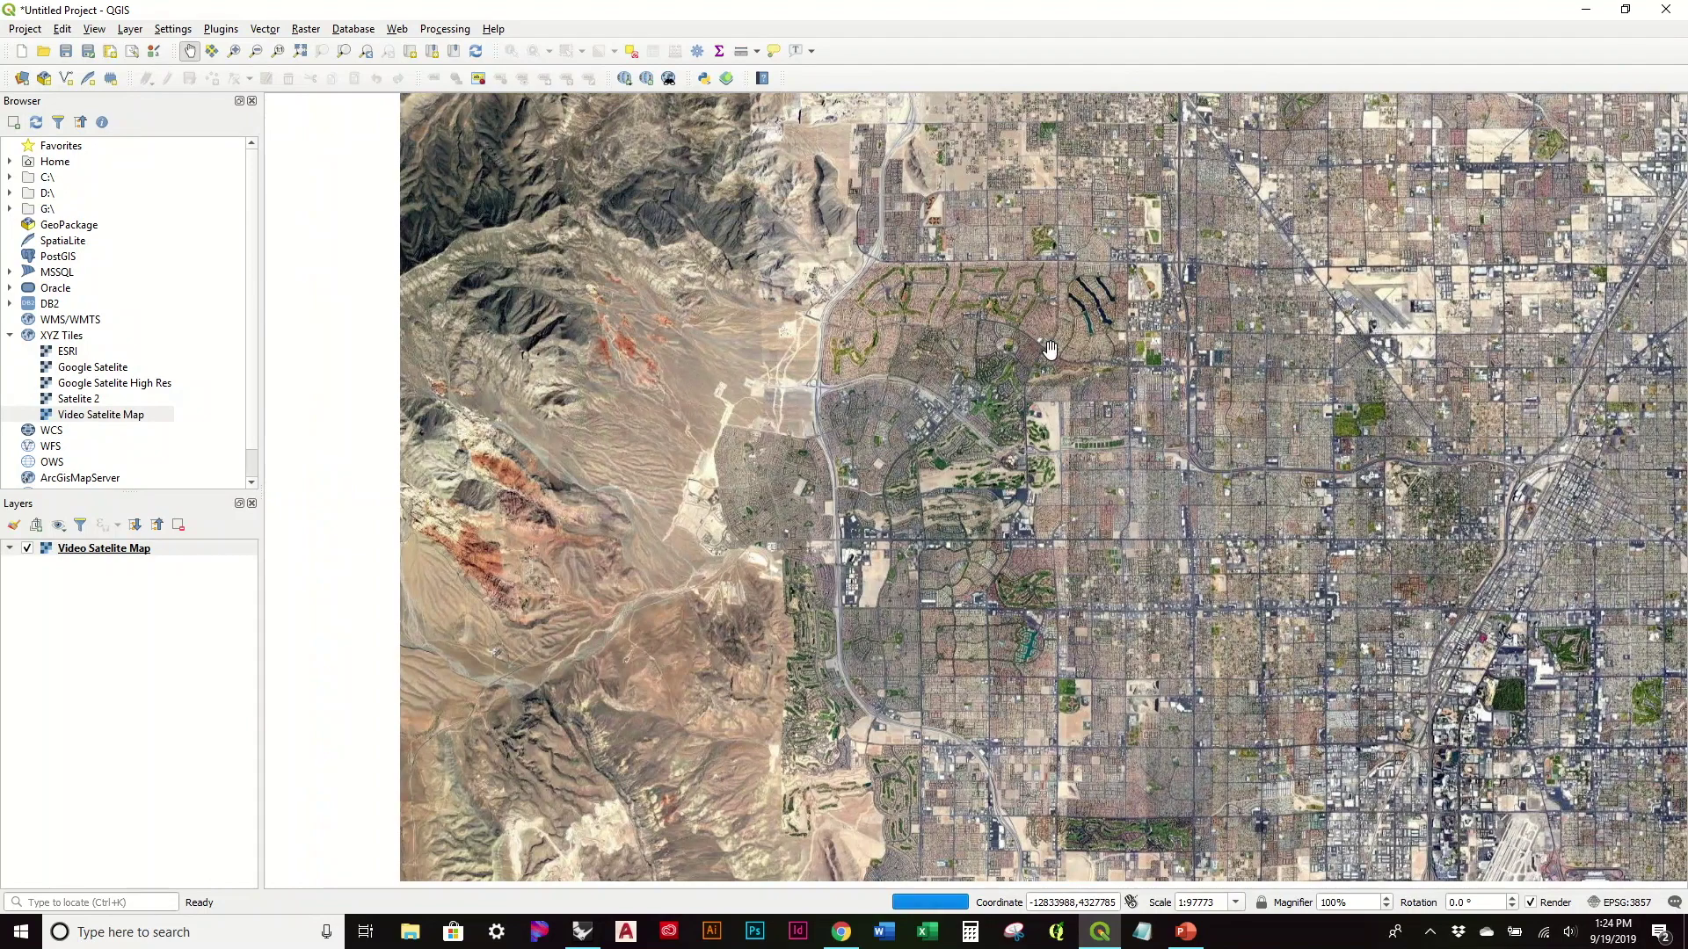
scroll(1048, 327, up, 1)
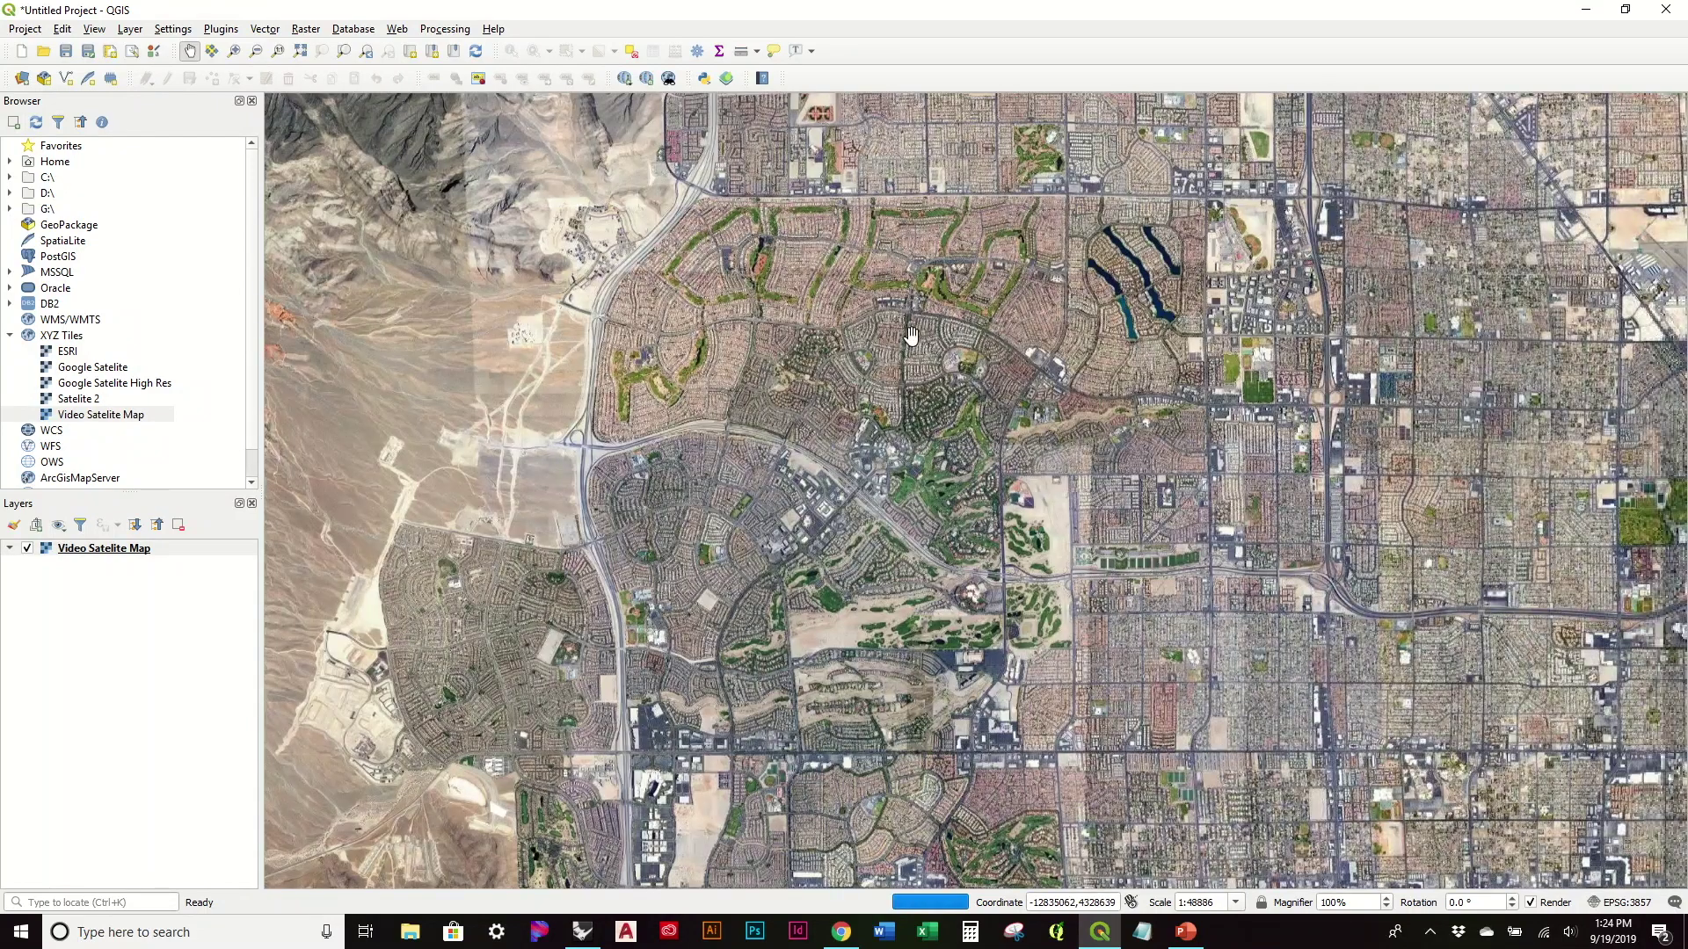
scroll(924, 297, up, 2)
scroll(1002, 369, up, 2)
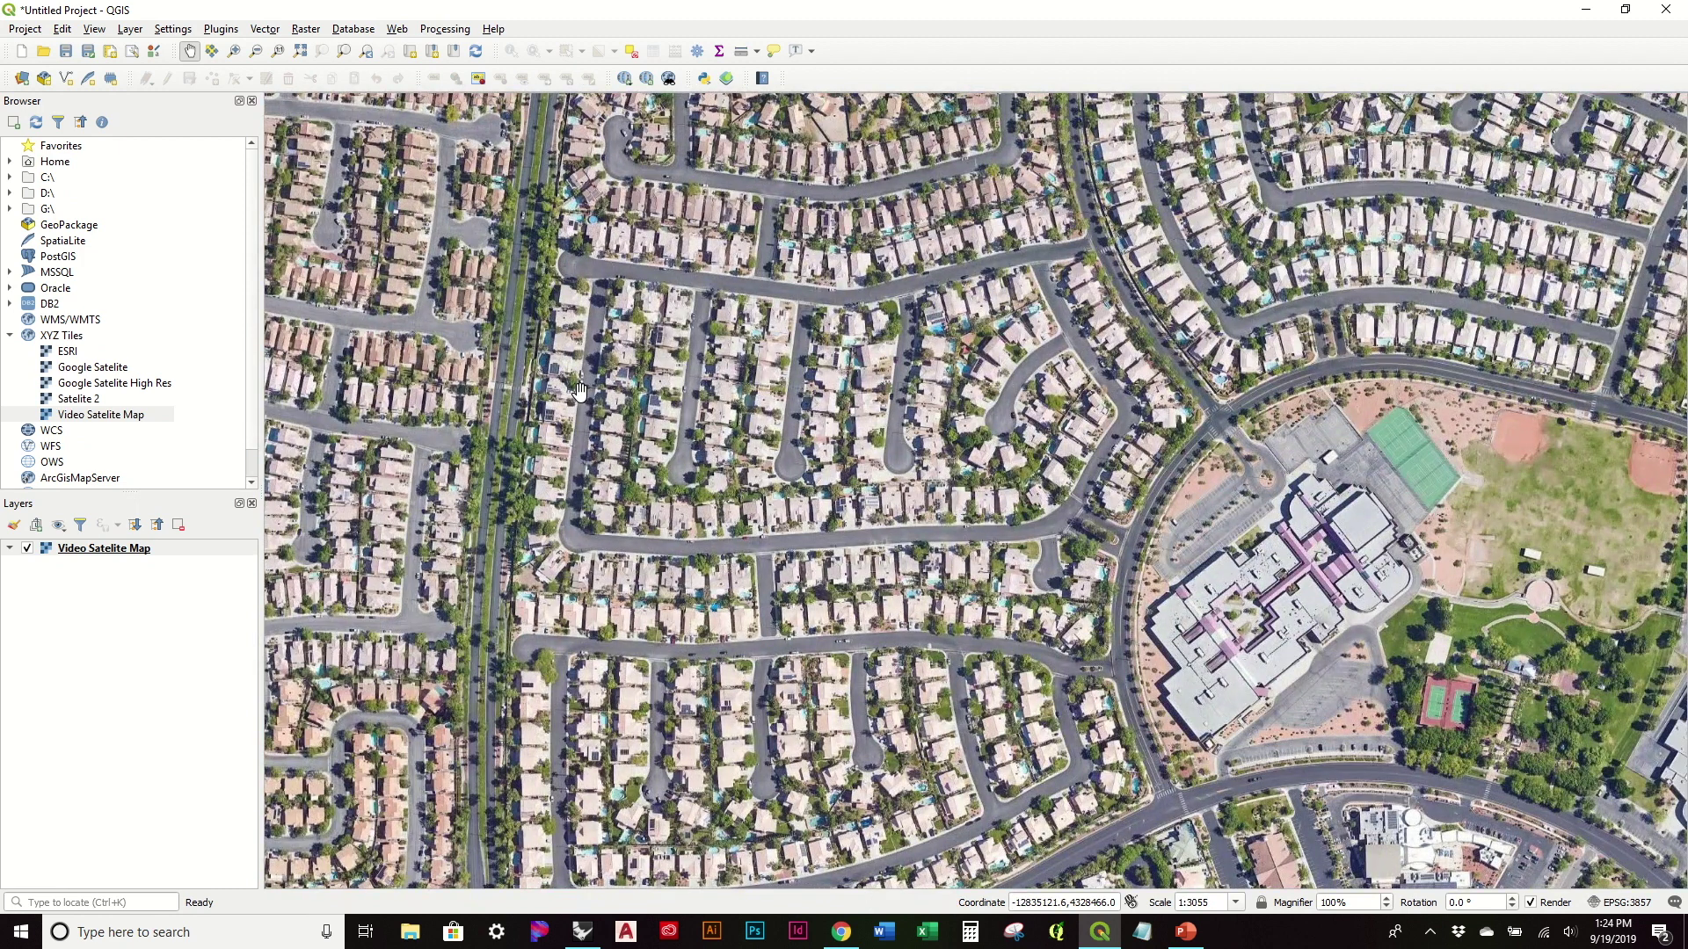
Inspect how sharp the imagery of the residential neighbourhood is at different scales, from single houses to whole districts.
drag(602, 385, 857, 293)
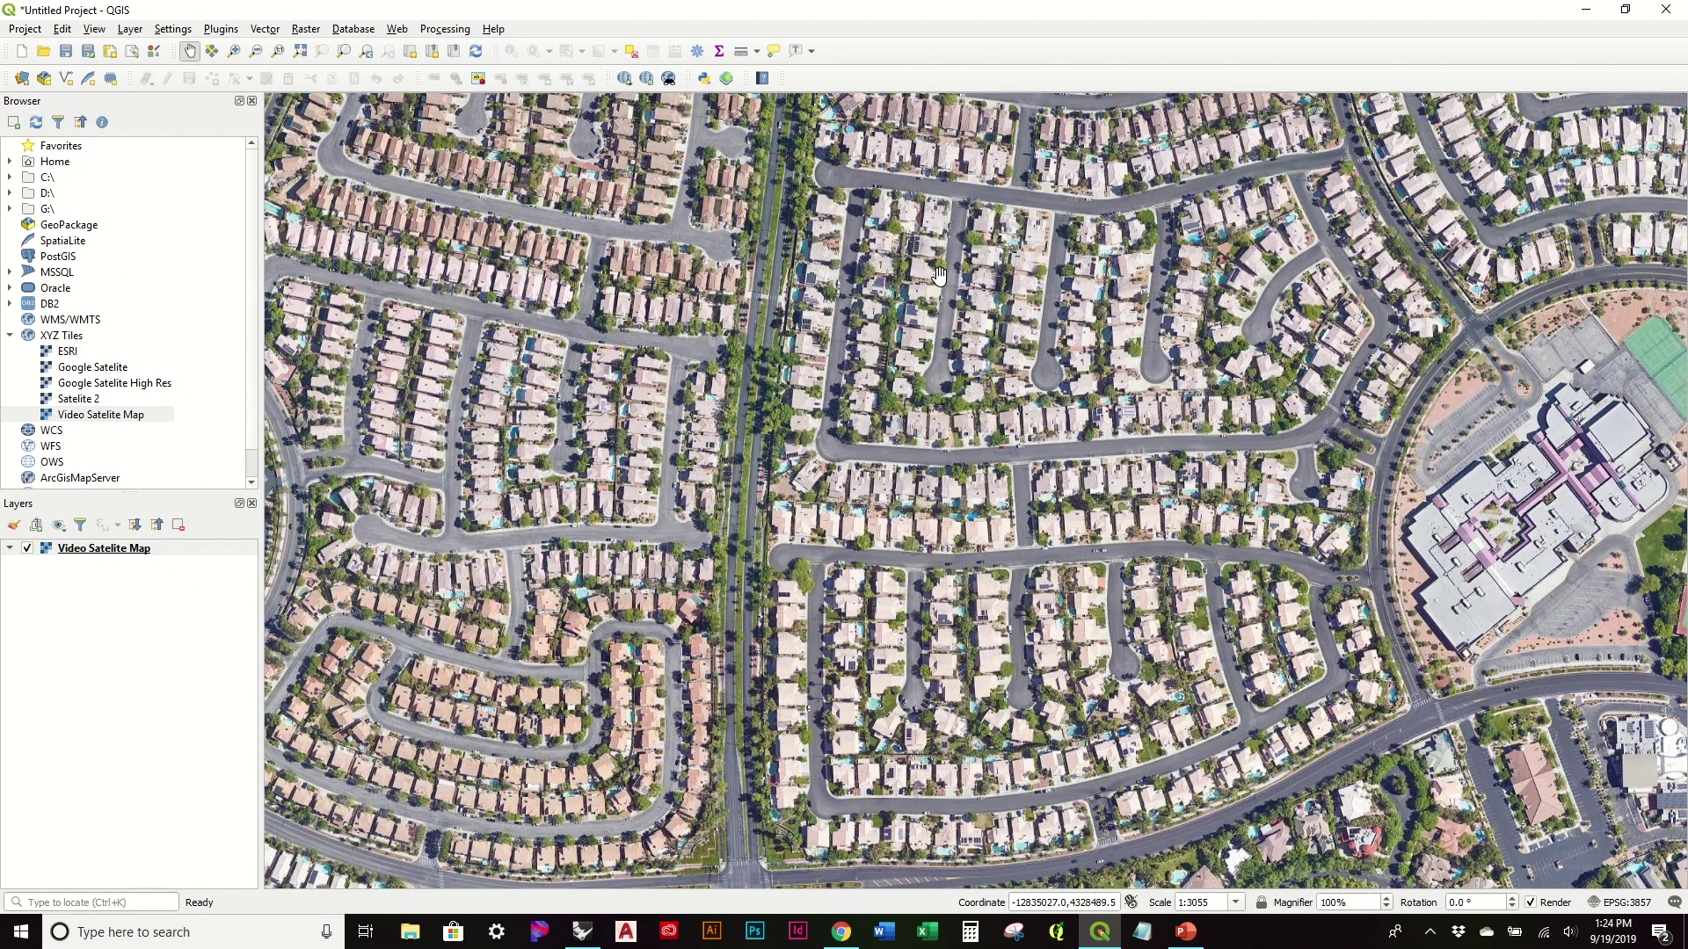
scroll(939, 275, down, 1)
scroll(939, 275, up, 4)
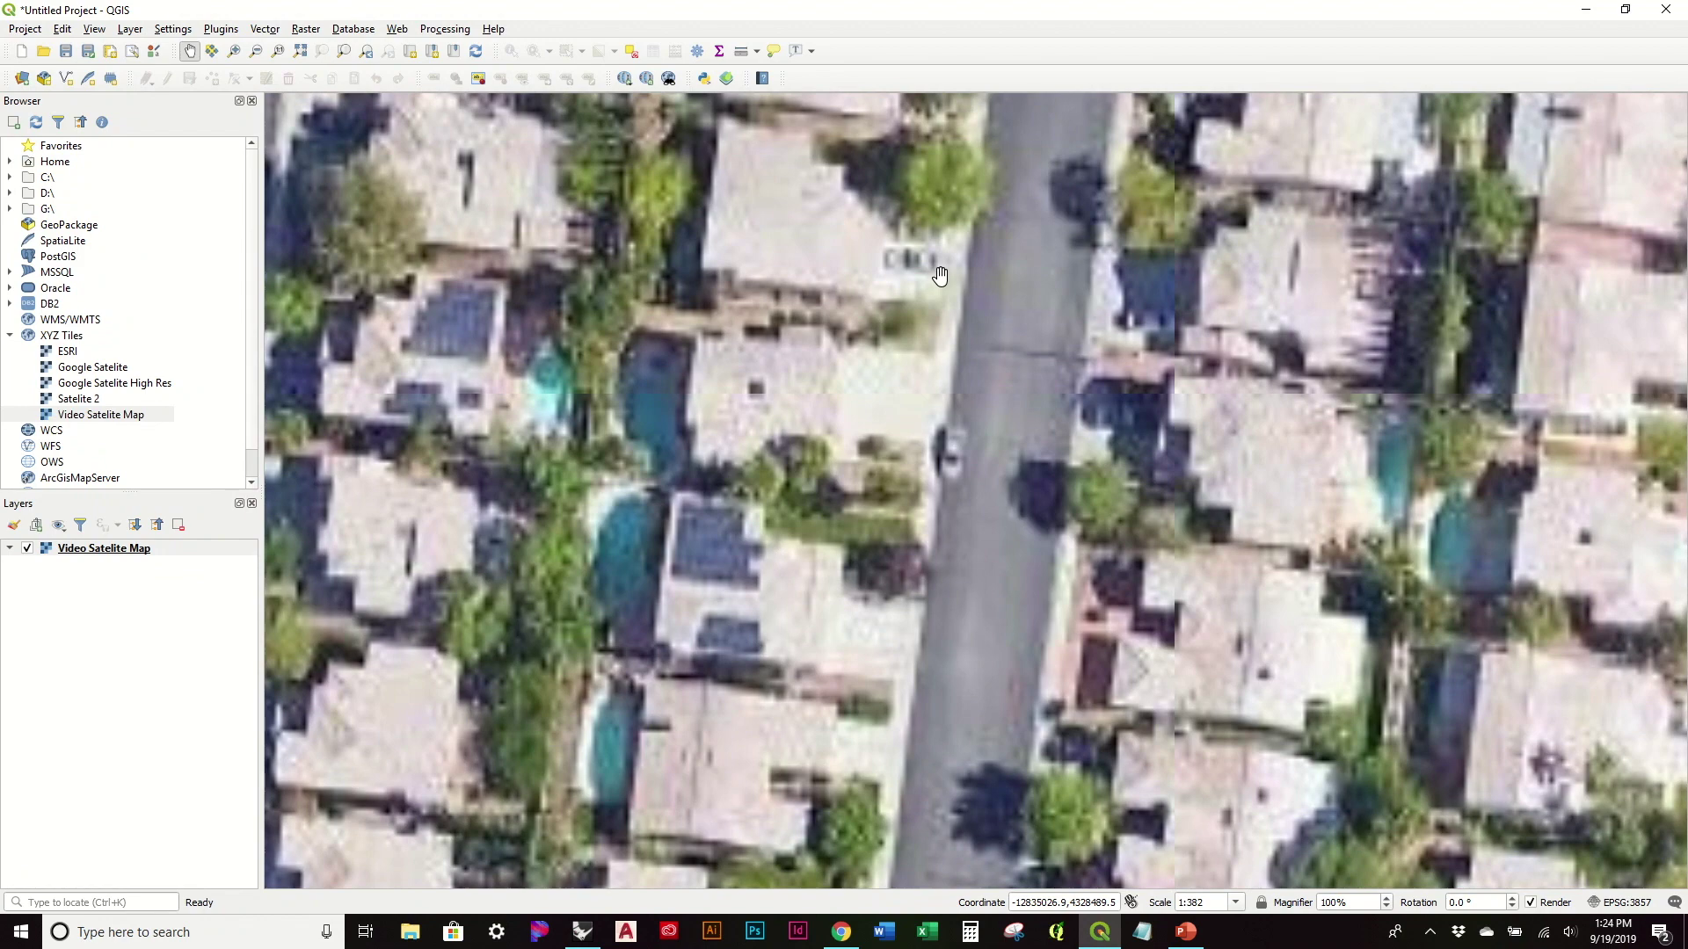
scroll(939, 275, down, 3)
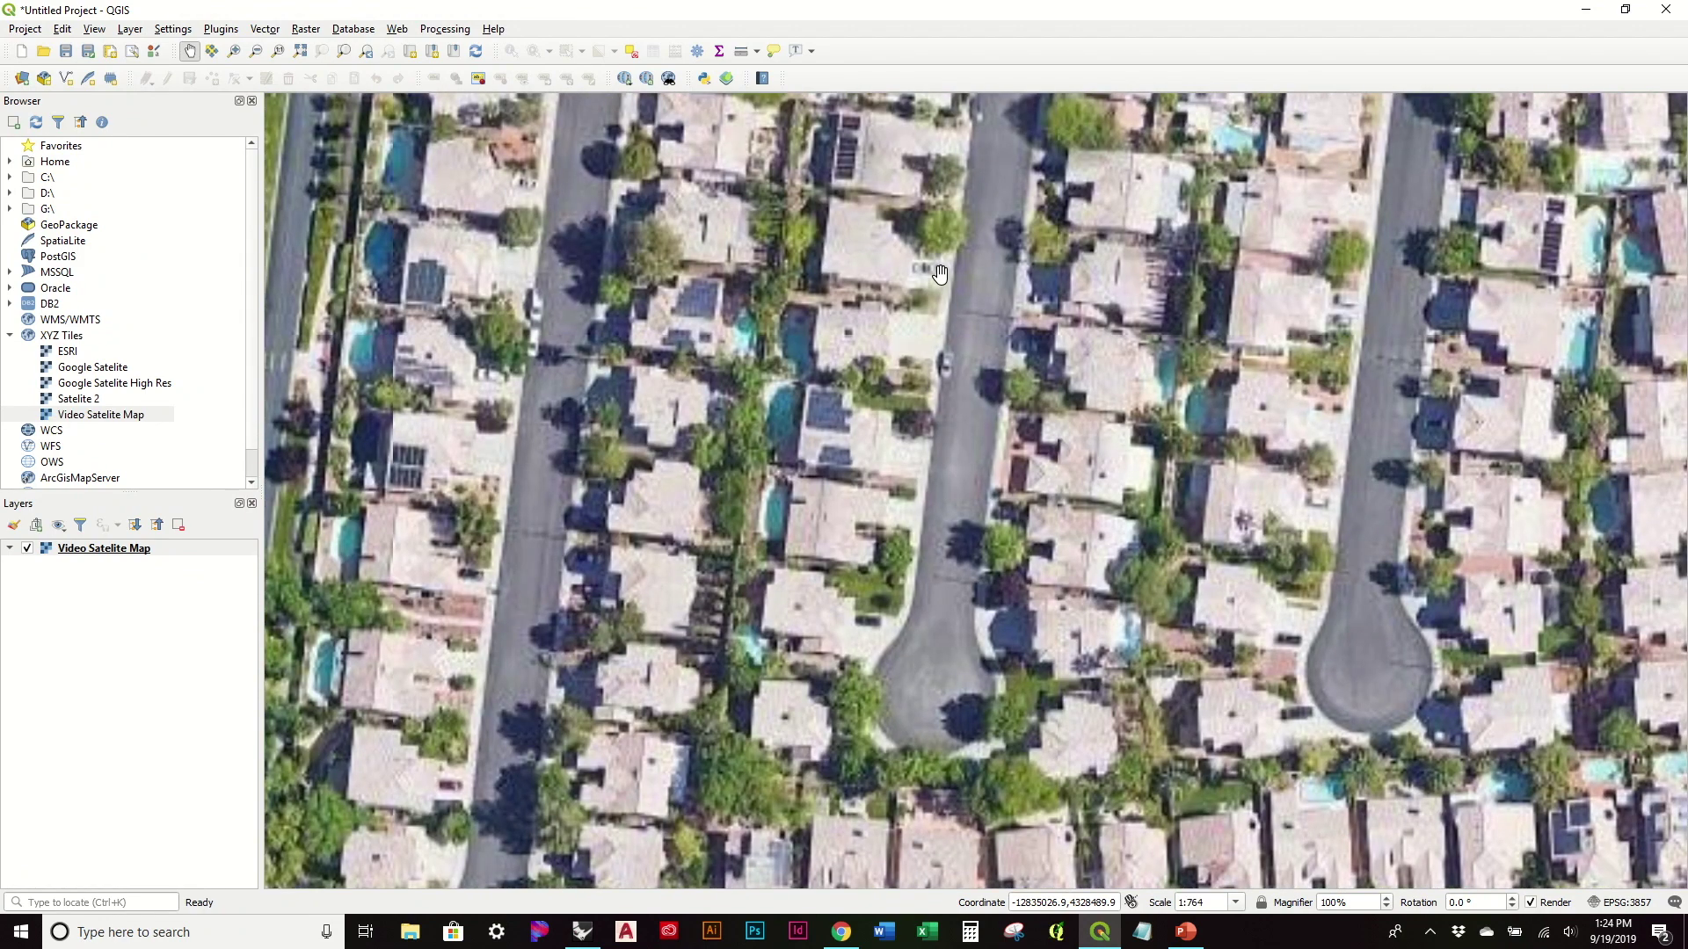
scroll(939, 275, up, 5)
scroll(939, 274, up, 1)
scroll(940, 274, up, 3)
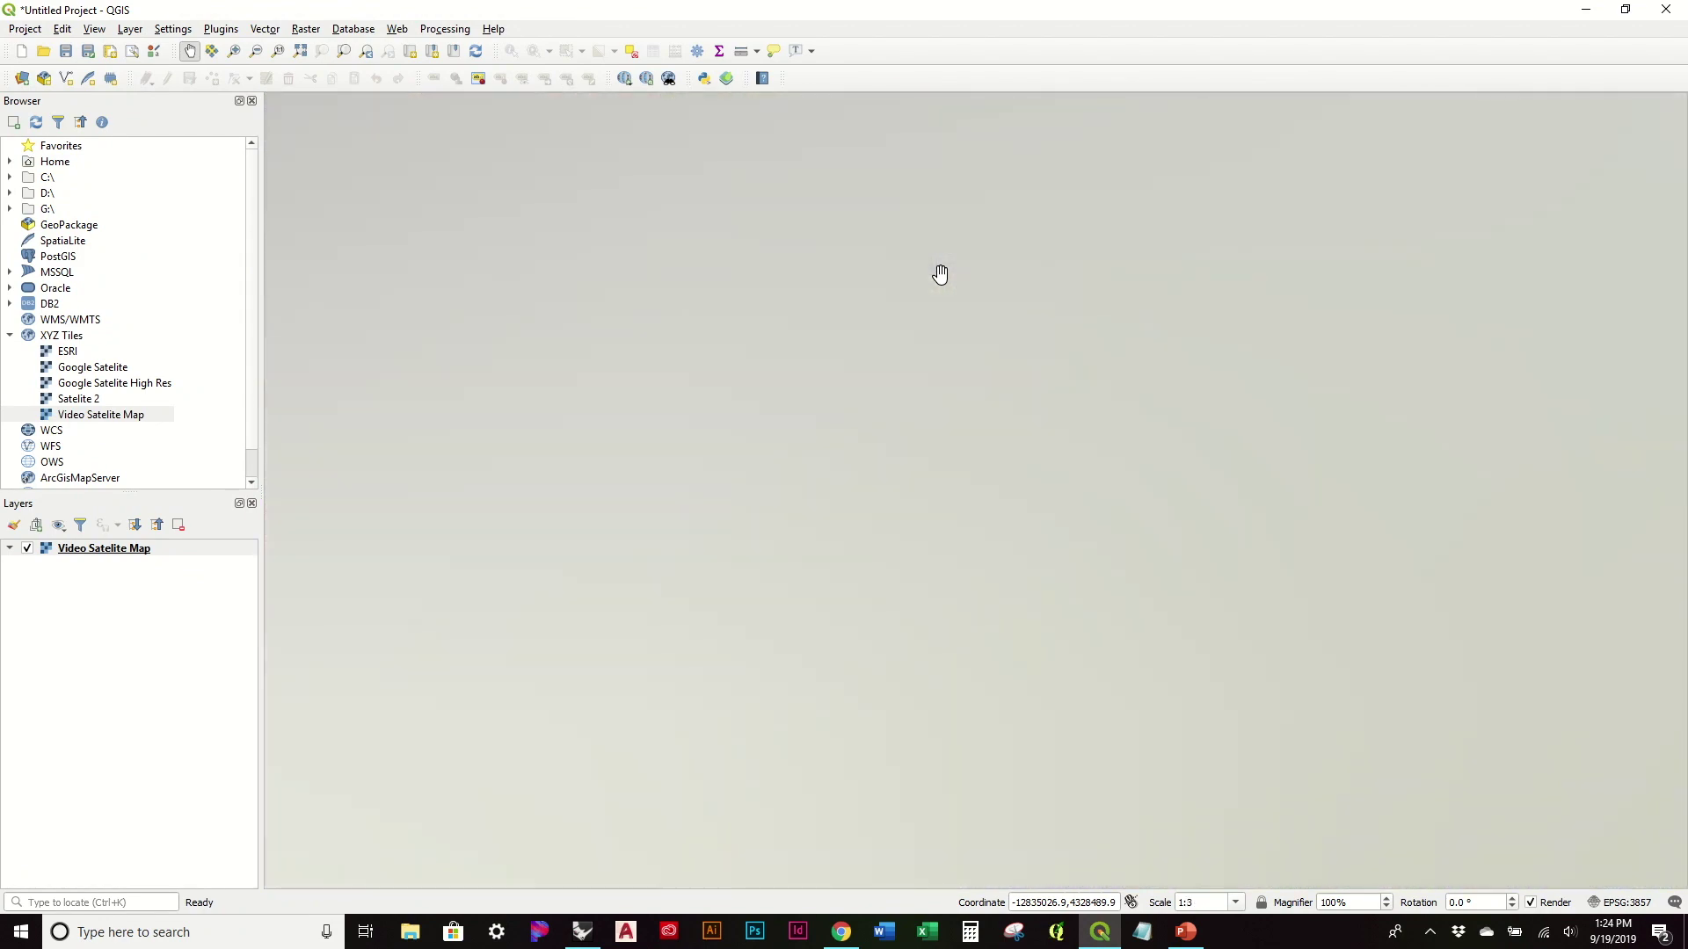
scroll(940, 274, down, 7)
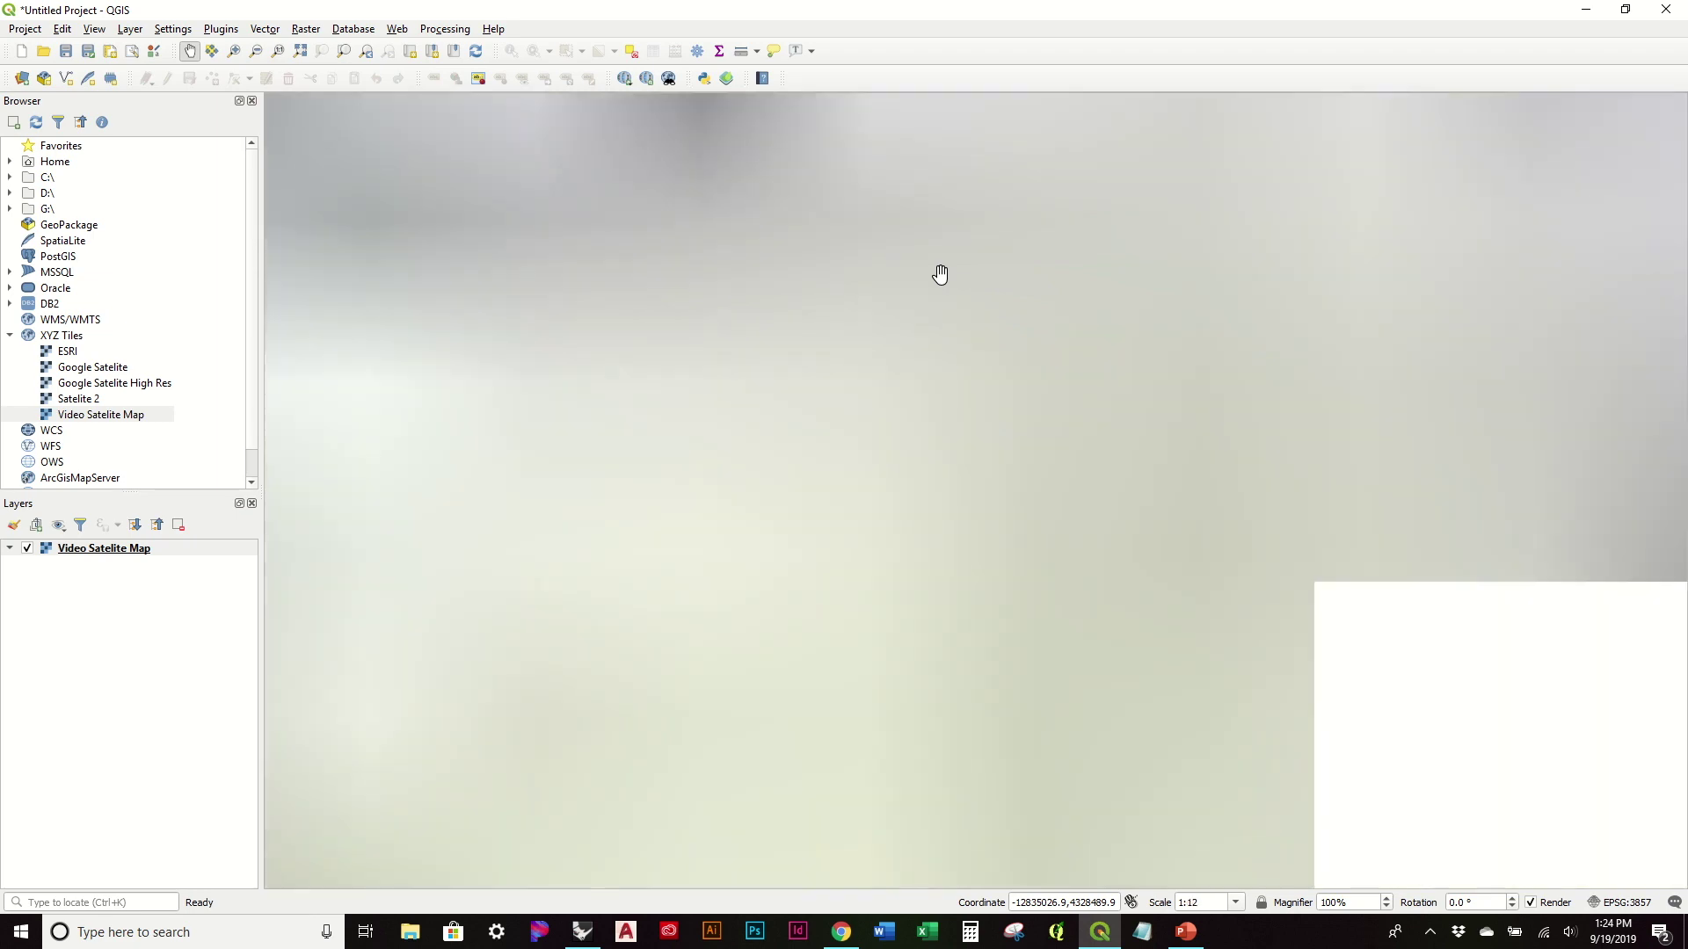
scroll(939, 274, down, 4)
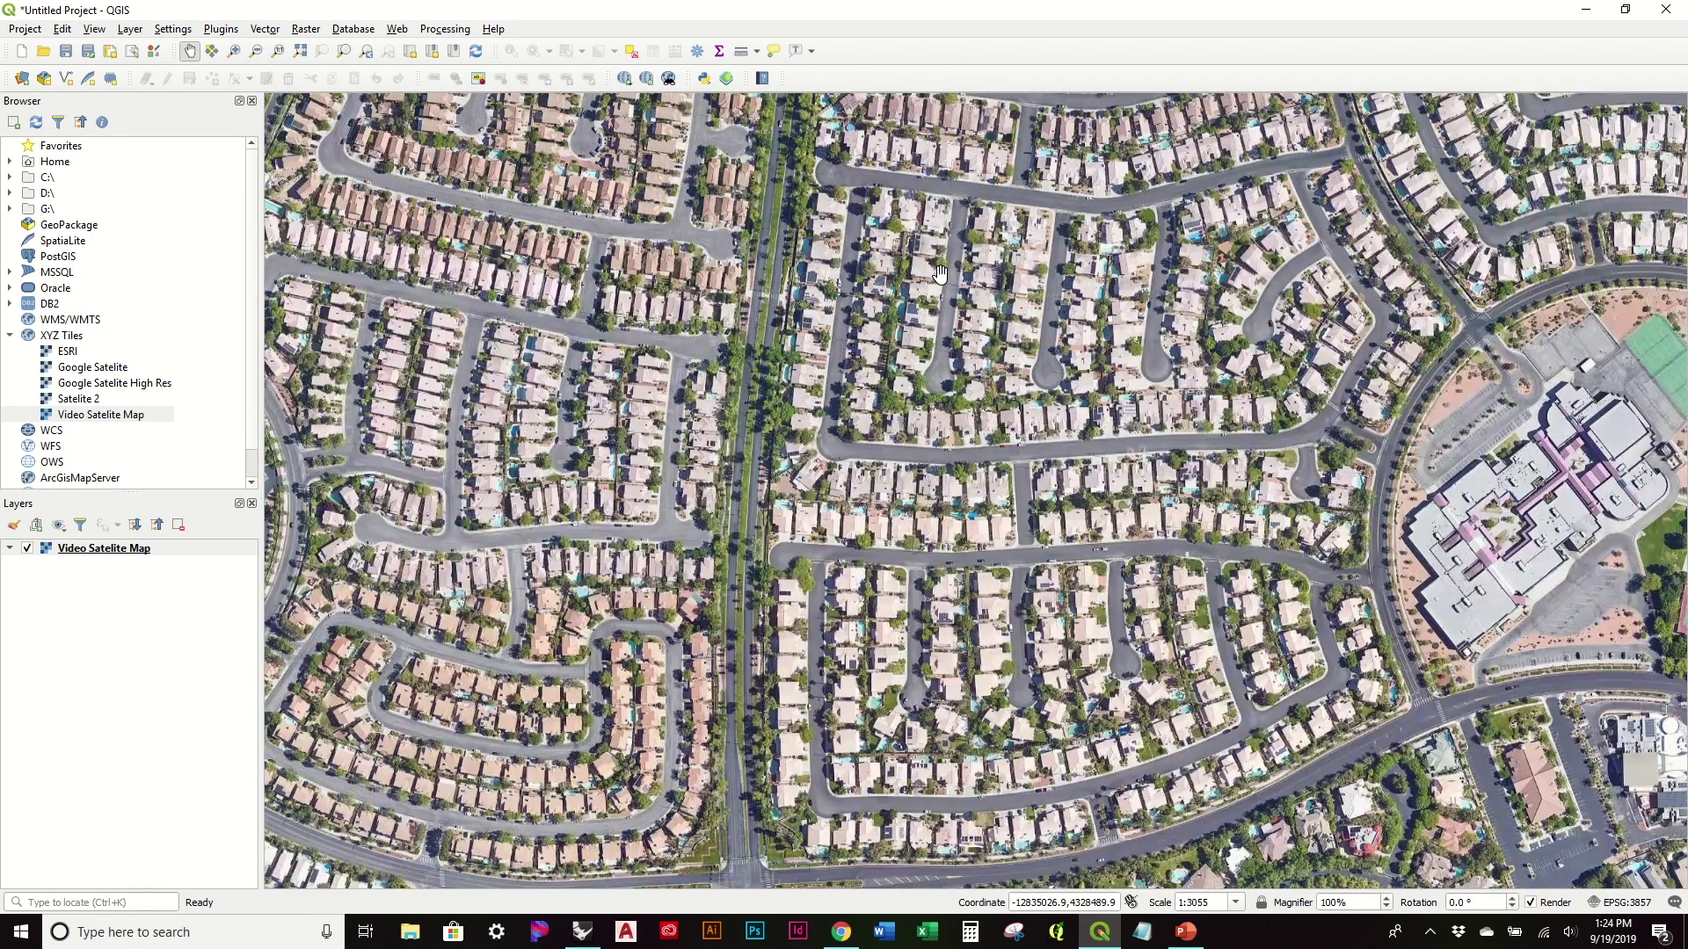
scroll(939, 273, down, 2)
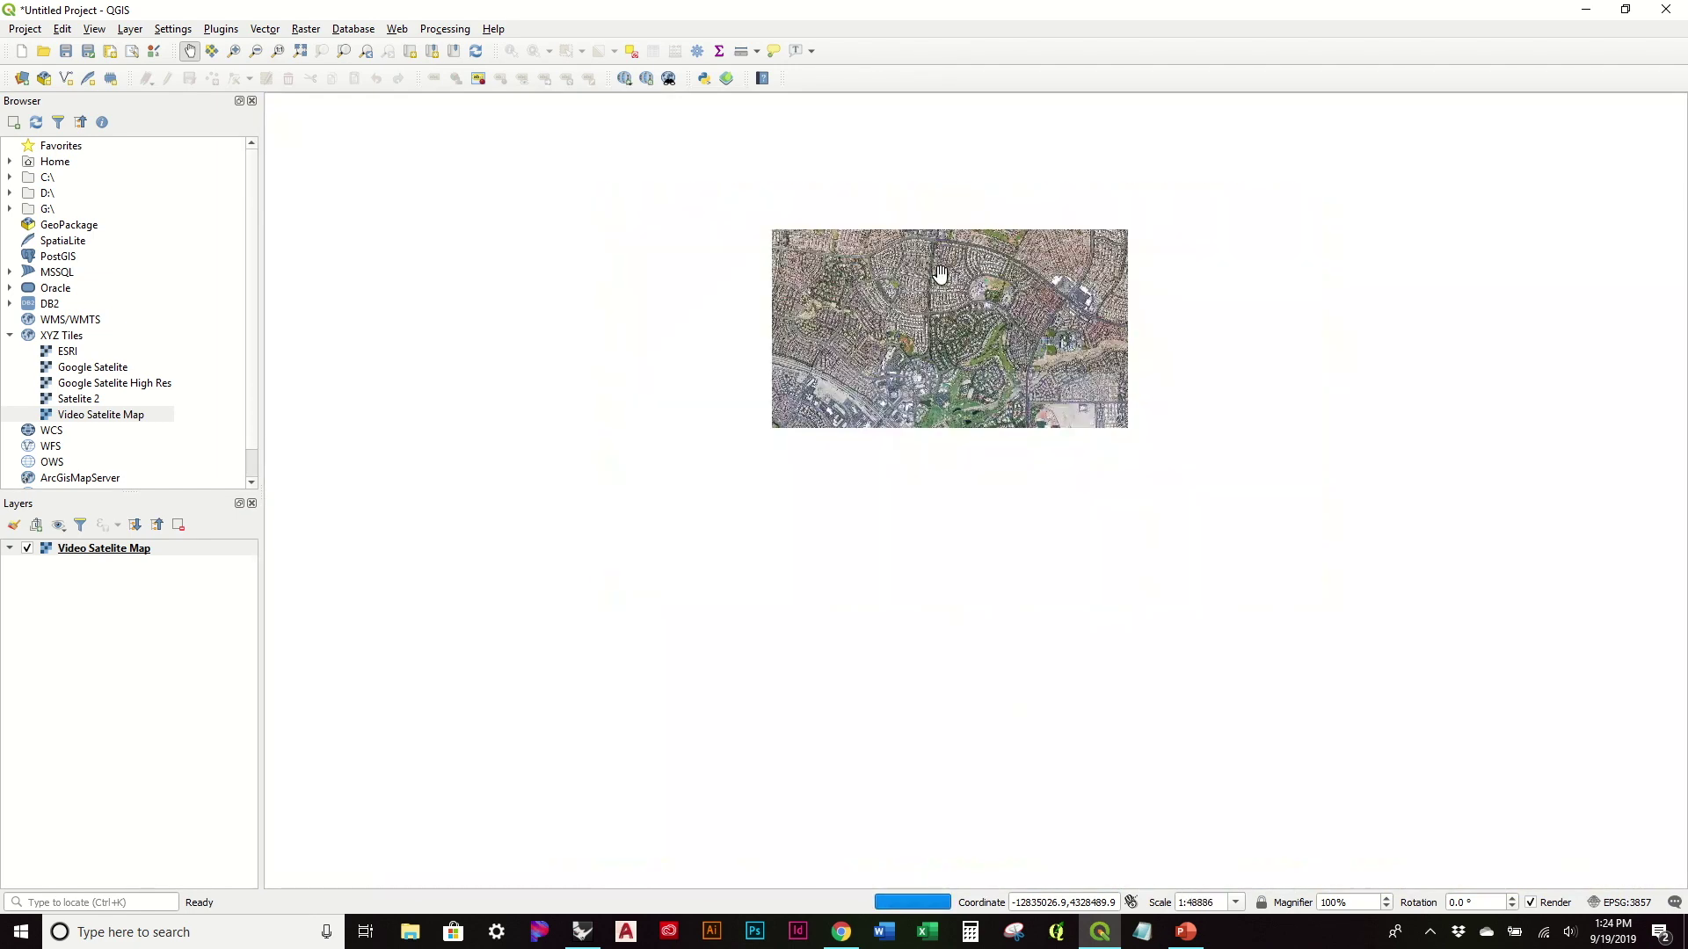
Examine the satellite imagery of the mountains and desert terrain west and northwest of the city.
drag(640, 416, 1269, 319)
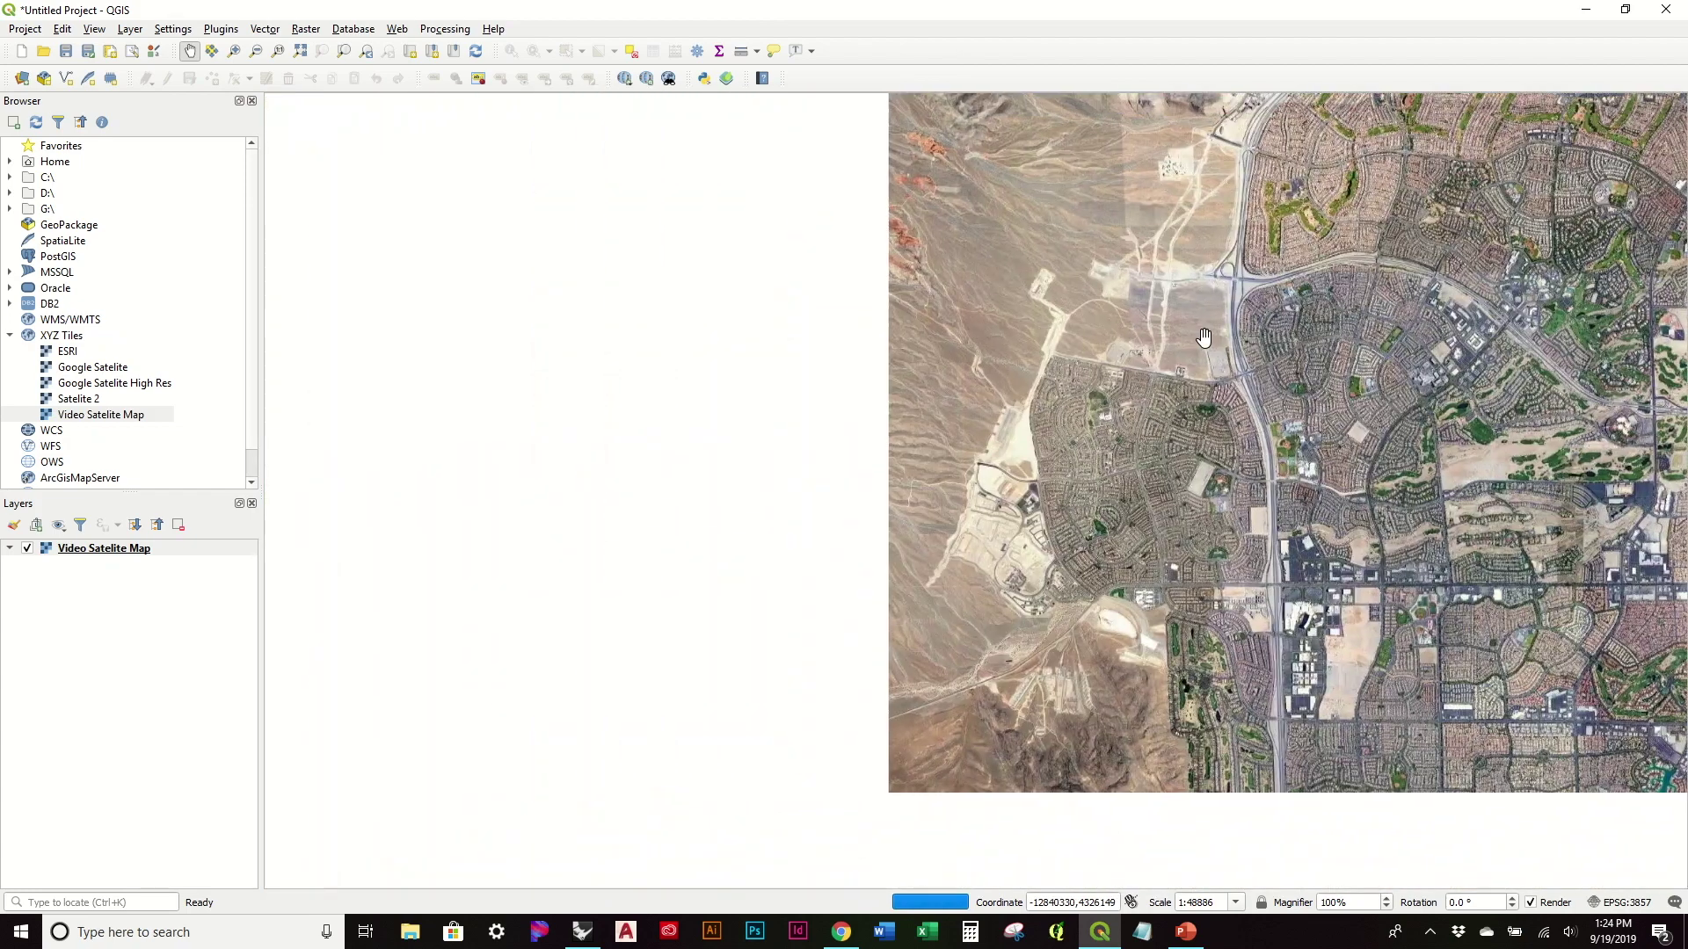
scroll(1204, 338, down, 1)
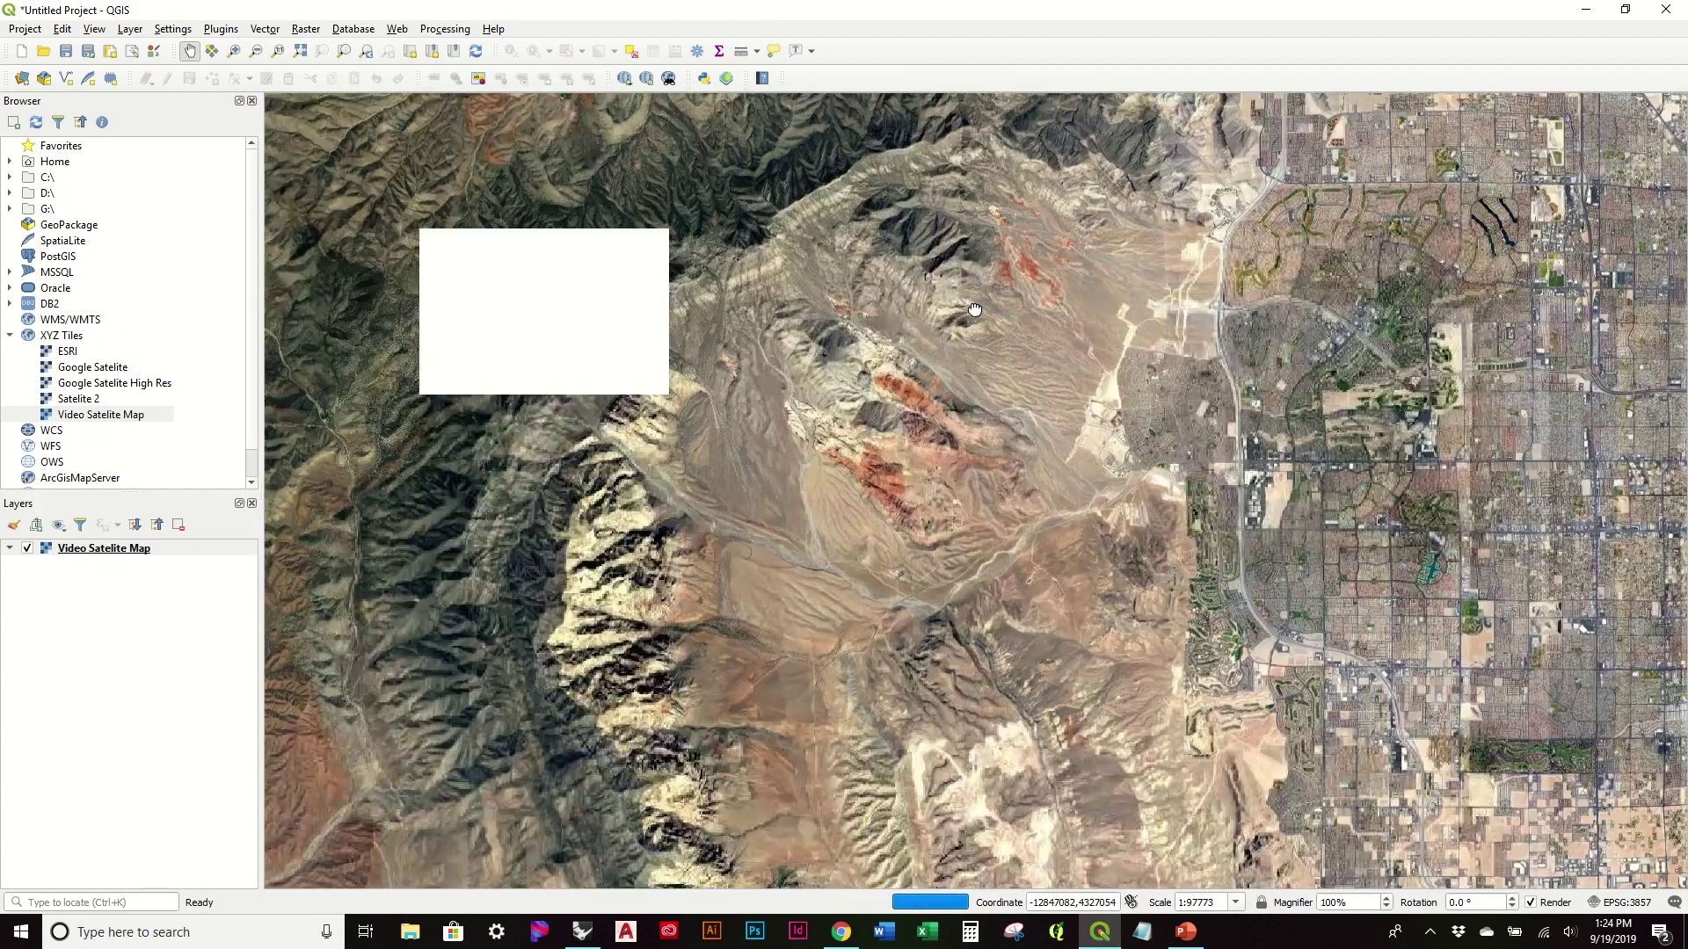
drag(975, 309, 1320, 643)
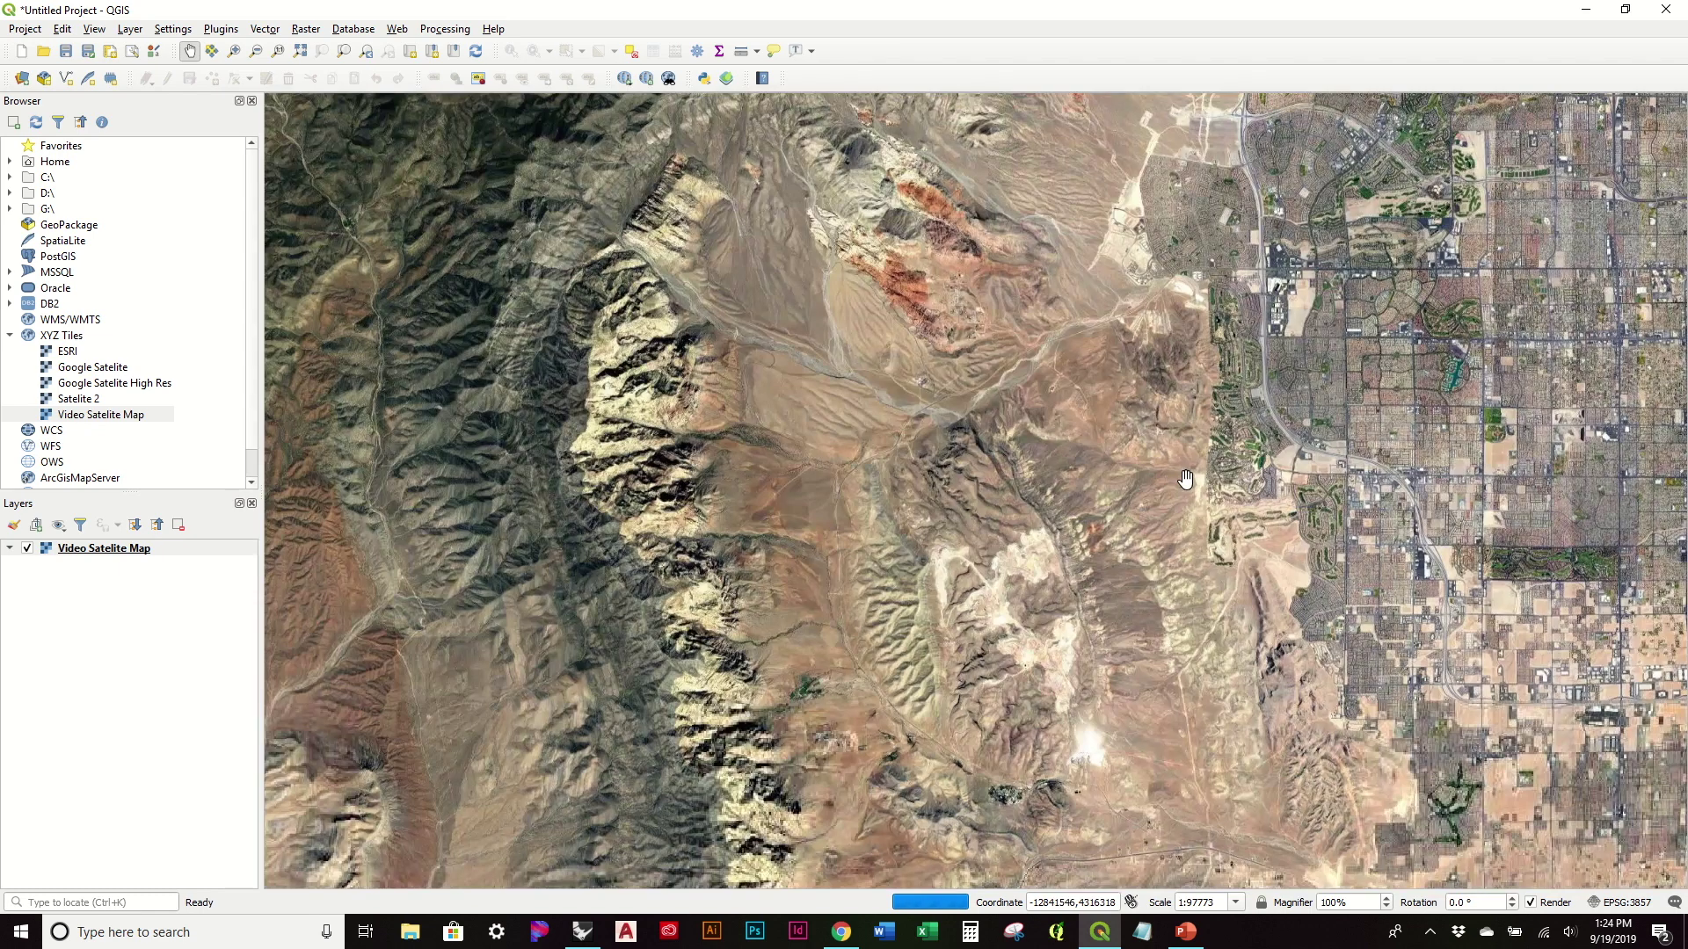
drag(1080, 675, 1017, 528)
scroll(1017, 528, up, 2)
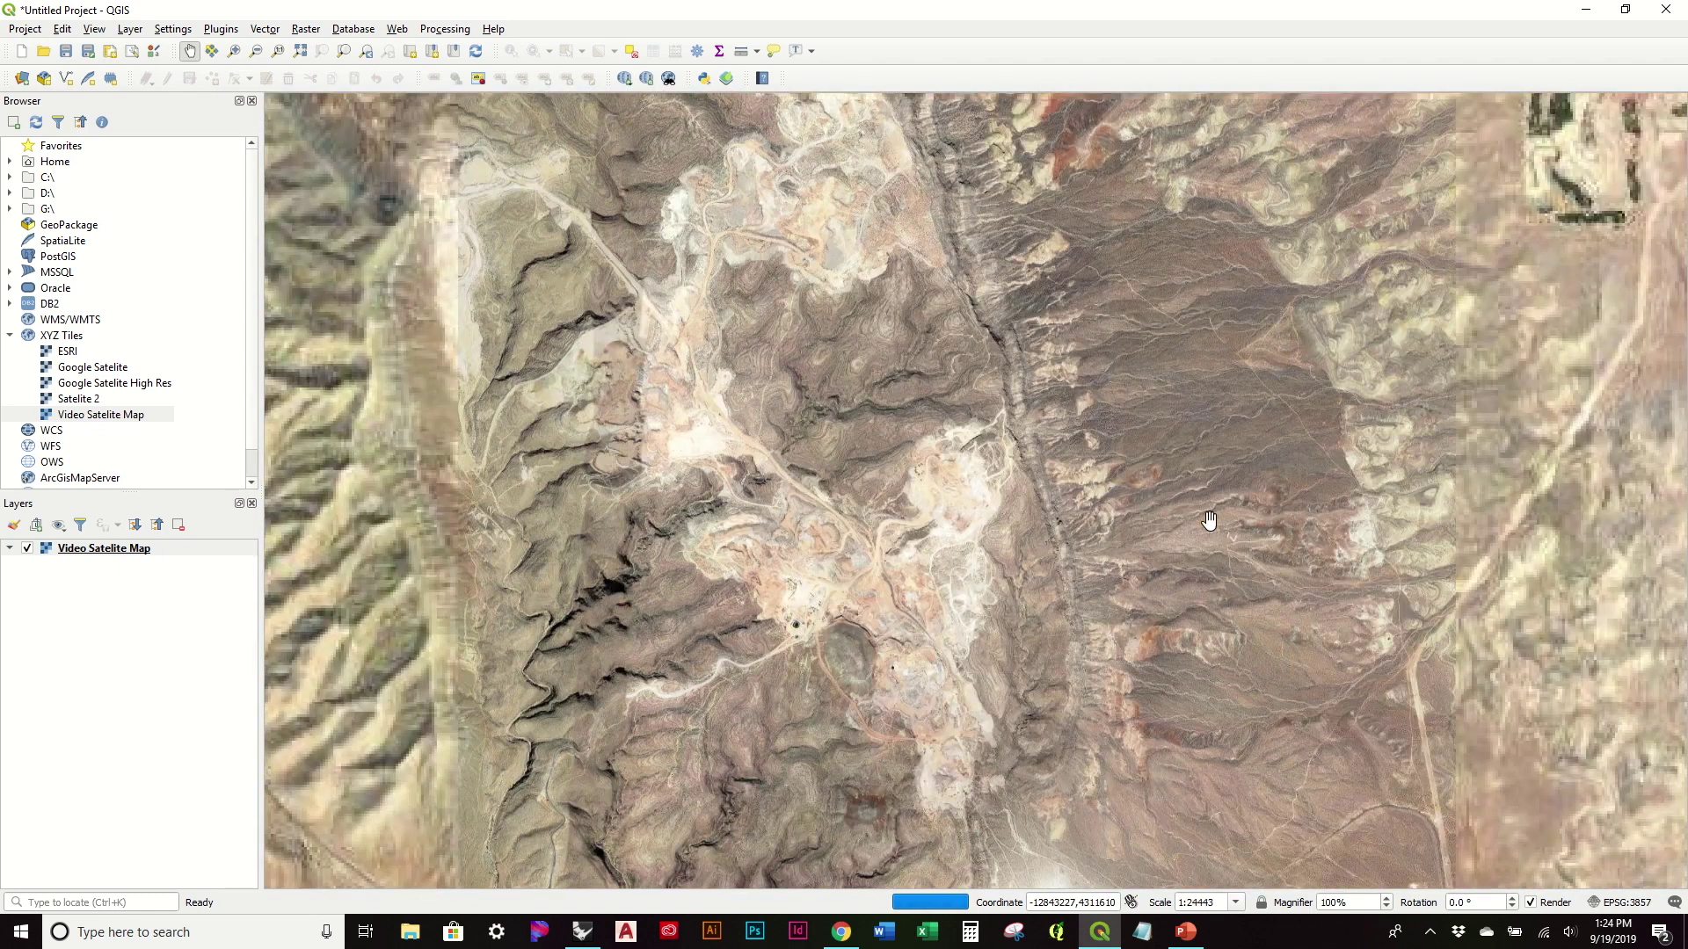
scroll(1209, 522, down, 1)
drag(947, 289, 1246, 489)
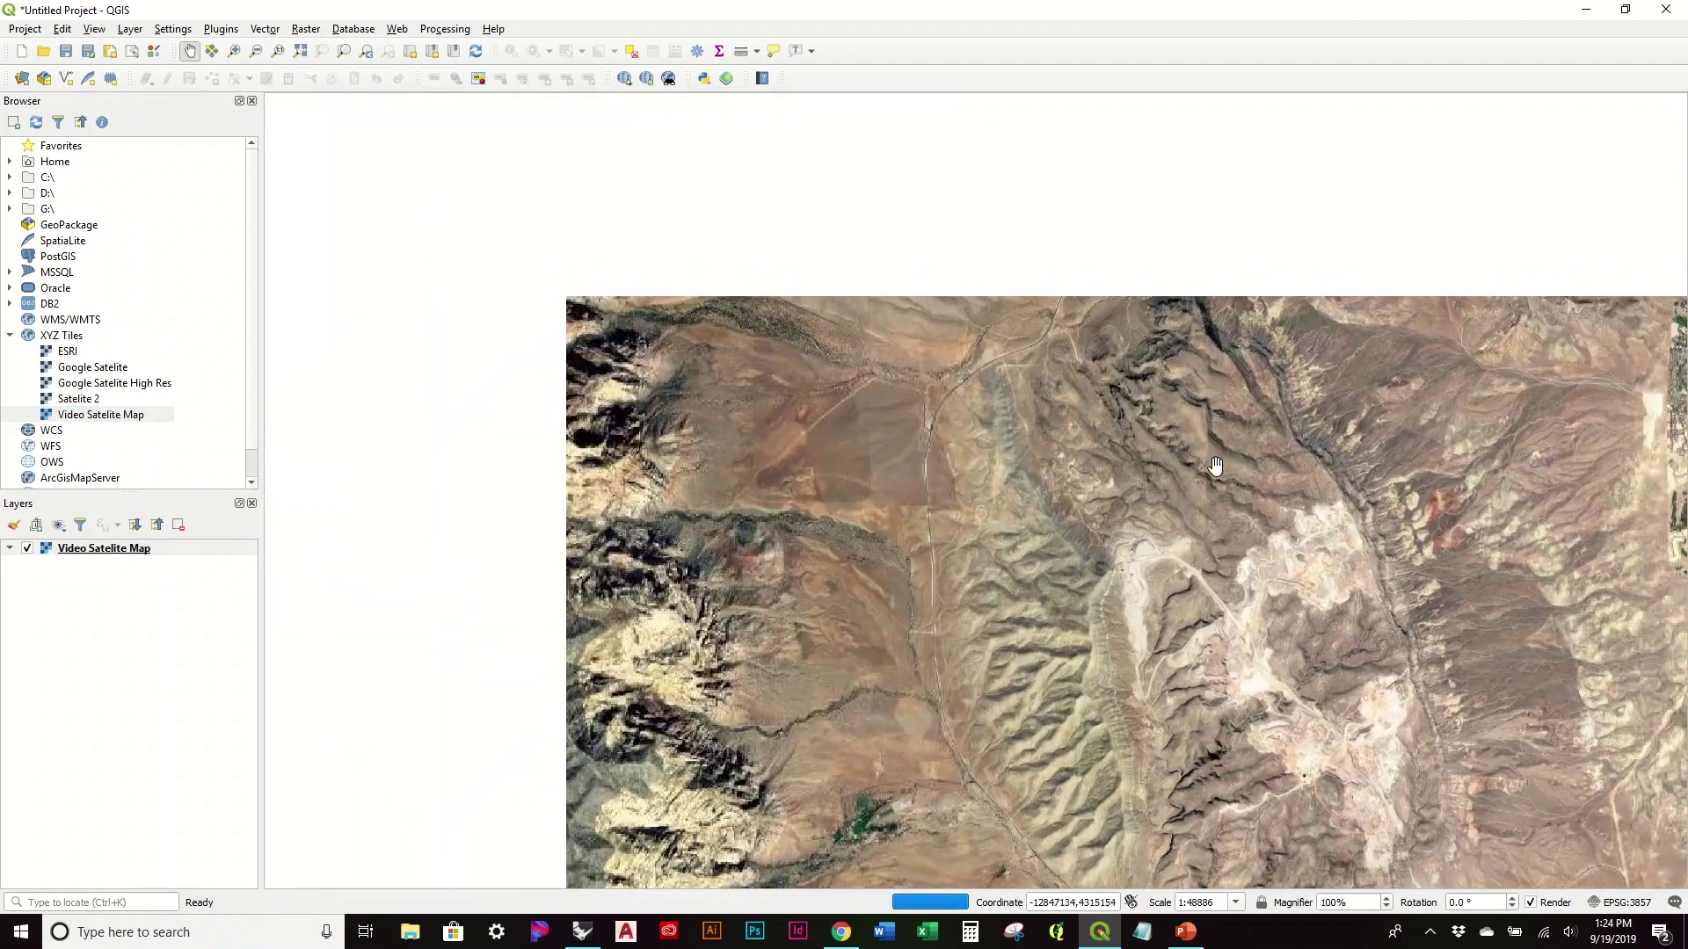
scroll(994, 307, down, 1)
drag(959, 270, 1010, 424)
drag(1173, 260, 839, 572)
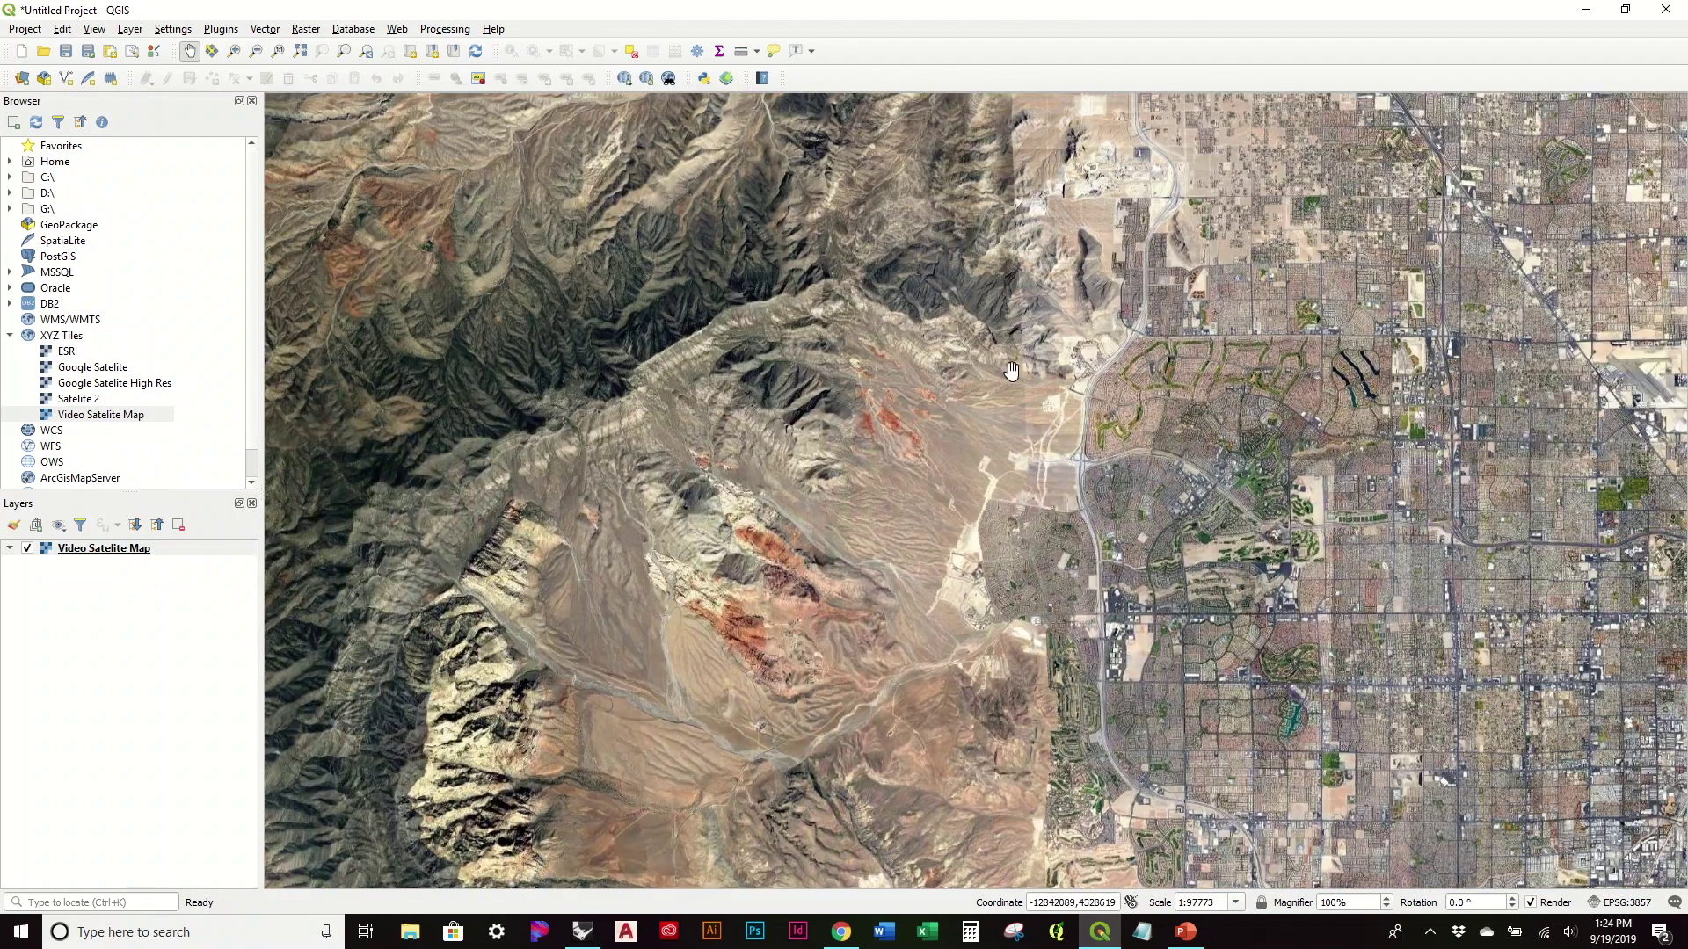
scroll(1000, 375, up, 1)
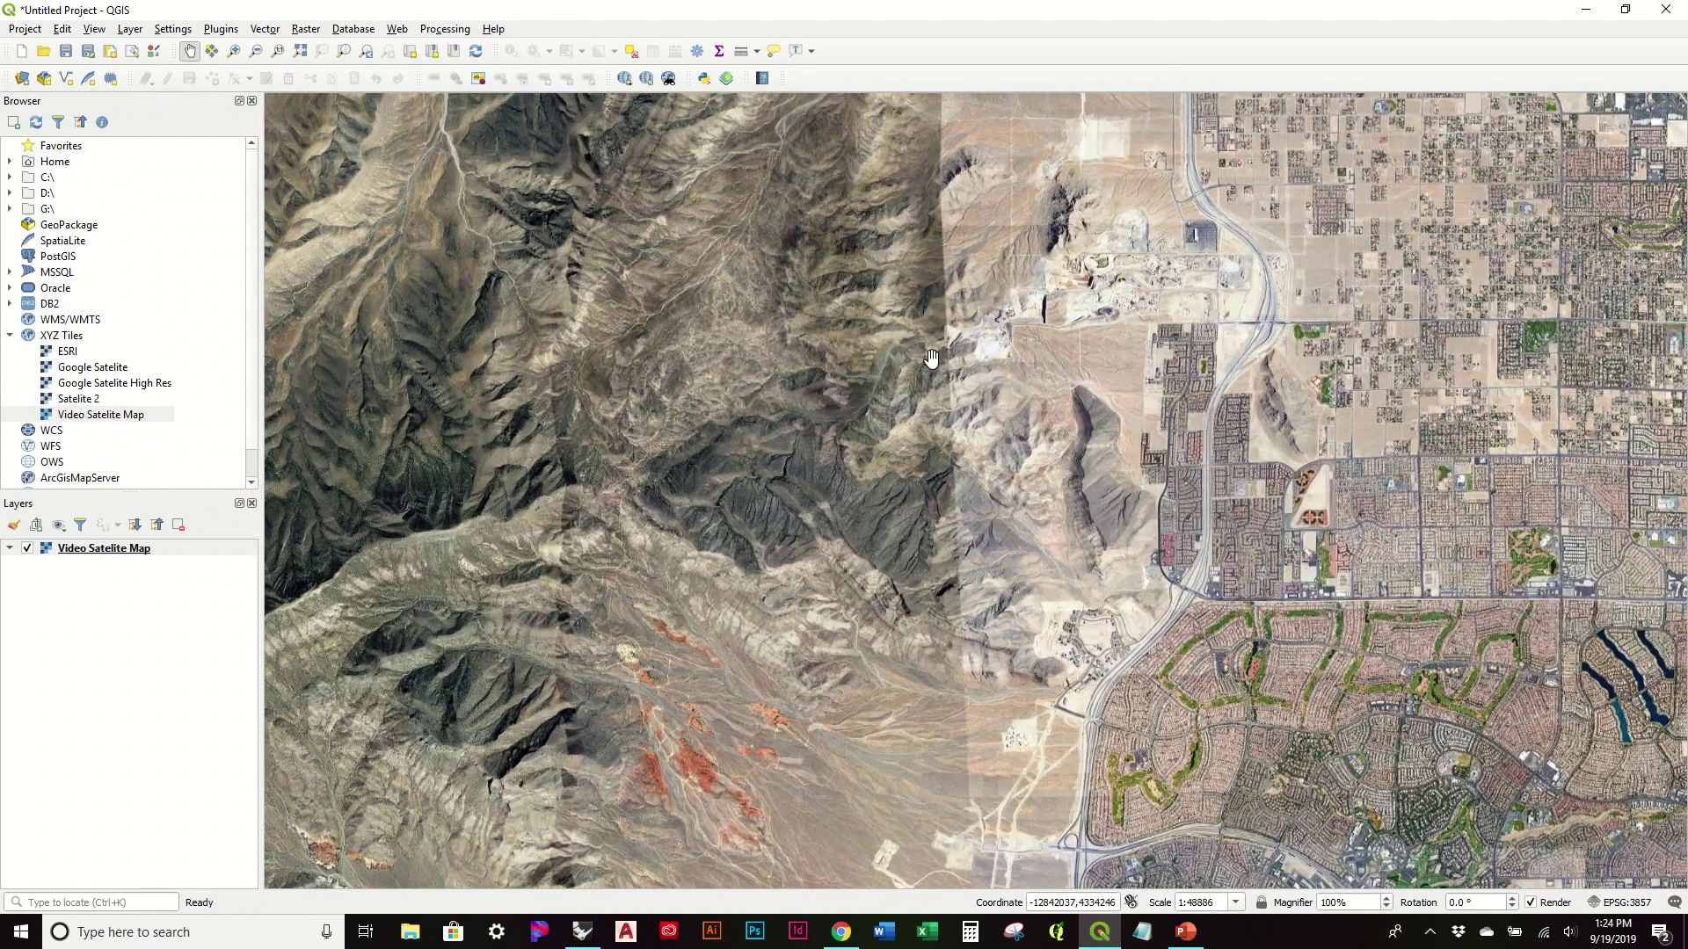
scroll(831, 331, down, 1)
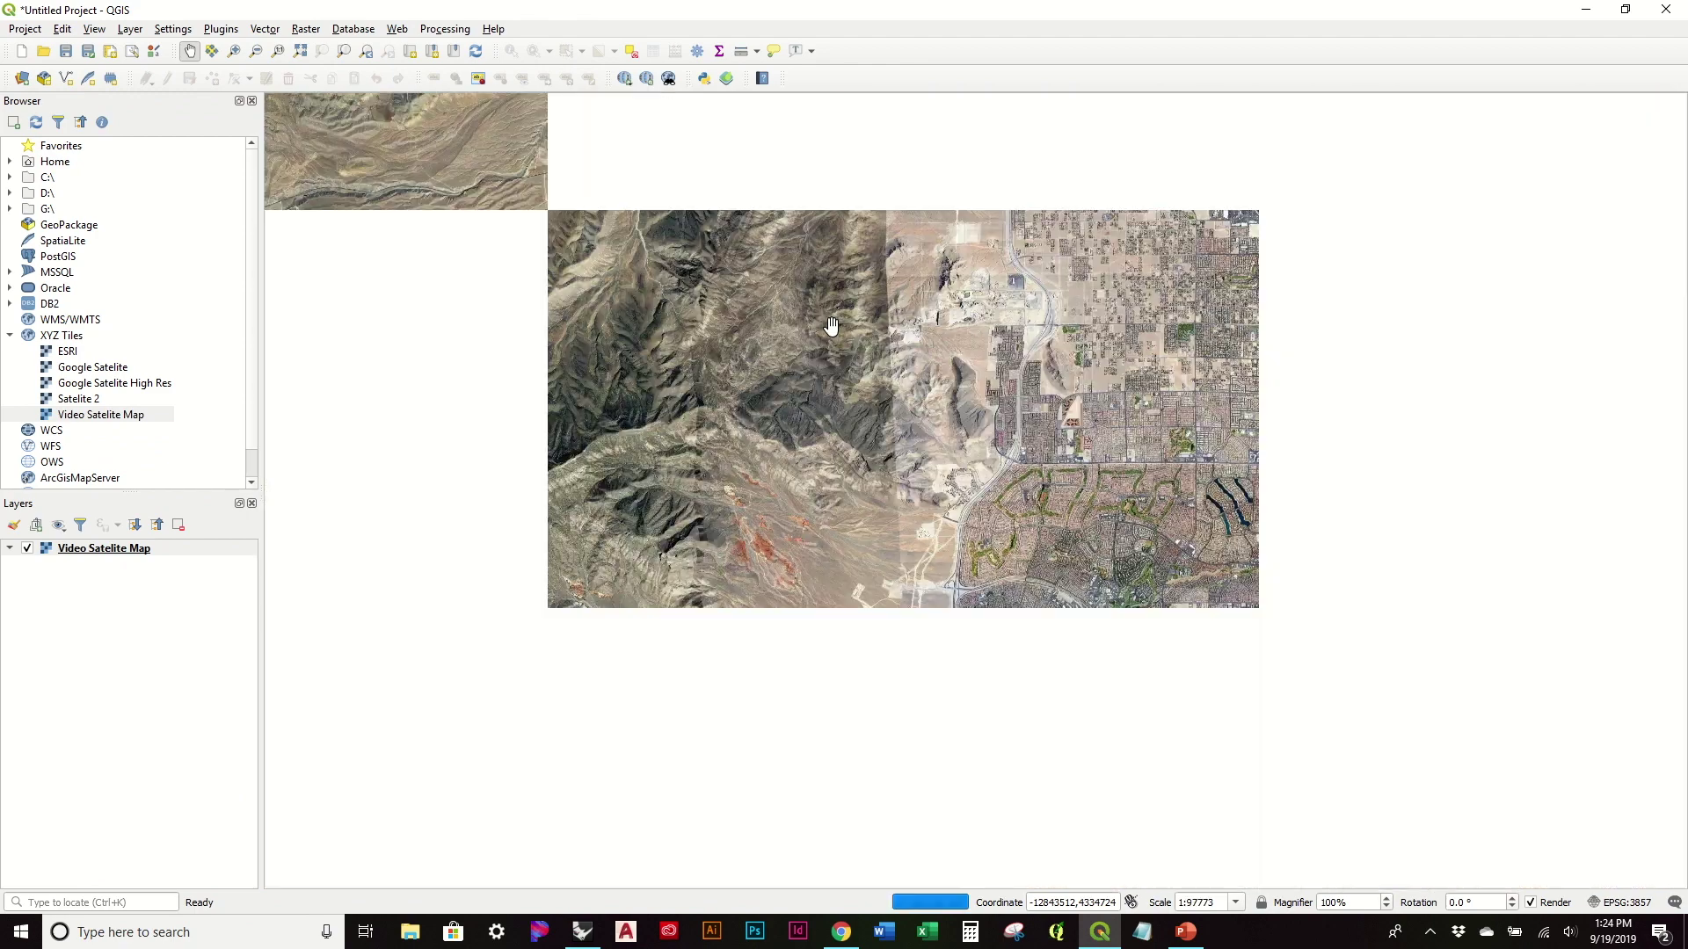
scroll(783, 291, up, 1)
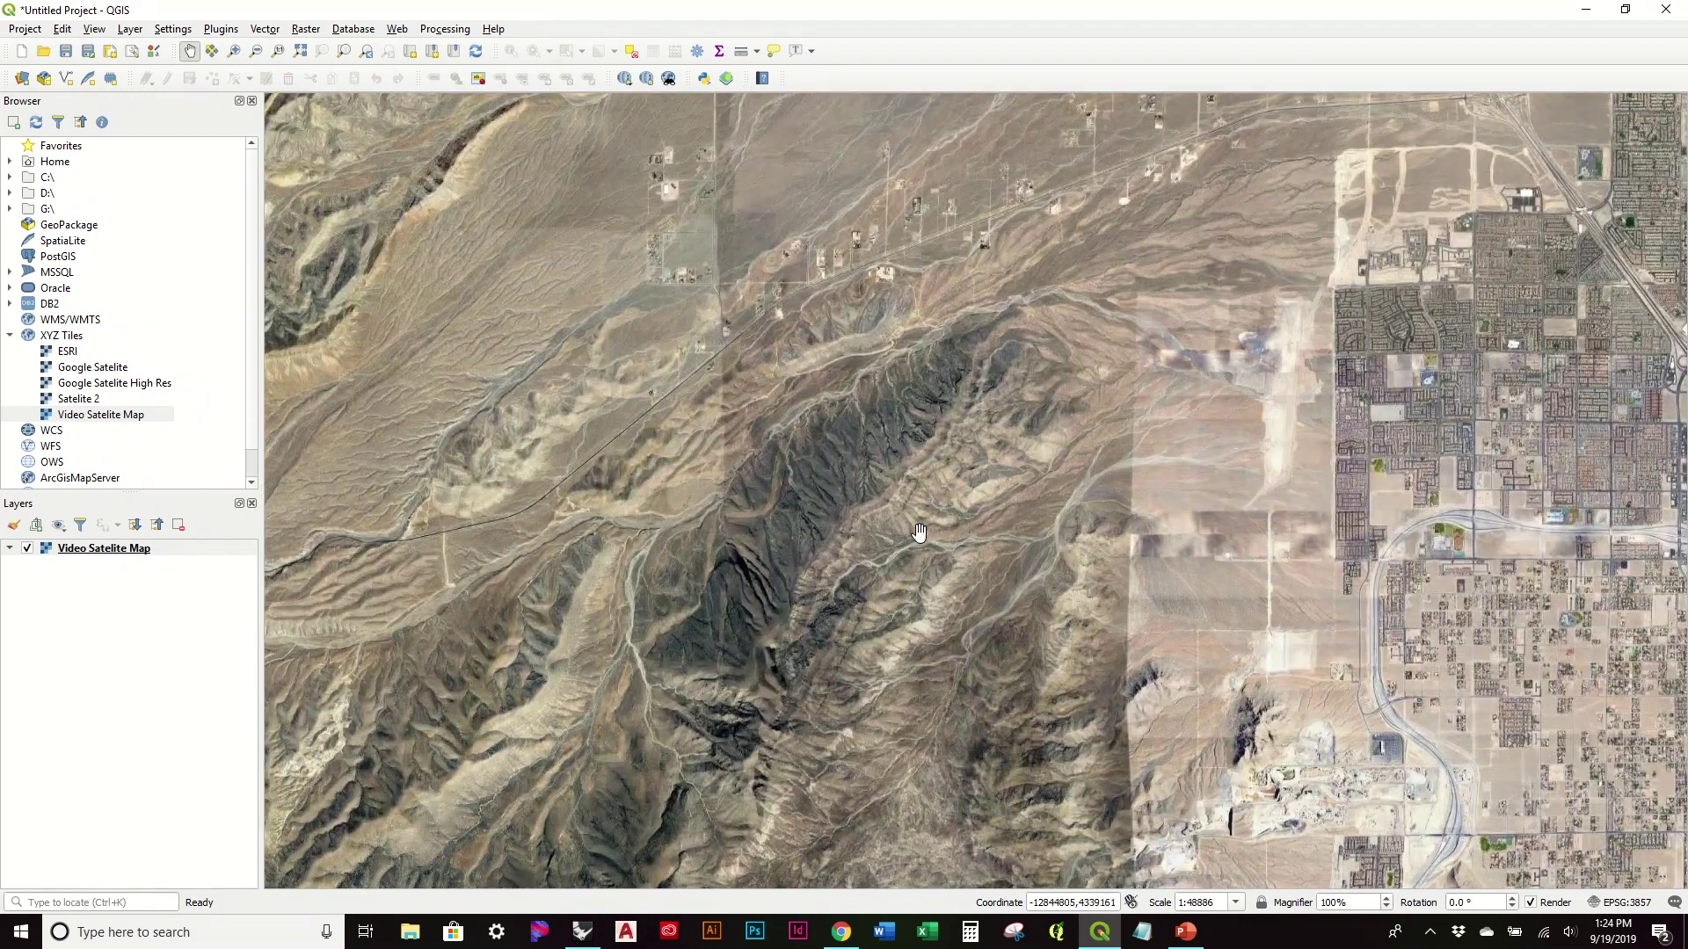
drag(821, 650, 1418, 415)
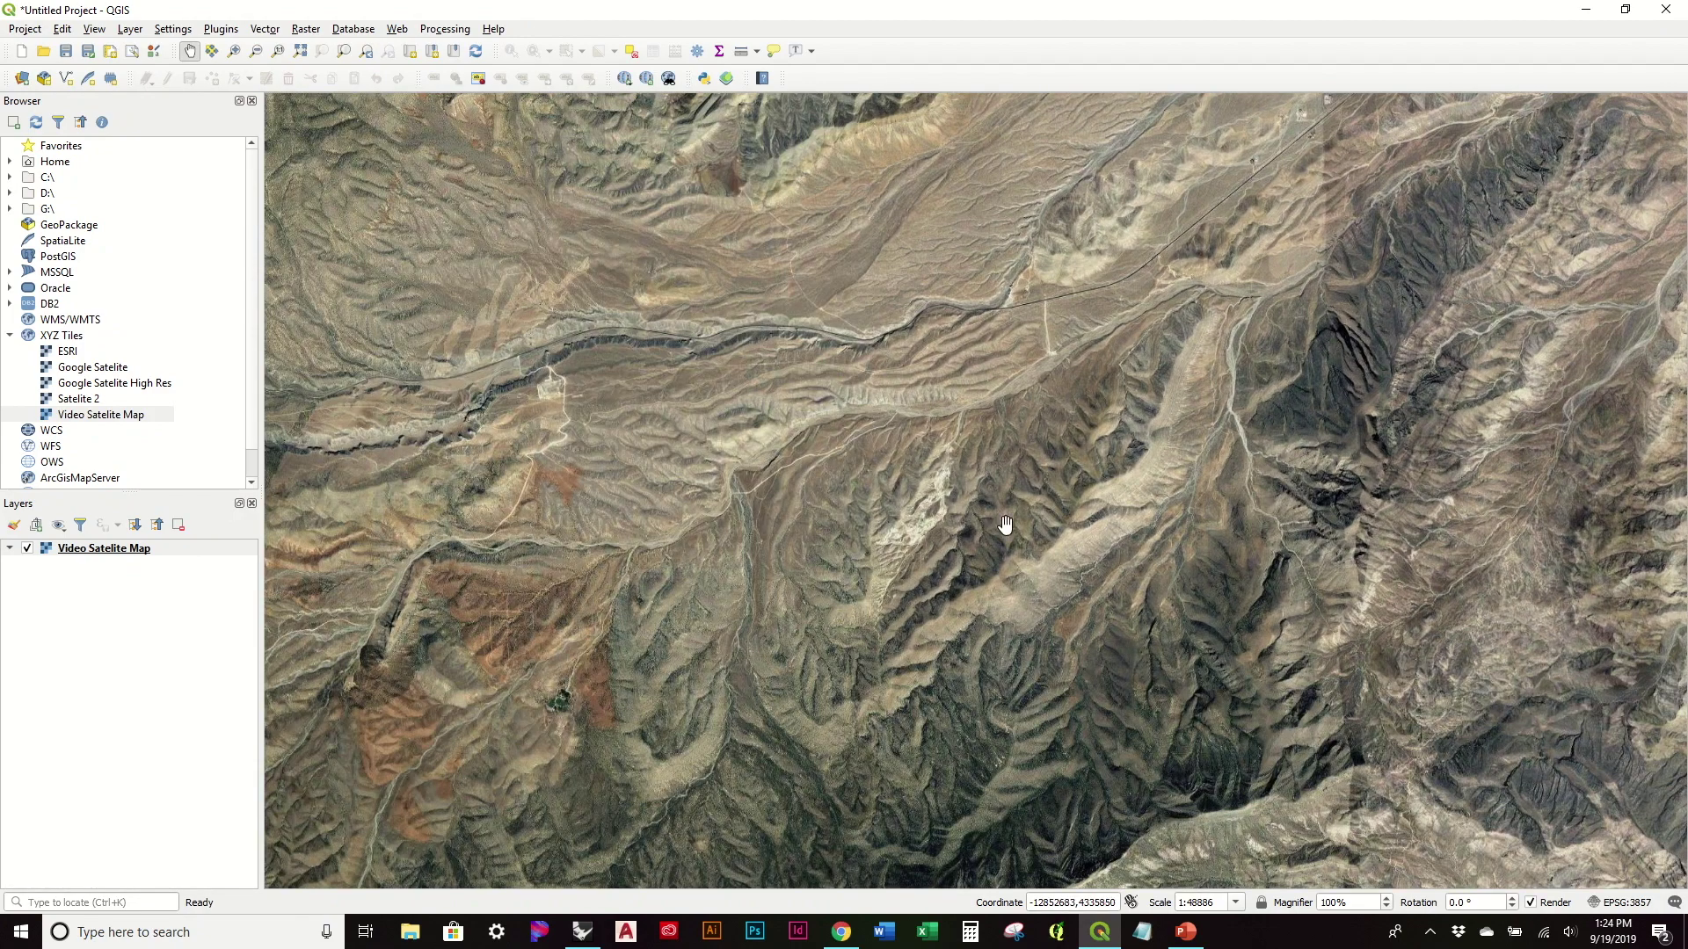
Examine the satellite imagery along the mountain canyon and the surrounding ridges, at closer and wider scales.
drag(1012, 522, 1240, 323)
scroll(1205, 331, down, 1)
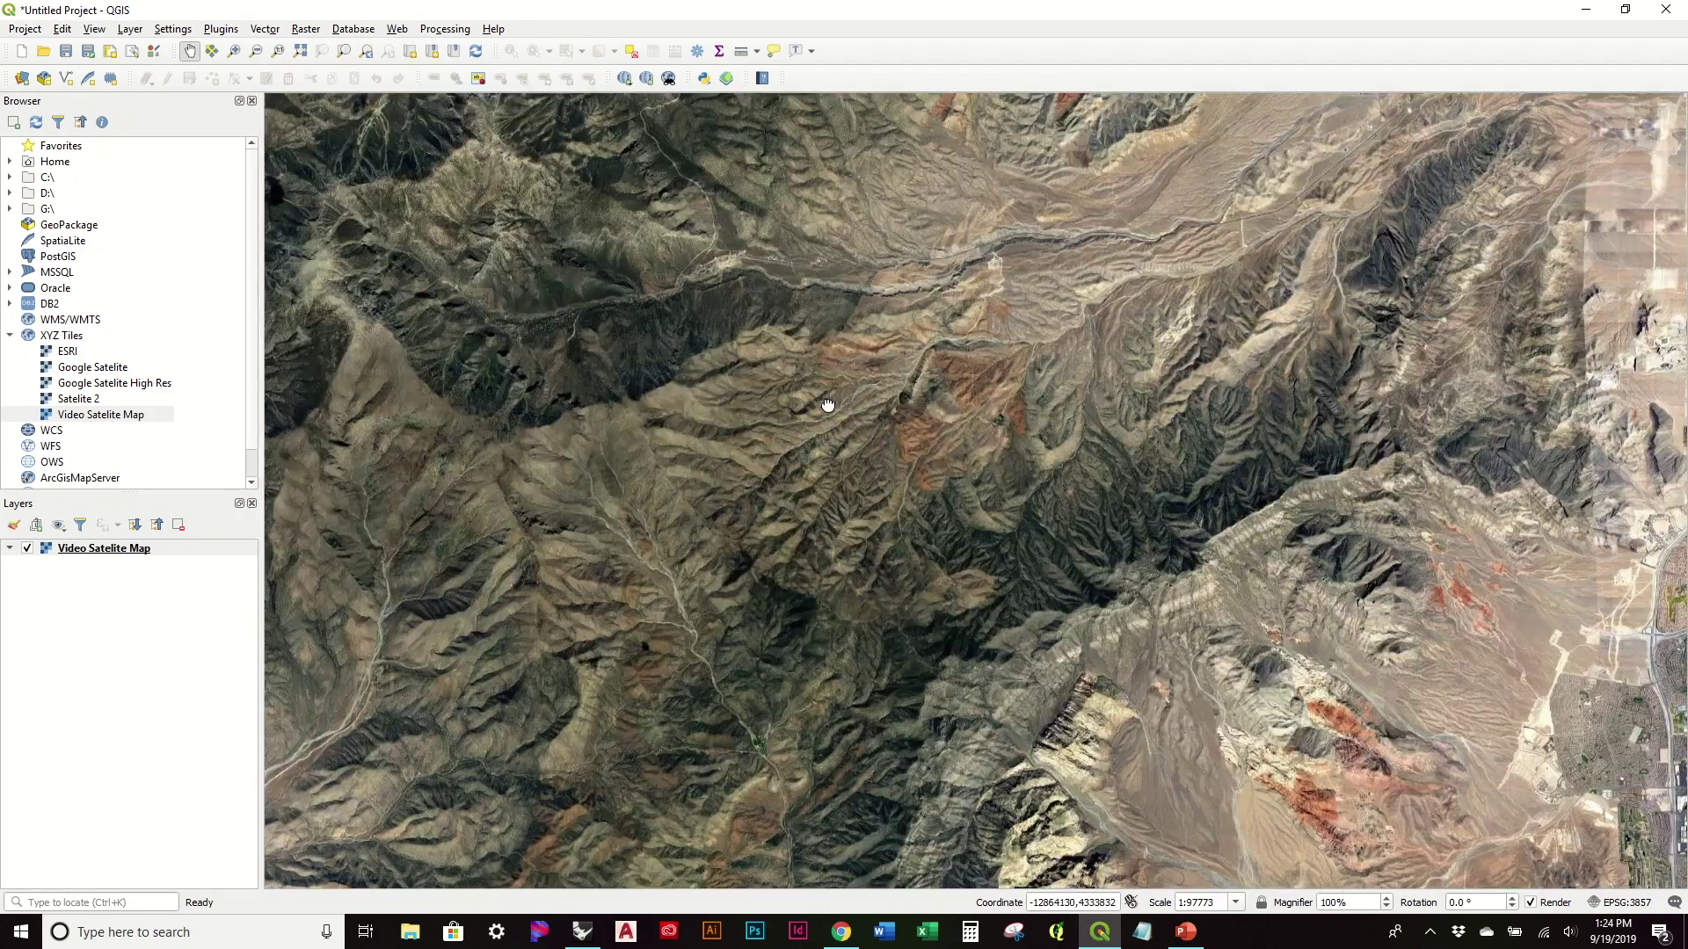
drag(821, 396, 1045, 452)
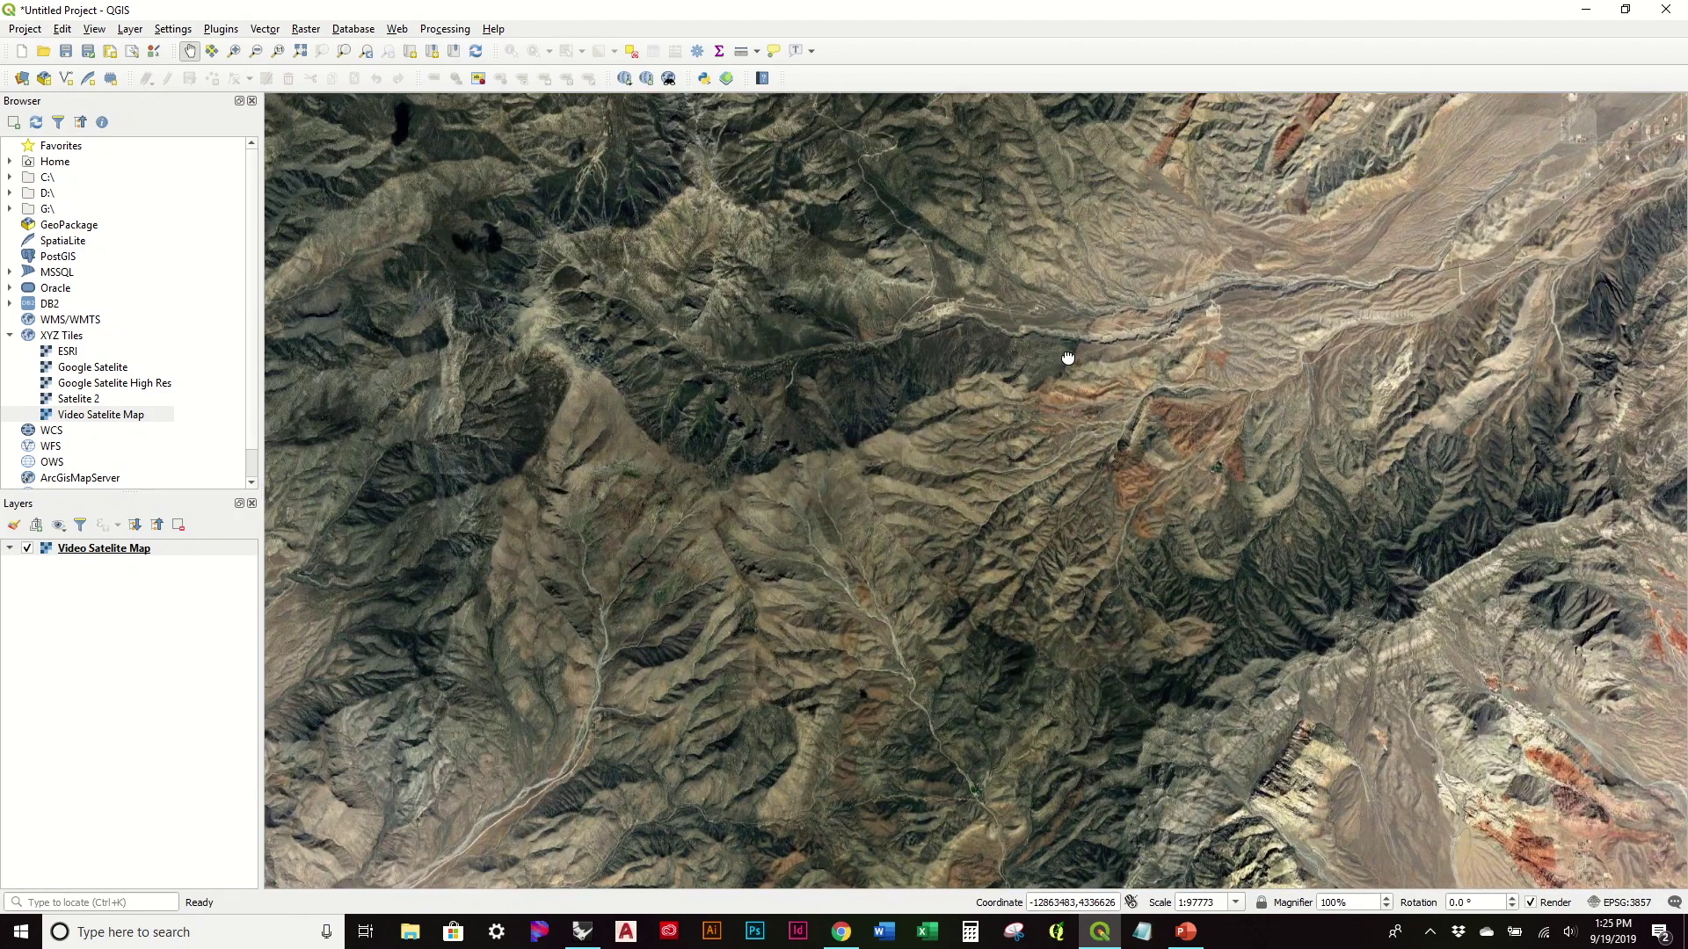
drag(1066, 357, 988, 414)
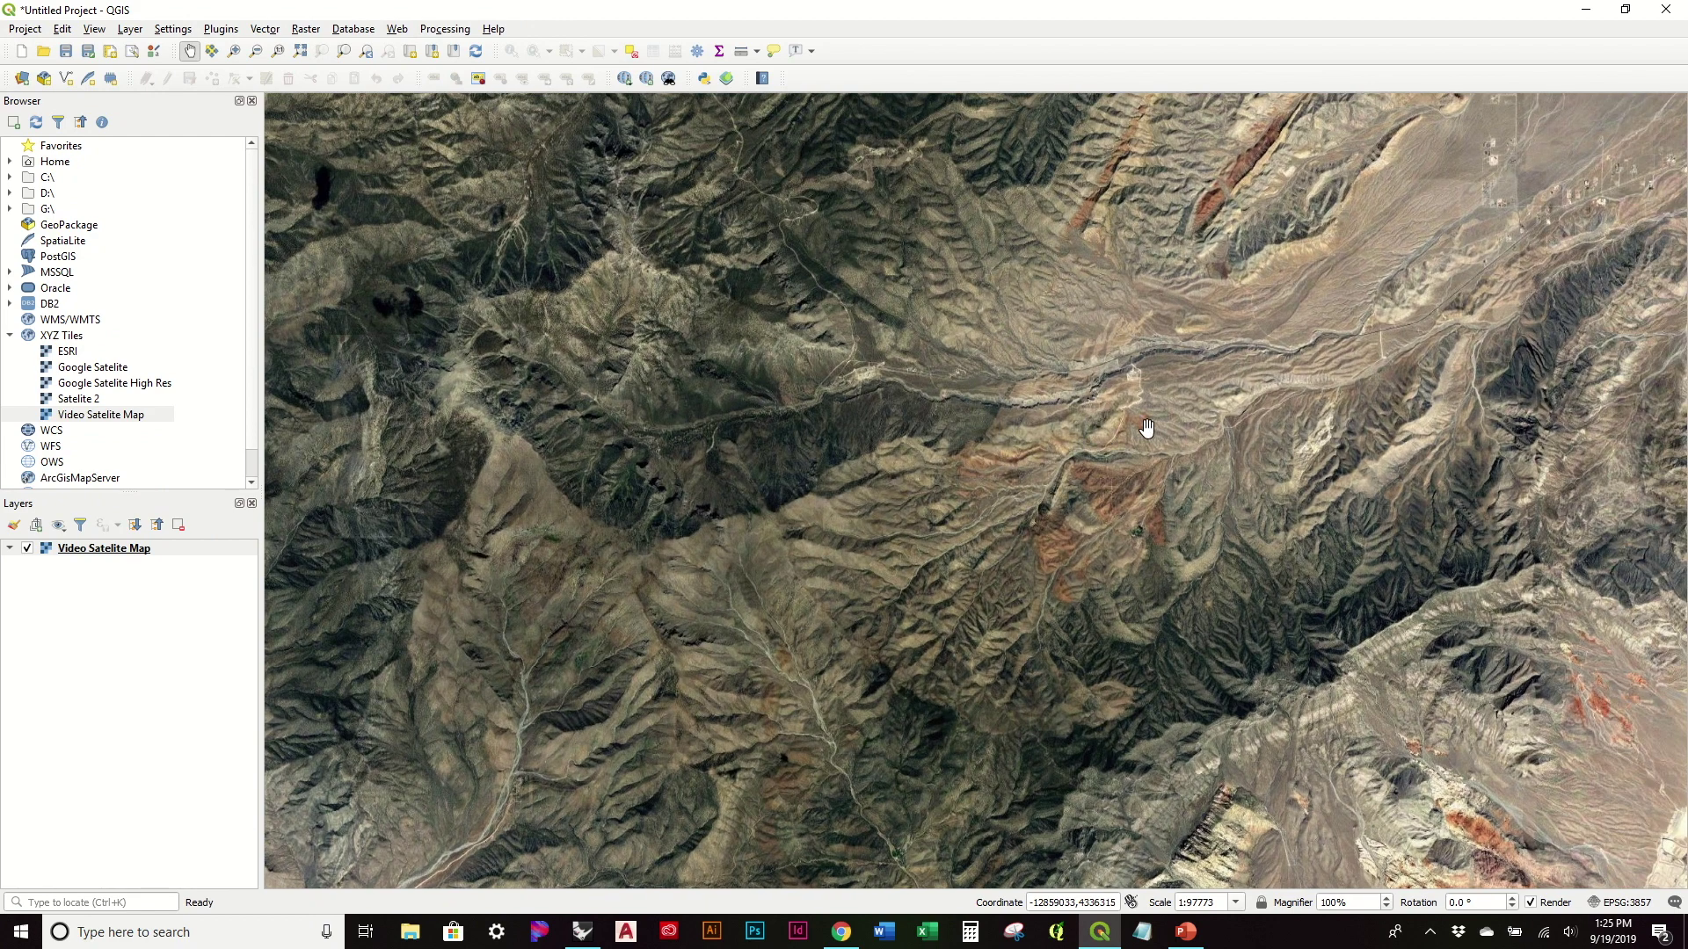
scroll(1050, 352, up, 1)
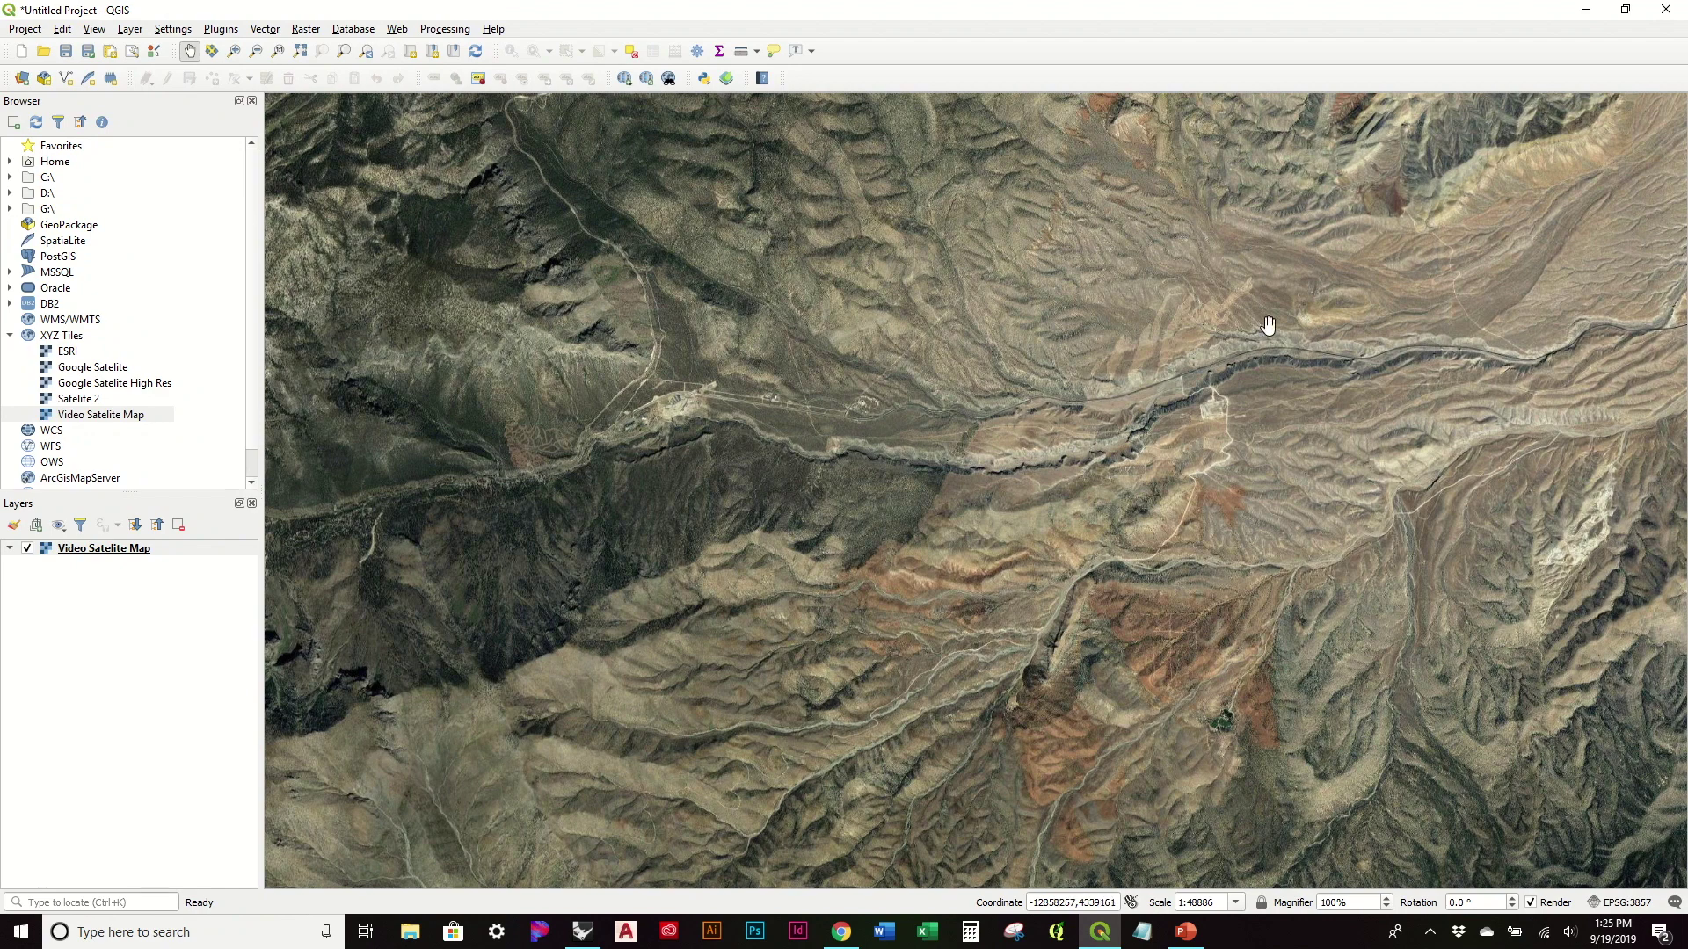
scroll(880, 441, down, 1)
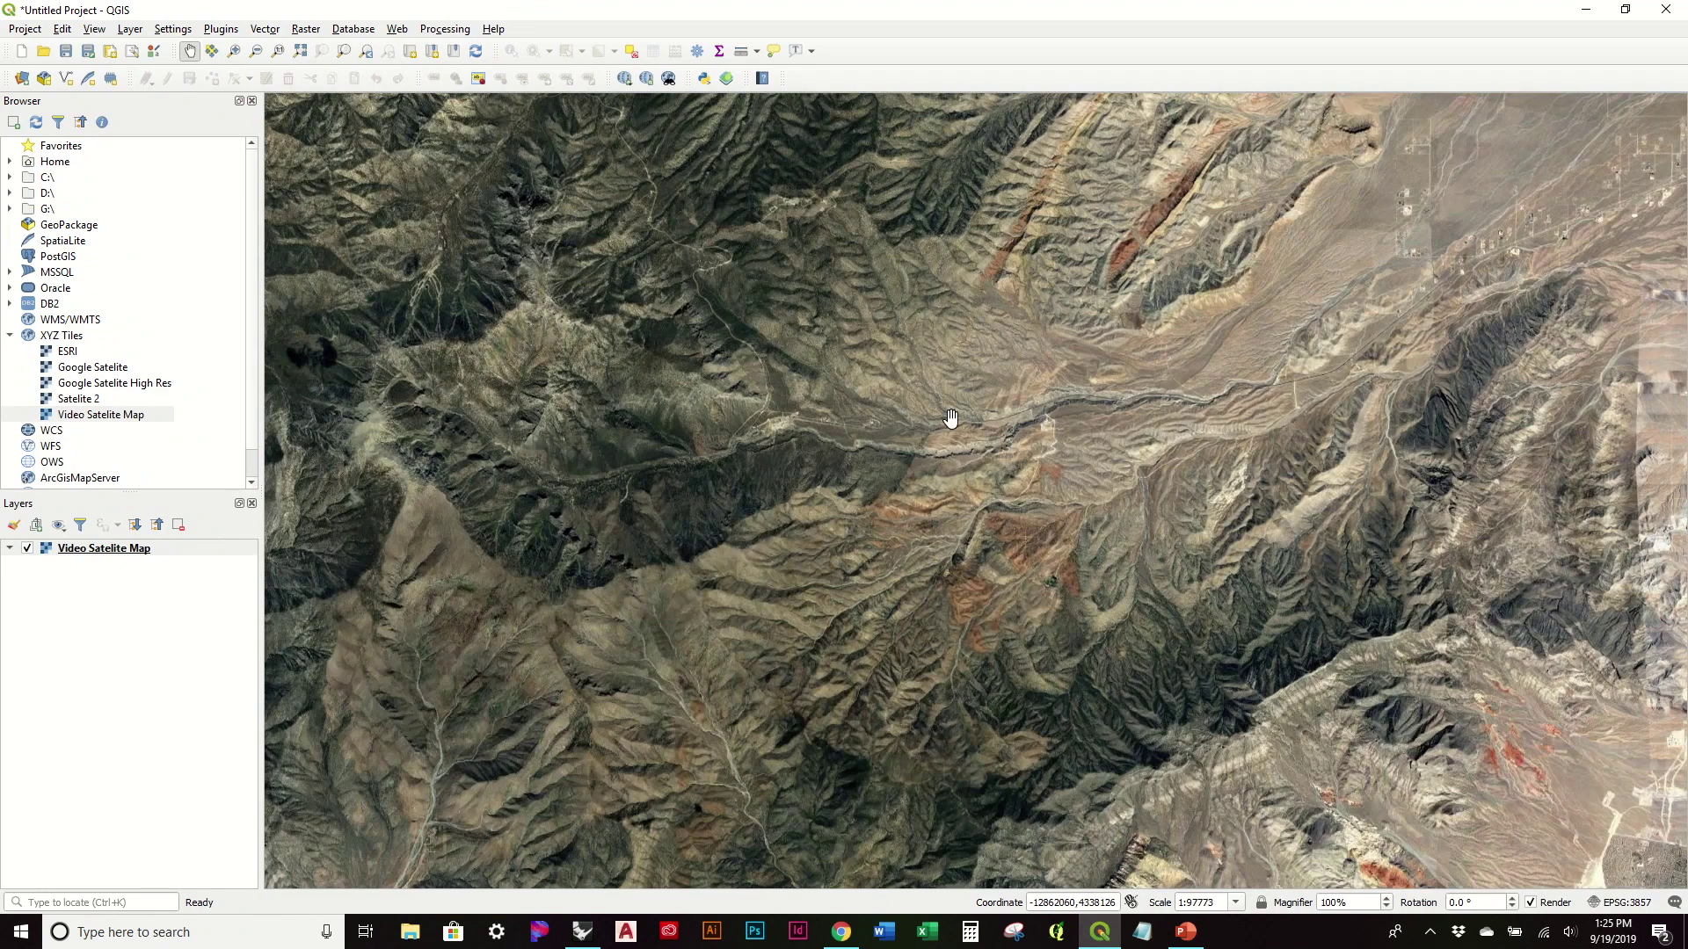
drag(950, 351, 978, 408)
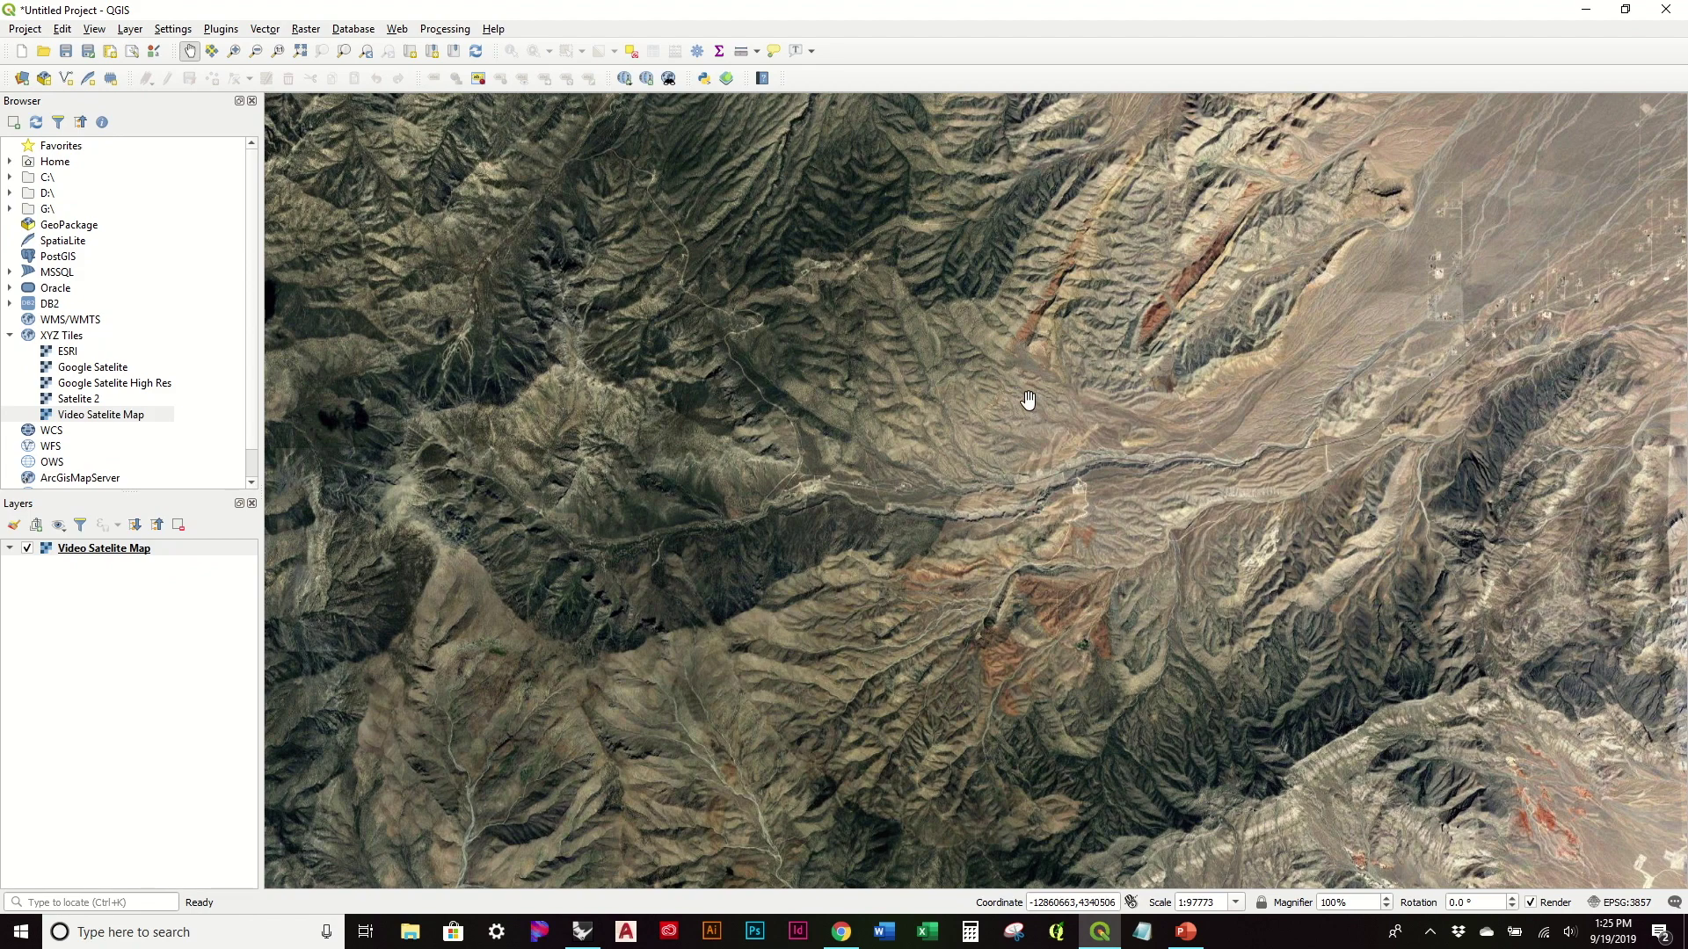
drag(1011, 392, 942, 393)
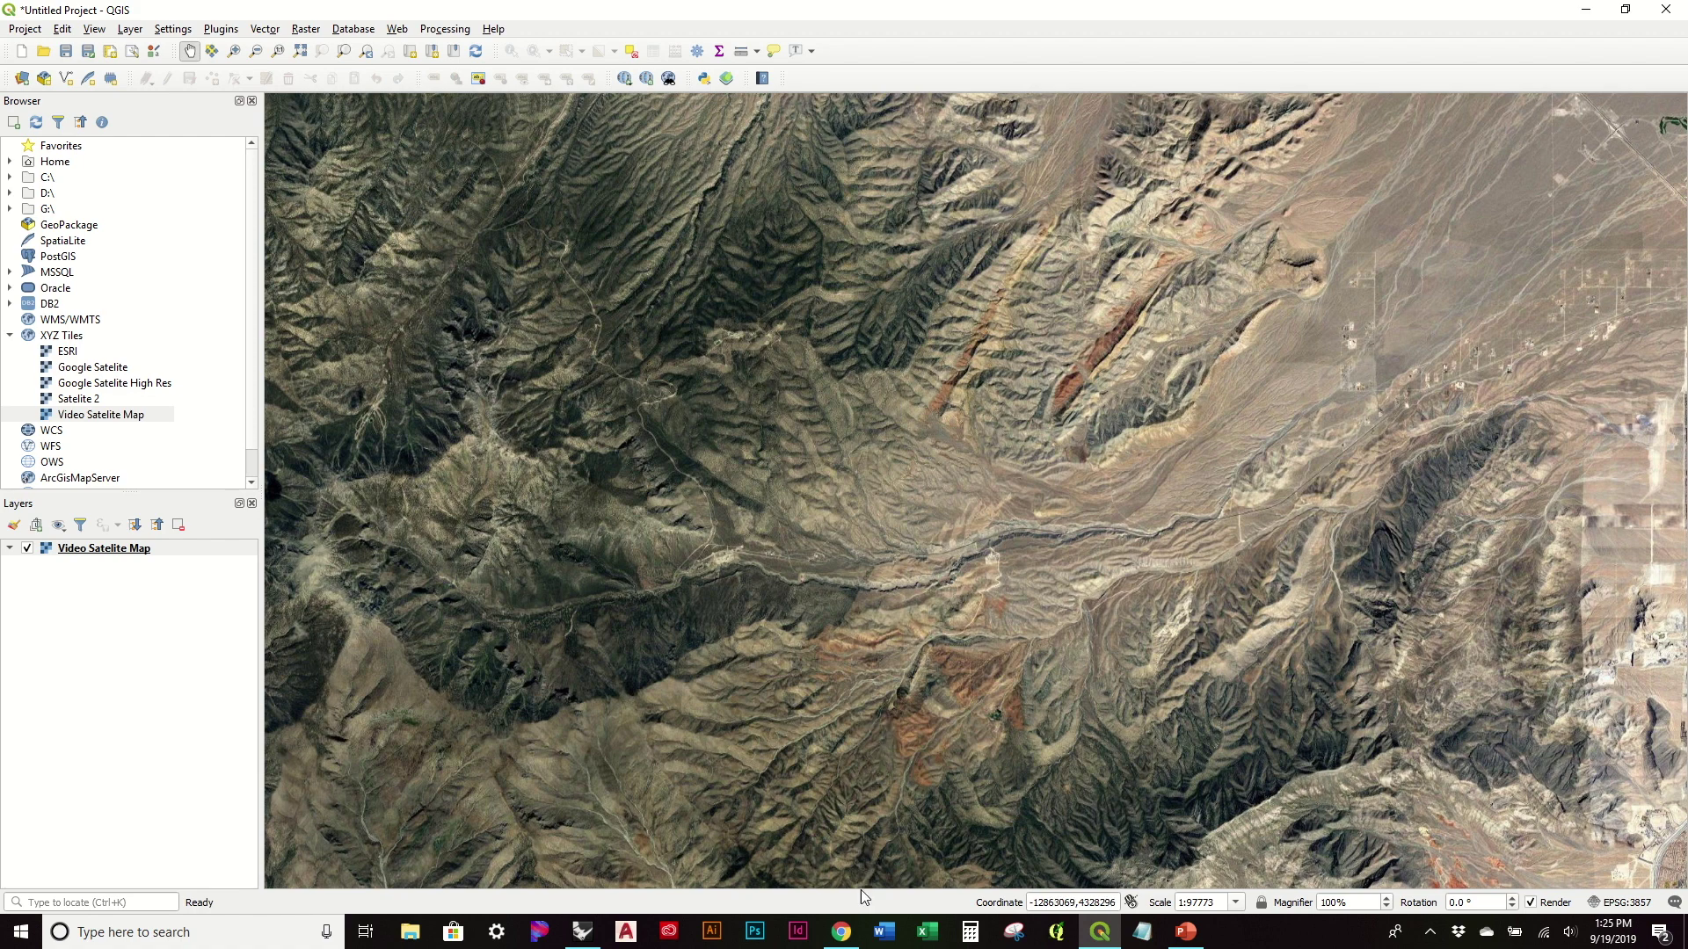
Switch to the TNM Download page in Chrome and select the Elevation Source Data (3DEP) and Elevation Products (3DEP) datasets.
mouse_move(844, 939)
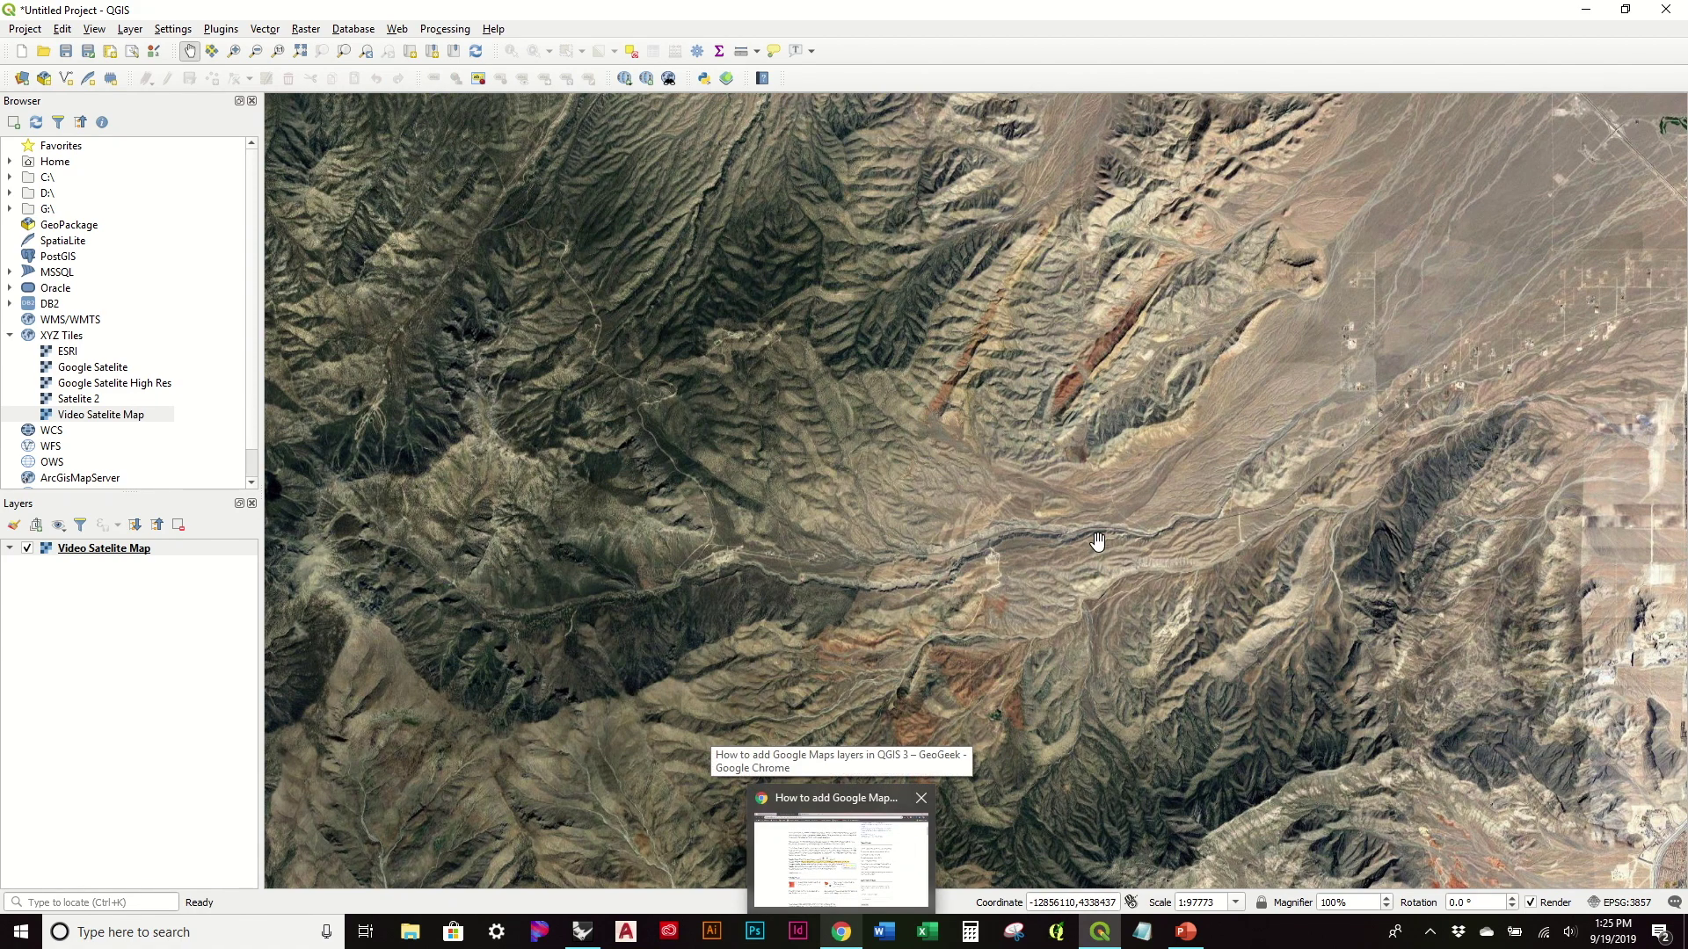
click(854, 880)
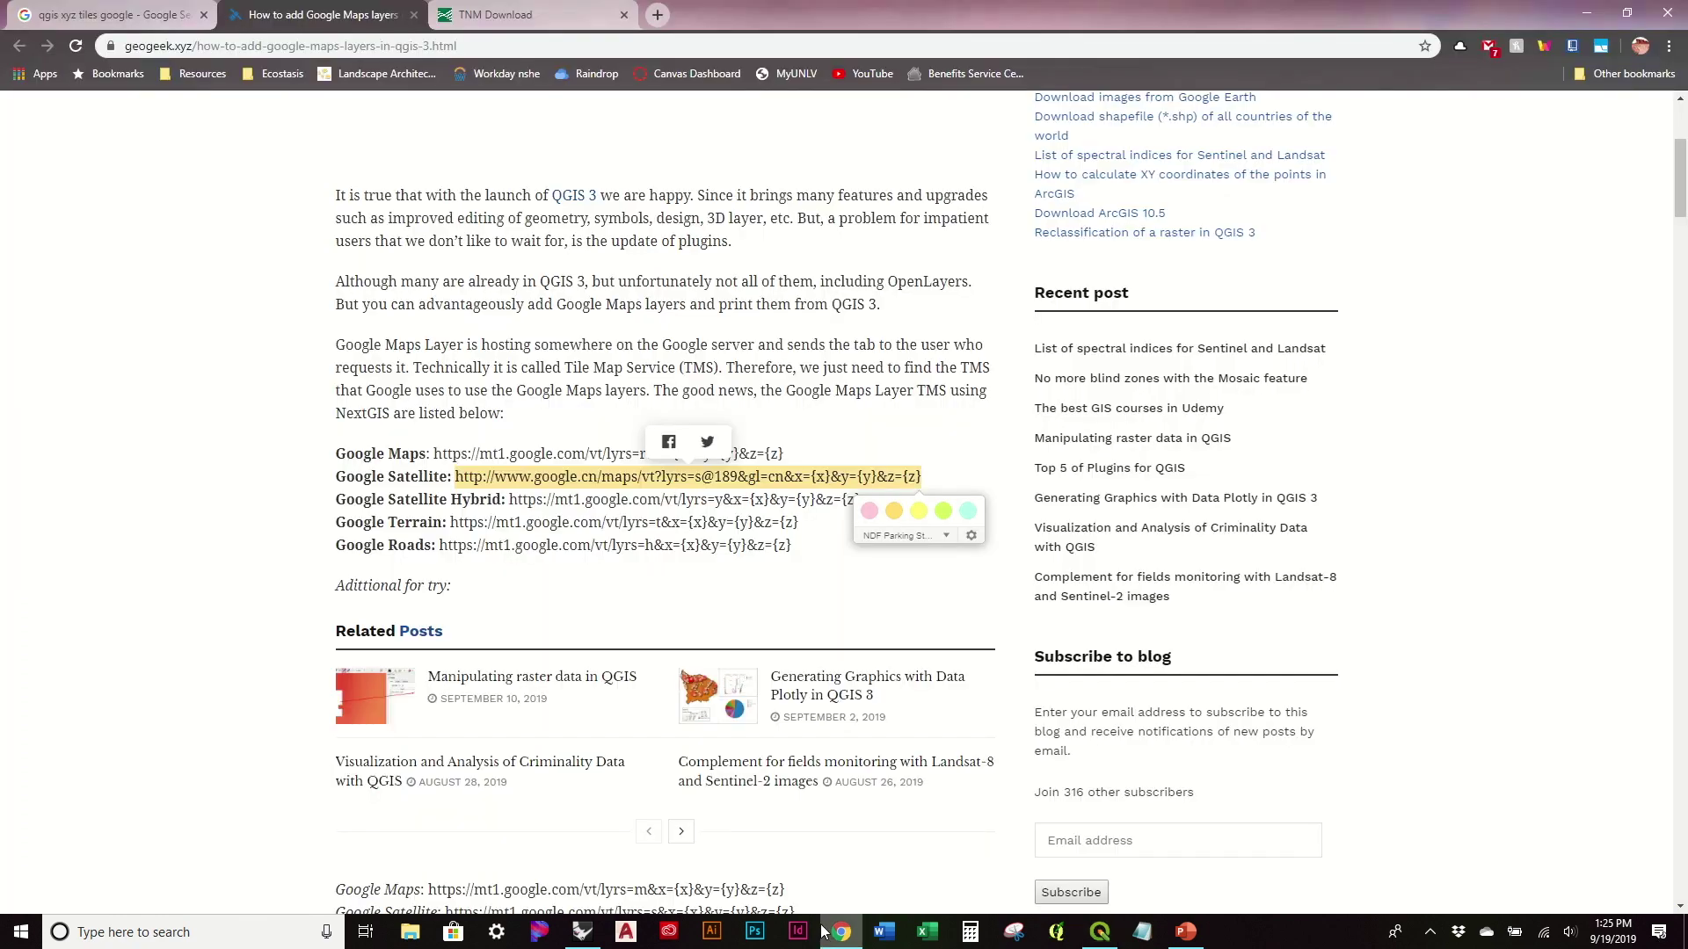
click(486, 16)
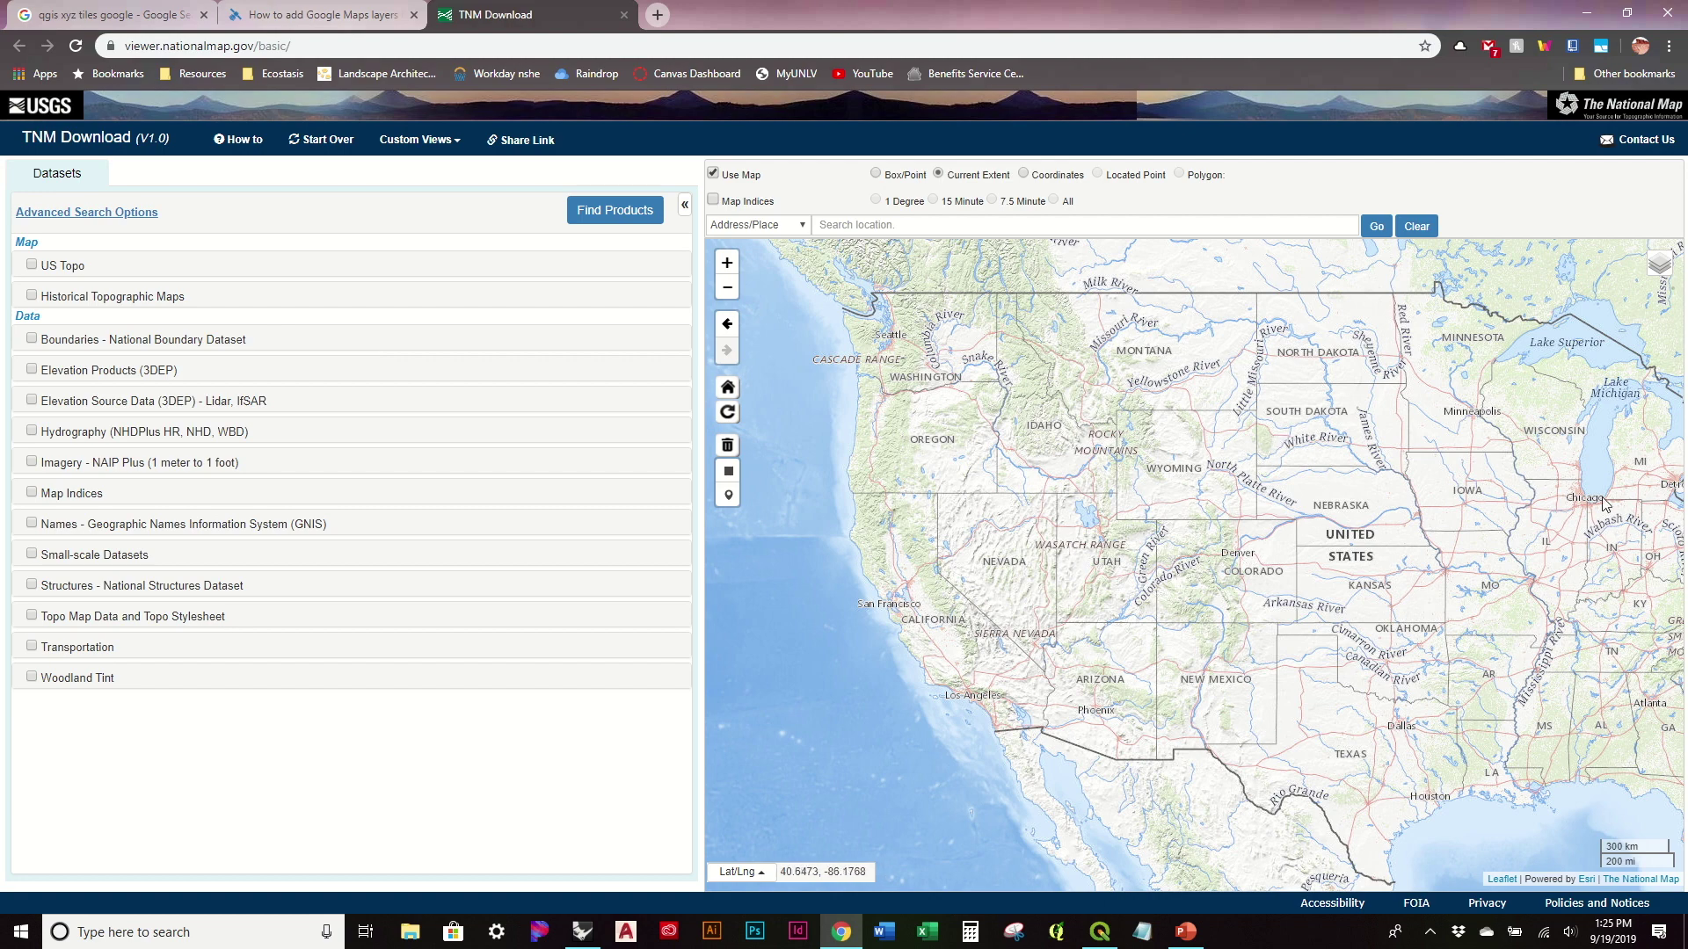
click(33, 401)
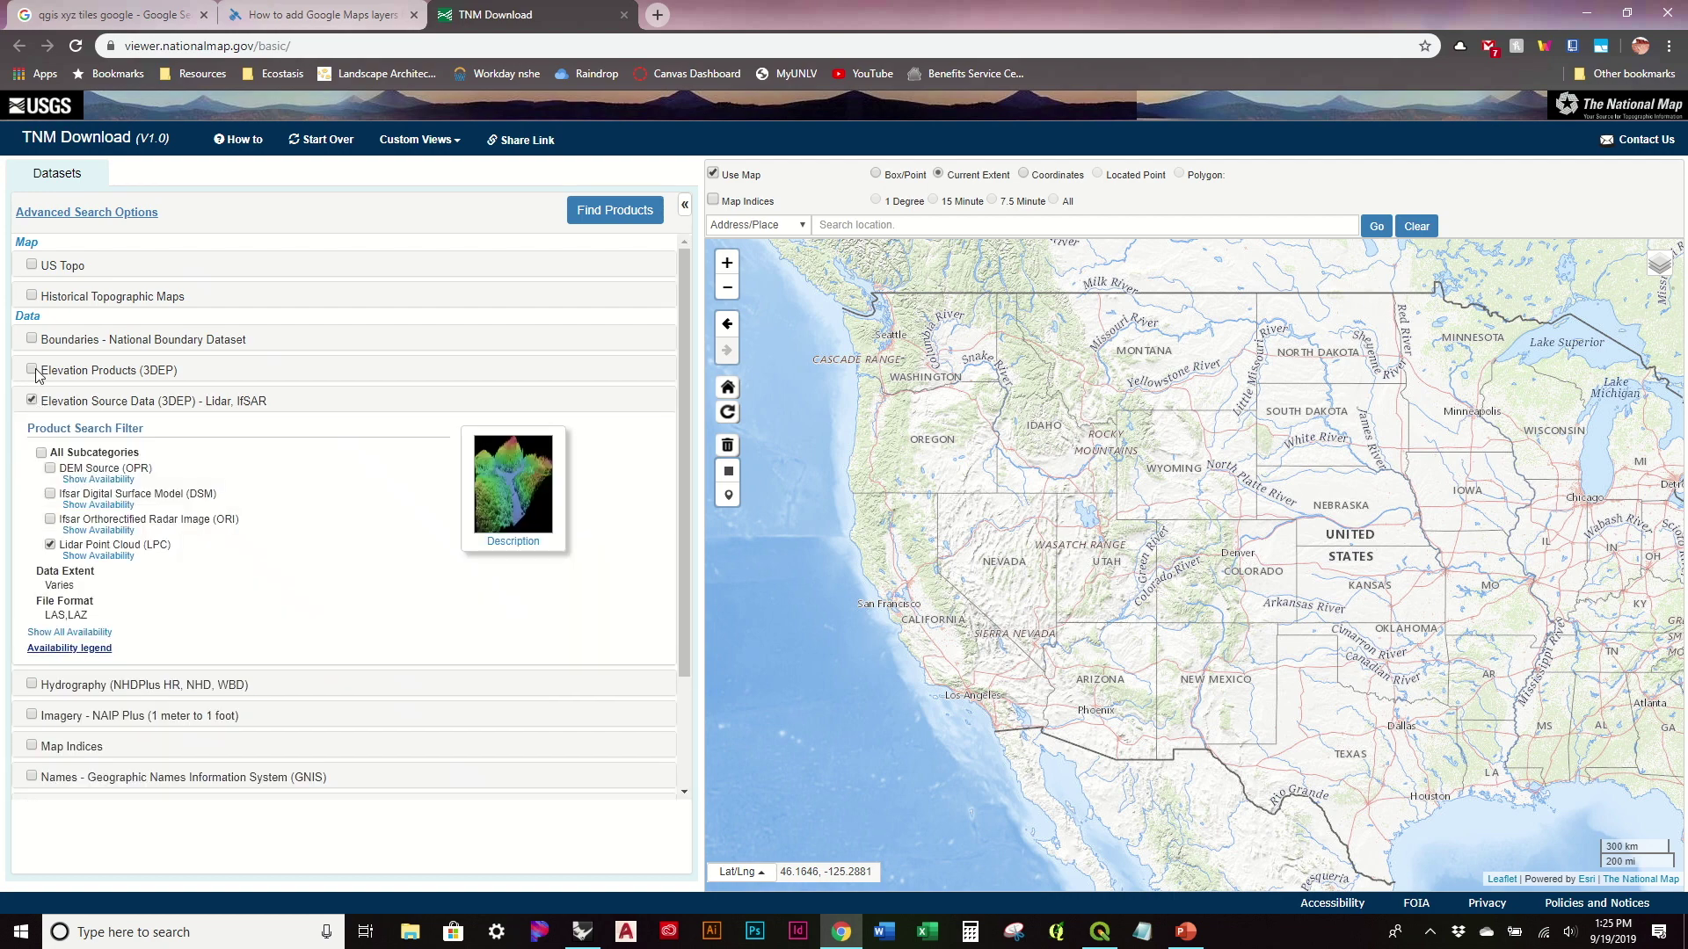
click(33, 370)
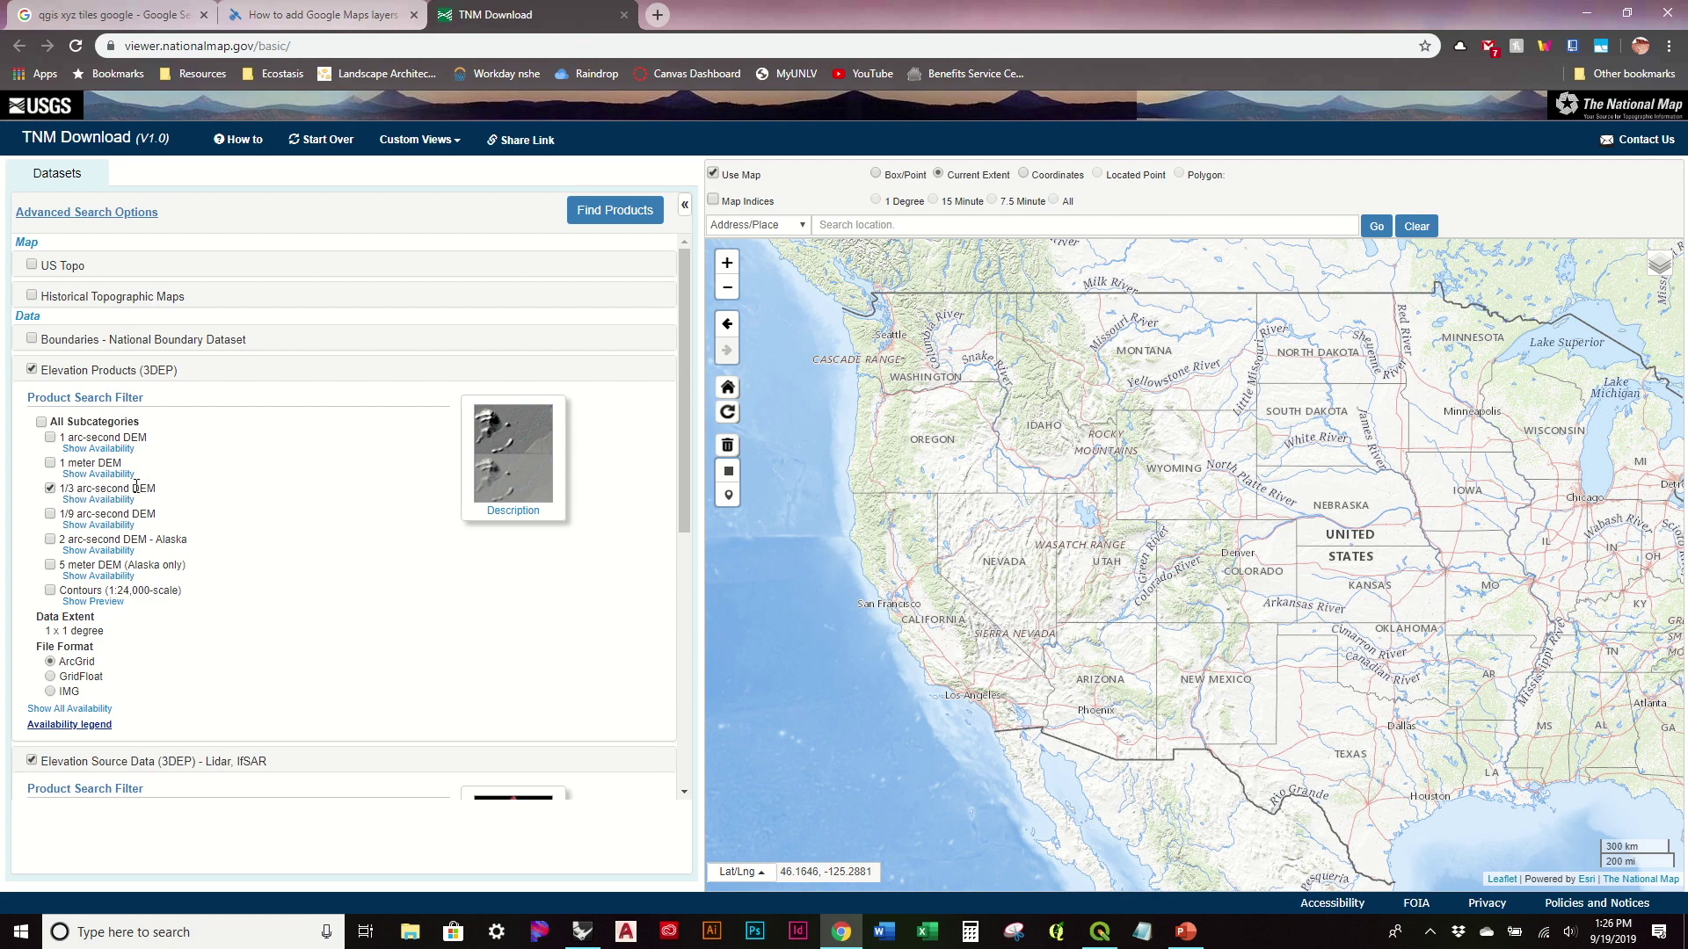
Read through the description page of the 3DEP elevation products, close it and choose IMG as the file format.
click(509, 514)
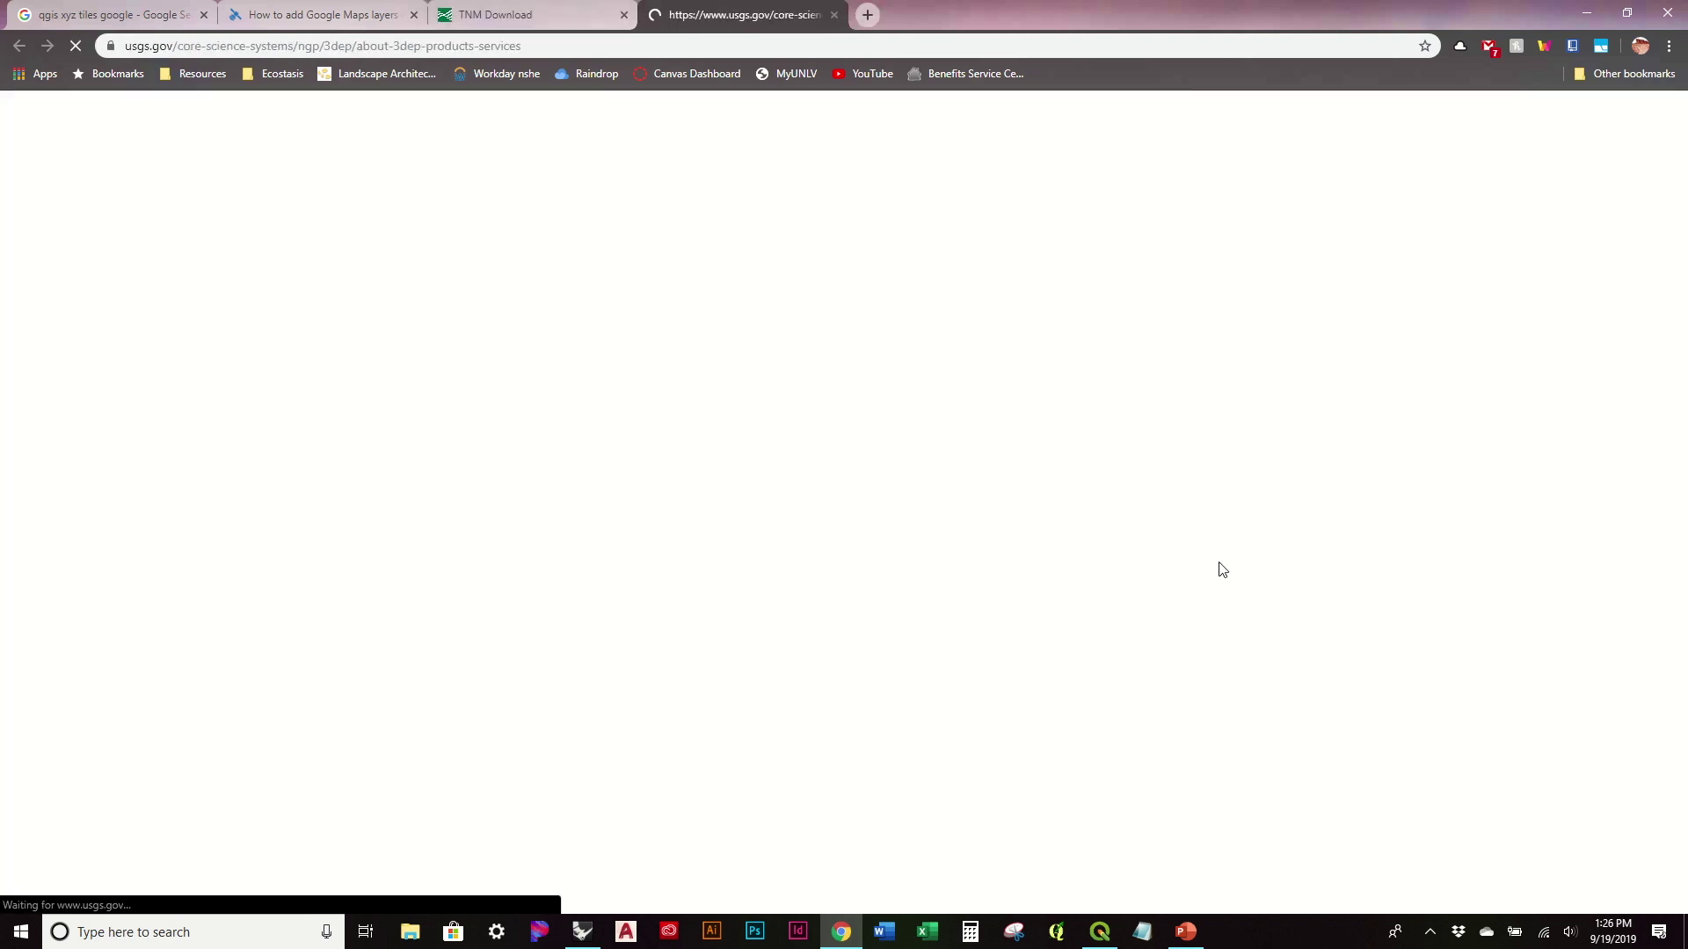
scroll(1218, 570, down, 5)
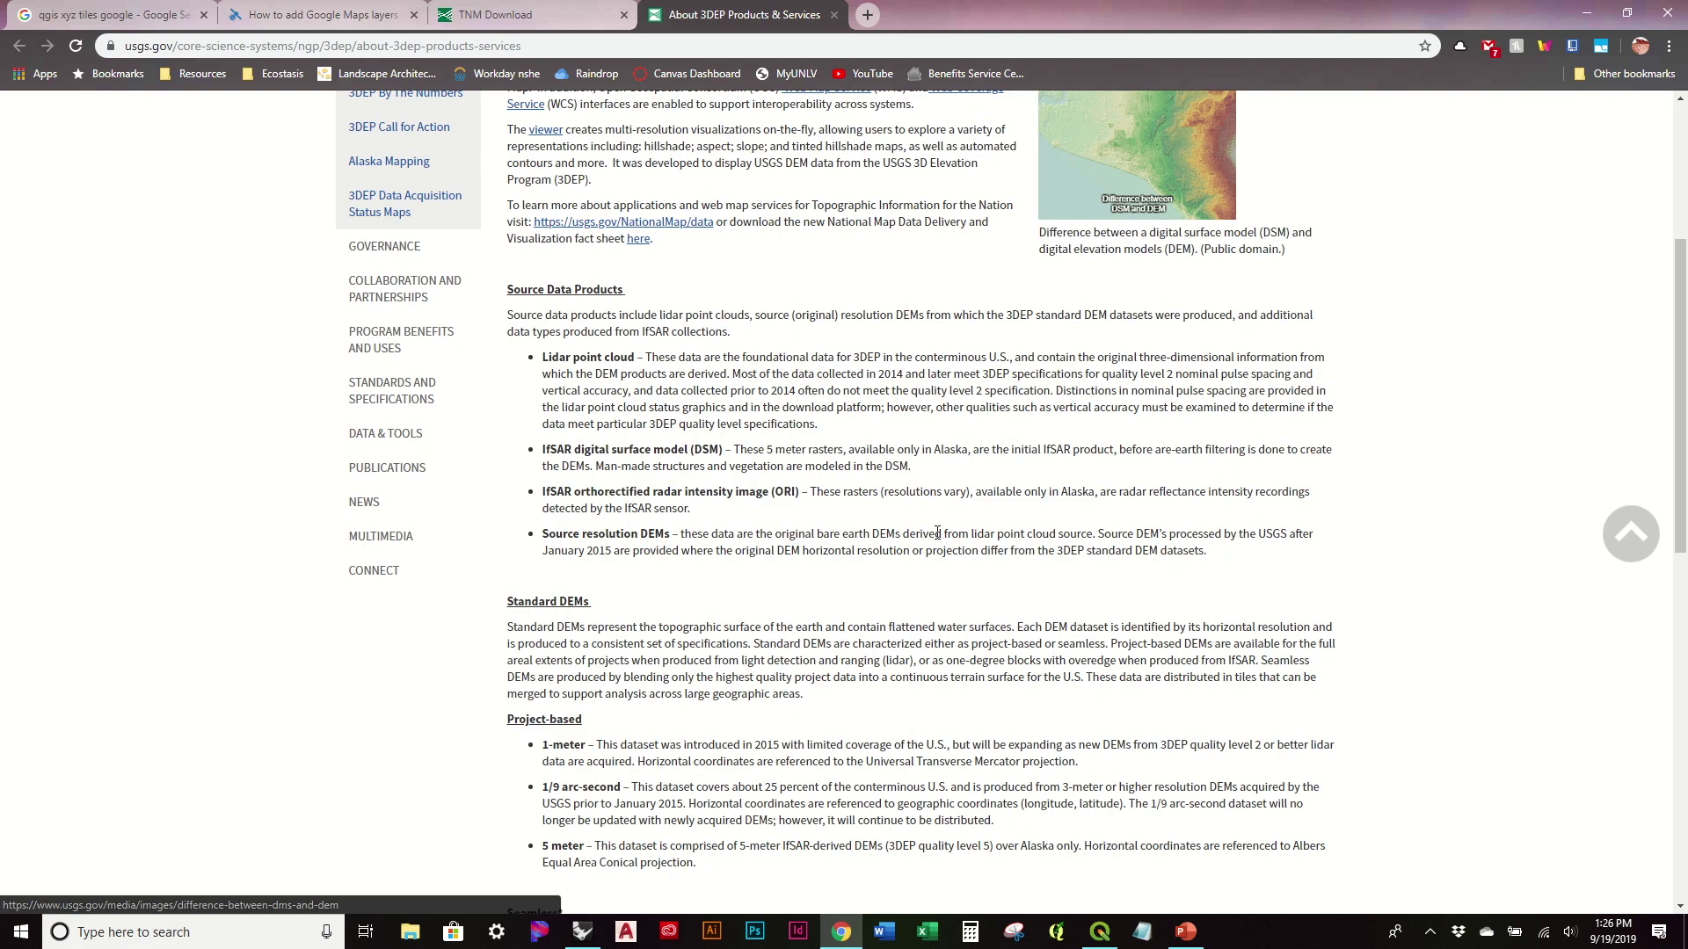
scroll(1220, 571, down, 5)
click(834, 15)
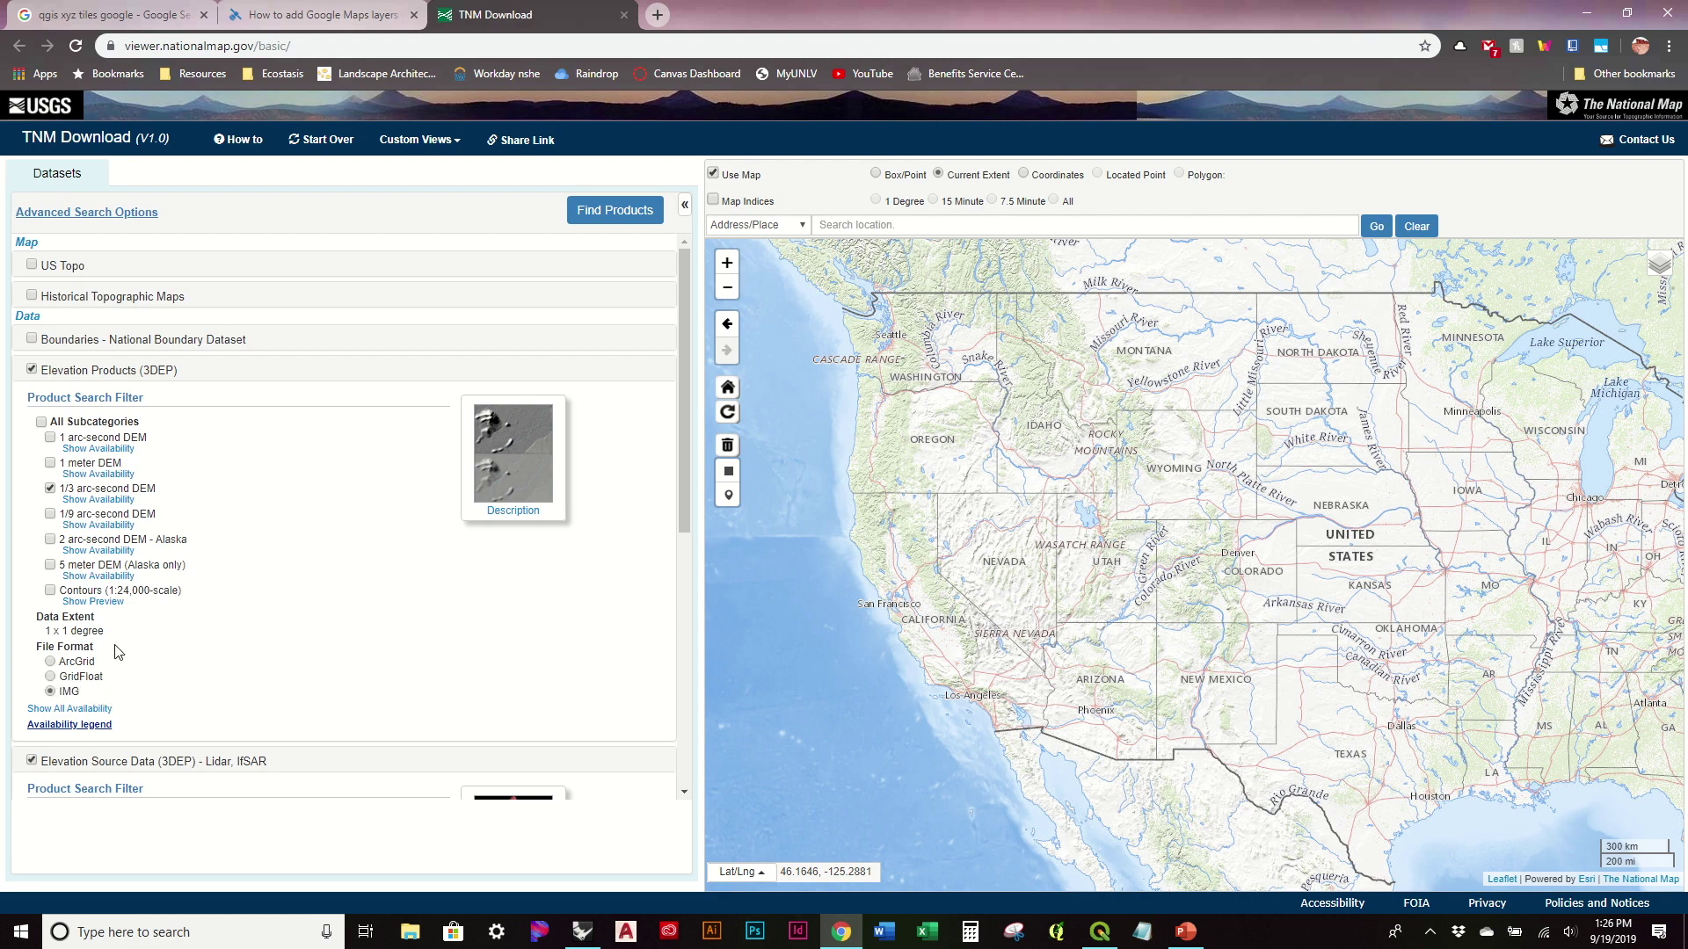
Draw a rectangular search area on the map over northwestern Las Vegas and the adjoining mountains.
drag(1198, 631, 1256, 554)
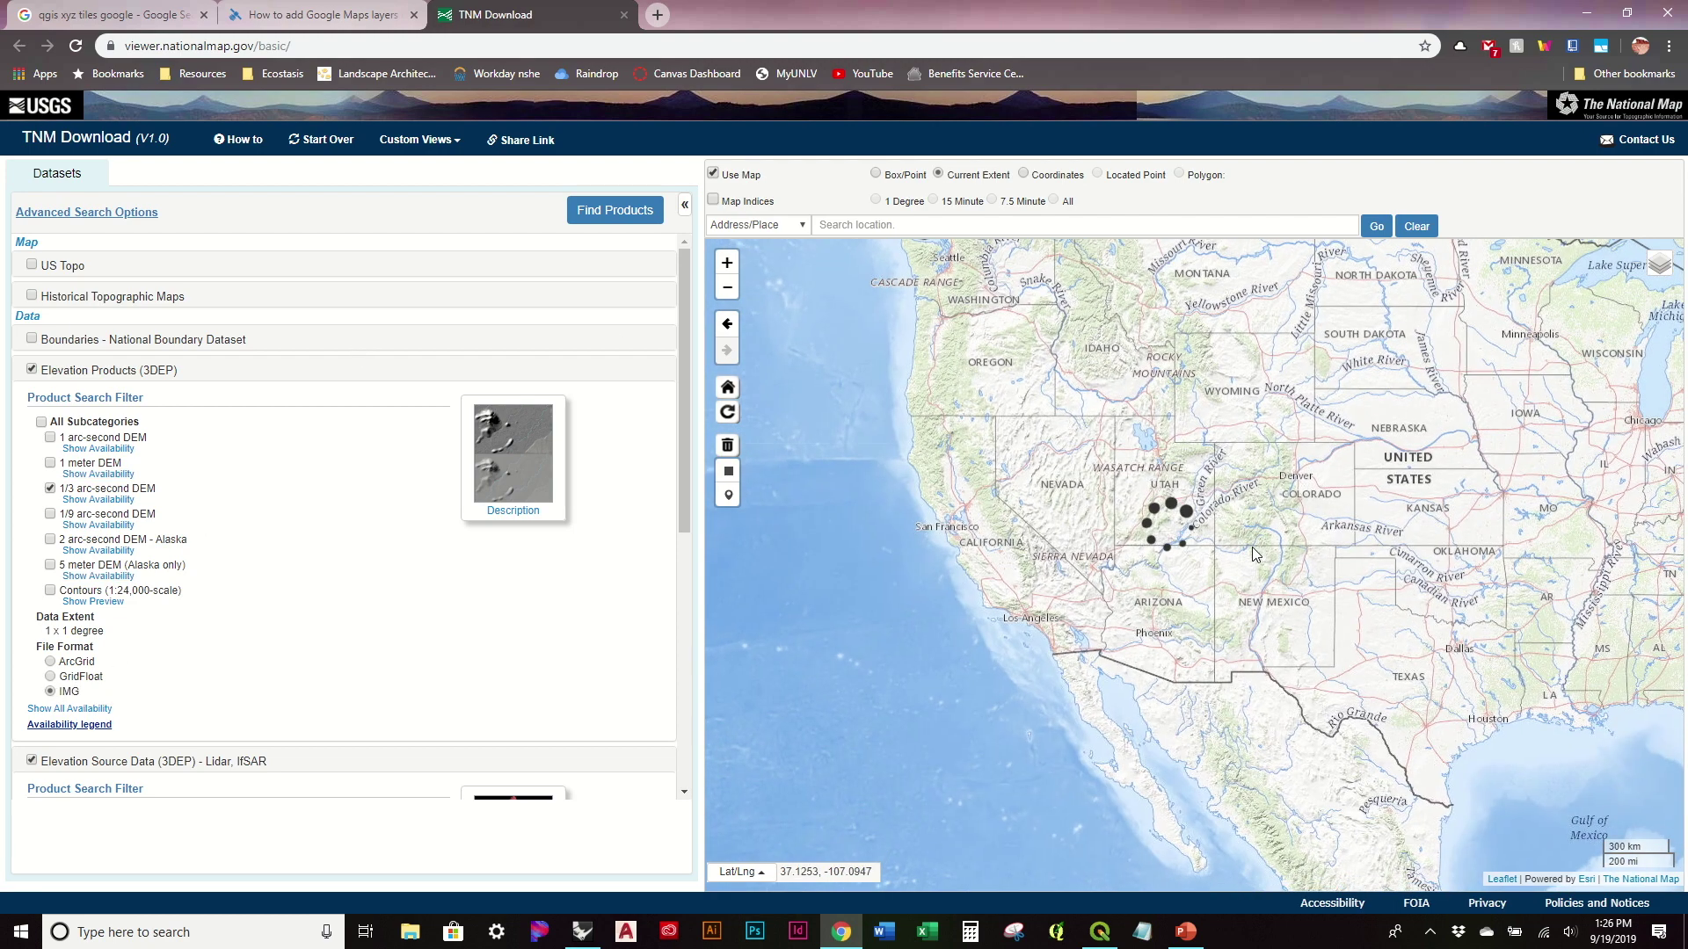
scroll(1101, 534, up, 3)
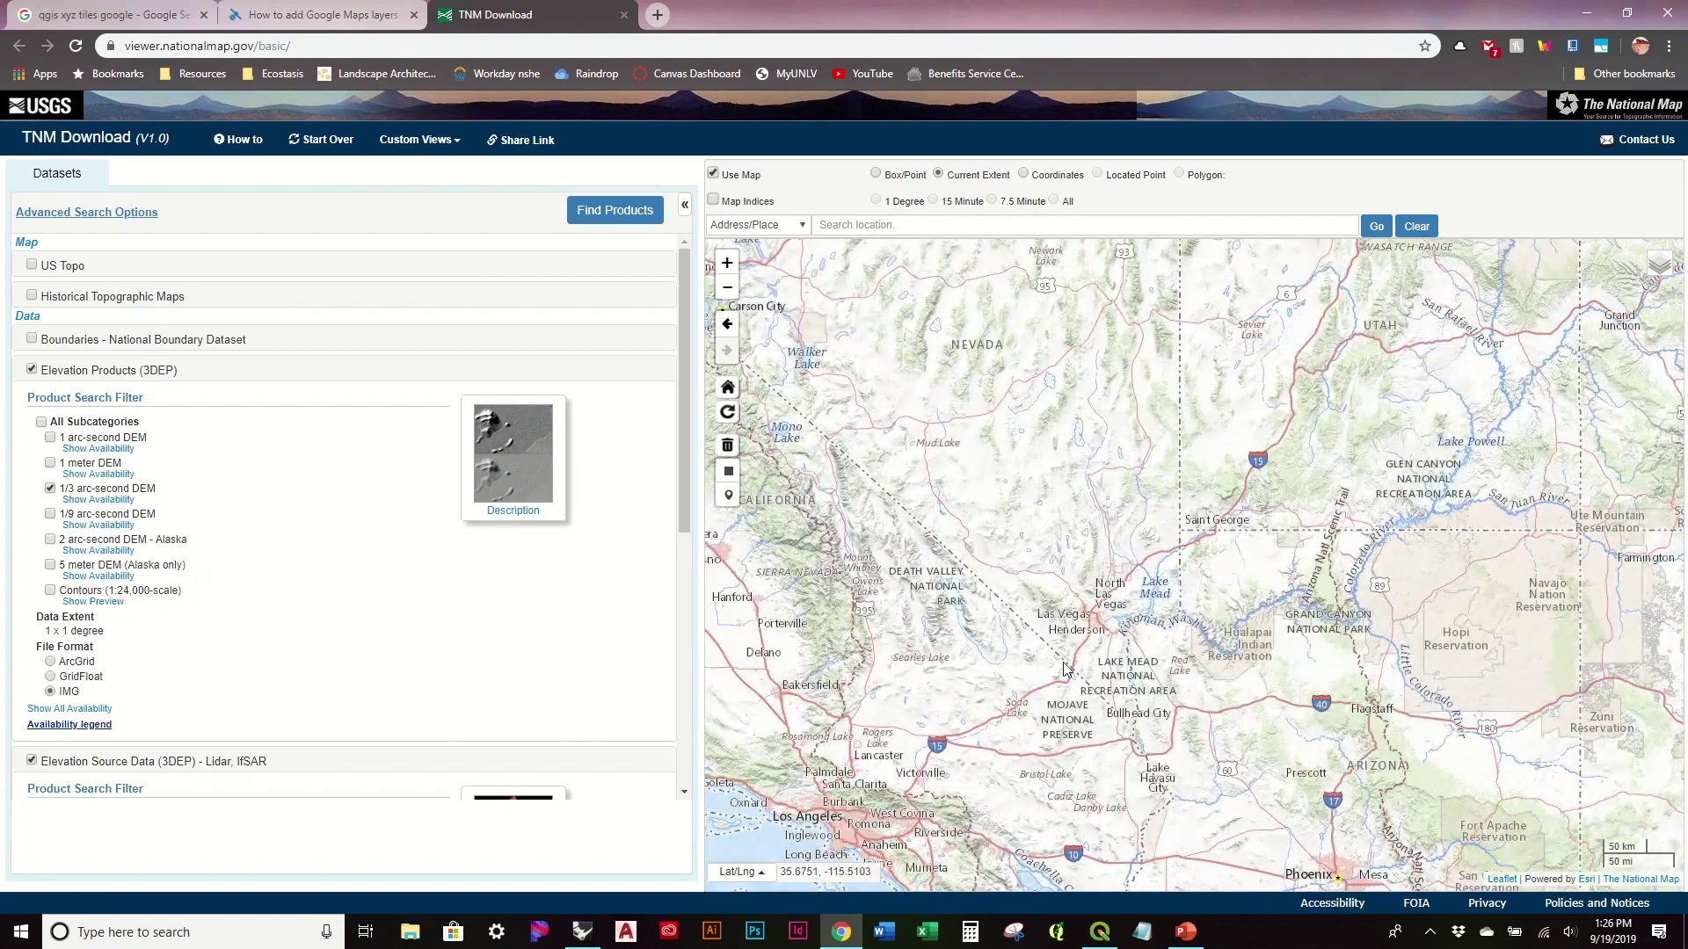
scroll(1064, 668, up, 2)
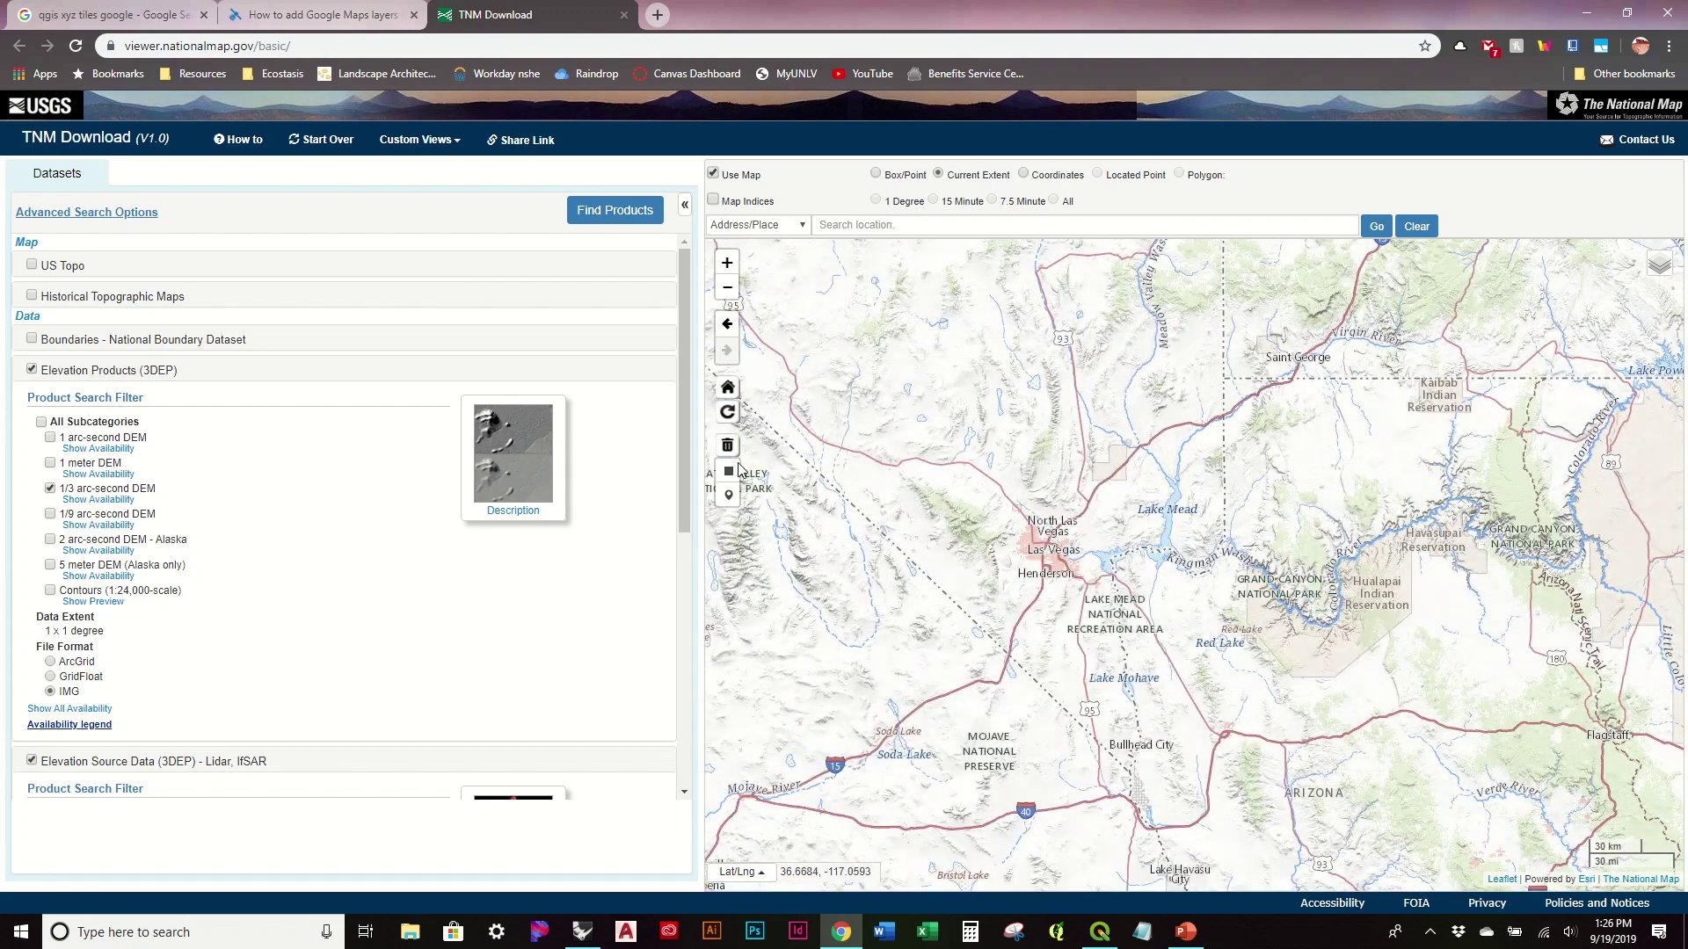
click(729, 472)
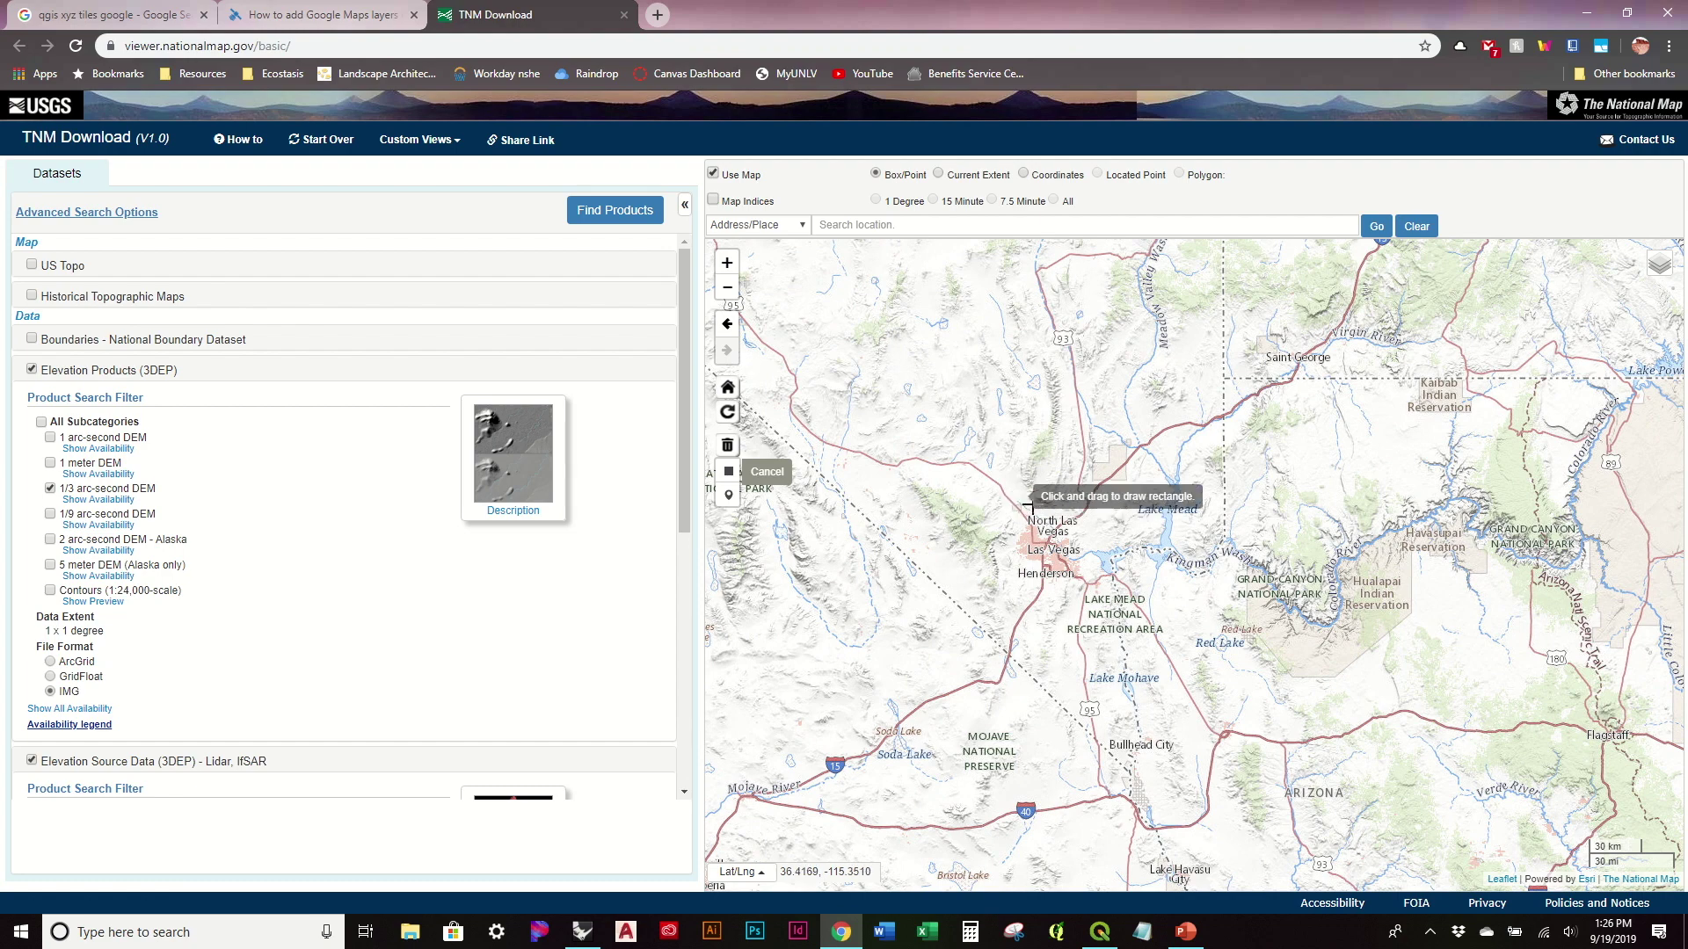
scroll(1029, 507, up, 1)
drag(954, 493, 1070, 598)
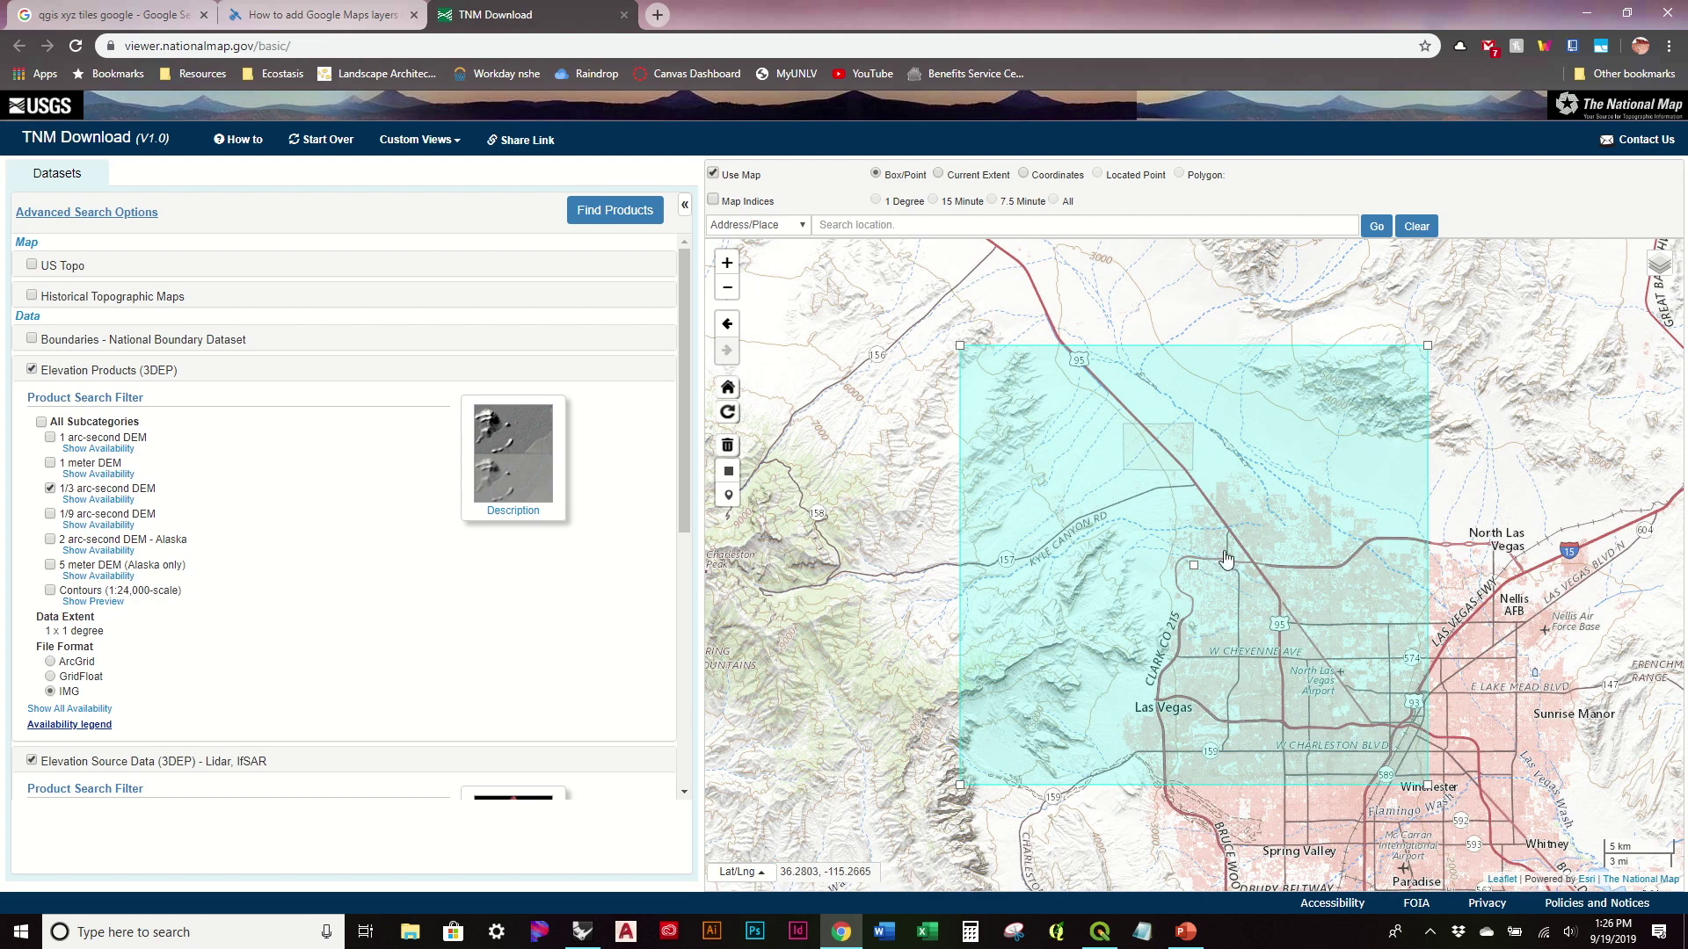
Check the availability coverage of the 1/3 arc-second DEM around the search area, and hide the overlay again.
scroll(1190, 535, down, 1)
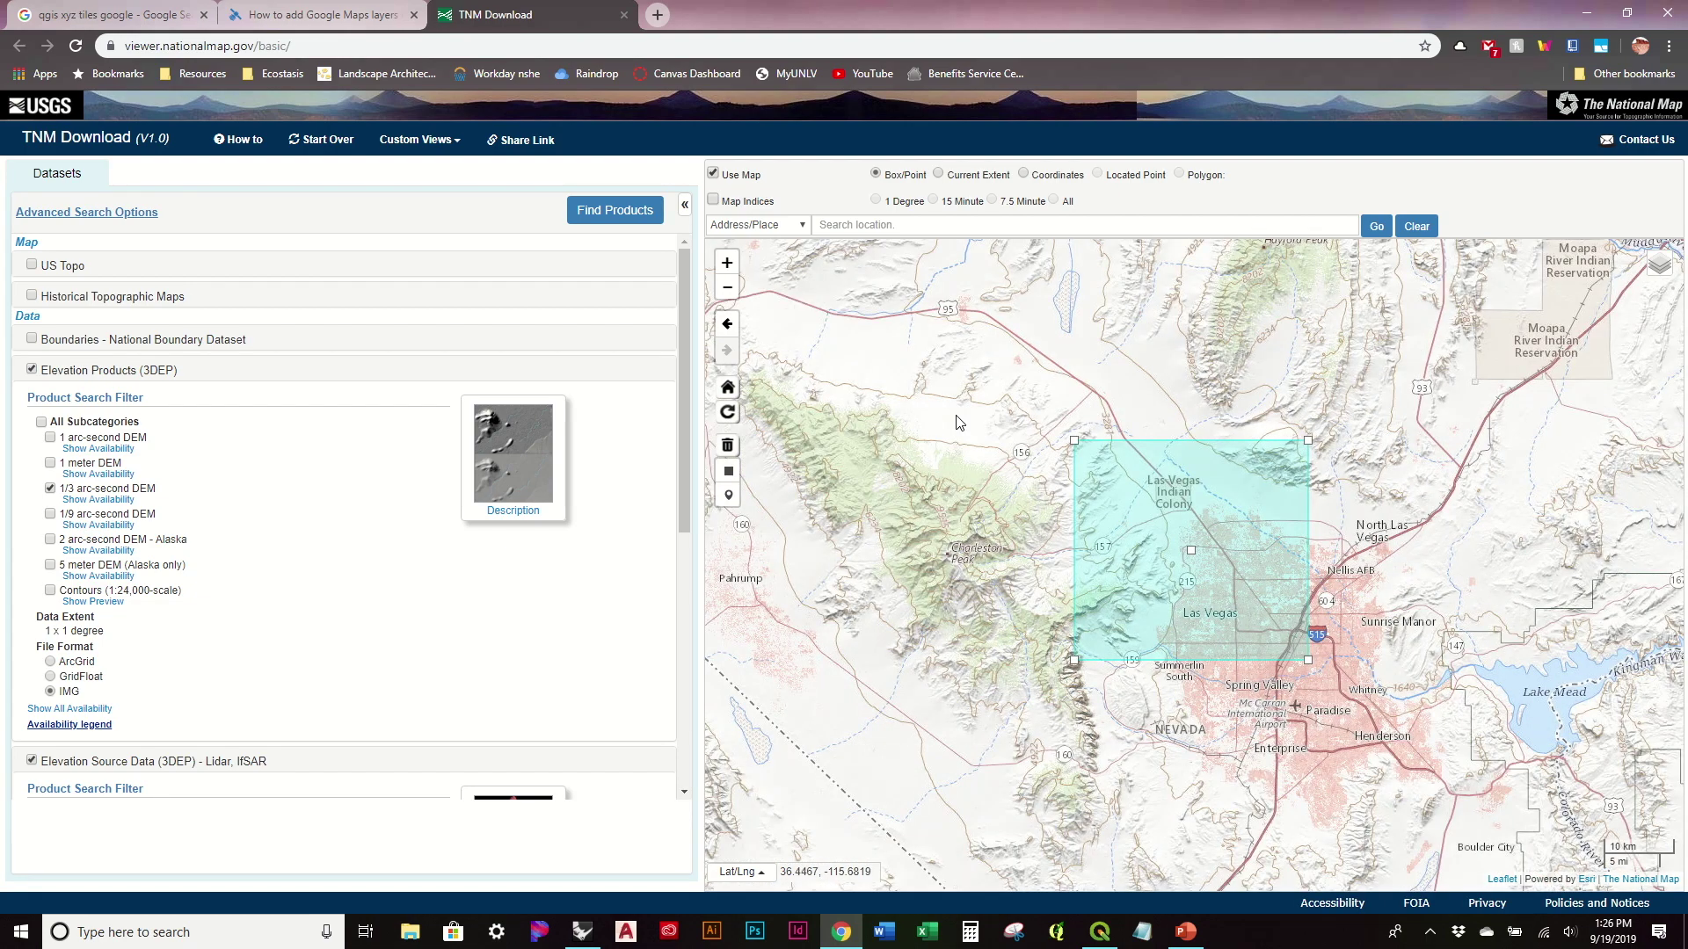
click(120, 500)
scroll(1026, 591, down, 1)
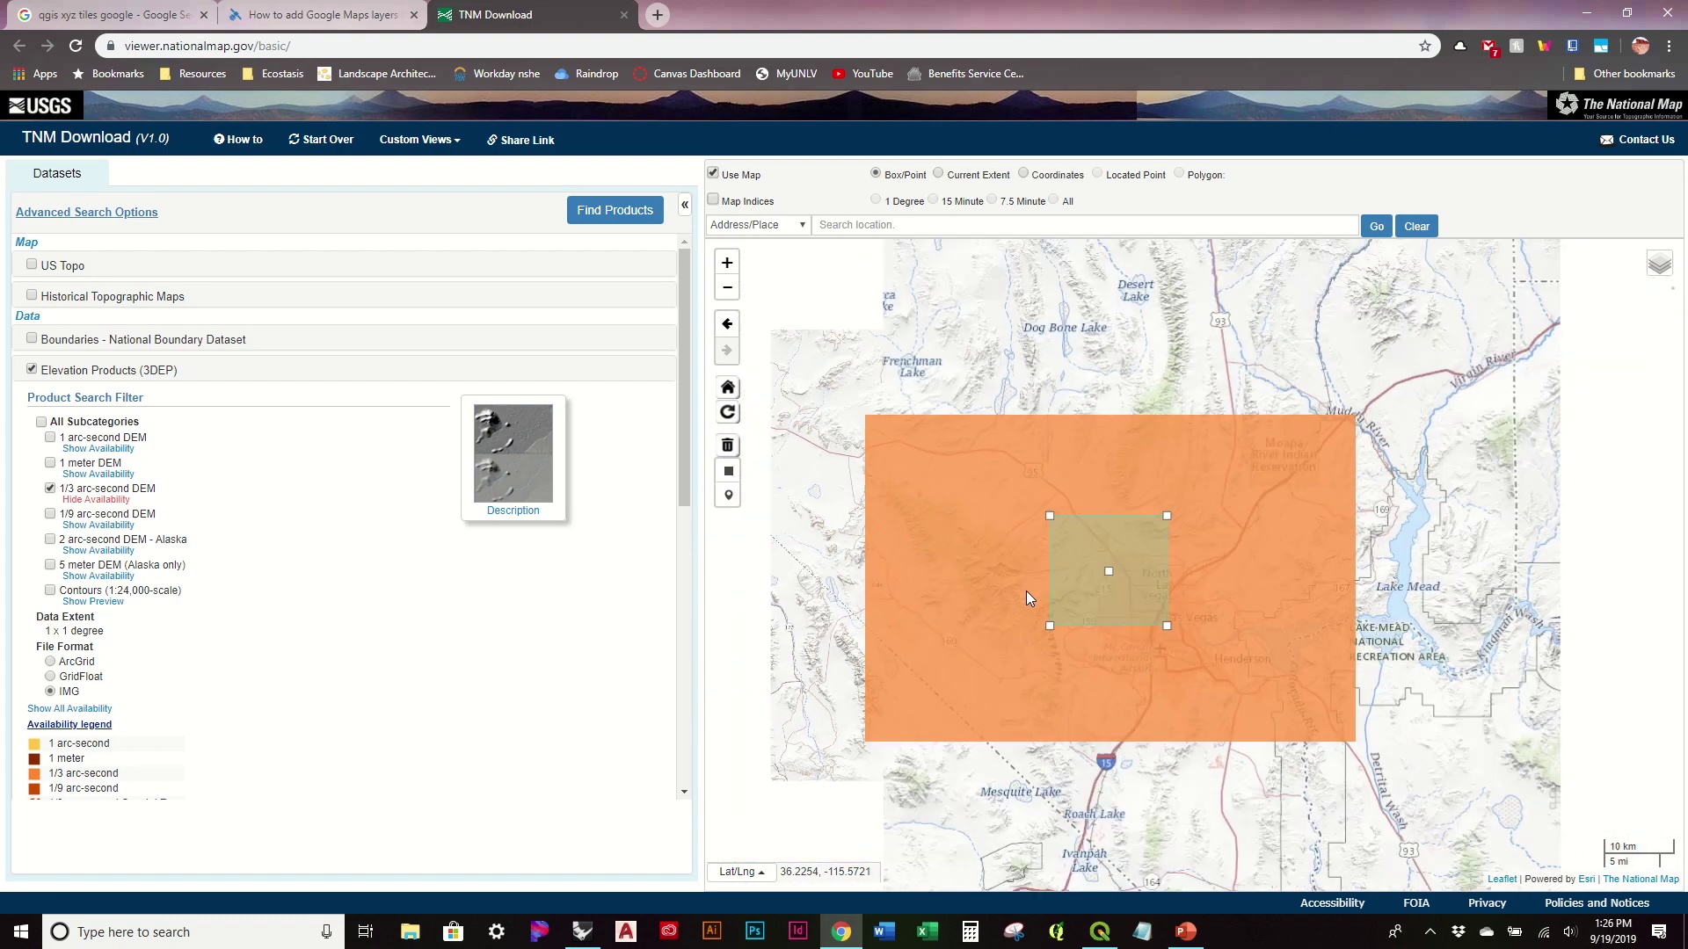
scroll(1026, 591, up, 1)
click(114, 499)
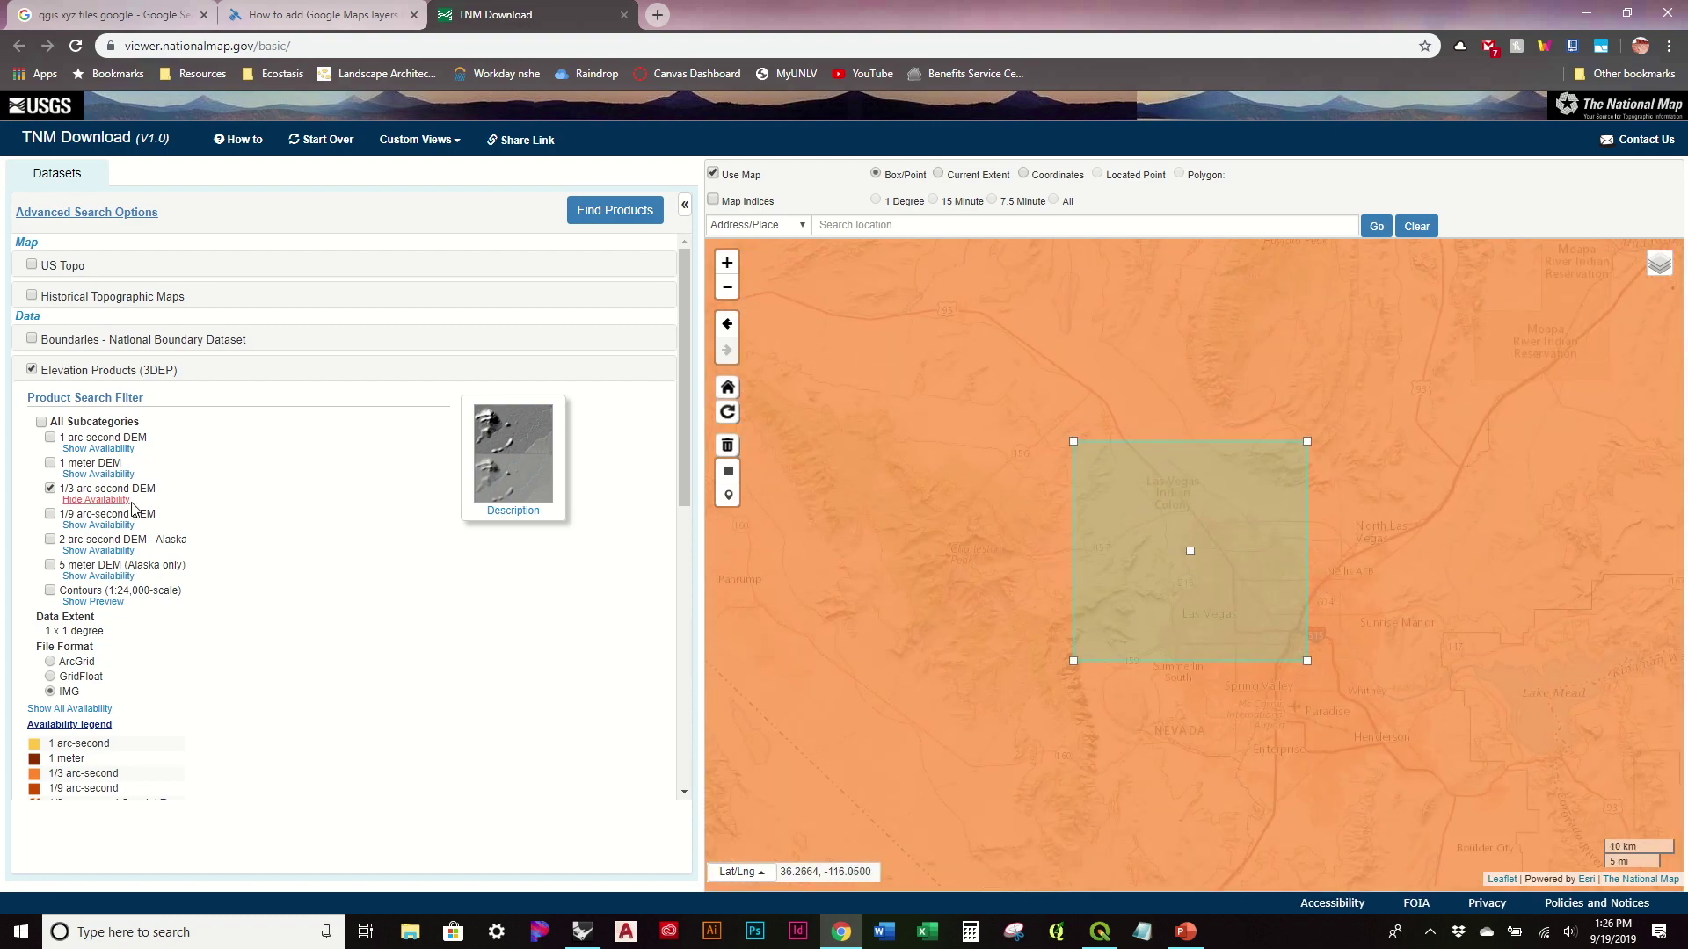
Find products for the drawn area and inspect the footprint and thumbnail of the USGS NED 1/3 arc-second n37w116 DEM.
click(607, 213)
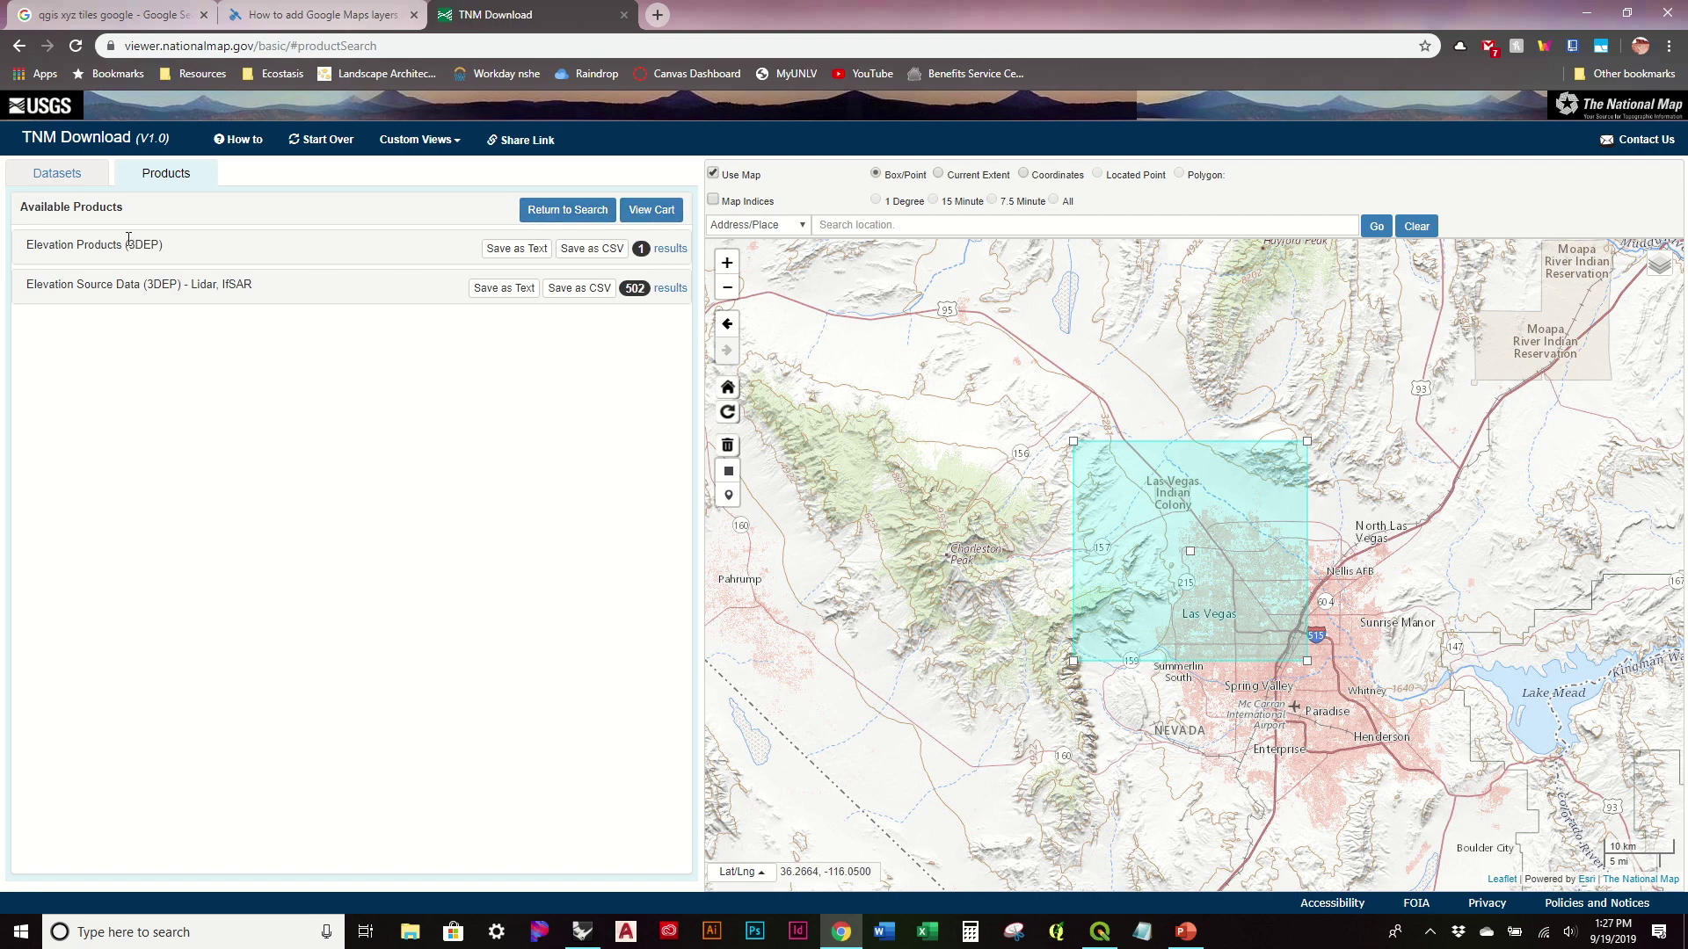
click(668, 250)
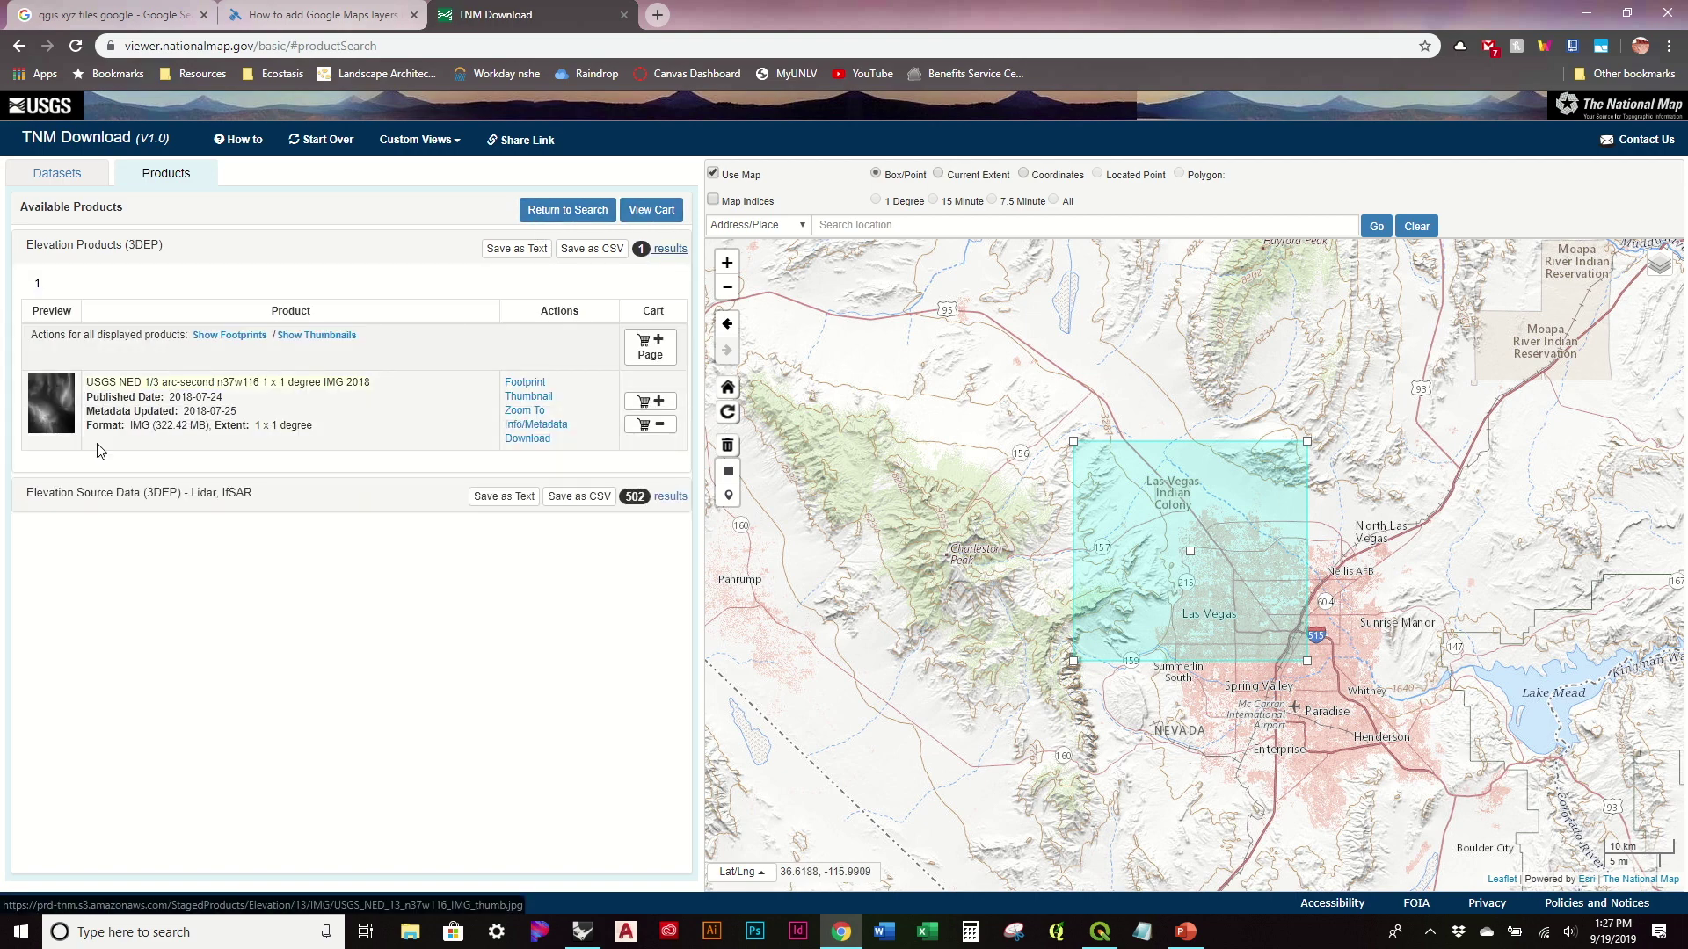
click(525, 383)
scroll(1372, 640, down, 1)
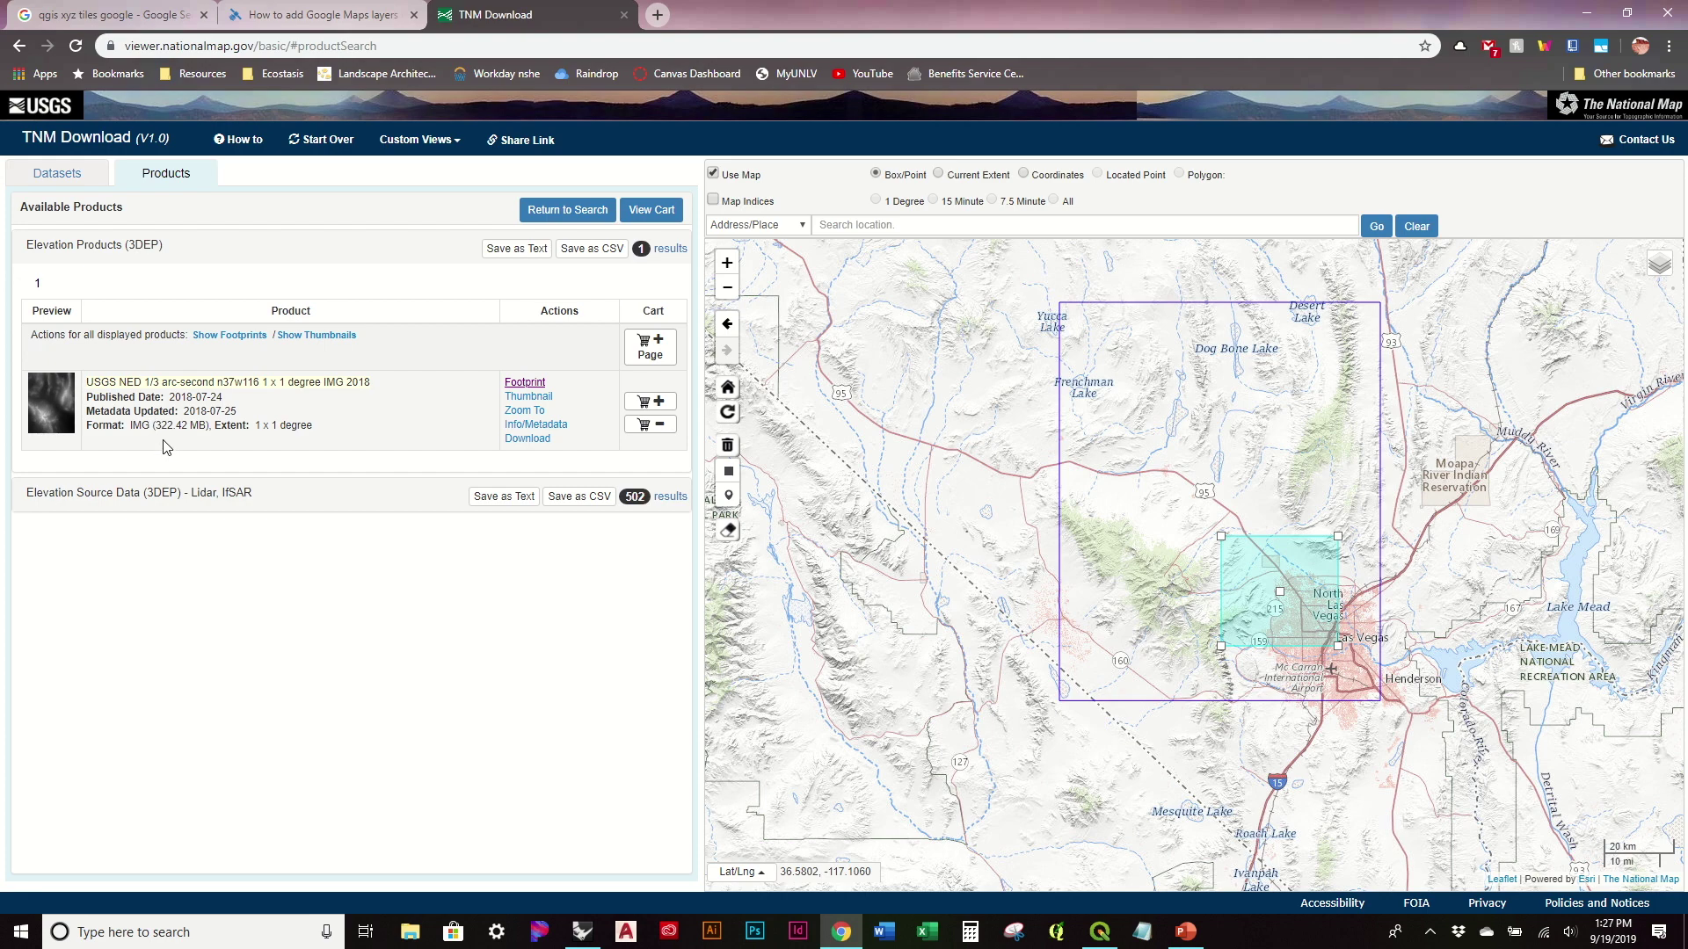
click(65, 412)
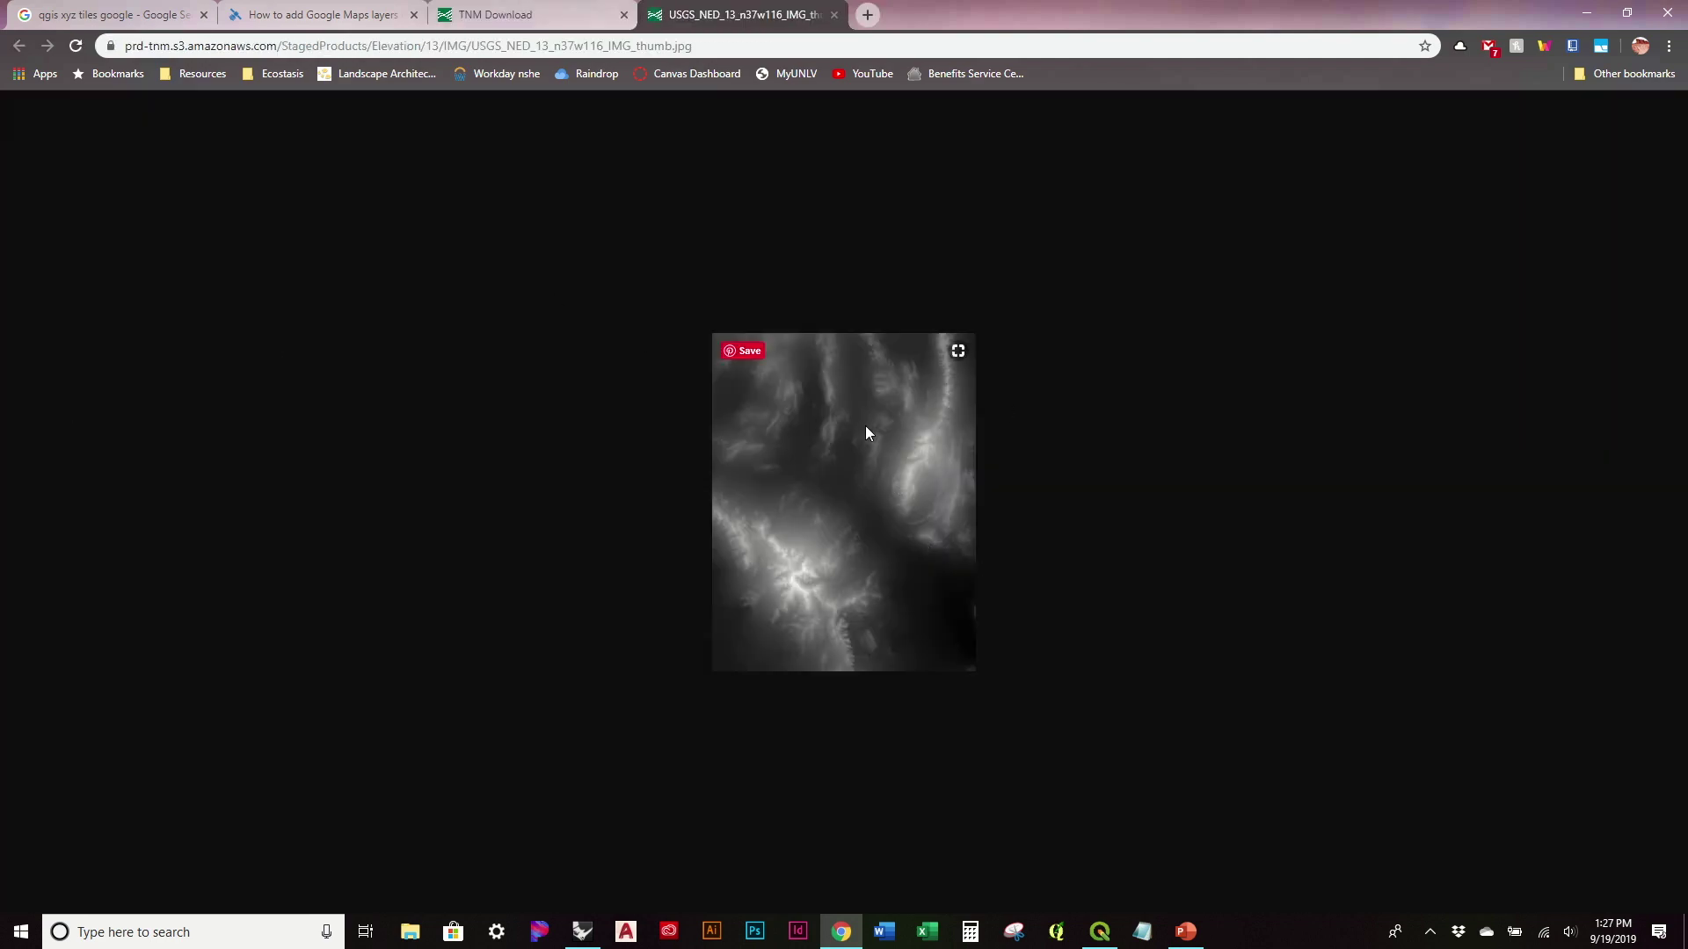
click(834, 15)
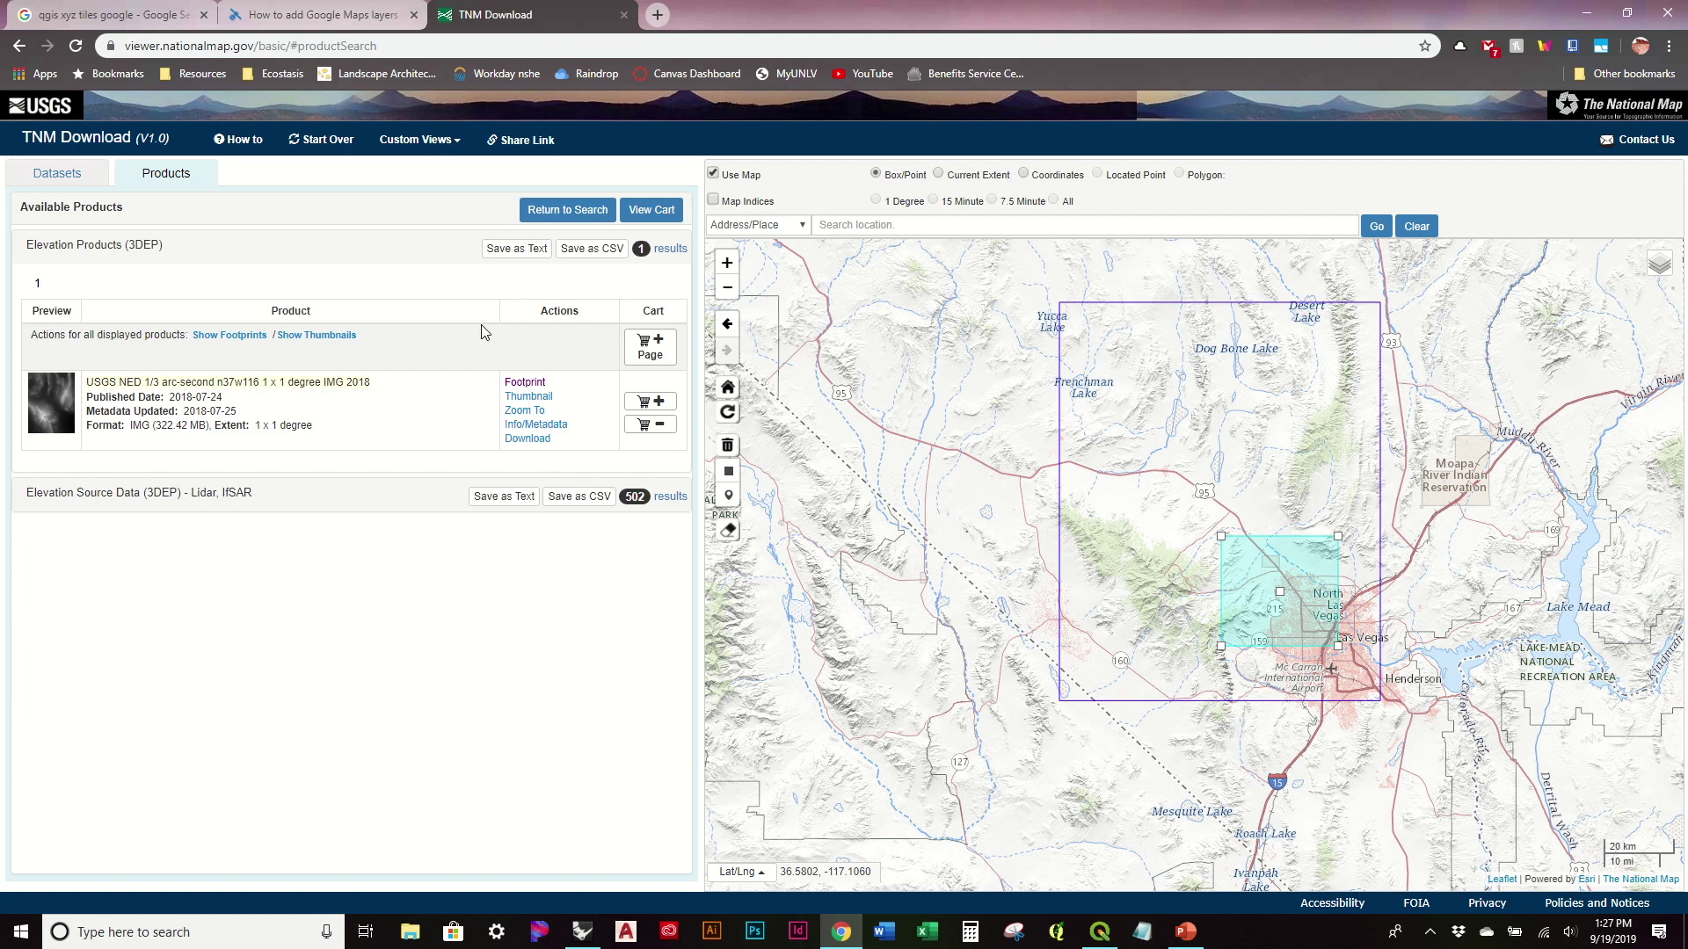
Switch to QGIS and add the raster layer USGS_NED_13_n37w116_IMG from the DEMs folder to the project.
mouse_move(613, 29)
click(1100, 931)
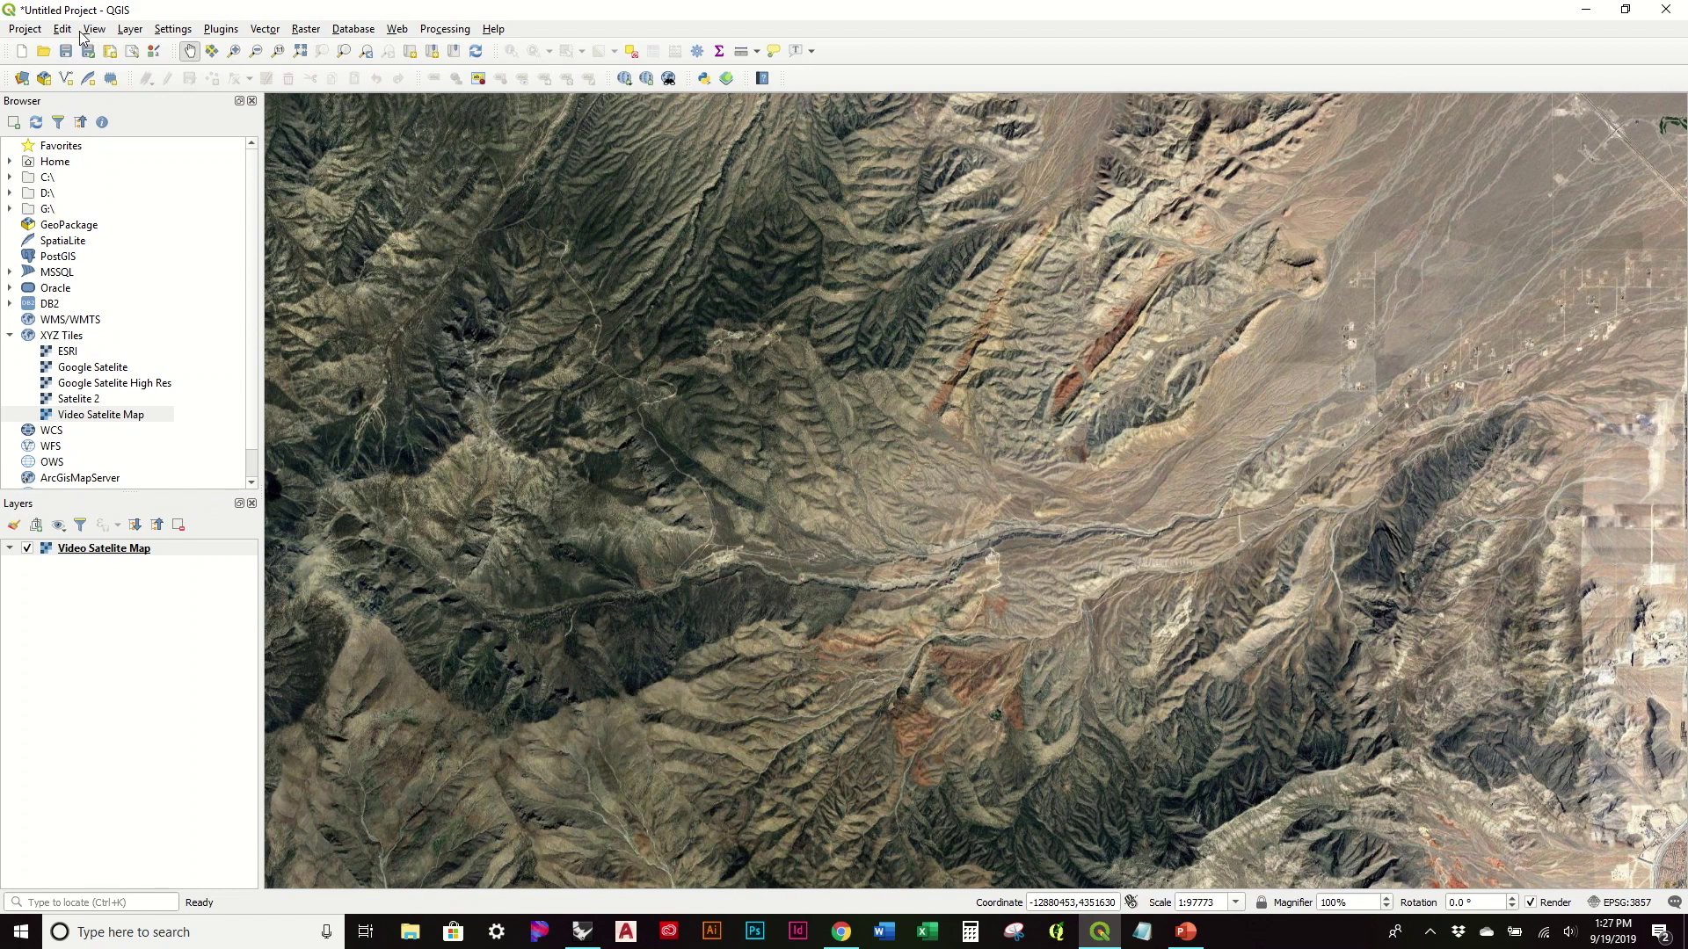
click(128, 30)
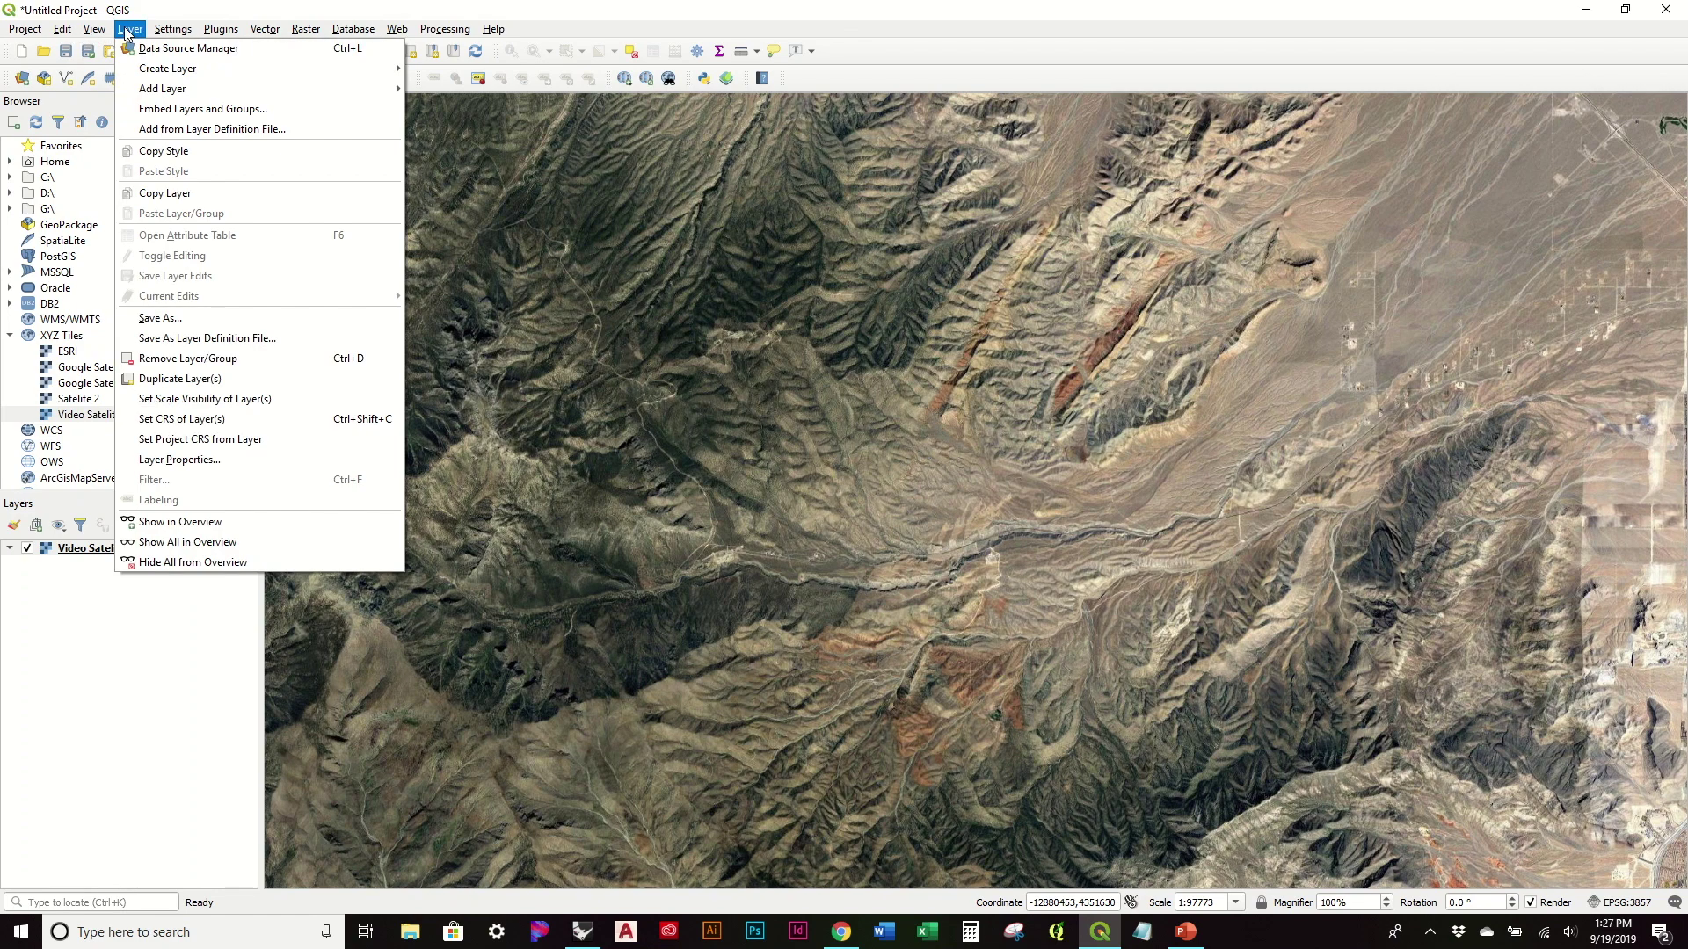
mouse_move(271, 88)
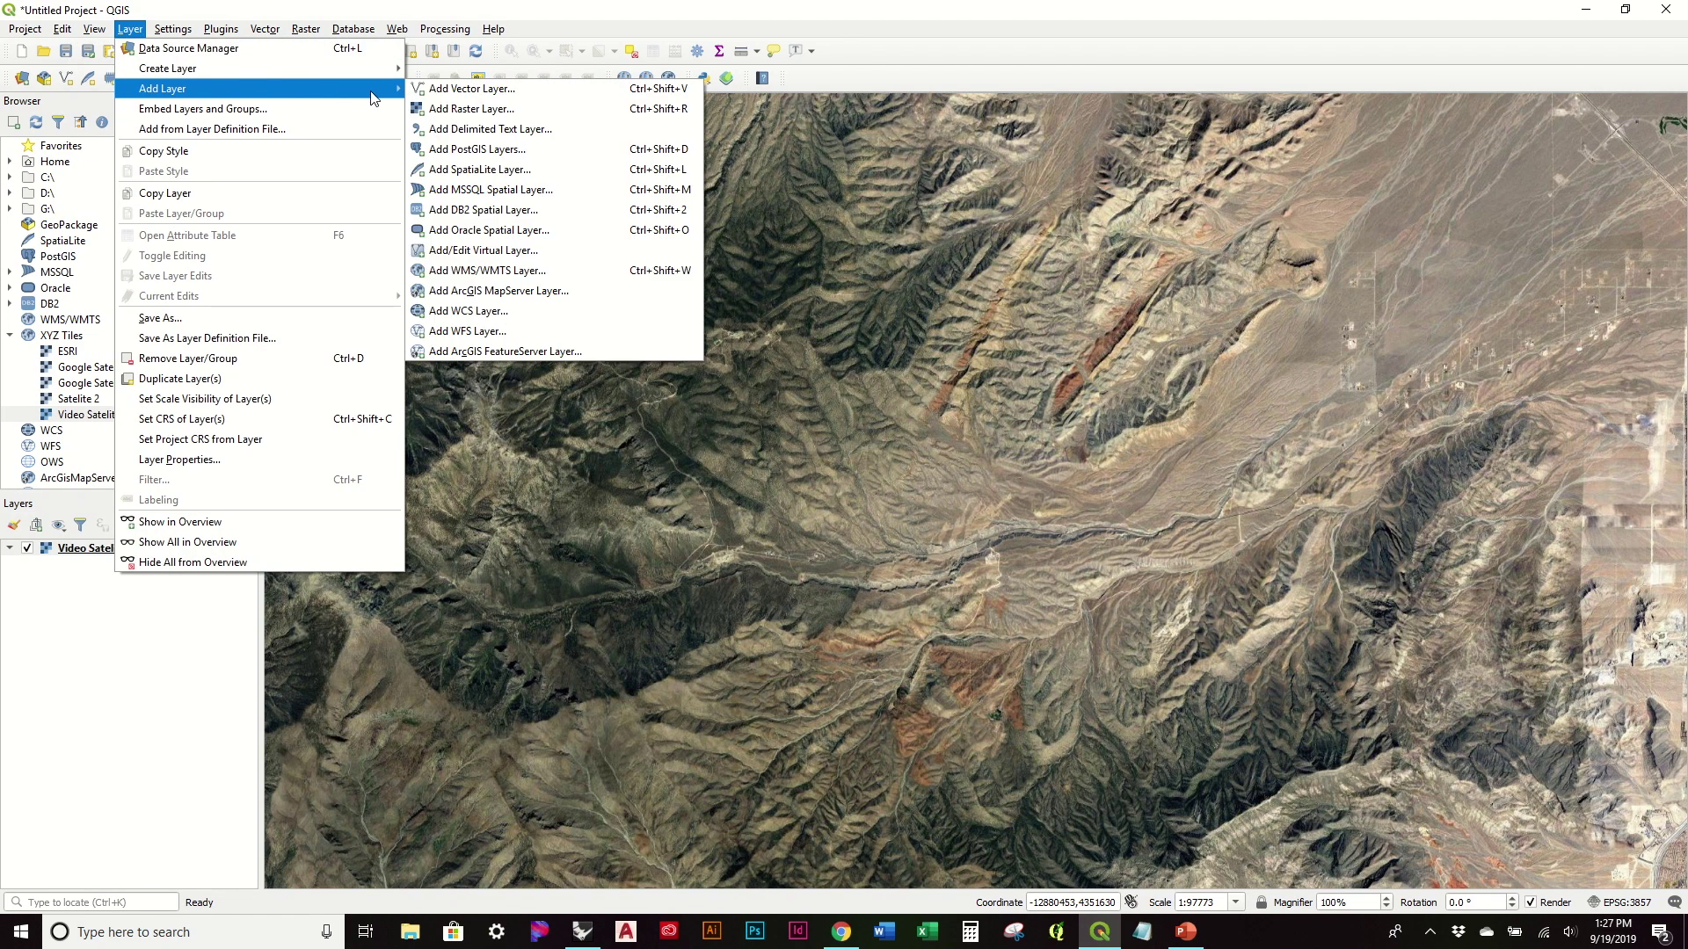
click(520, 110)
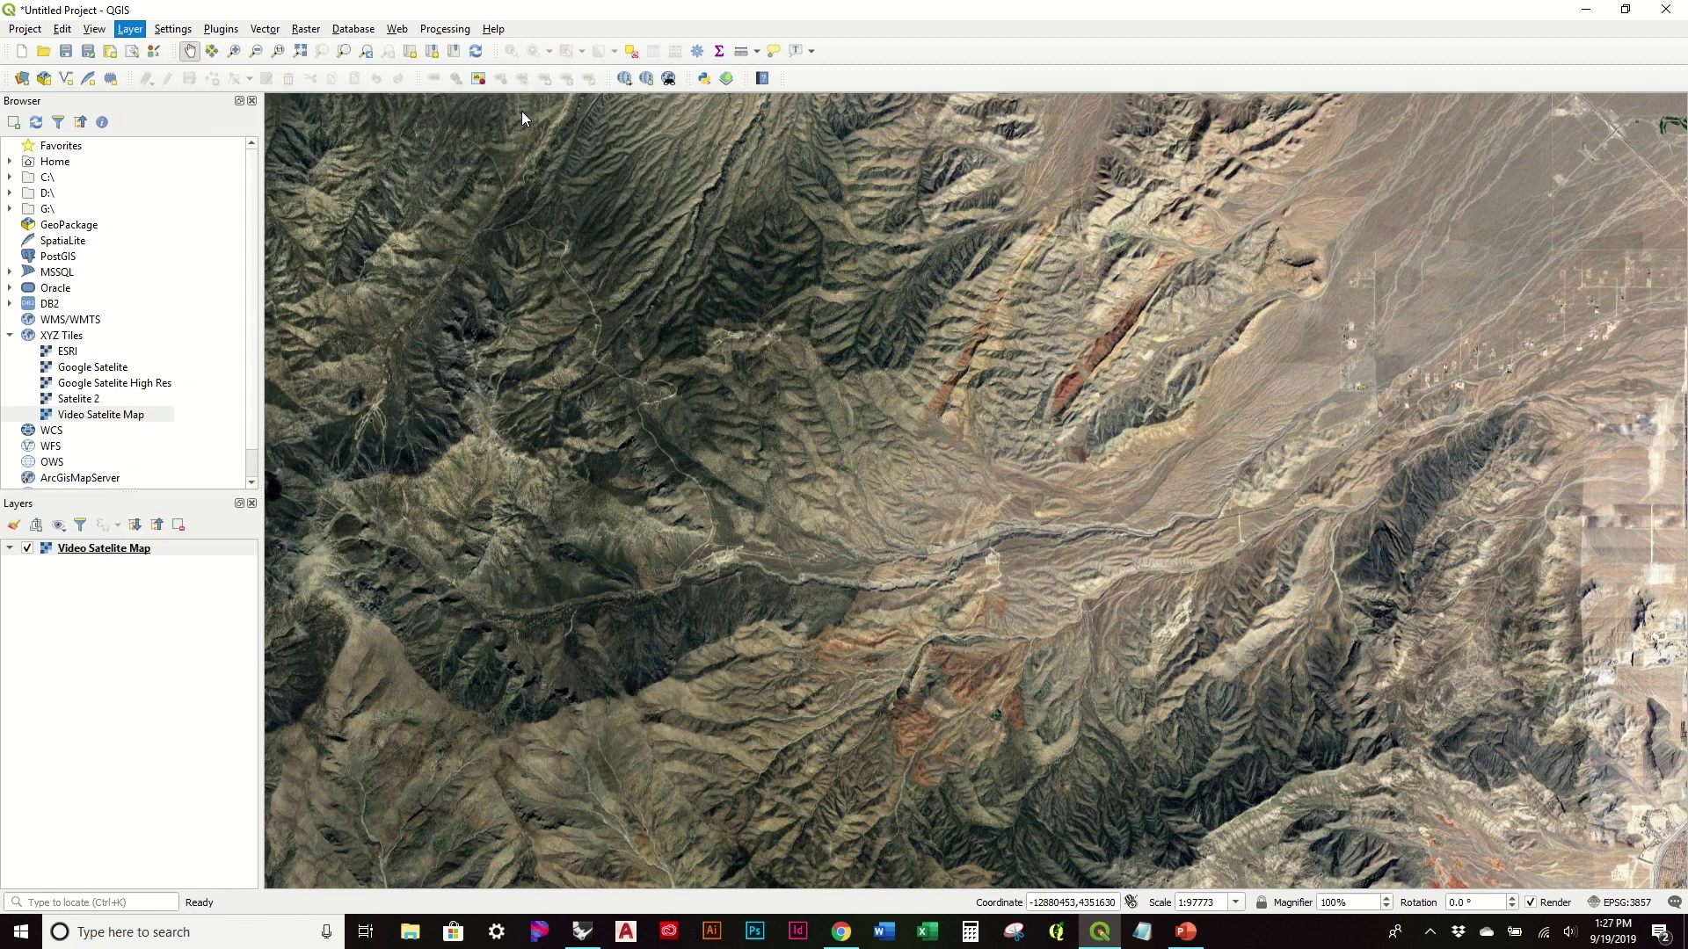
click(1382, 388)
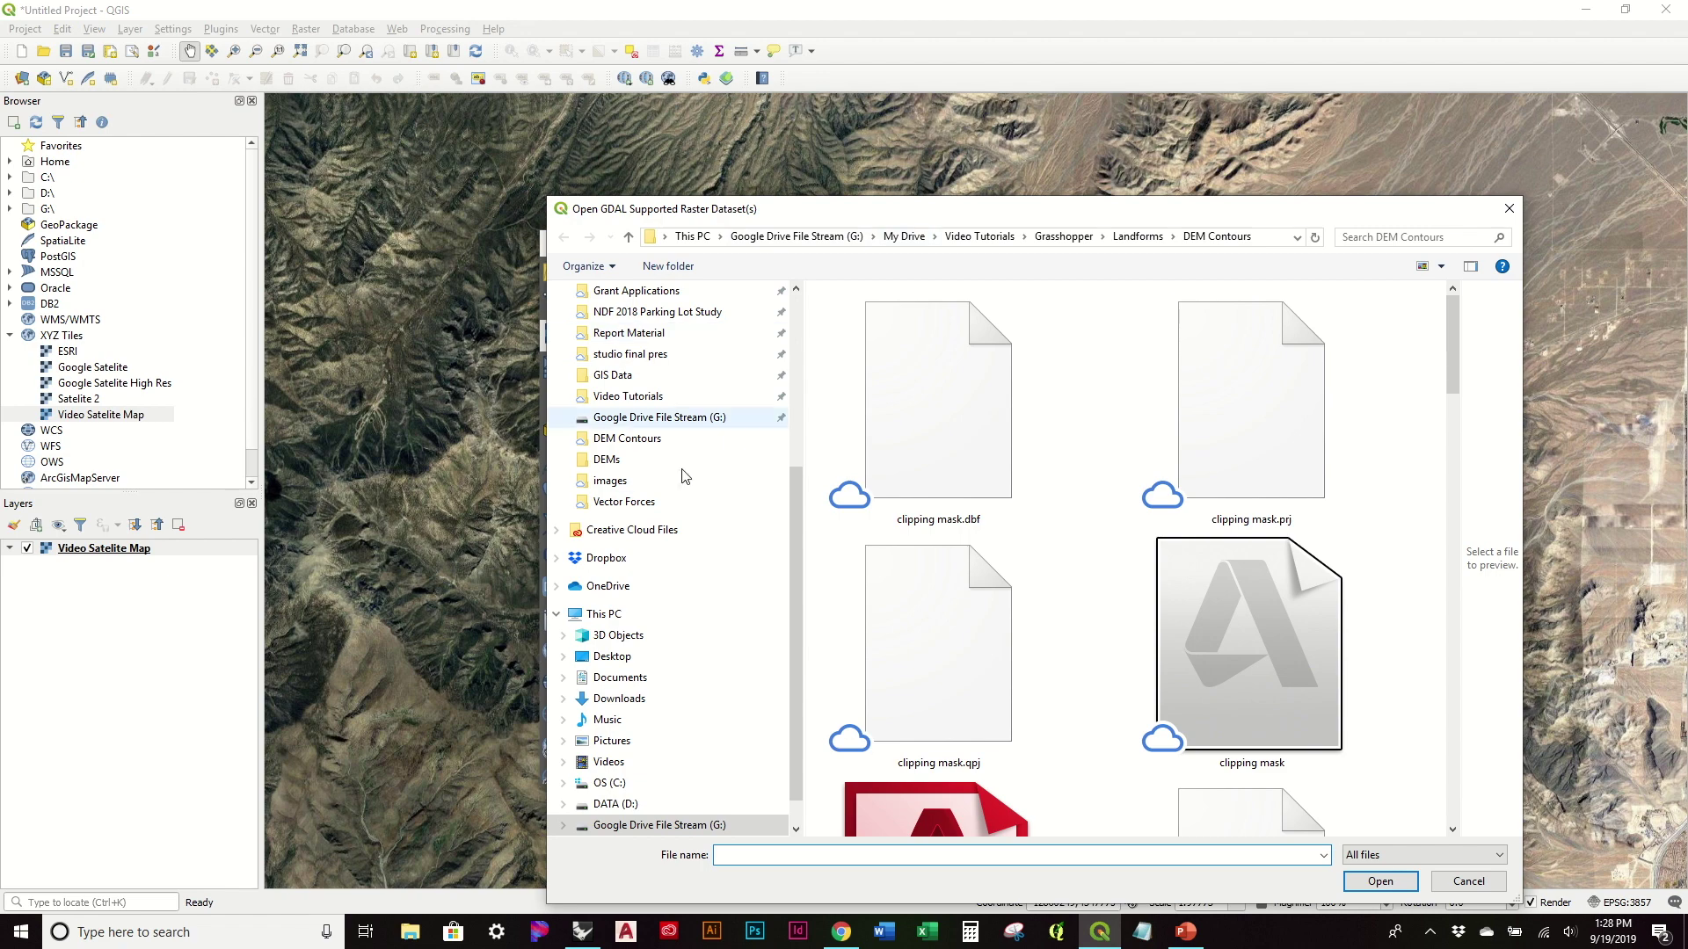
click(726, 457)
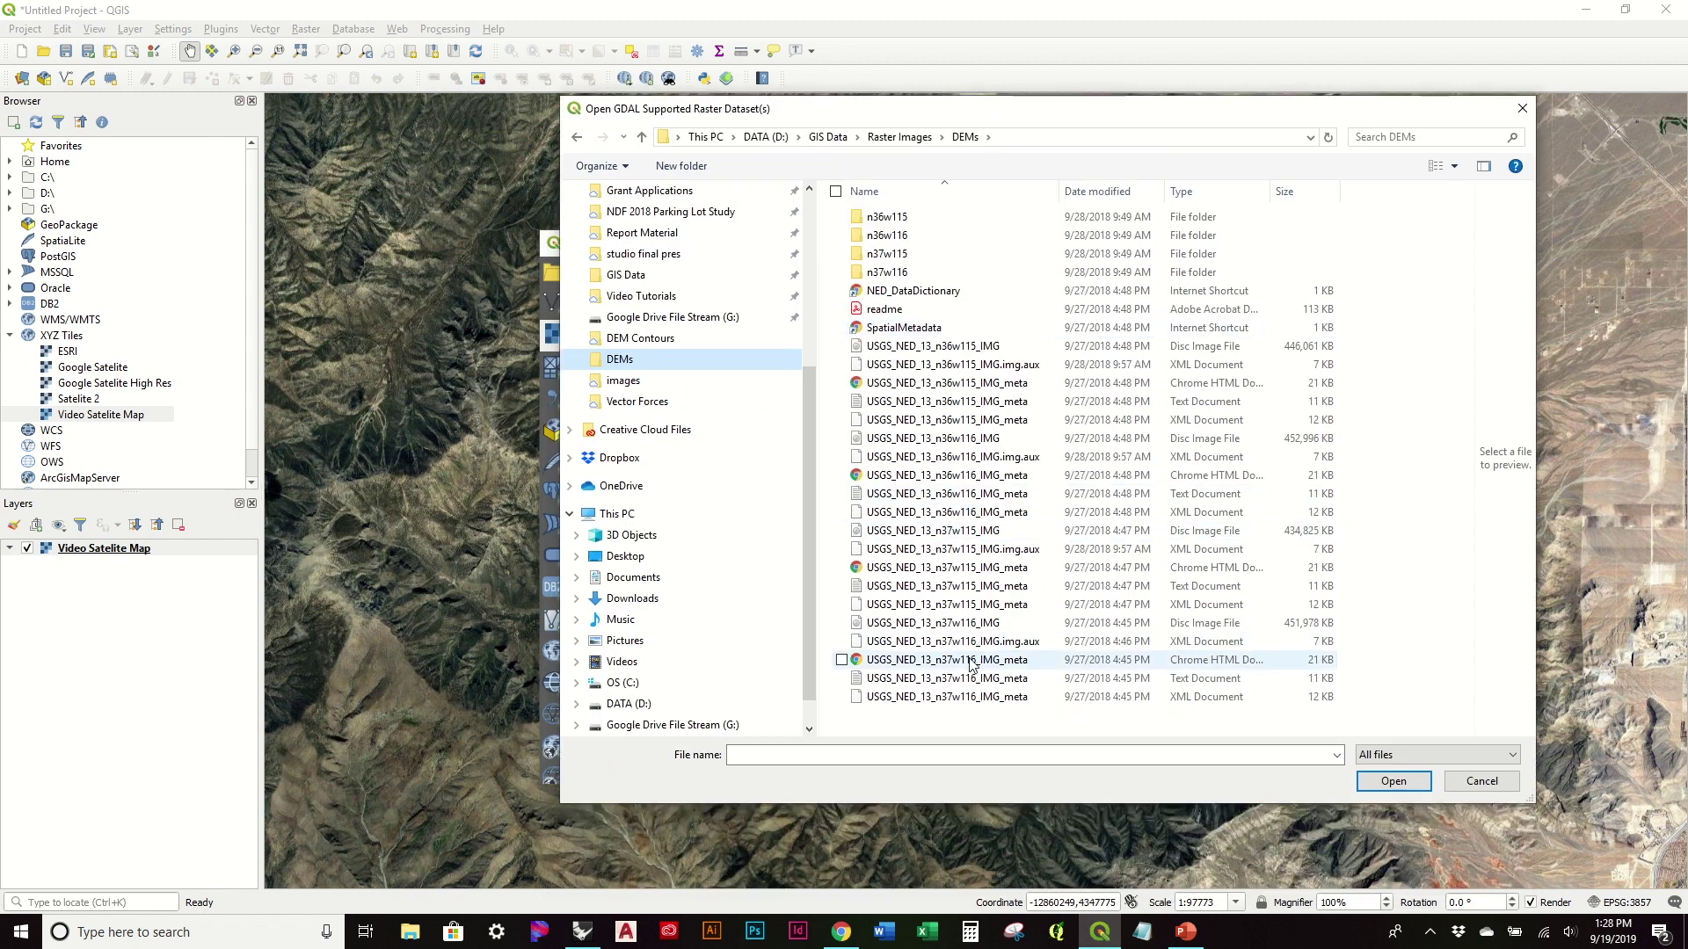
click(965, 626)
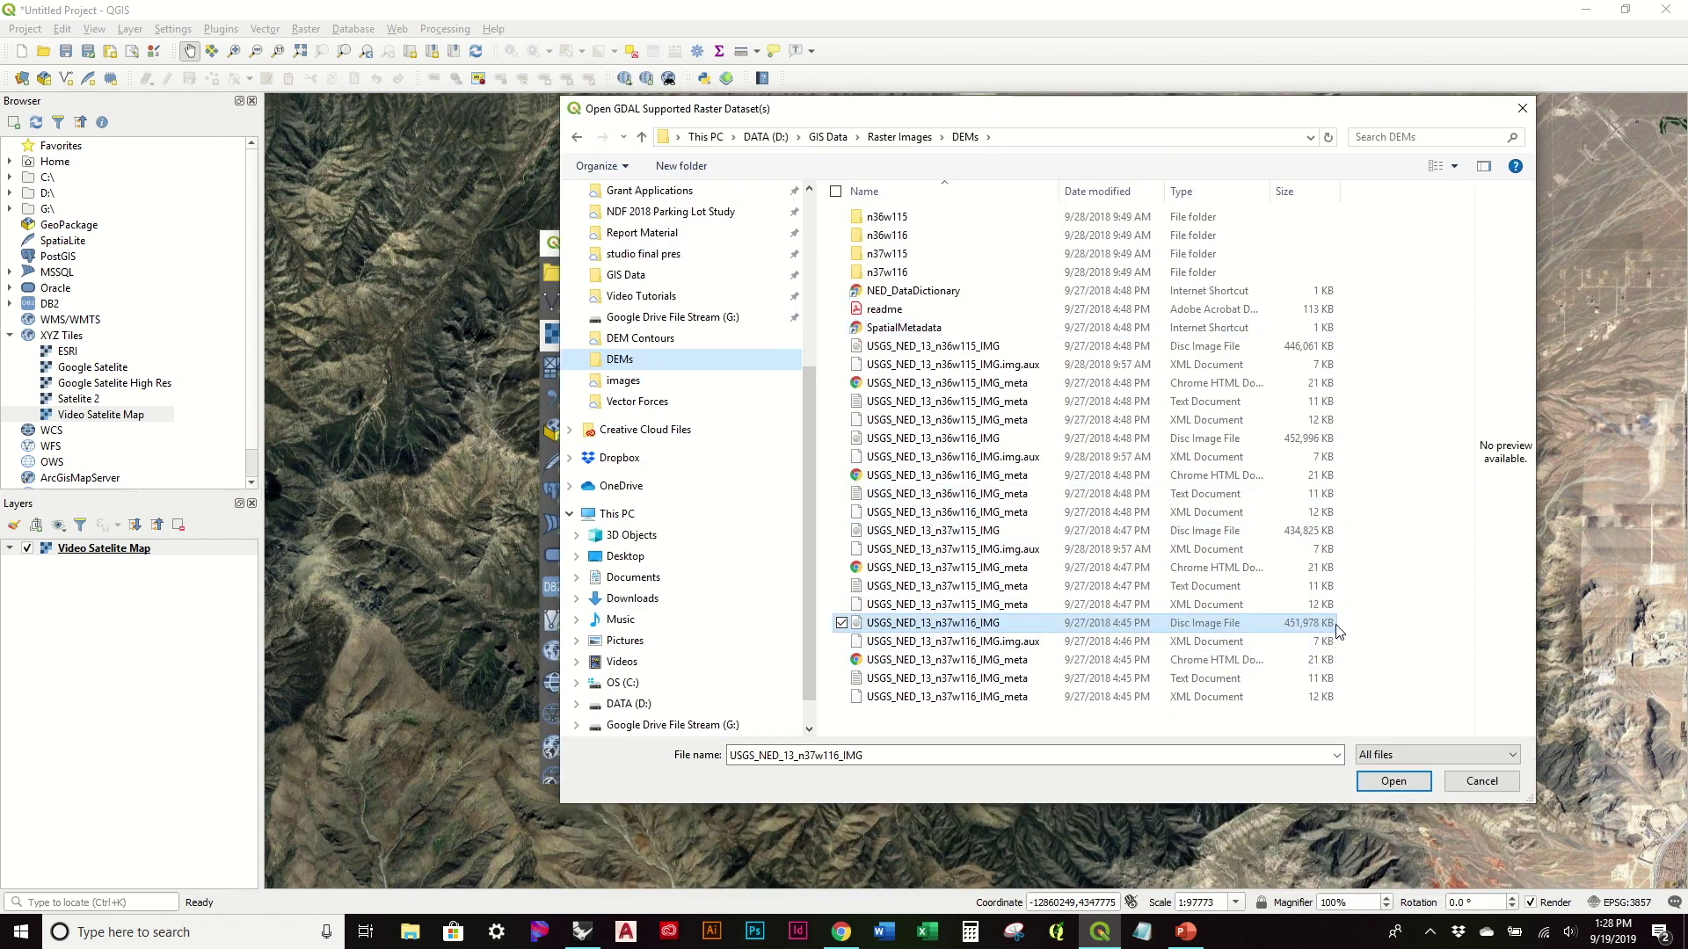
click(1394, 782)
click(1292, 763)
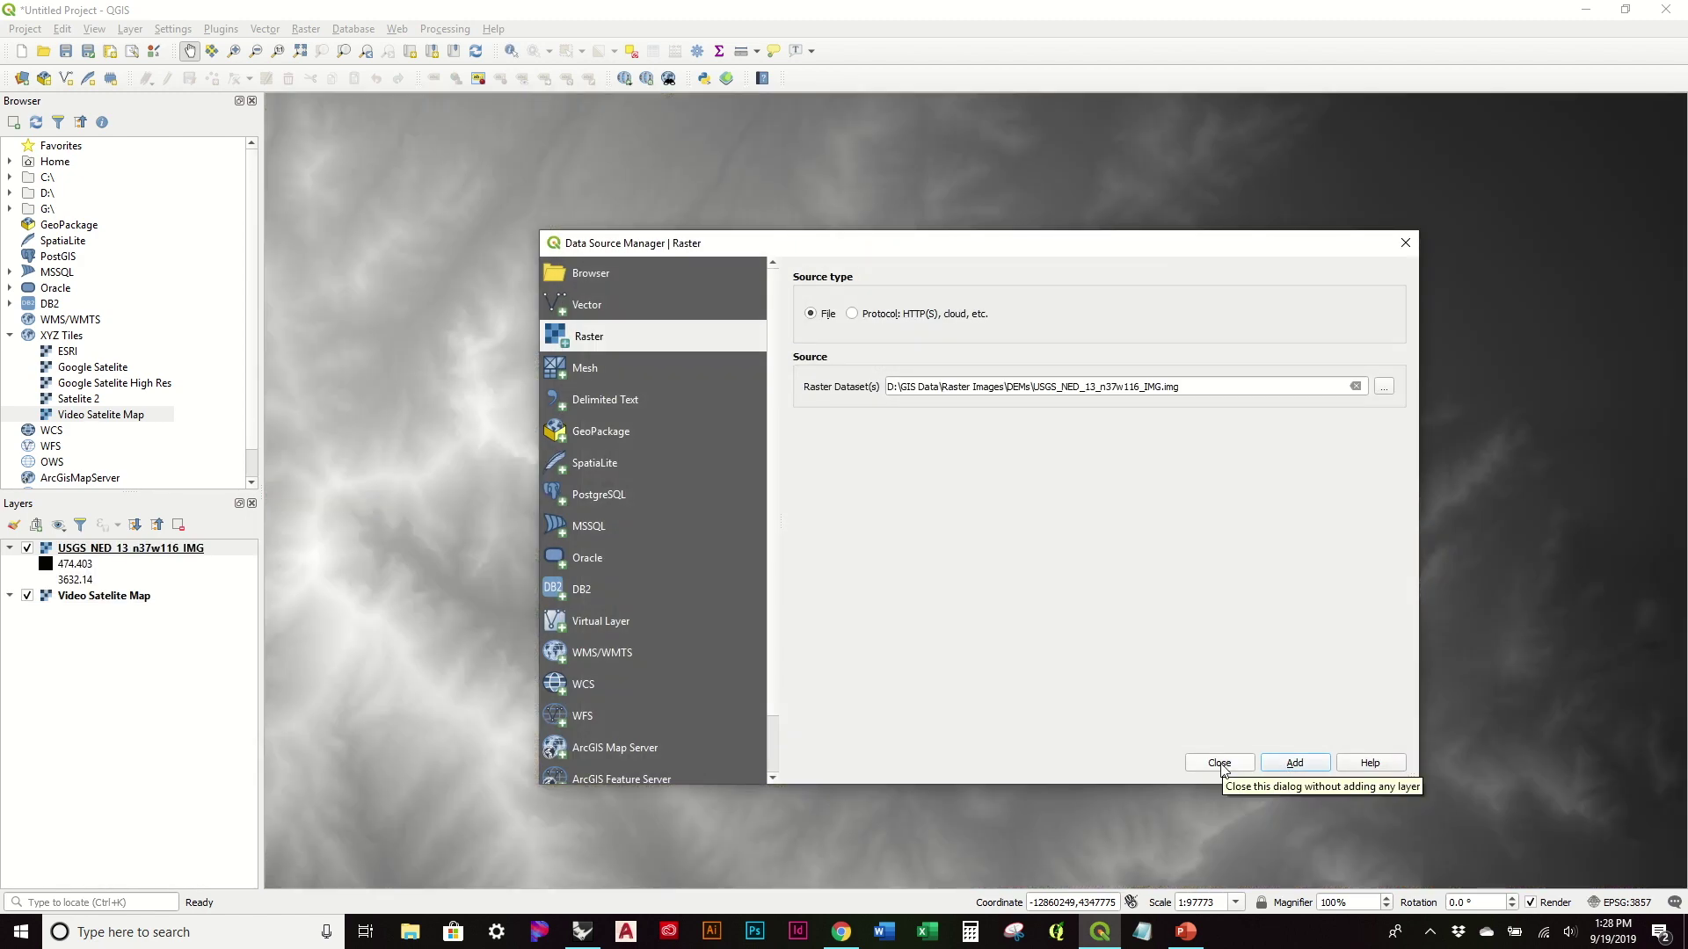
click(1219, 763)
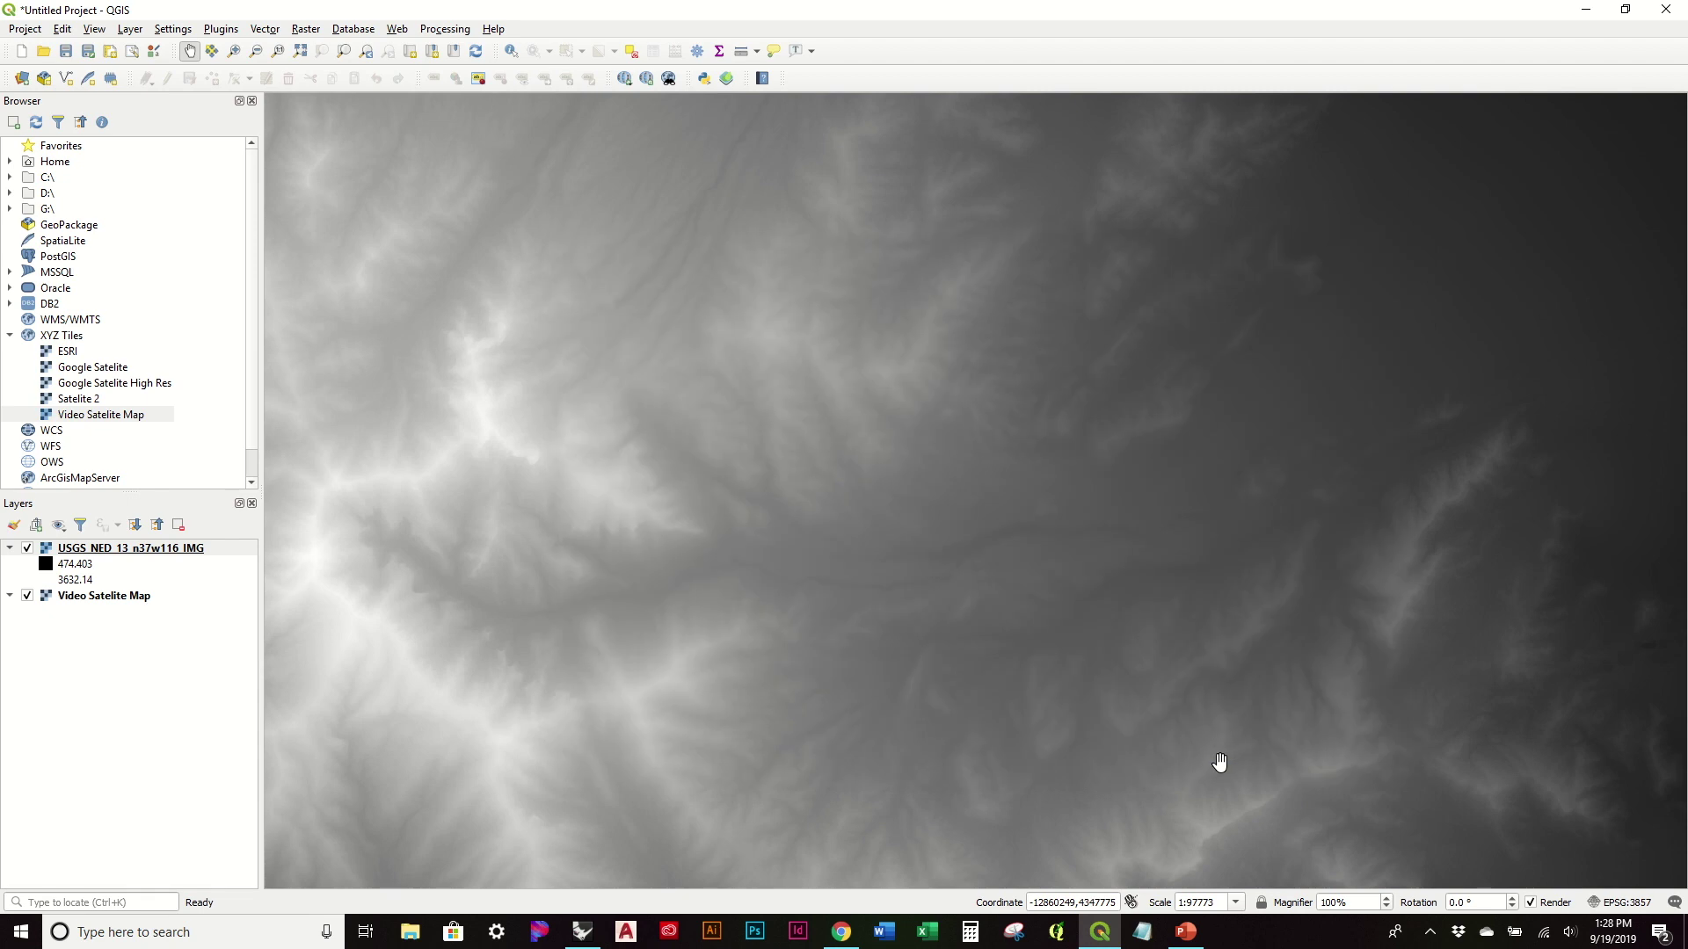
Examine the full extent of the elevation raster and compare it with the satellite imagery by toggling its visibility.
scroll(741, 464, down, 1)
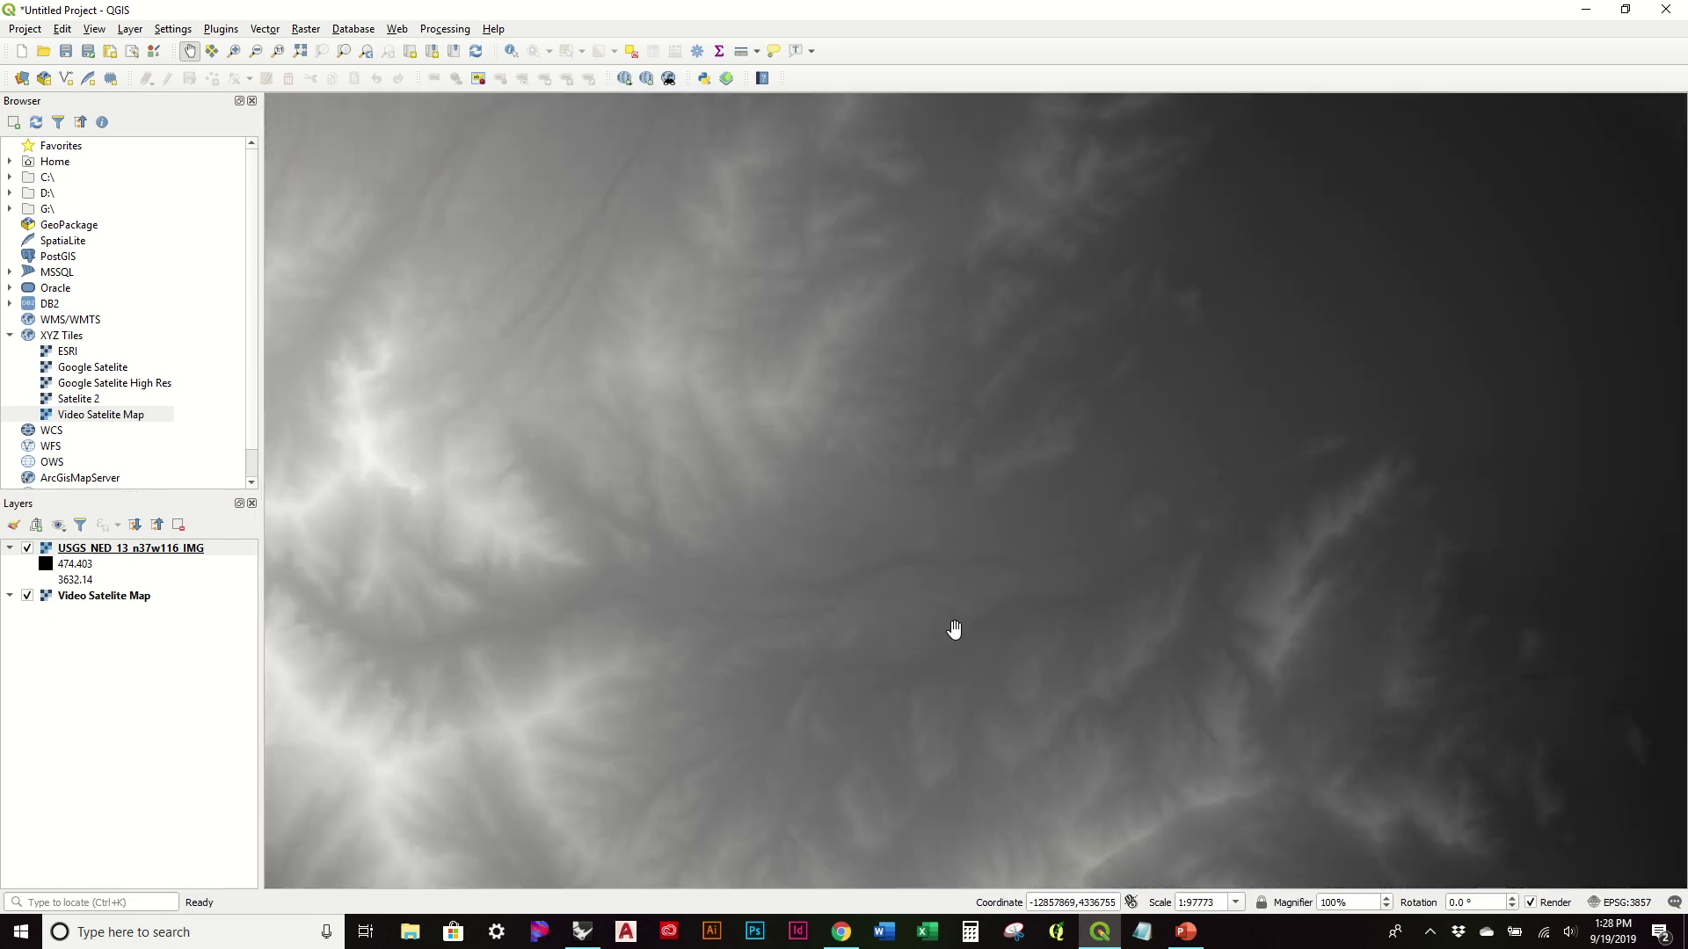
scroll(833, 470, up, 1)
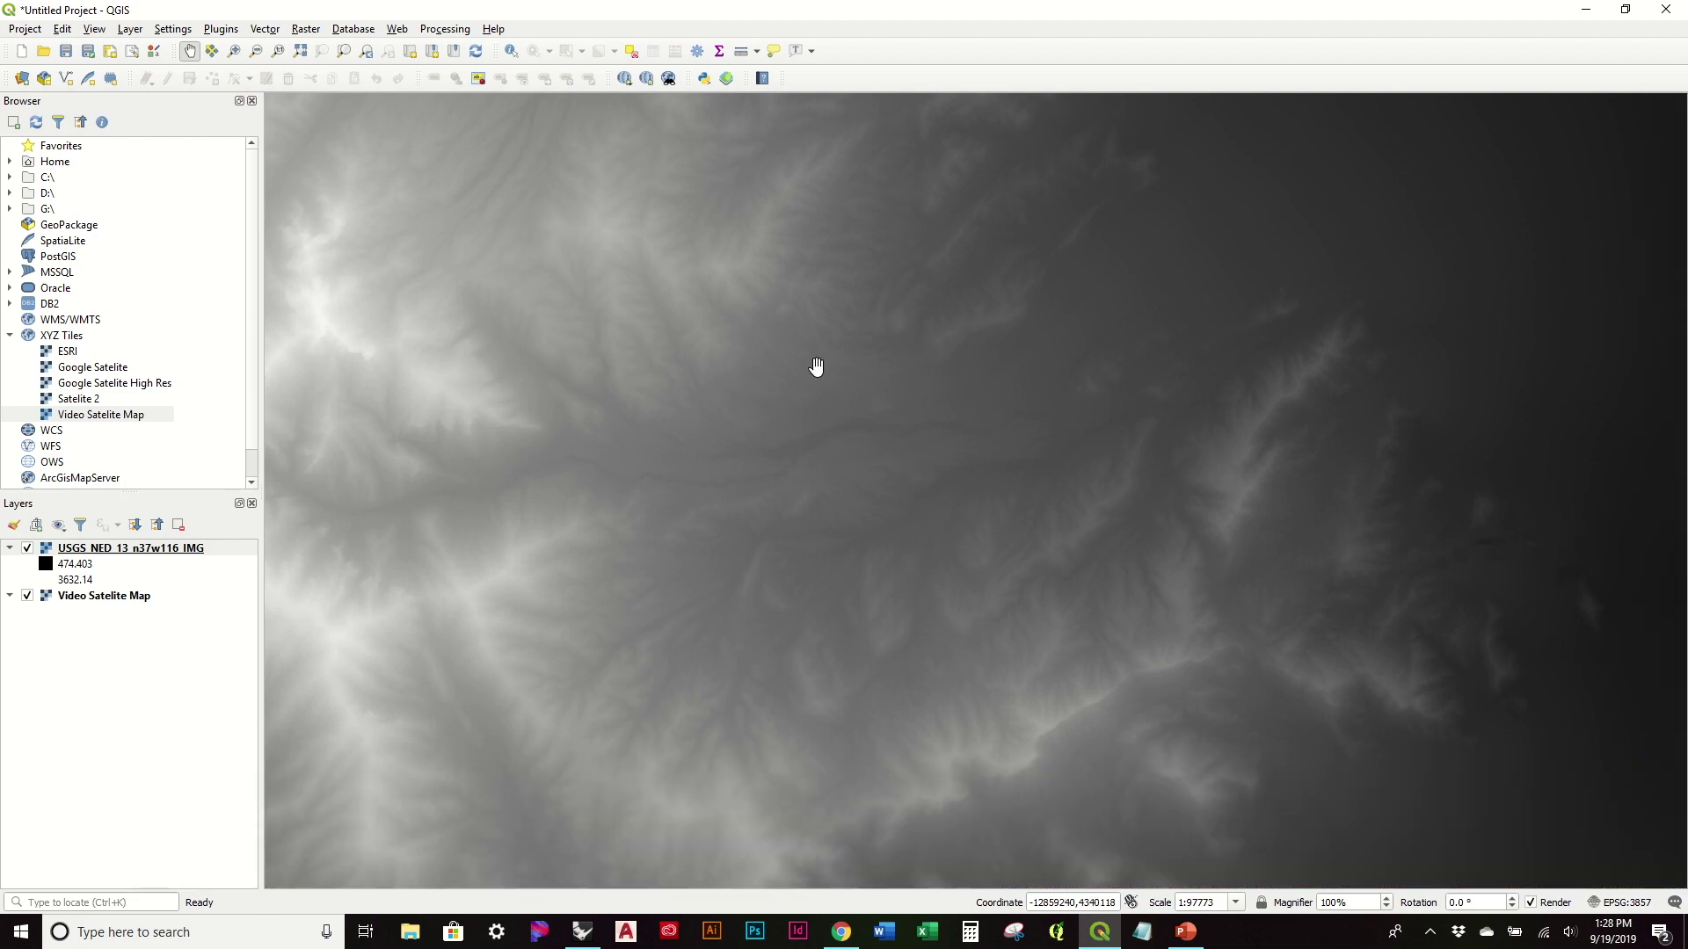
scroll(867, 431, down, 3)
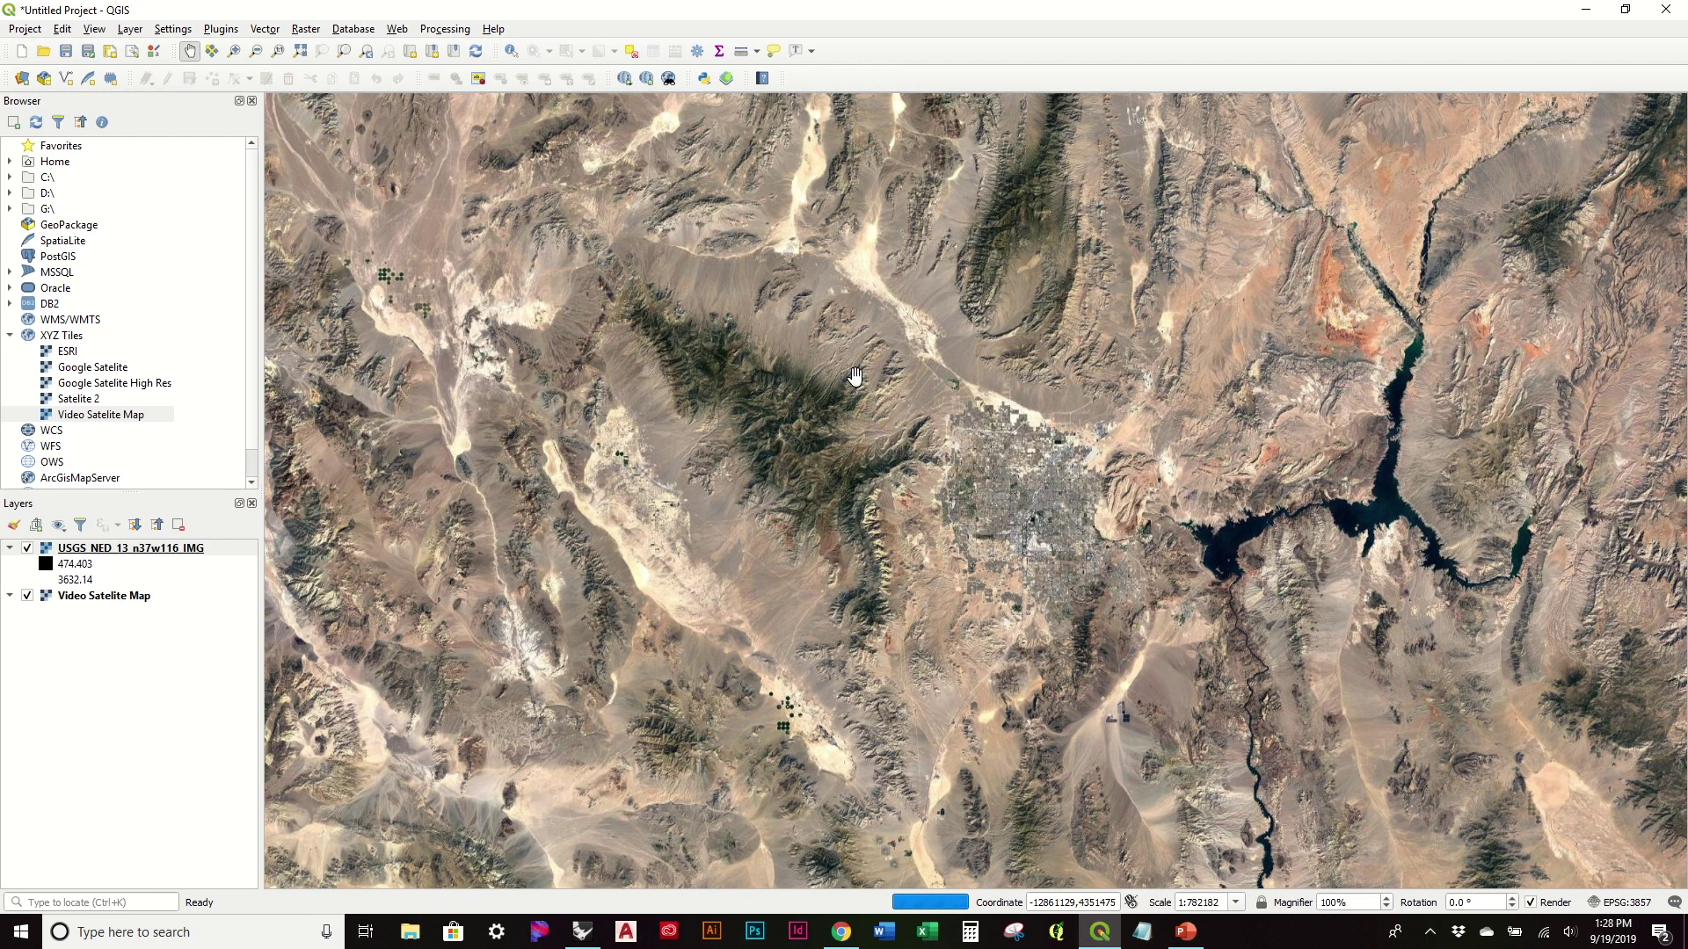
scroll(930, 393, down, 1)
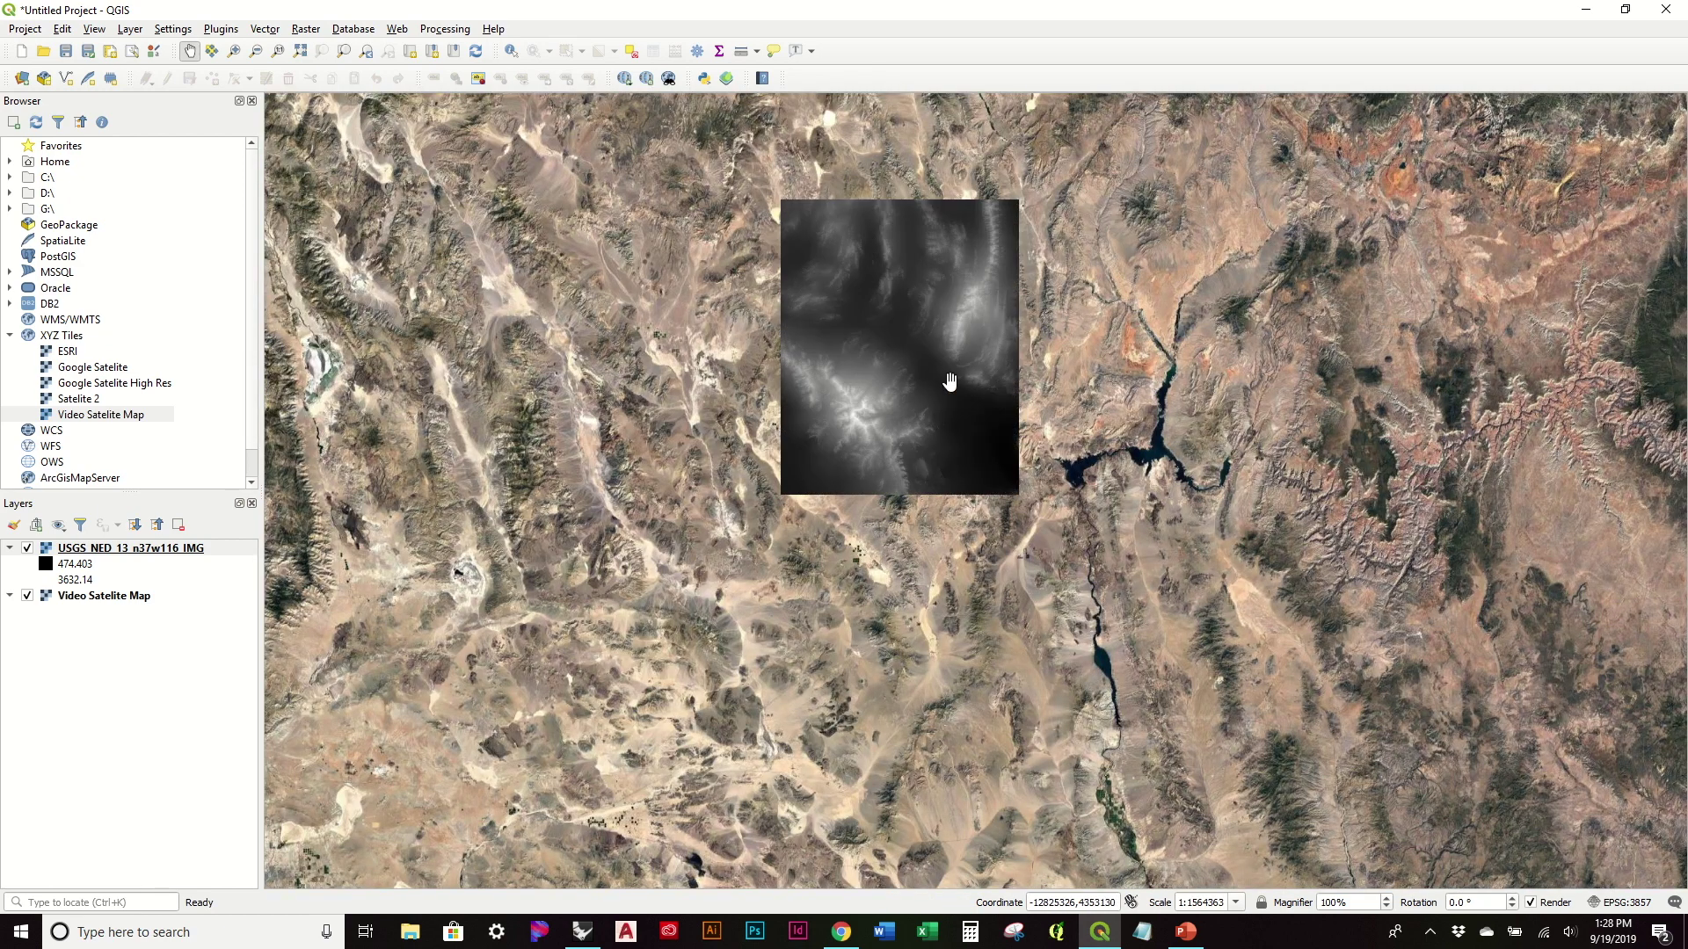
click(27, 547)
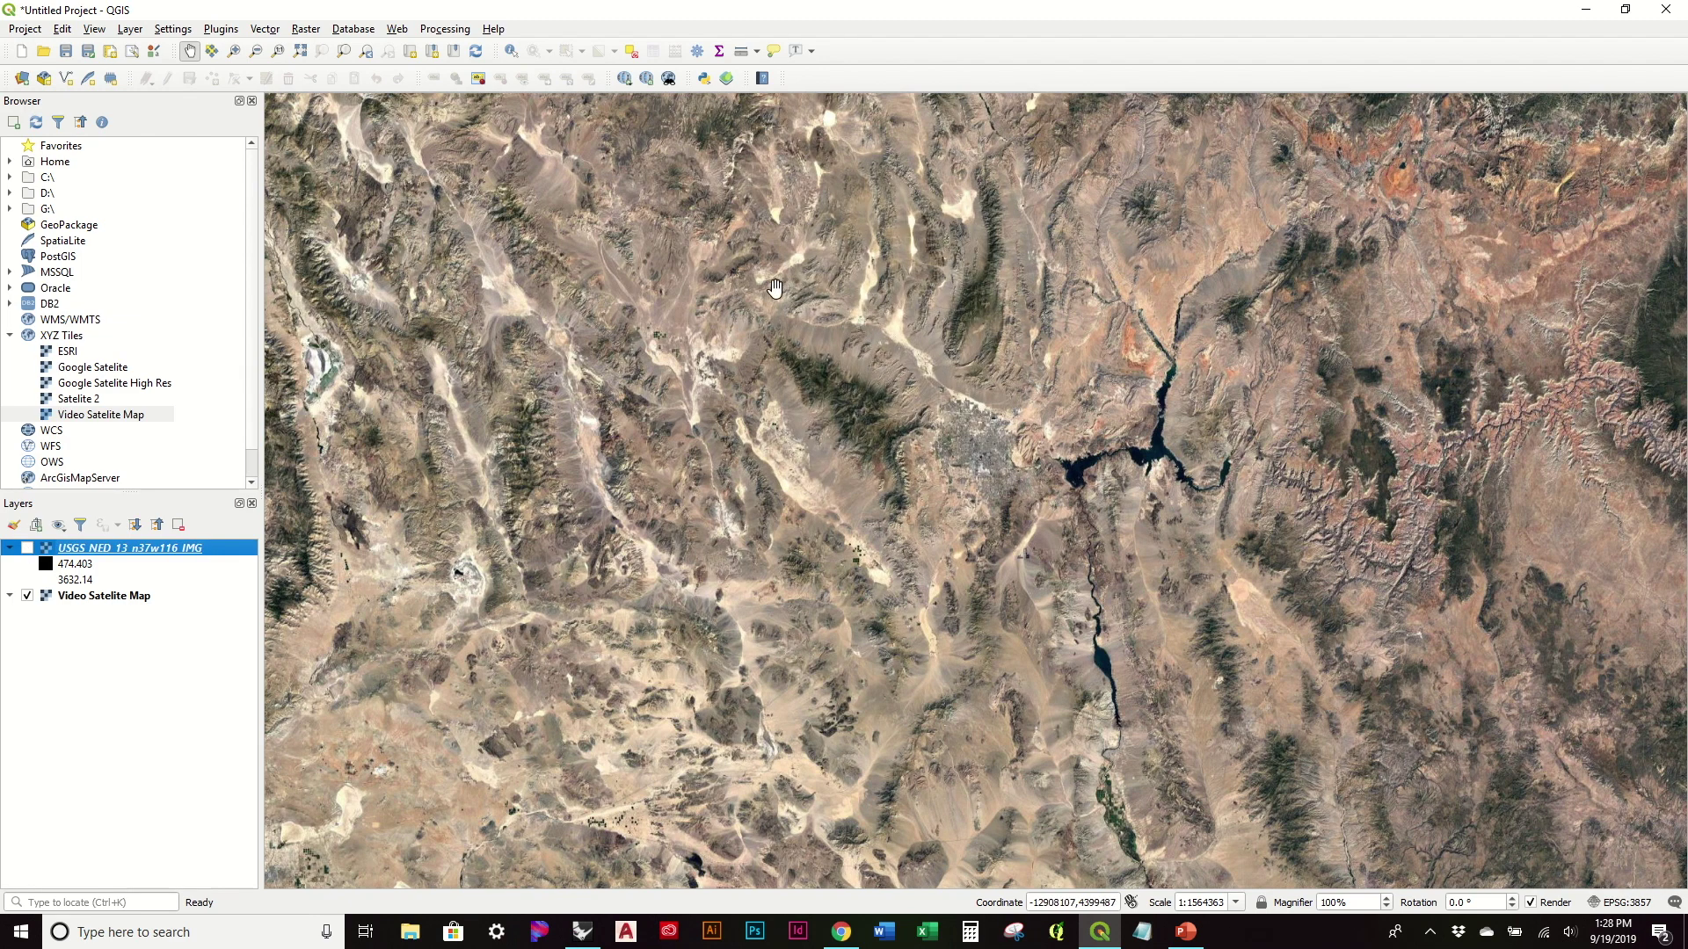
click(27, 548)
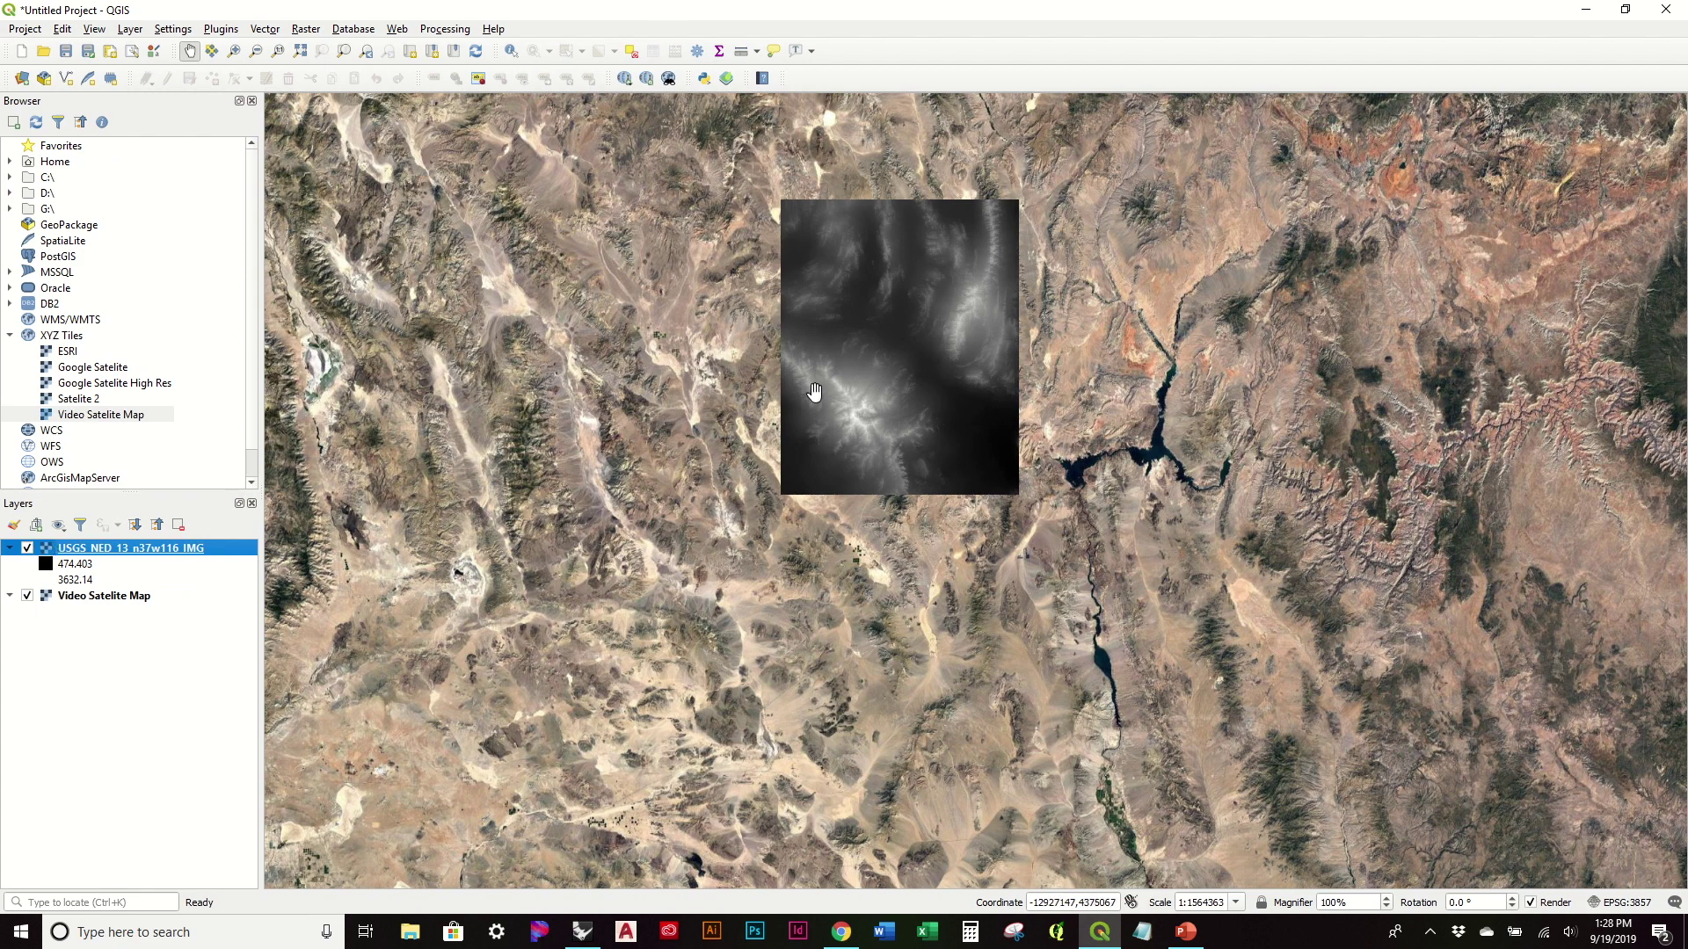
Compare the elevation raster with the satellite imagery over the mountains west of Las Vegas, and leave the raster hidden.
click(27, 548)
scroll(916, 418, up, 3)
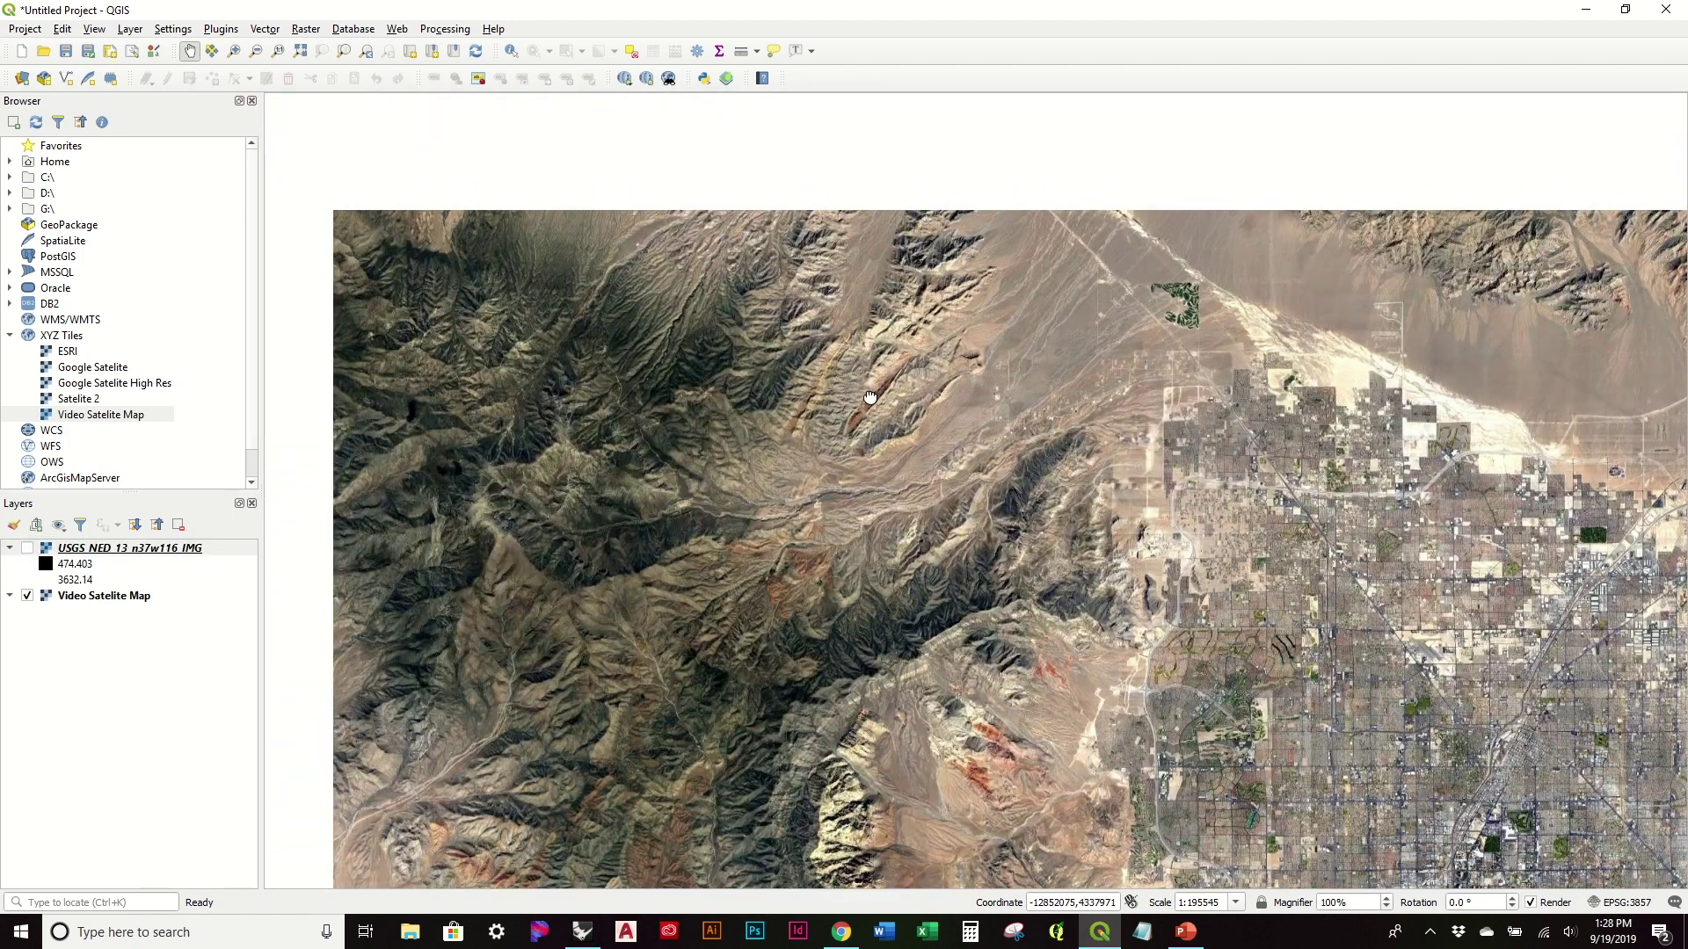
scroll(742, 136, up, 1)
drag(871, 624, 978, 548)
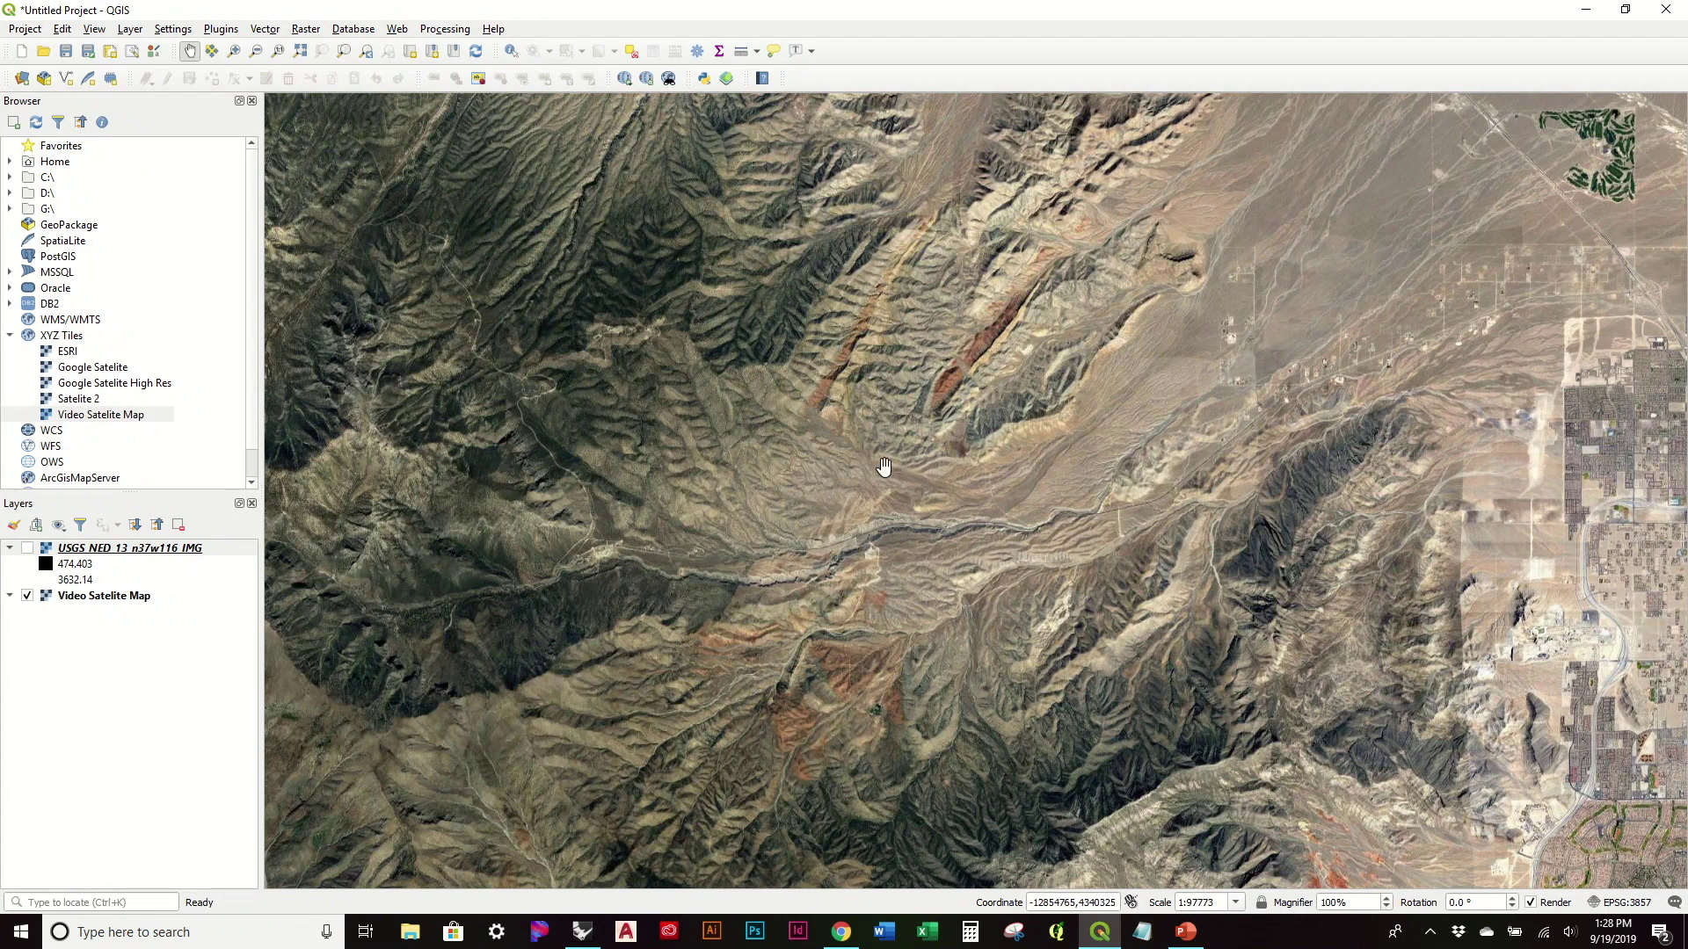
click(28, 548)
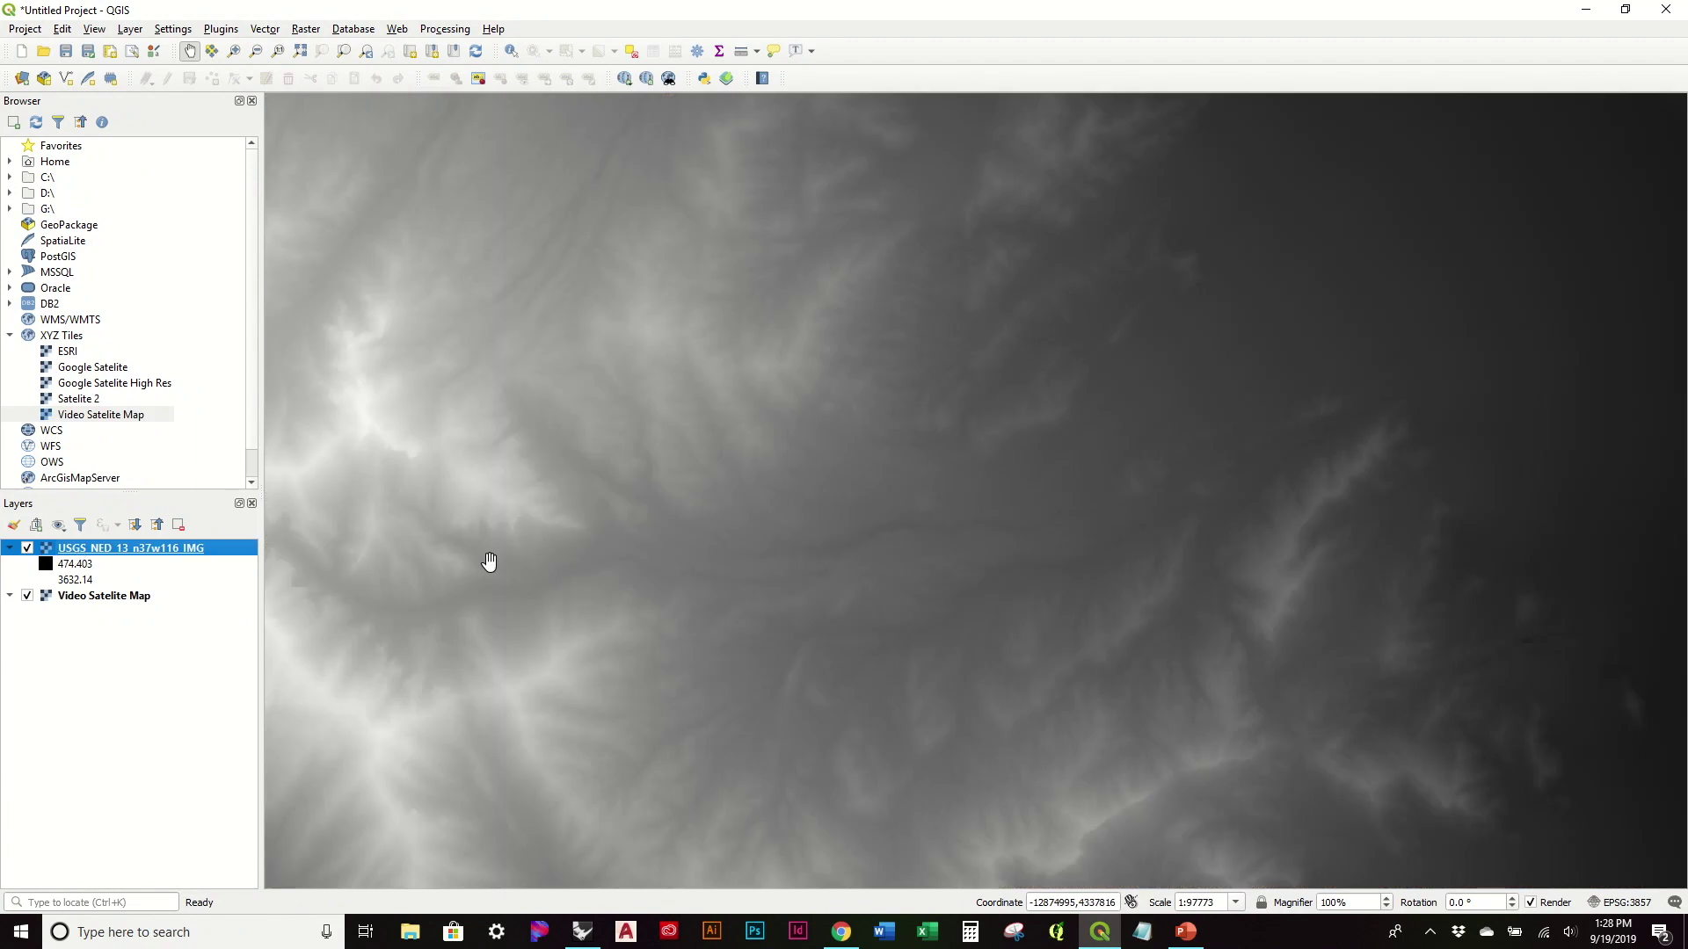
click(27, 549)
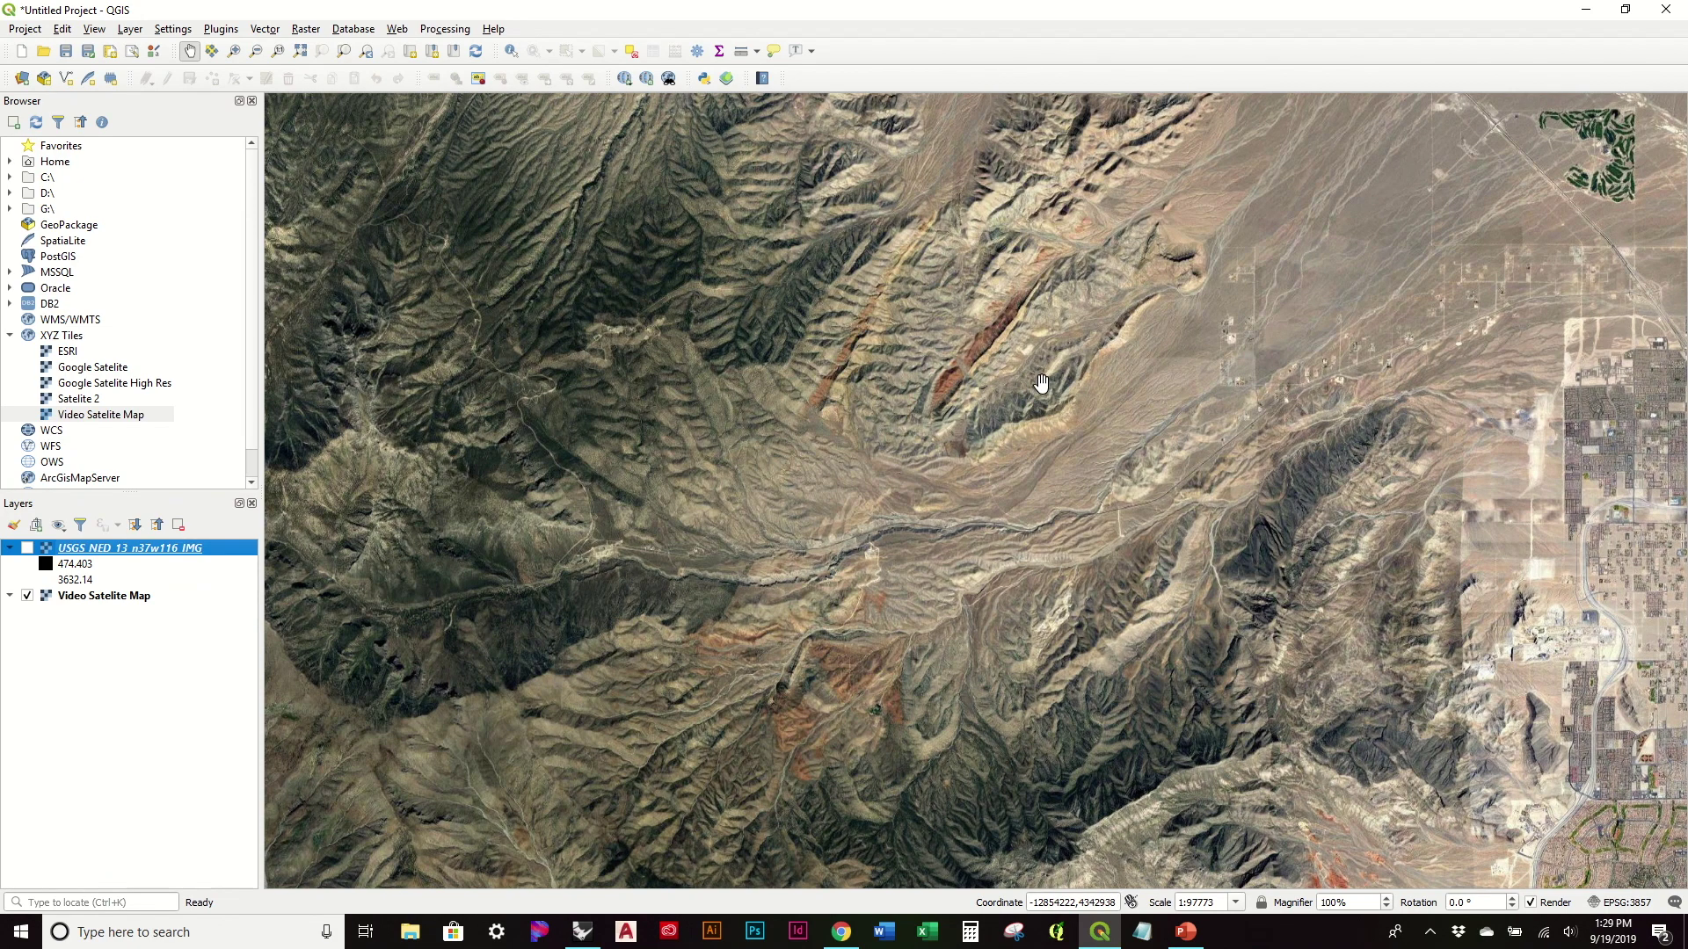
Start a new shapefile layer and set its file name to "dem contours_10ft" in the DEM Contours folder.
click(63, 82)
click(781, 58)
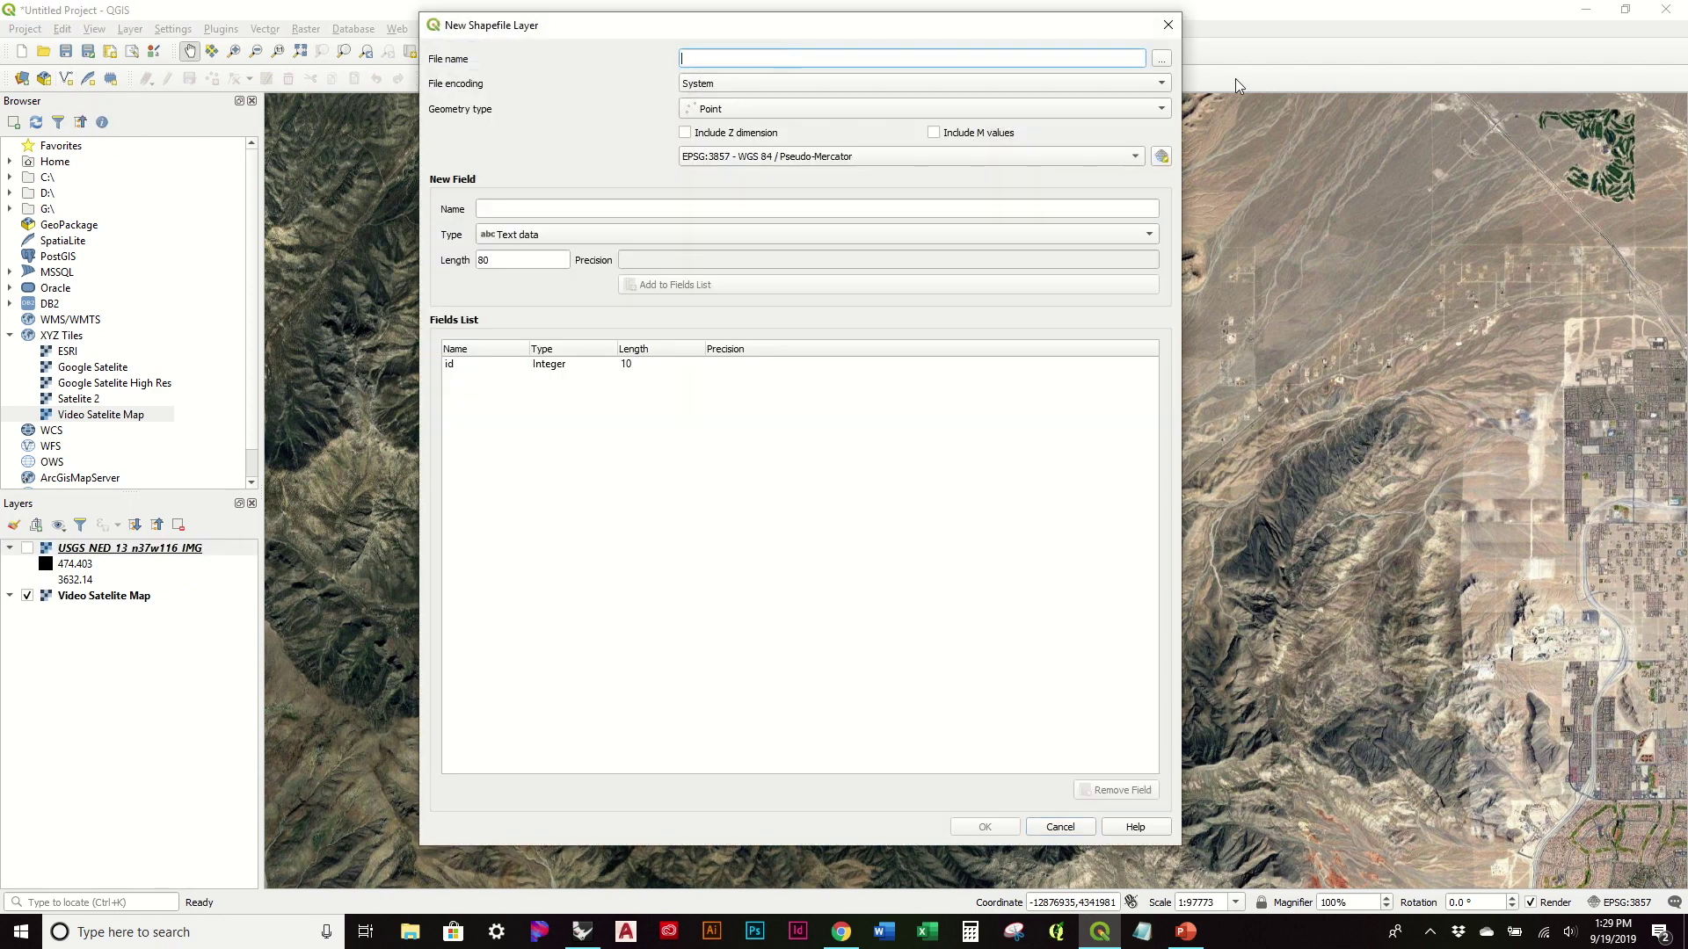
click(1160, 59)
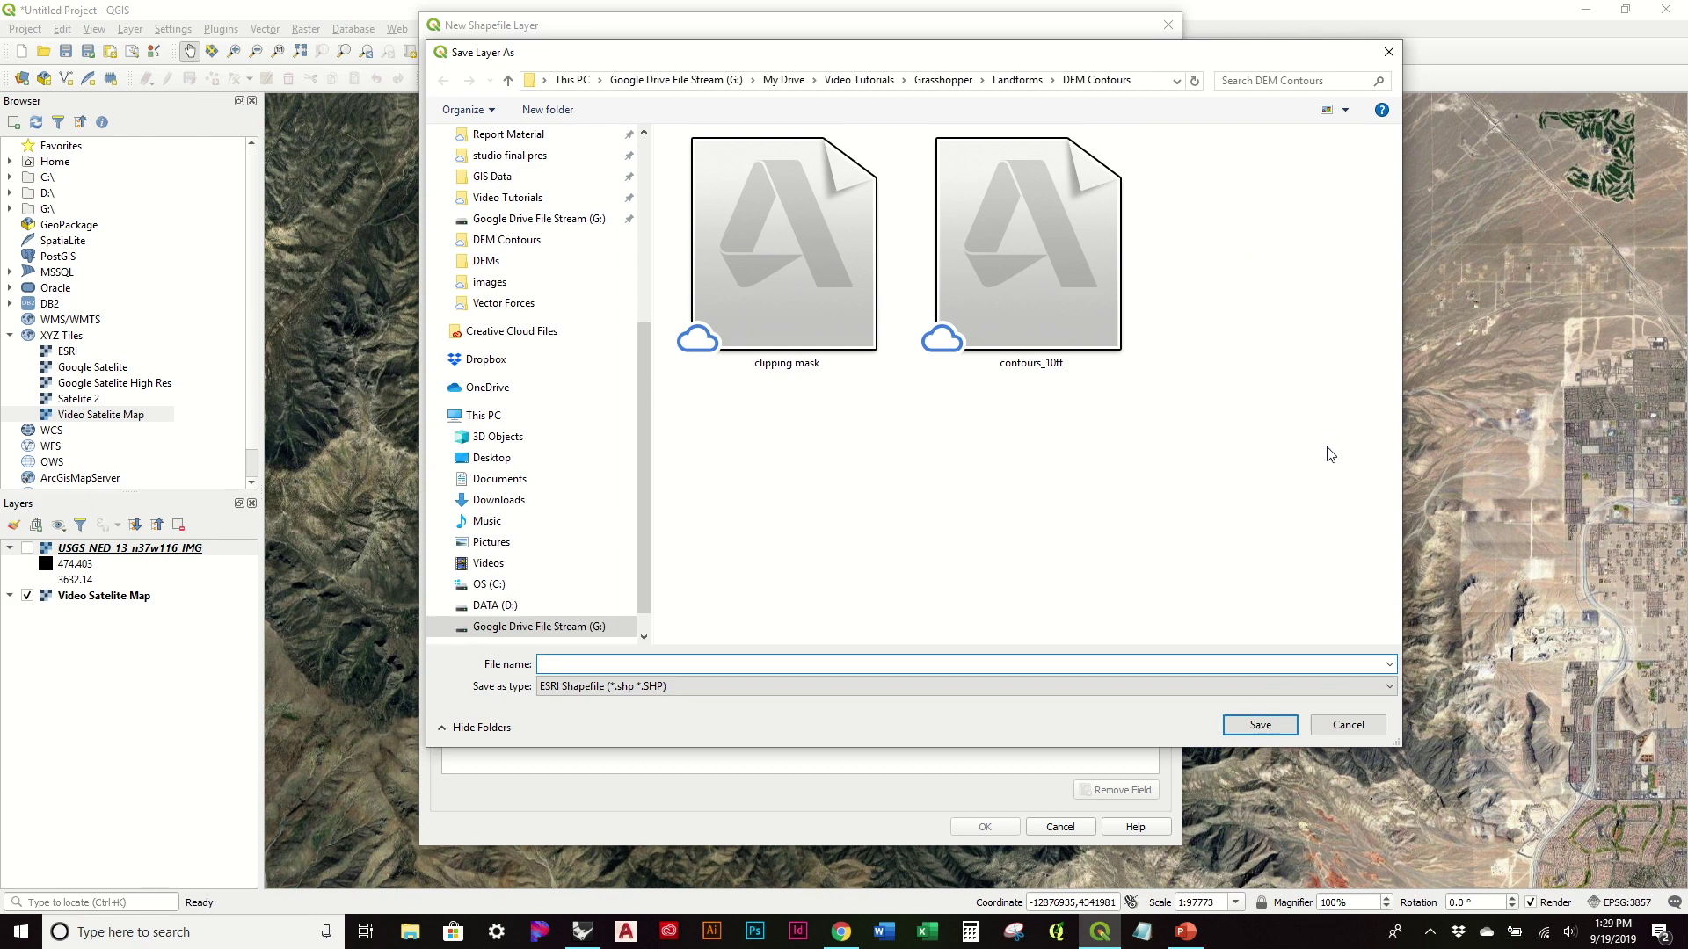
text(dem)
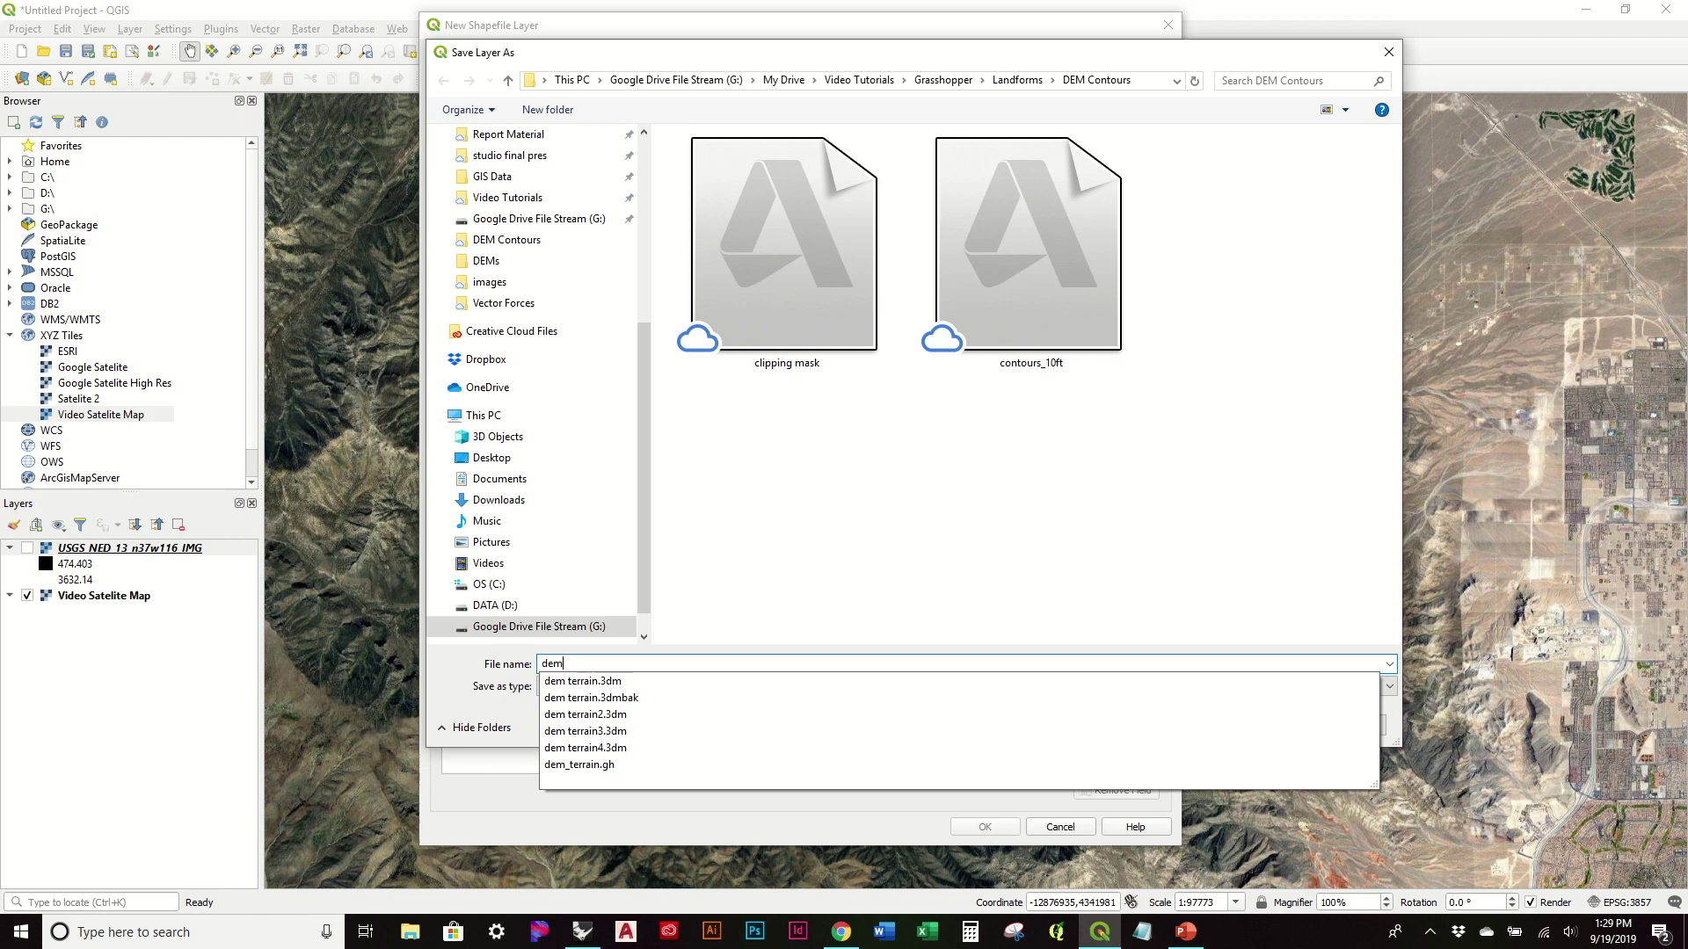
text( contours_10ft)
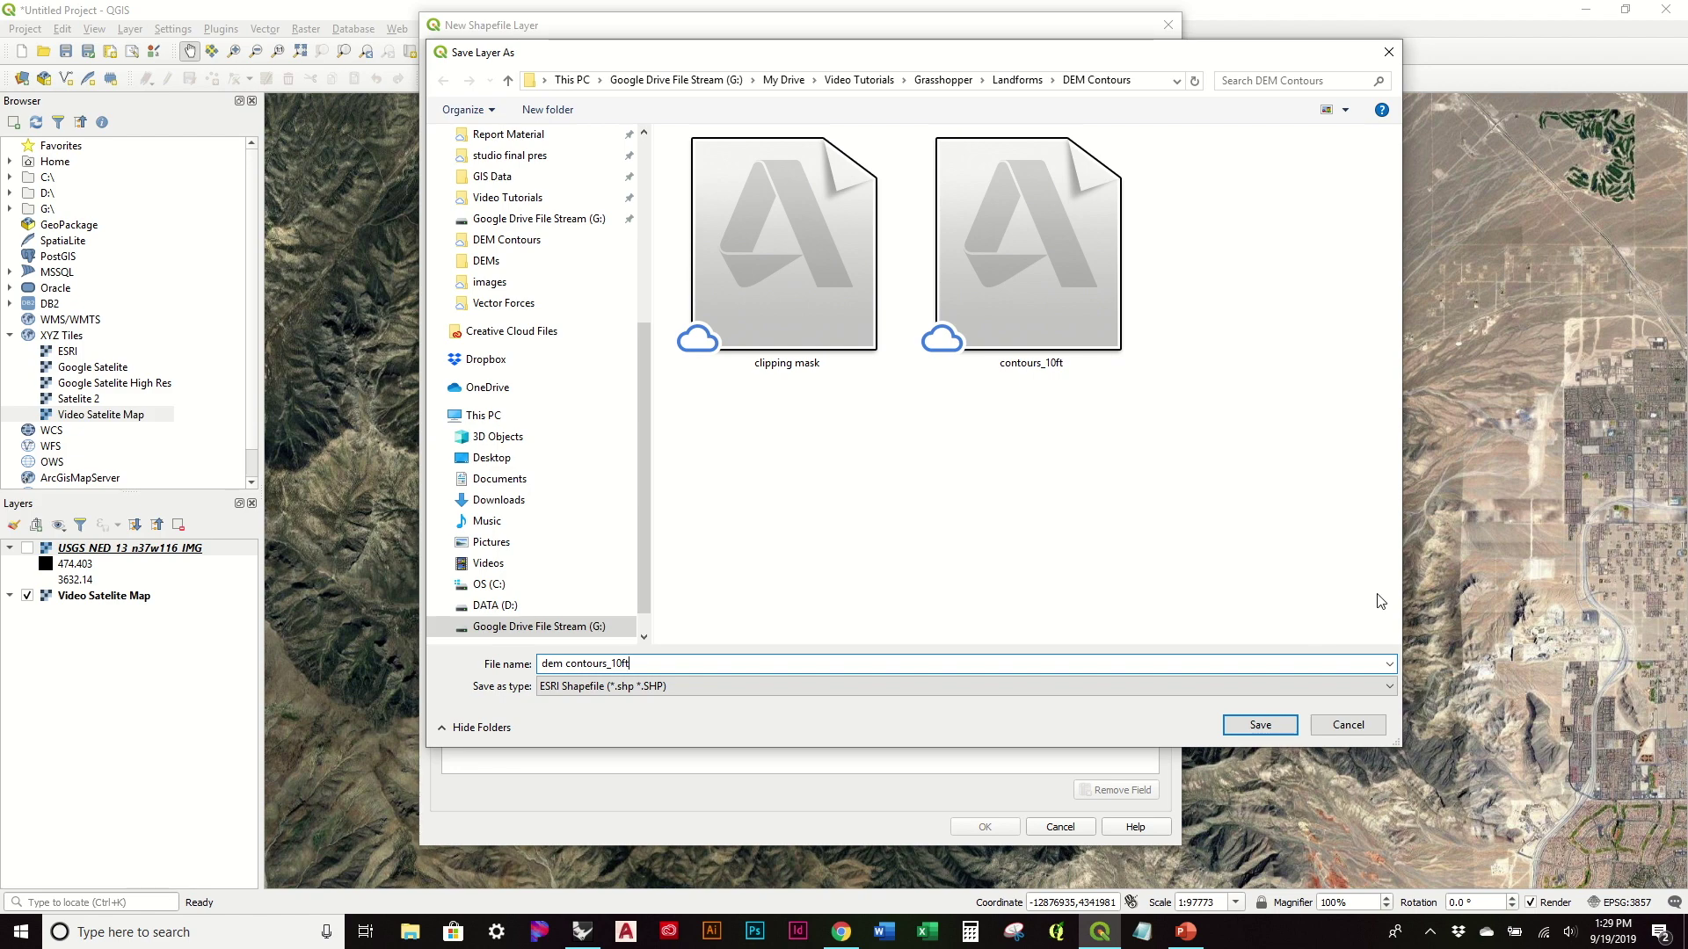
click(1260, 725)
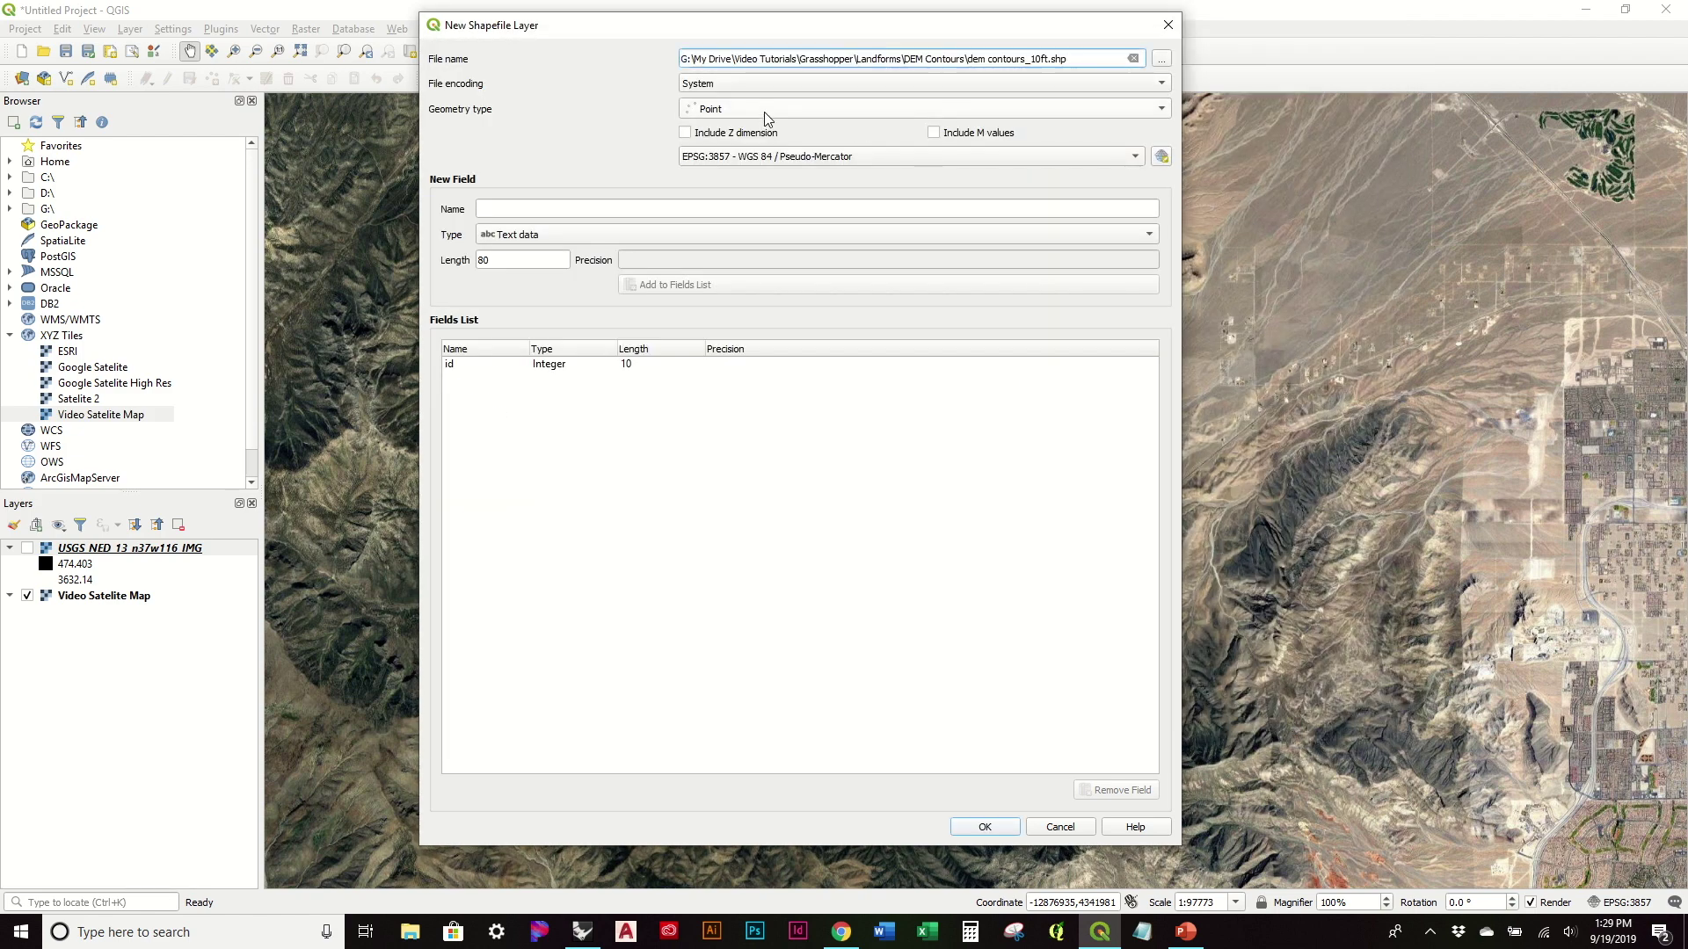
Create the shapefile layer with Polygon geometry and the project CRS EPSG:3857 - WGS 84 / Pseudo-Mercator.
click(741, 117)
click(735, 161)
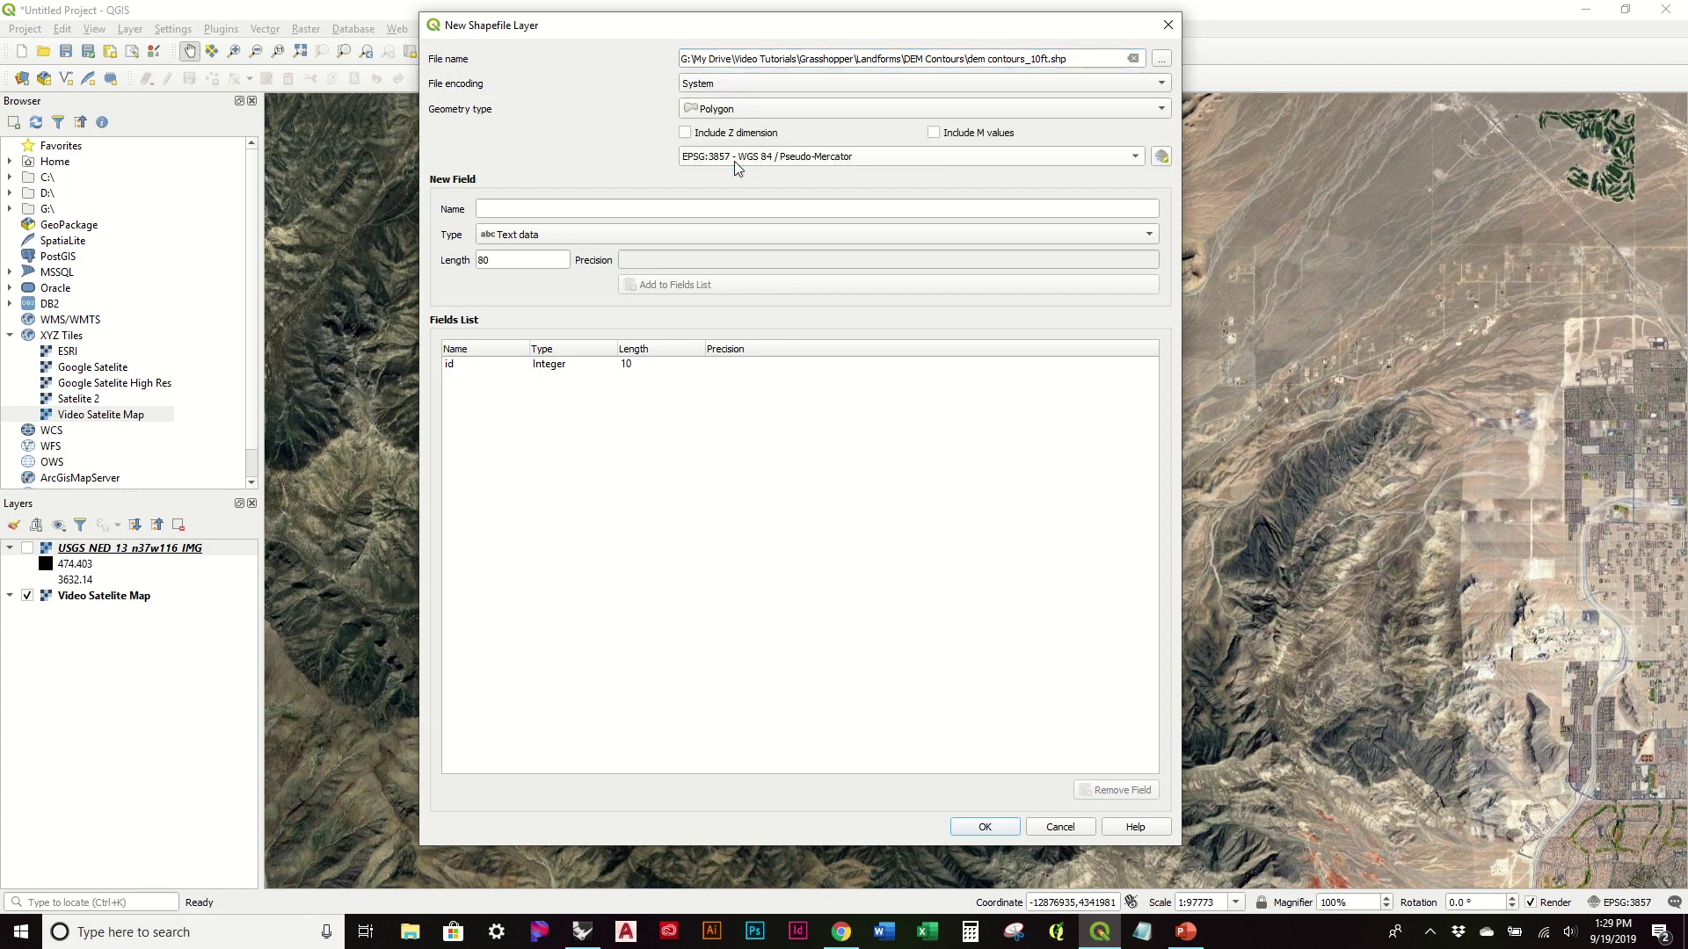
click(794, 158)
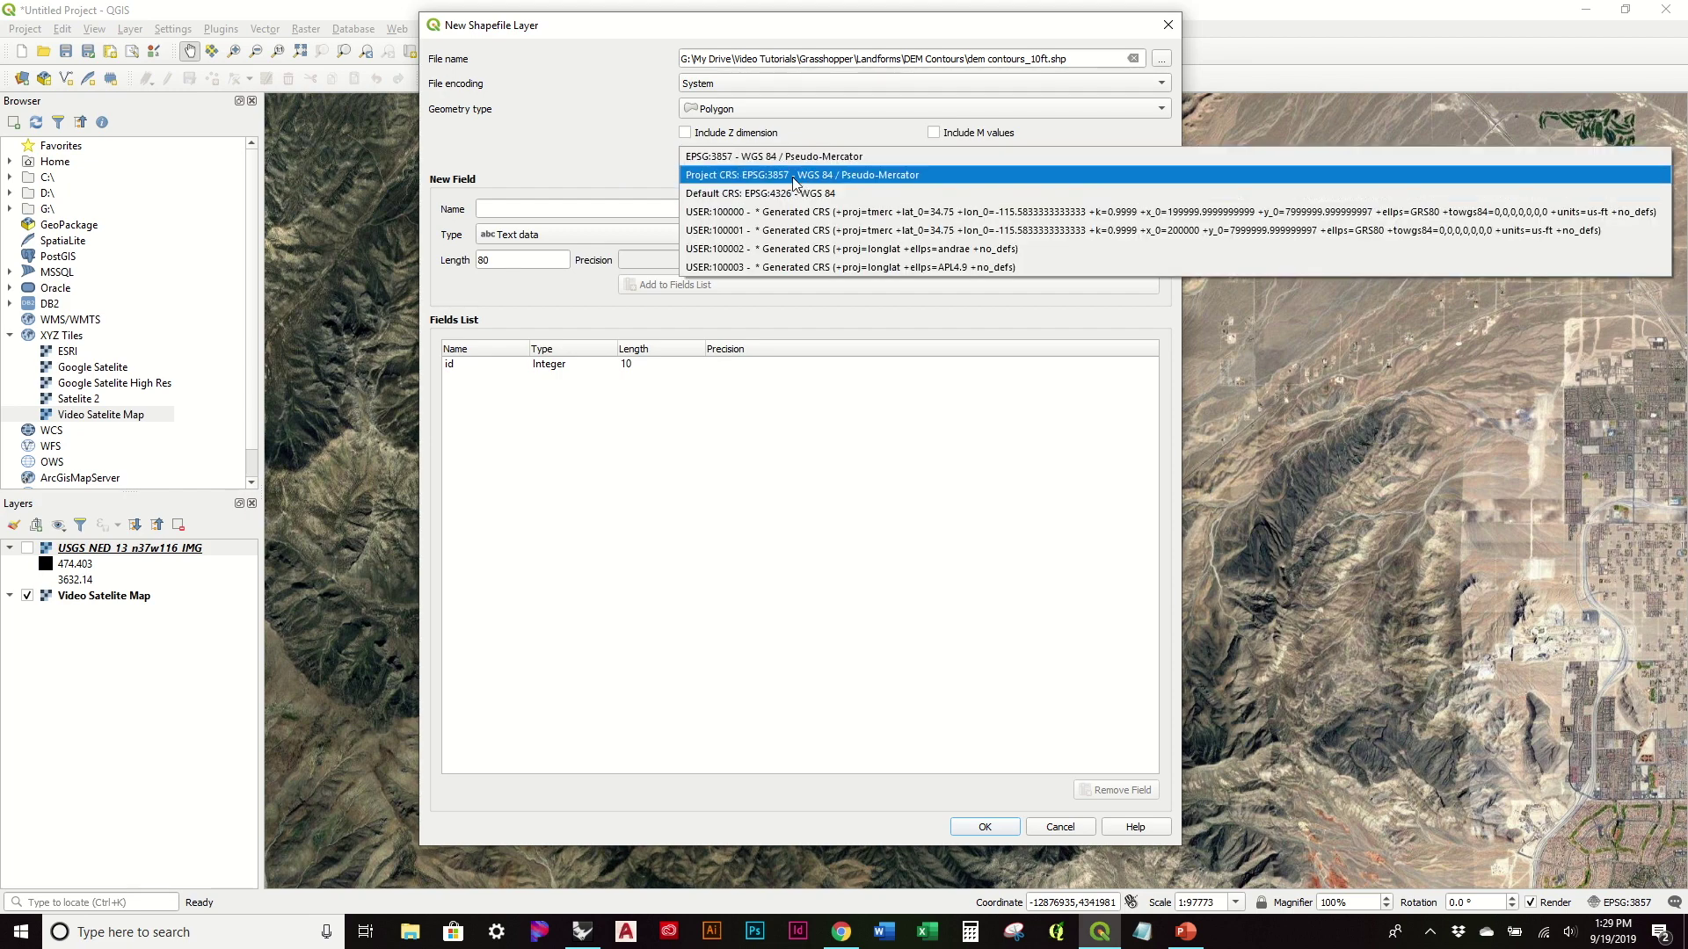
click(796, 175)
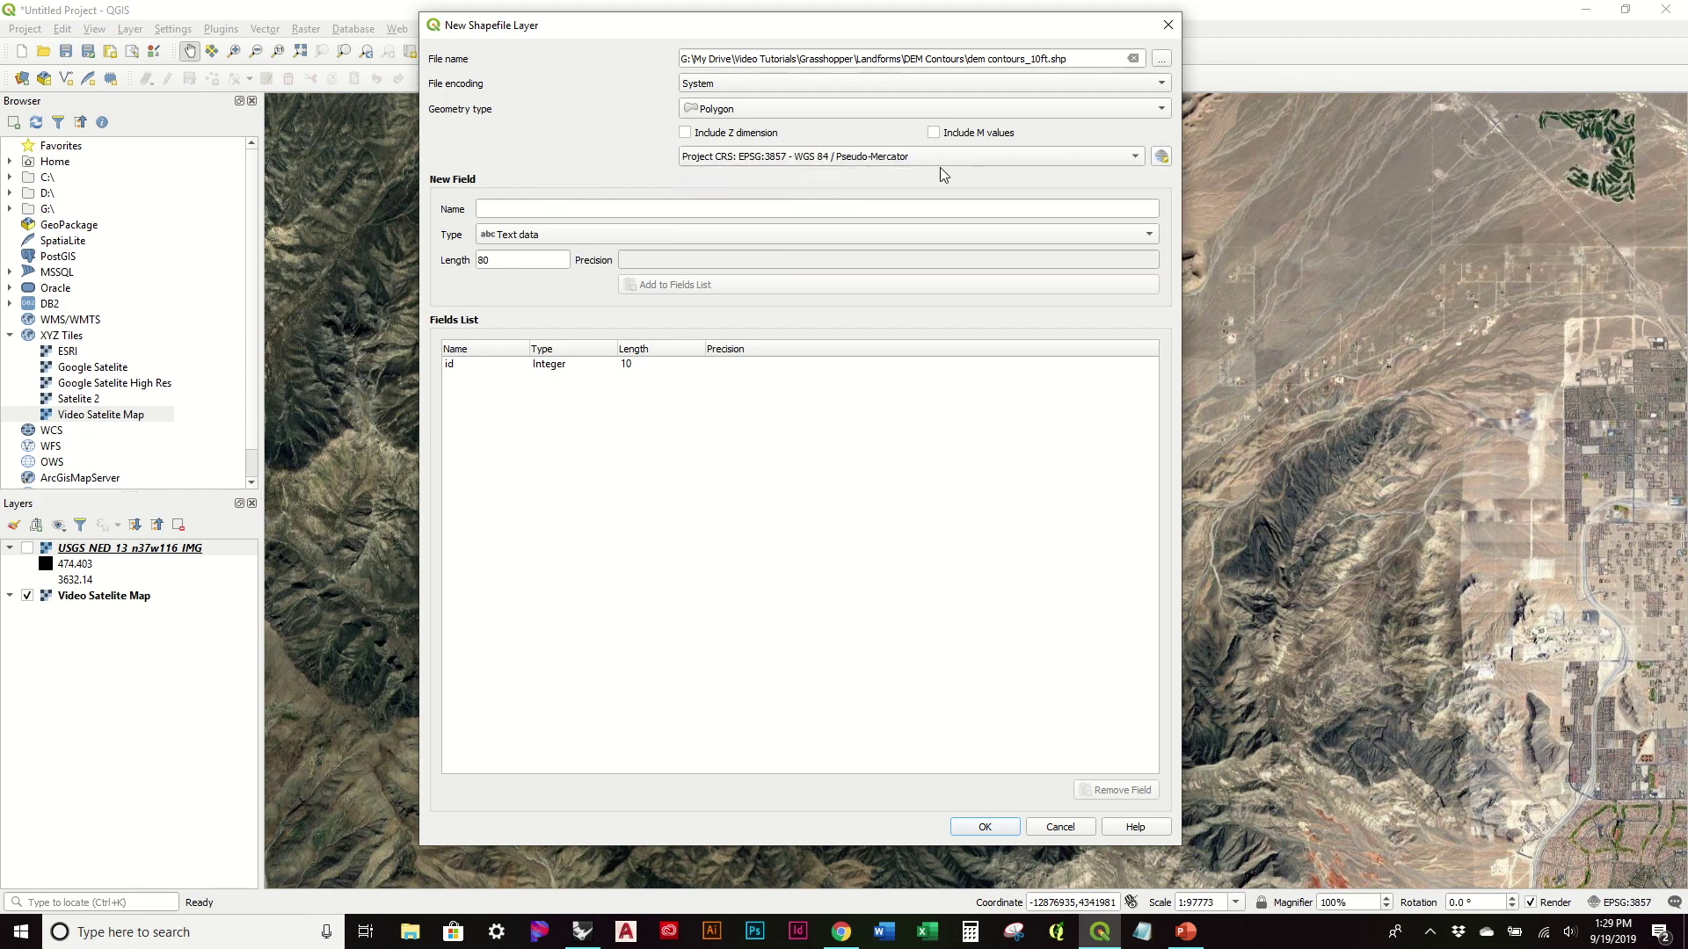
click(1011, 826)
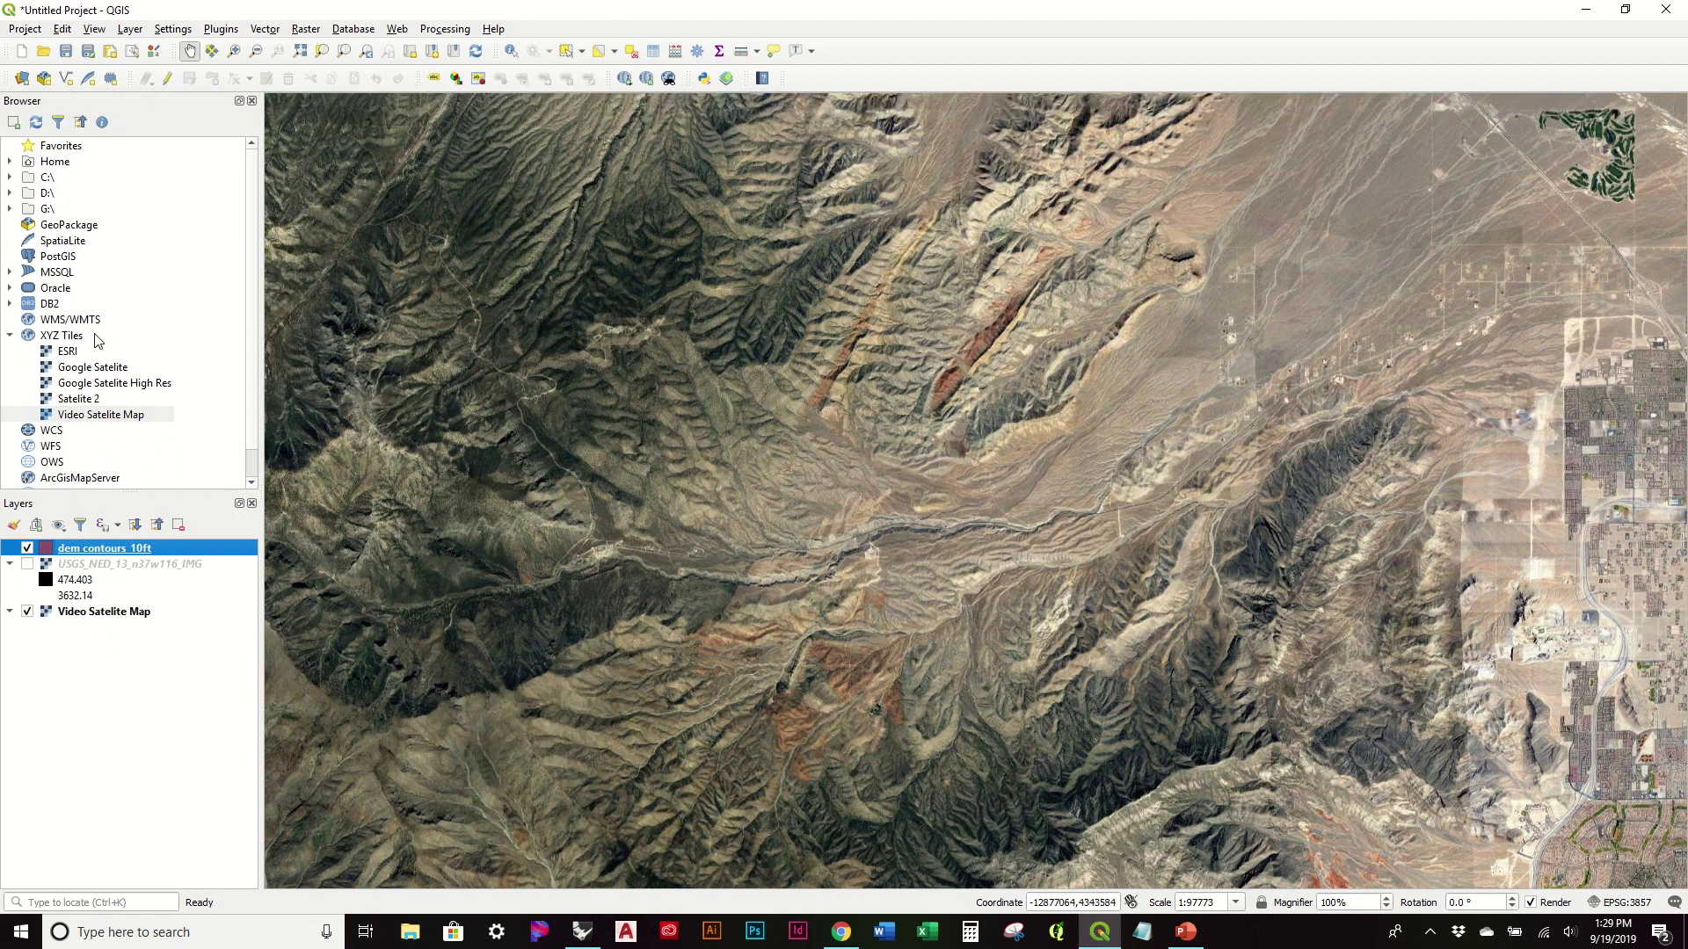
Draw a rectangle from extent over the canyon area in the dem contours_10ft layer, leaving its id empty, and save the layer edits.
click(166, 79)
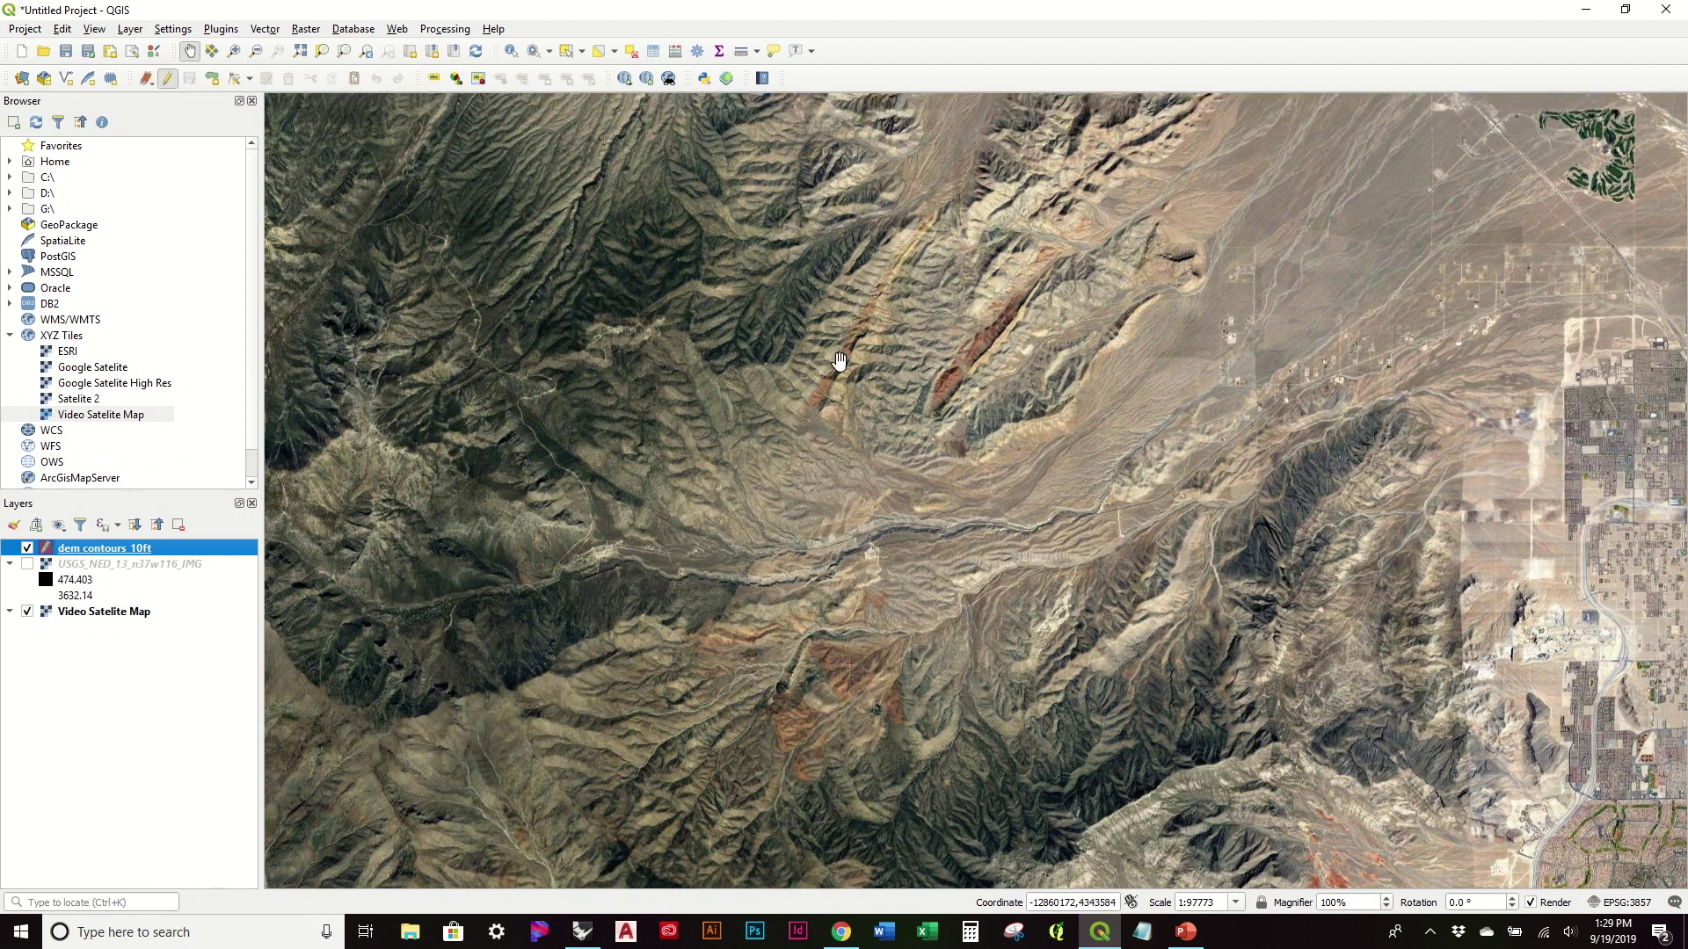
click(63, 29)
mouse_move(172, 274)
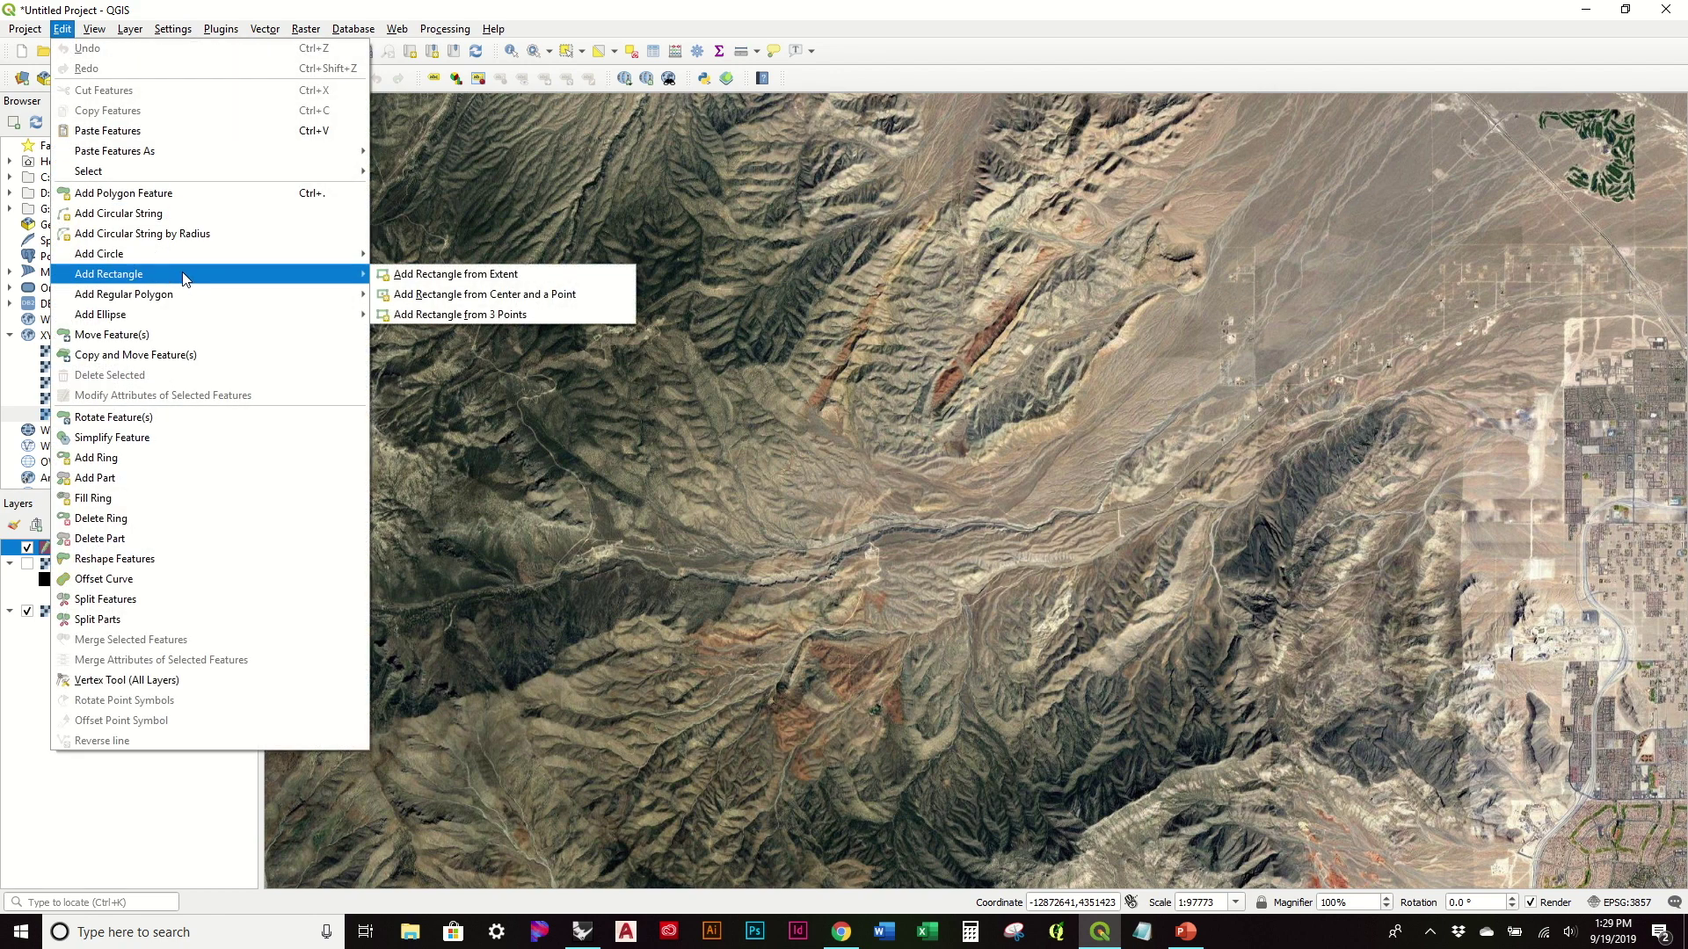
click(422, 278)
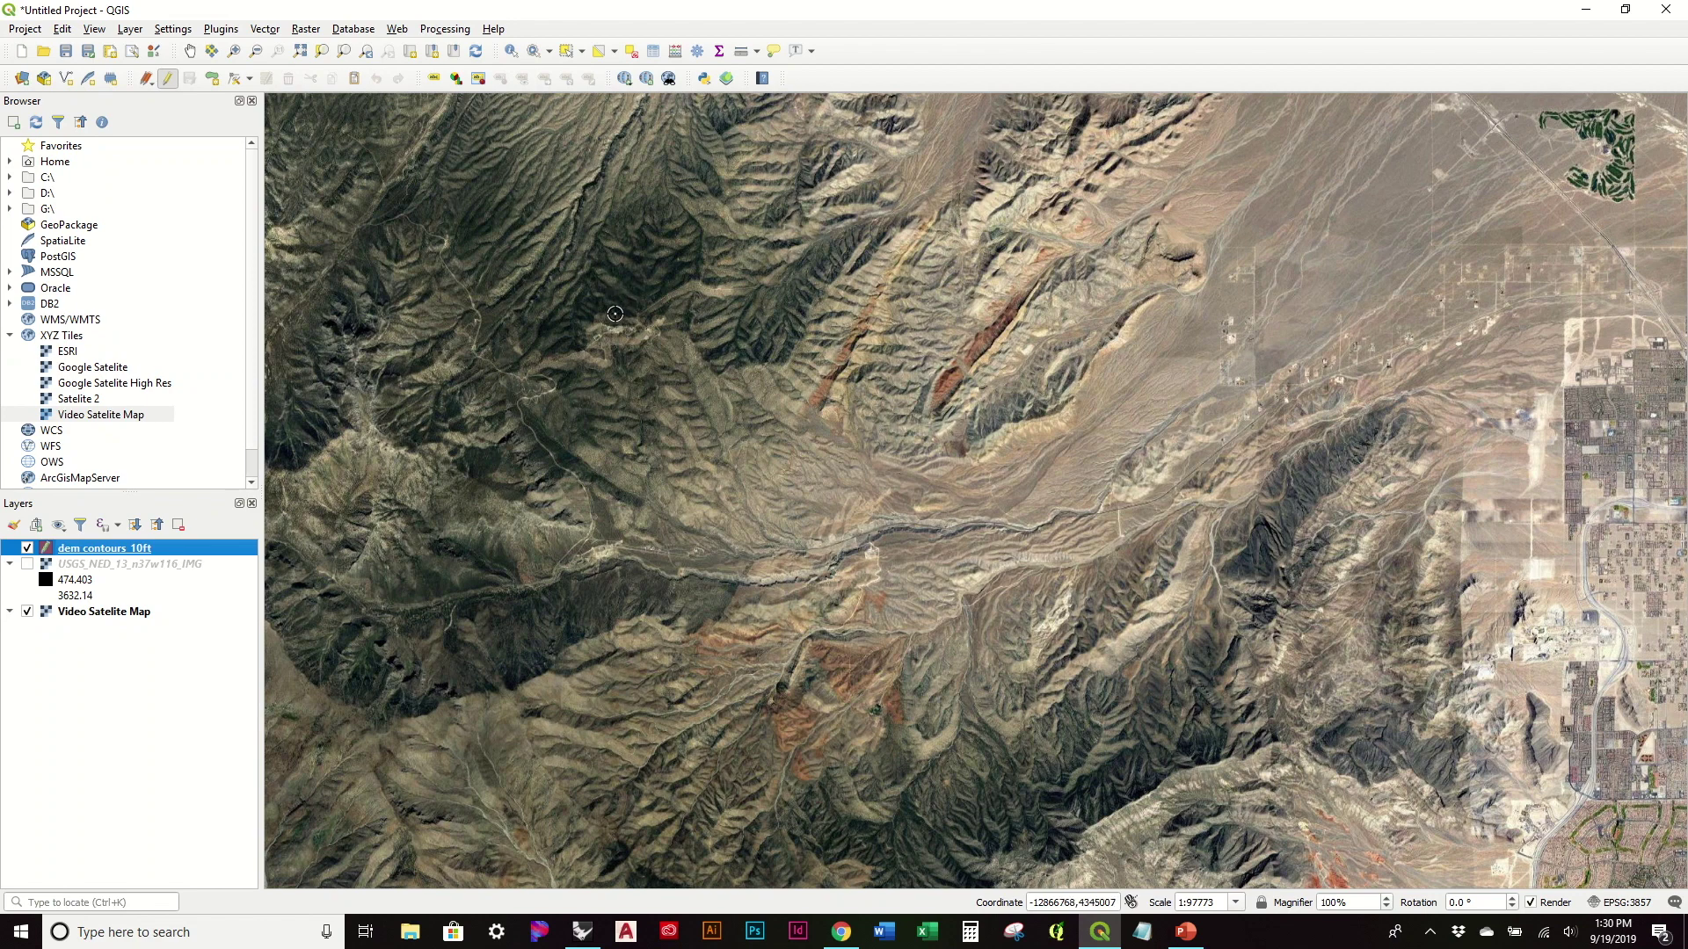
drag(609, 299, 1042, 739)
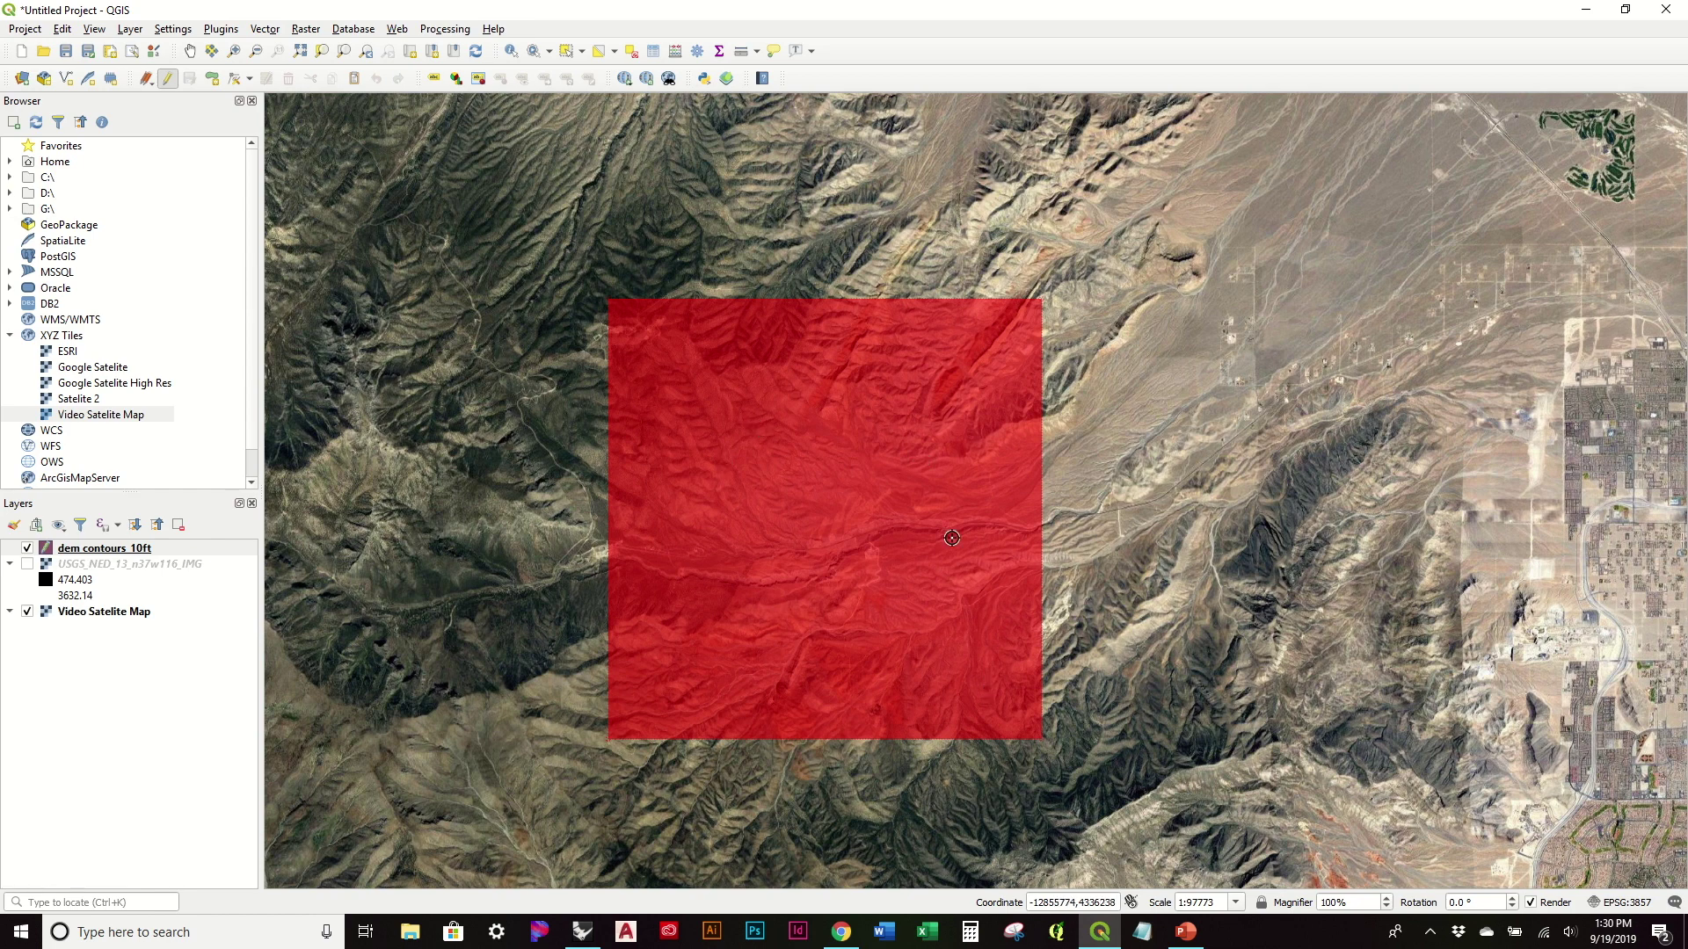
right_click(789, 430)
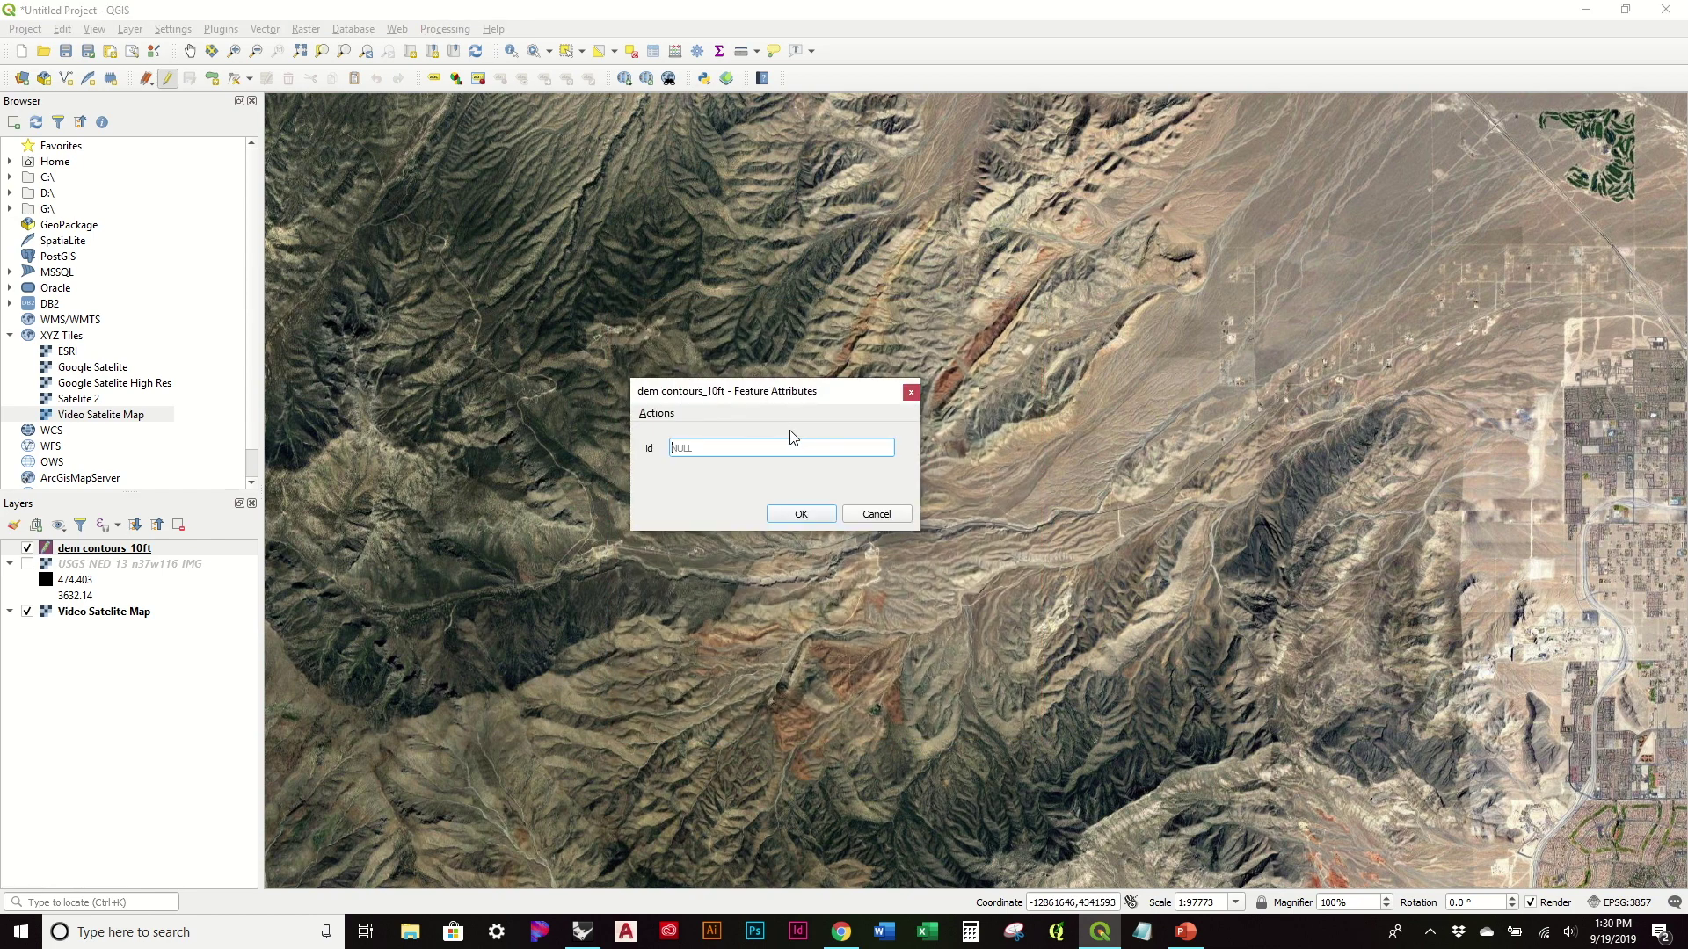
click(822, 515)
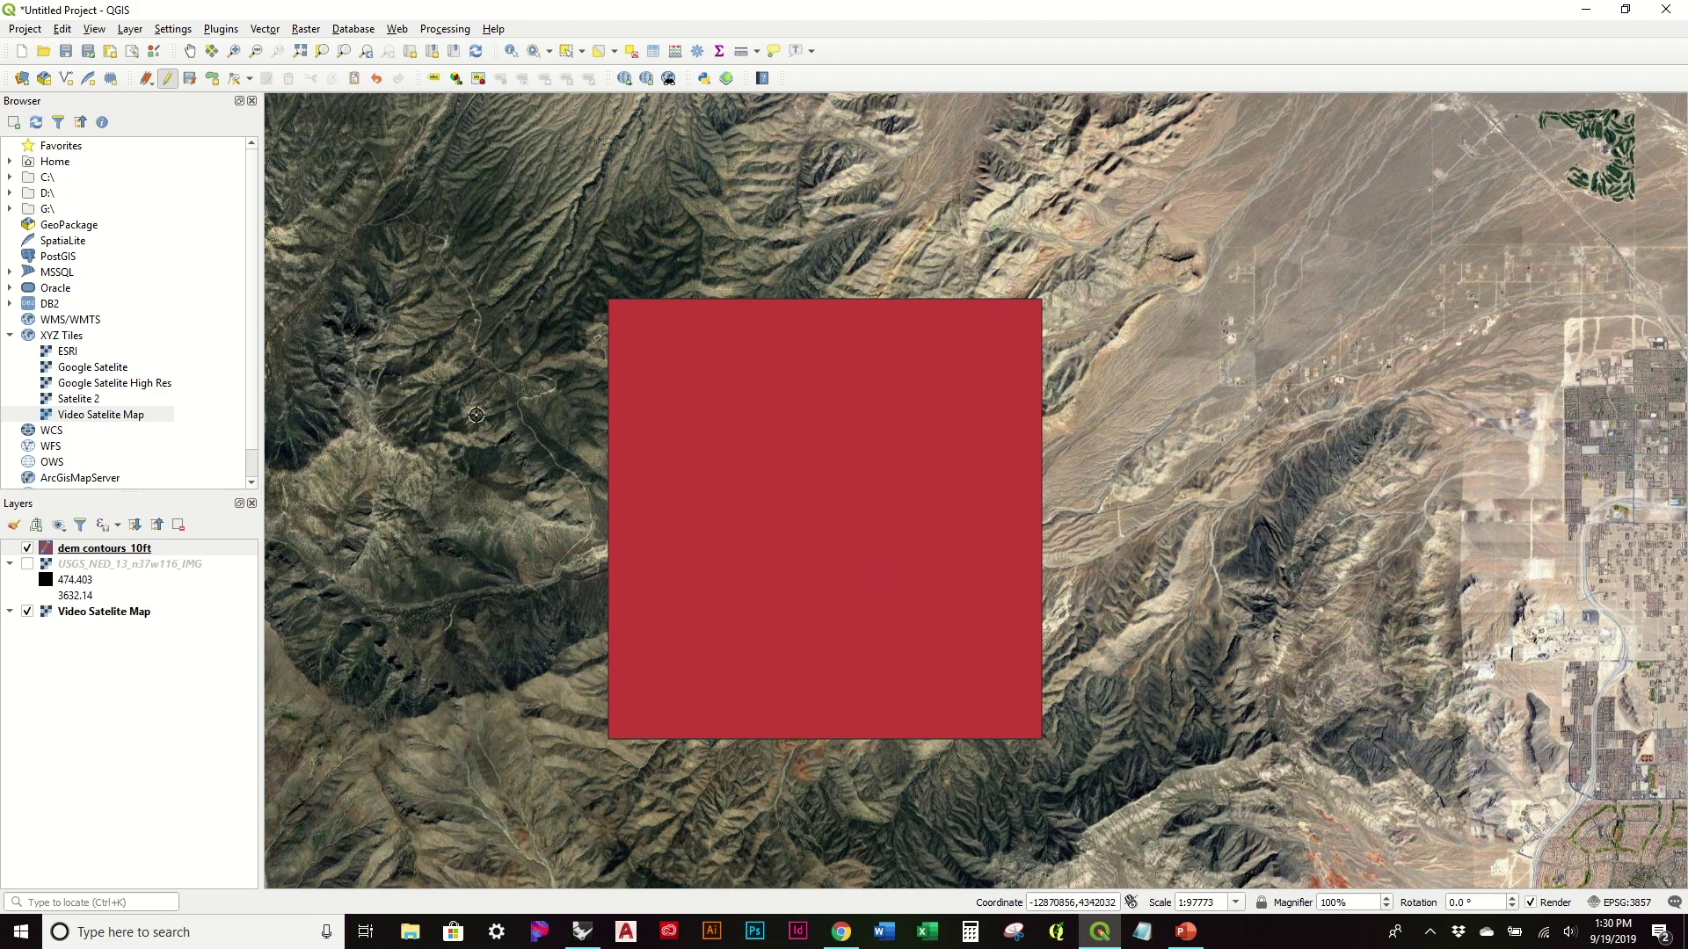
click(167, 79)
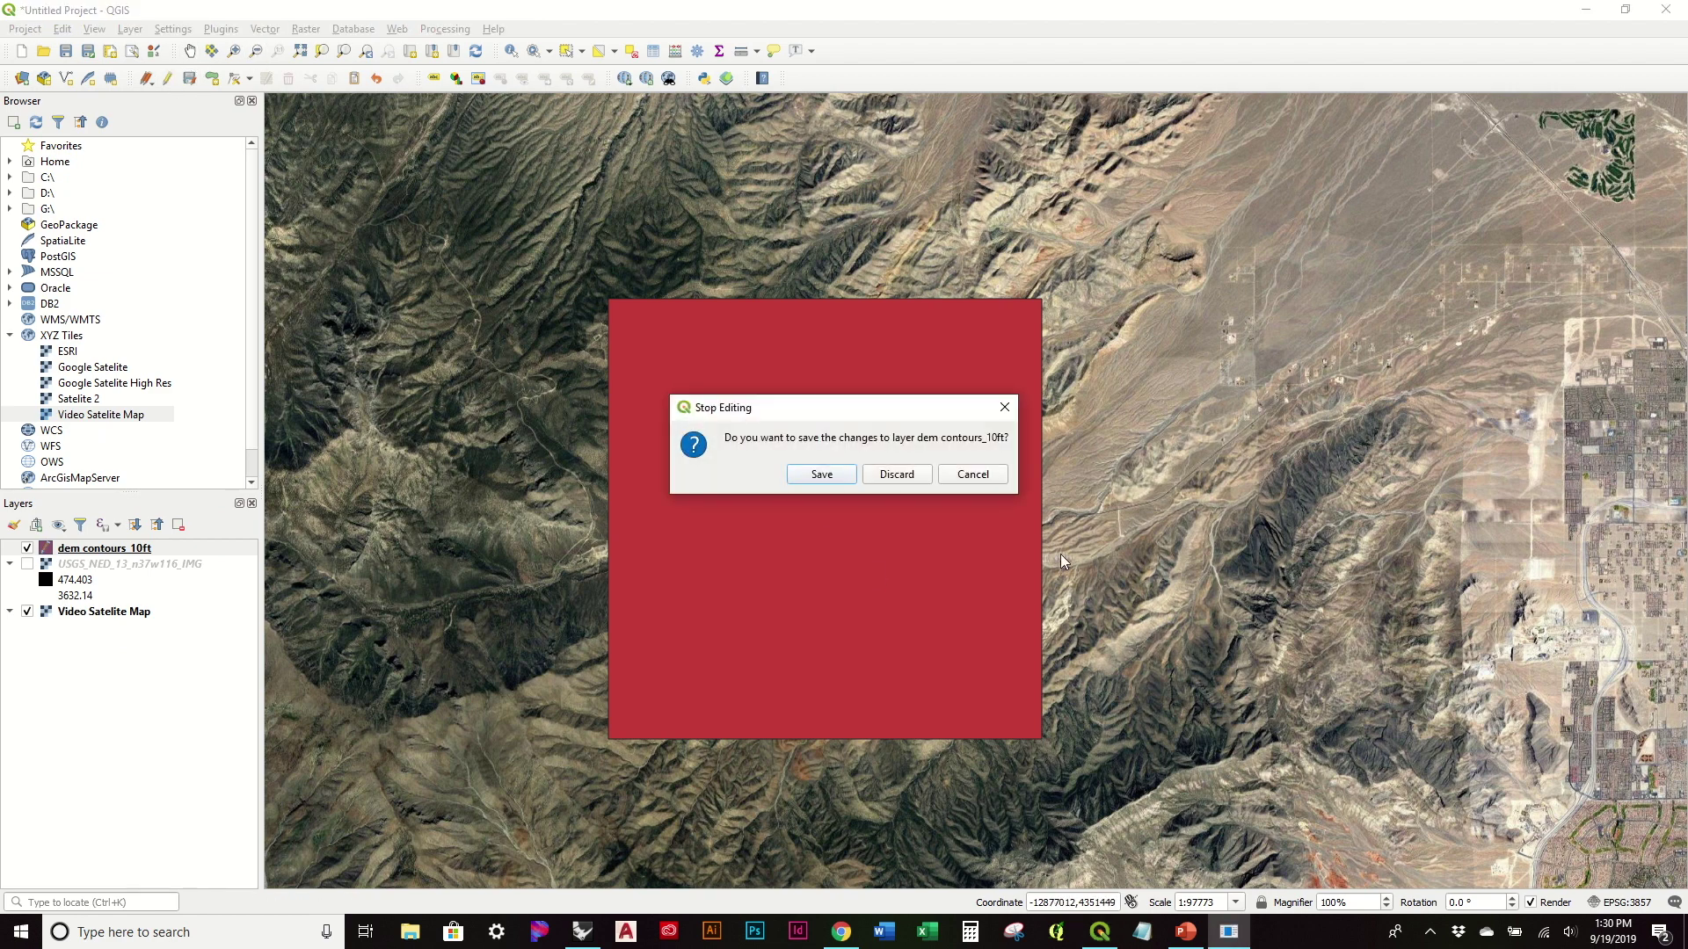
click(822, 475)
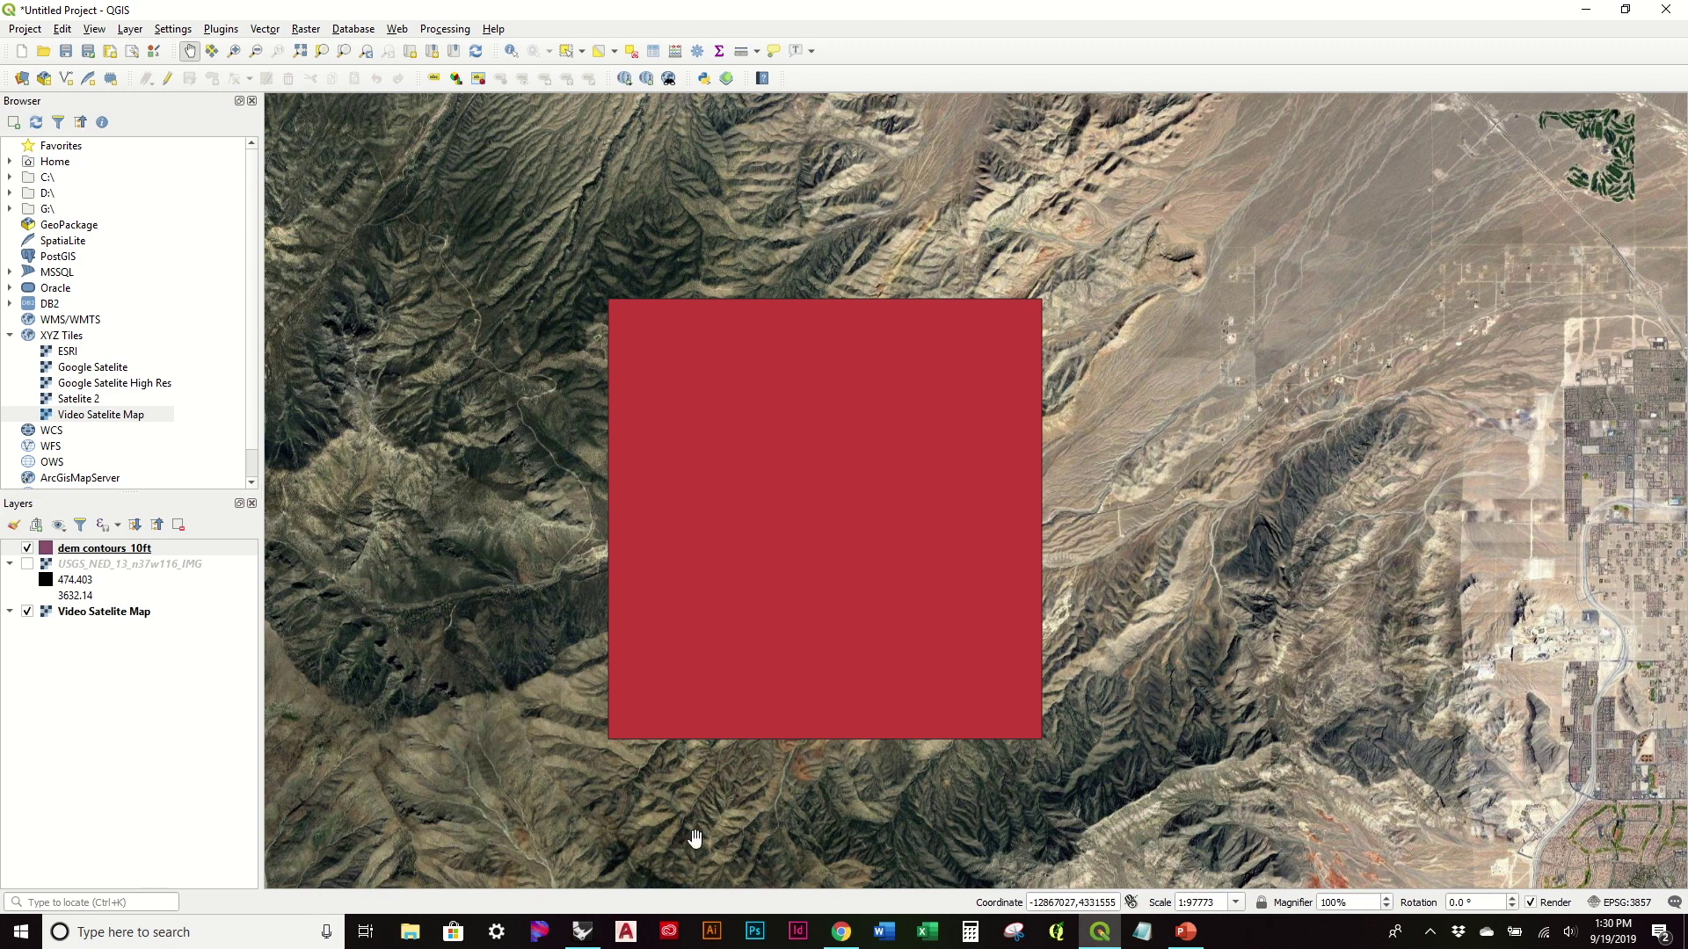
Check the clipping rectangle against the USGS elevation raster and leave both layers hidden over the satellite map.
click(27, 565)
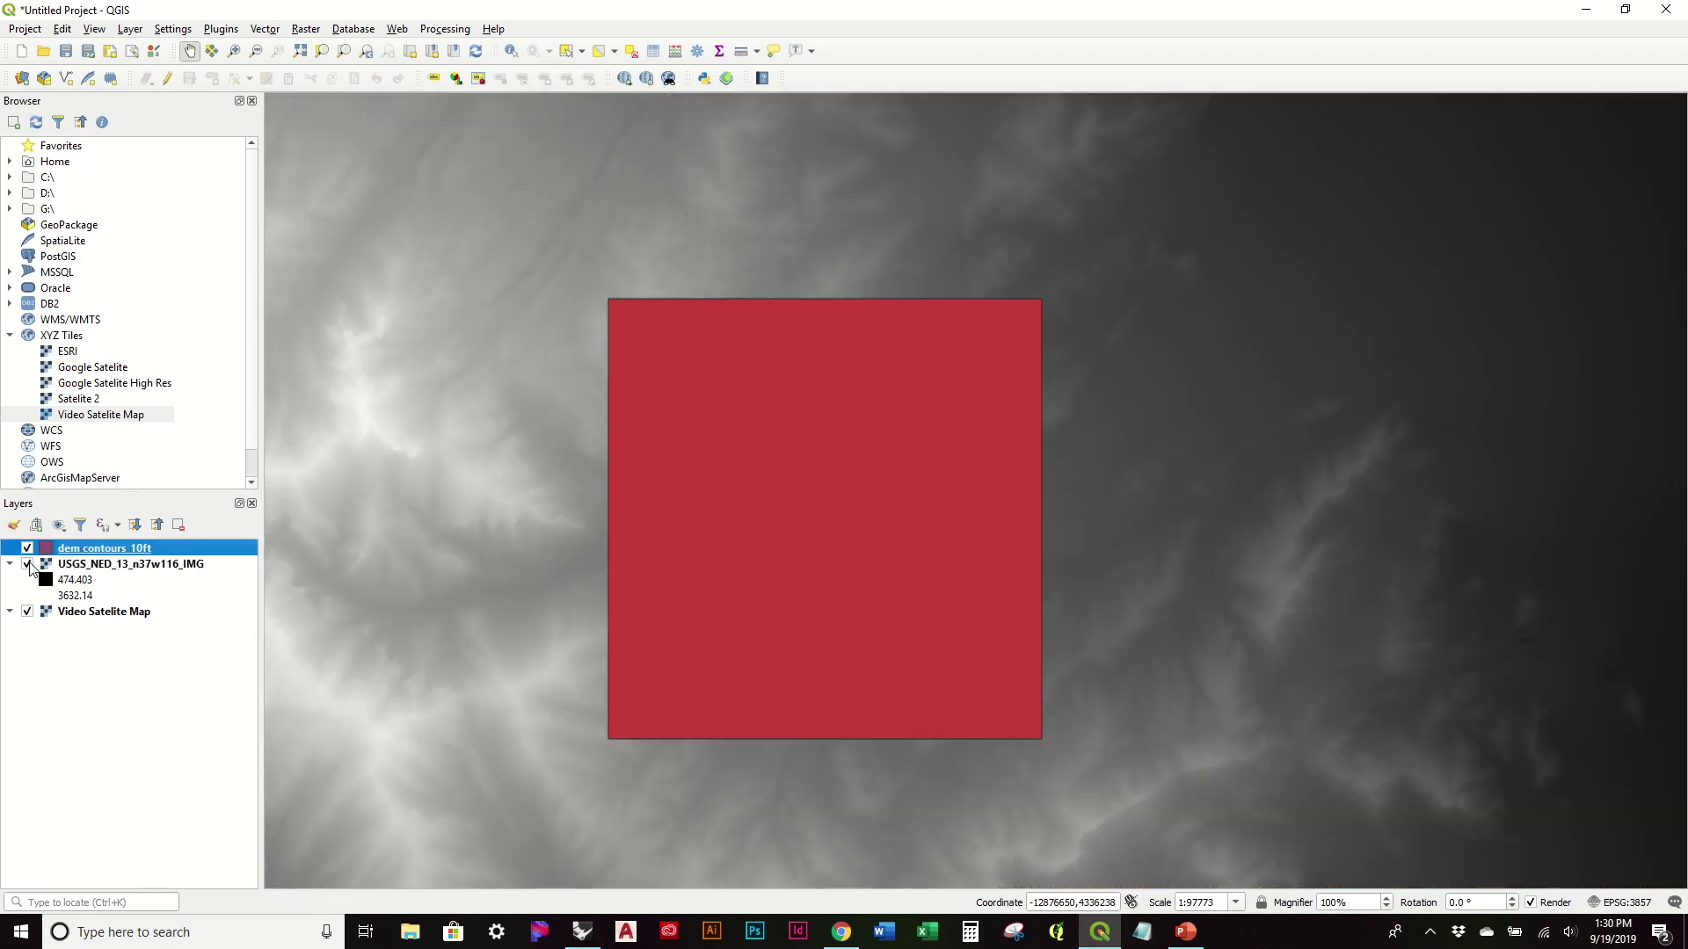
click(28, 564)
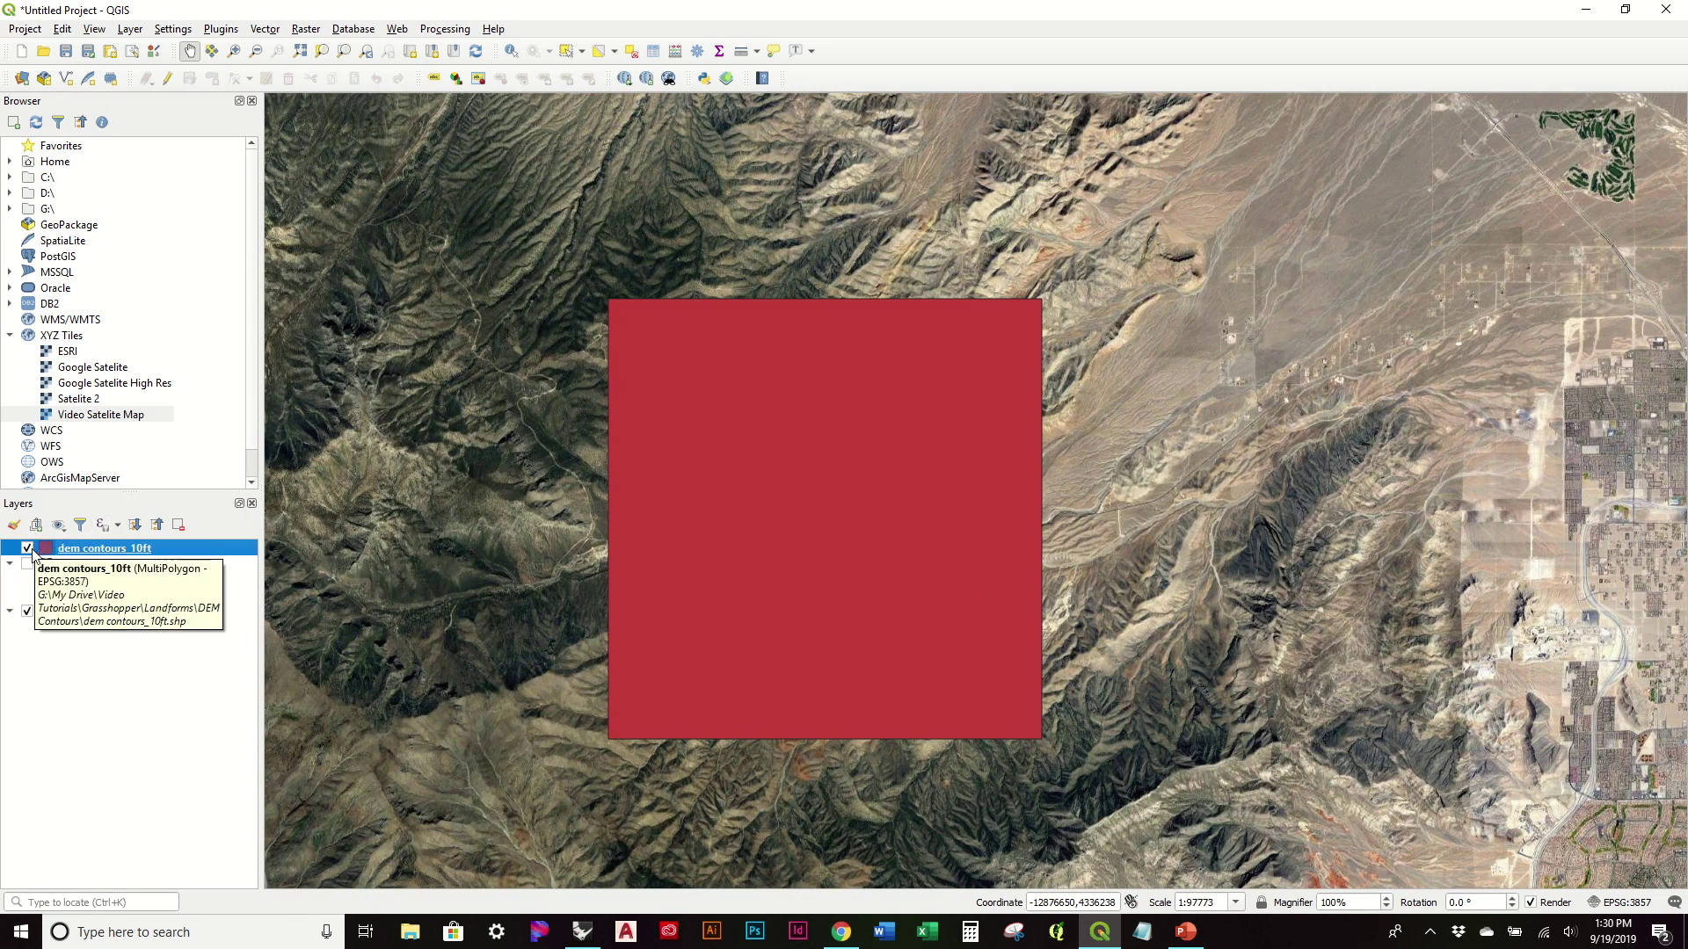
click(28, 547)
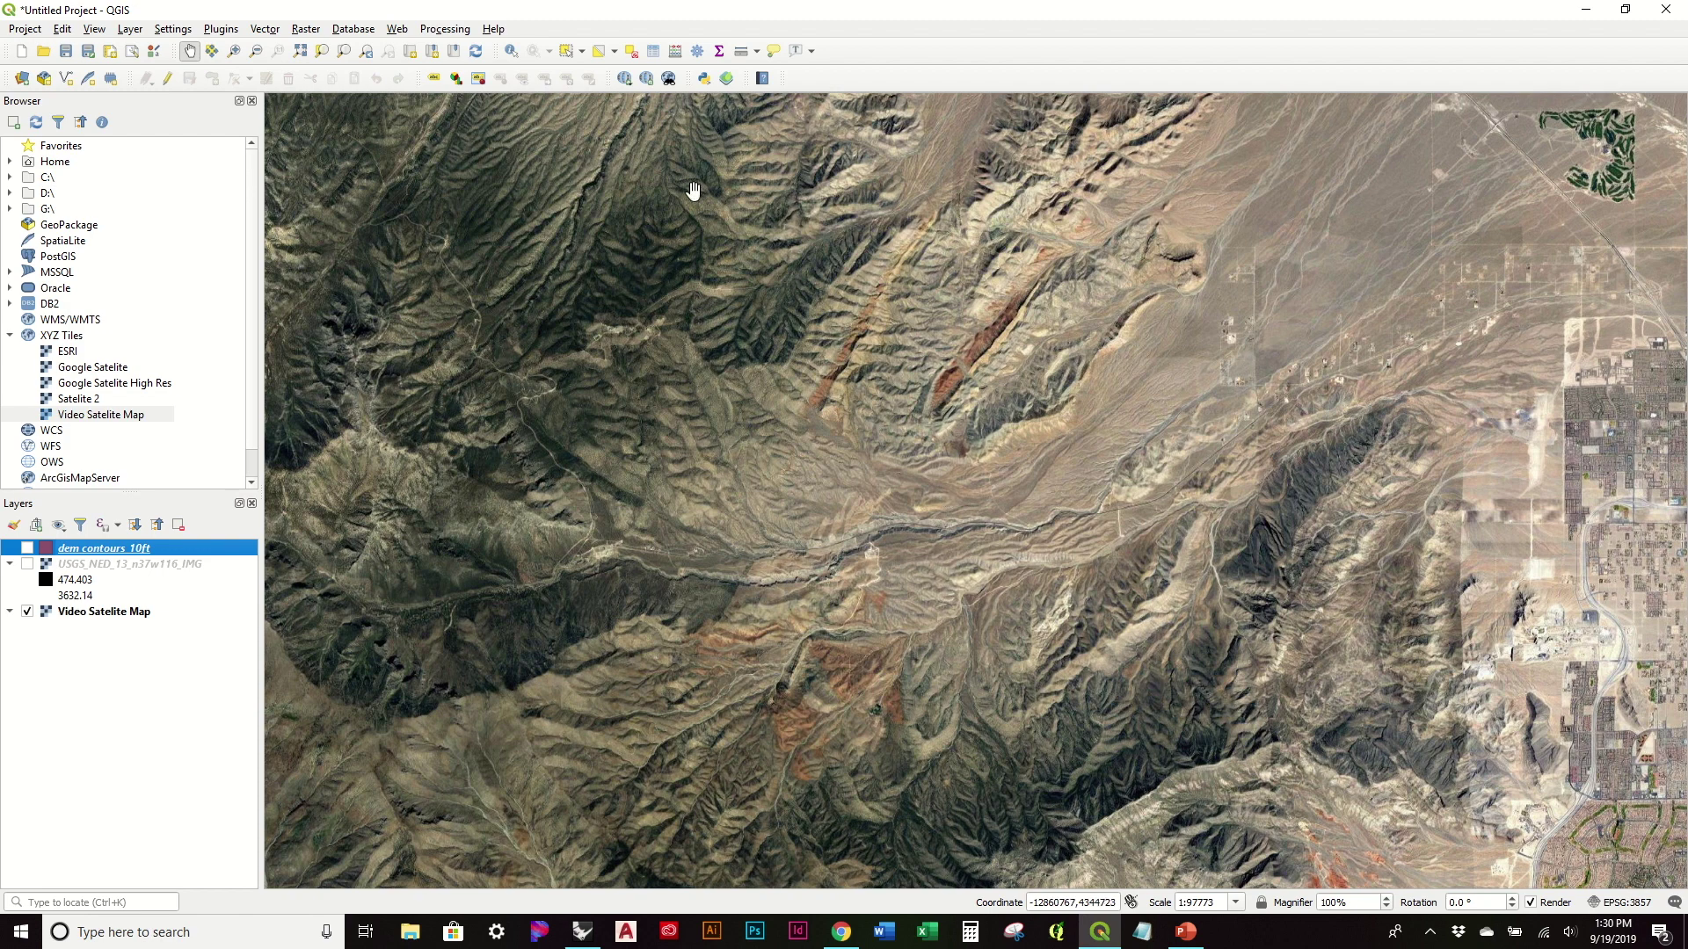
Clip the USGS_NED_13_n37w116_IMG raster using dem contours_10ft as the mask layer, saving to a temporary file.
click(307, 29)
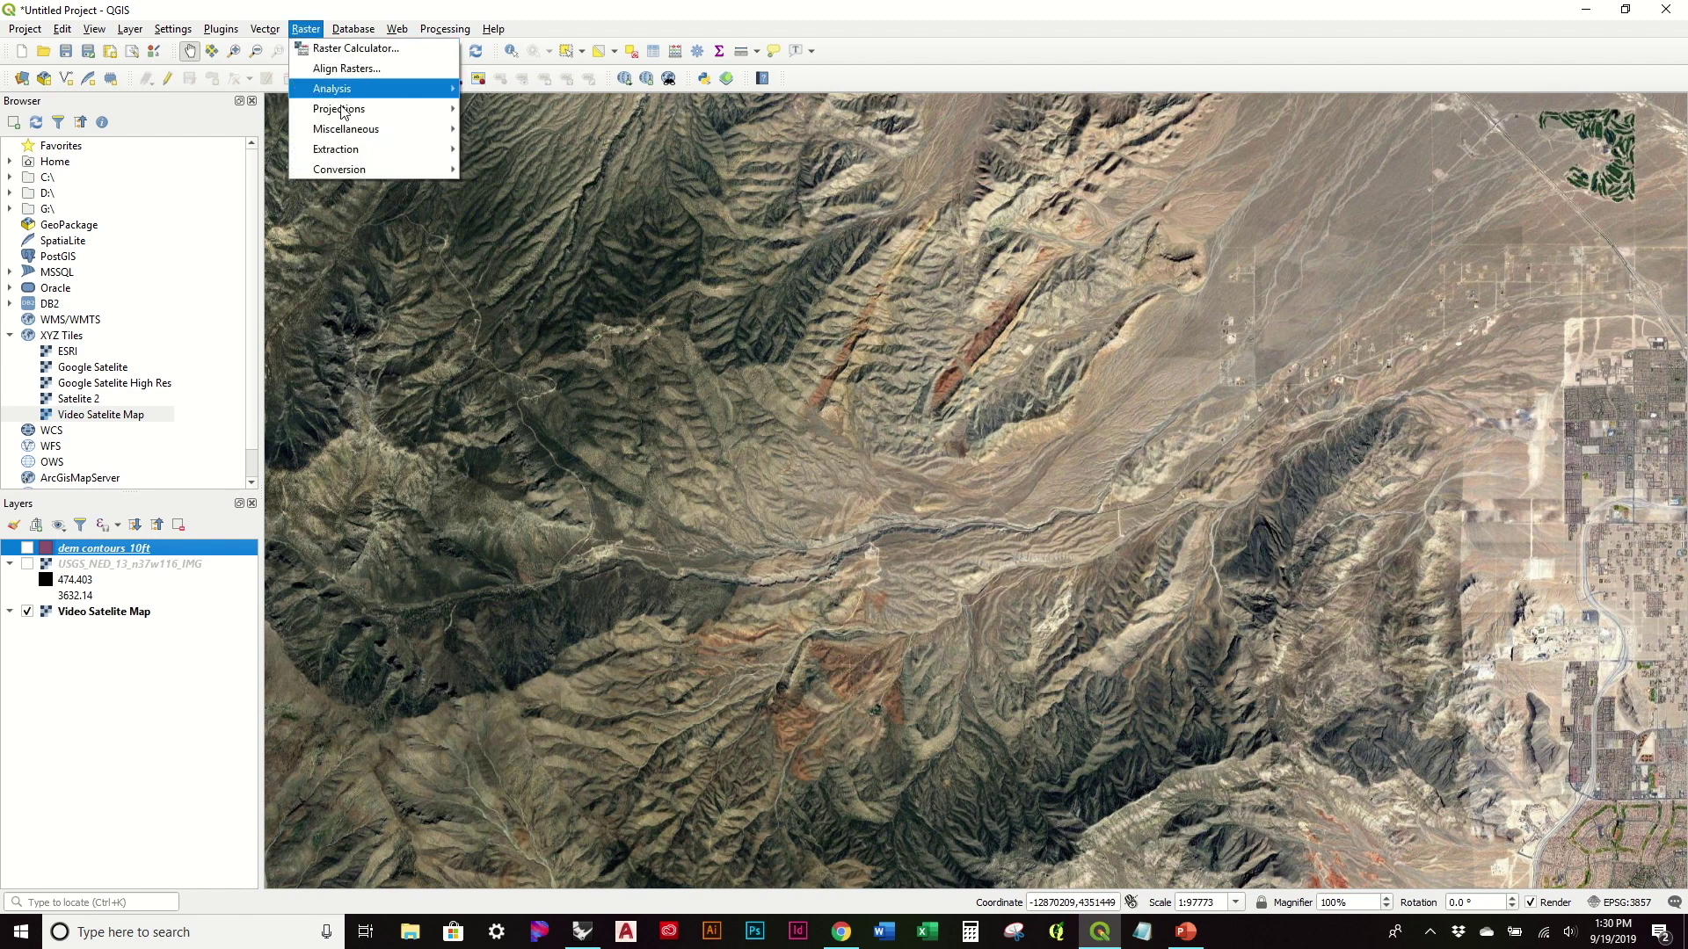
mouse_move(442, 157)
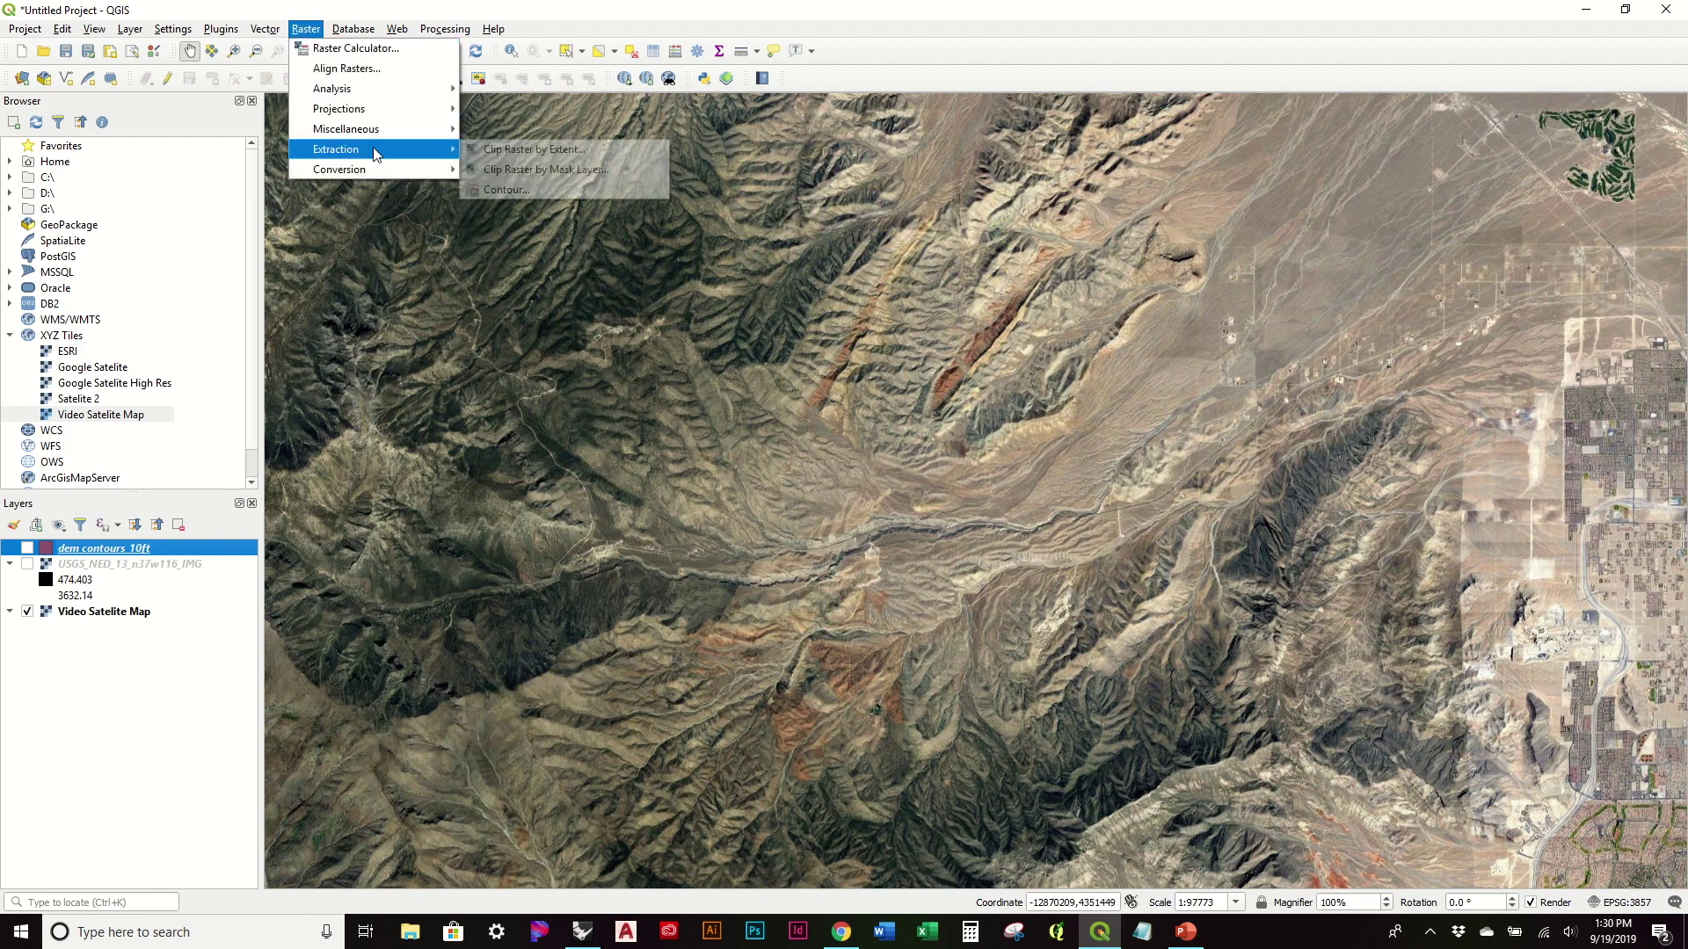
click(604, 170)
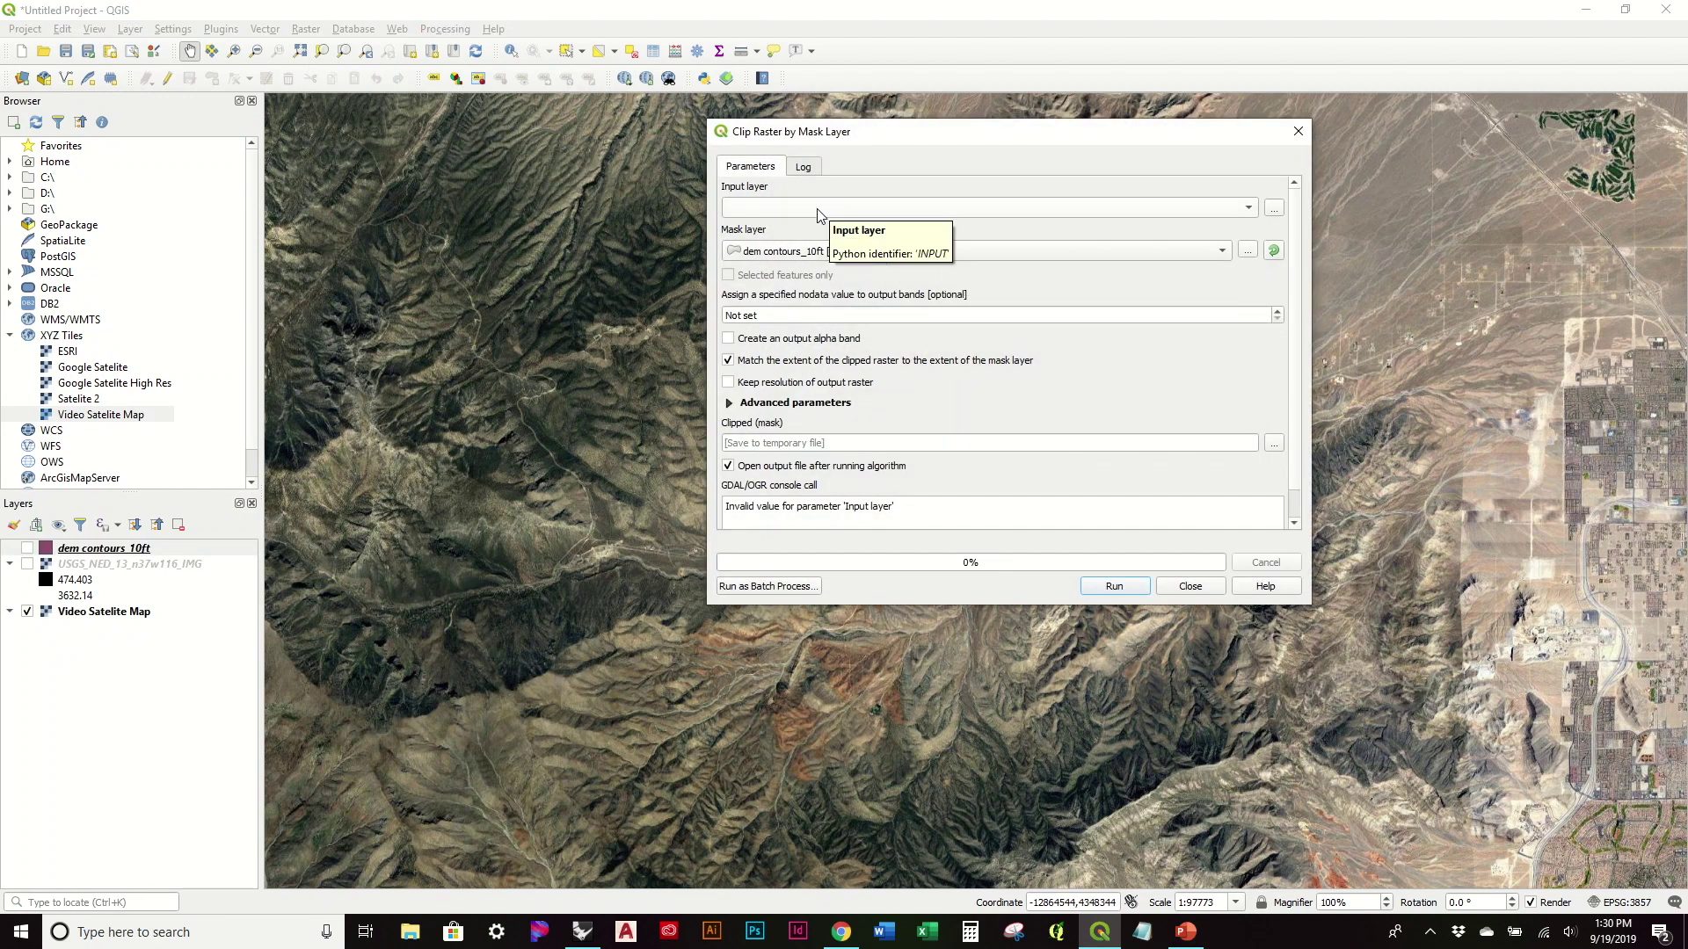
click(876, 209)
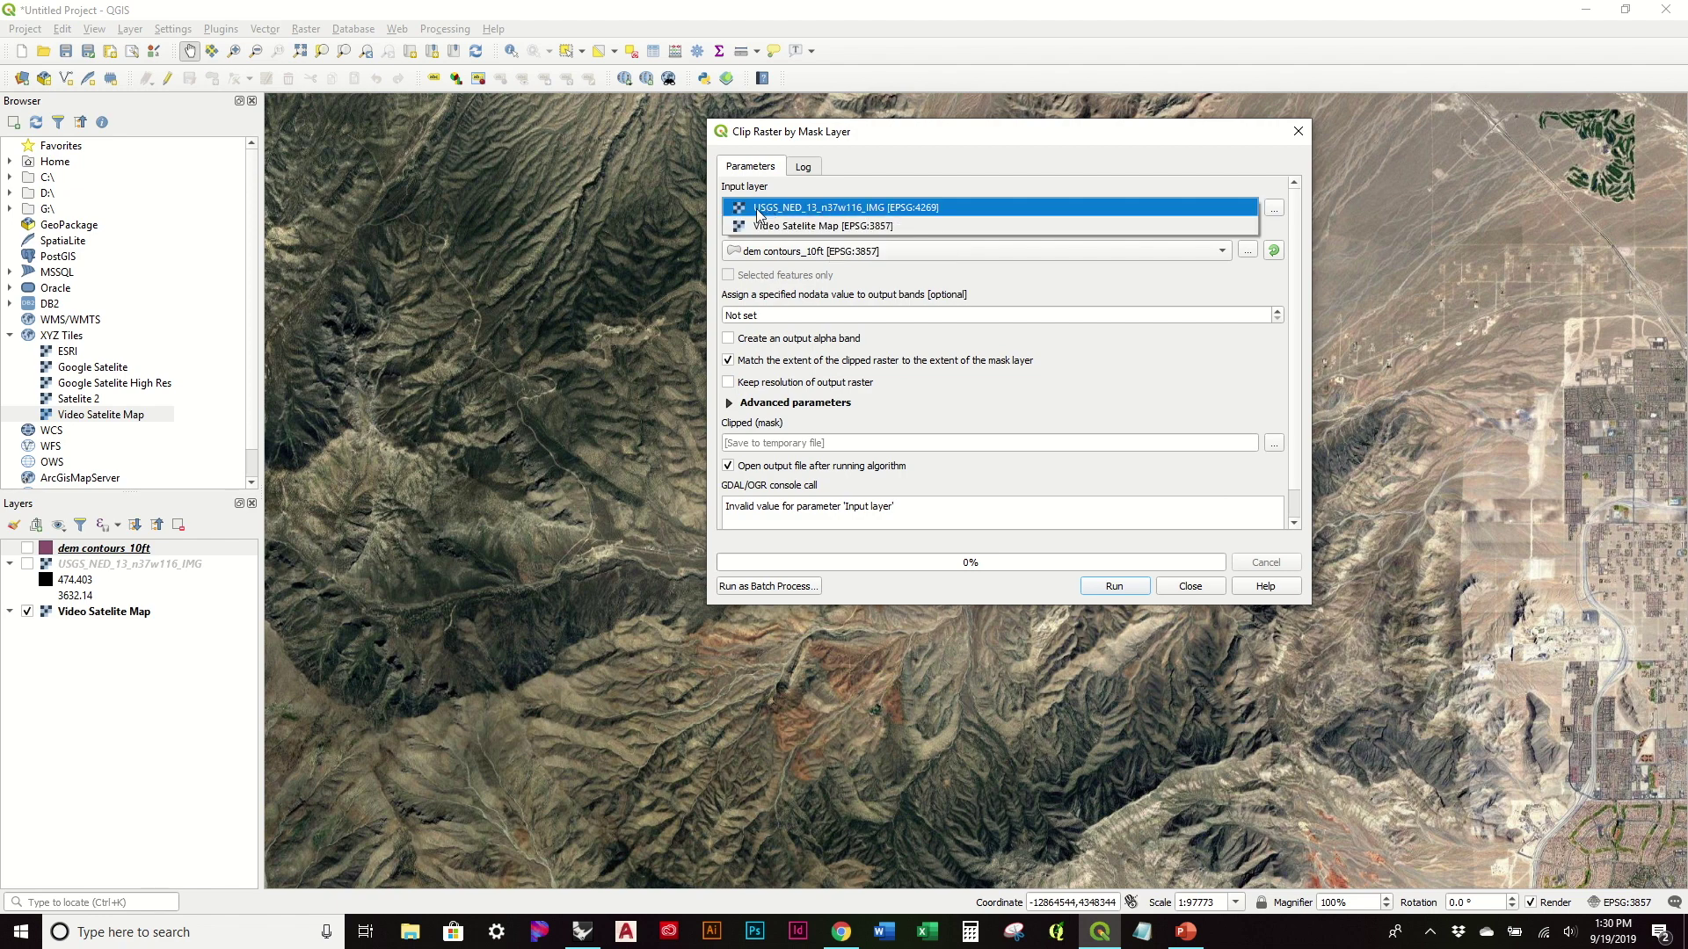
click(810, 208)
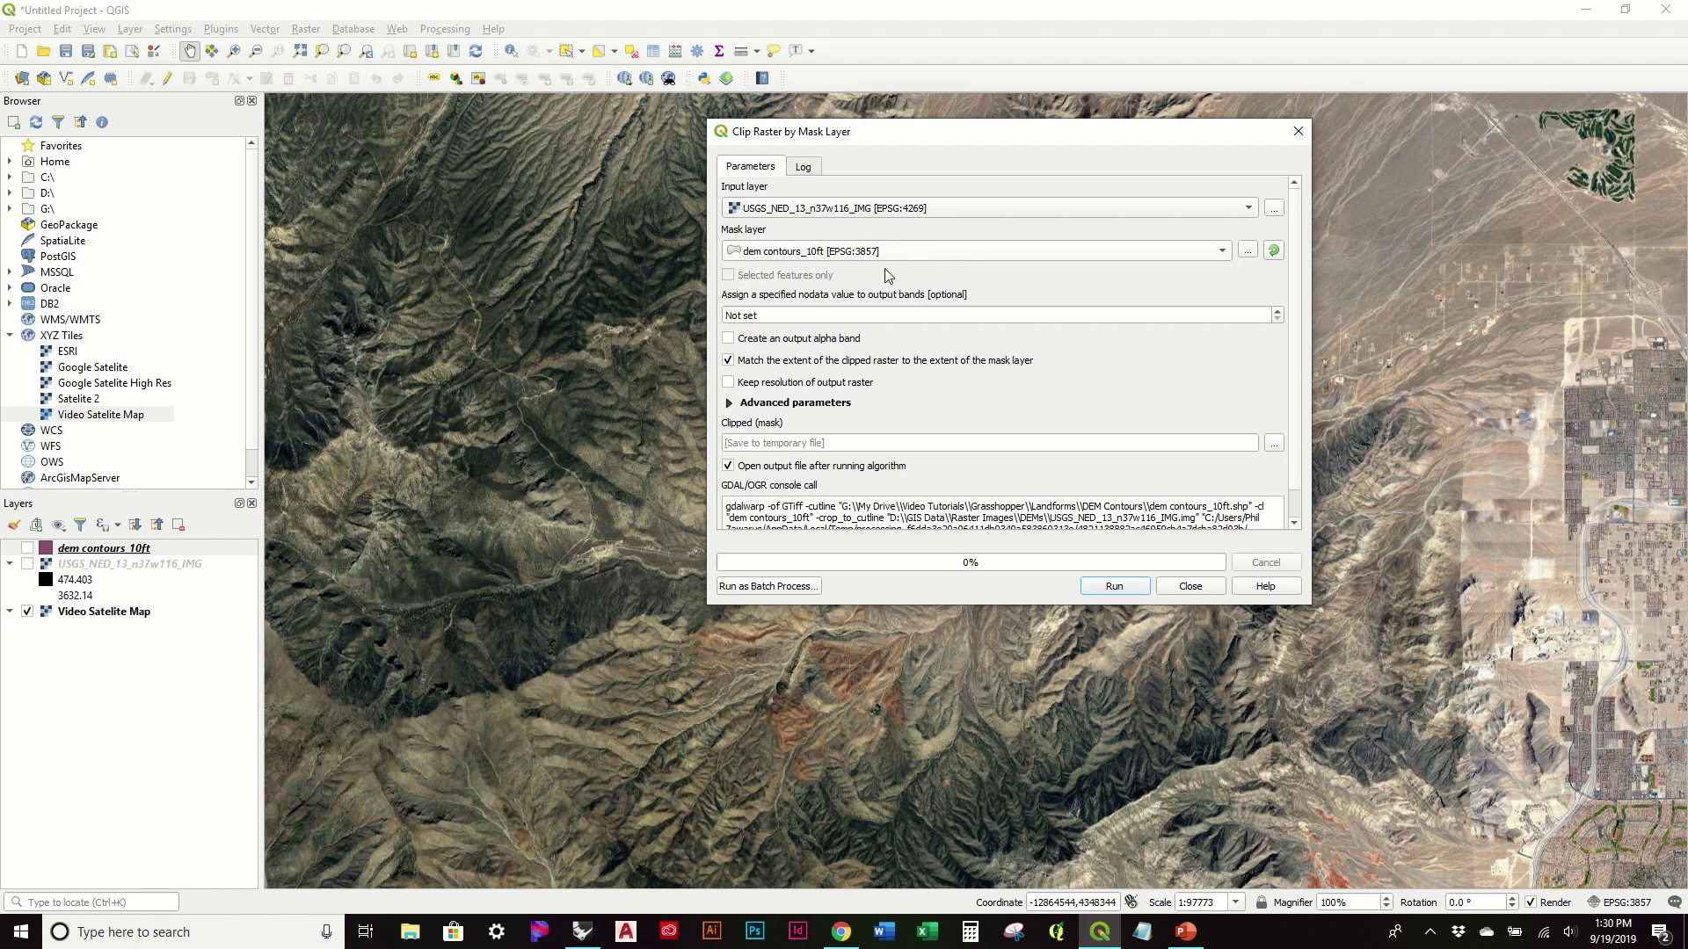
click(1131, 588)
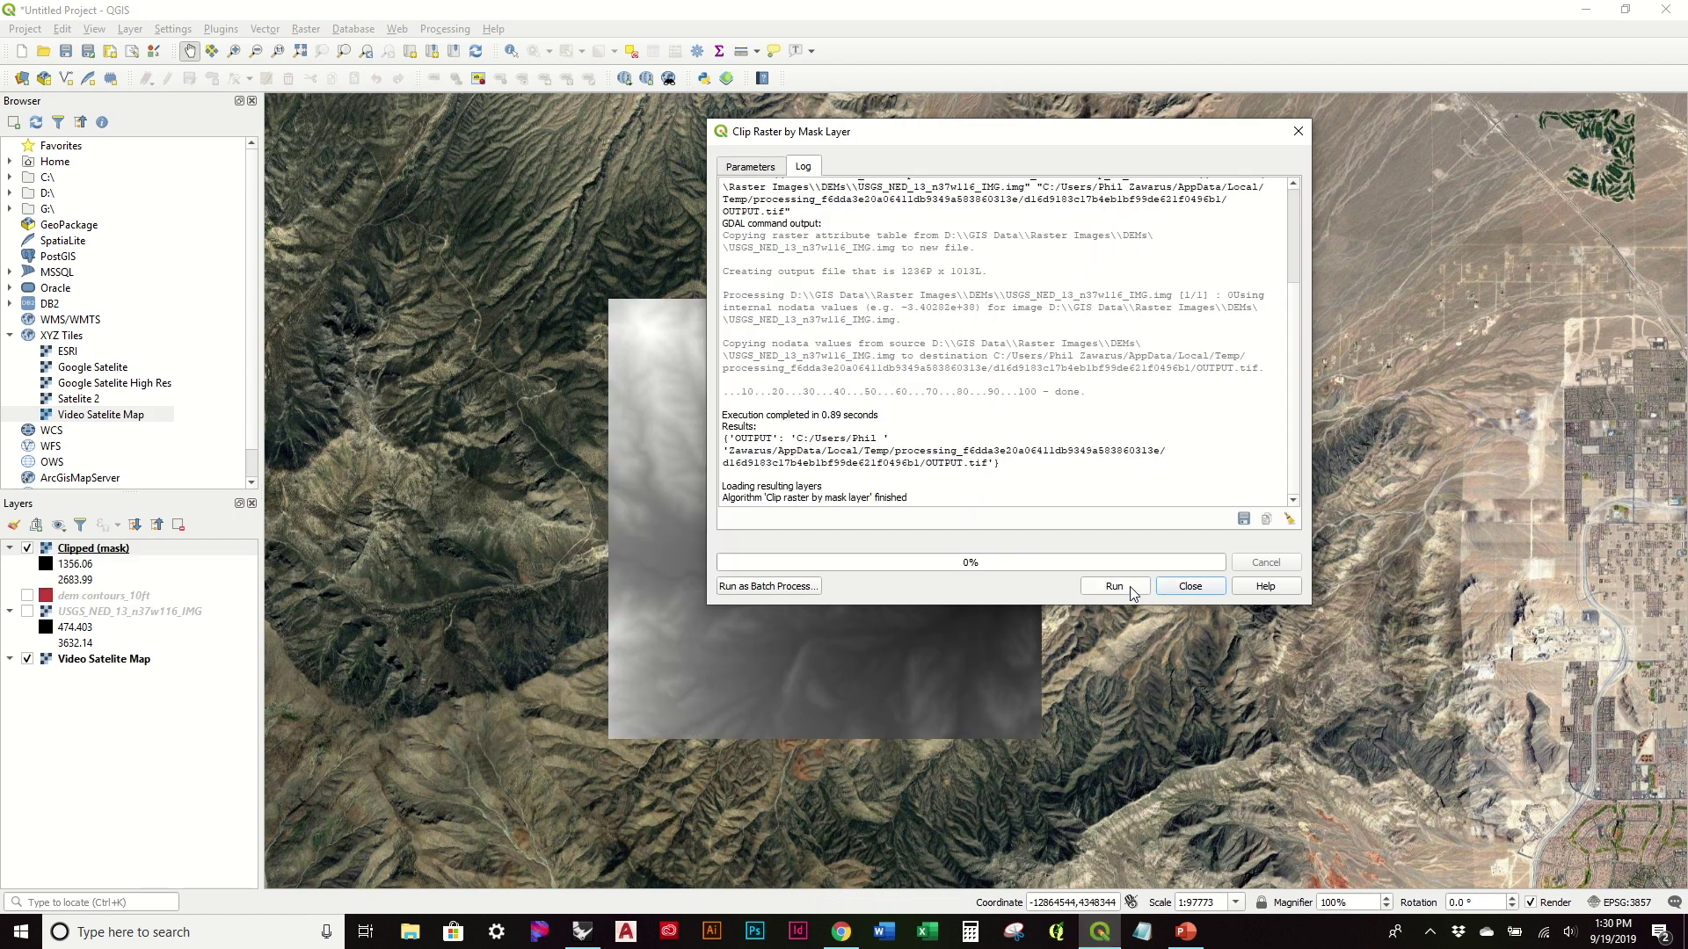
click(1200, 587)
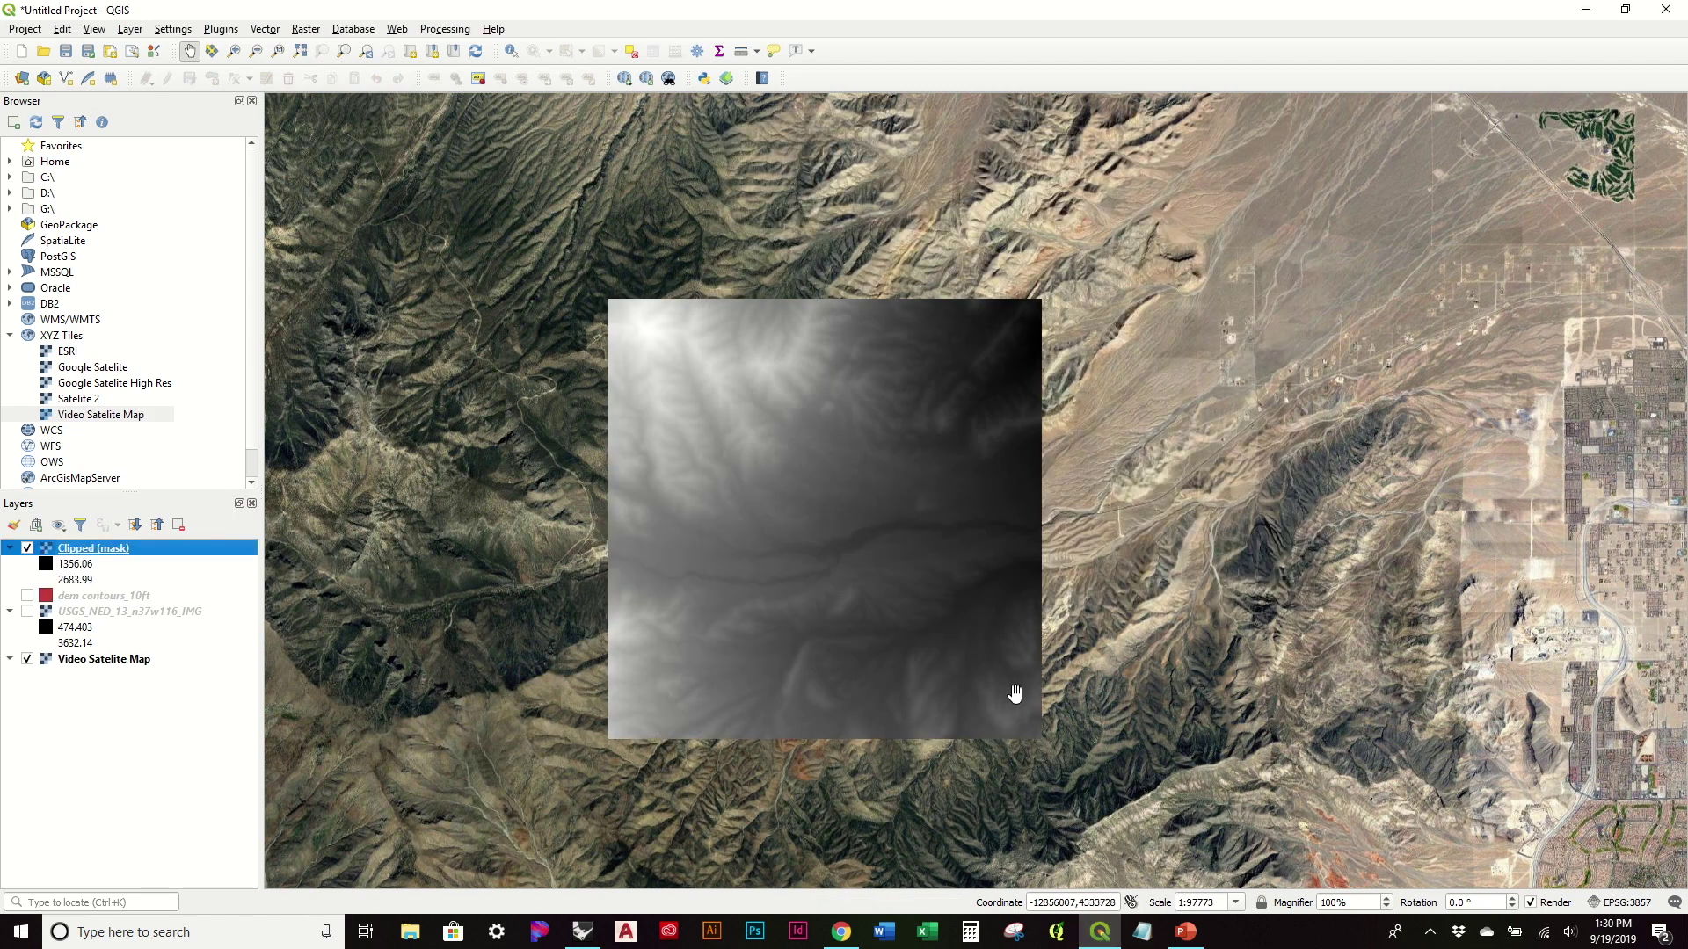
Compare the clipped raster with the full elevation raster and the satellite imagery by toggling their visibility.
click(27, 612)
click(27, 612)
click(27, 548)
click(27, 549)
click(27, 548)
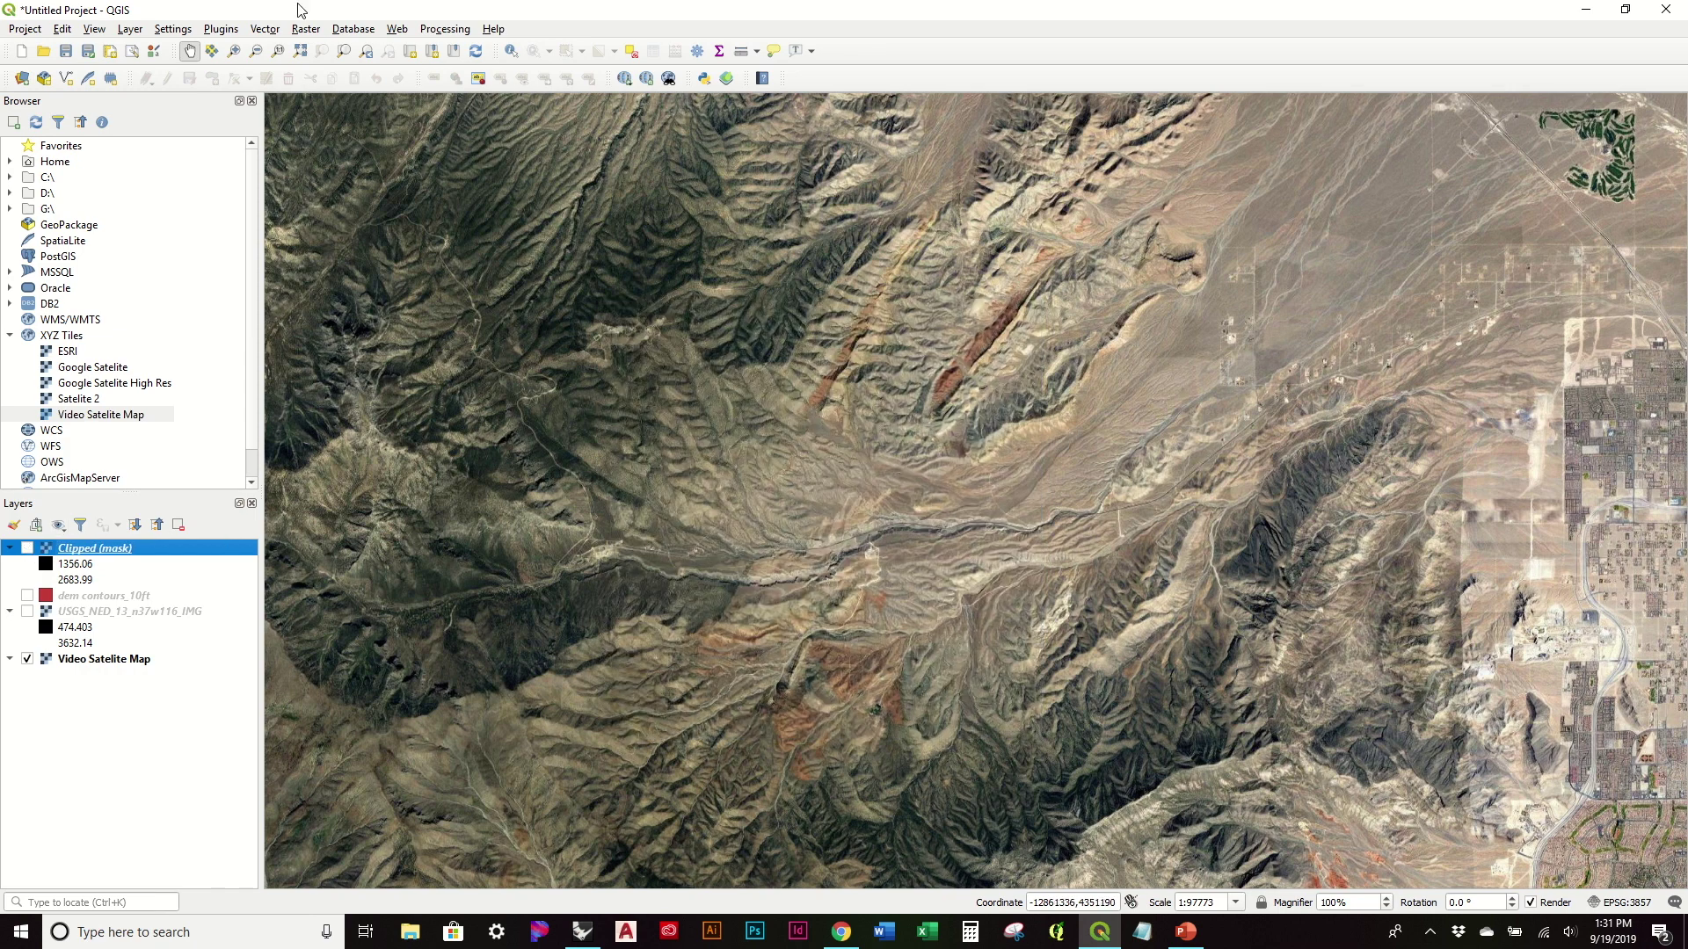
click(27, 549)
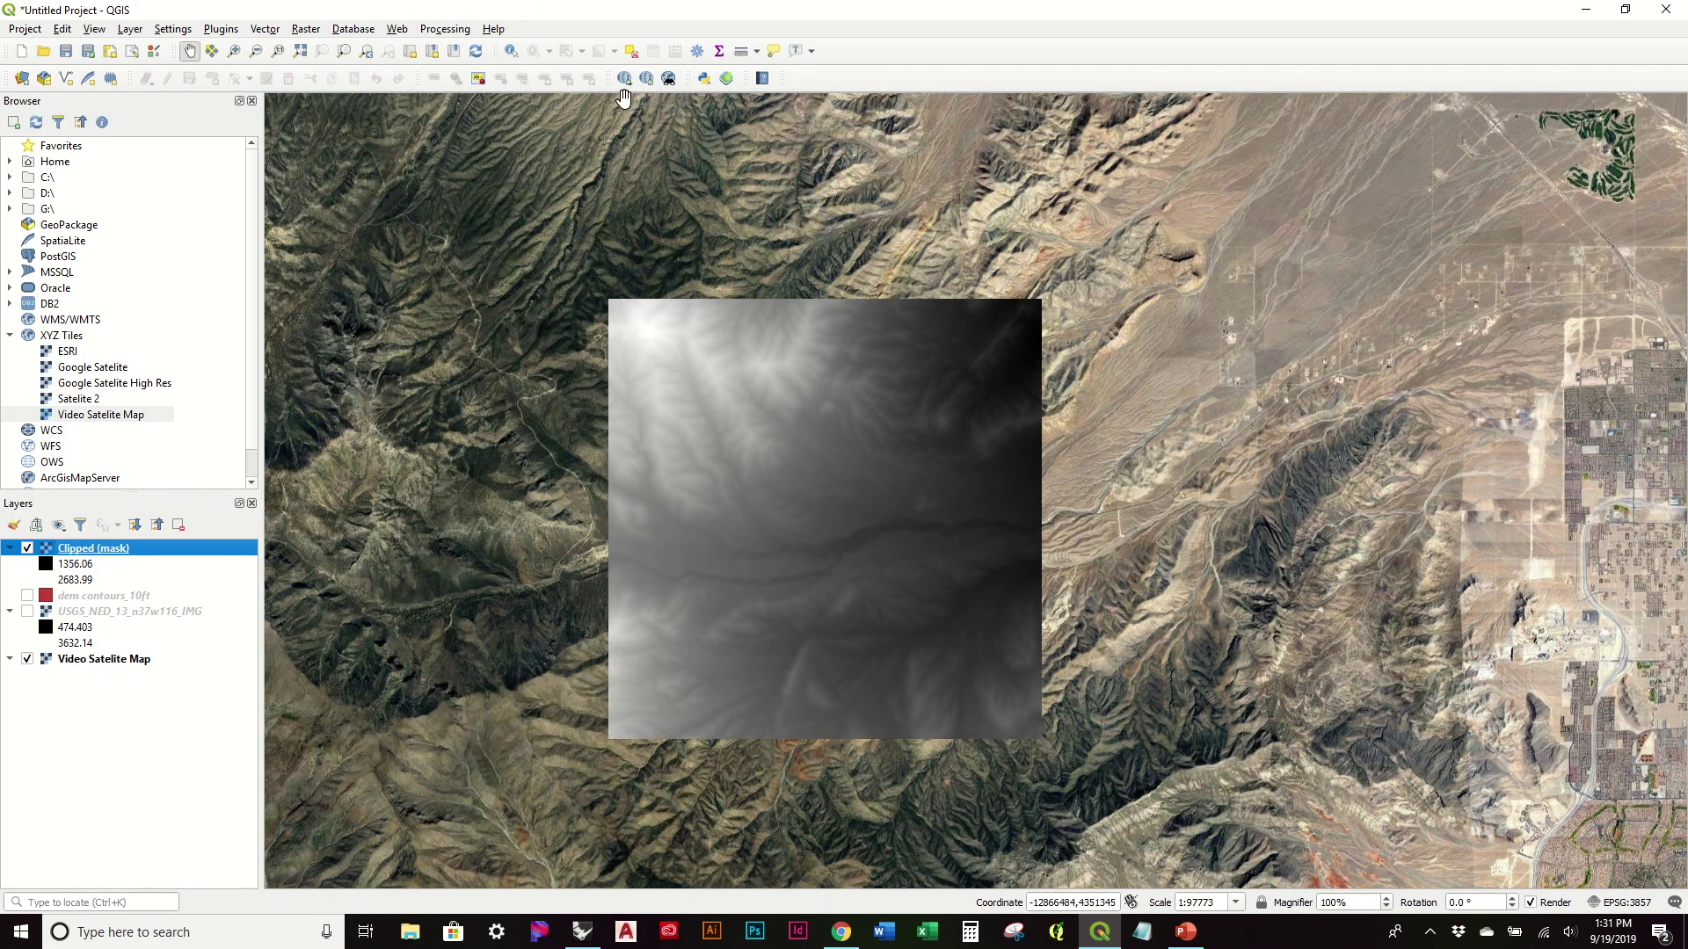
Generate contour lines from the Clipped (mask) raster with an interval of 10 and the elevation attribute ELEV.
click(306, 29)
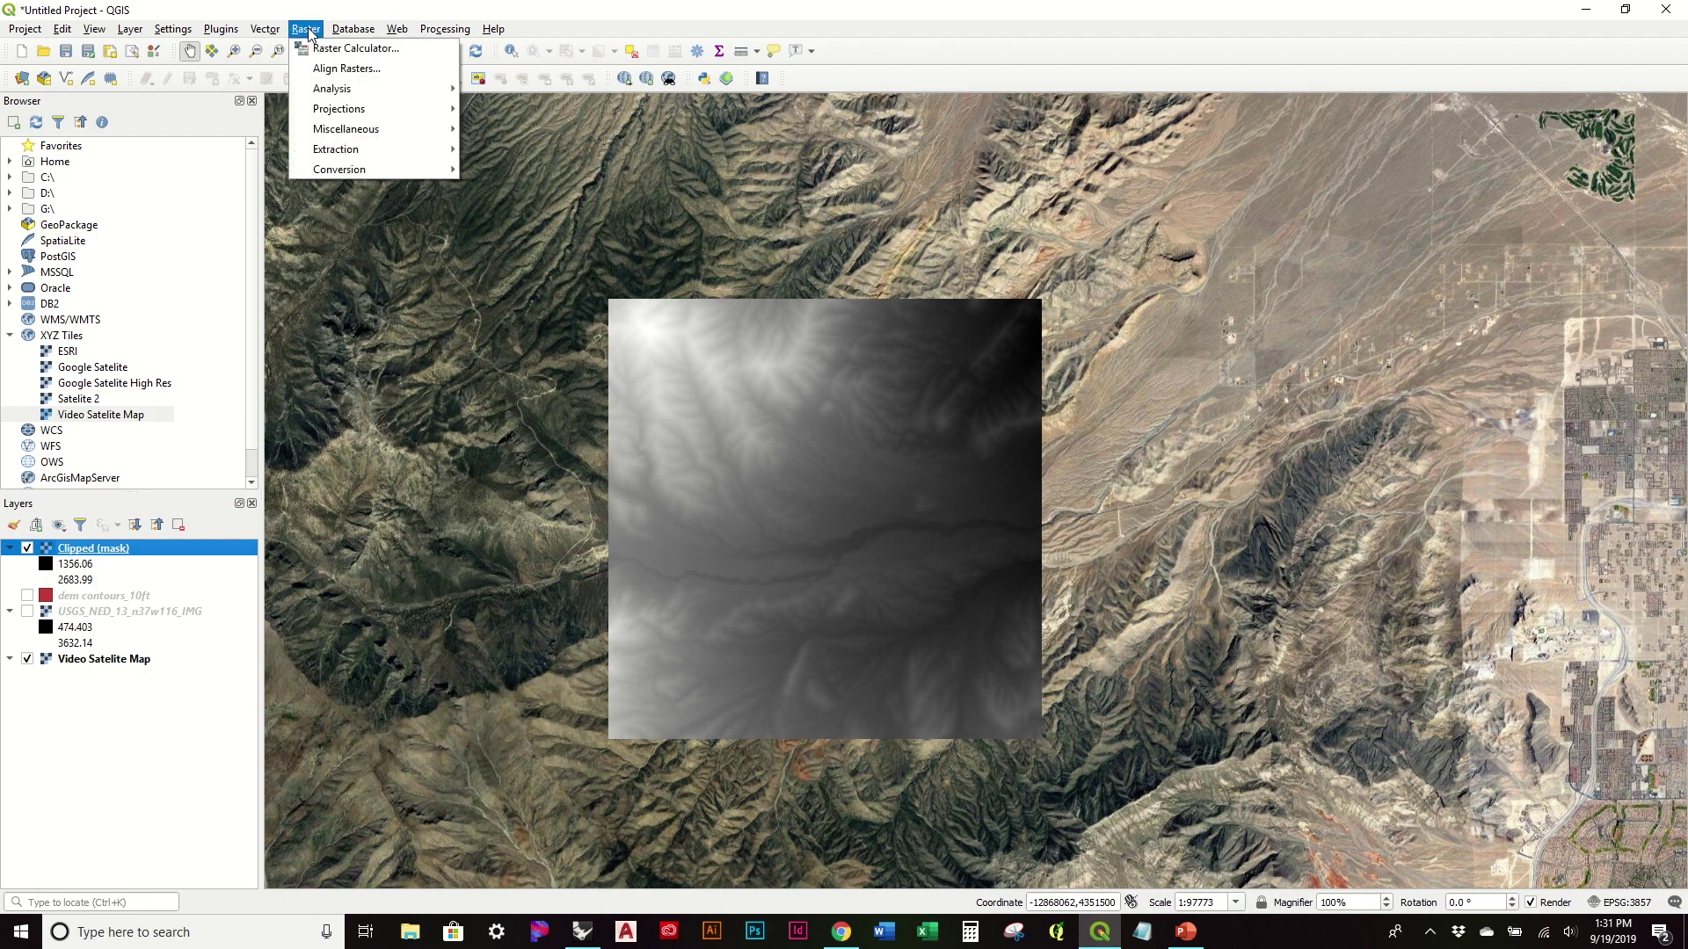
mouse_move(403, 148)
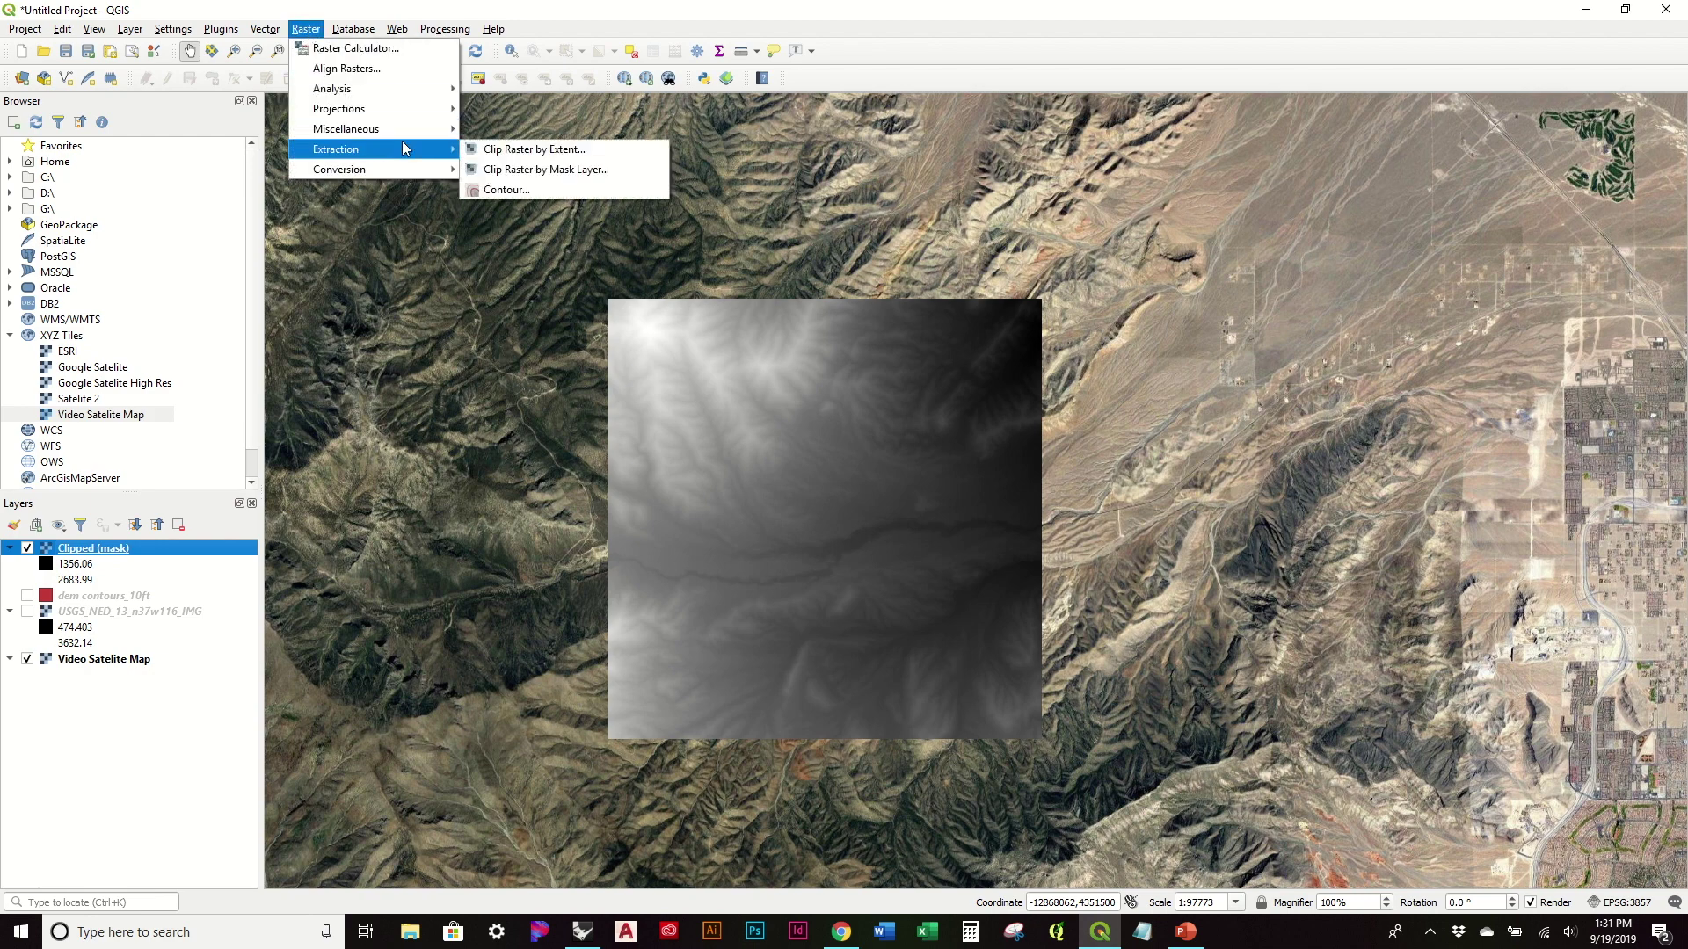
click(538, 189)
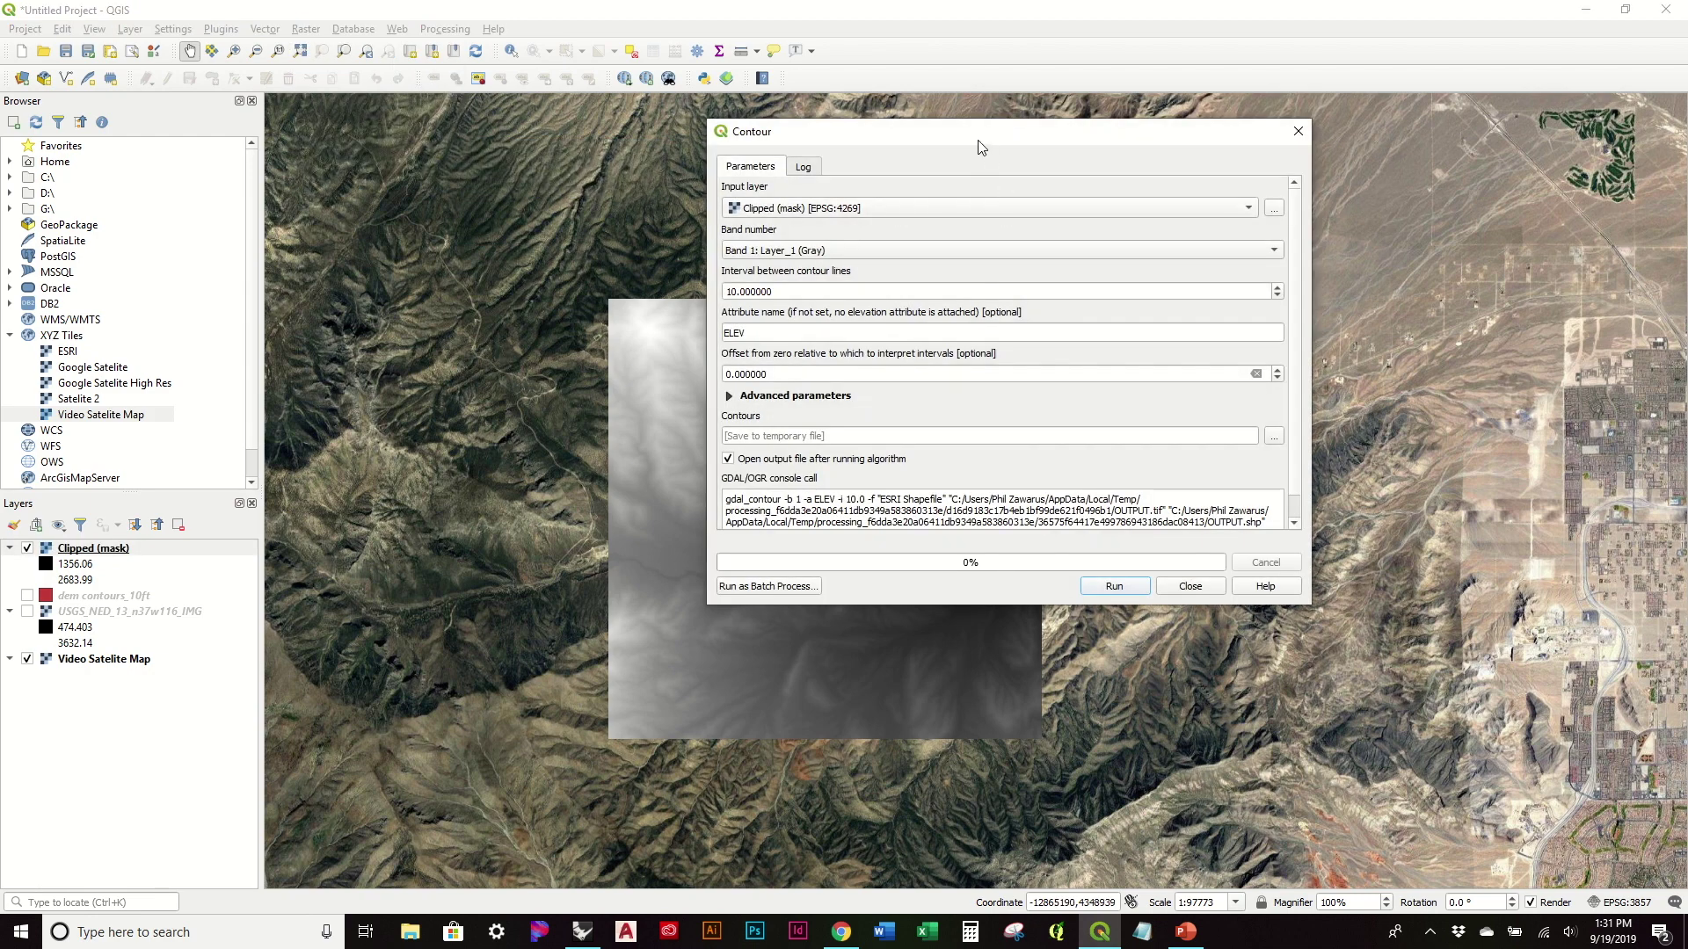
drag(978, 138, 1358, 161)
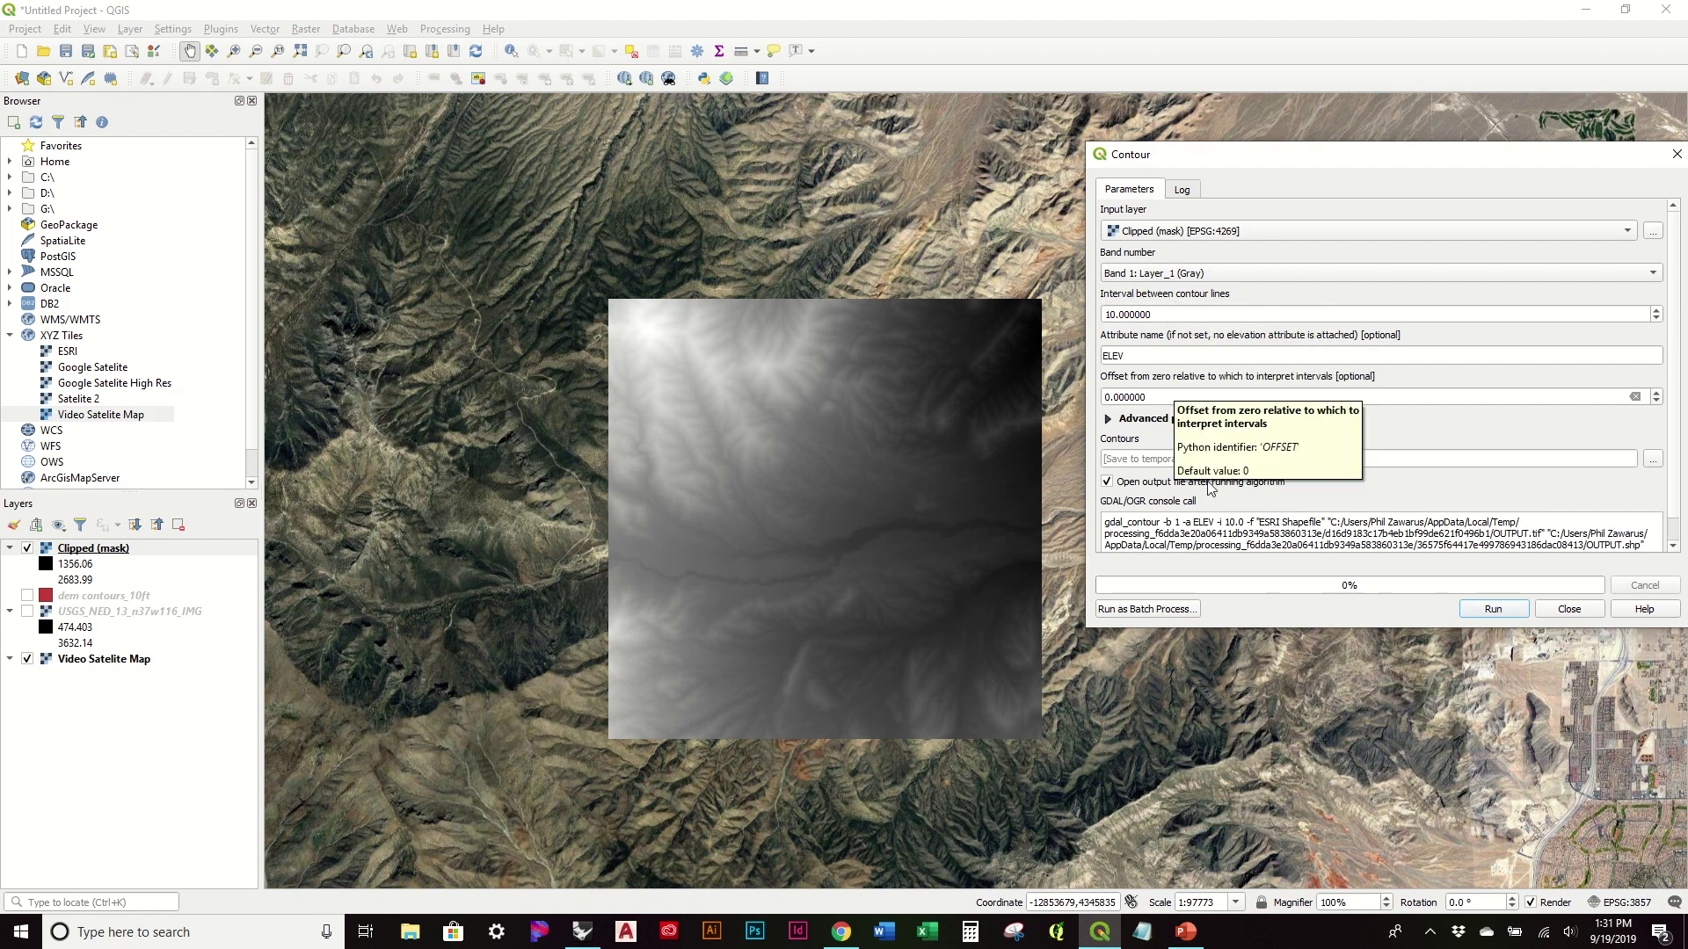
click(1494, 608)
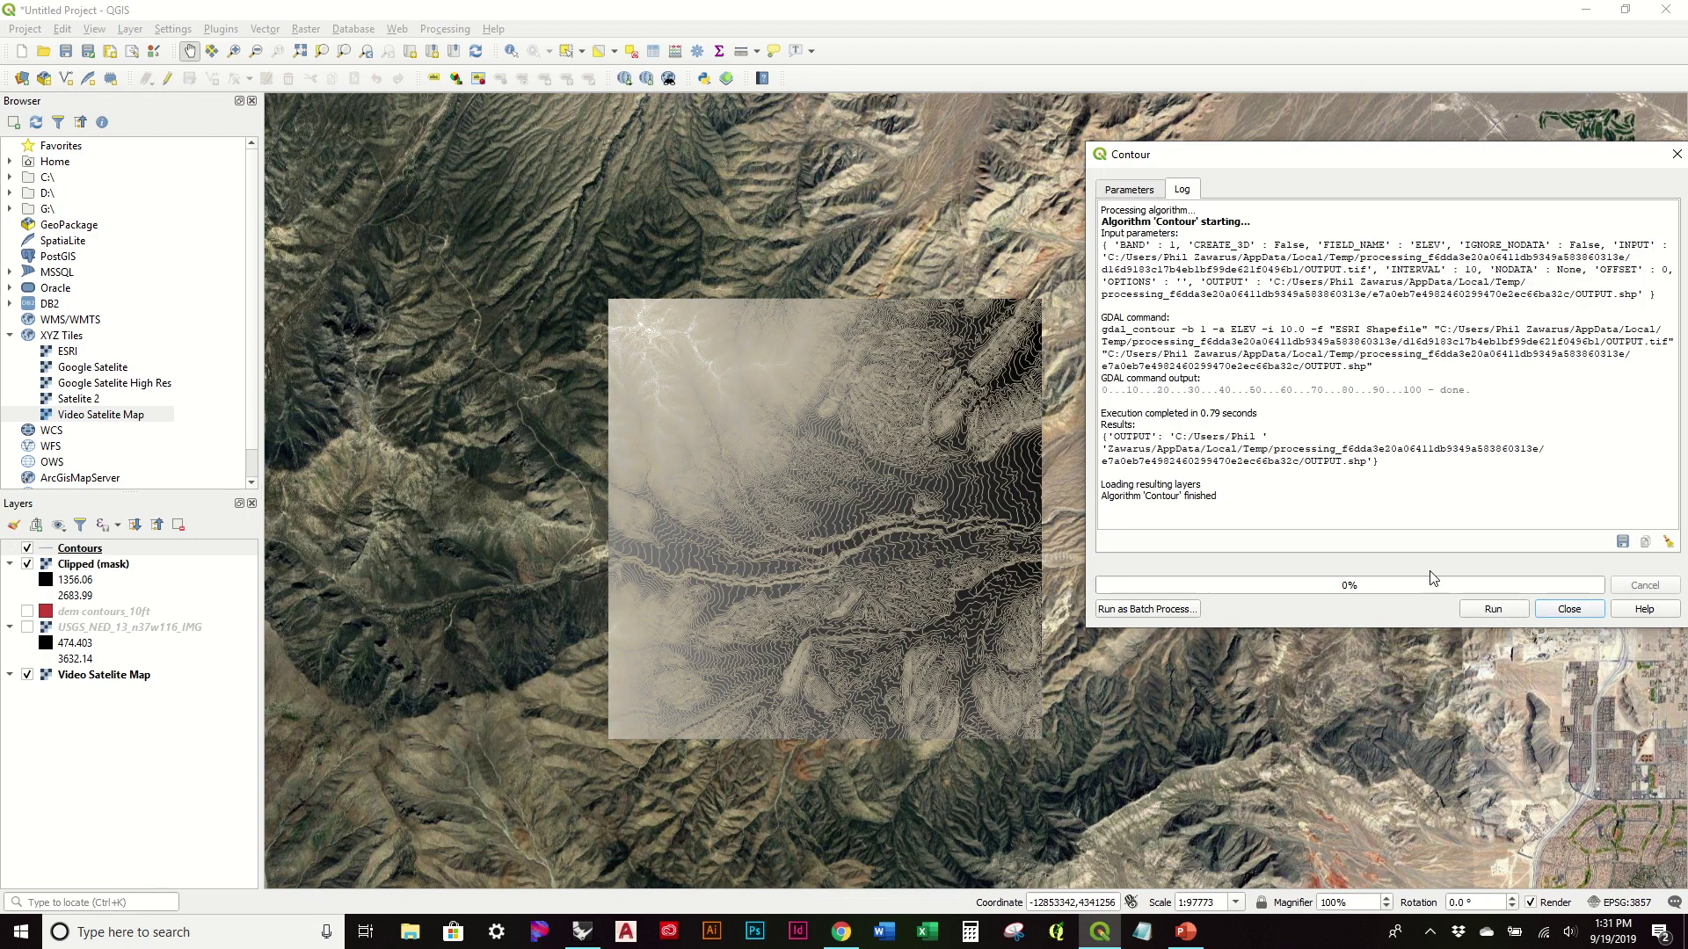
click(1596, 614)
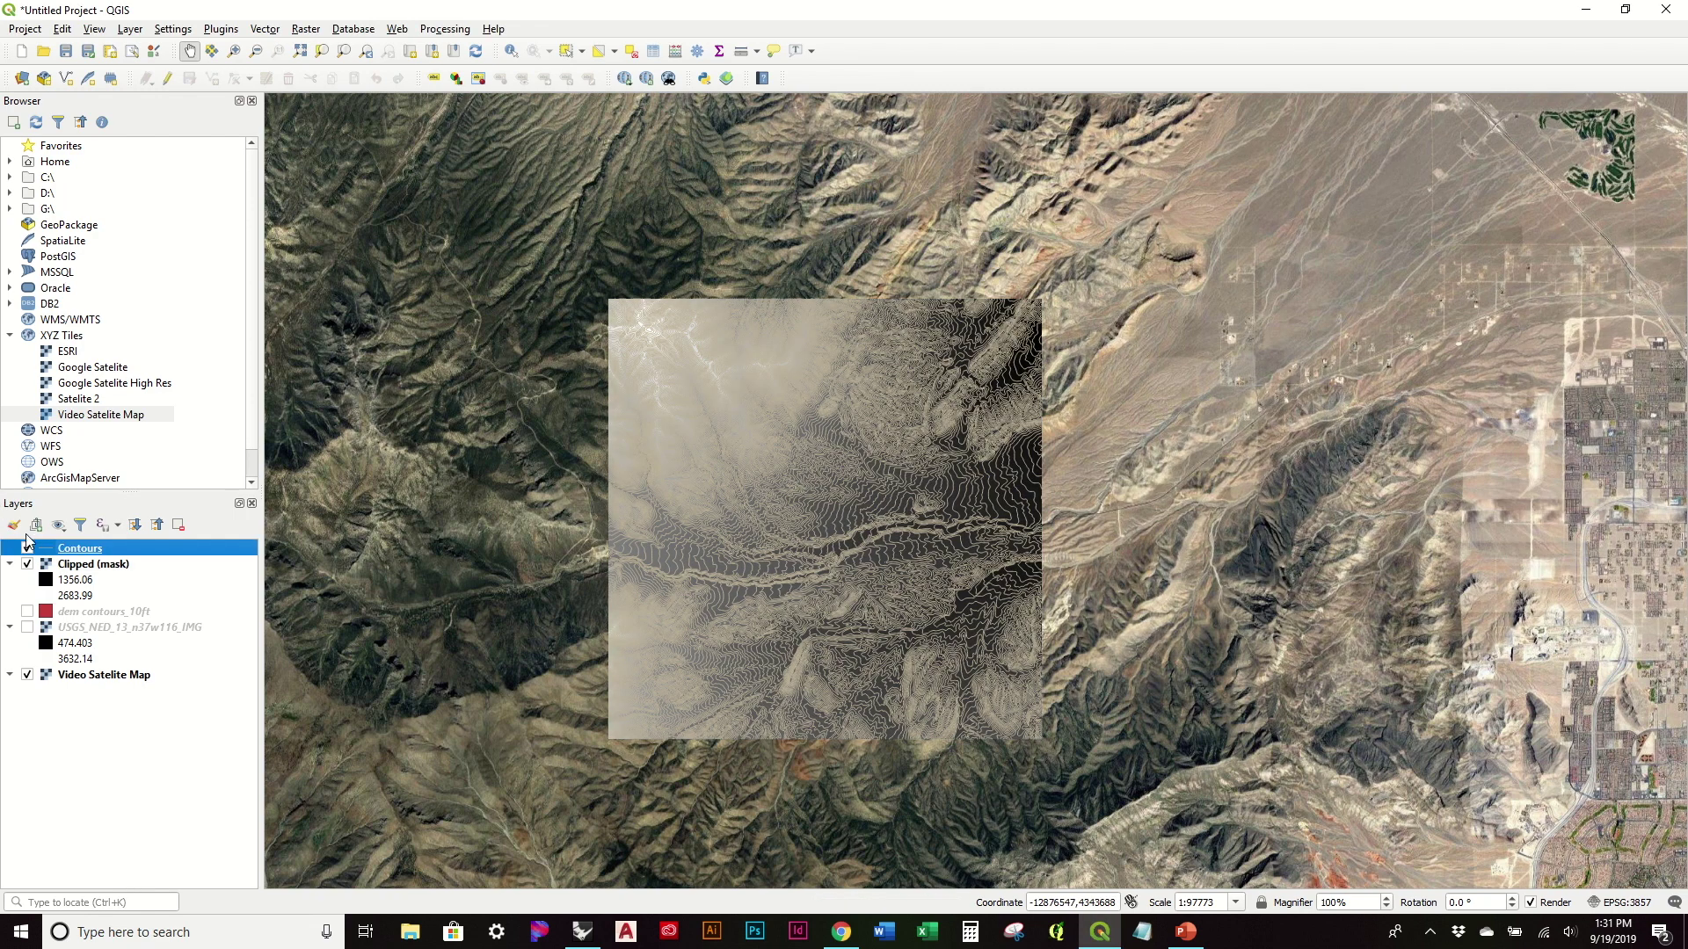
Hide the satellite map and examine the contour lines over the clipped raster both close up and at full extent.
click(27, 675)
scroll(744, 488, up, 1)
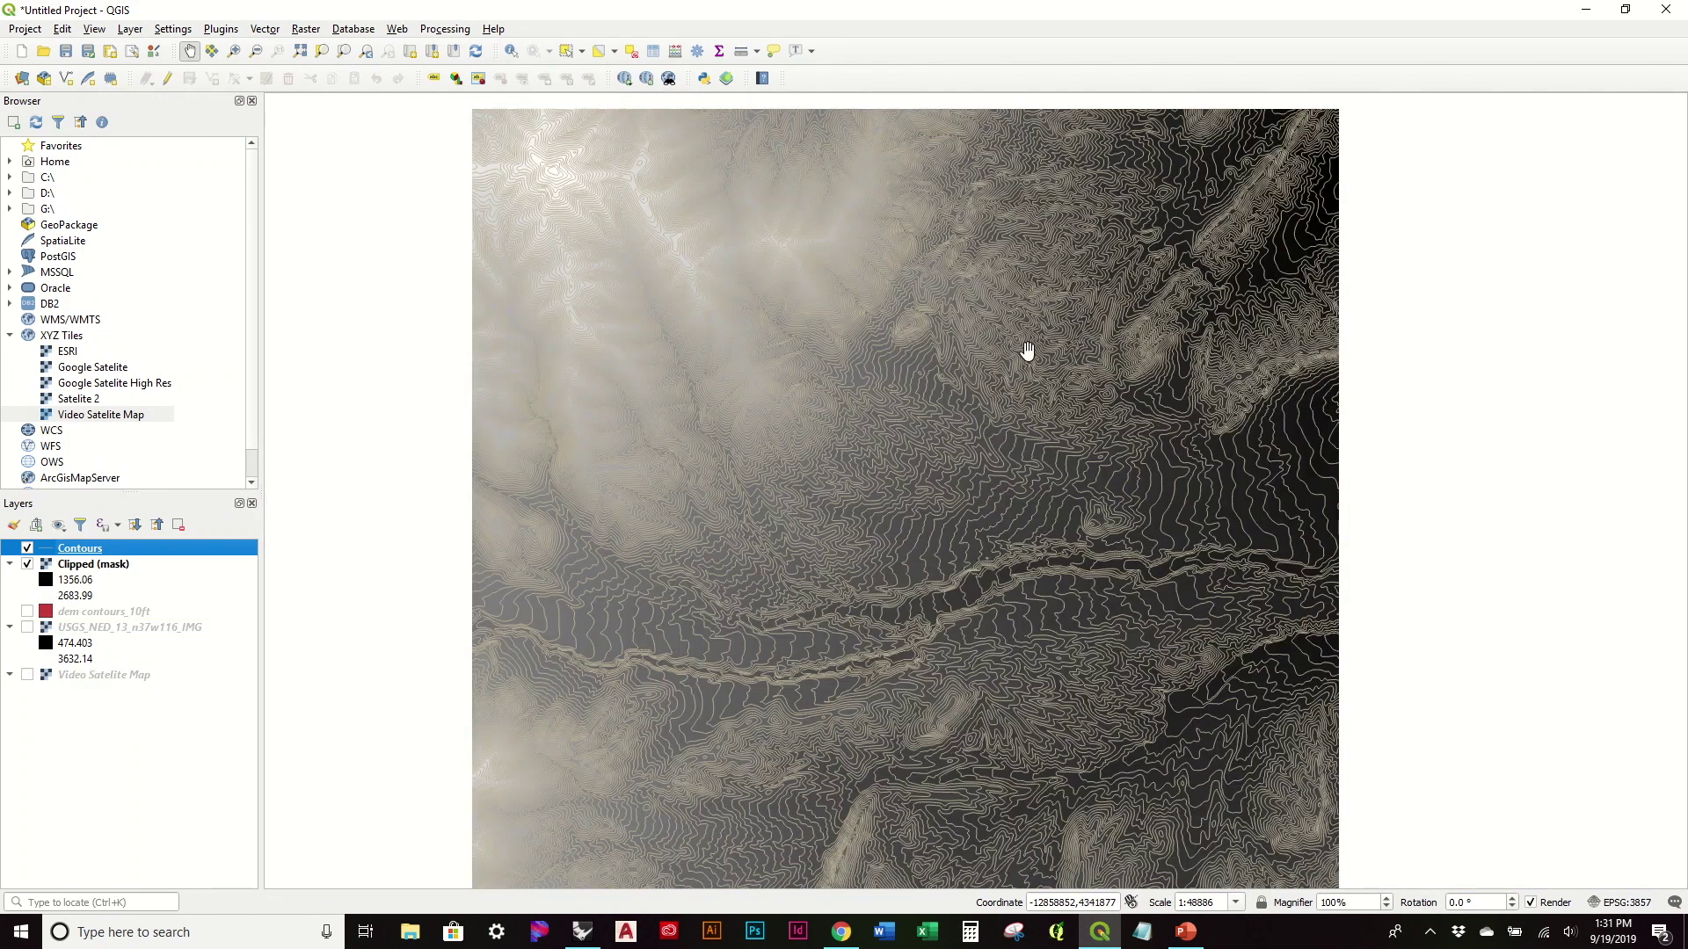
scroll(543, 150, up, 1)
scroll(542, 153, down, 2)
drag(783, 233, 784, 286)
scroll(818, 364, up, 1)
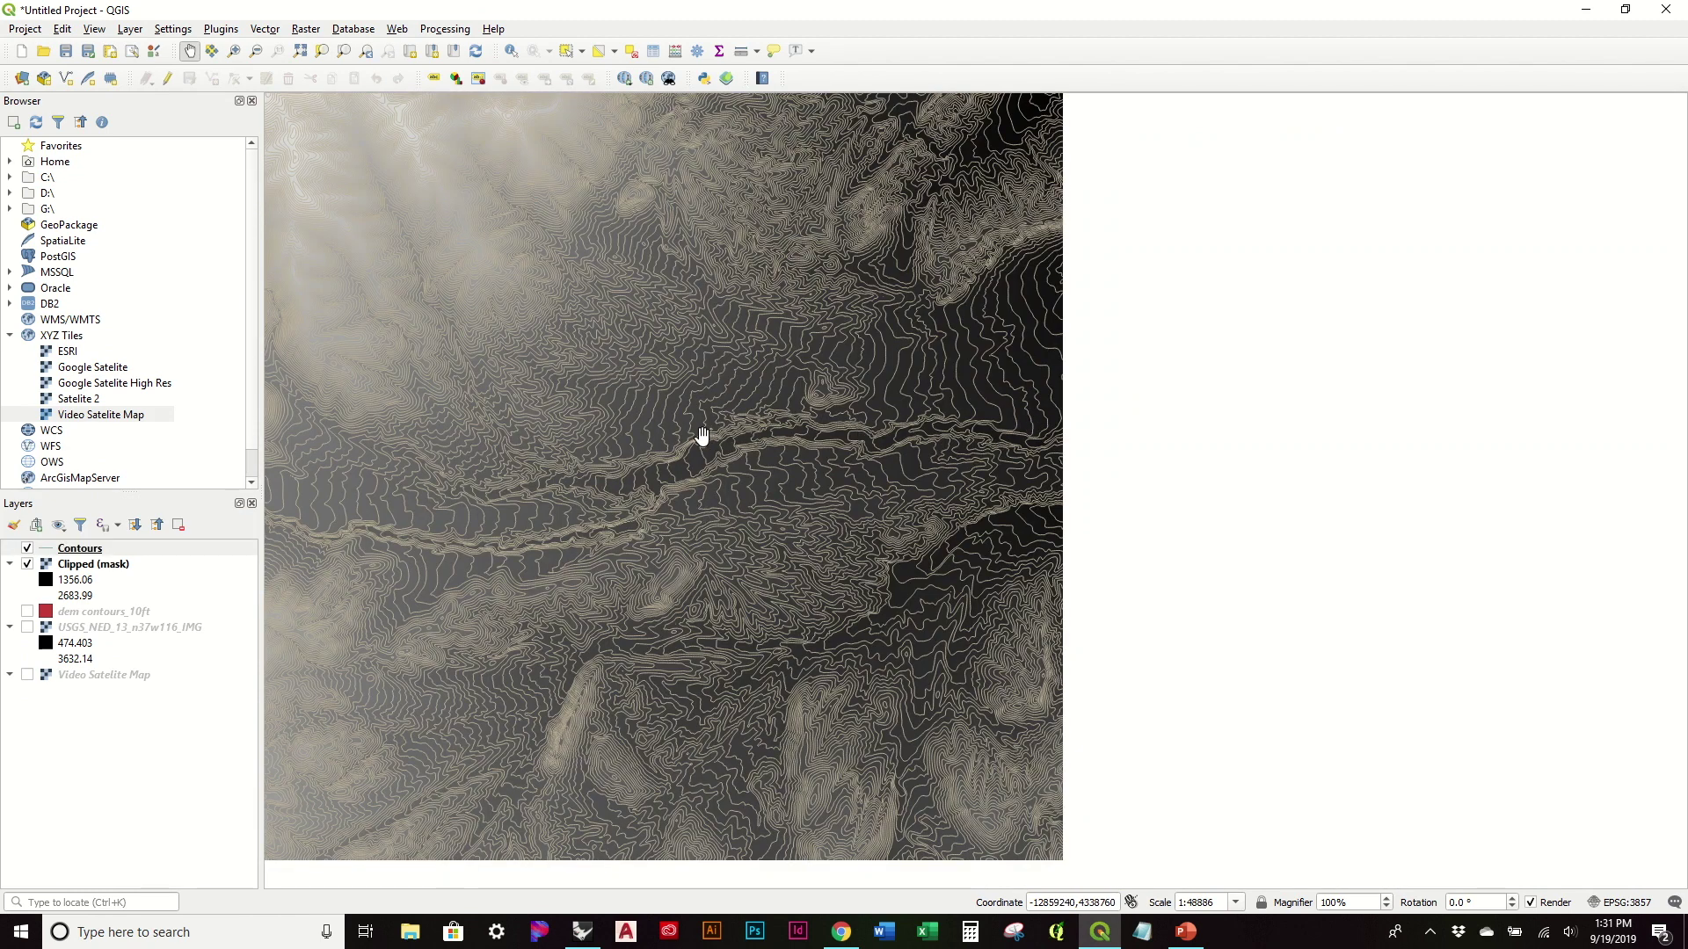
drag(918, 391, 1087, 457)
scroll(1130, 490, down, 1)
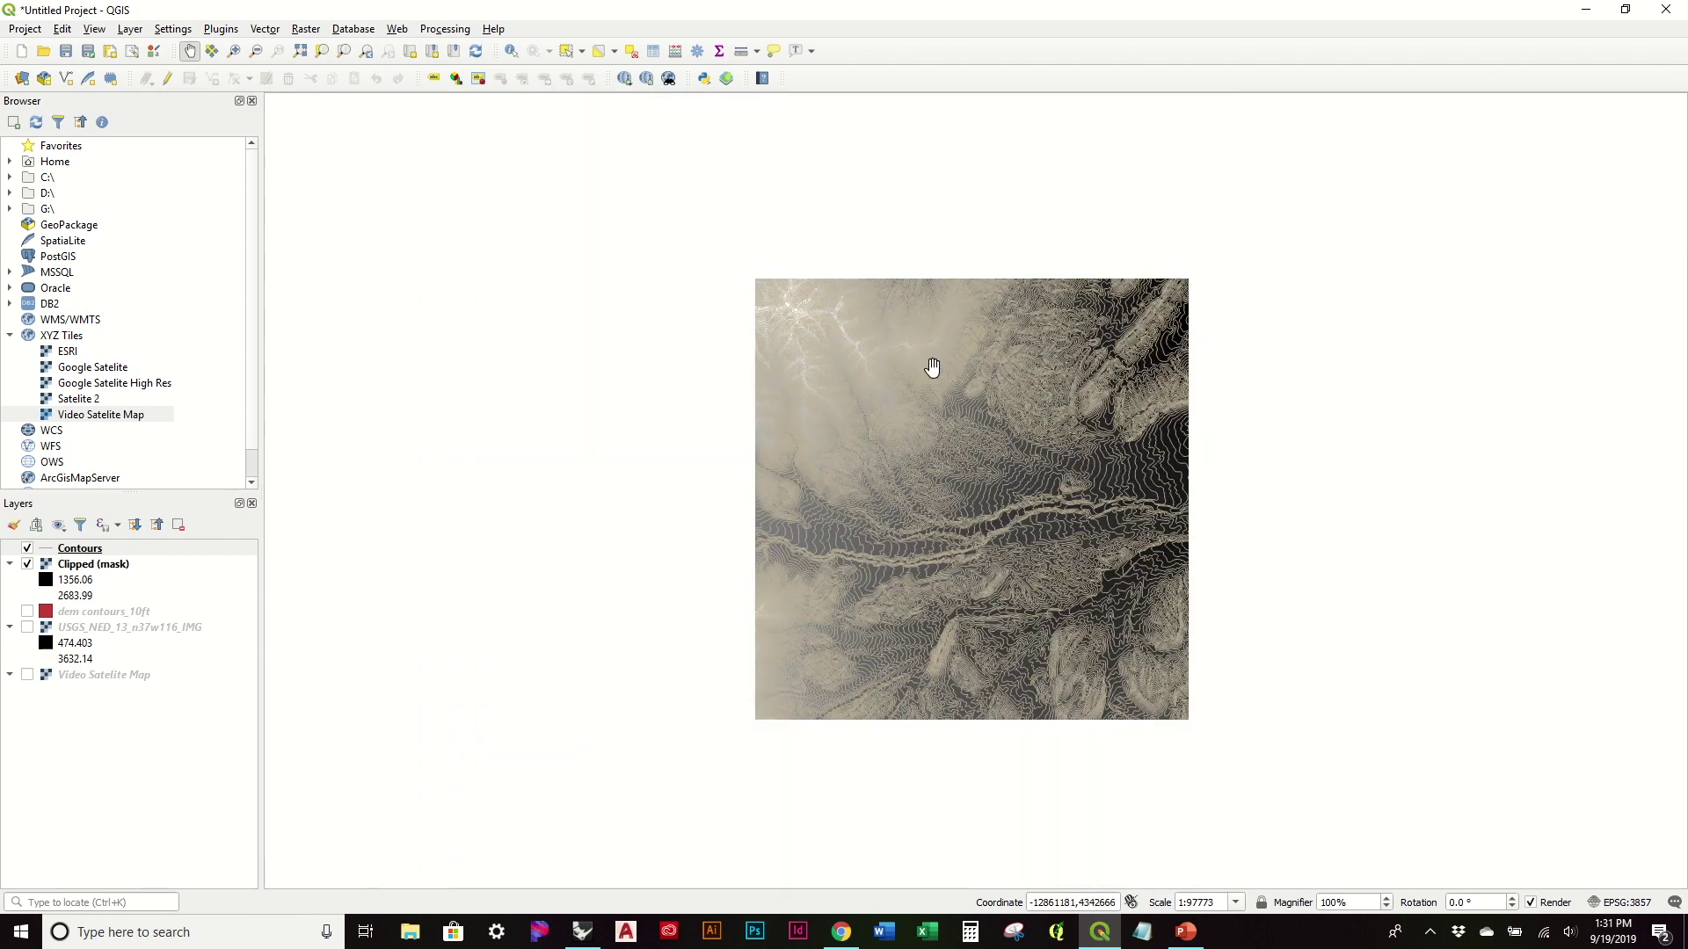
scroll(1124, 363, up, 1)
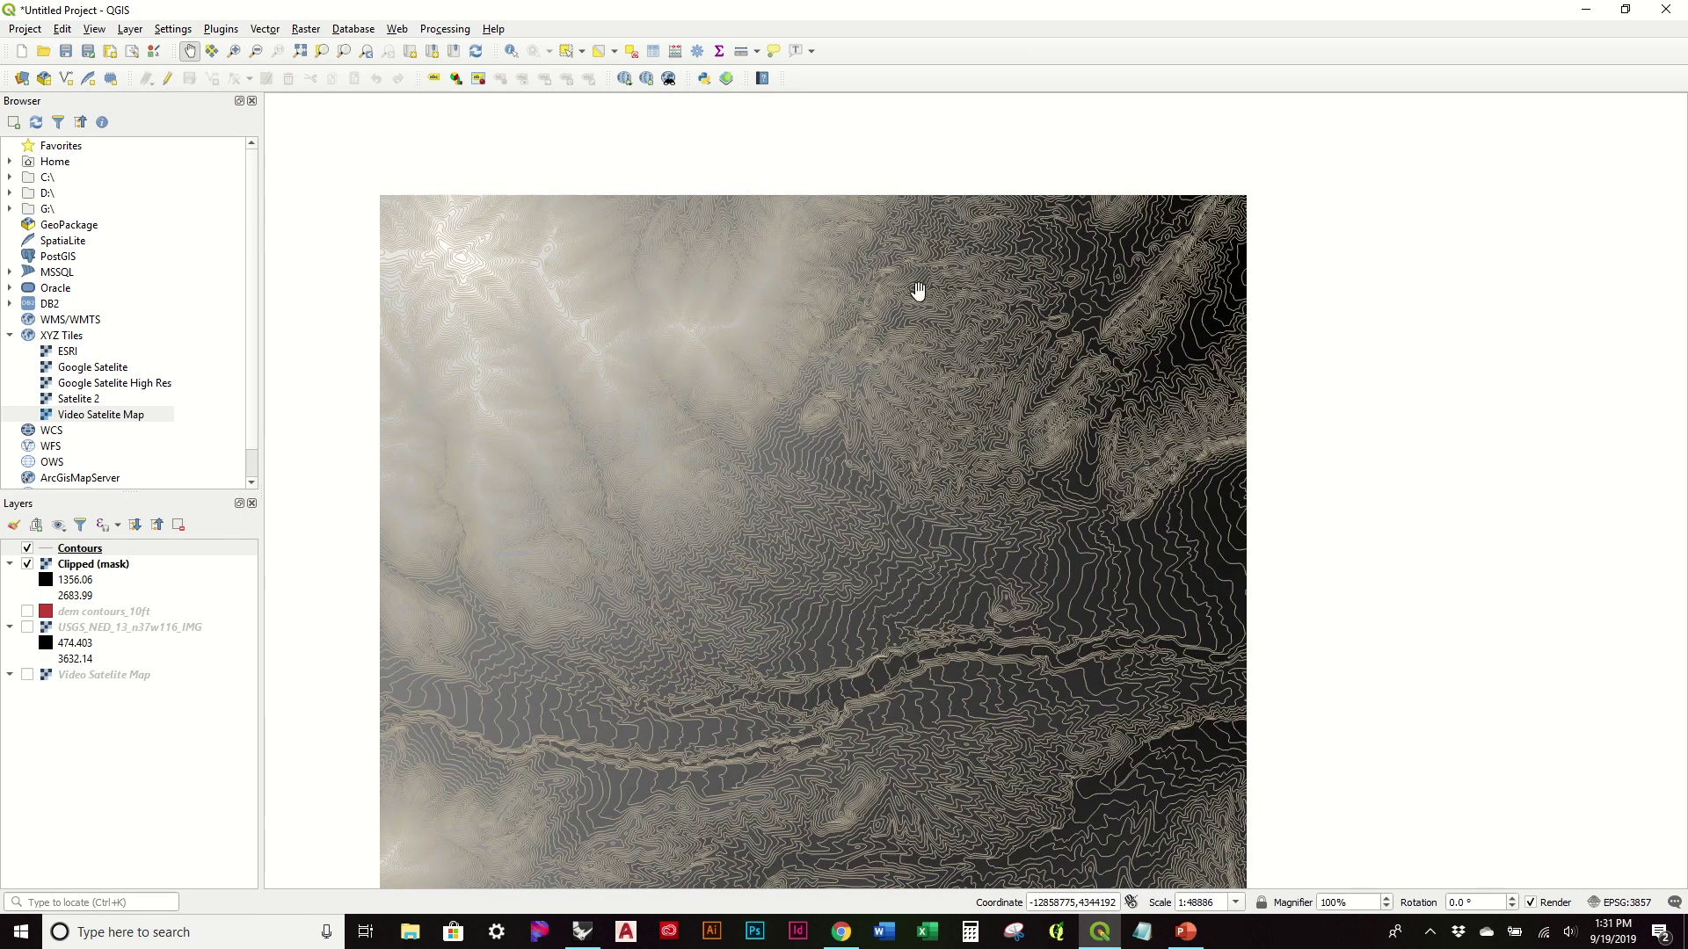
scroll(1059, 304, down, 1)
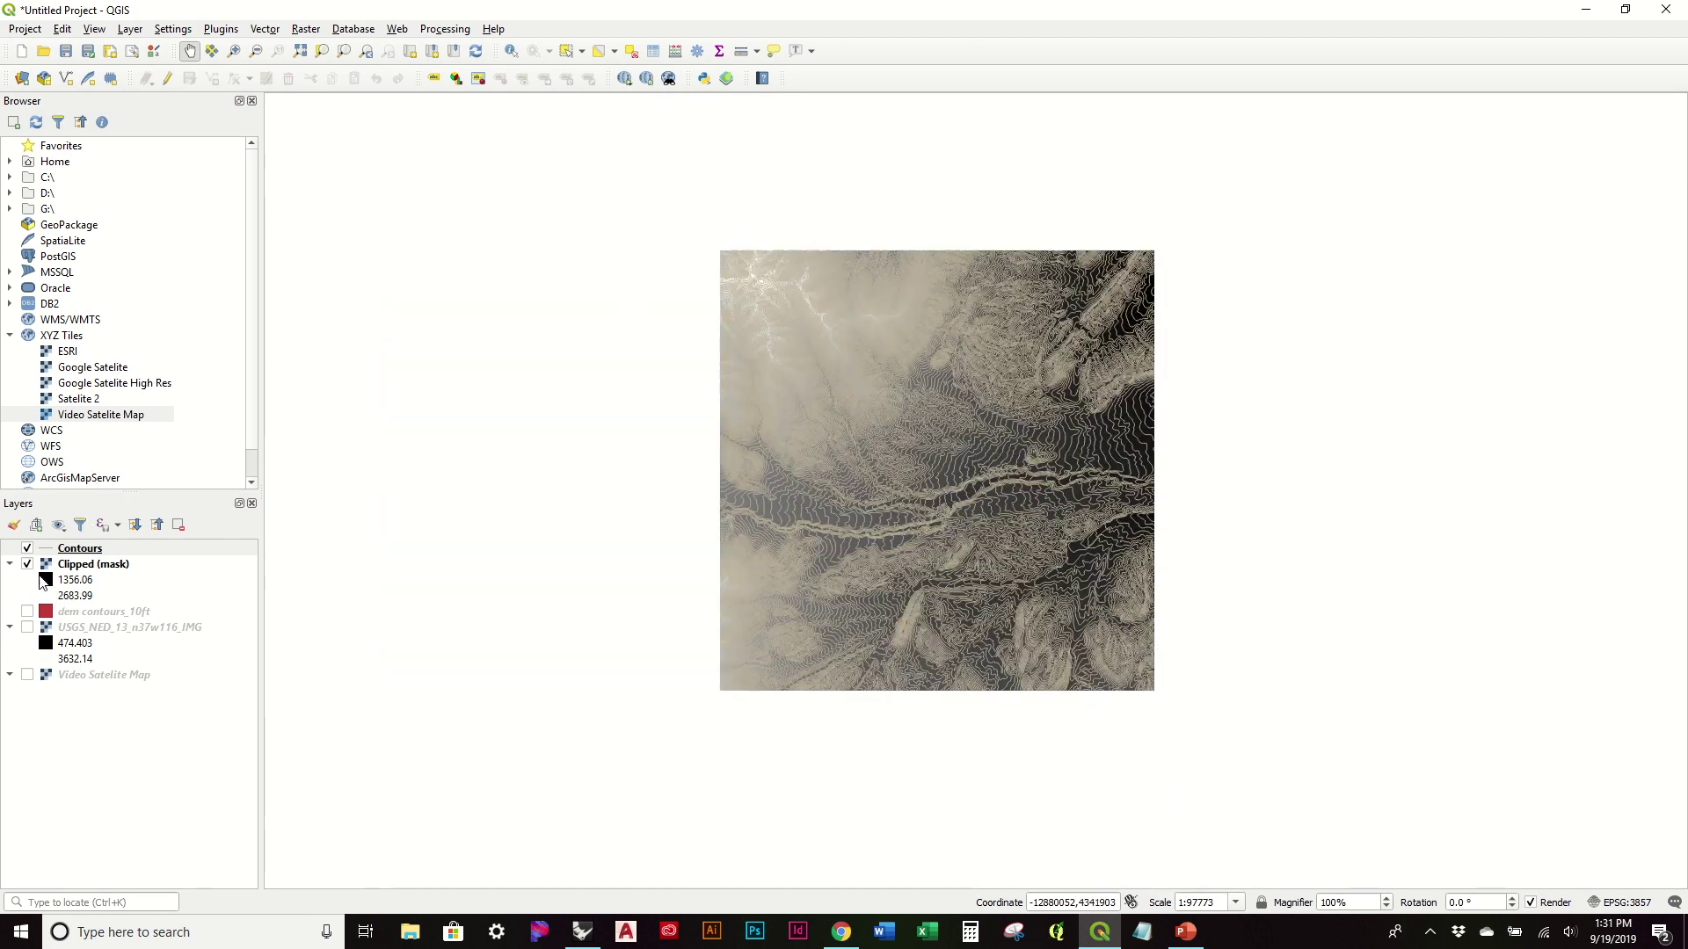
Hide the clipped raster and show the satellite map to inspect the contour lines over the imagery.
click(28, 565)
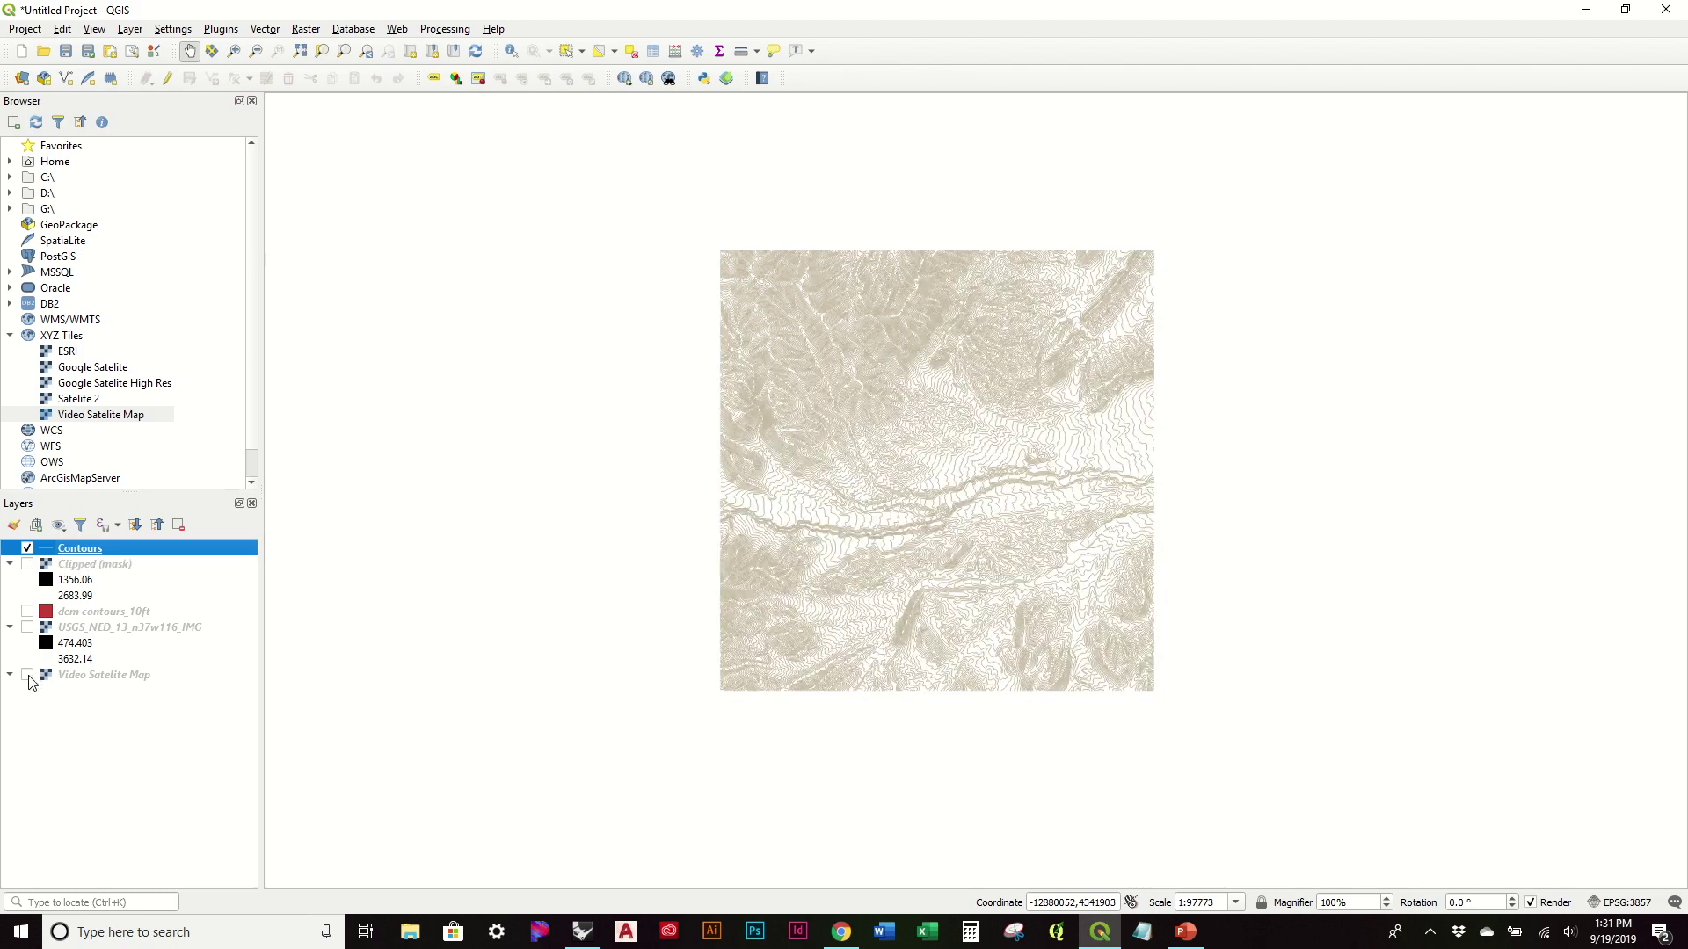
click(27, 675)
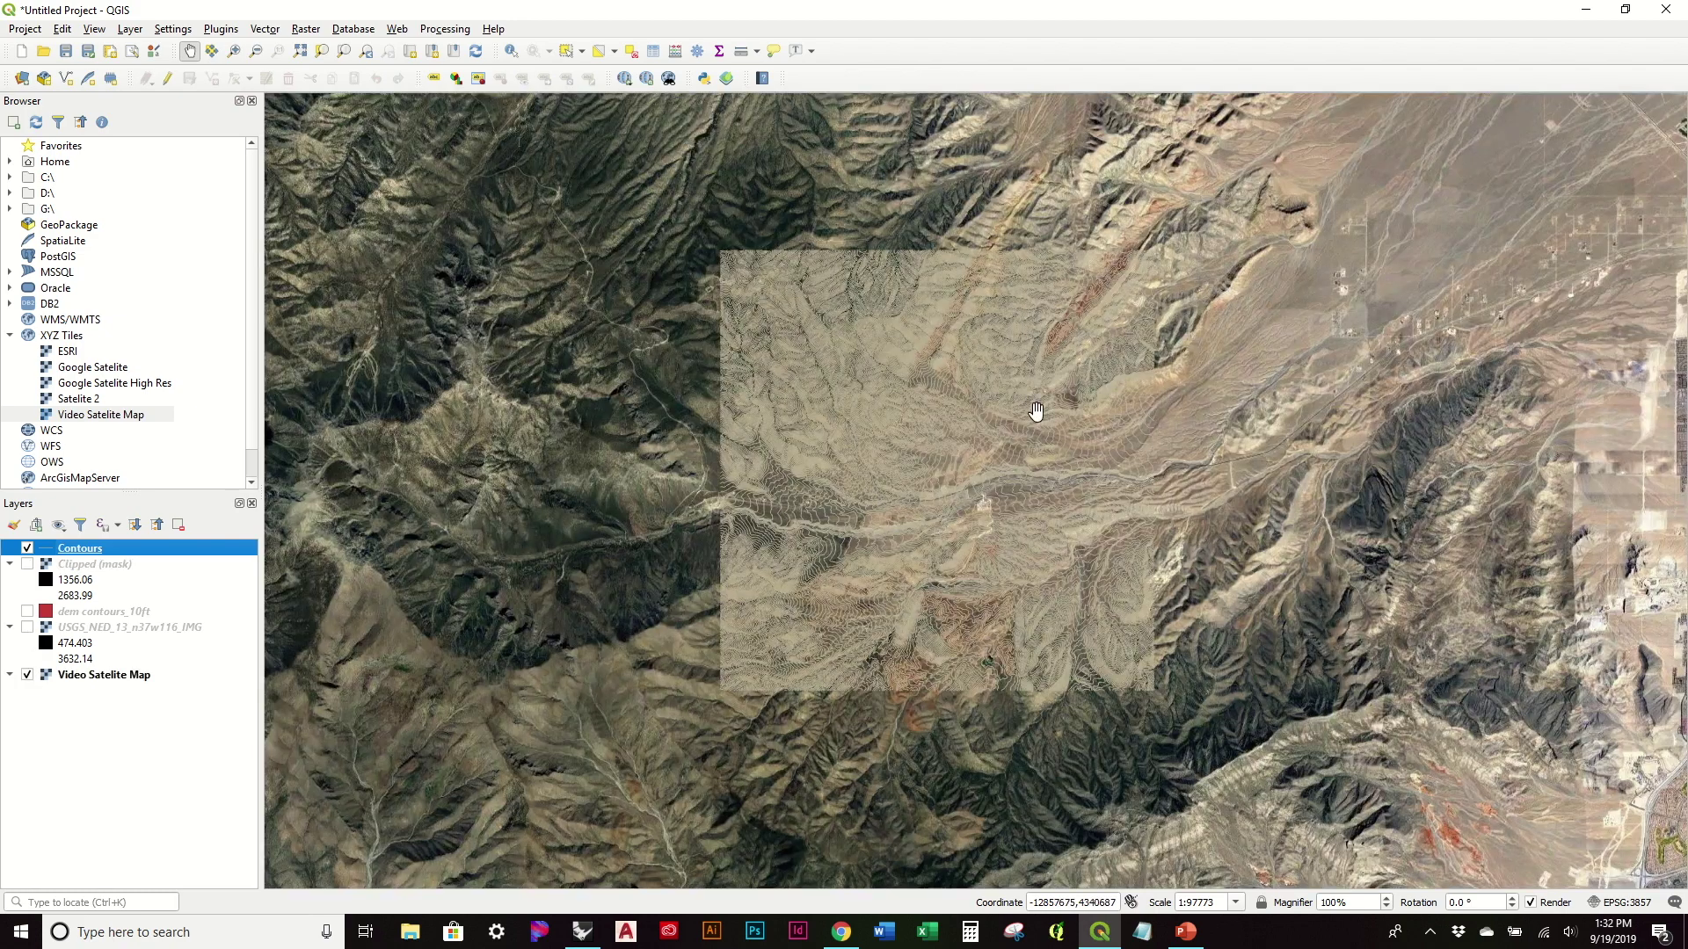
scroll(1033, 414, up, 1)
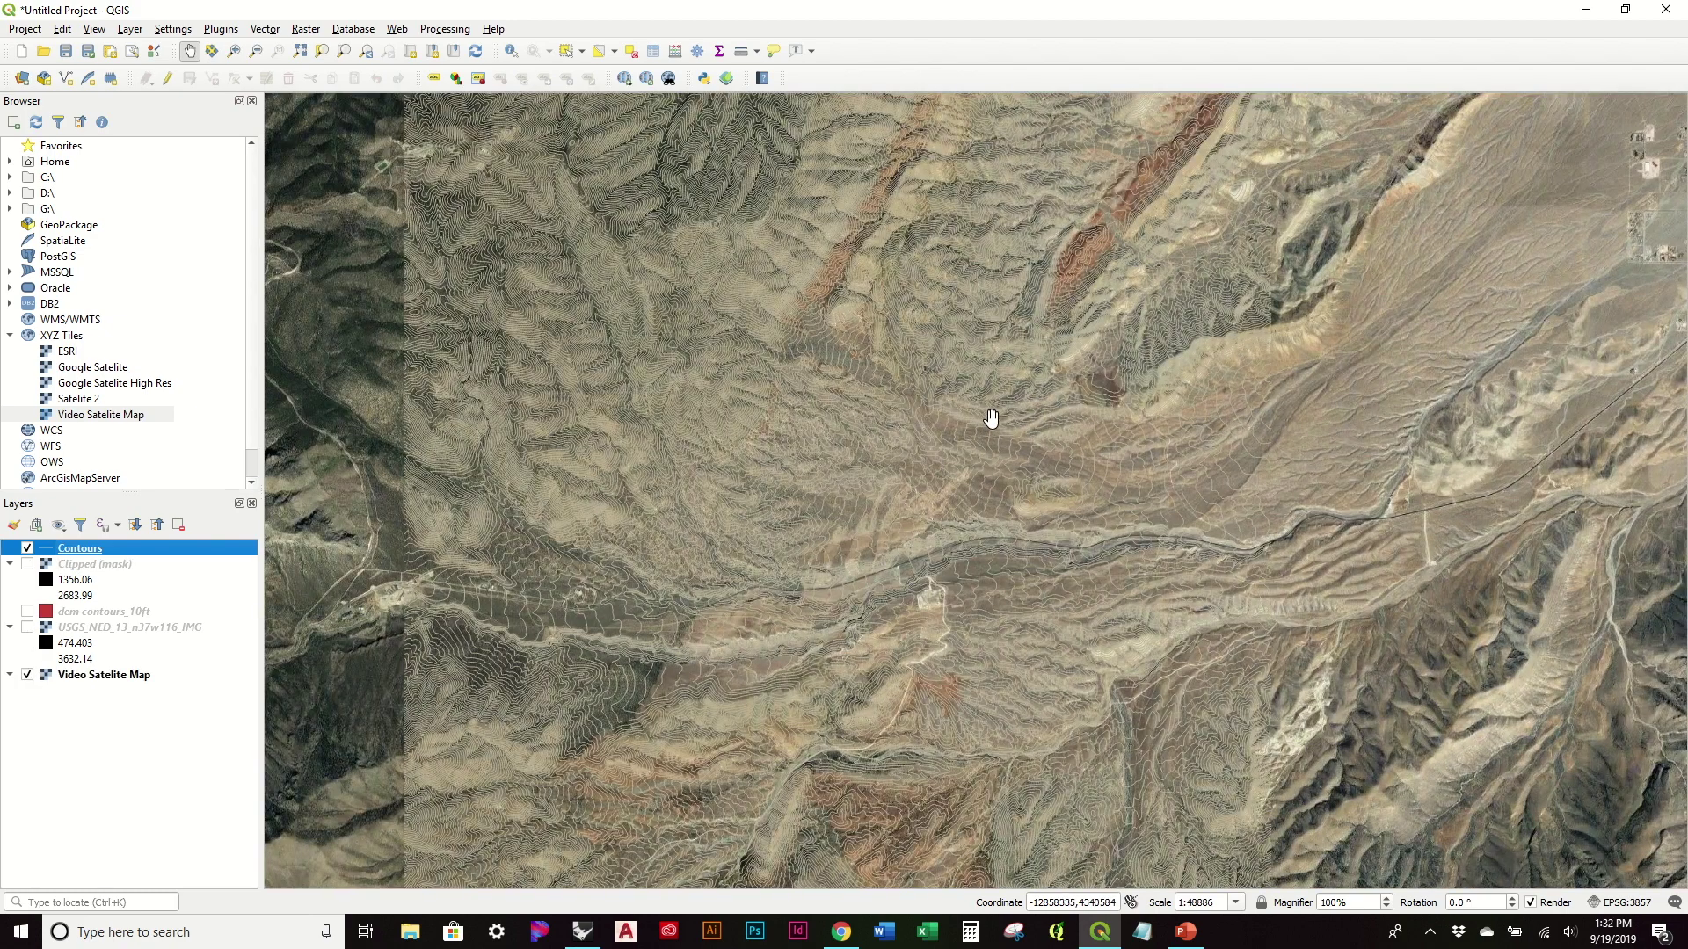
scroll(987, 418, down, 1)
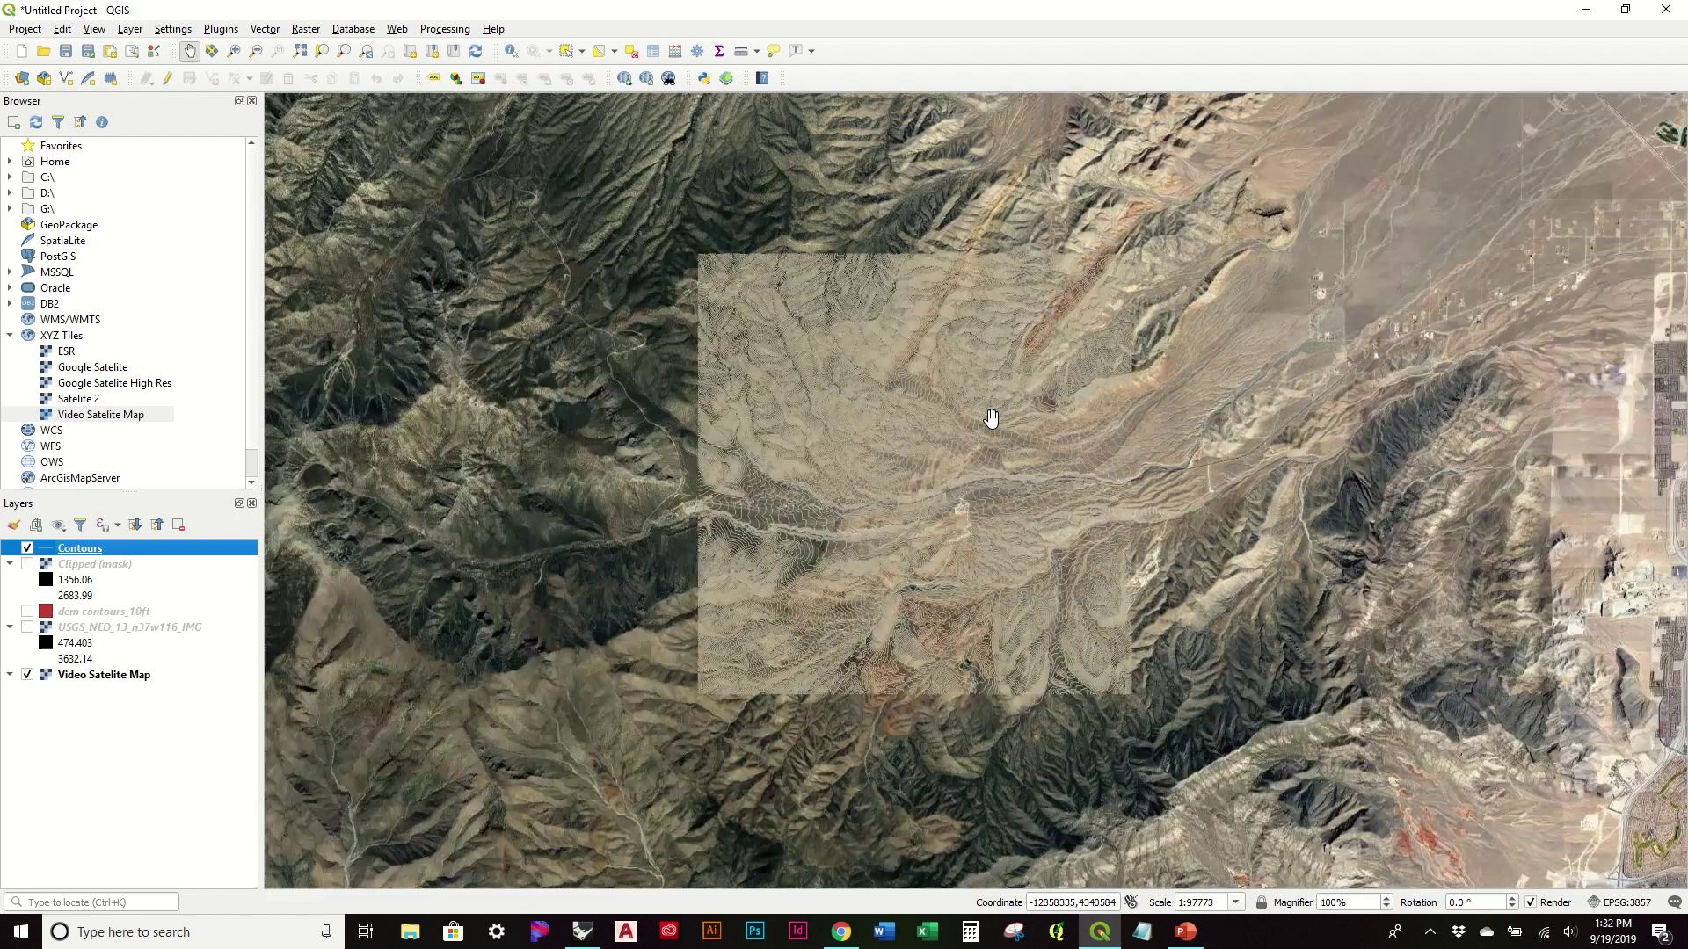
Hide the satellite map, toggle the Contours layer, and review the ELEV values in its attribute table.
click(28, 676)
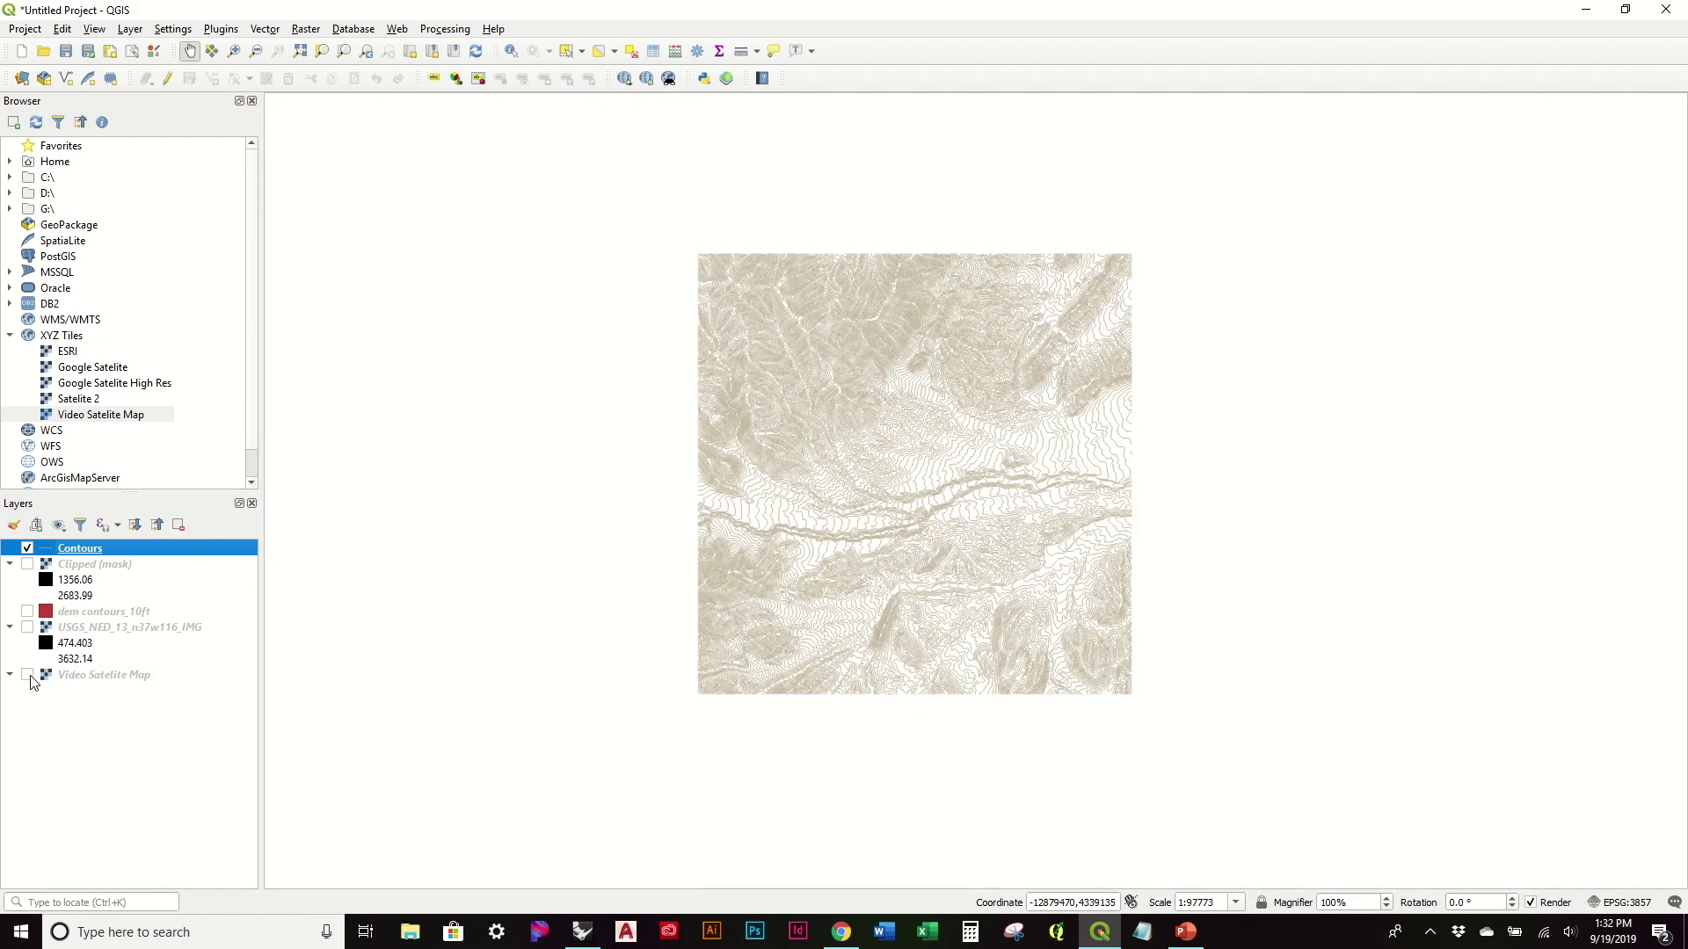
click(28, 548)
click(27, 547)
click(655, 51)
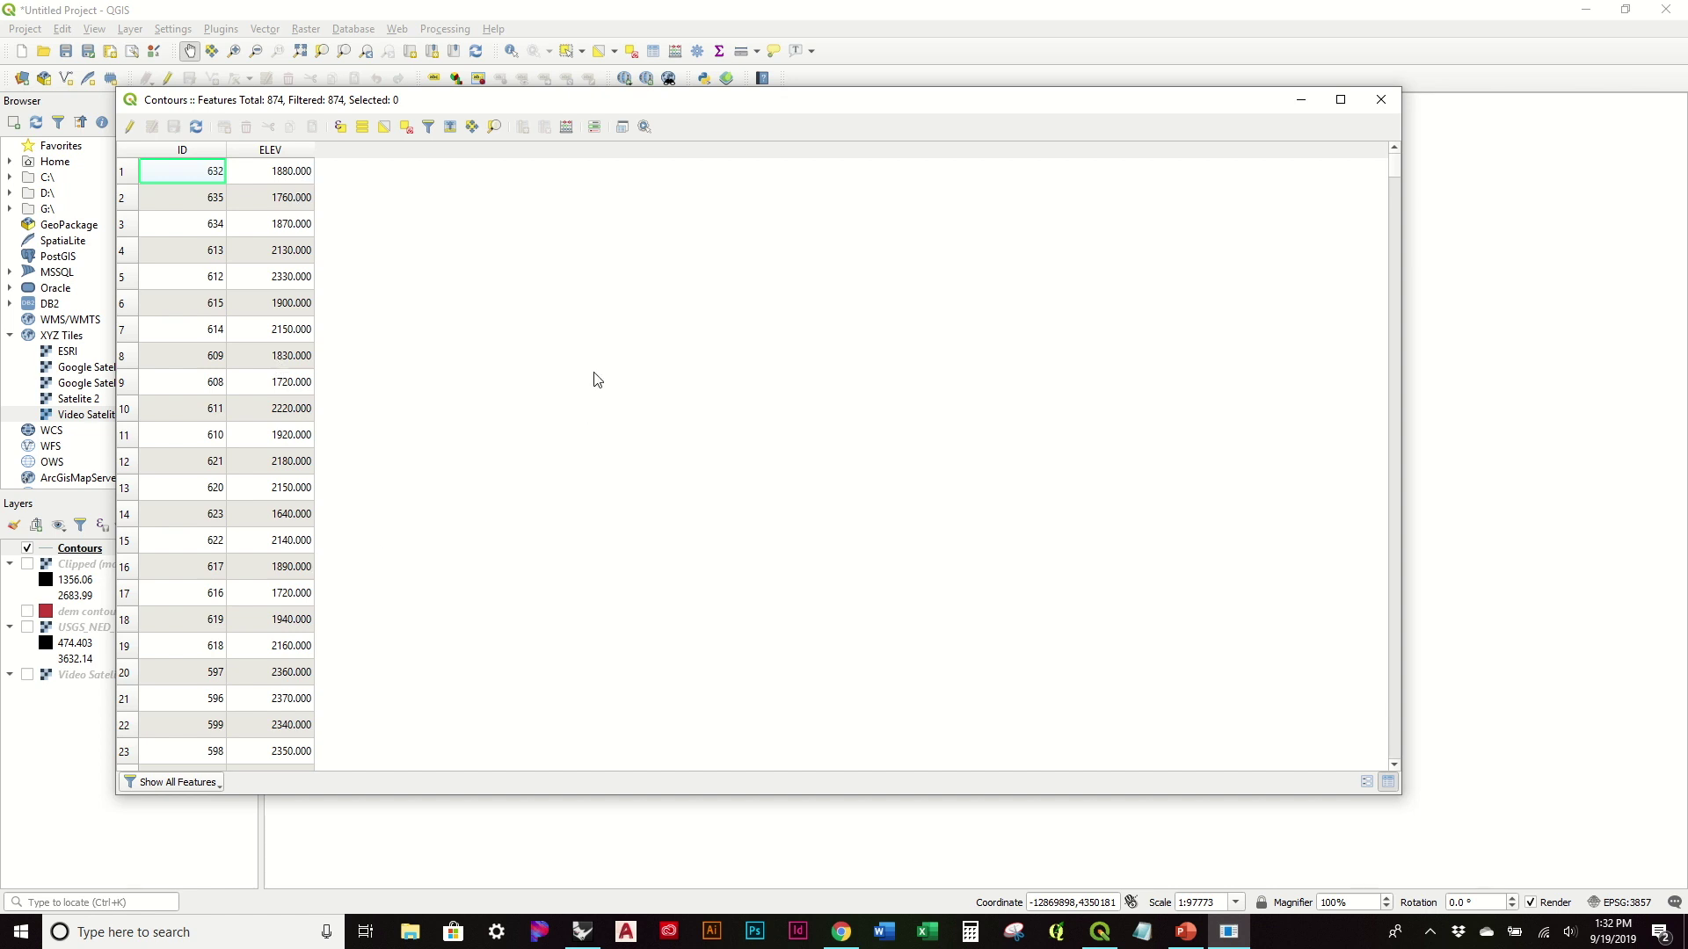
click(1381, 100)
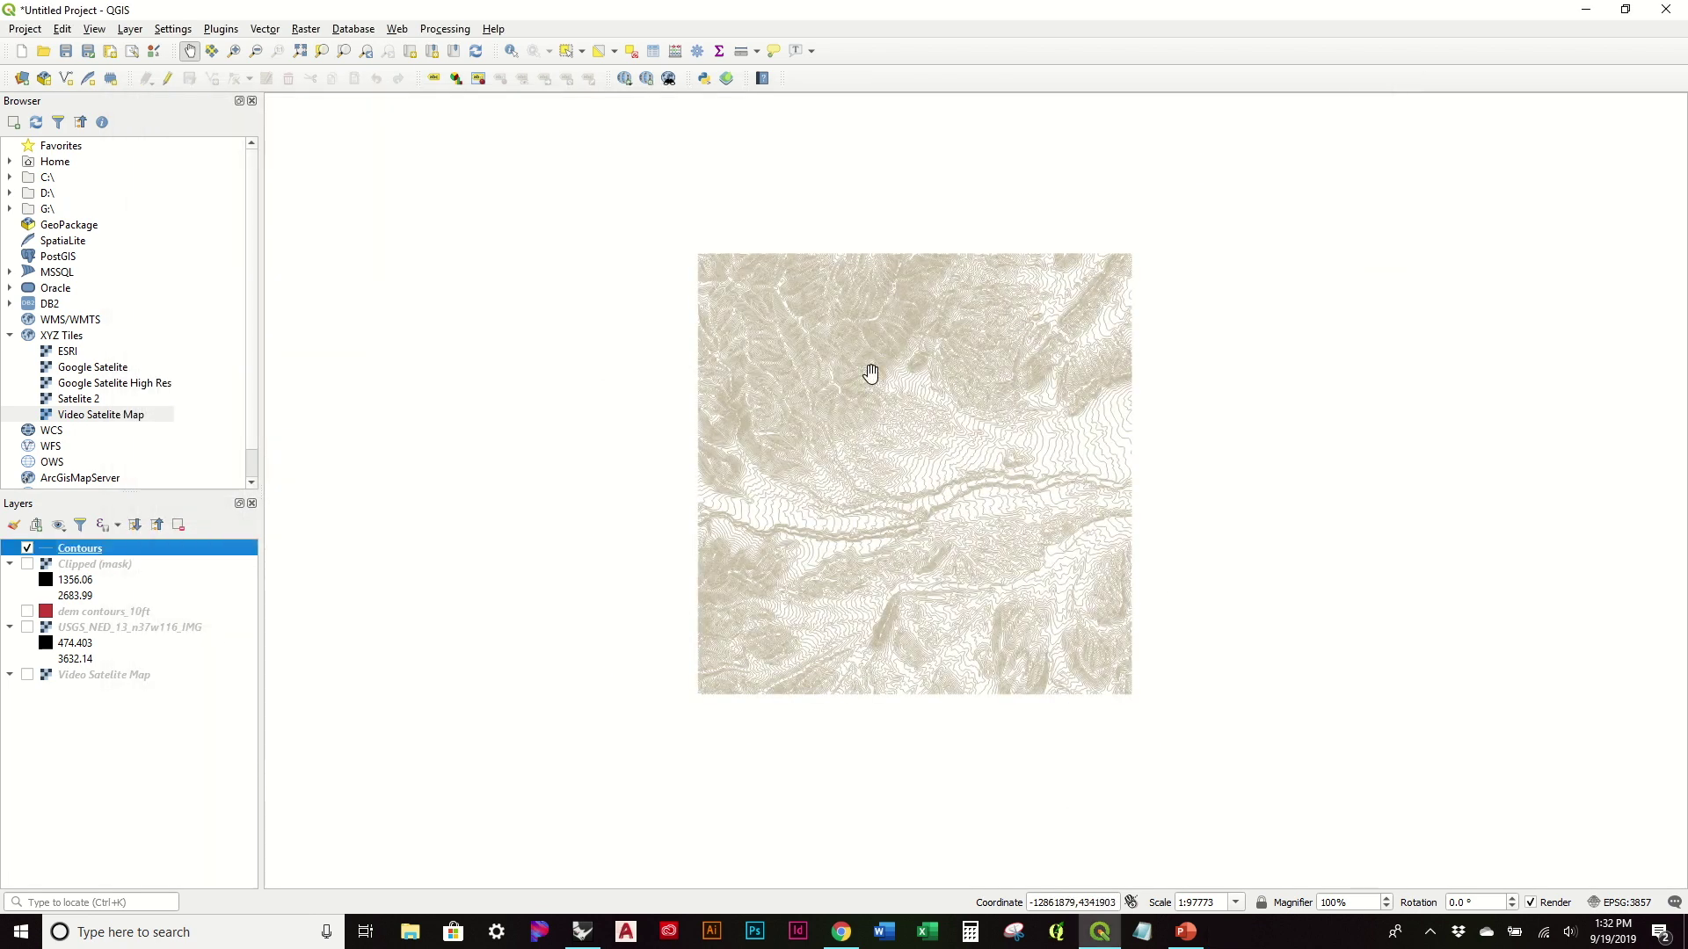
Hide the Contours layer and show only the Video Satellite Map layer.
click(27, 548)
click(27, 548)
click(27, 549)
click(33, 680)
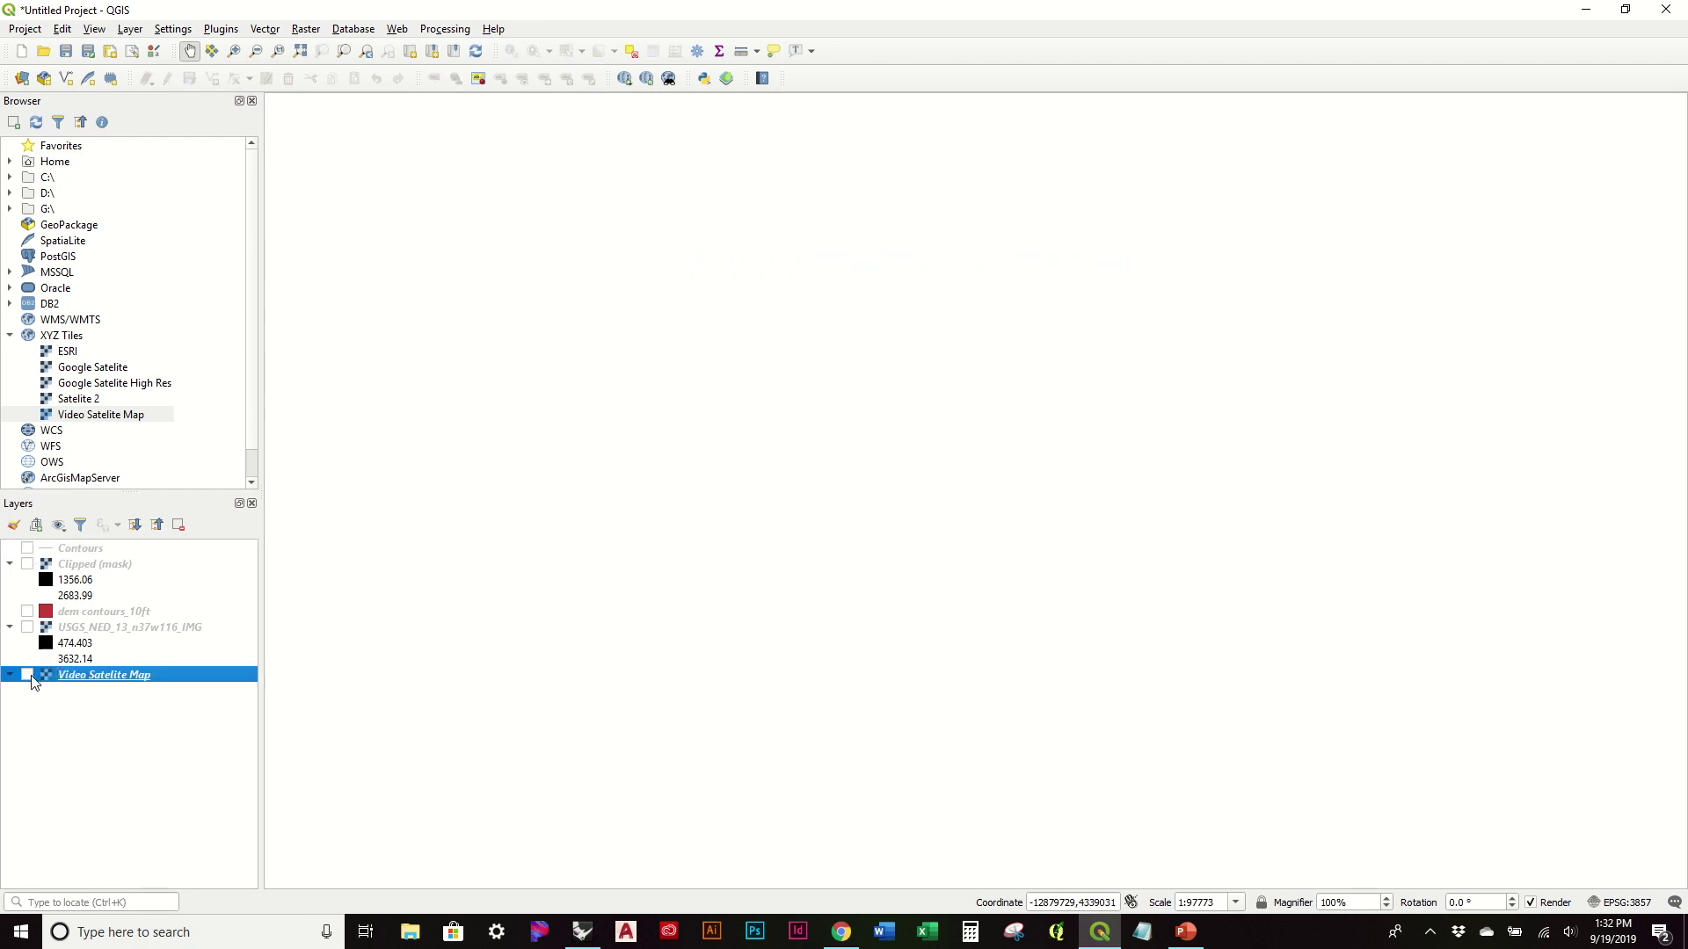
click(28, 675)
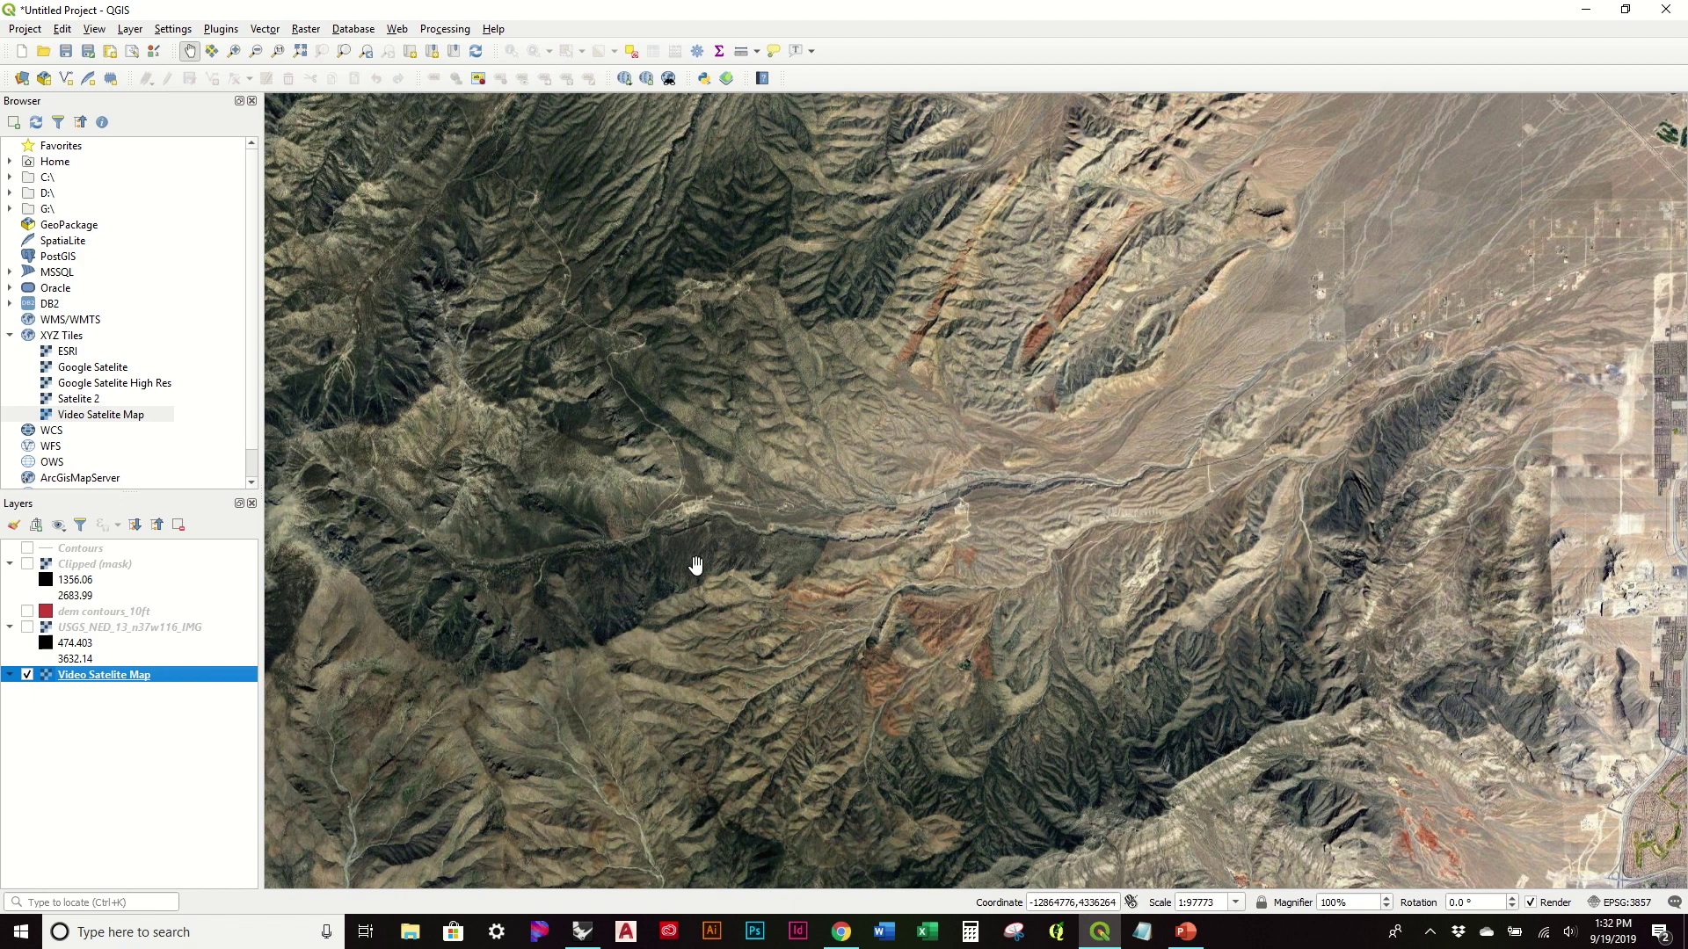
right_click(97, 677)
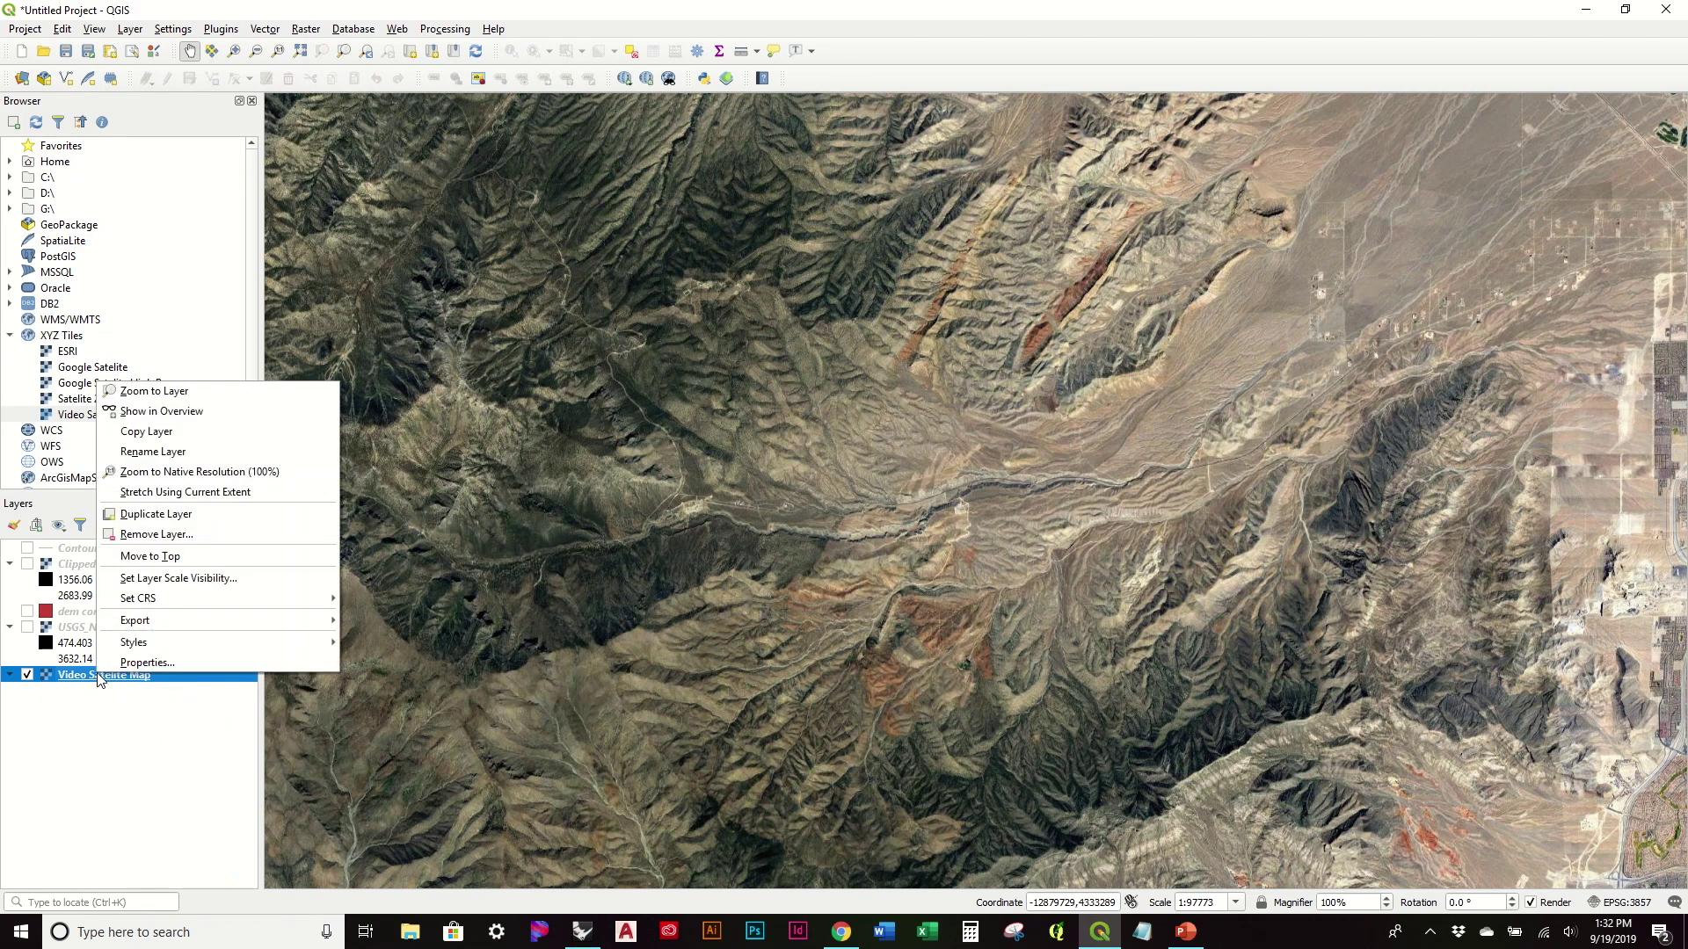
click(84, 683)
click(26, 675)
click(26, 675)
Set up a raw-data GeoTIFF export of the satellite map without VRT, named mt_charleston2 in the DEM Contours folder.
right_click(110, 678)
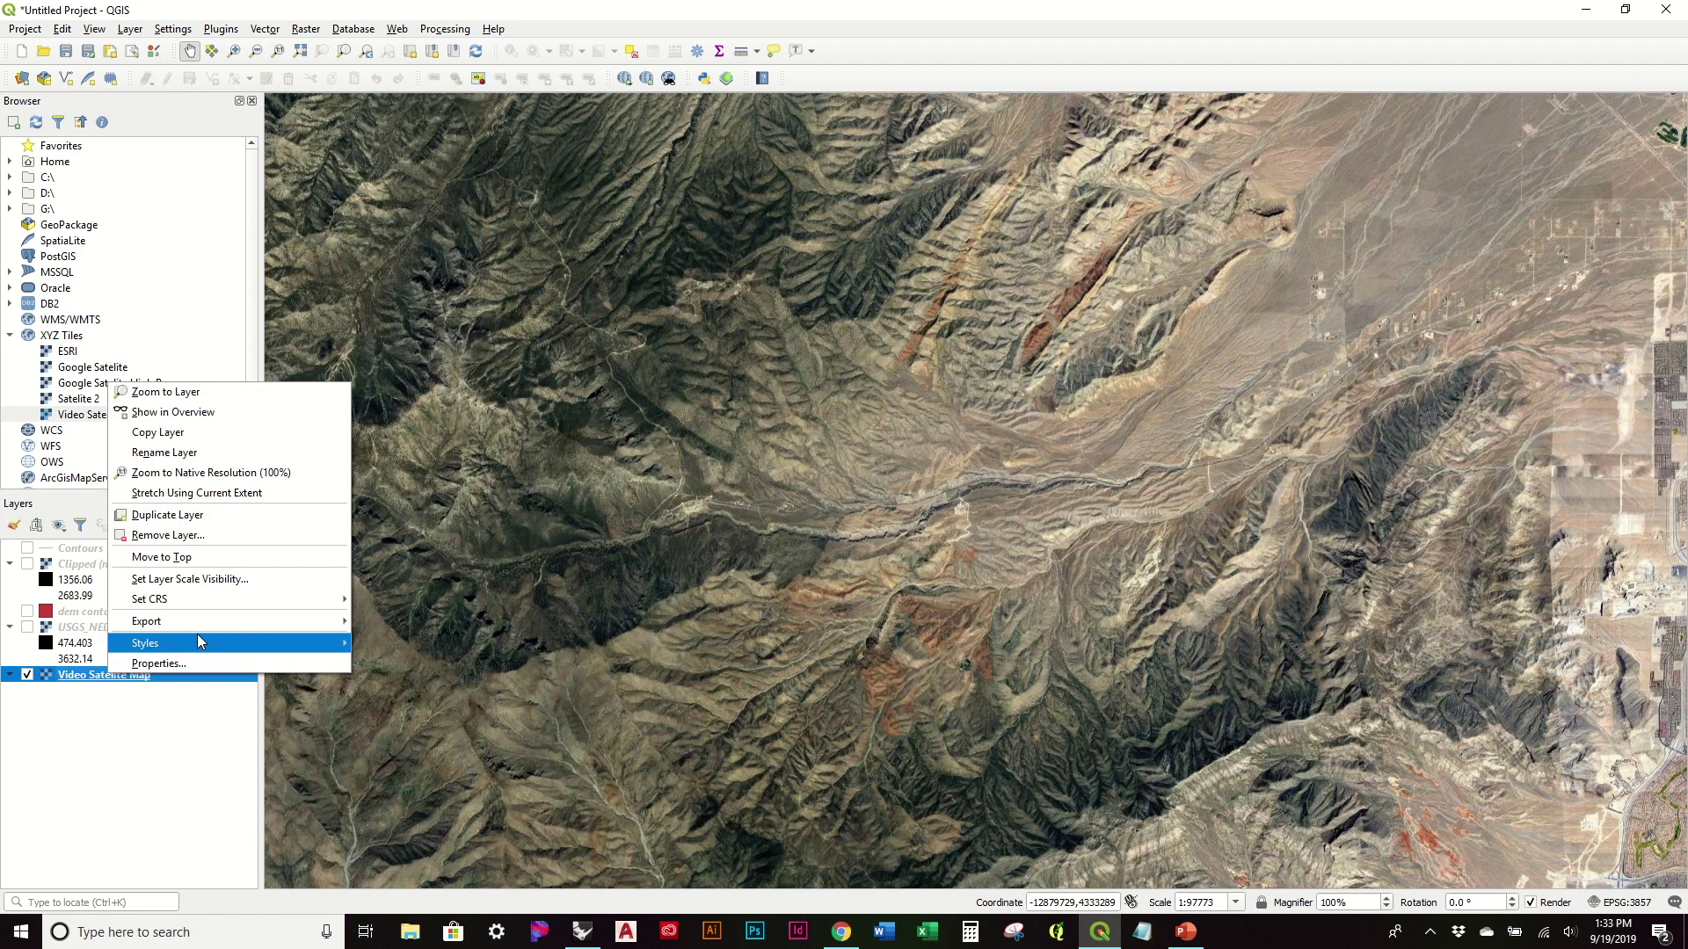
mouse_move(219, 621)
click(457, 619)
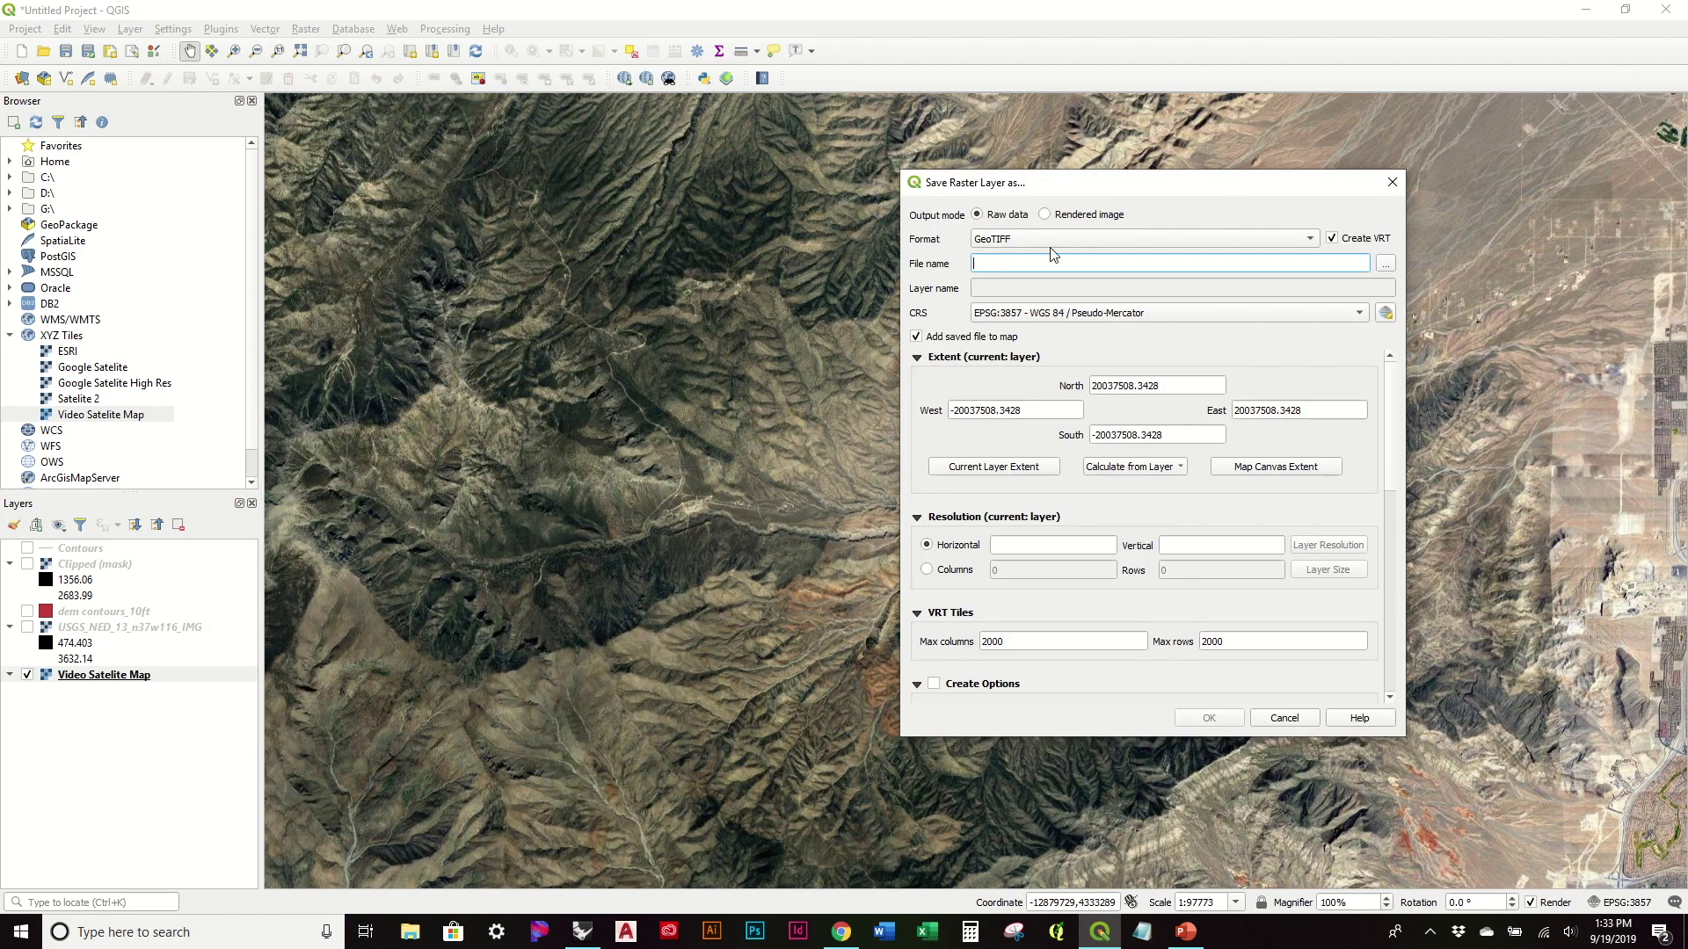
click(1333, 240)
click(1387, 264)
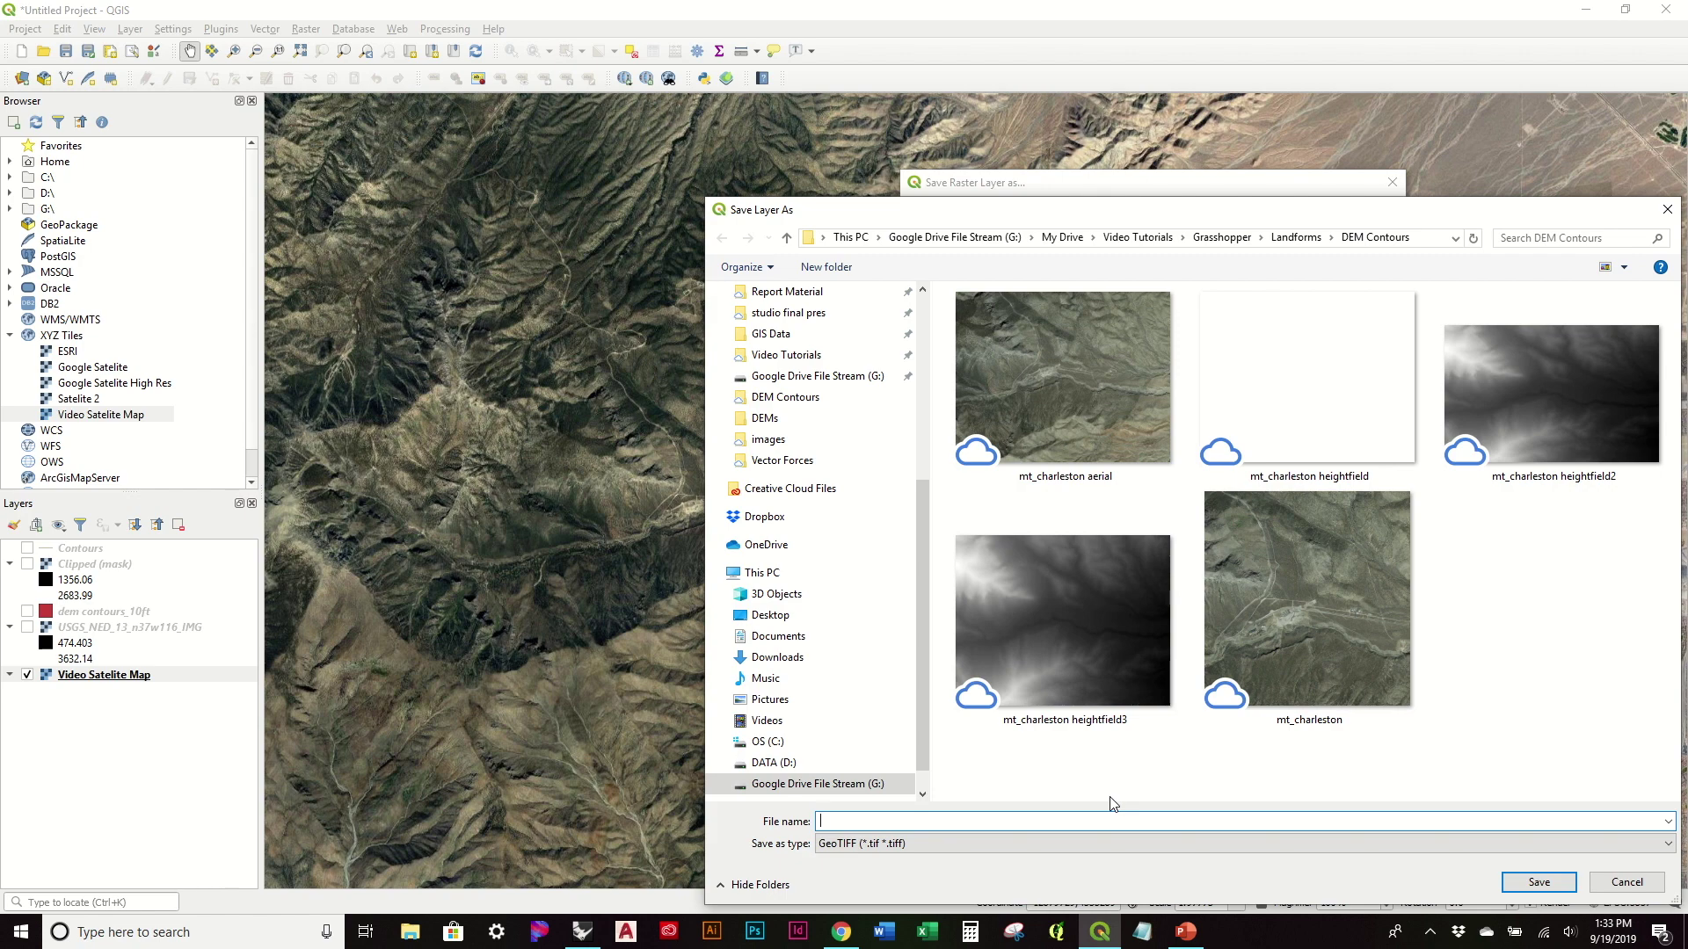
text(mt_char)
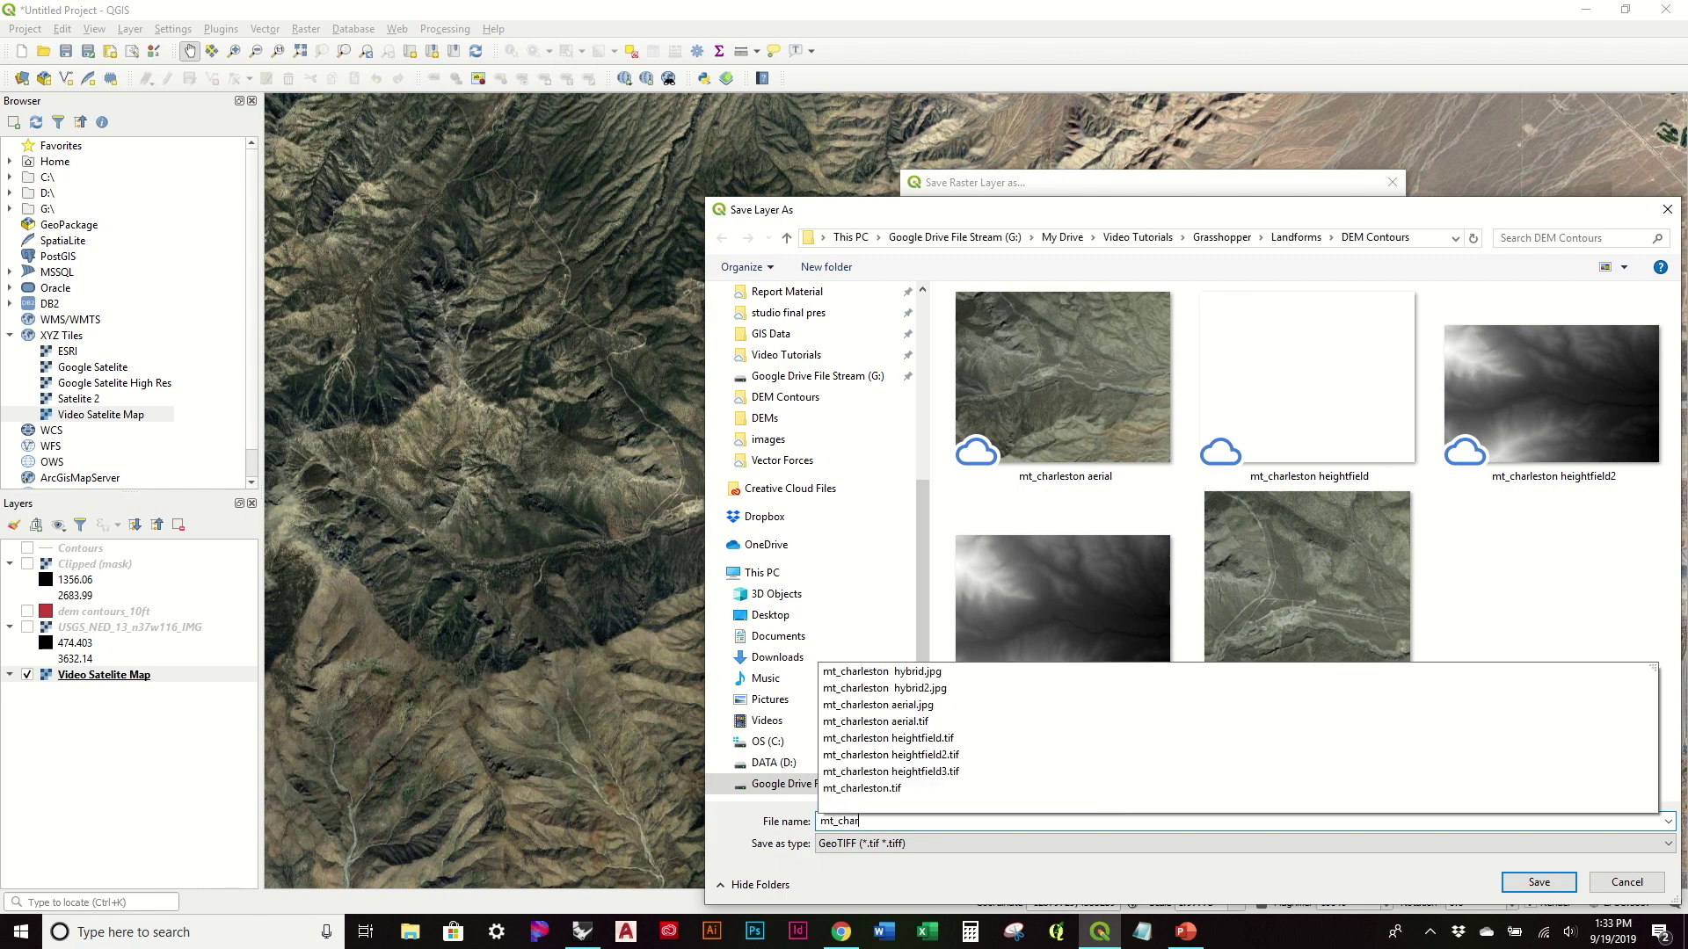
text(leston2)
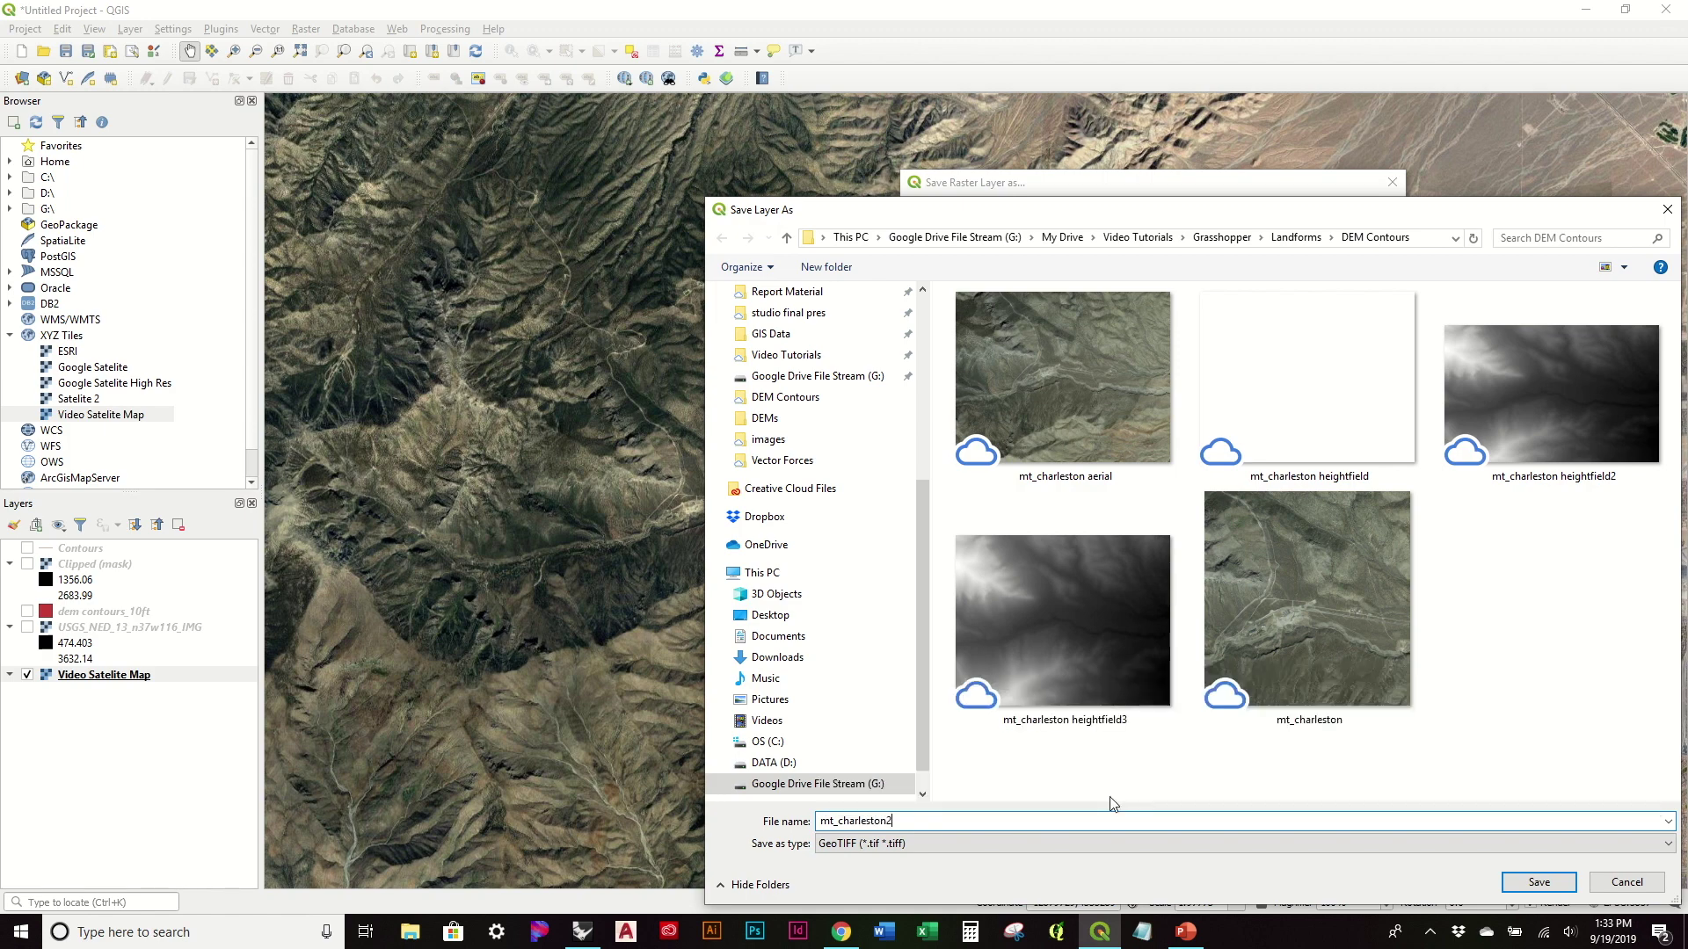
click(1539, 881)
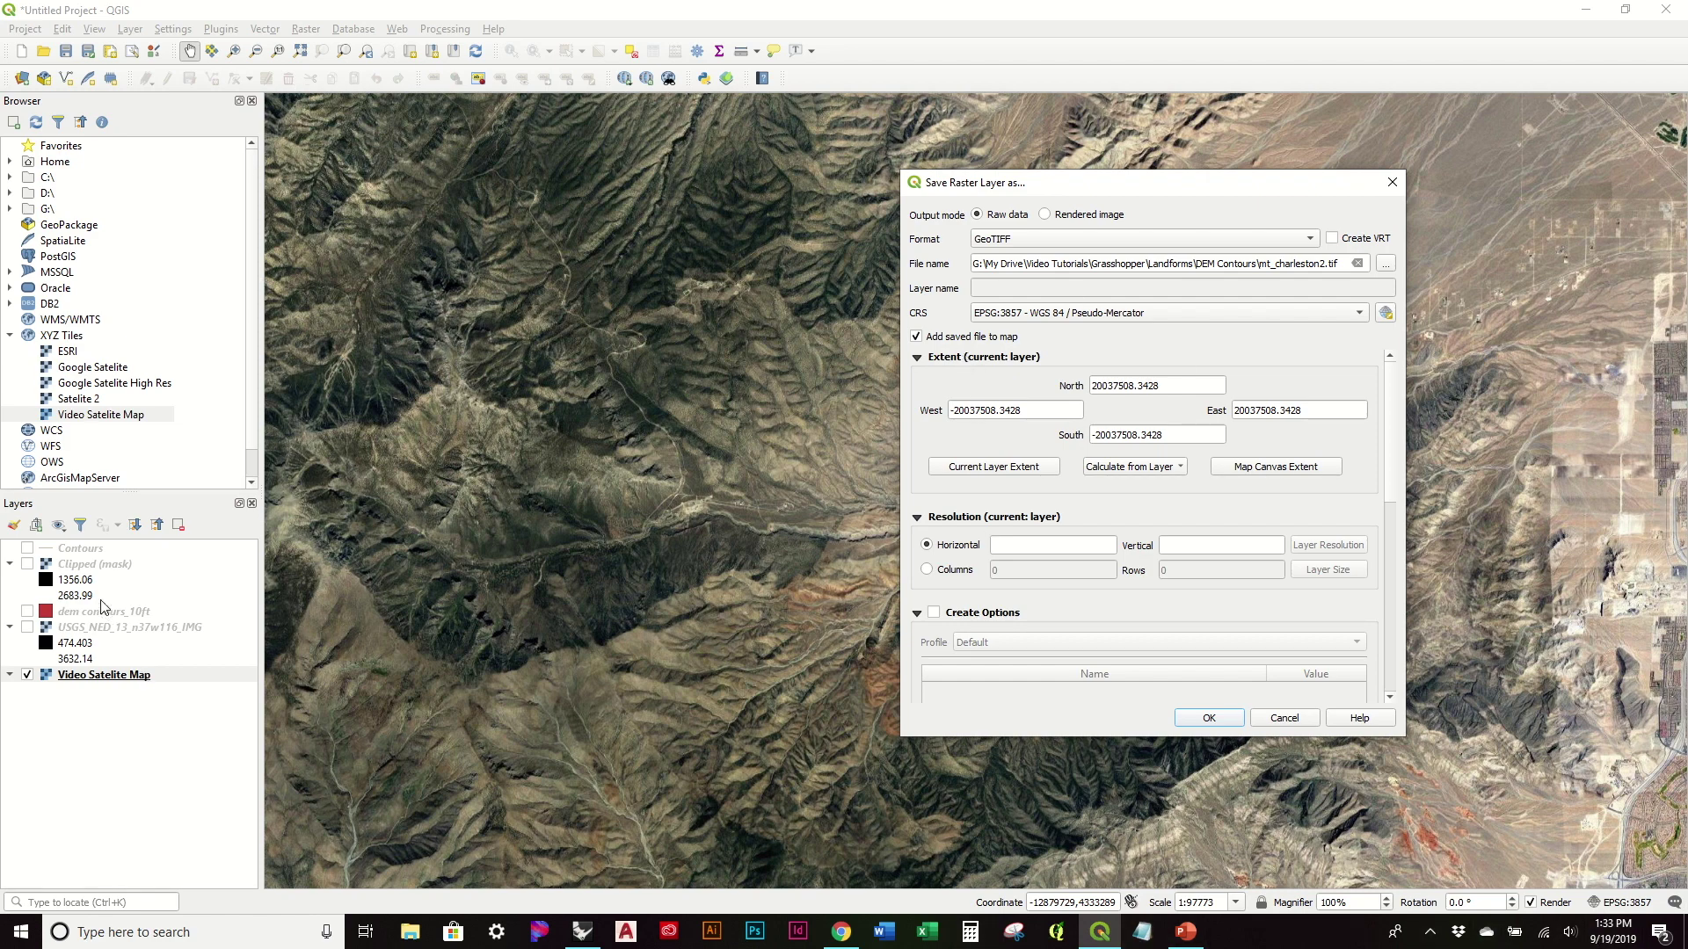
Take the export extent from the dem contours_10ft layer, set horizontal and vertical resolution to 1, and start the raster export.
click(1148, 473)
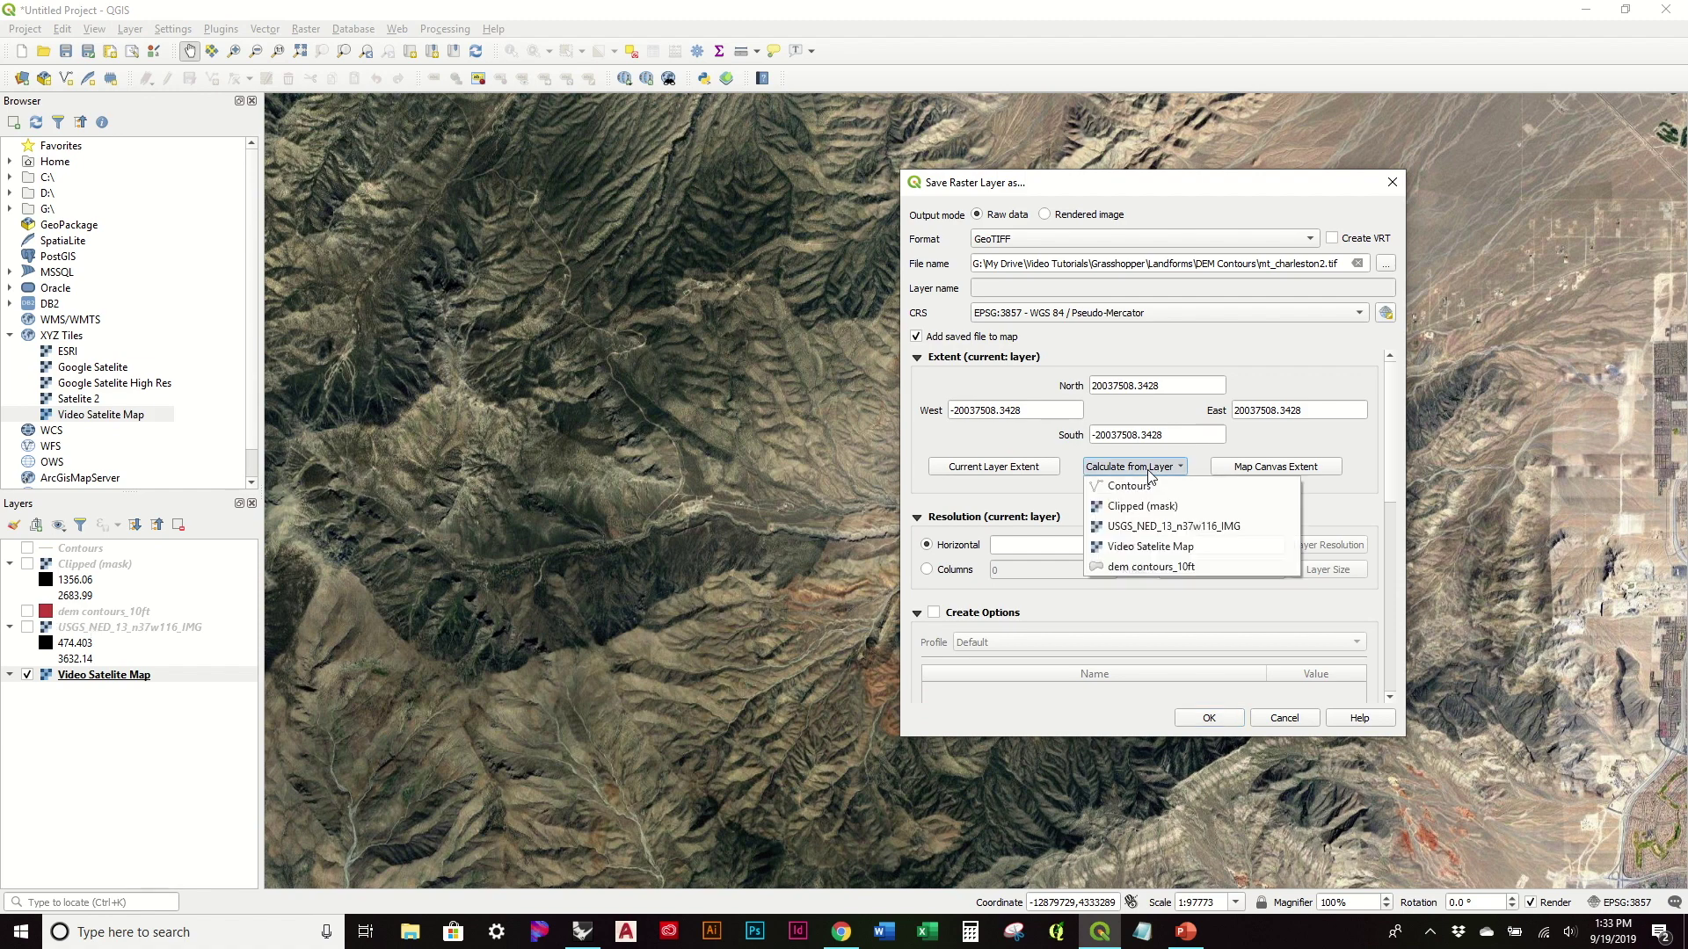
click(1171, 568)
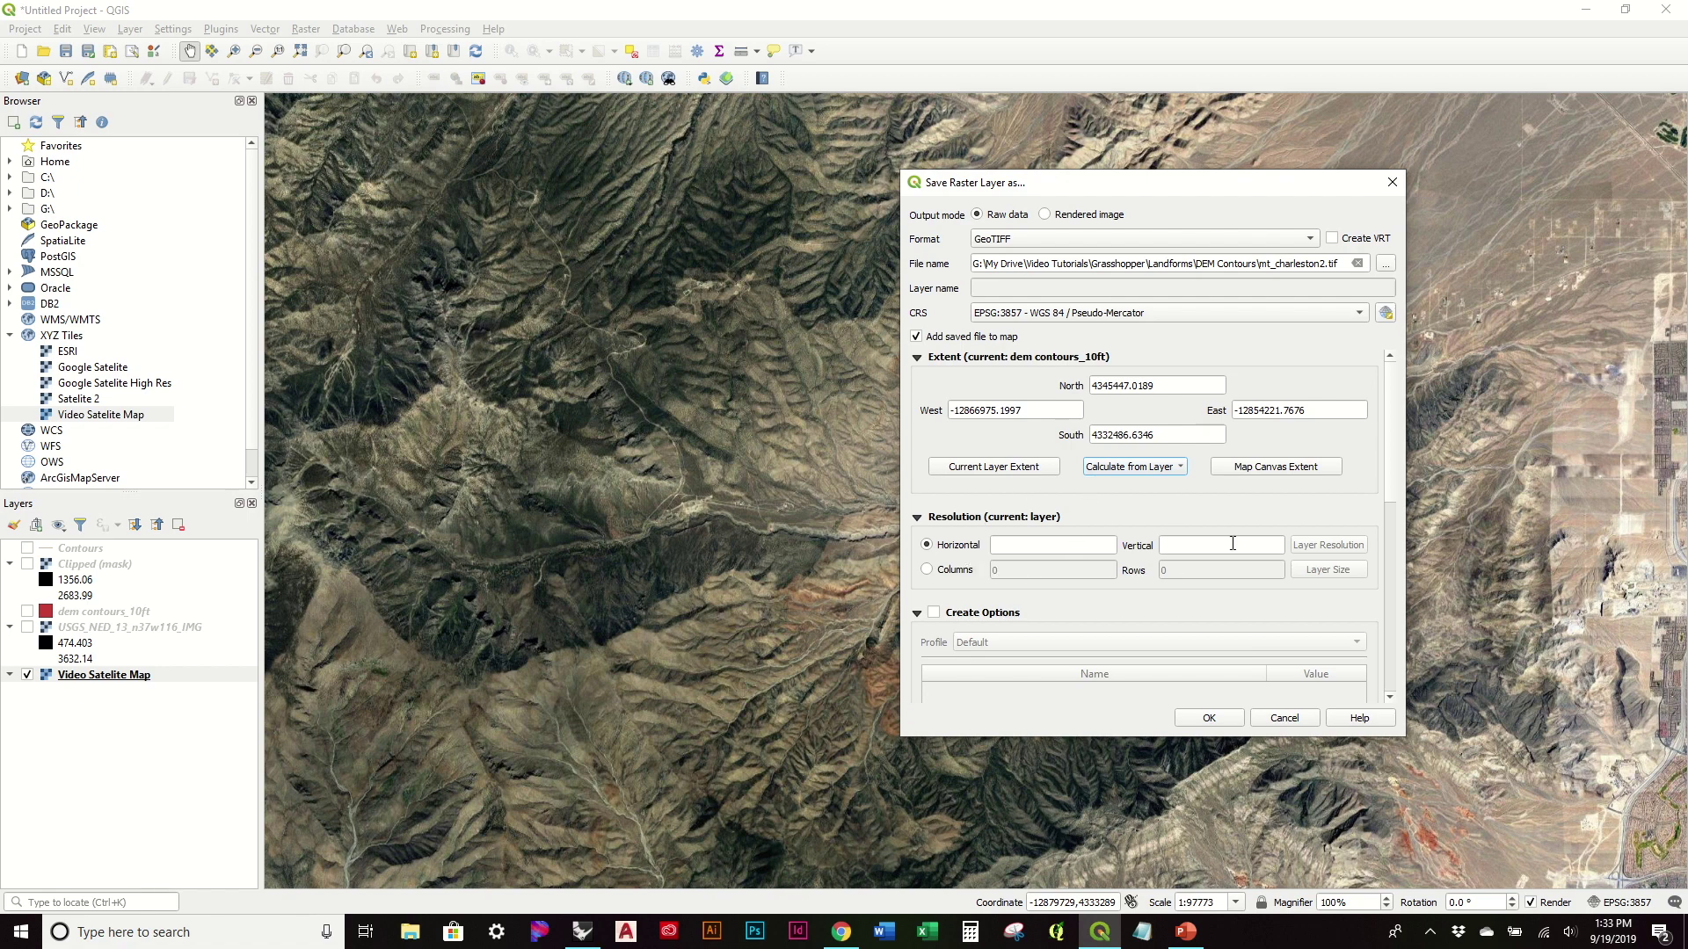
click(1031, 545)
text(1)
key(Tab)
text(1)
click(1209, 719)
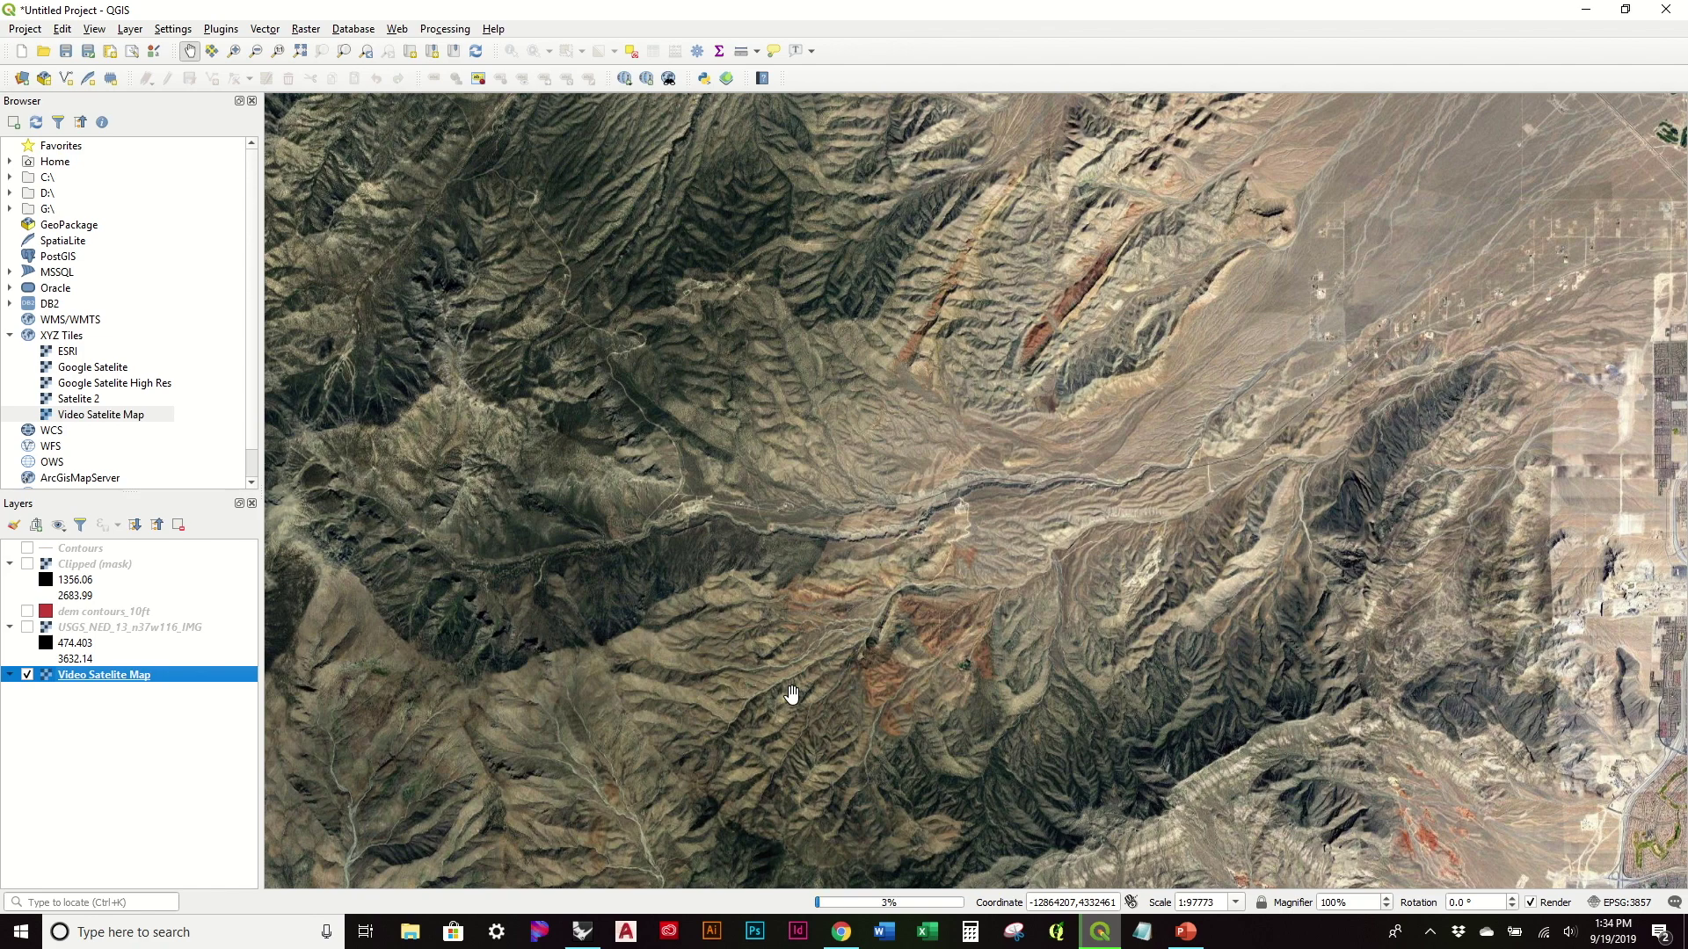
Switch to Rhino with Grasshopper and place the Imp@it and DataVis@it components side by side on the canvas.
click(582, 932)
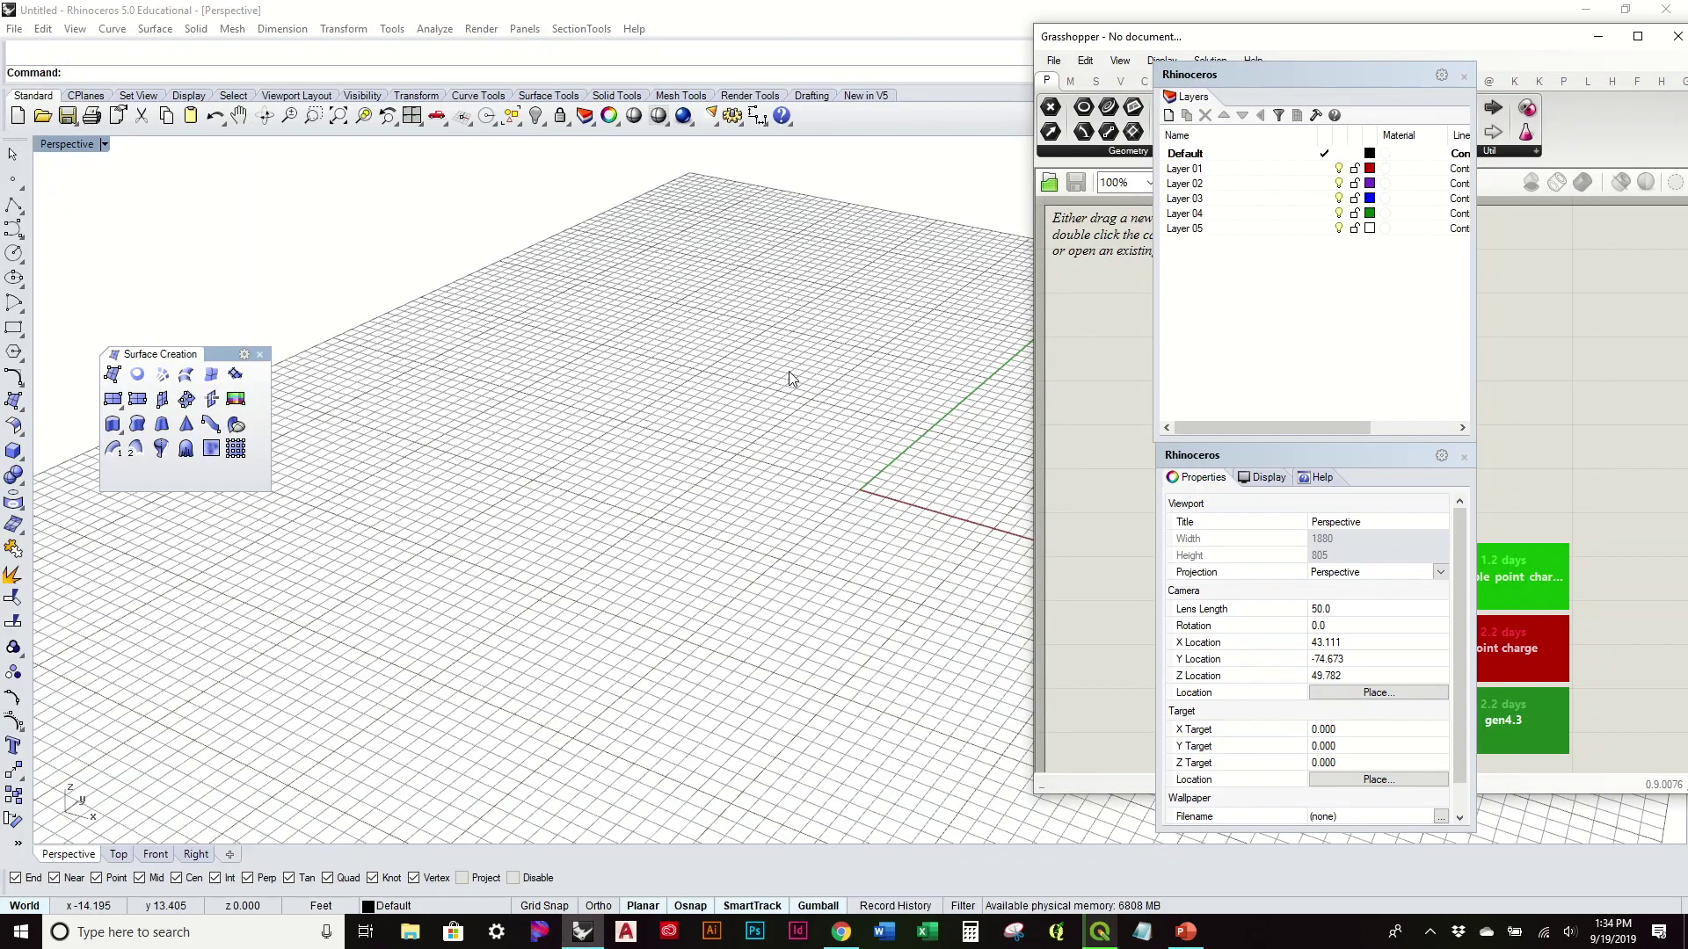
click(1404, 46)
right_drag(384, 470, 441, 485)
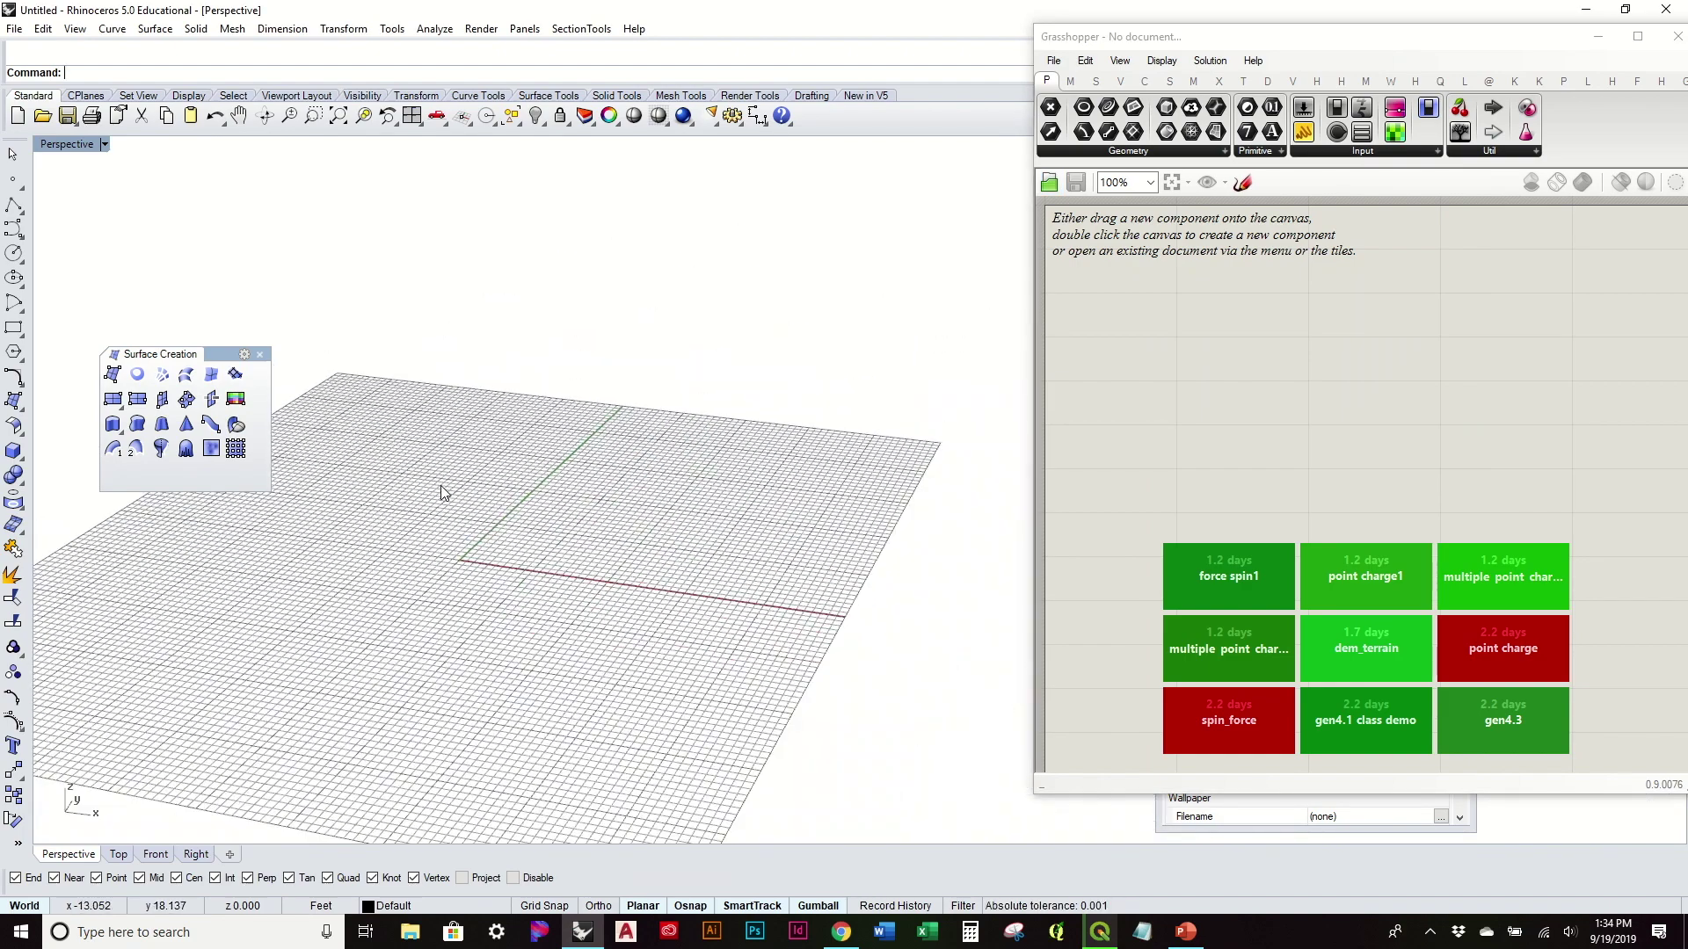
mouse_move(539, 440)
right_down()
mouse_move(554, 474)
mouse_move(554, 453)
right_up()
scroll(554, 452, down, 2)
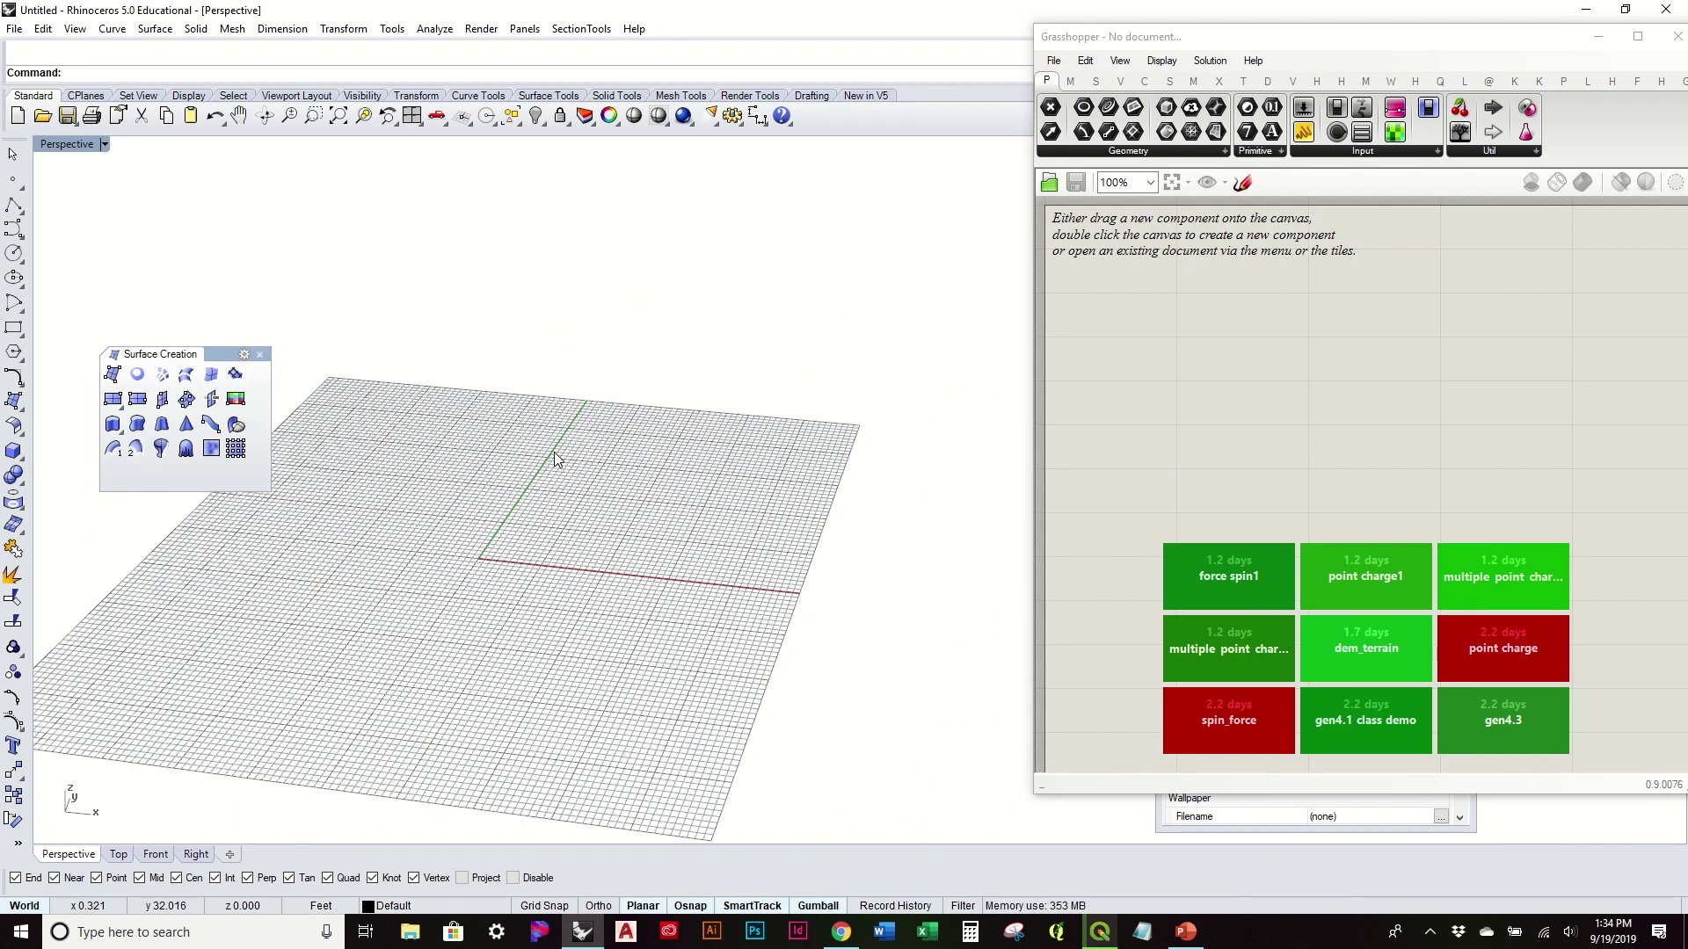
click(1488, 81)
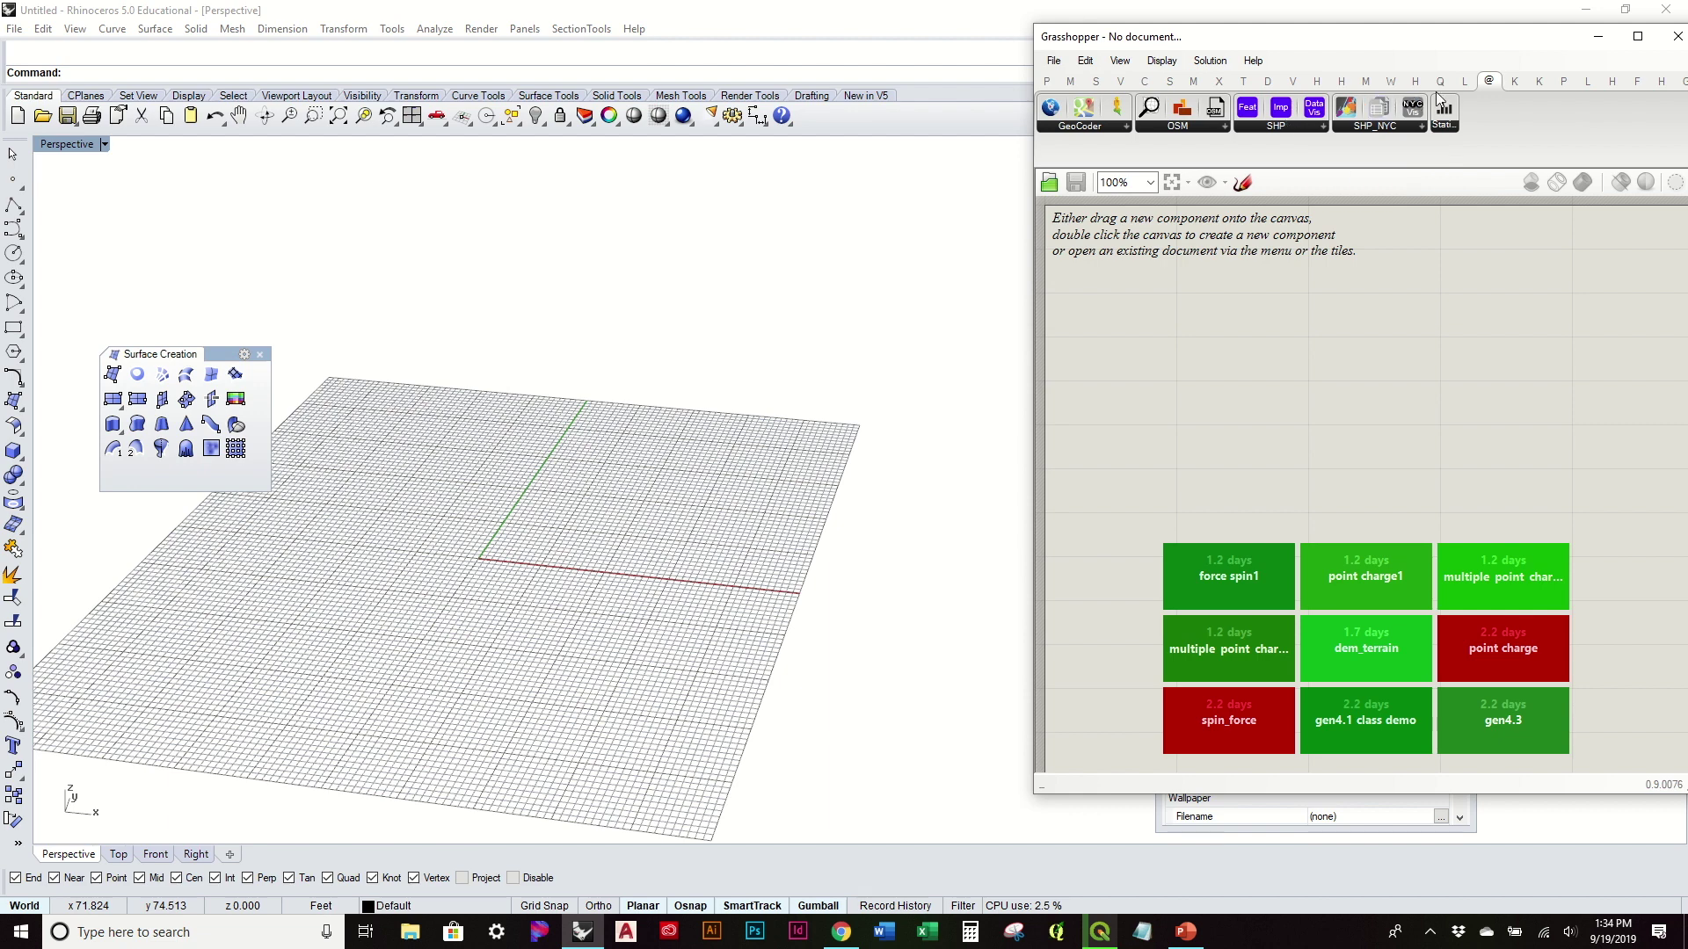
drag(1279, 117, 1199, 374)
drag(1316, 112, 1383, 361)
click(1047, 81)
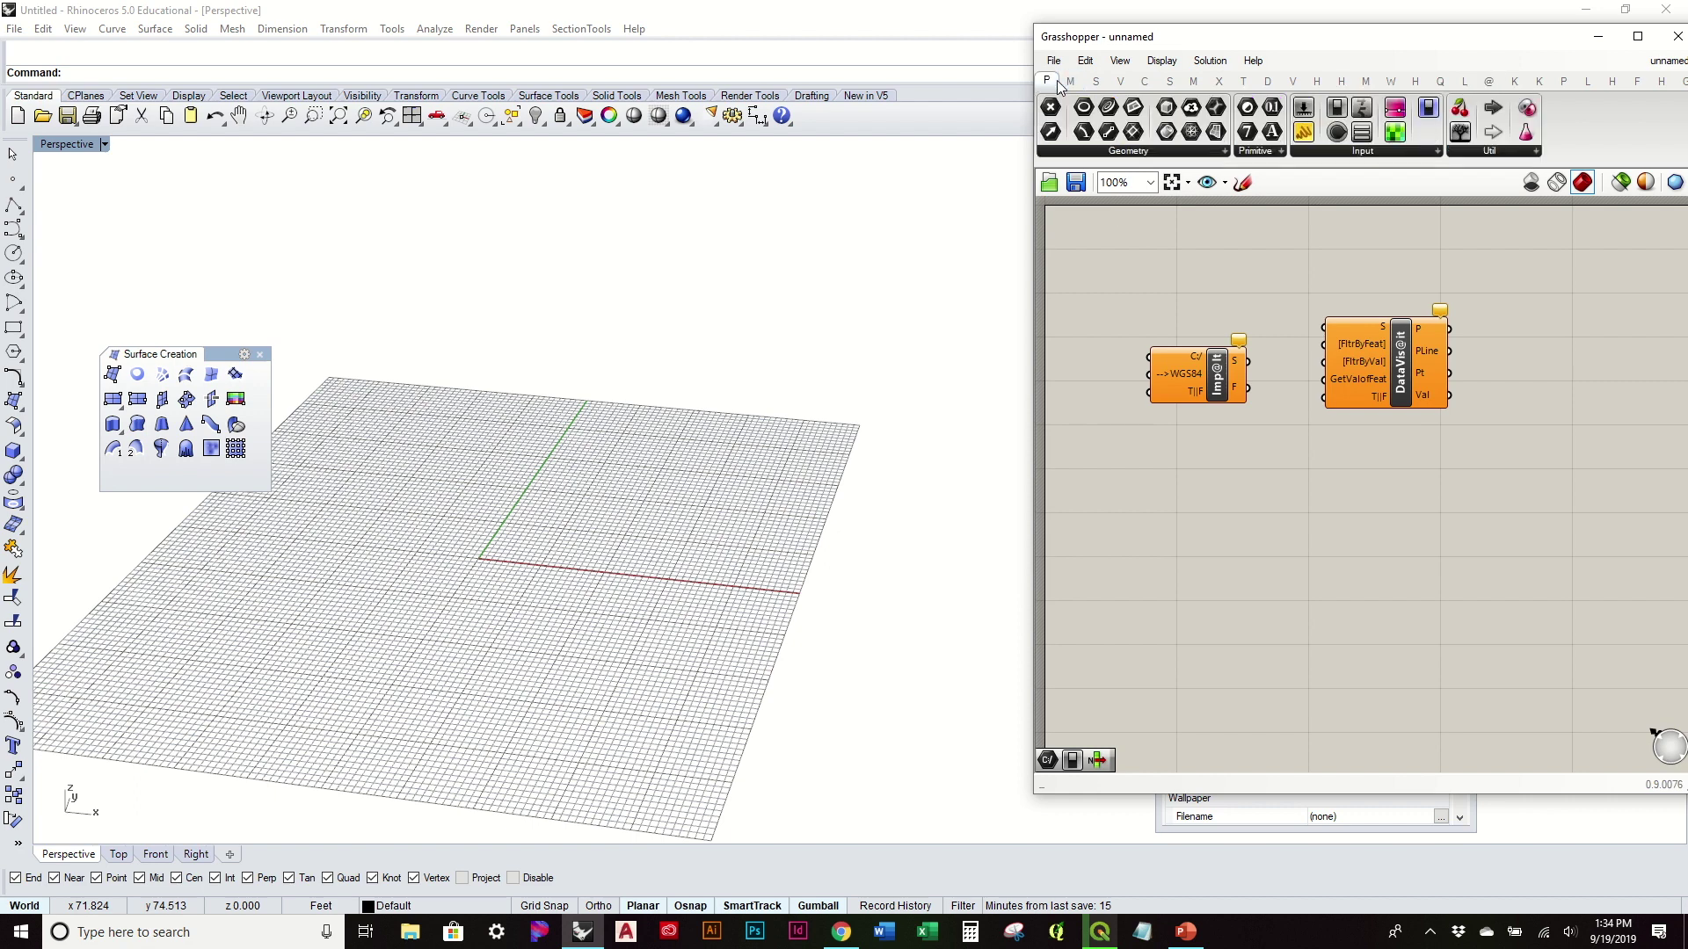
drag(1184, 357, 1214, 335)
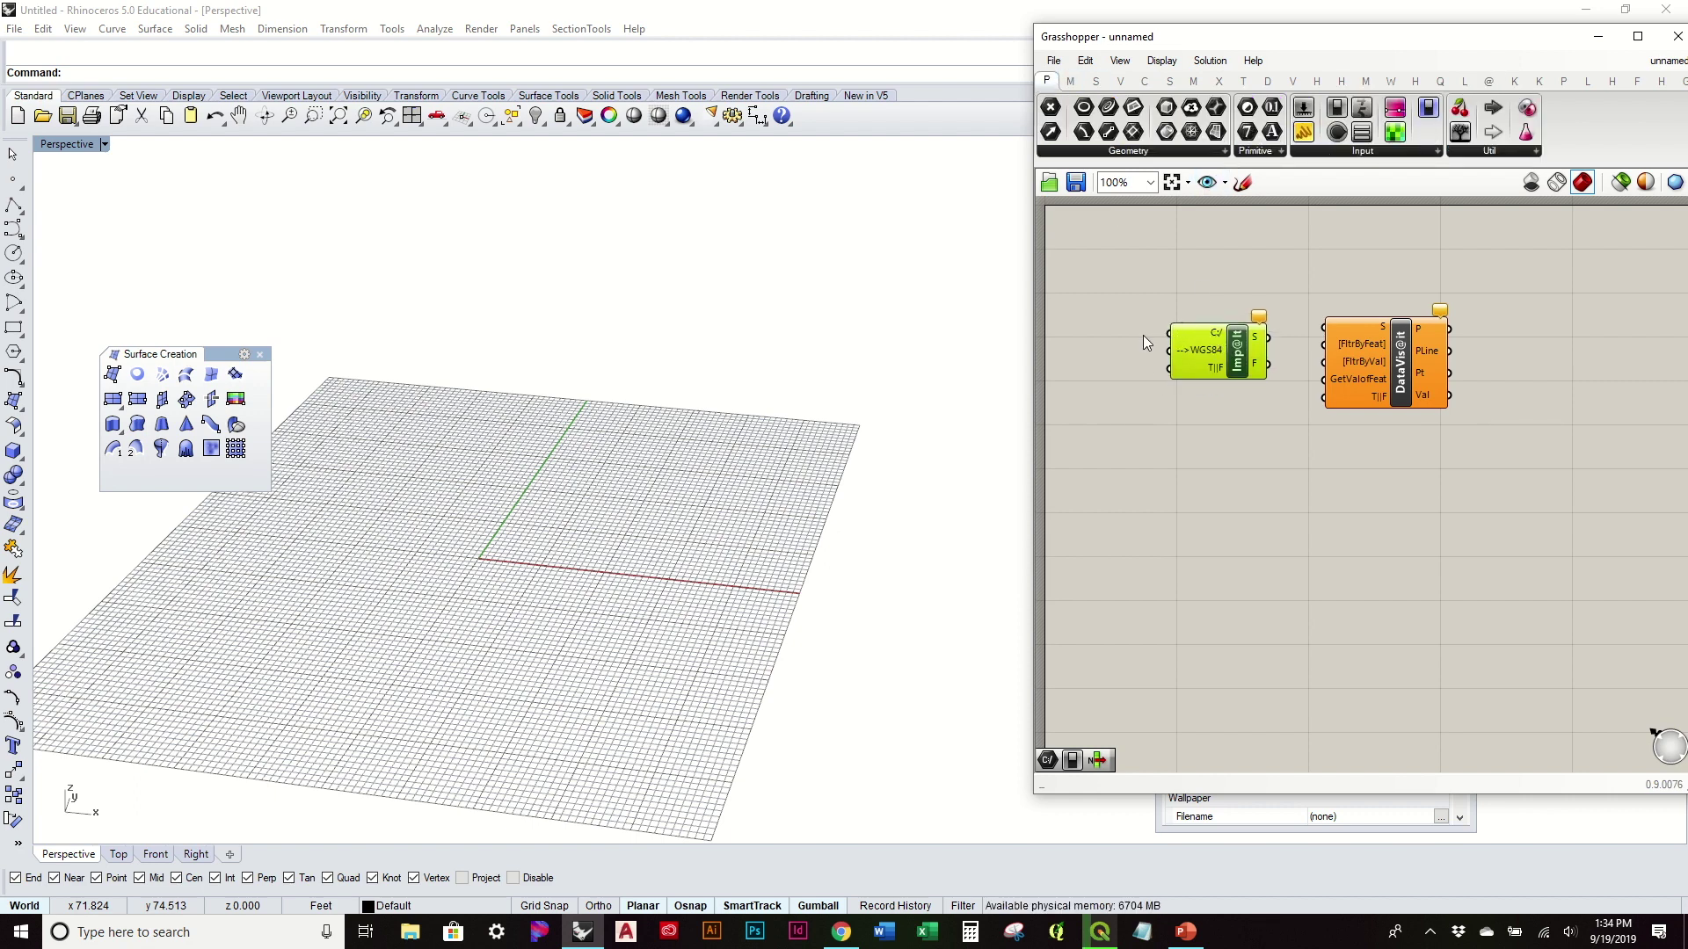
Switch to QGIS and set up an ESRI Shapefile export of the Contours layer named dem contour lines_10ft in the DEM Contours folder.
click(1100, 931)
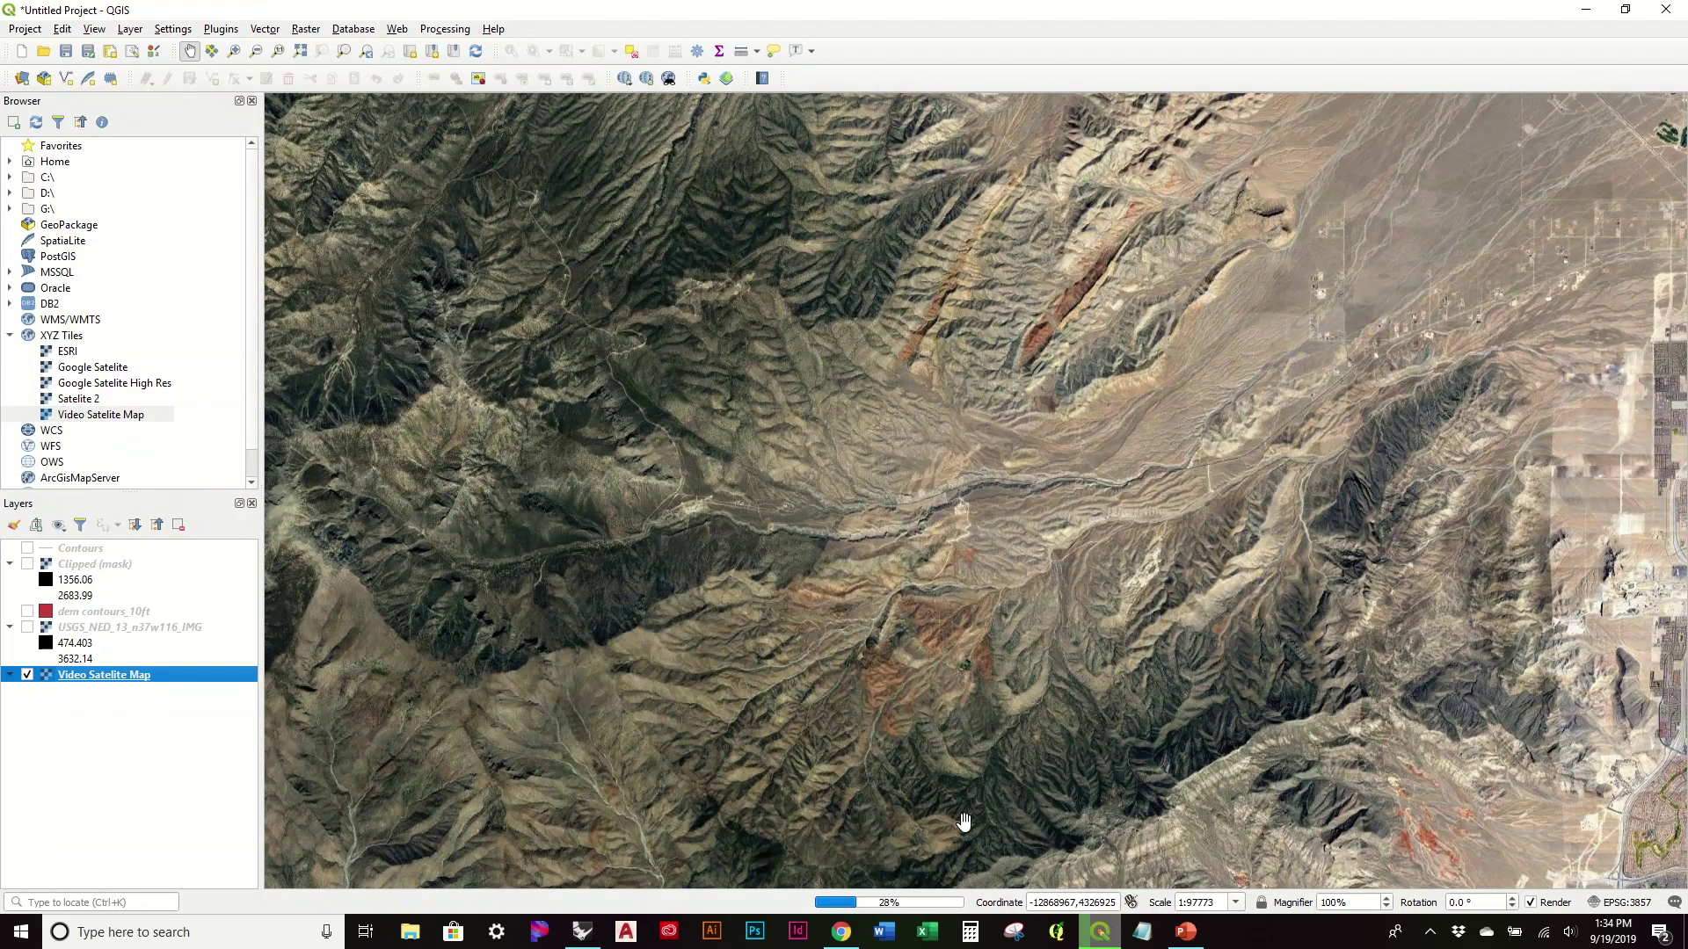
click(84, 552)
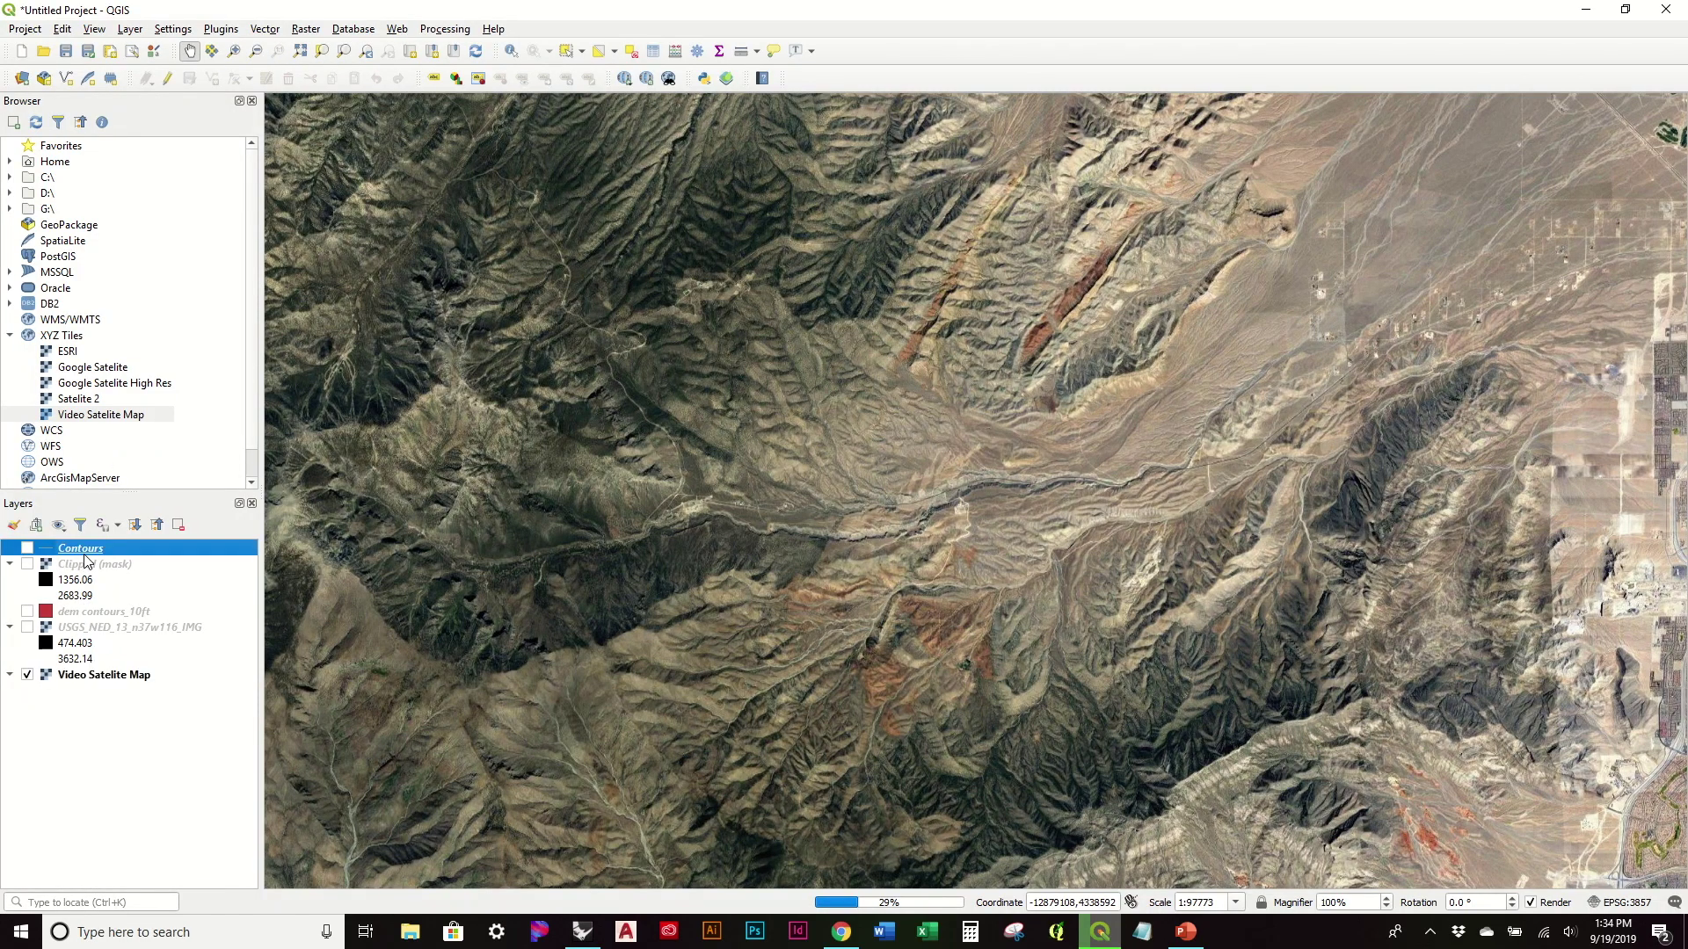
right_click(86, 550)
mouse_move(216, 831)
click(351, 843)
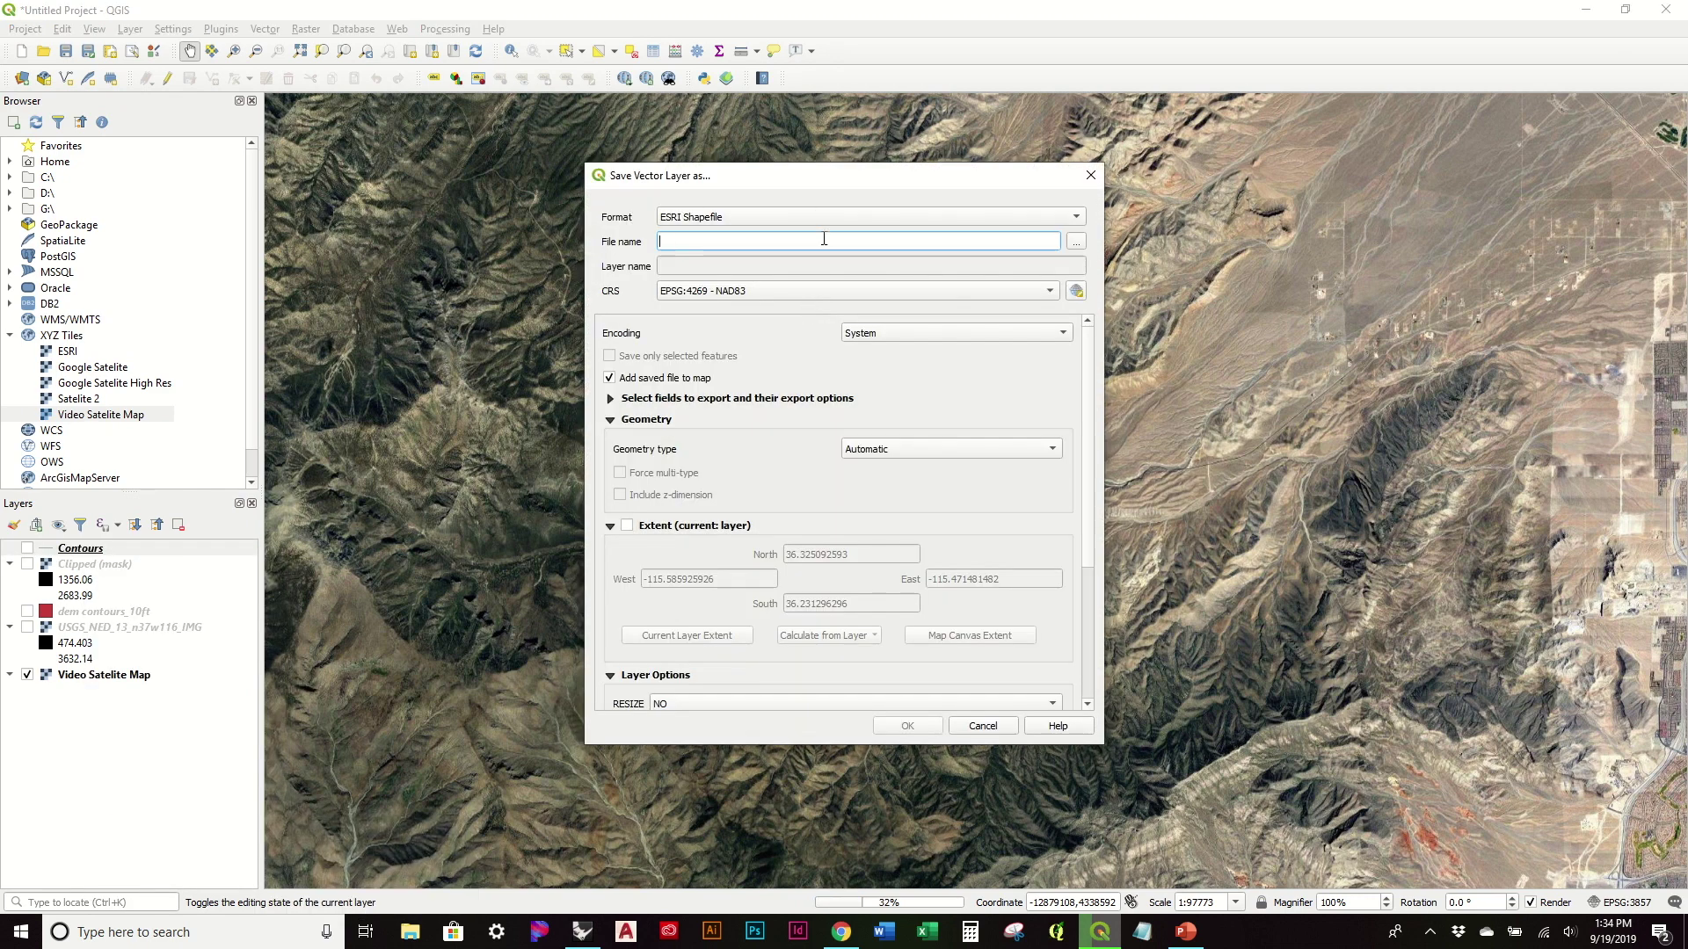
click(1075, 241)
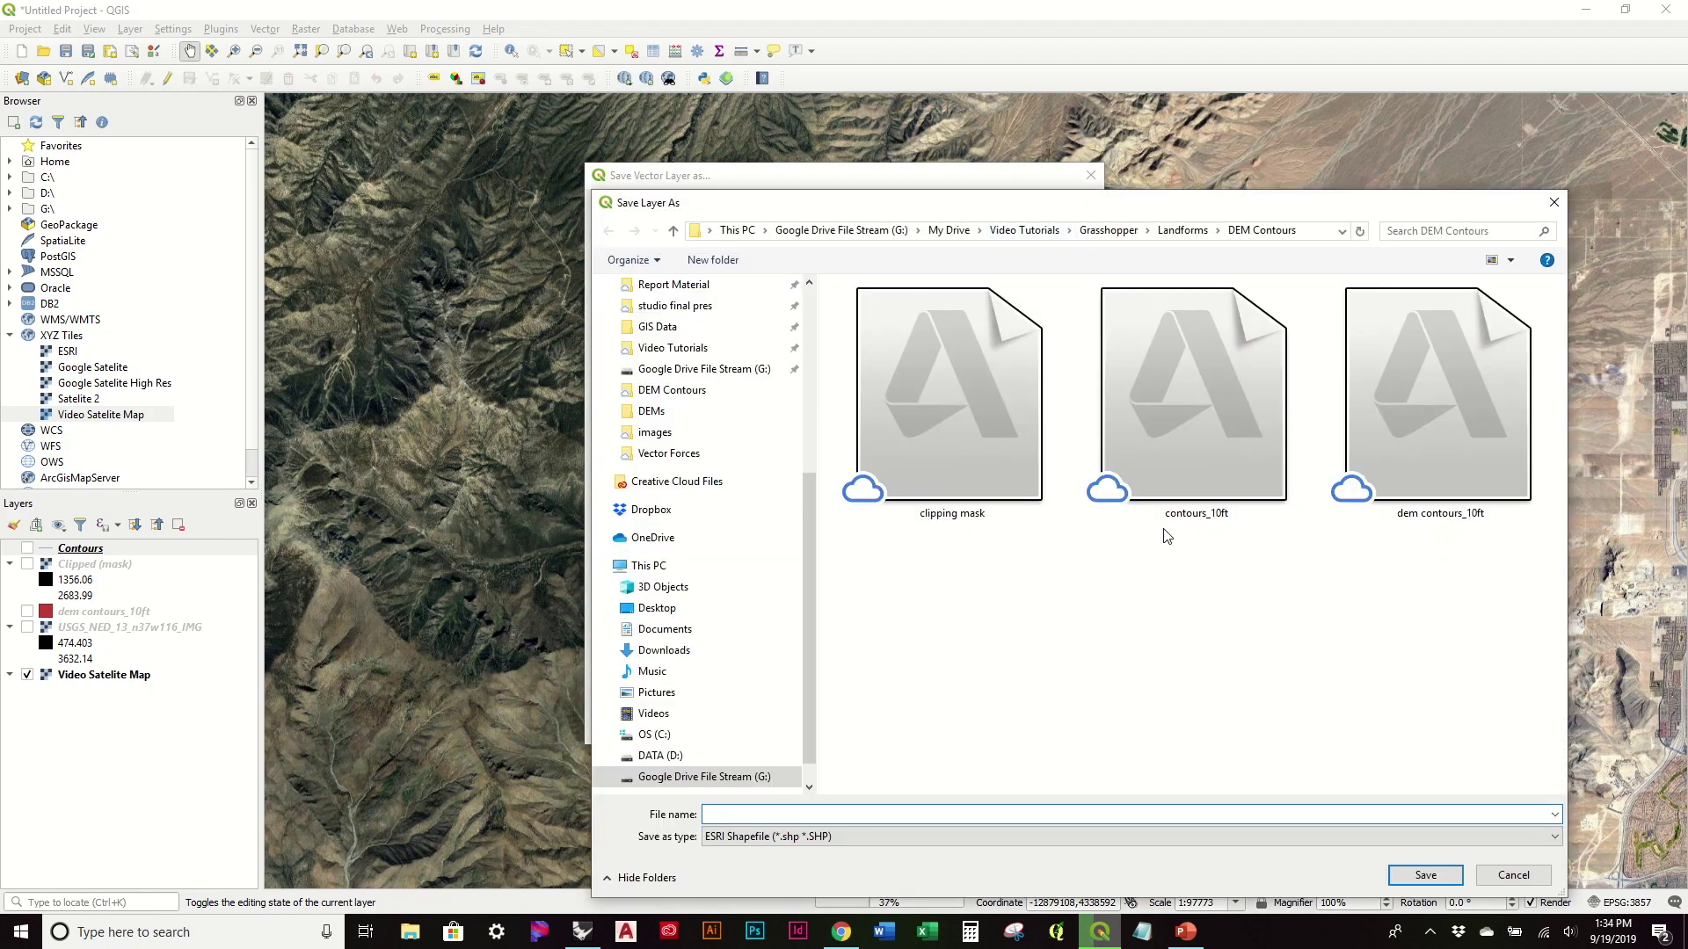
text(dem)
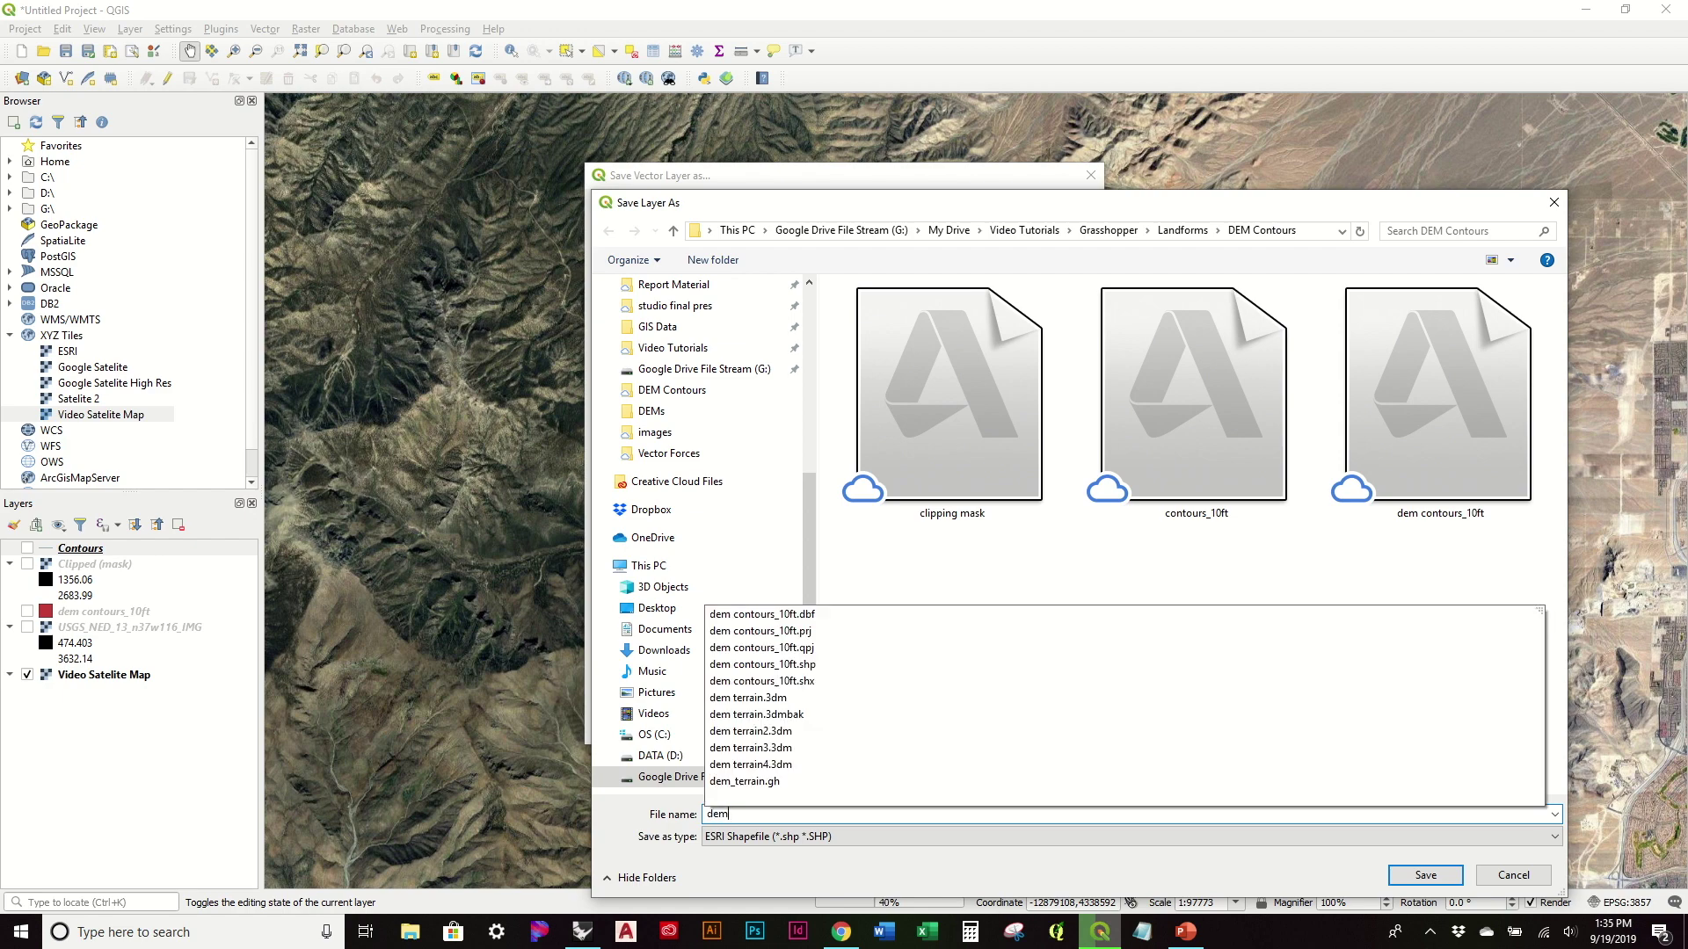
text( co)
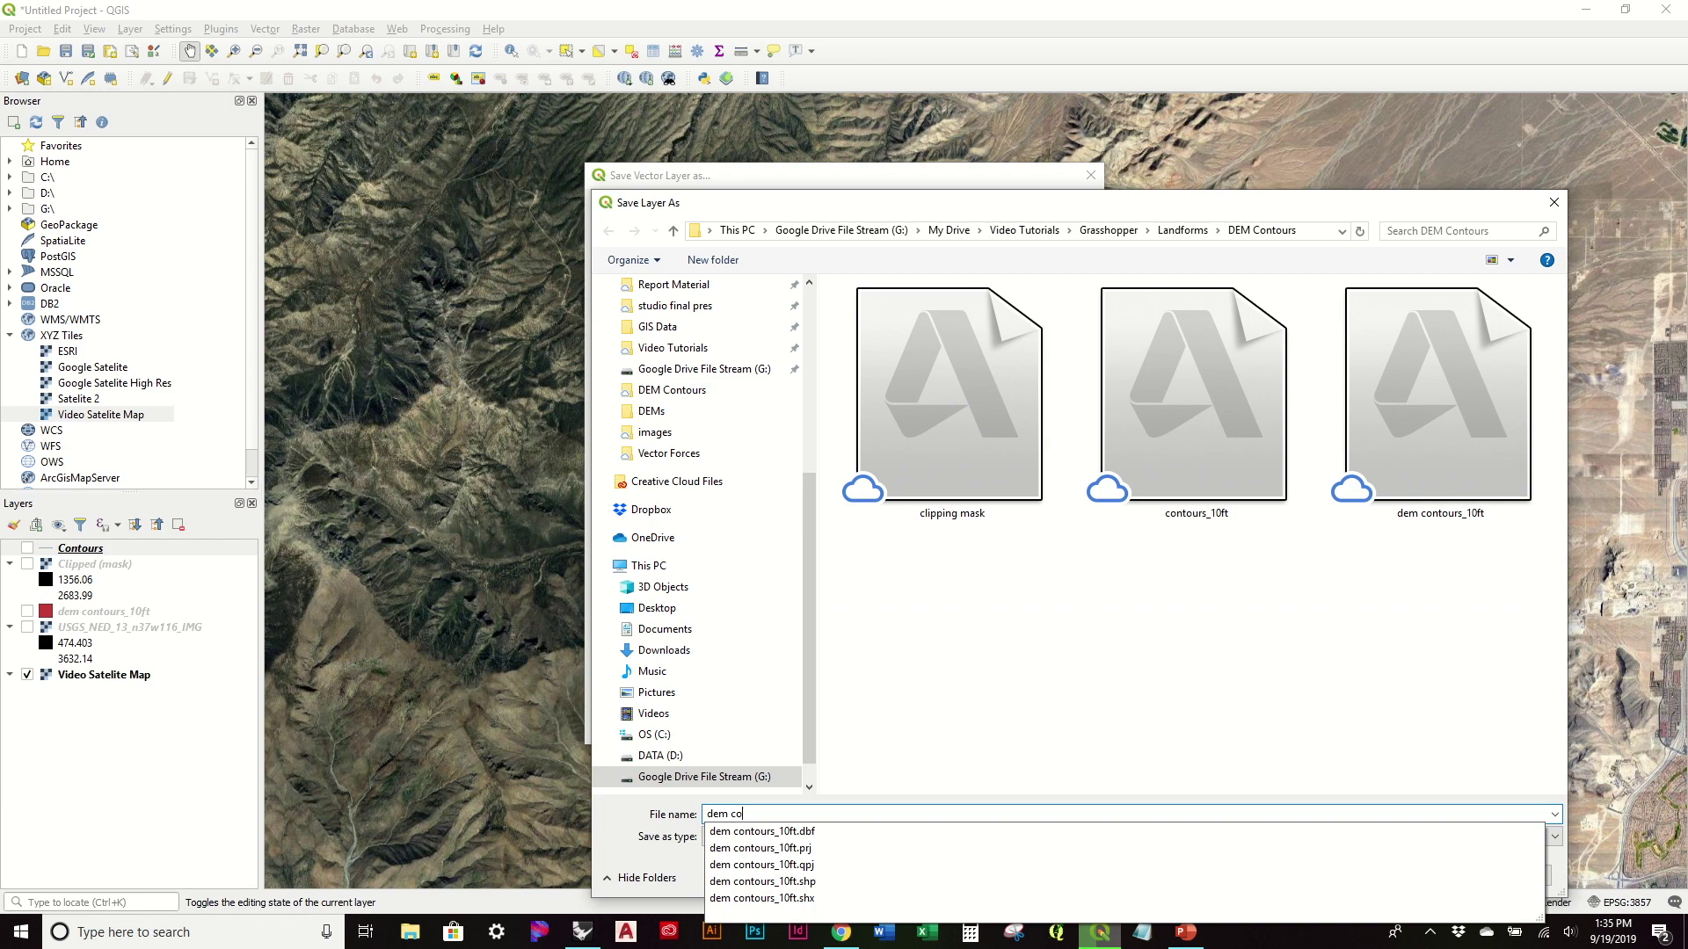
text(ntour lines)
key(BackSpace)
text(lines)
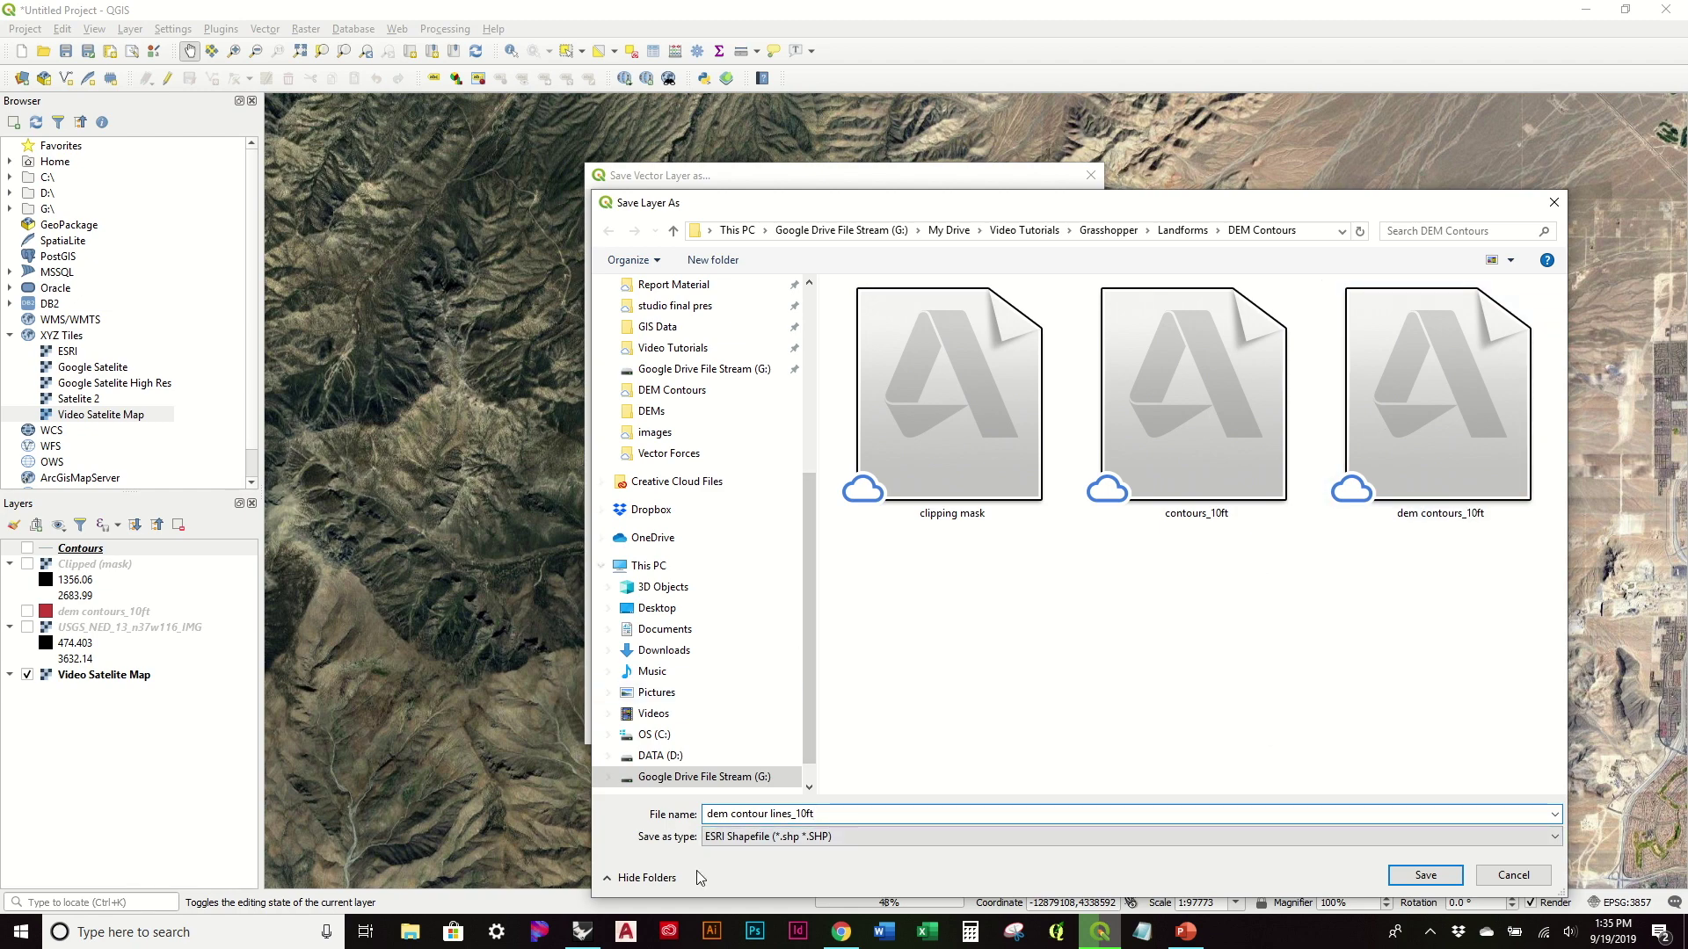
click(1452, 876)
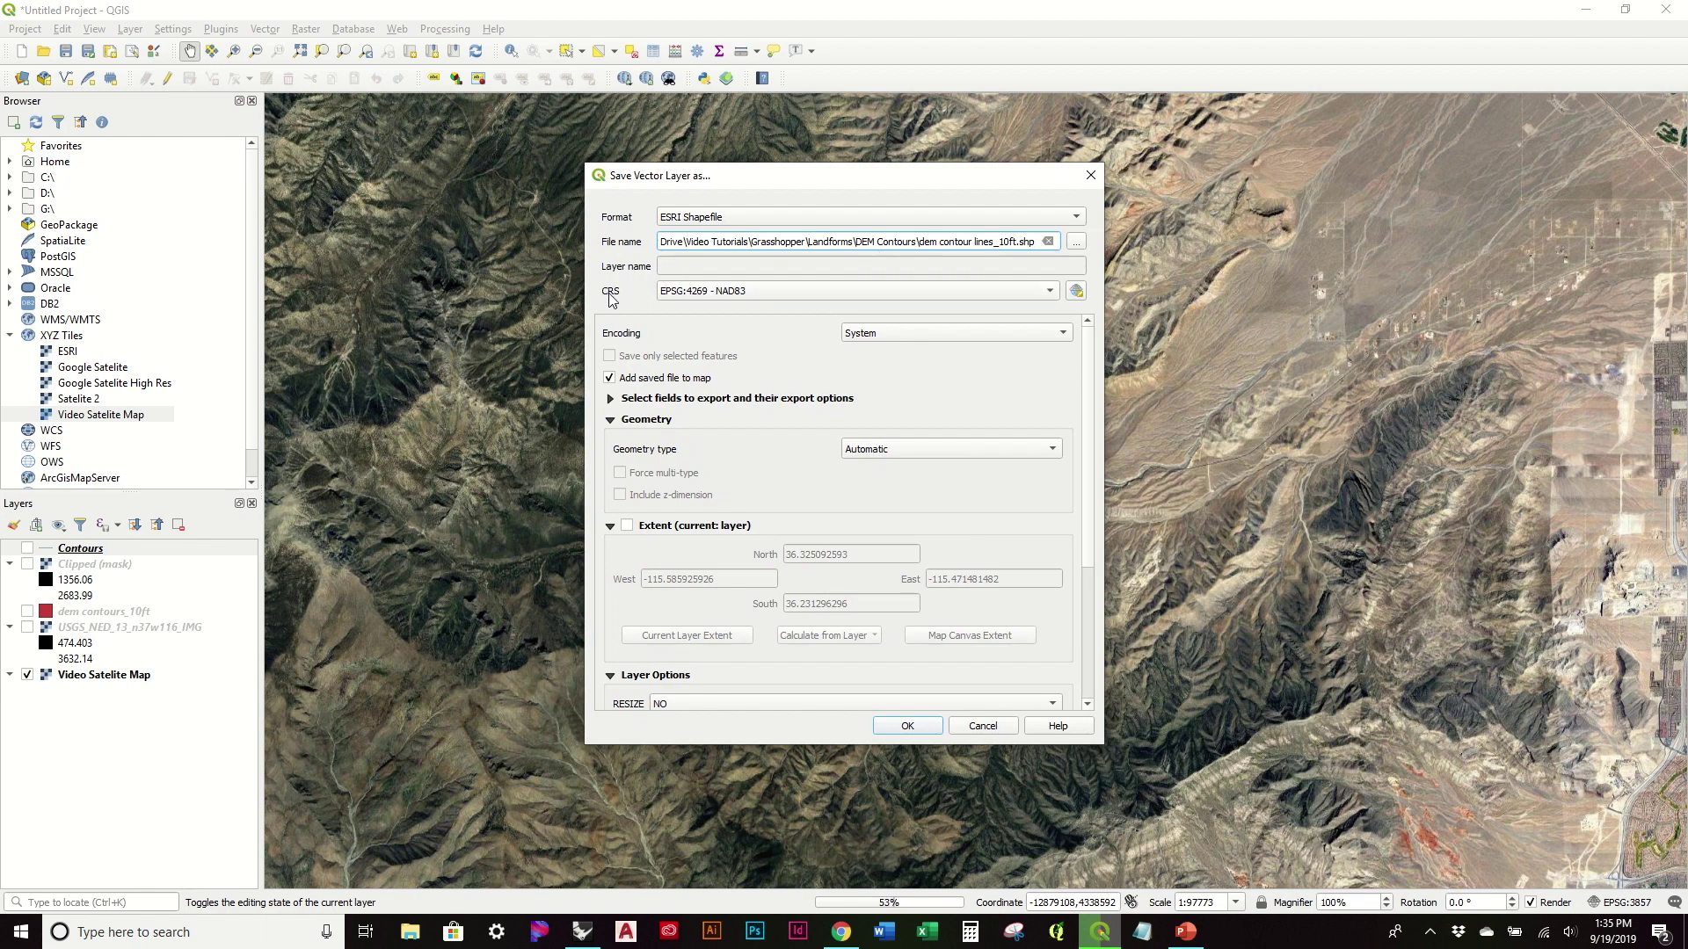
Set the shapefile's coordinate system to the project CRS EPSG:3857 - WGS 84 / Pseudo-Mercator and export the contours.
click(722, 292)
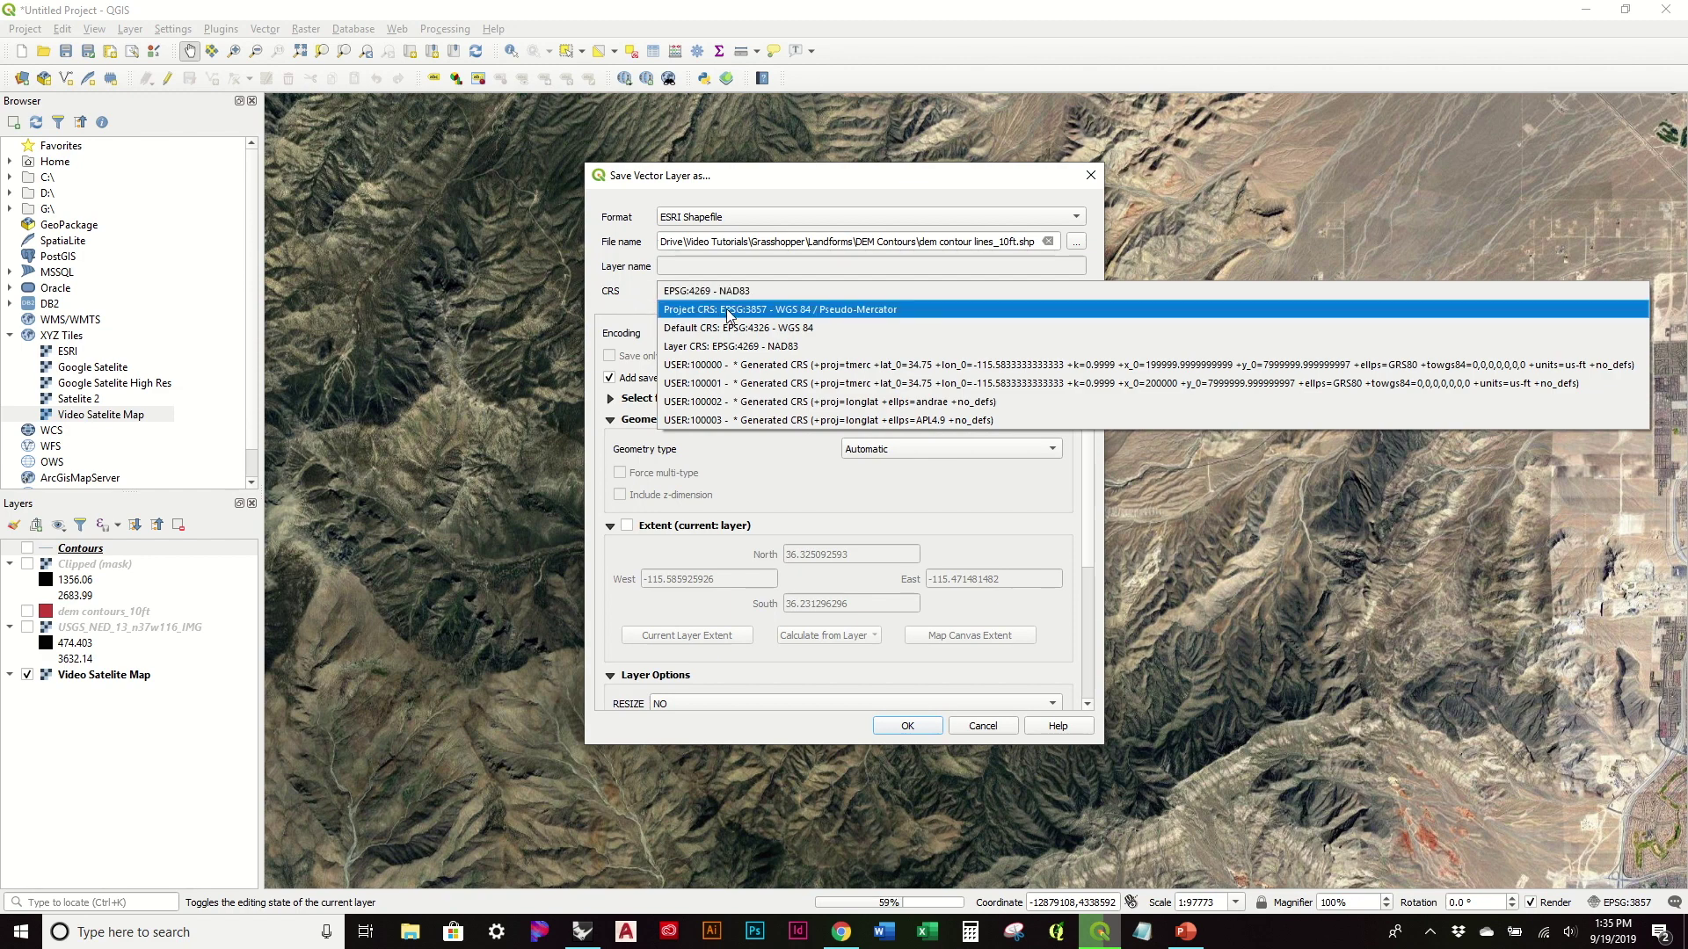
click(760, 312)
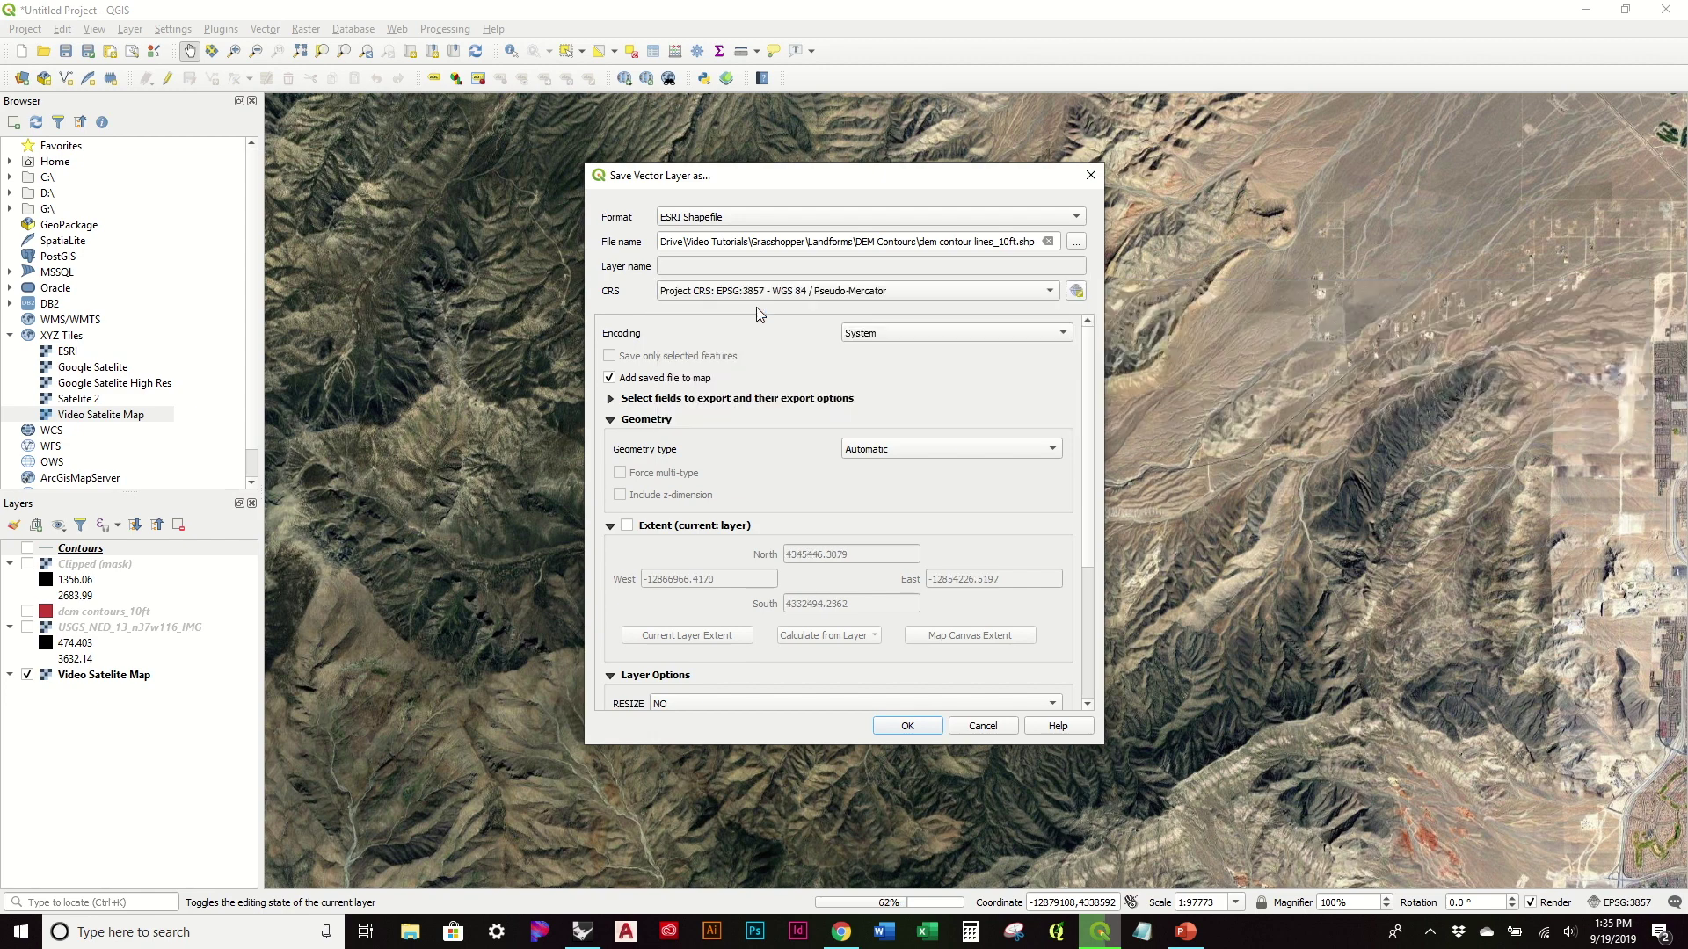
click(908, 727)
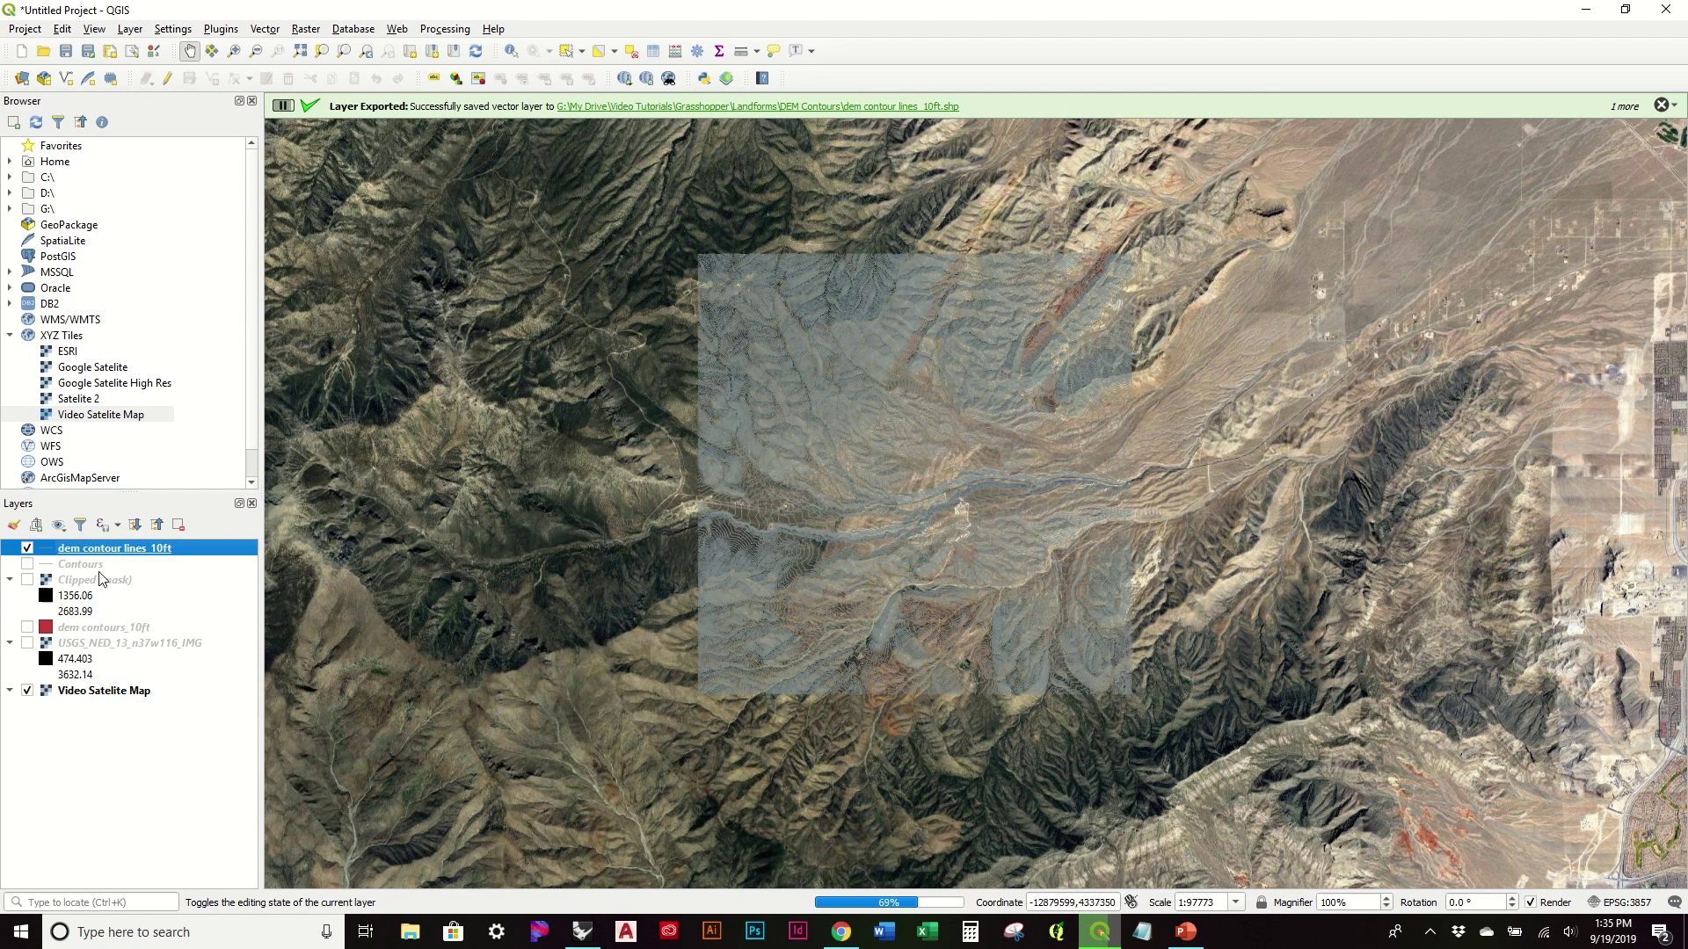
scroll(1059, 507, up, 2)
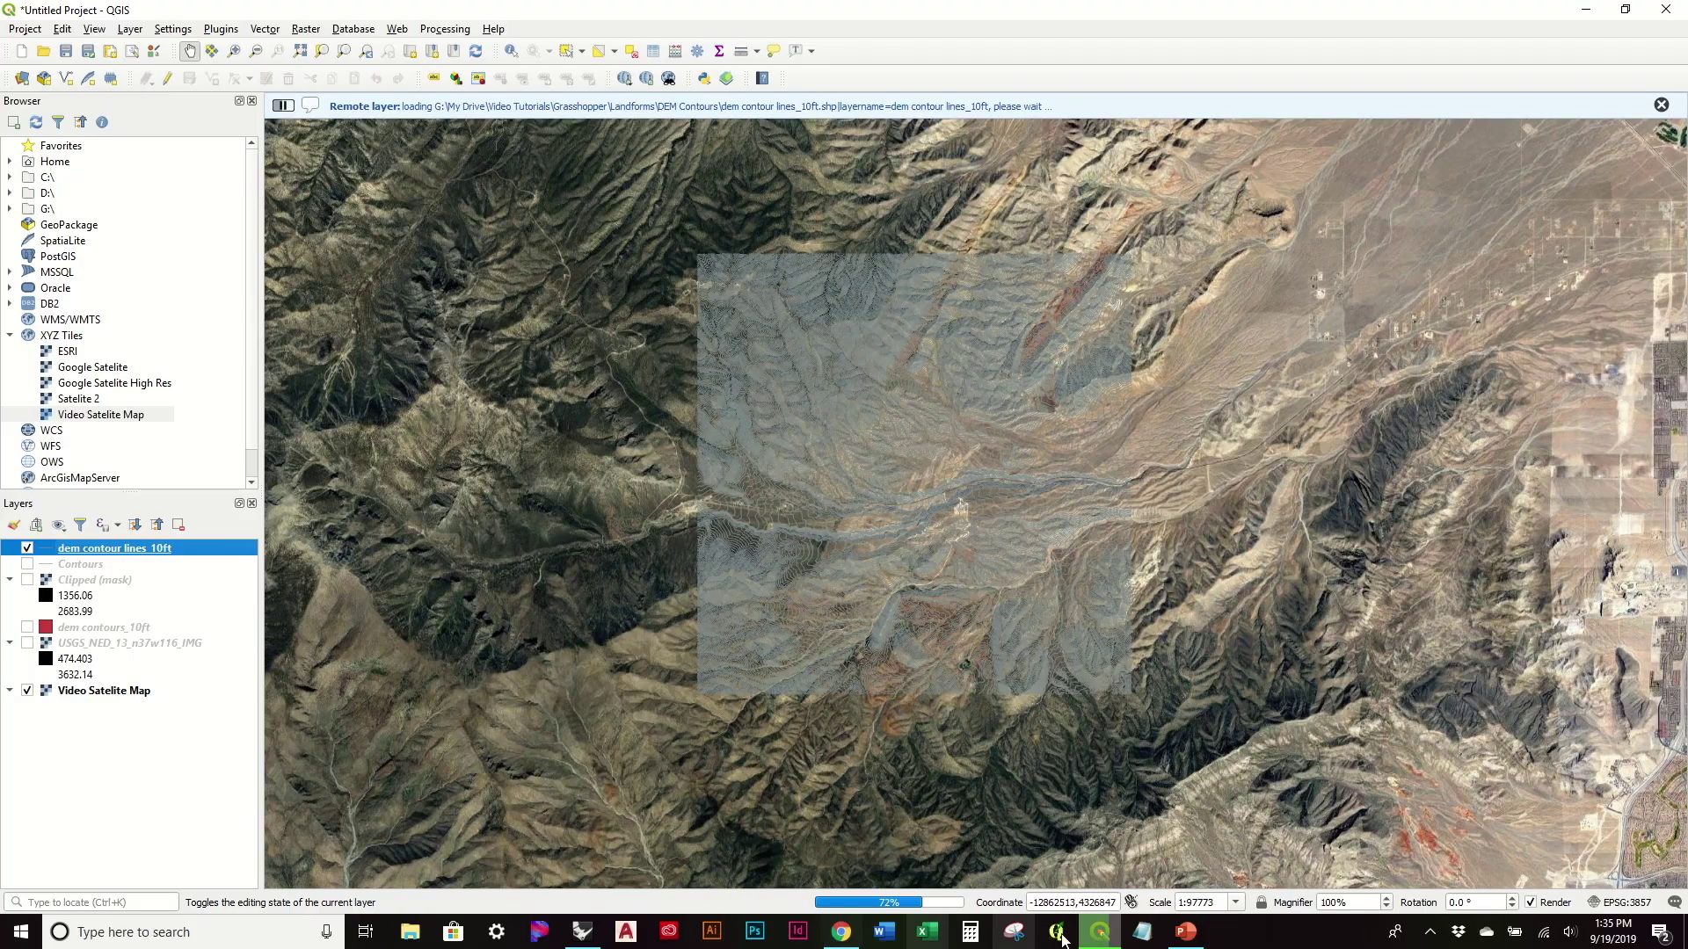
Switch to Rhino with Grasshopper, place a File Path parameter and wire it into the Imp@it component's C:/ input.
click(581, 923)
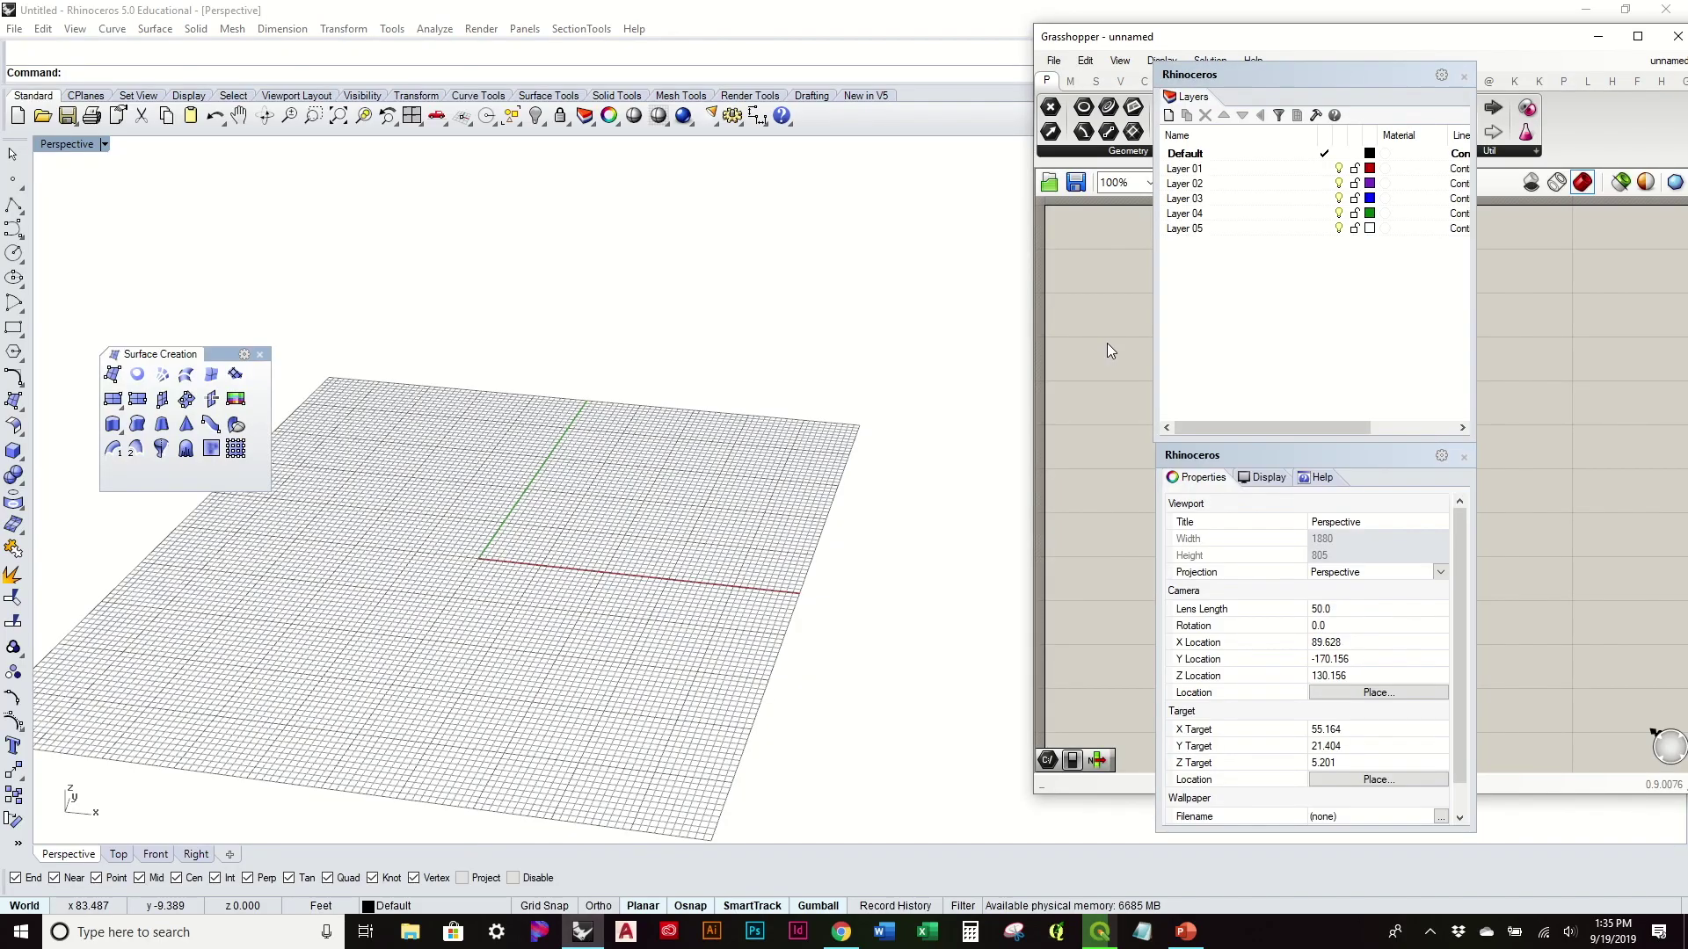
click(1181, 44)
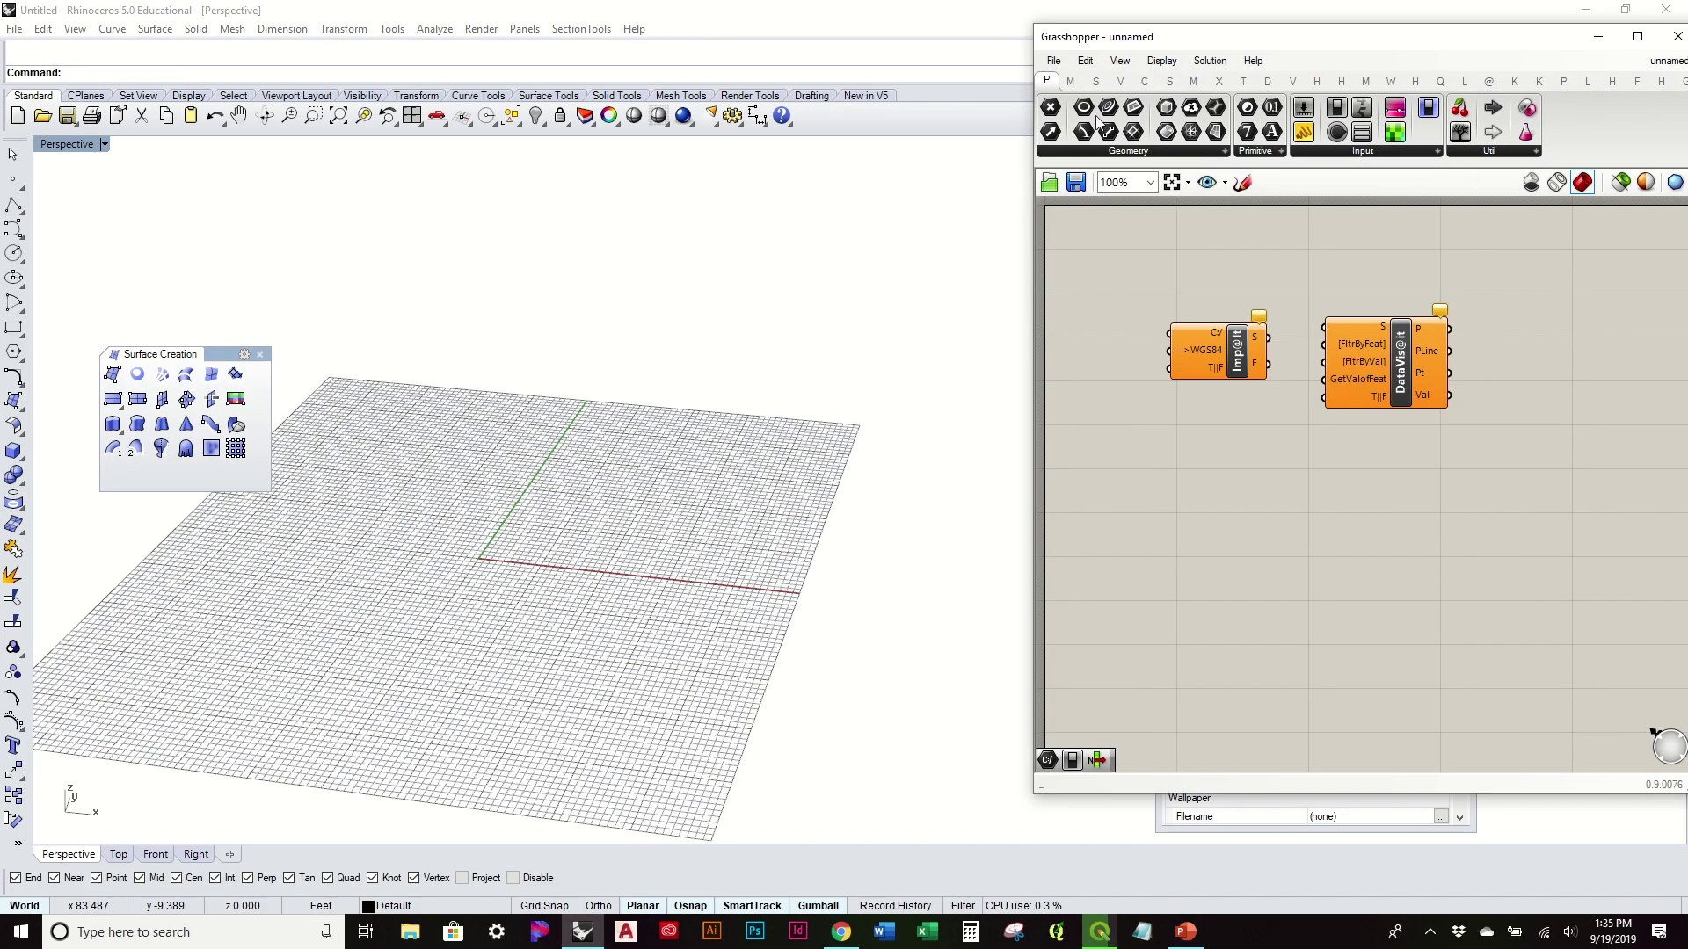
click(1266, 153)
drag(1269, 364, 1169, 333)
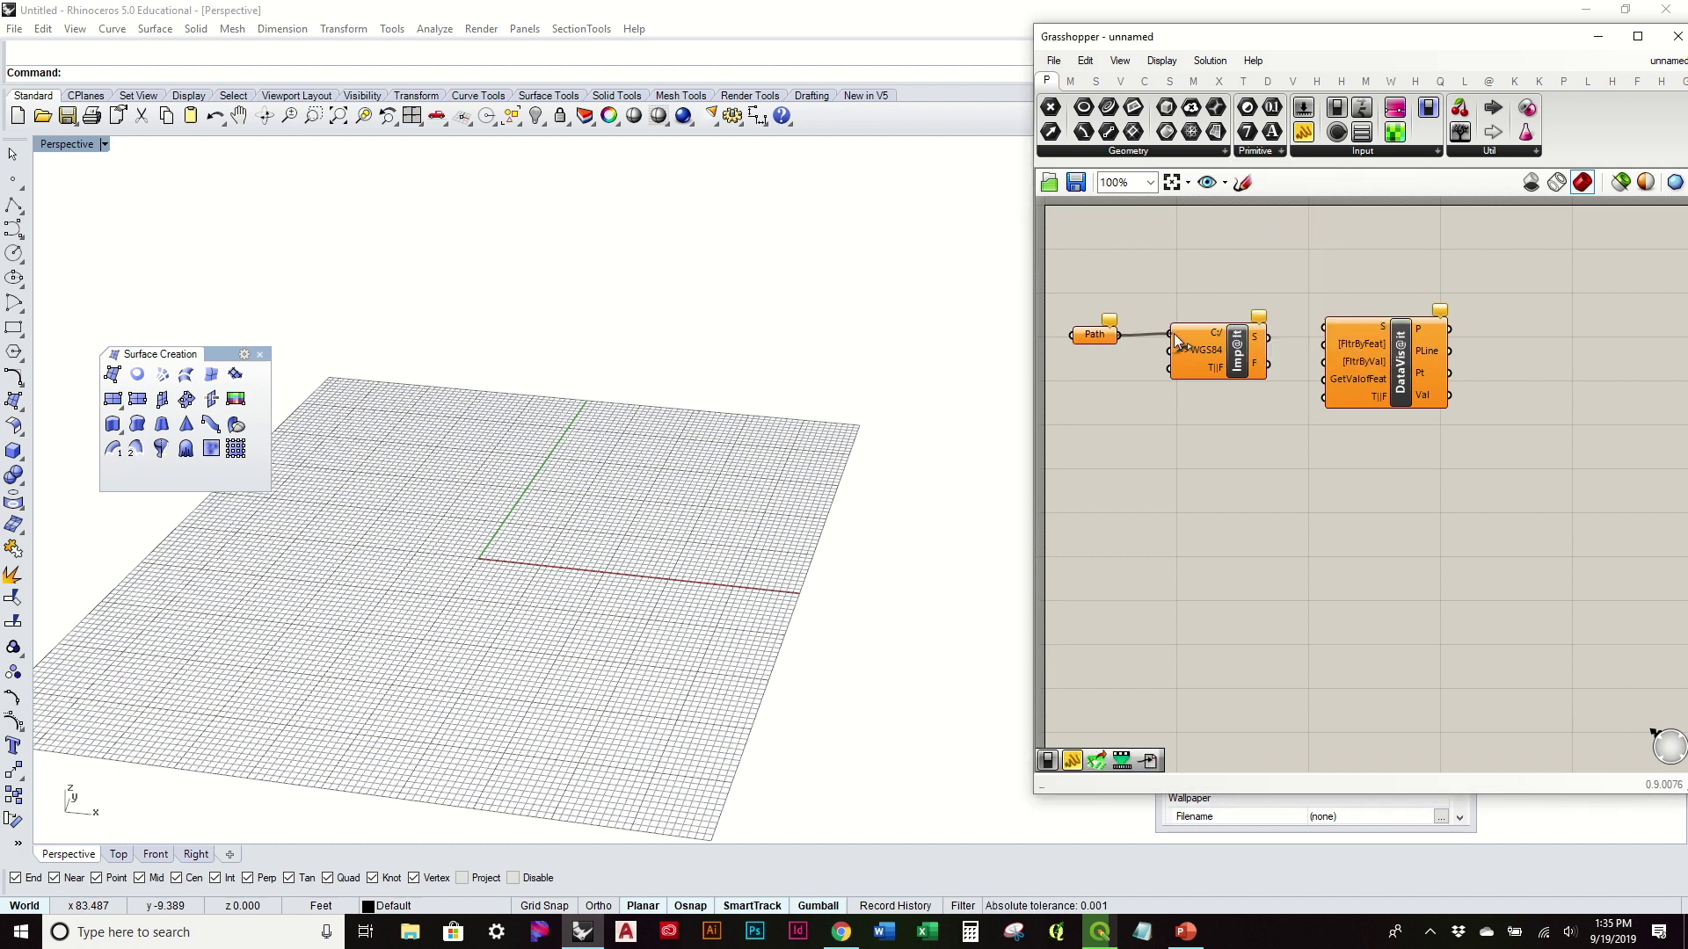
Point the Path parameter to the dem contour lines_10ft shapefile in the DEM Contours folder, using the Details file view.
right_click(1103, 335)
click(1168, 591)
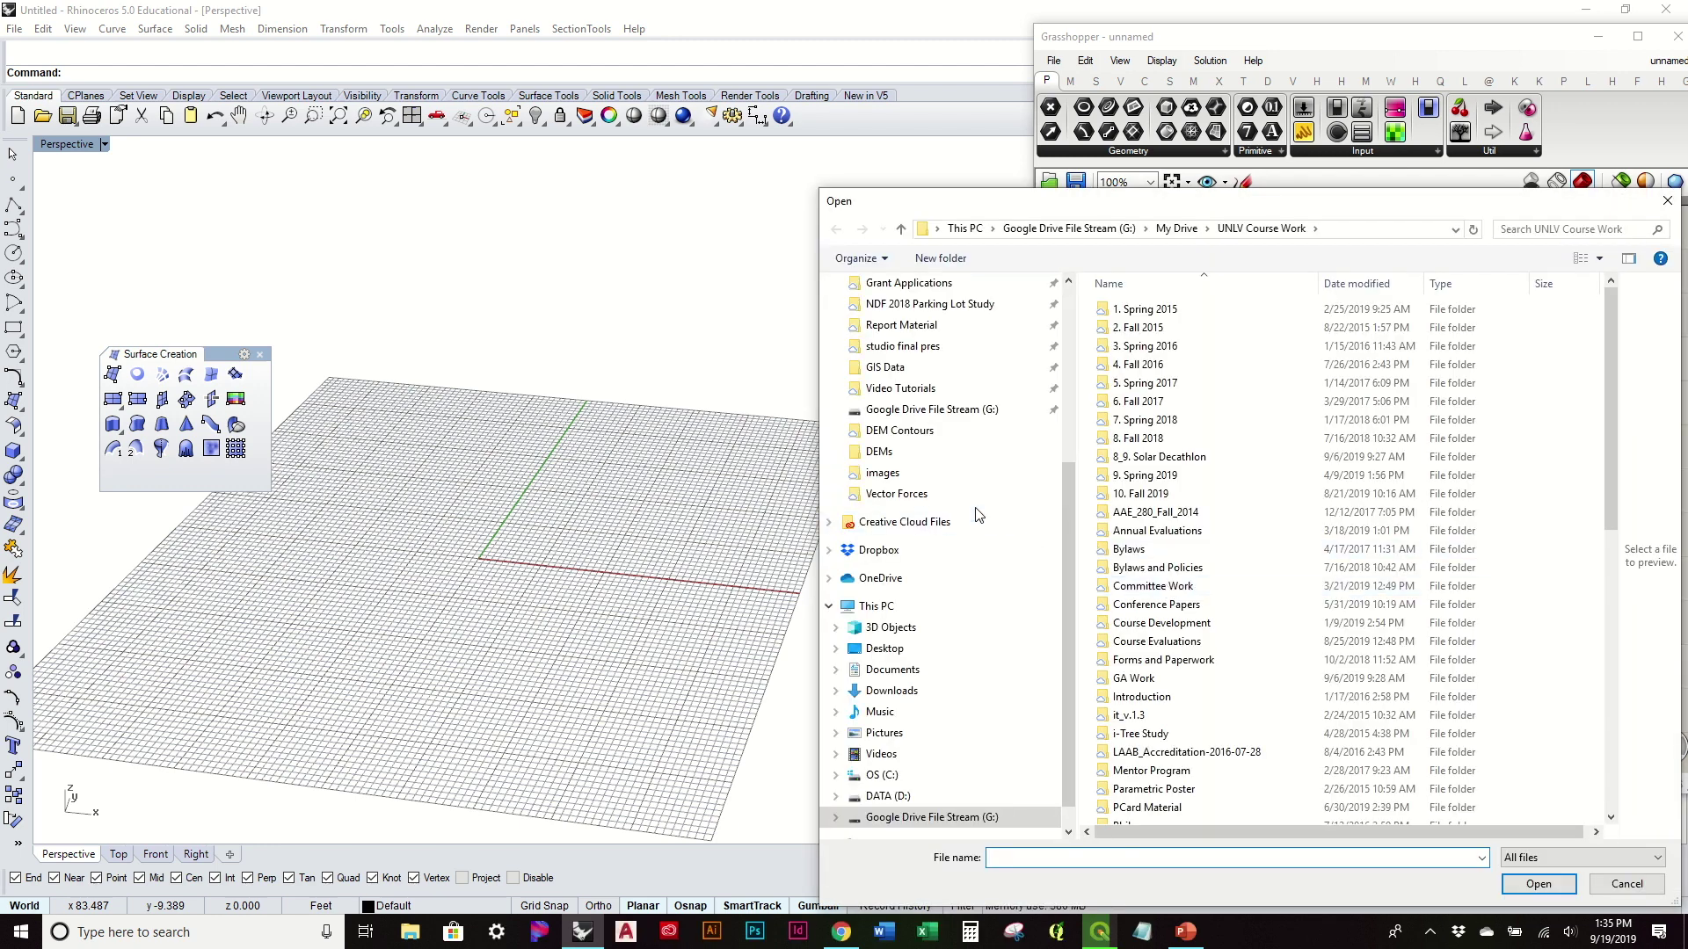
click(888, 451)
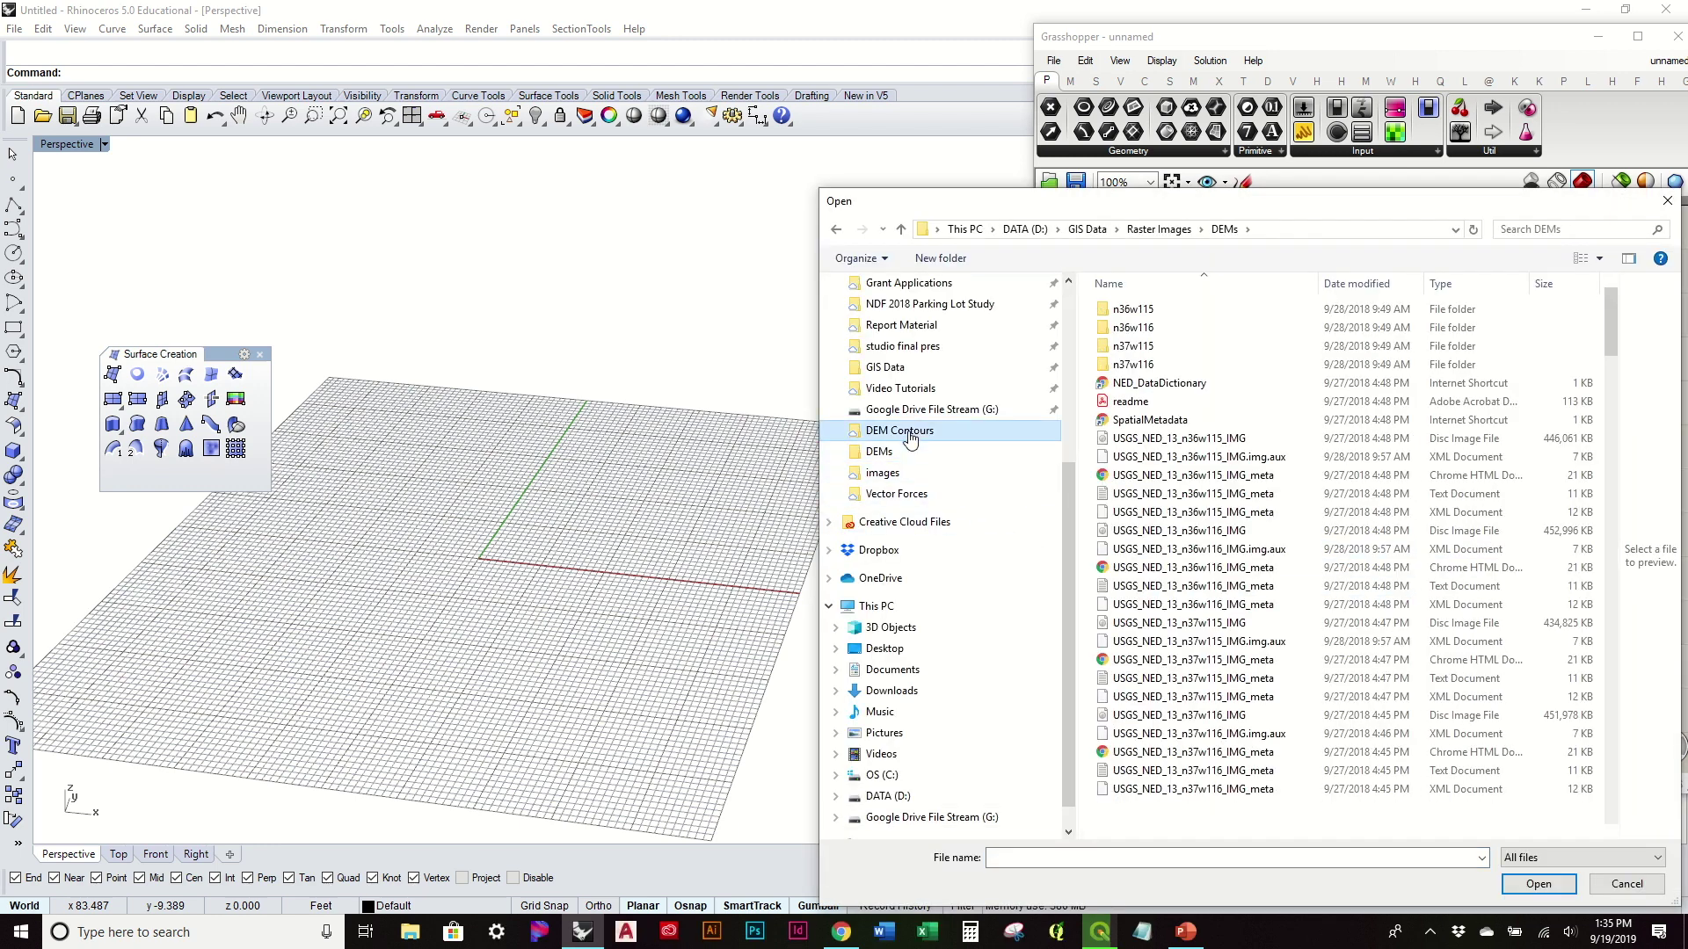
click(910, 437)
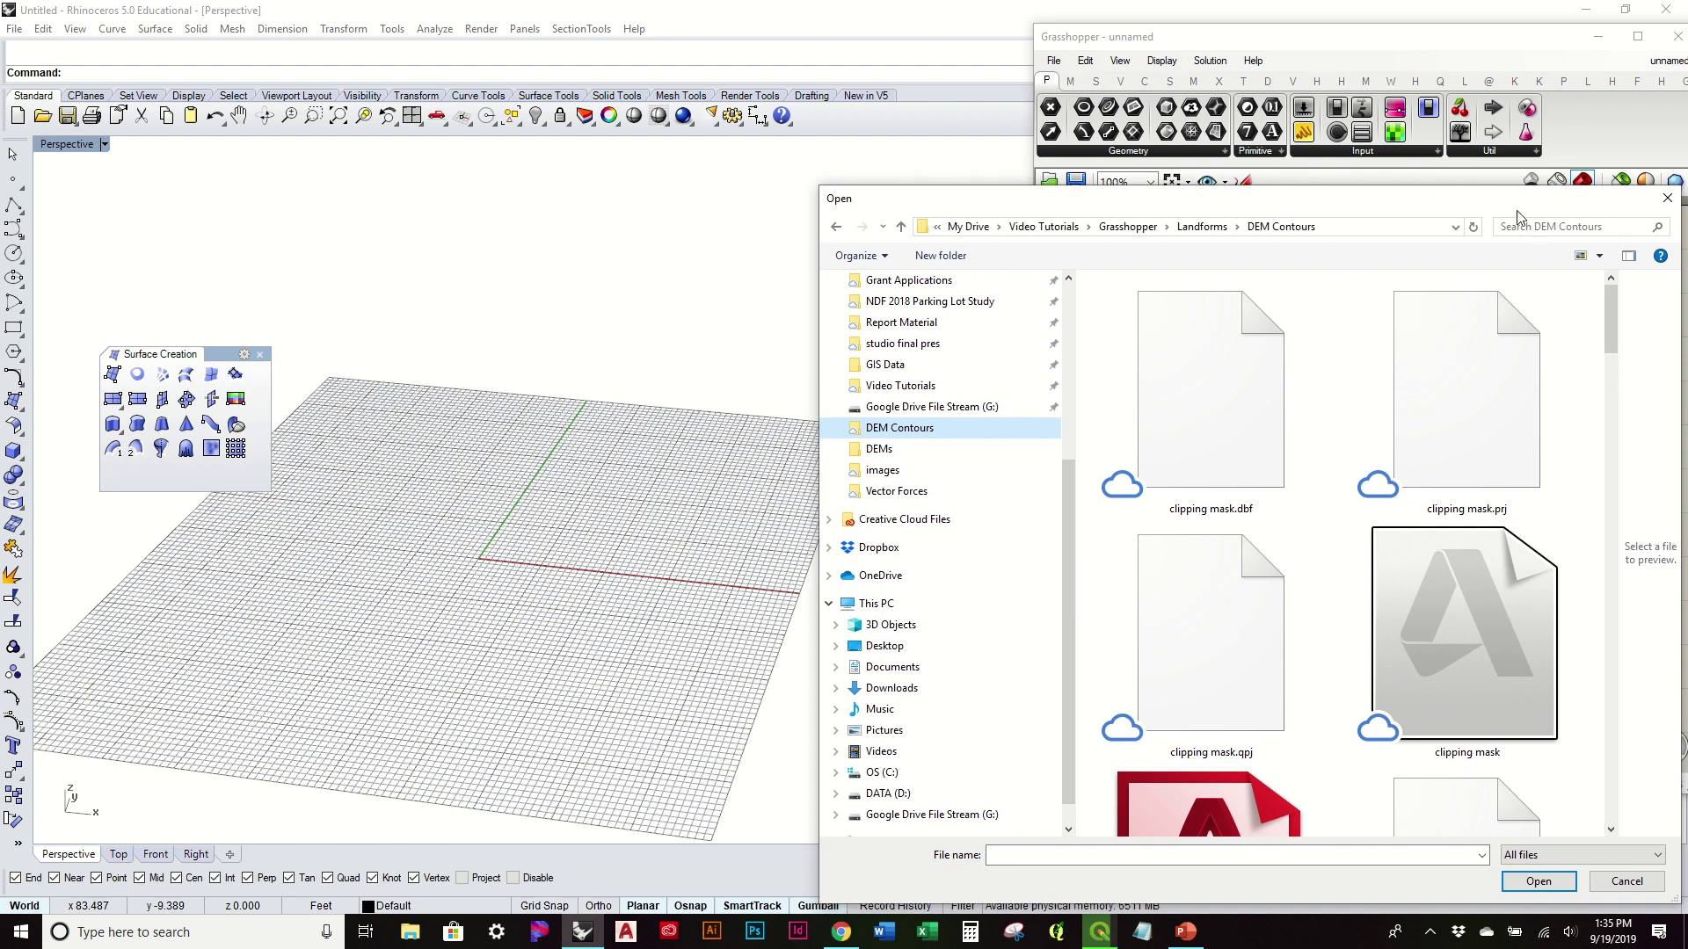
drag(1513, 204, 1424, 155)
click(1509, 211)
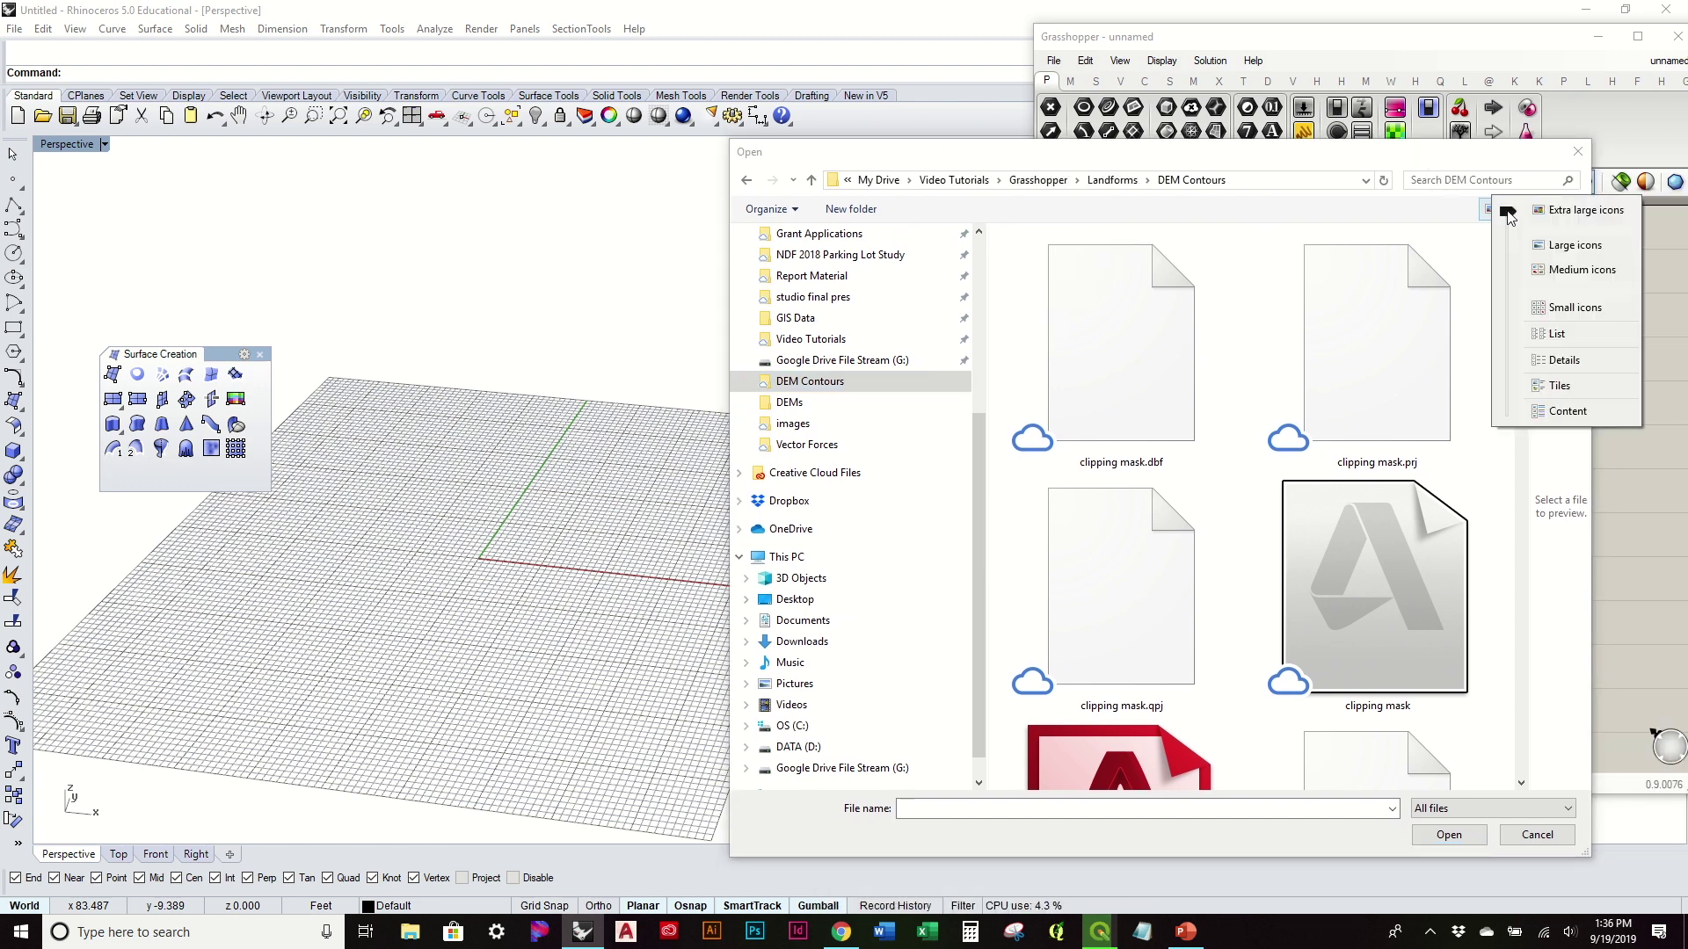
click(1494, 354)
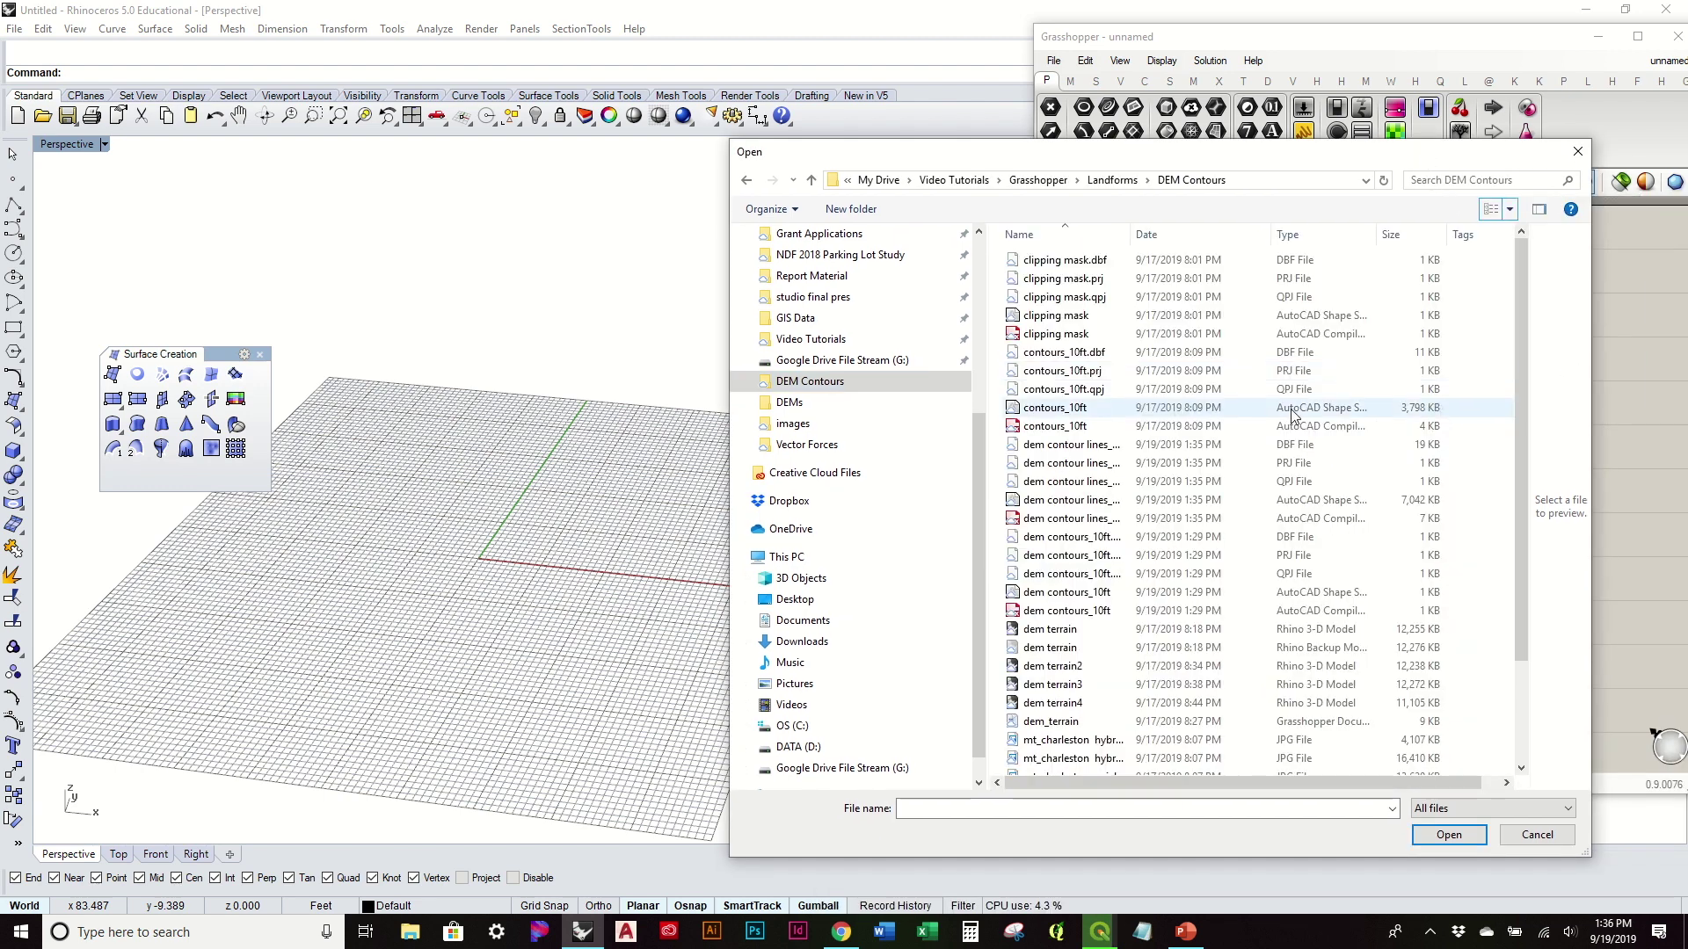
click(1143, 500)
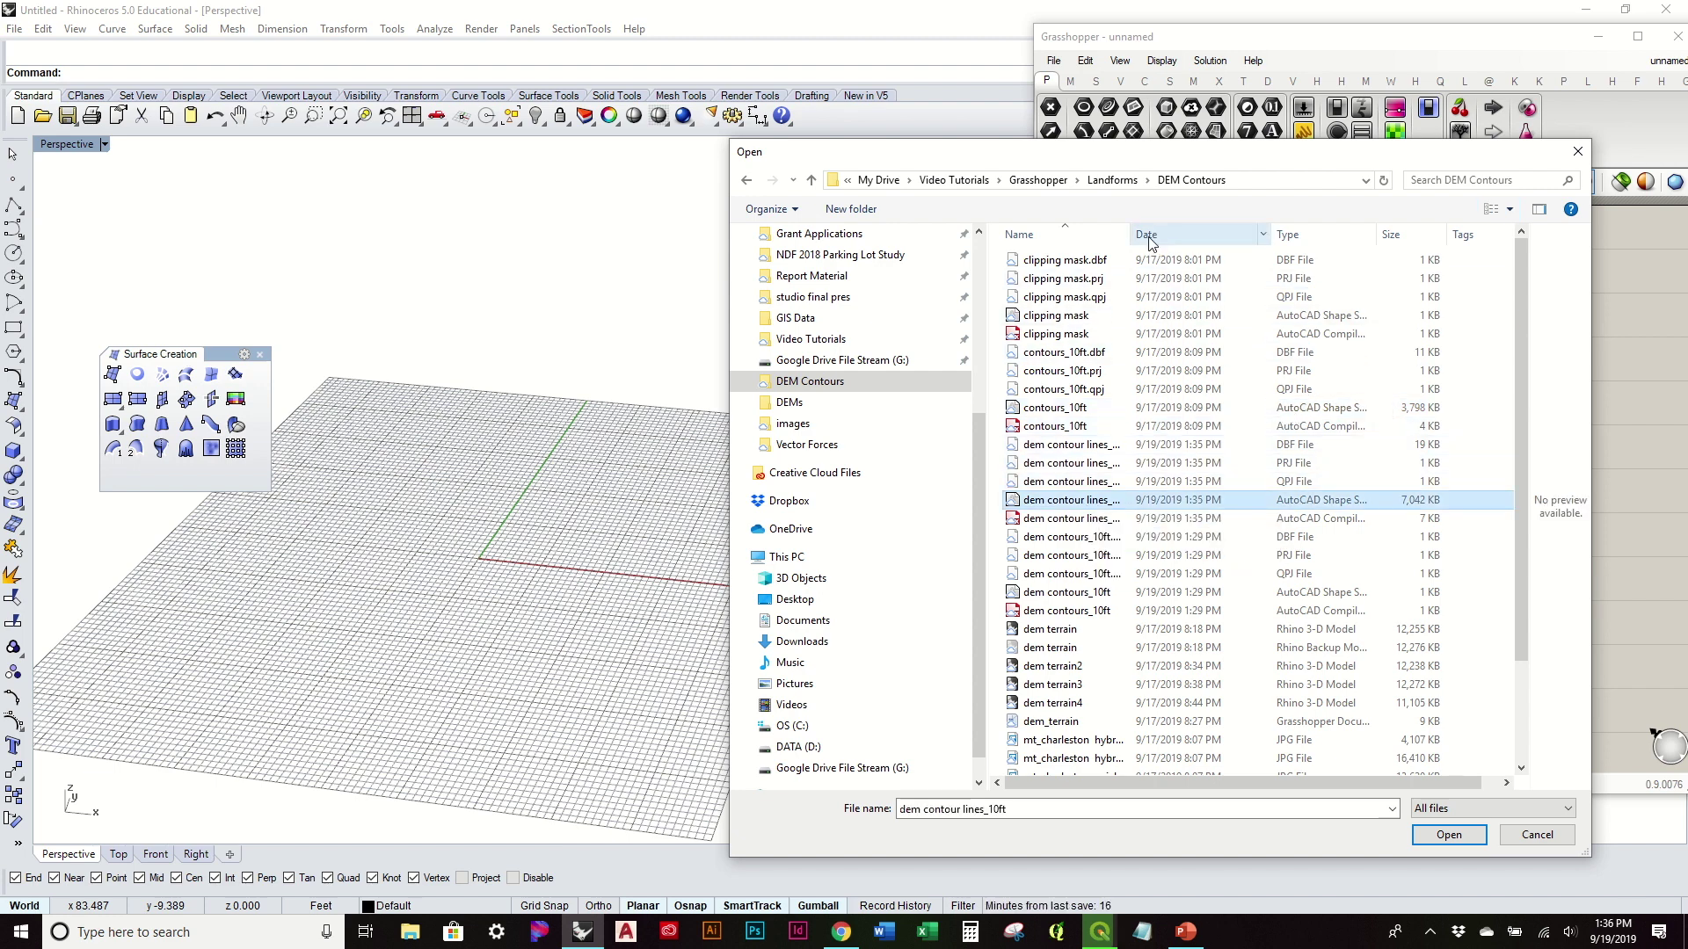
drag(1131, 235, 1209, 235)
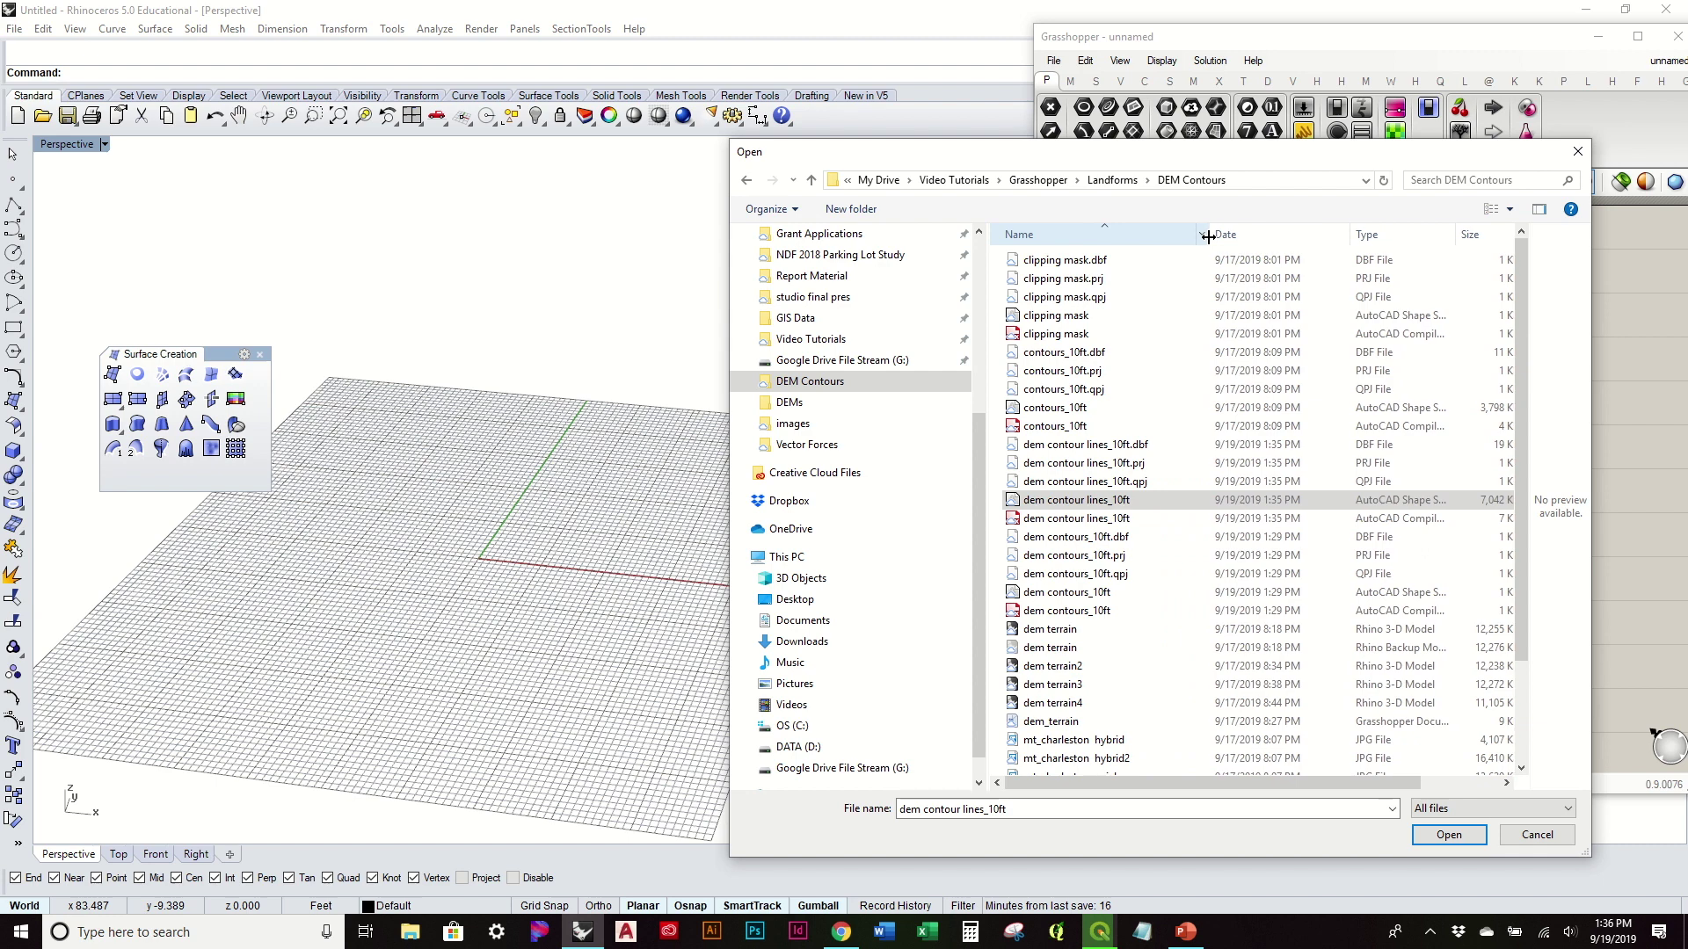
click(1449, 837)
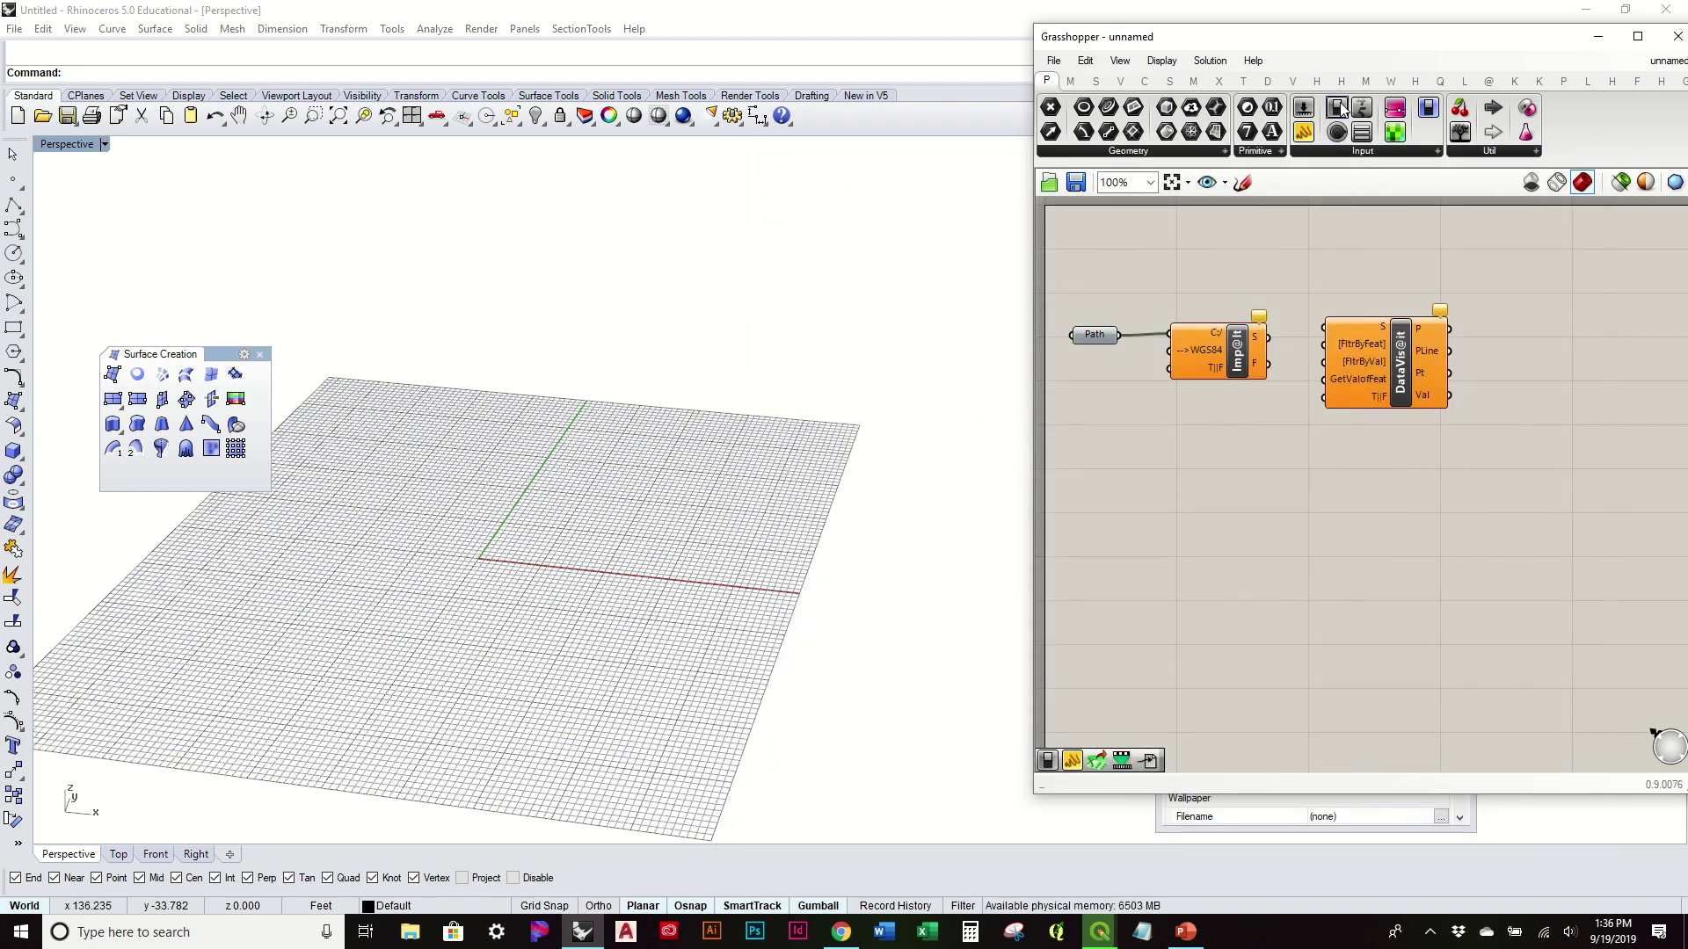
Wire a new Boolean Toggle into Imp@it's T||F input and connect Imp@it's S output to DataVis@it's S input.
drag(1340, 108, 1171, 369)
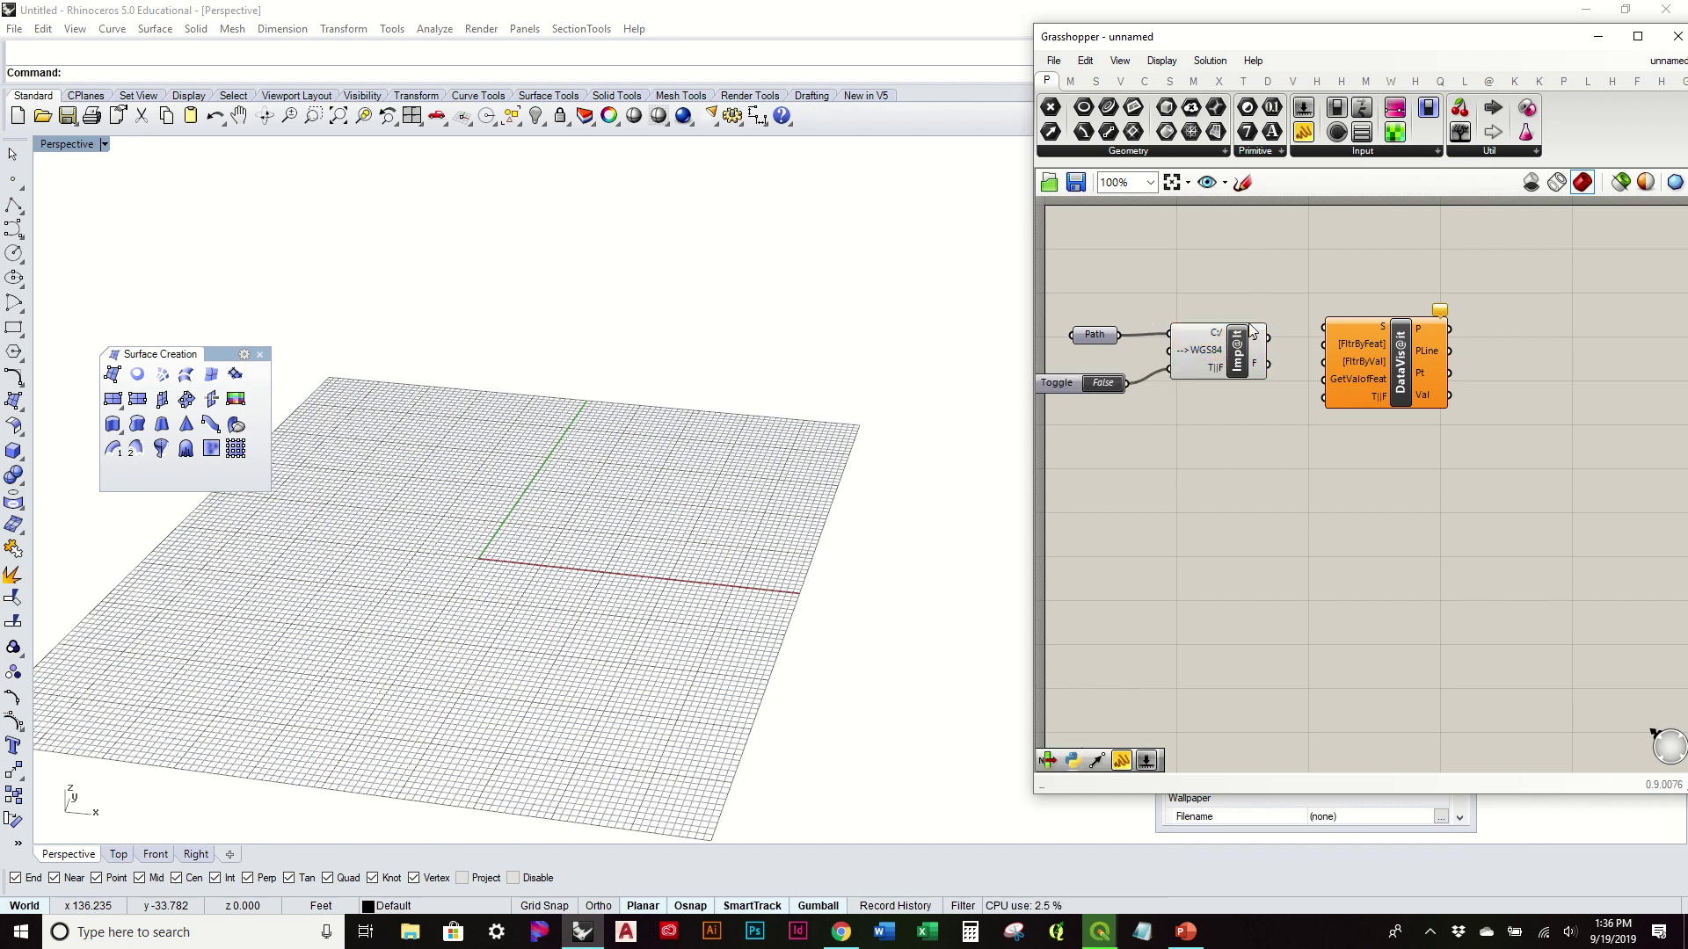
scroll(1251, 332, up, 1)
drag(1282, 341, 1372, 330)
drag(1490, 402, 1573, 415)
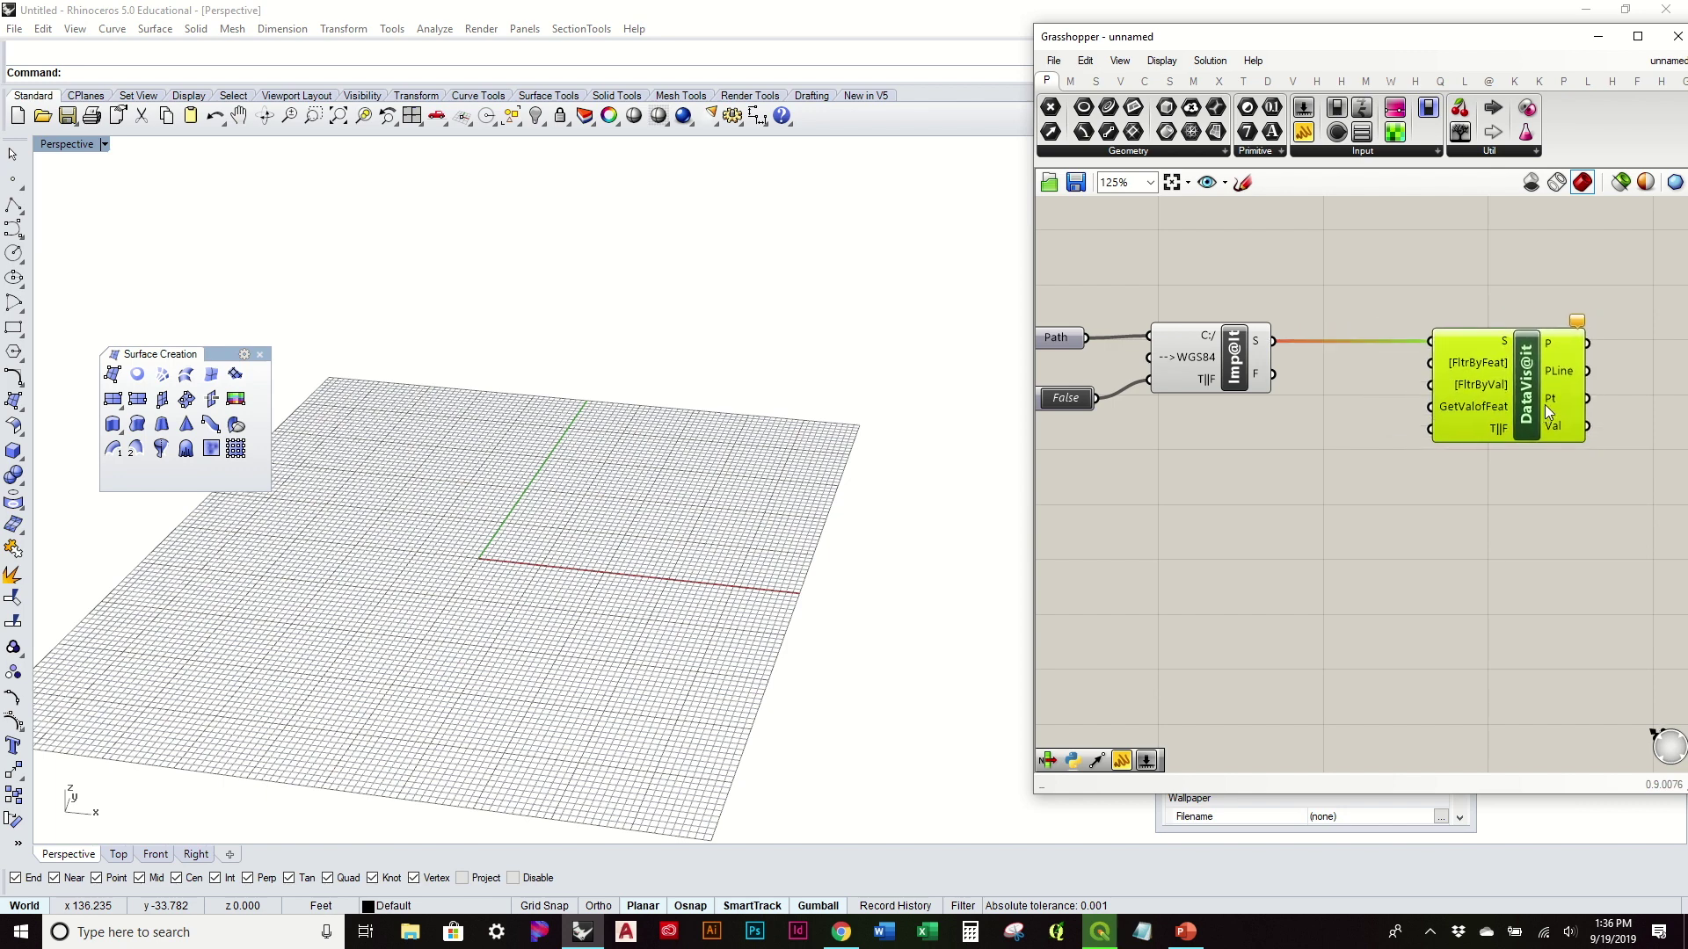
Switch to QGIS and open the attribute table of the dem contour lines_10ft layer to examine its feature fields.
mouse_move(1259, 373)
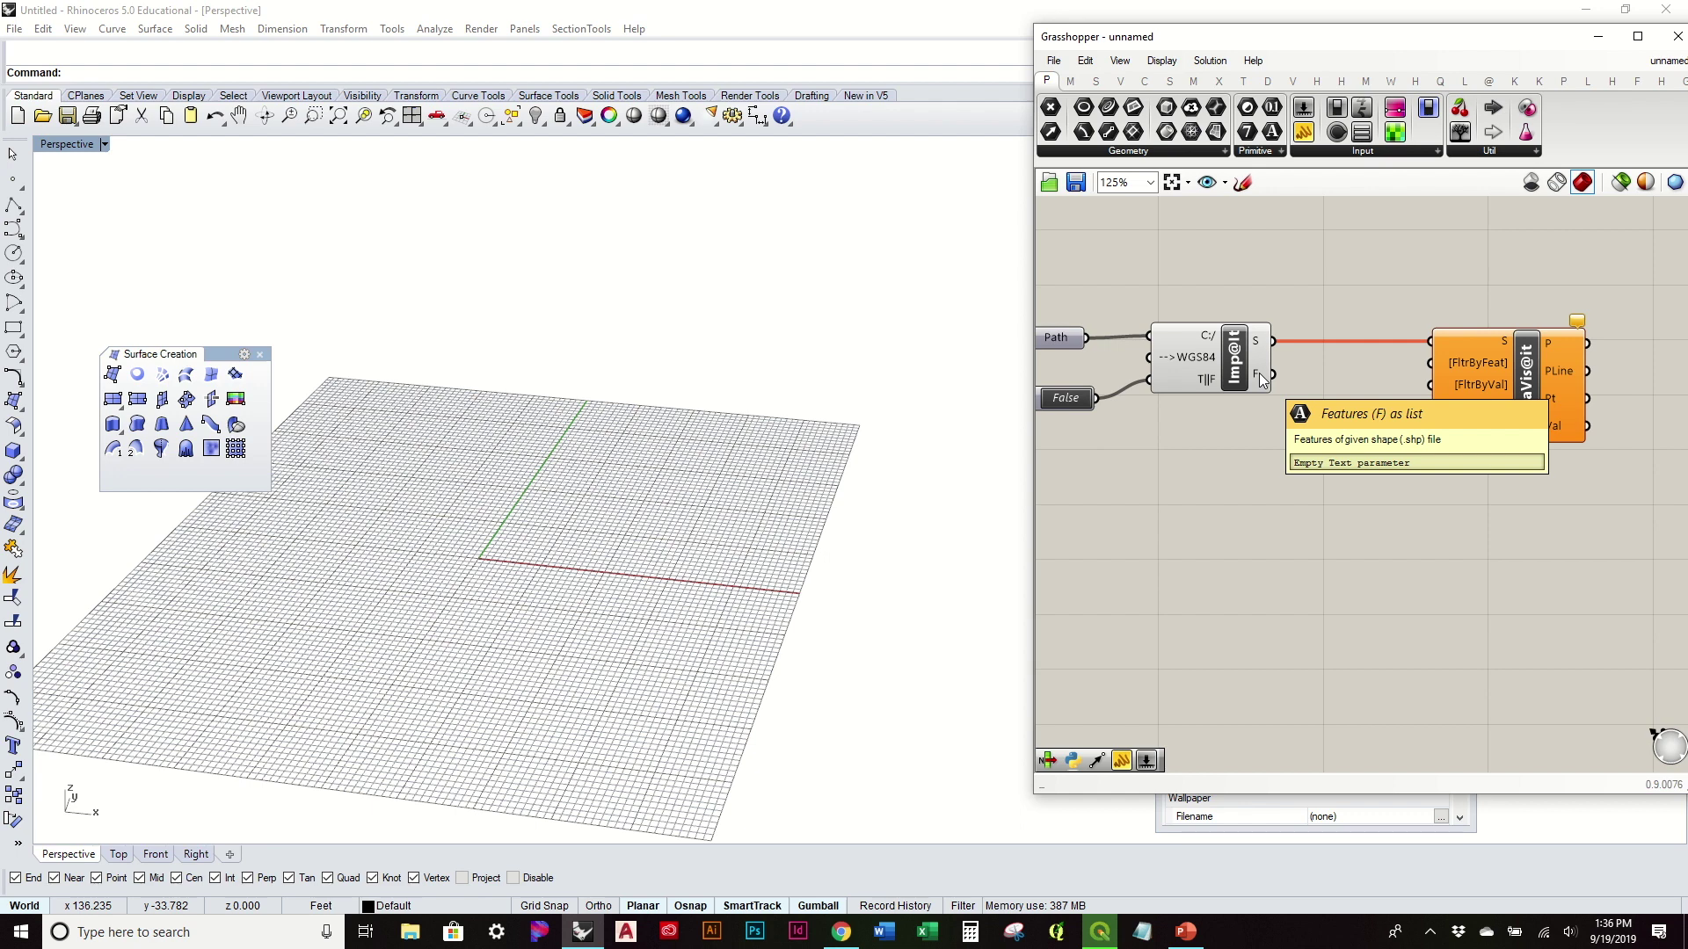
click(1106, 931)
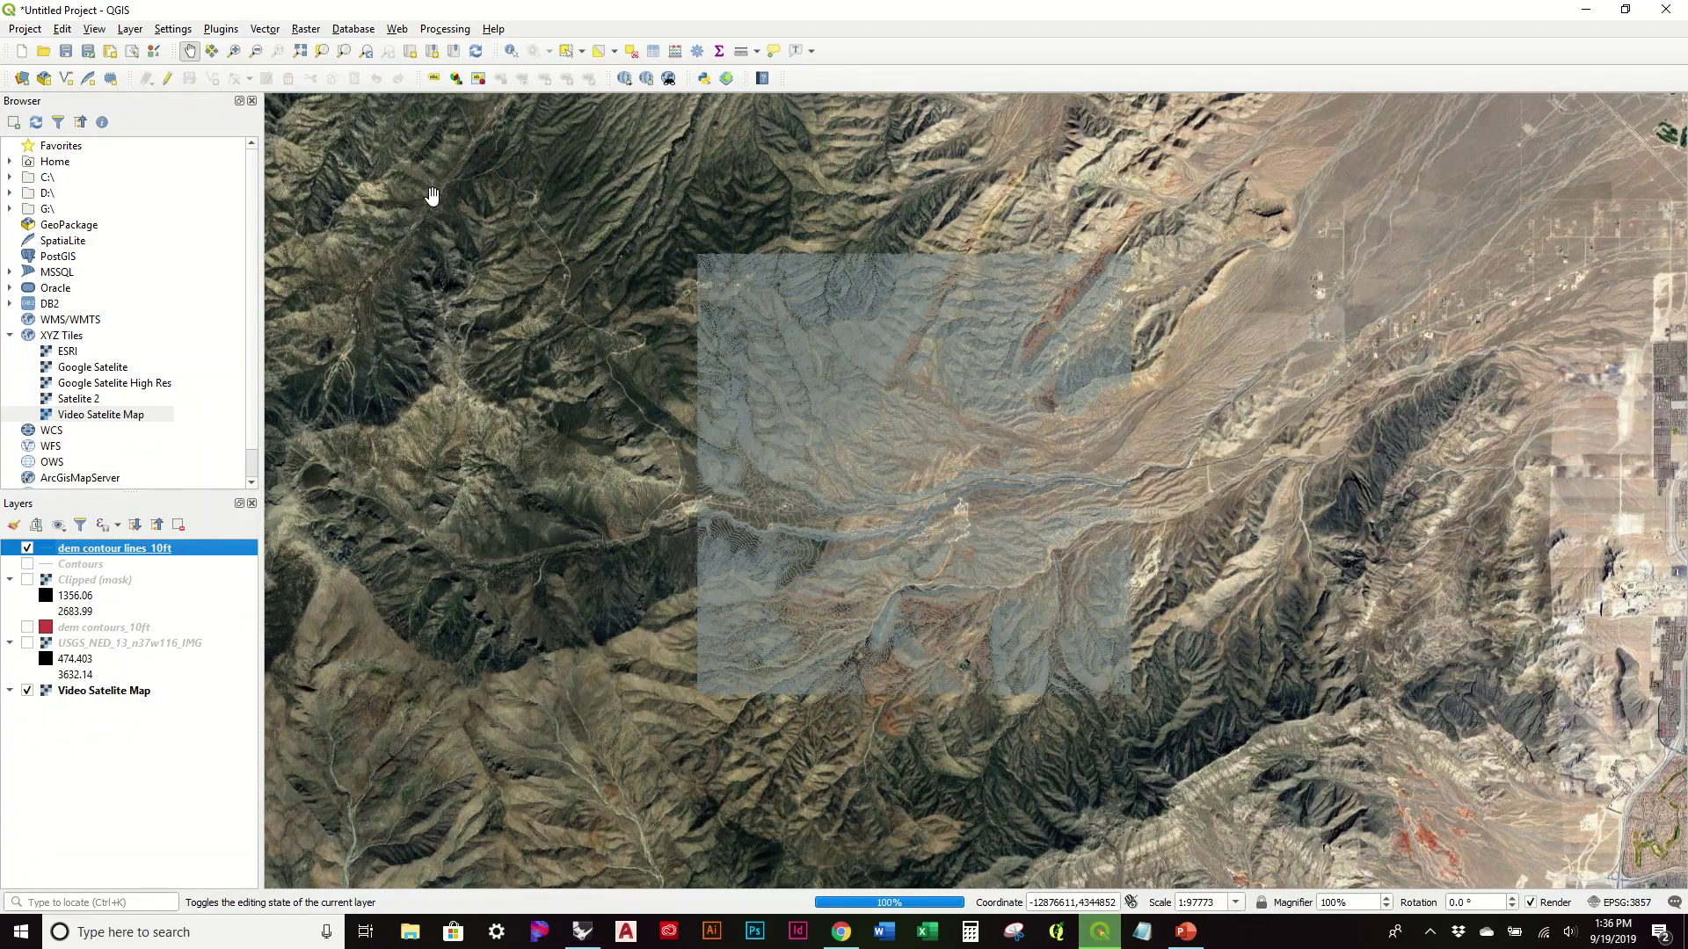
click(652, 51)
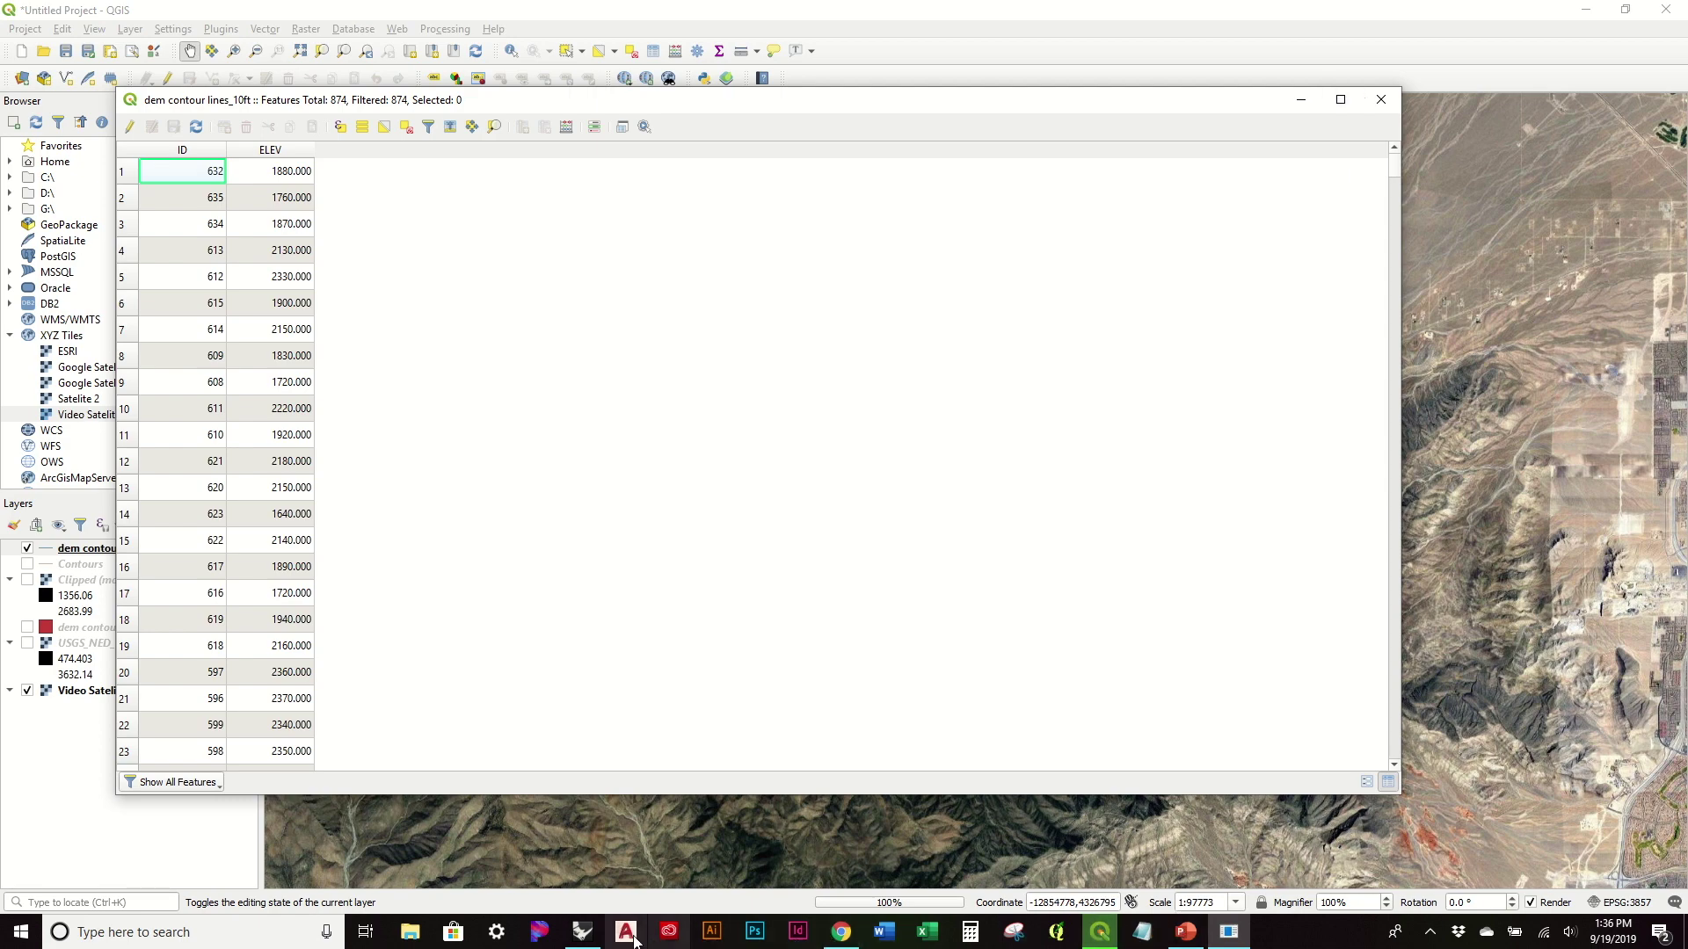
Switch back to Rhino with Grasshopper and set the Boolean Toggle to True to run the shapefile import.
click(582, 932)
click(1122, 485)
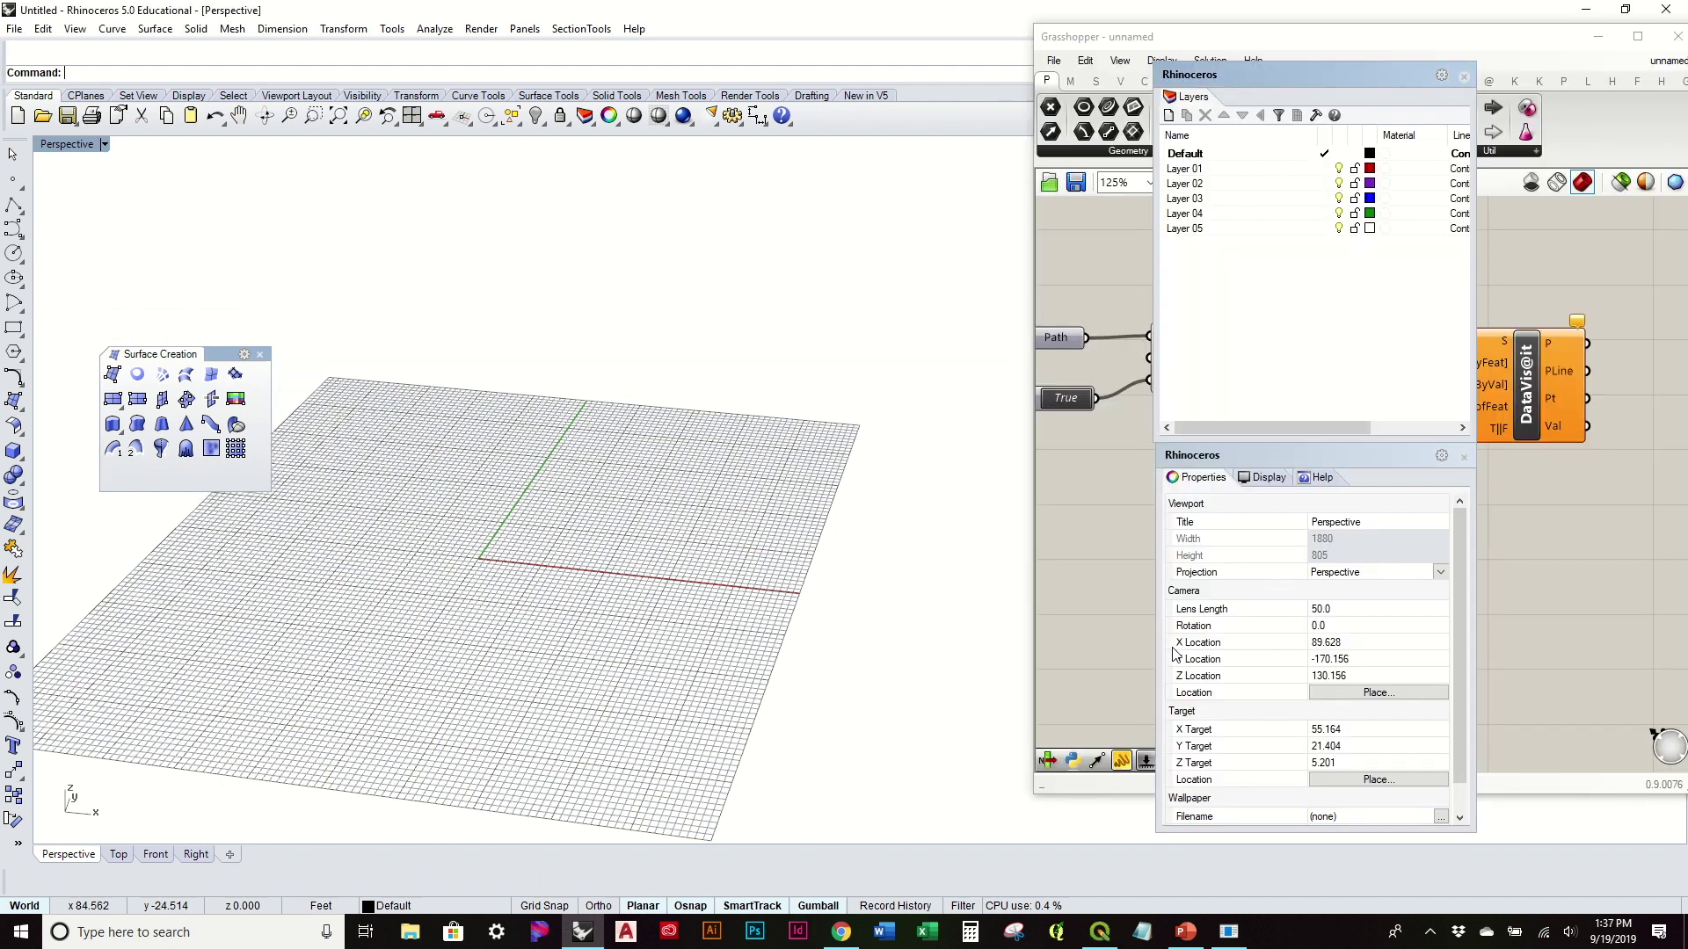
click(1121, 450)
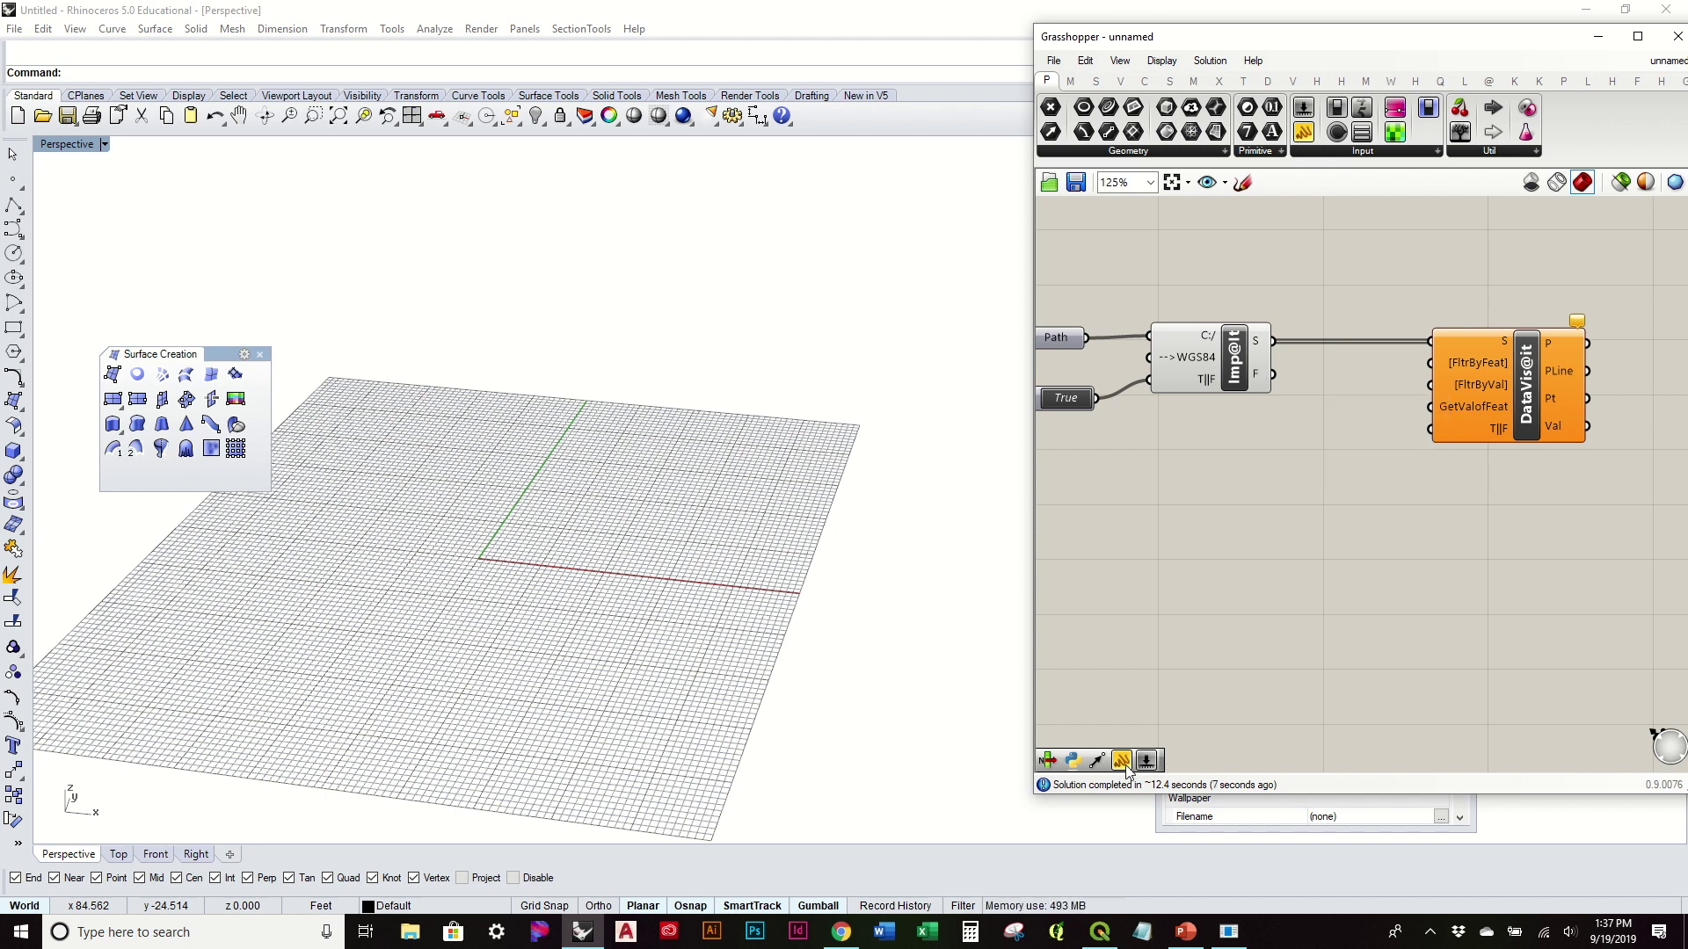
Check Imp@it's F output in a temporary panel, then delete the panel.
drag(1127, 770, 1373, 587)
drag(1281, 442, 1280, 590)
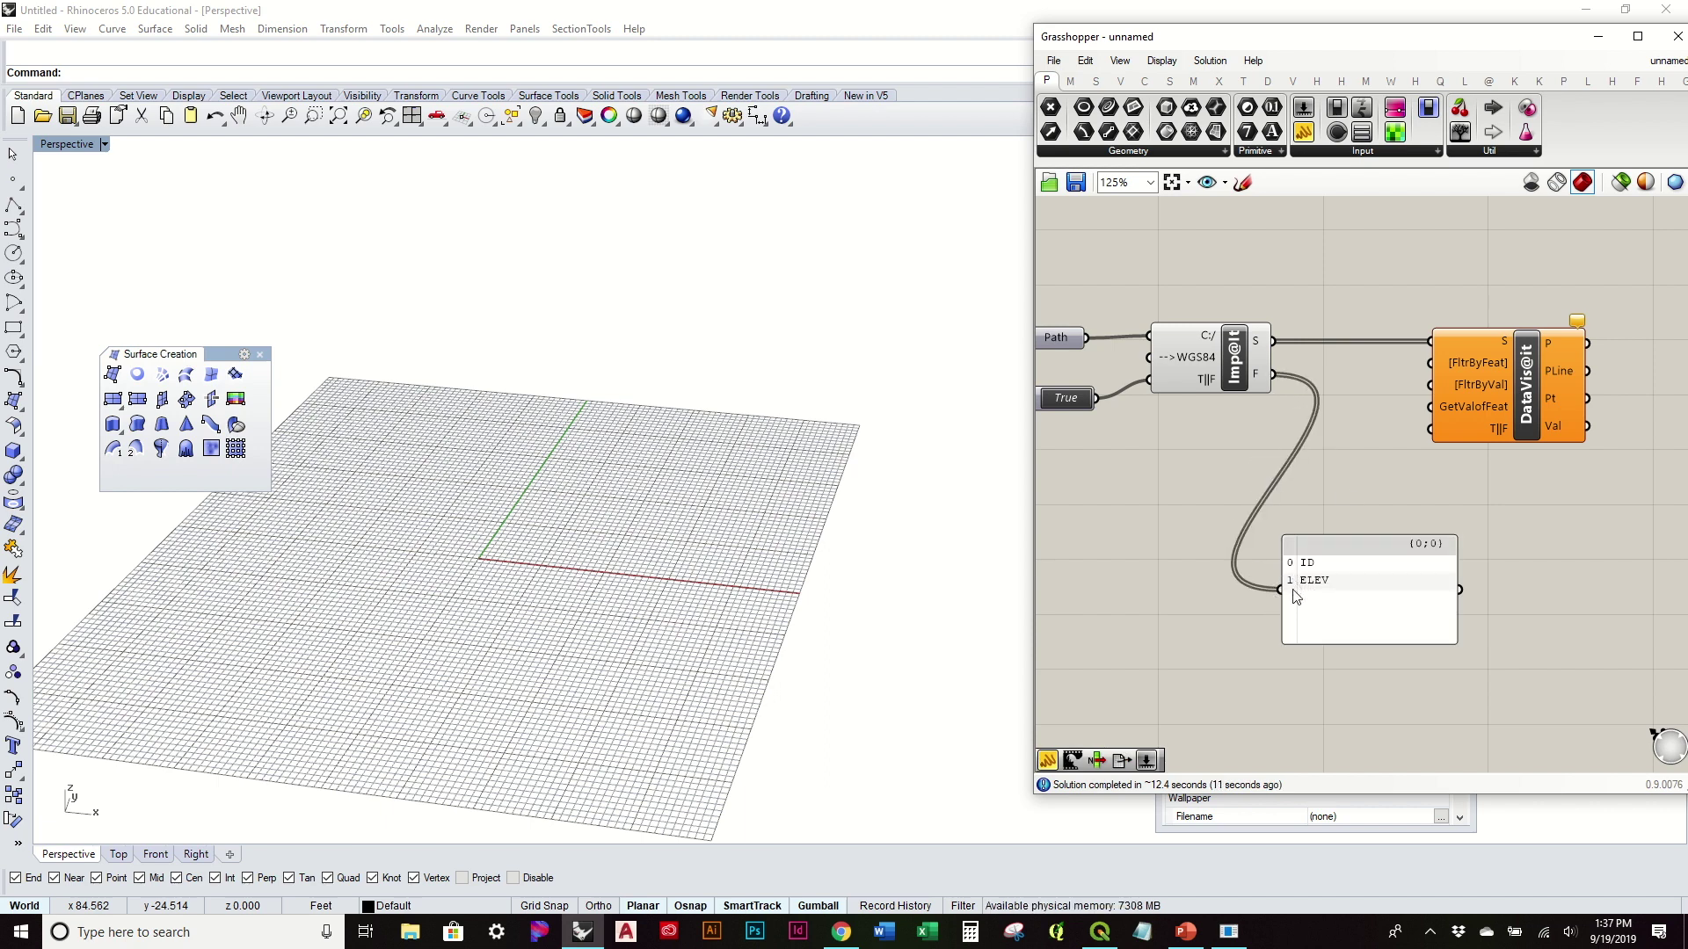
click(1321, 604)
key(Delete)
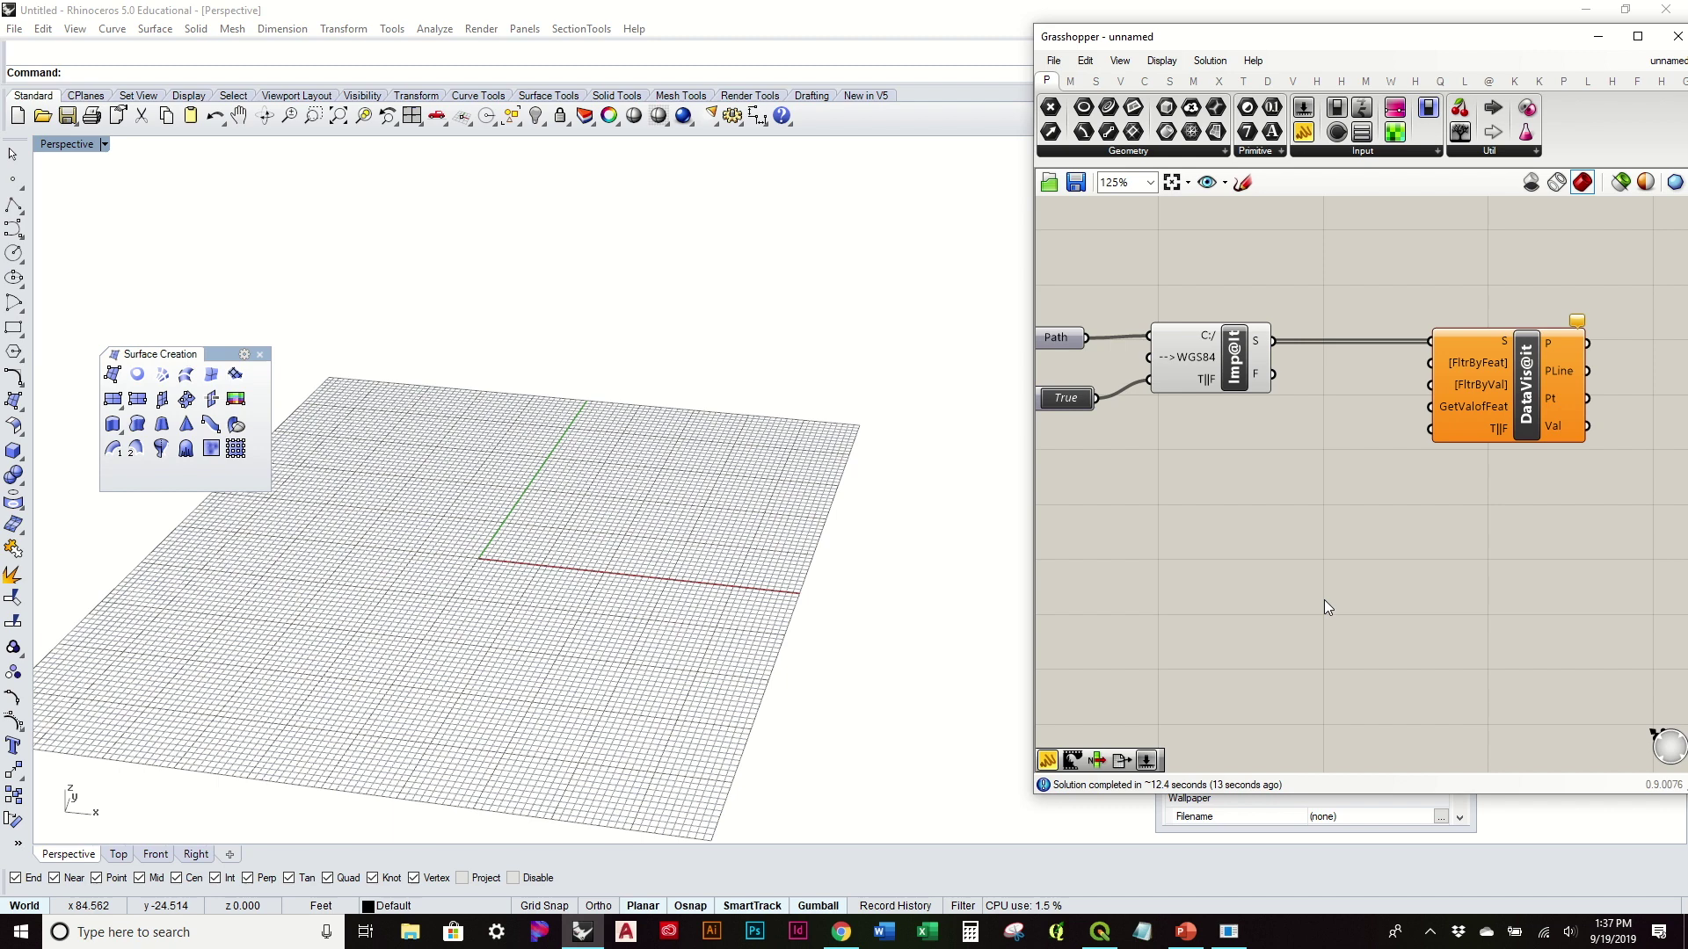
Place a List Item component below DataVis@it and connect Imp@it's F output to its L input.
click(1088, 82)
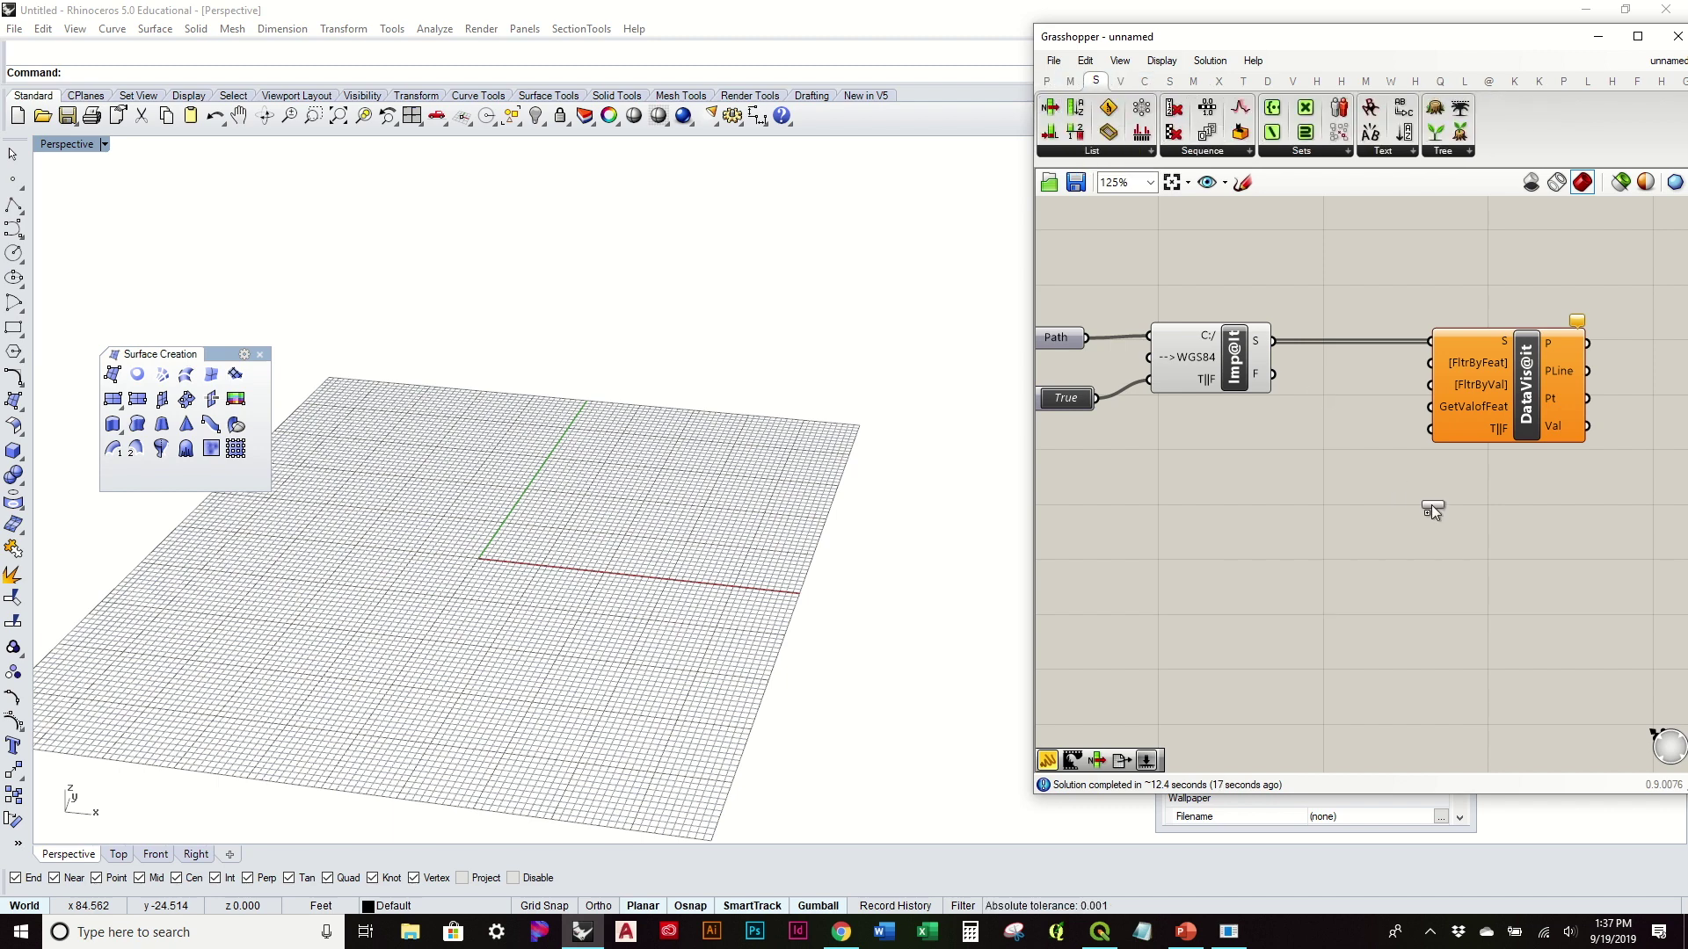
drag(1431, 505, 1432, 506)
drag(1272, 380, 1344, 467)
Add a compact panel containing 1 and wire it into the List Item's index input i.
click(1439, 539)
double_click(1439, 541)
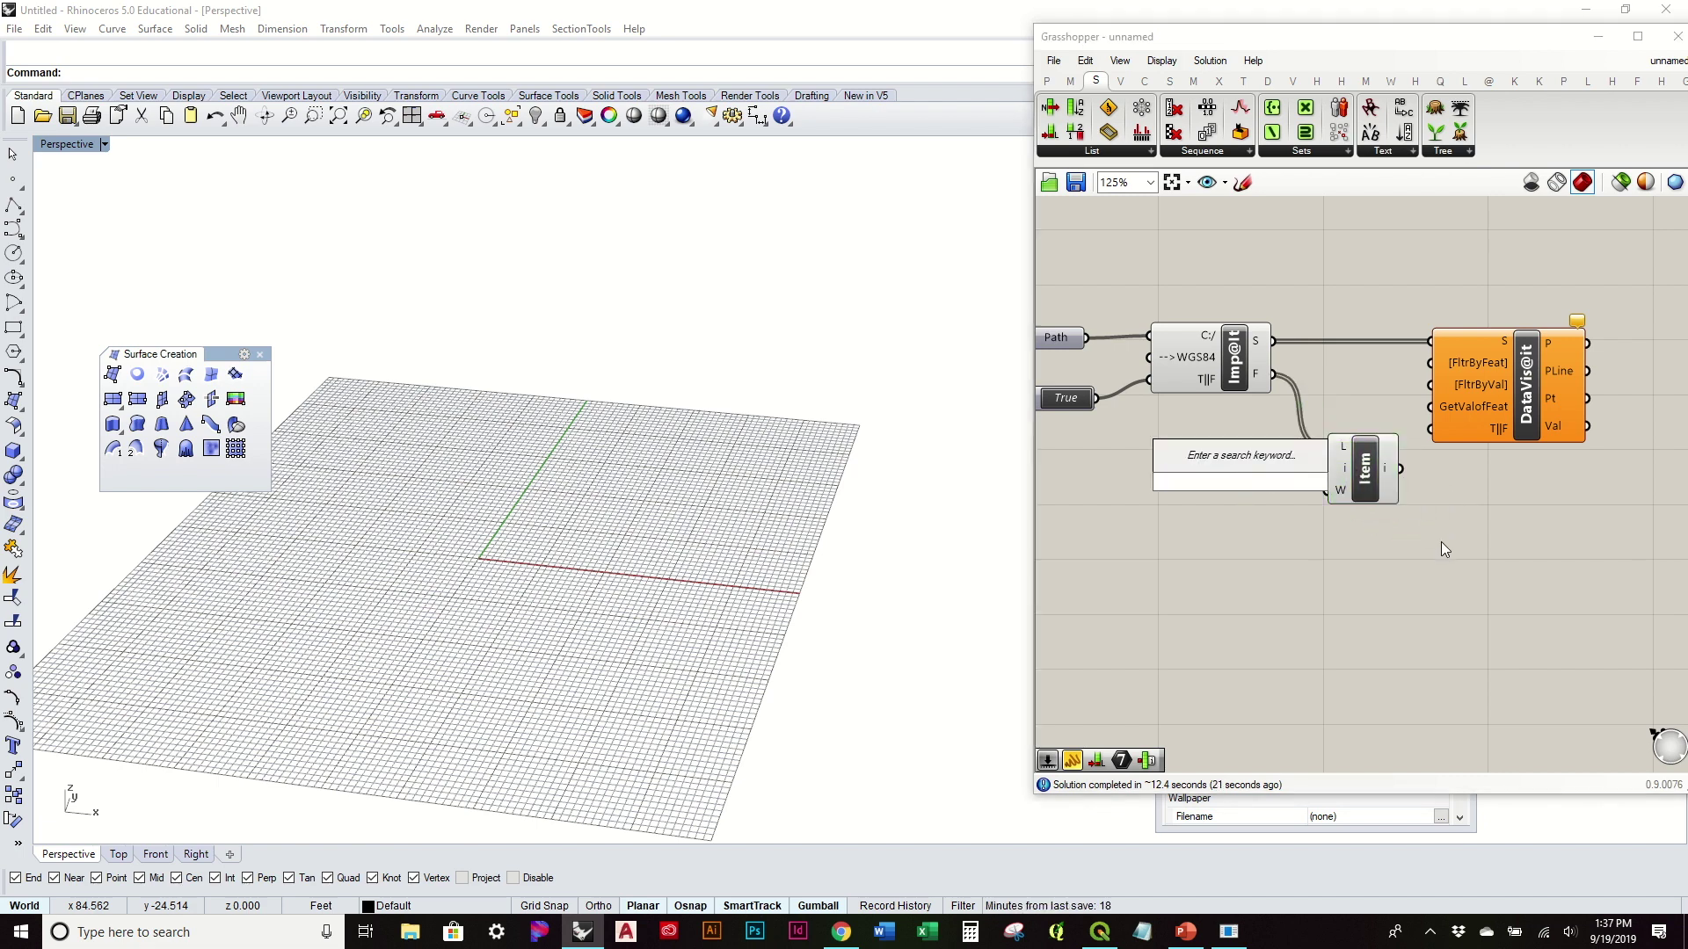
text(1)
key(Return)
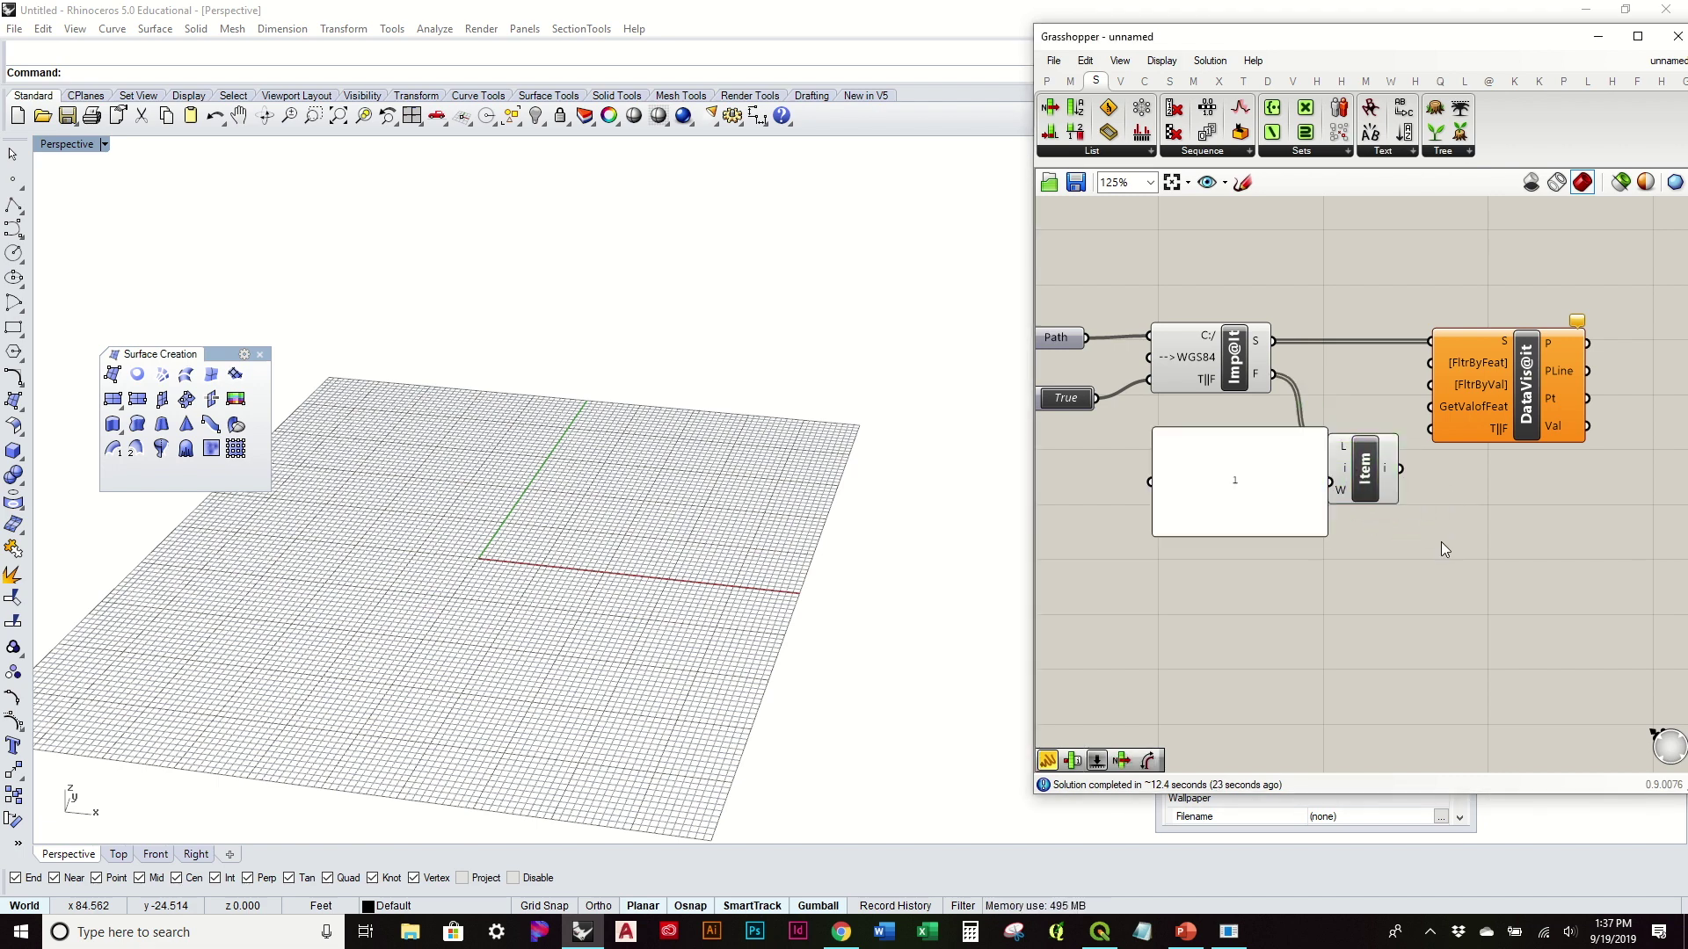
click(1237, 446)
drag(1238, 429, 1222, 482)
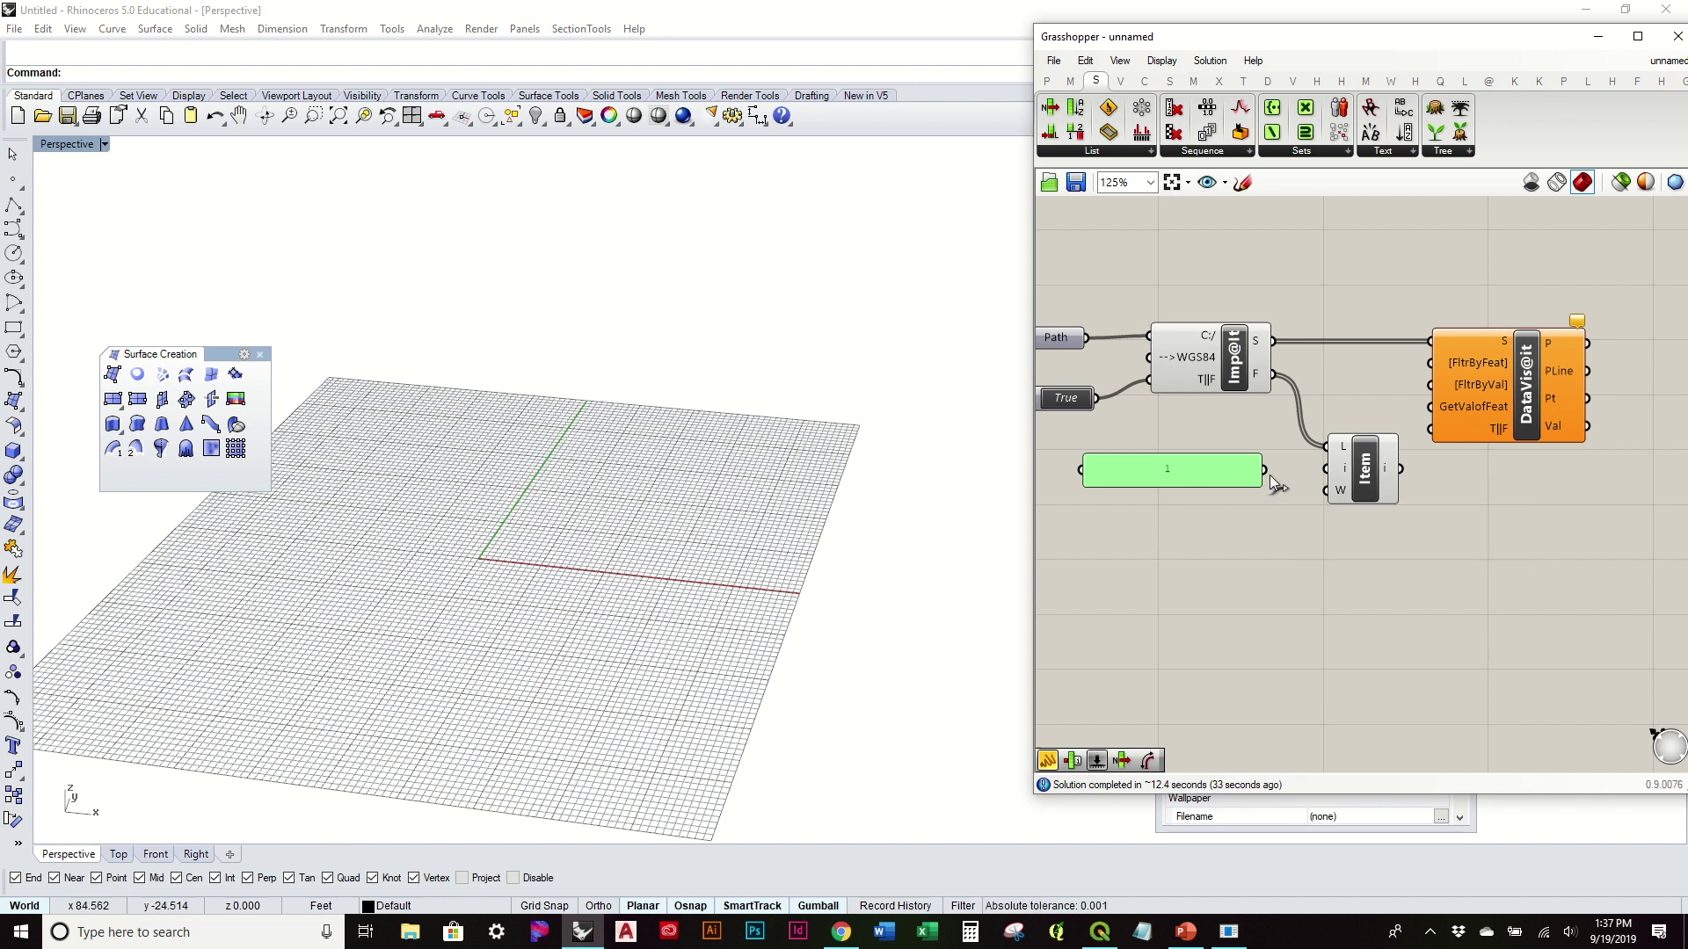
drag(1265, 469, 1343, 481)
click(1449, 484)
Connect the List Item output to DataVis@it's GetValofFeat input and the Boolean Toggle to its T||F input.
right_drag(1431, 495, 1247, 554)
right_drag(1135, 542, 1431, 562)
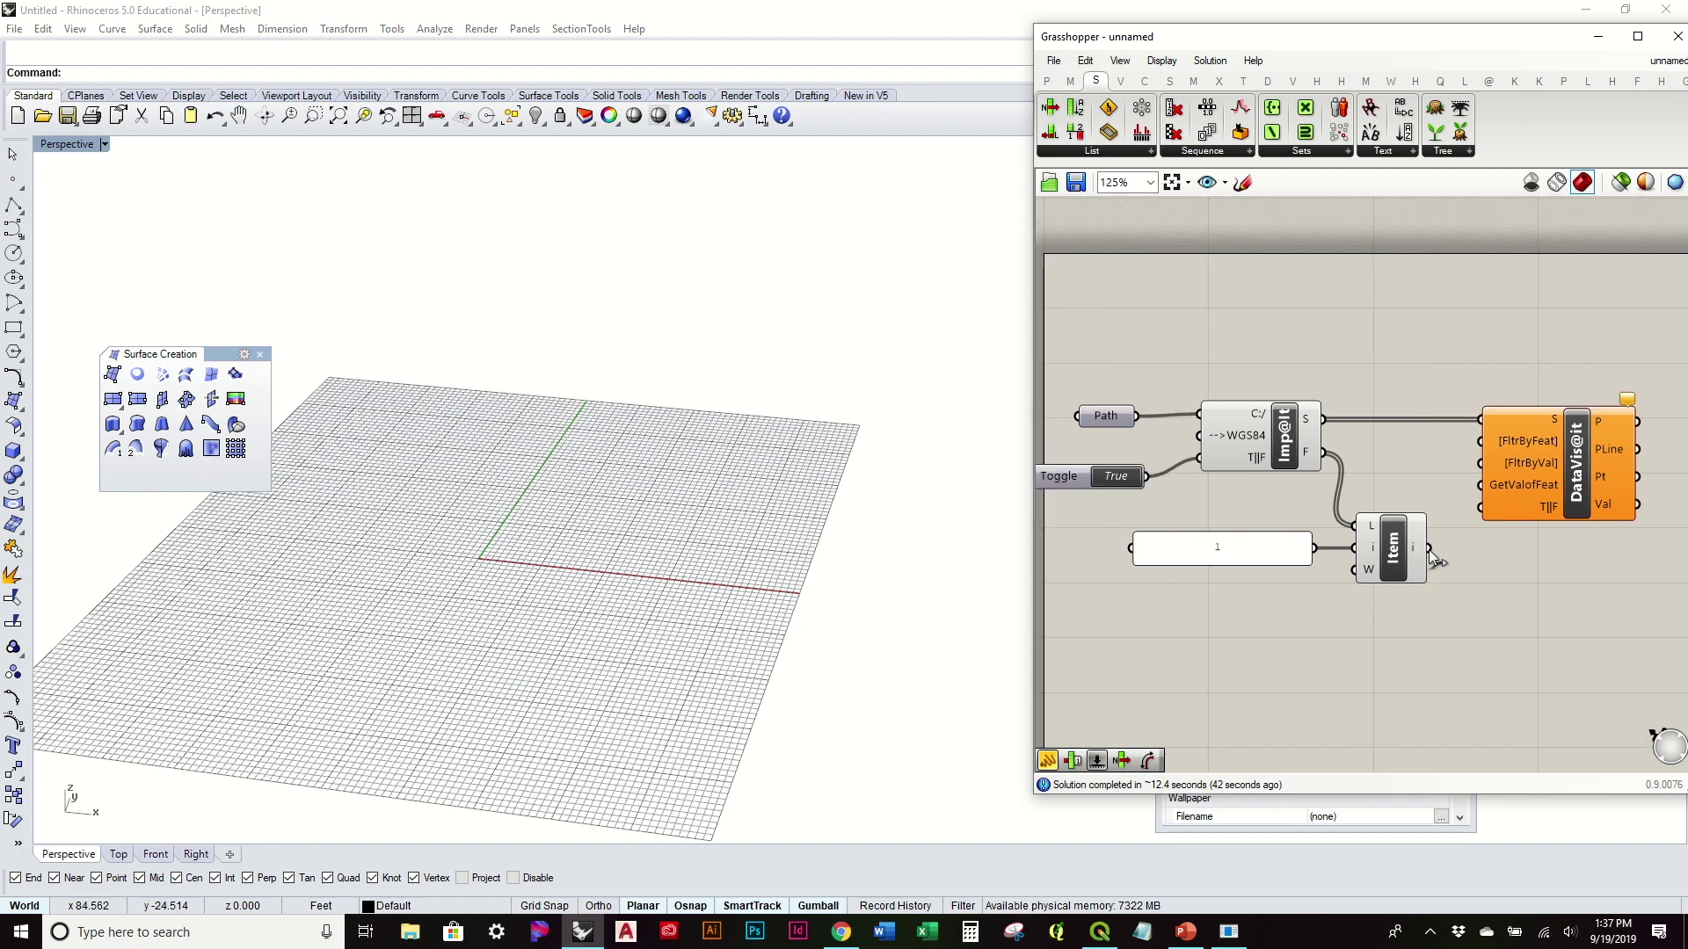
drag(1431, 550, 1550, 490)
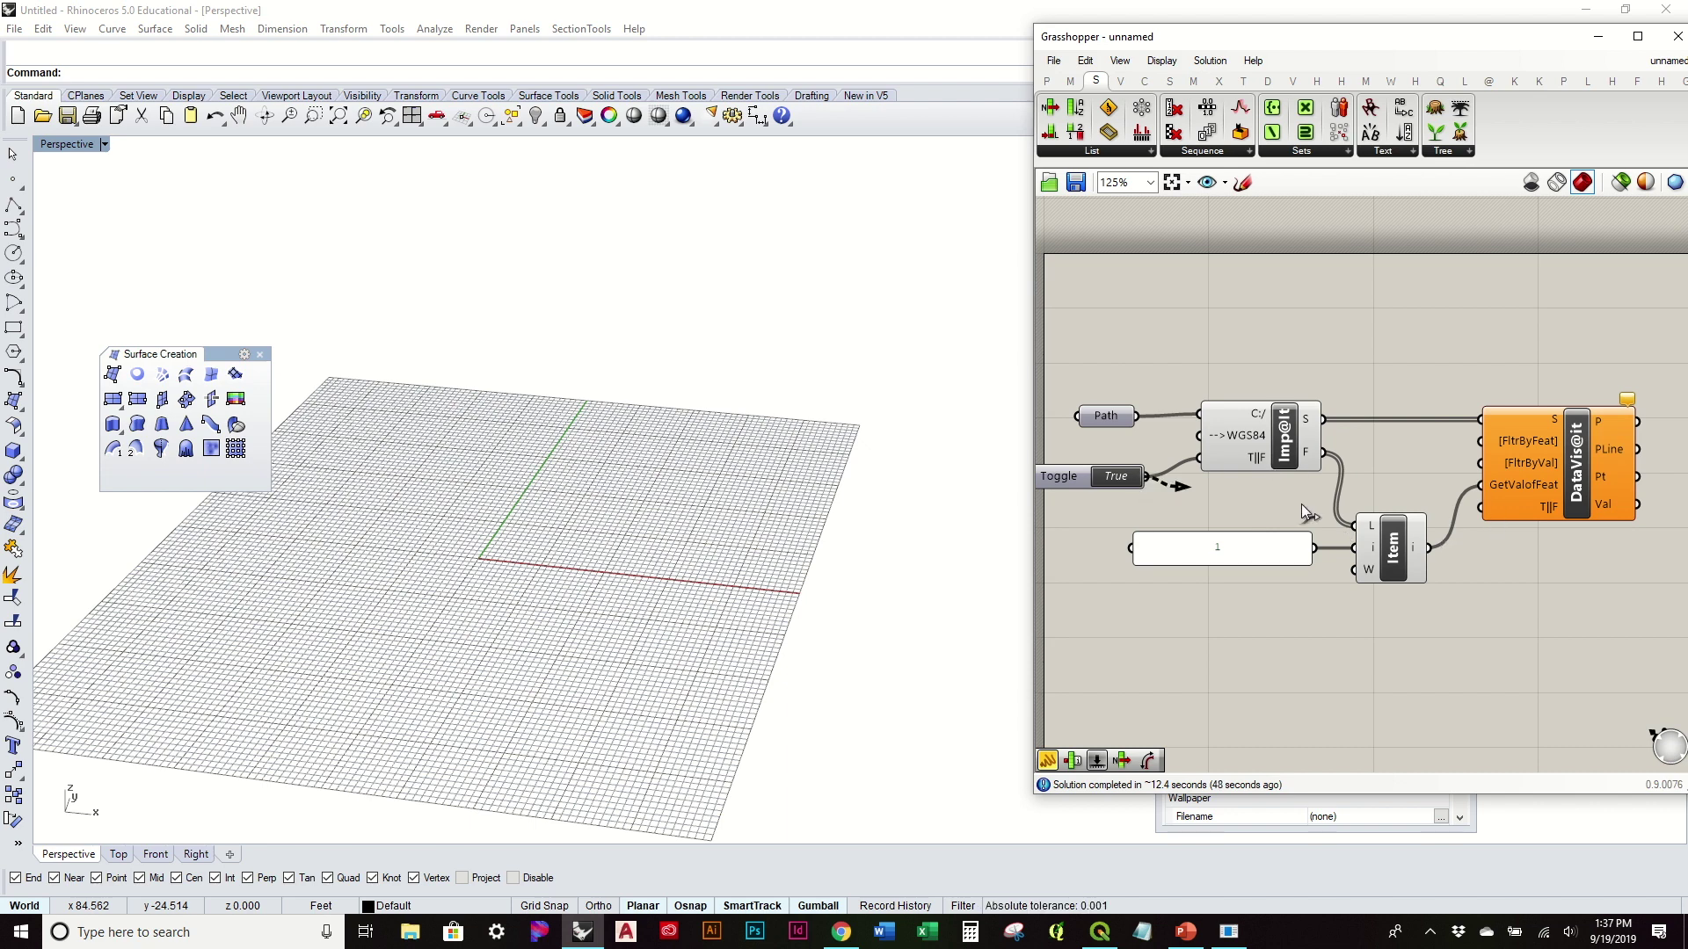
drag(1309, 513, 1492, 516)
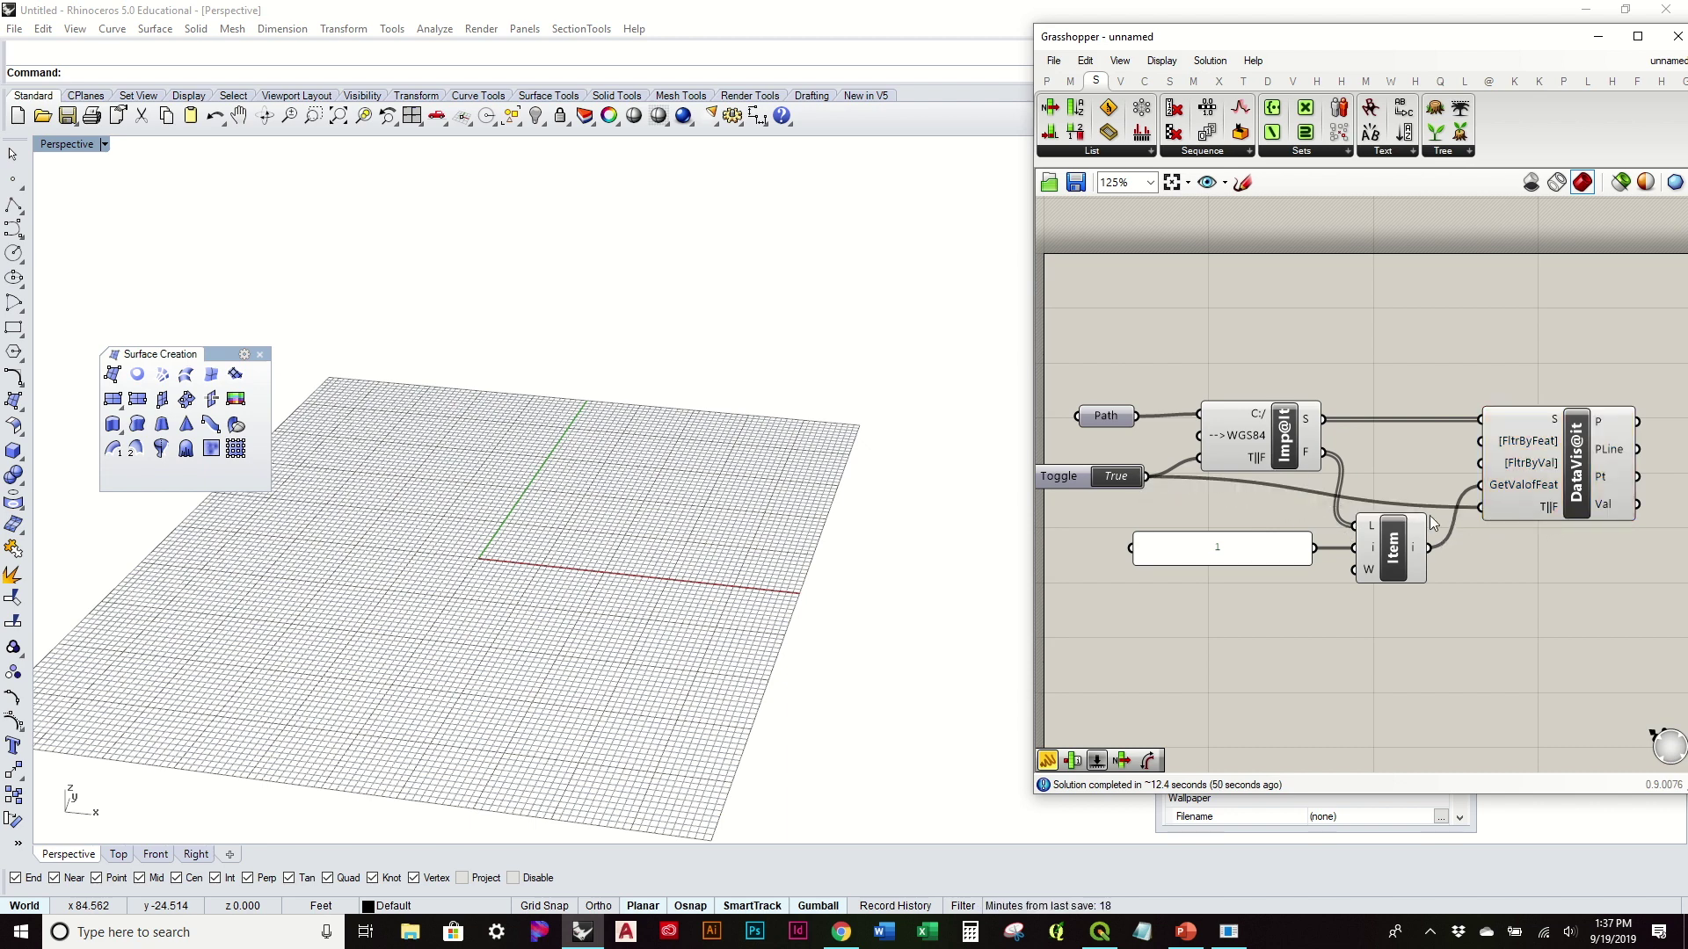
Examine DataVis@it's PLine and Val outputs, and inspect the imported contours in the Perspective viewport at full extents.
right_drag(1521, 489, 1346, 548)
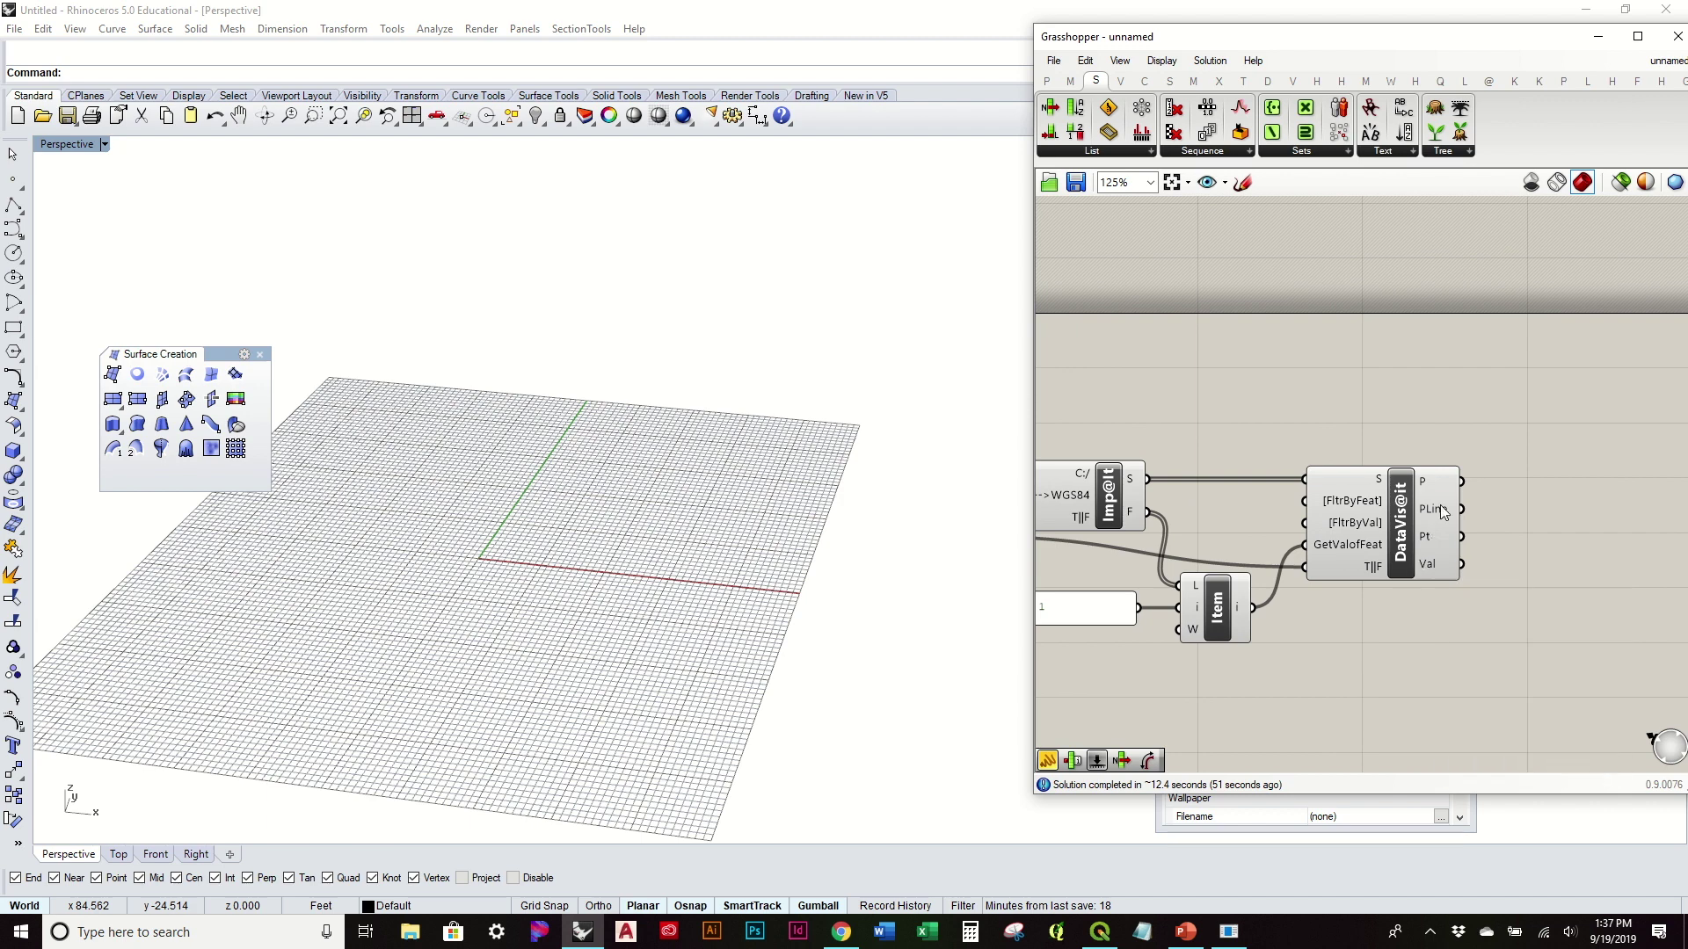
mouse_move(1443, 512)
mouse_move(1430, 568)
right_drag(1429, 568, 1253, 545)
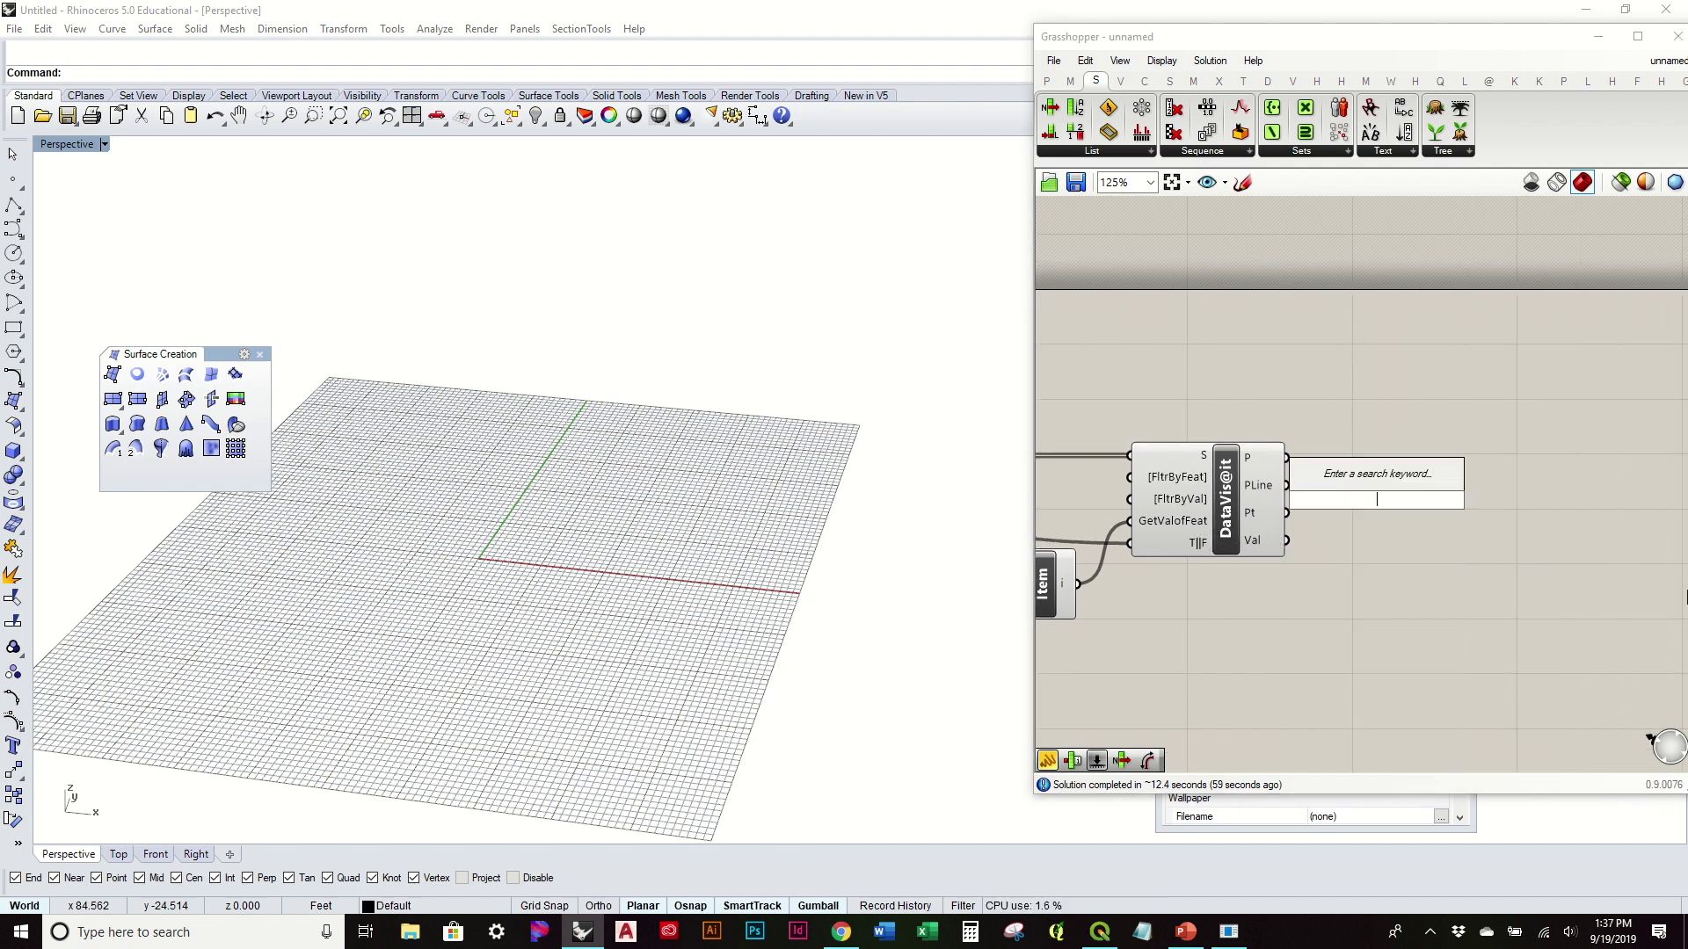
click(646, 368)
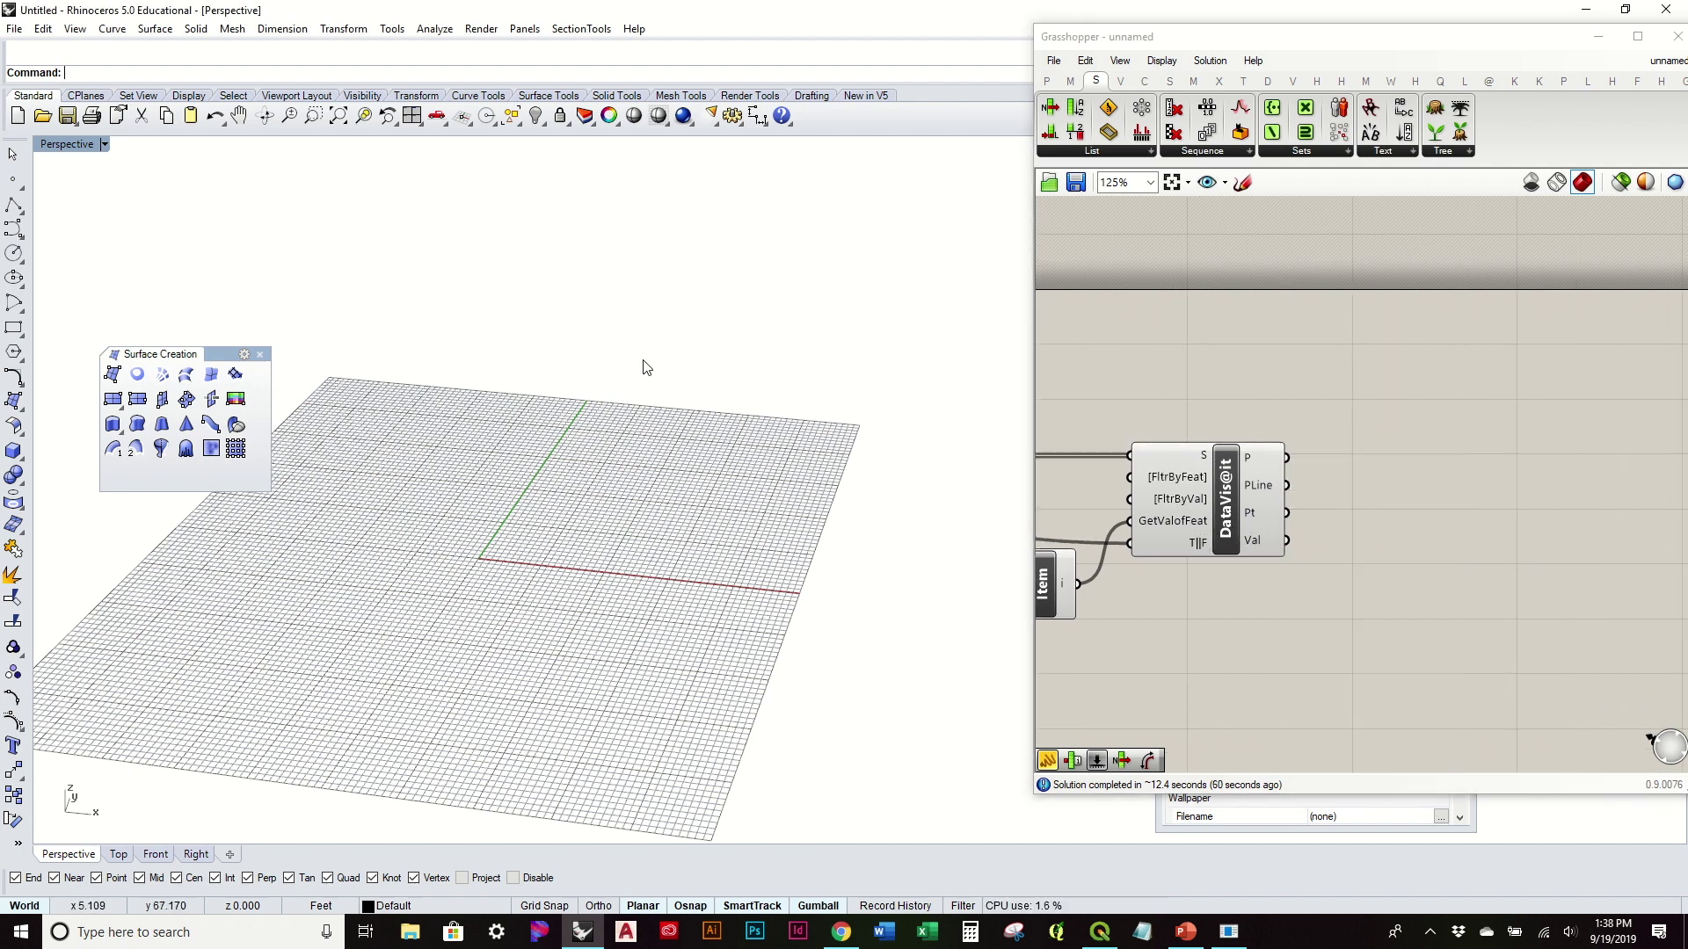
click(344, 116)
right_drag(425, 357, 426, 507)
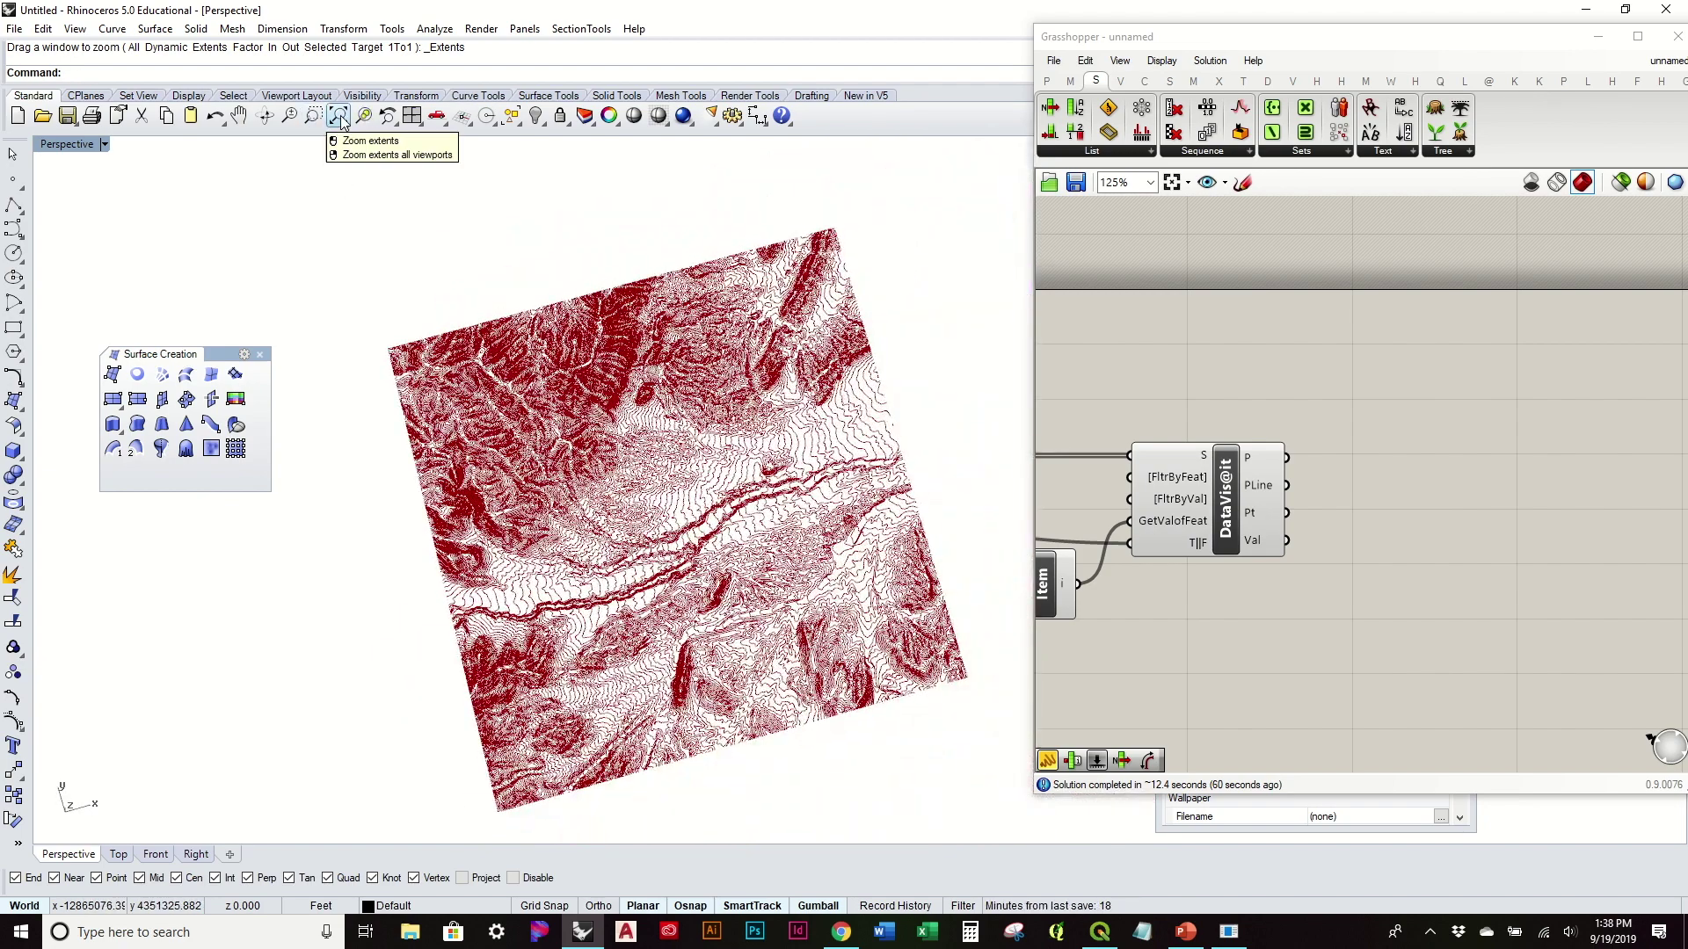
right_drag(652, 461, 618, 457)
right_drag(900, 612, 779, 566)
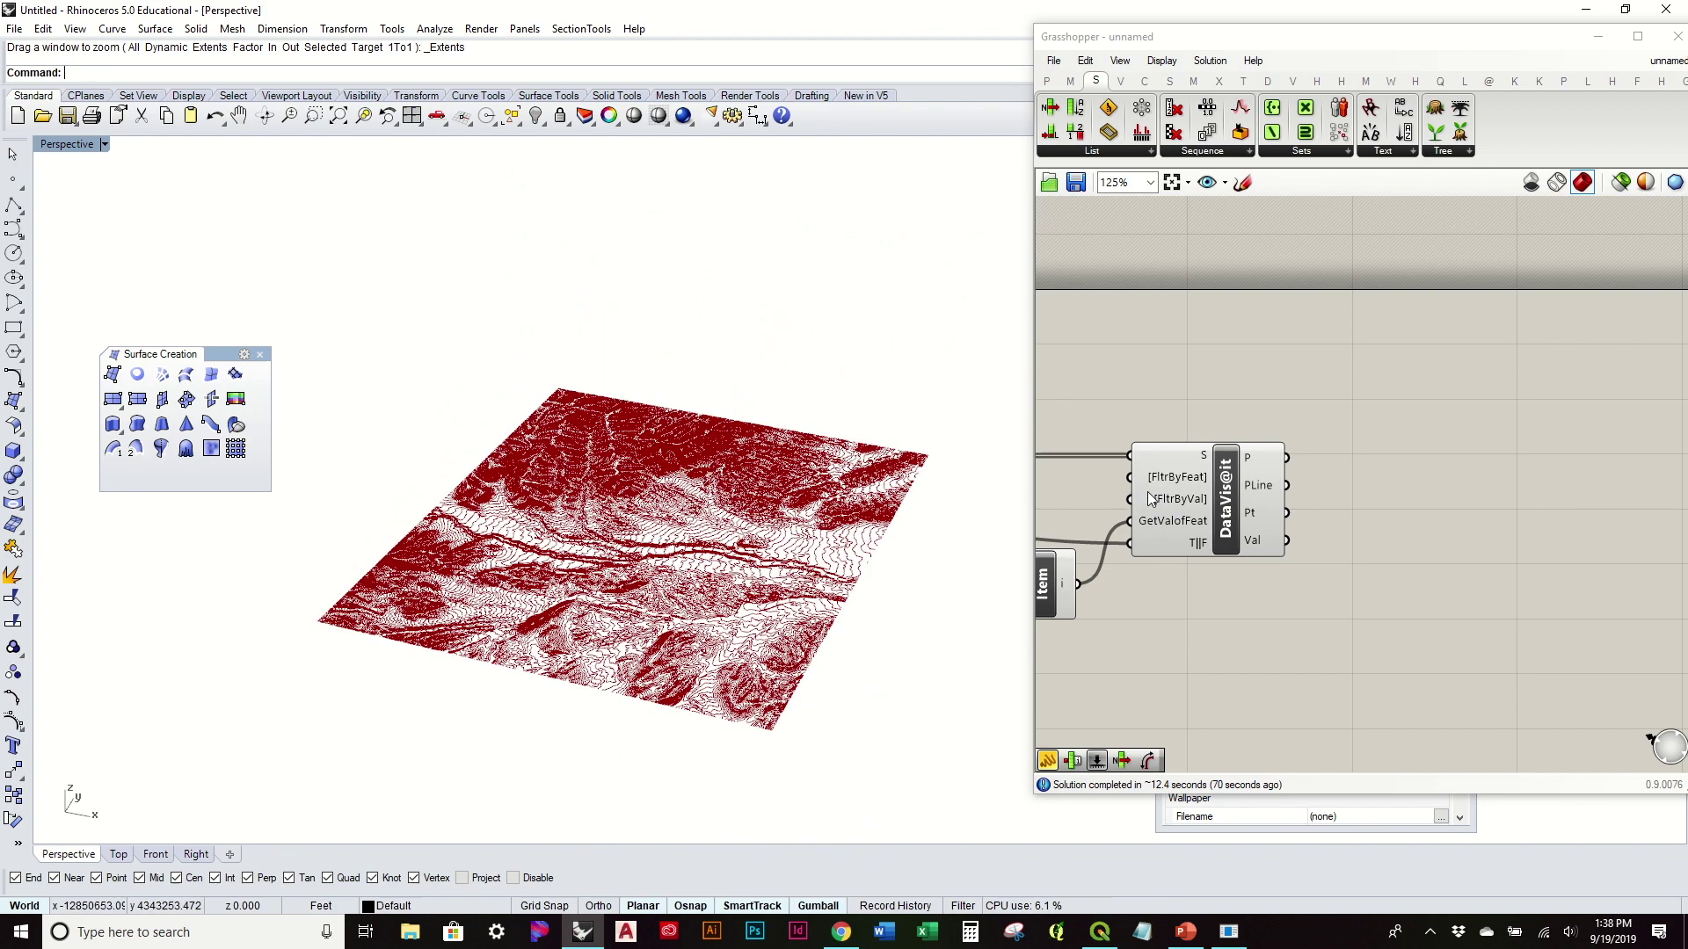
Add a Move component beside DataVis@it and connect the PLine output to its G input.
double_click(1396, 478)
text(move)
key(Return)
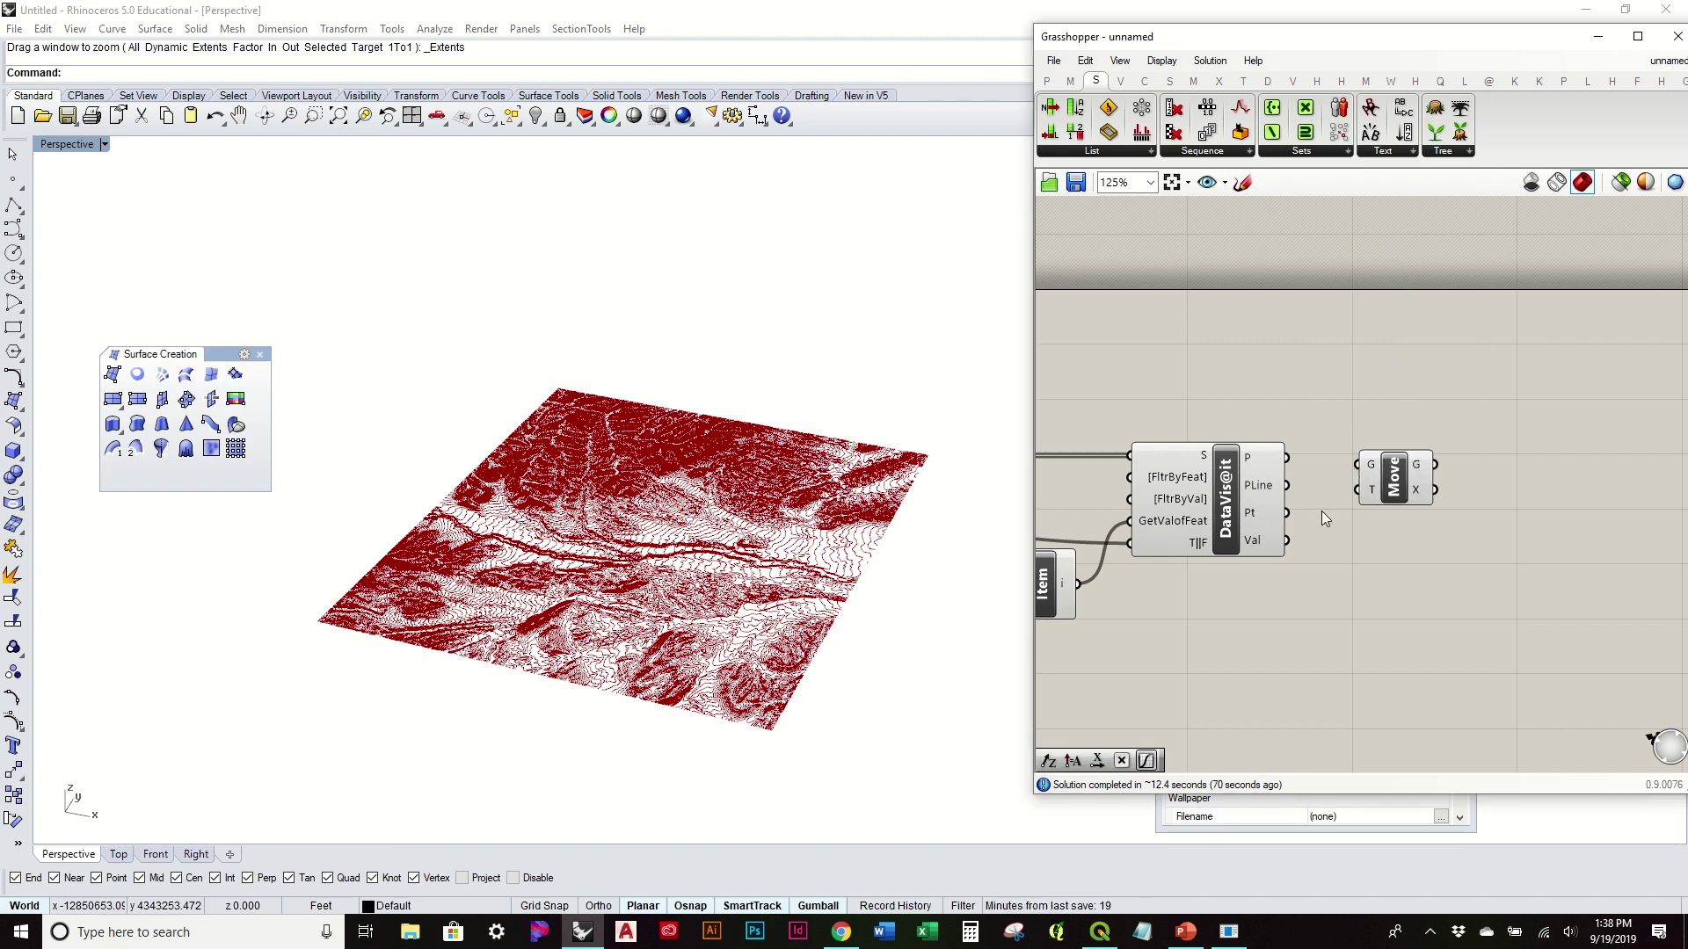
drag(1354, 468, 1440, 500)
Add a Unit Z vector component and connect its V output to the Move component's T input.
double_click(1339, 639)
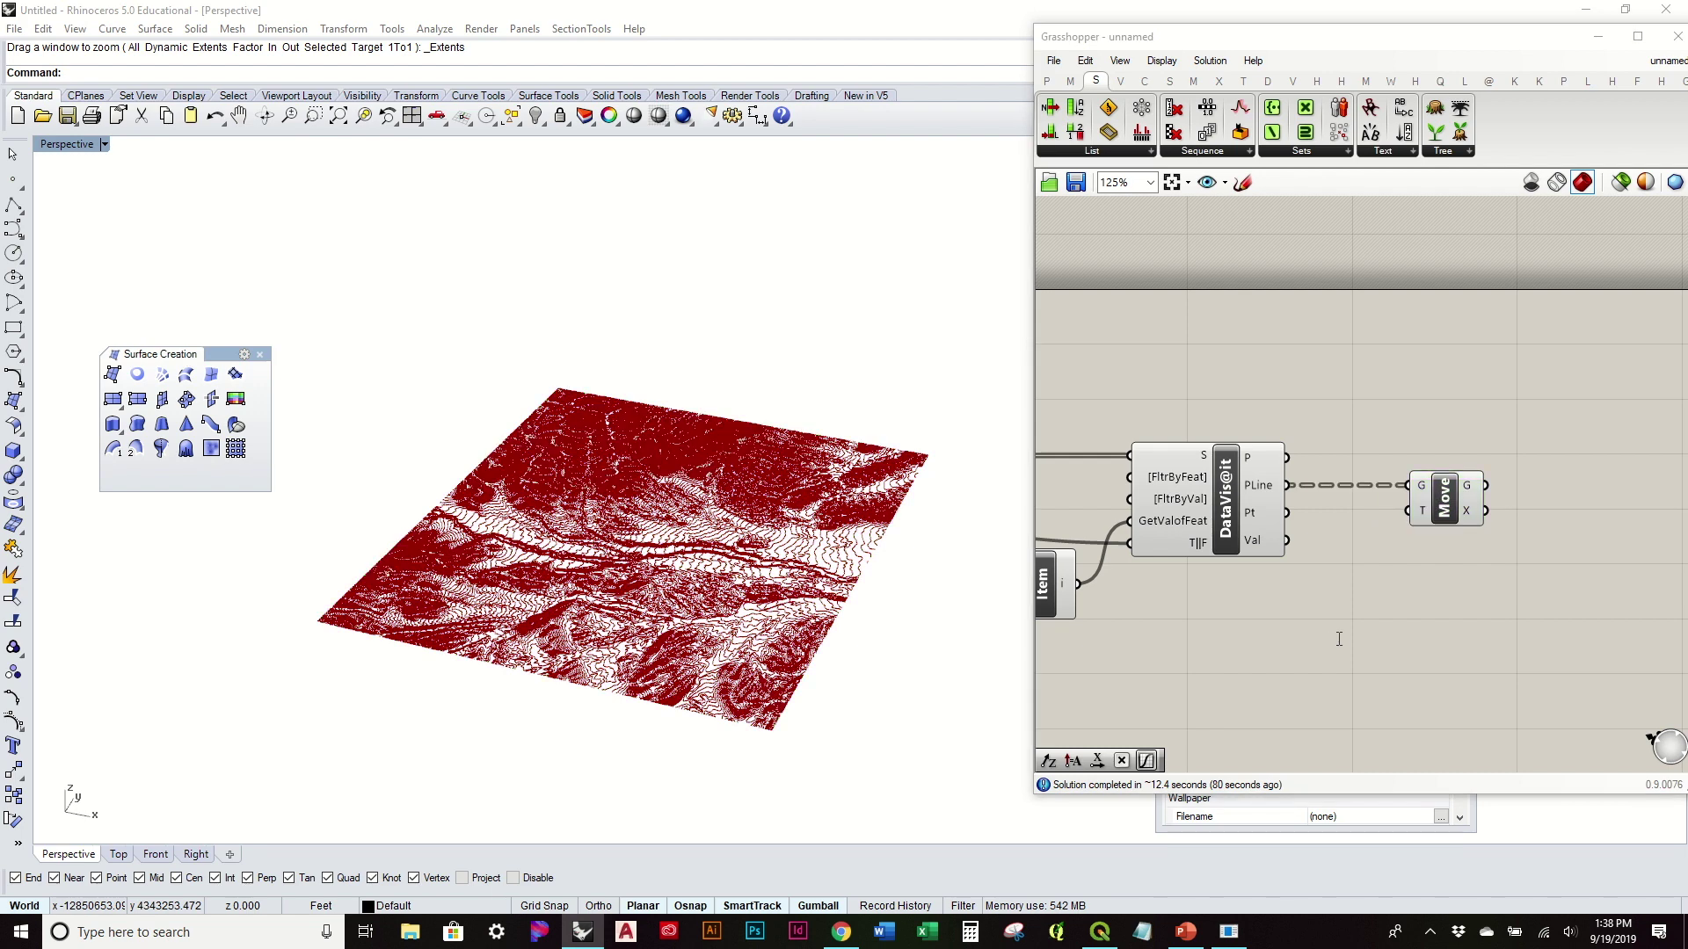
text(z)
key(Return)
drag(1378, 620, 1410, 510)
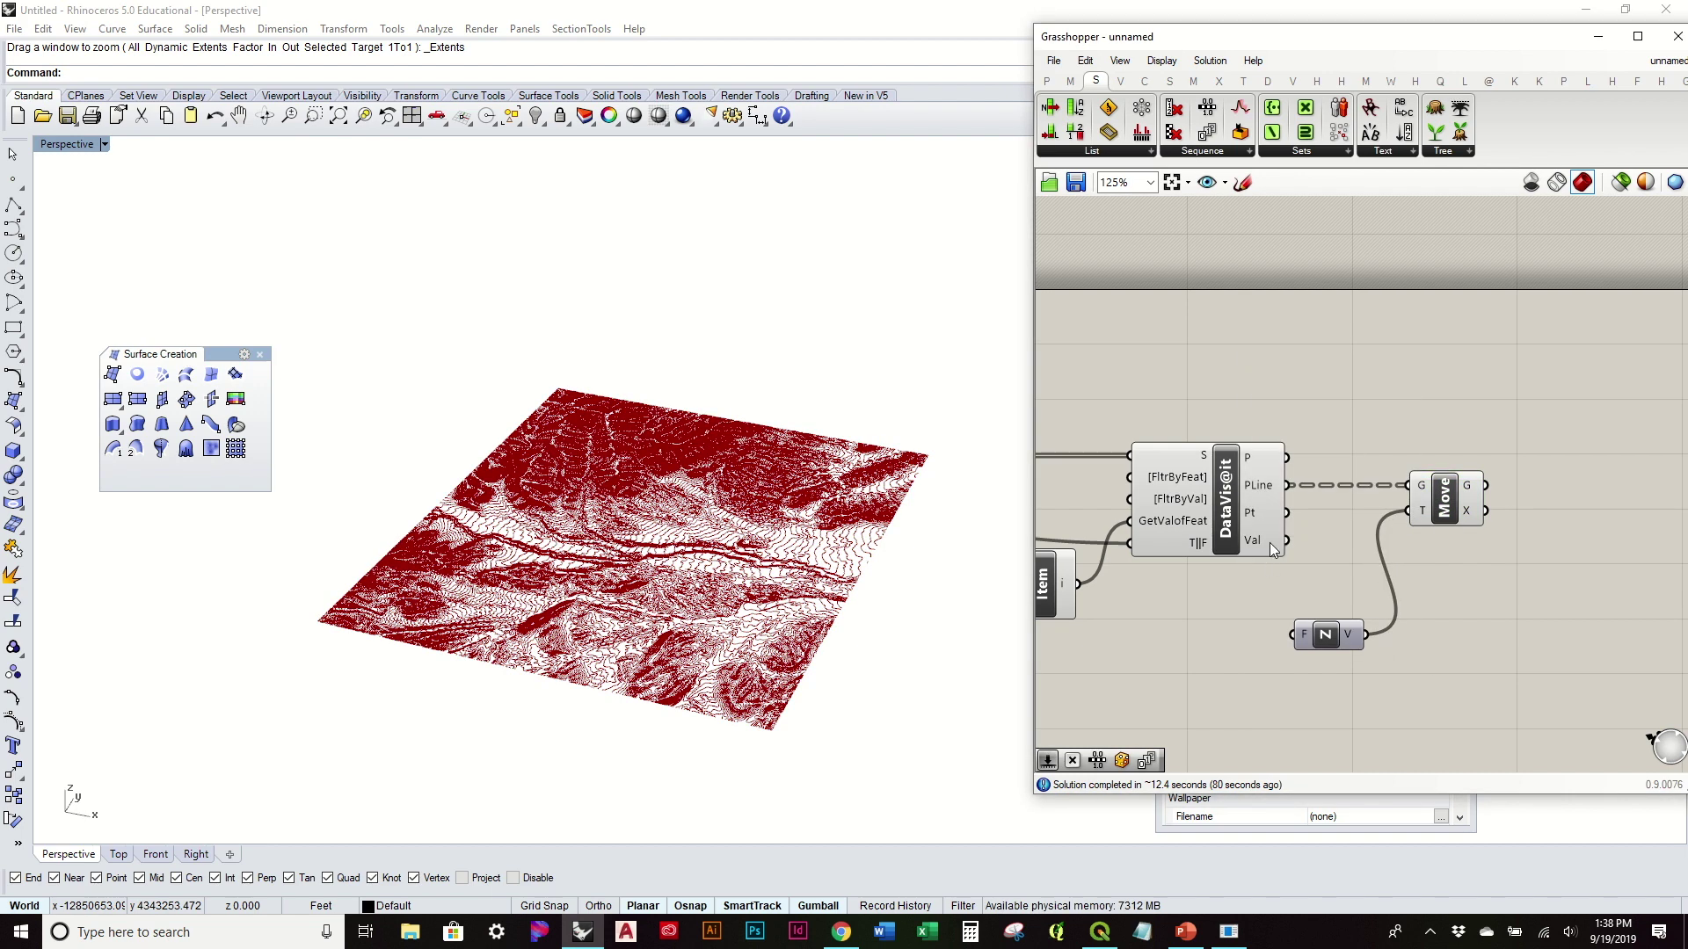
Connect DataVis@it's Val output to the Unit Z component's F input and hide DataVis@it's preview, leaving only the moved contours displayed.
drag(1285, 540, 1096, 427)
middle_click(1201, 392)
click(1258, 340)
click(1343, 355)
right_drag(492, 519, 749, 689)
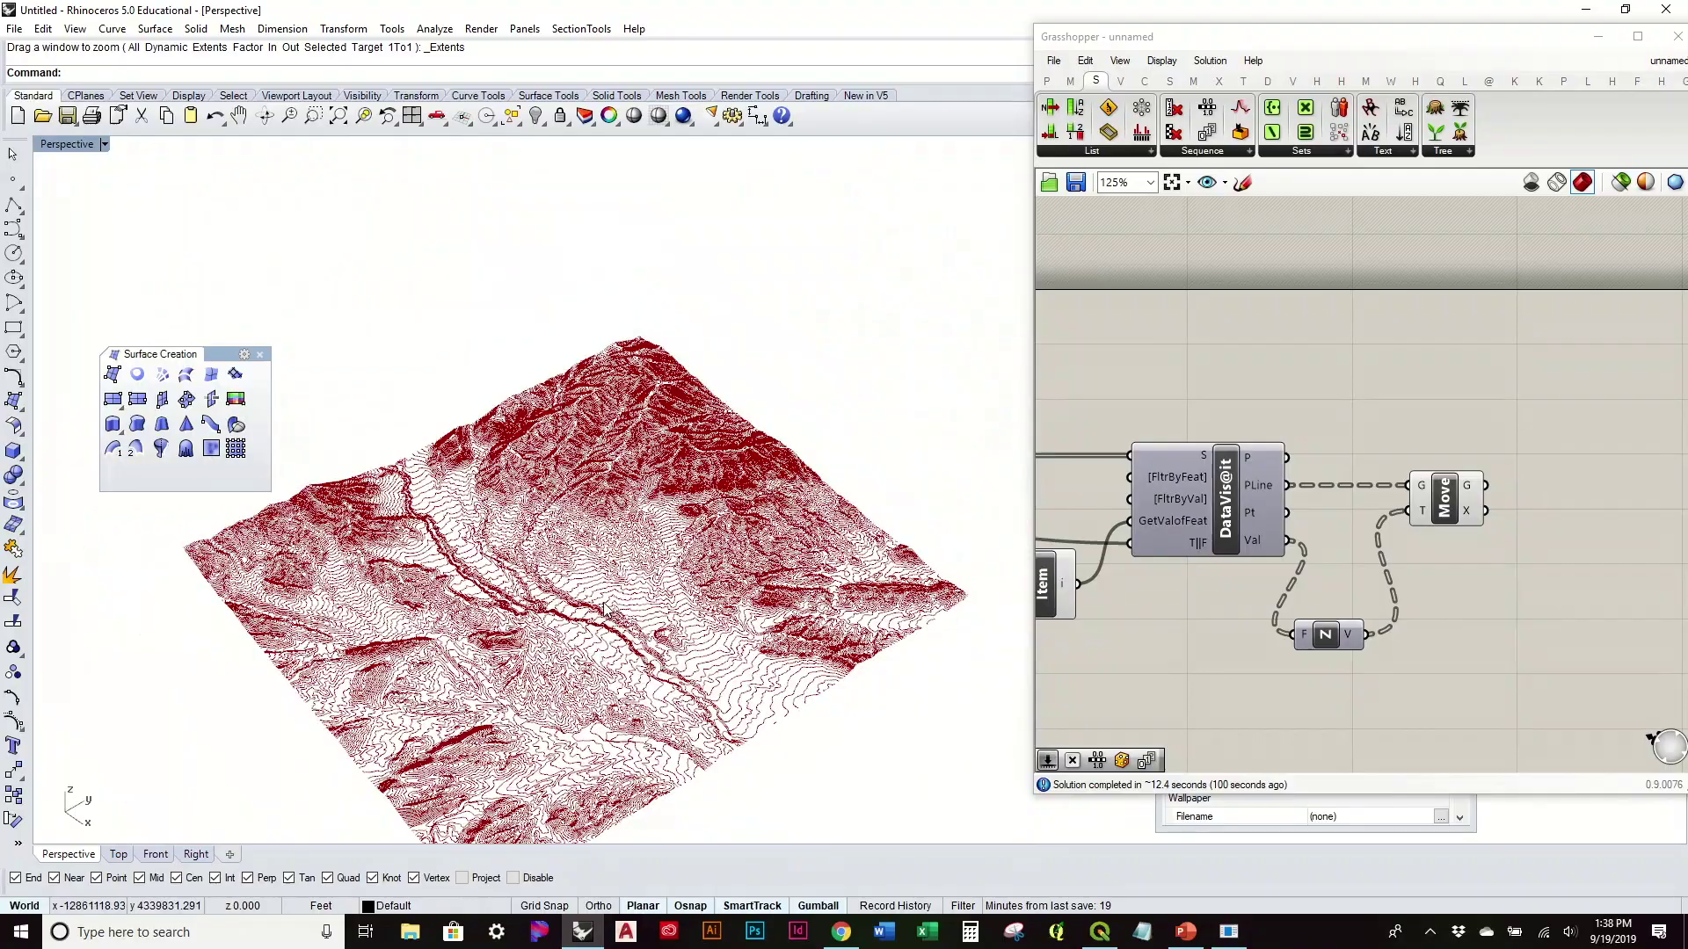
scroll(605, 610, up, 13)
scroll(605, 610, down, 9)
right_drag(722, 574, 737, 618)
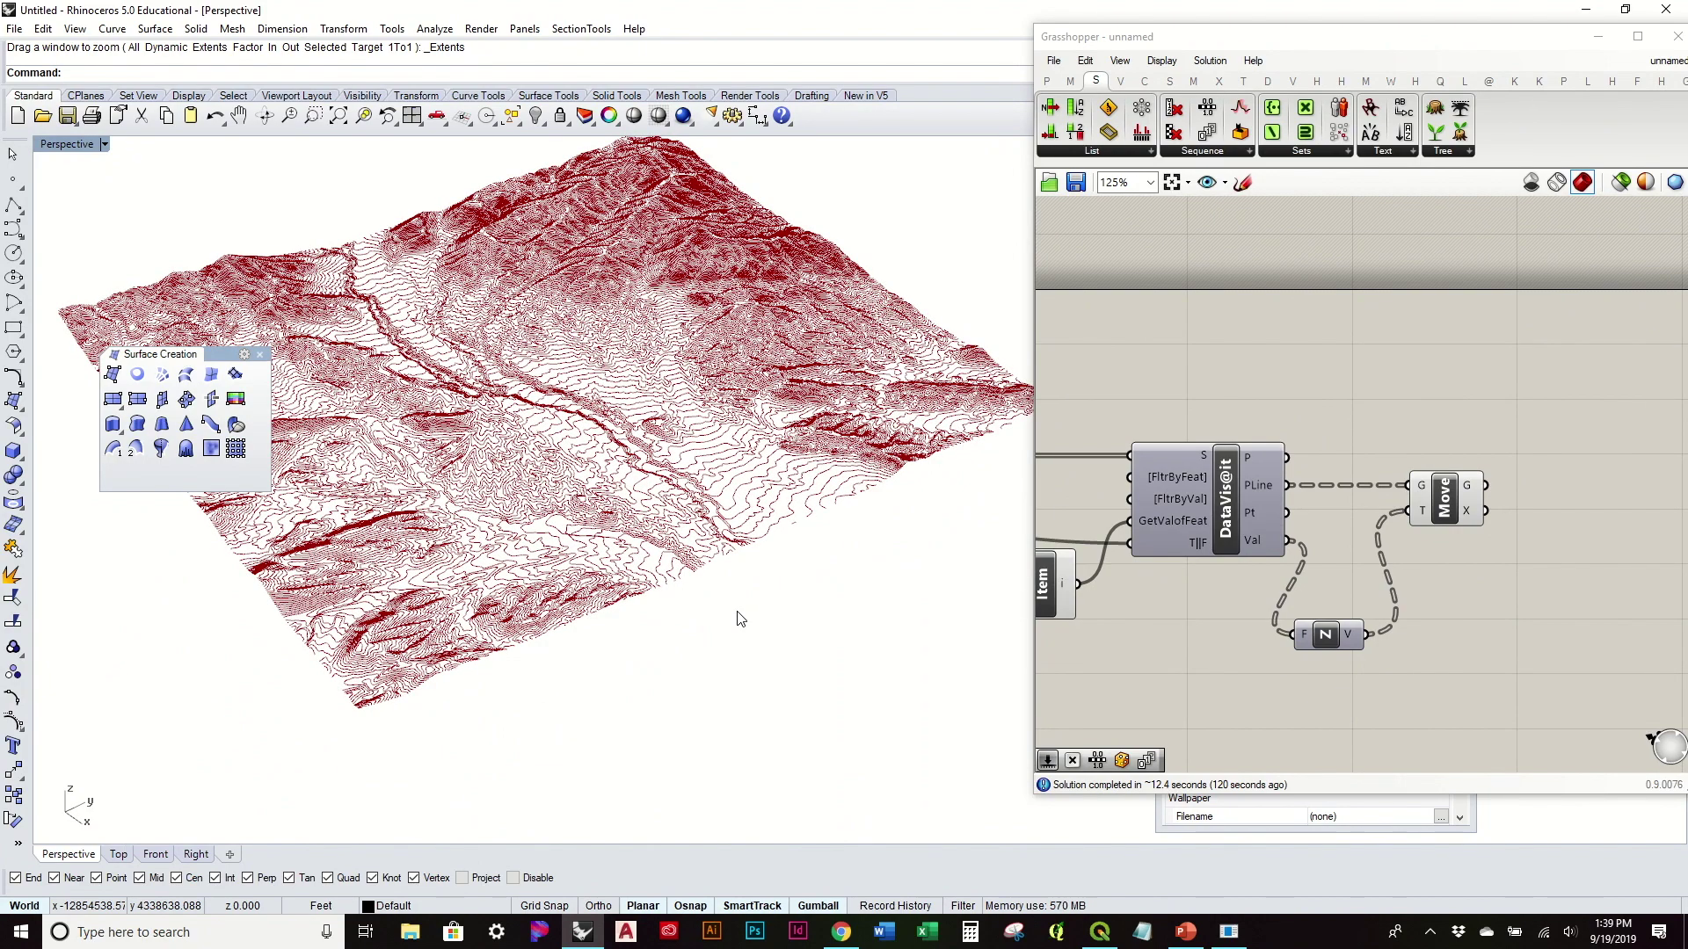
right_drag(792, 404, 557, 433)
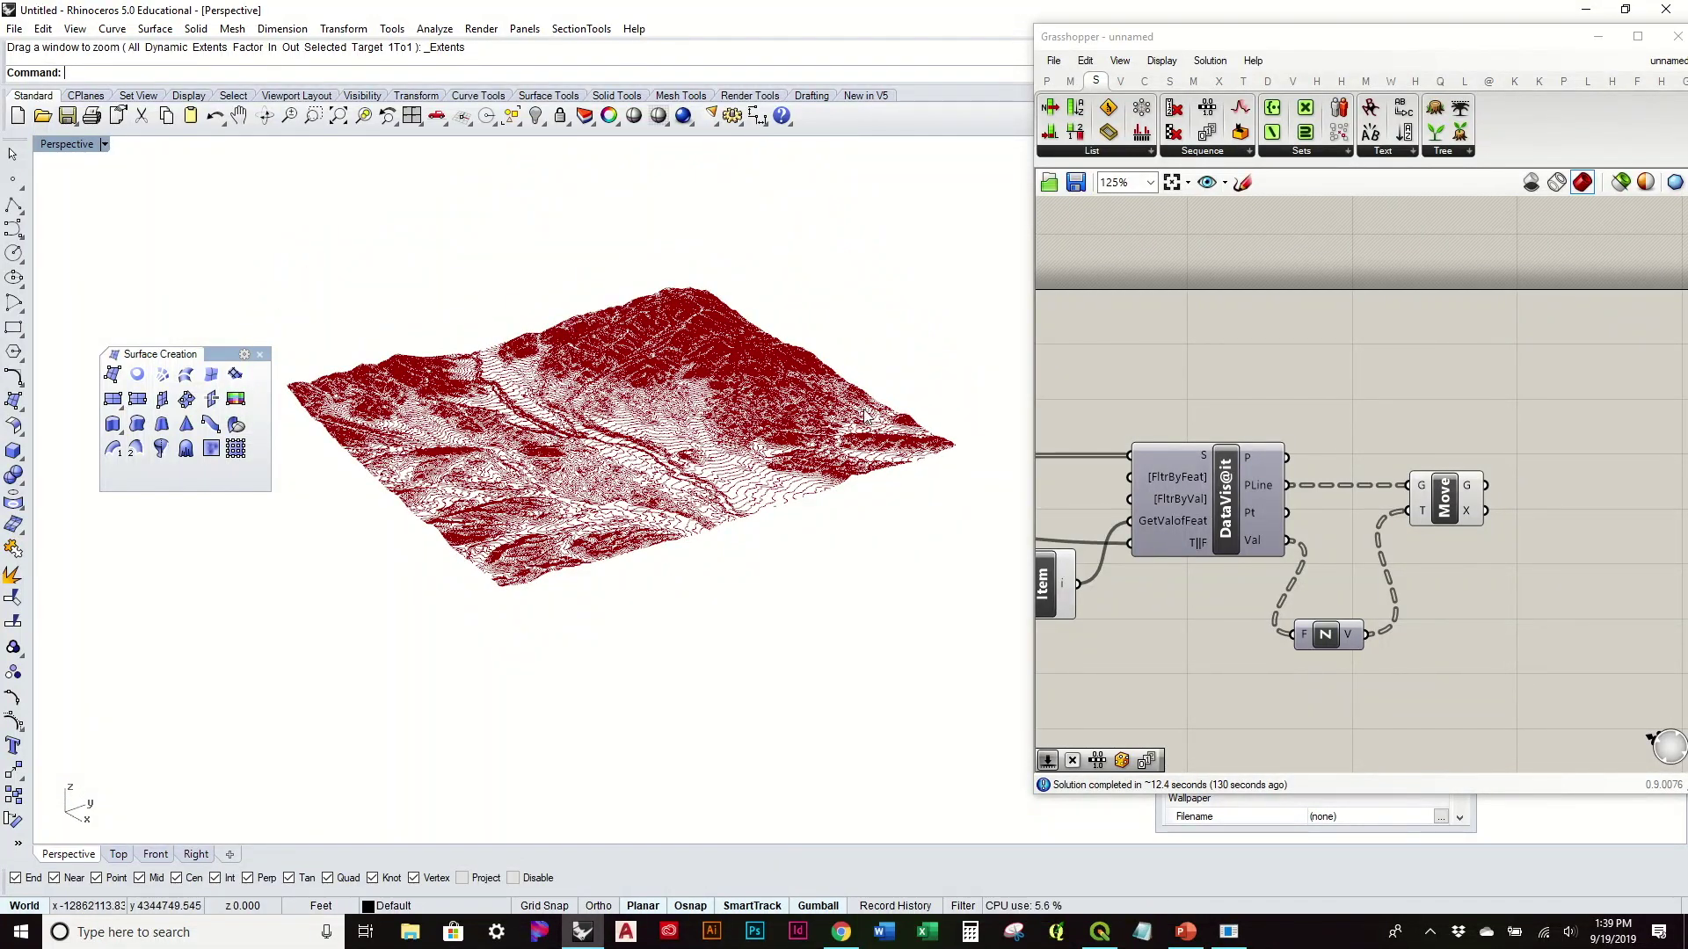
Space the Move and Unit Z components farther away from DataVis@it on the canvas.
right_drag(1513, 442, 1320, 415)
drag(1235, 477, 1363, 472)
drag(1129, 603, 1211, 578)
click(1205, 362)
Show DataVis@it's preview to compare the flat contours with the raised ones, and hide it again.
click(1070, 458)
right_drag(1066, 464, 1238, 440)
right_click(1201, 450)
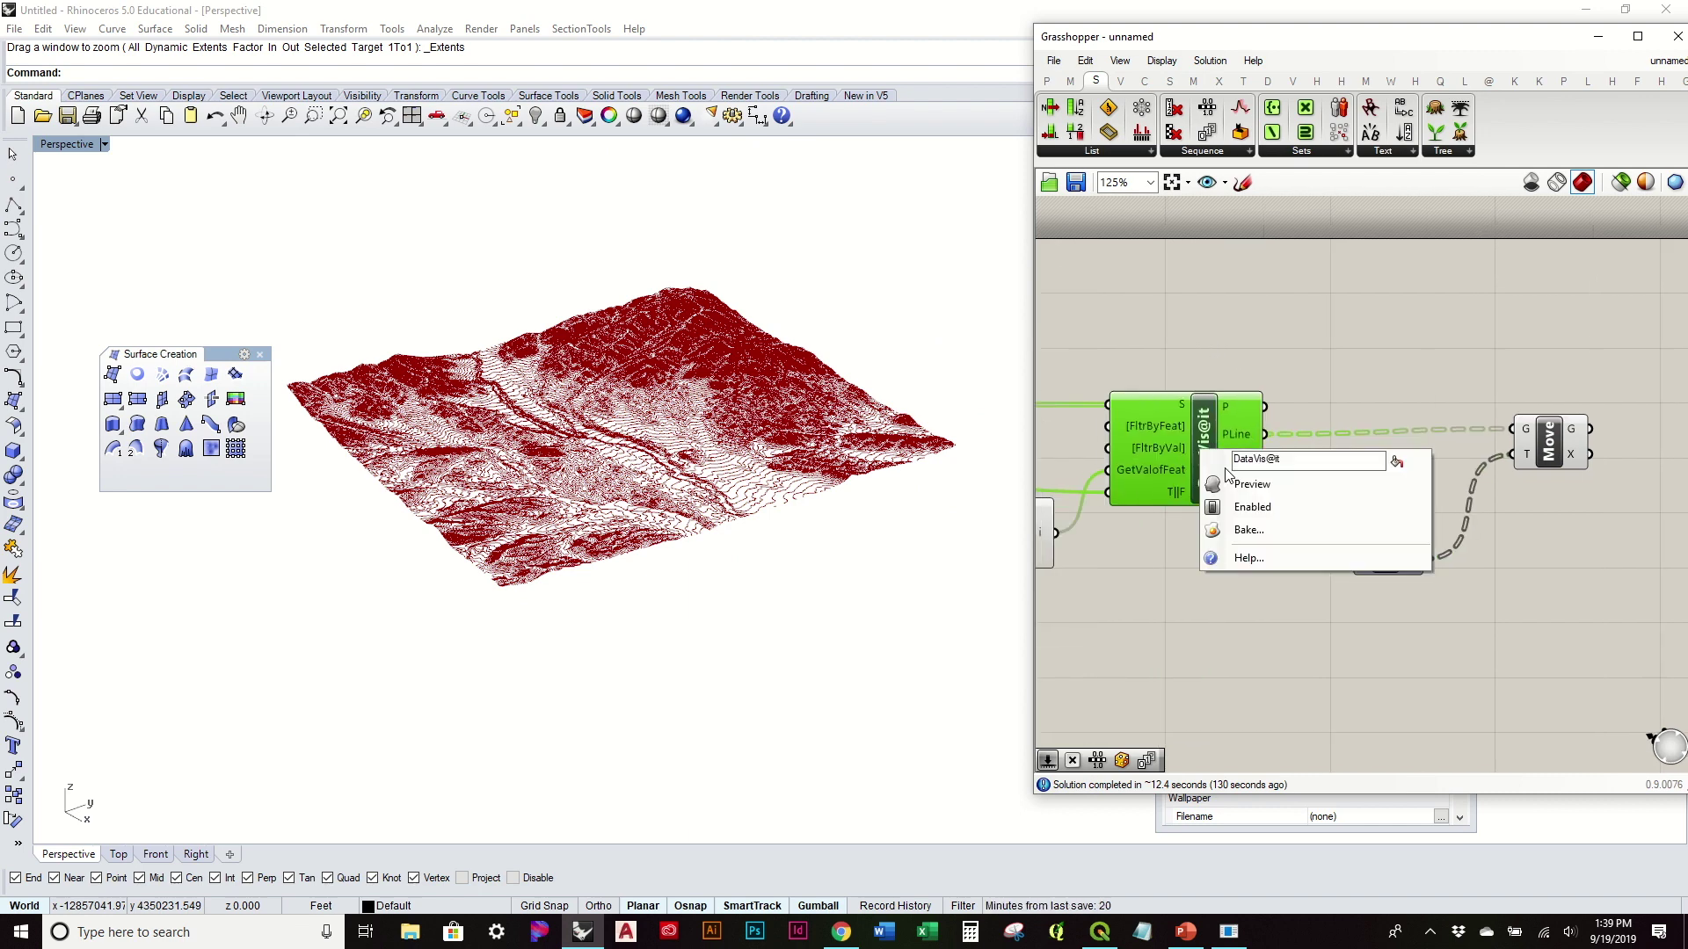
click(1252, 485)
right_drag(703, 405, 636, 456)
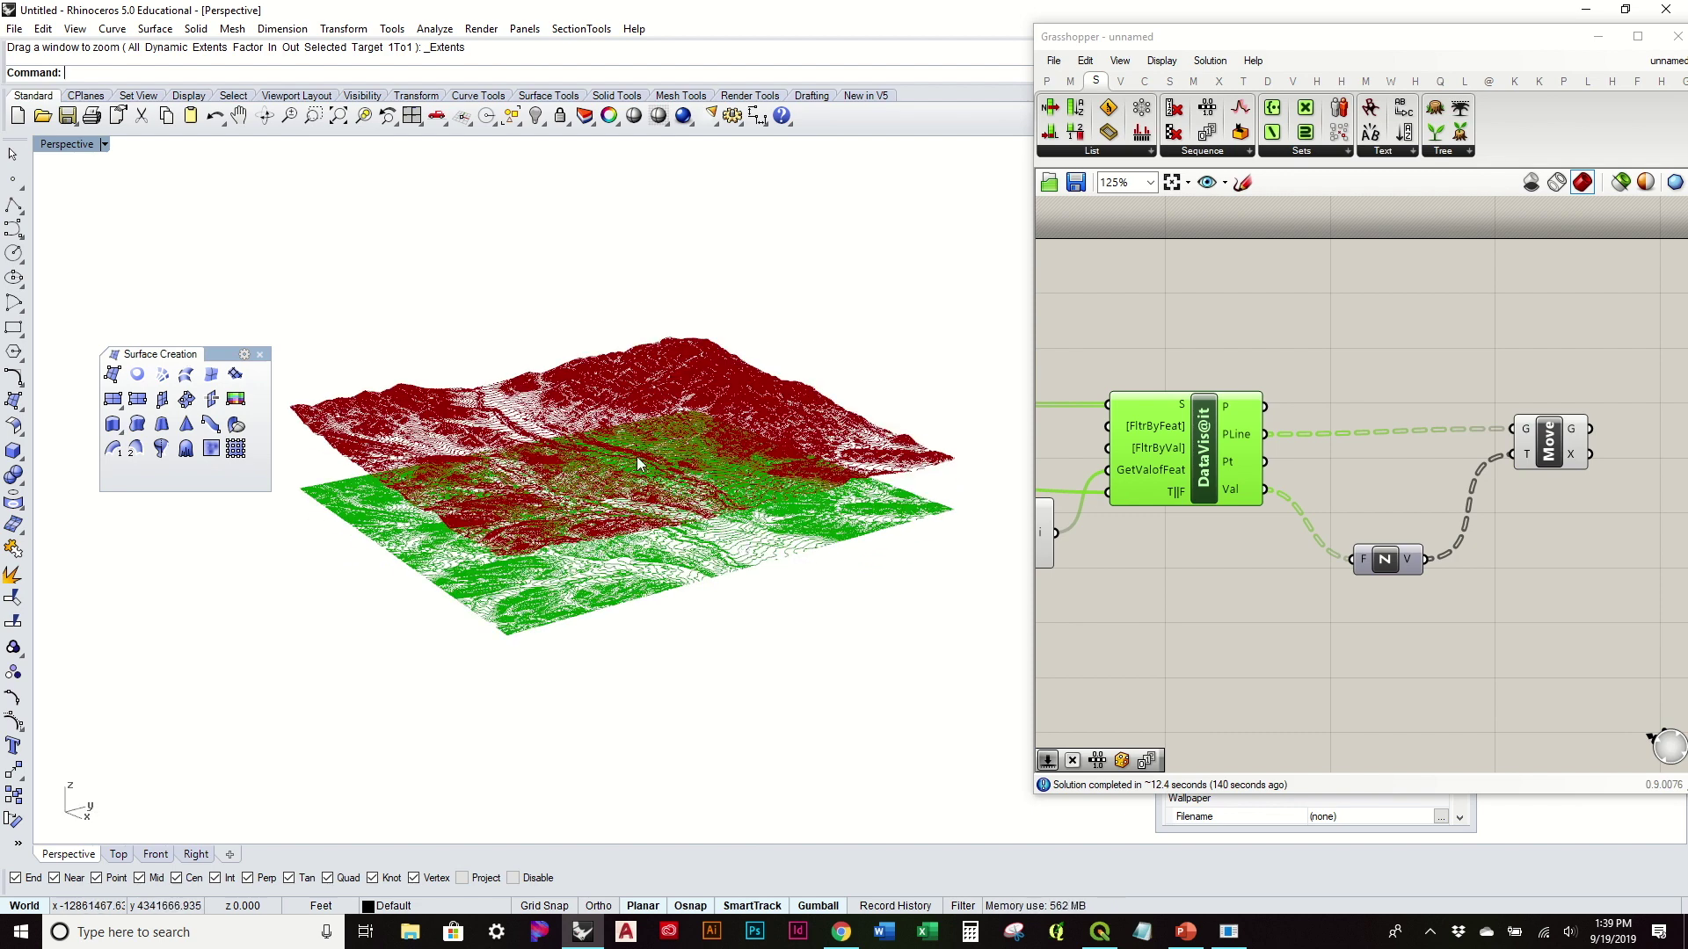
right_click(1220, 466)
click(1247, 491)
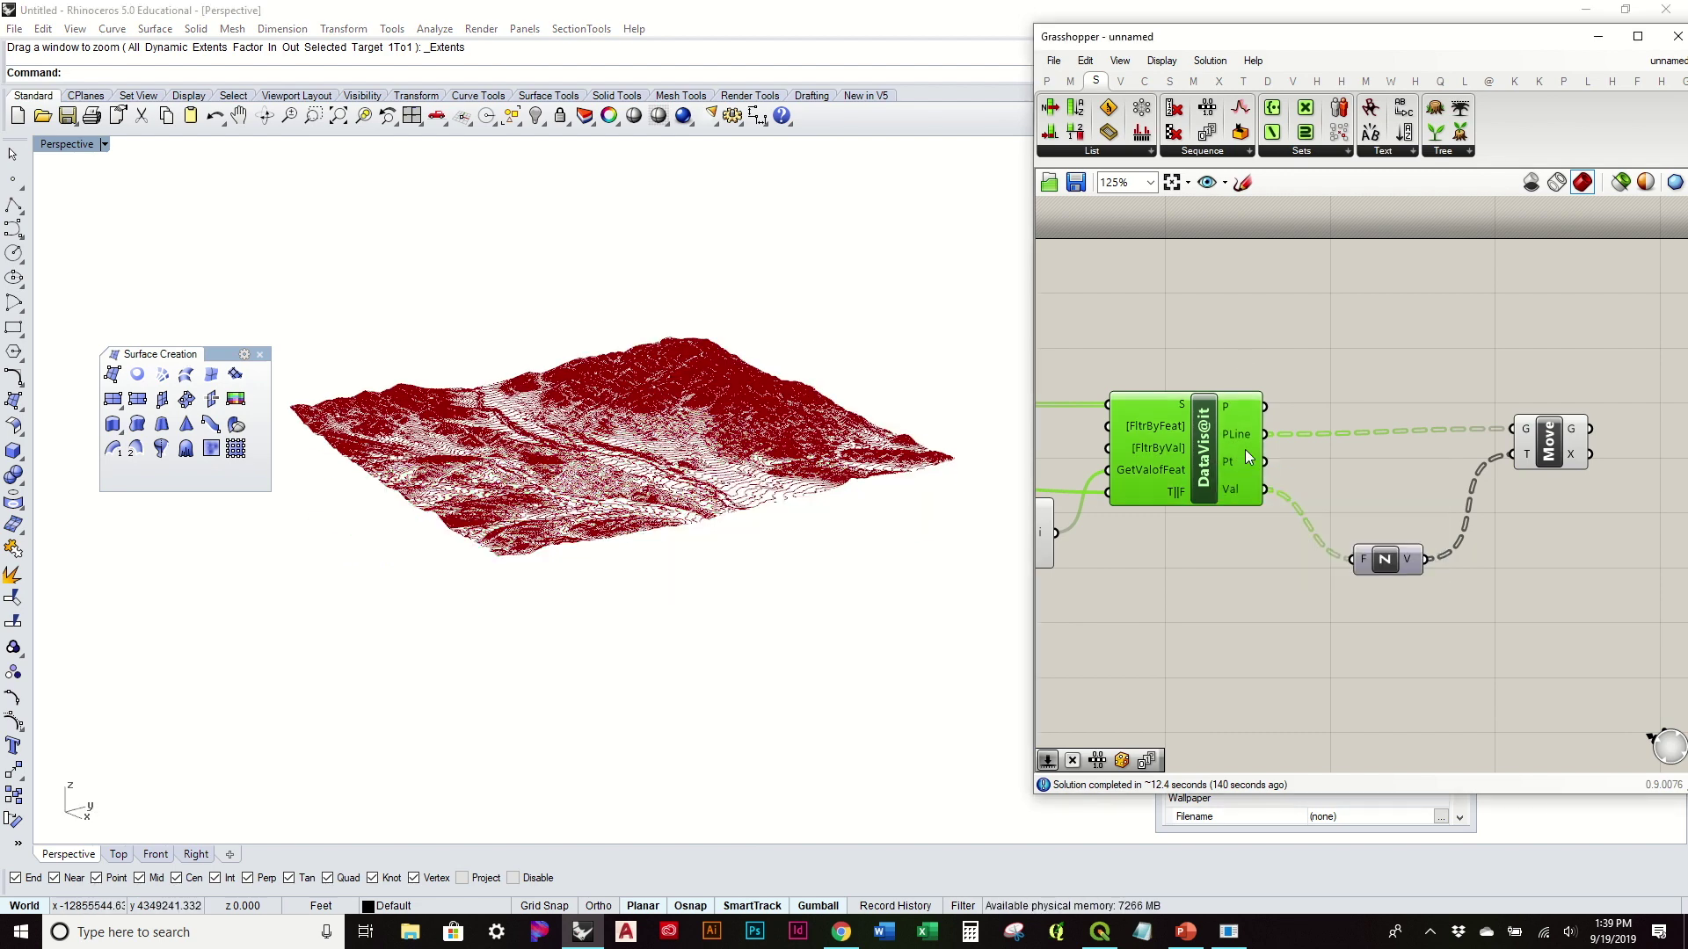
Add a Bounding Box component below the Unit Z component.
double_click(1254, 337)
text(bound)
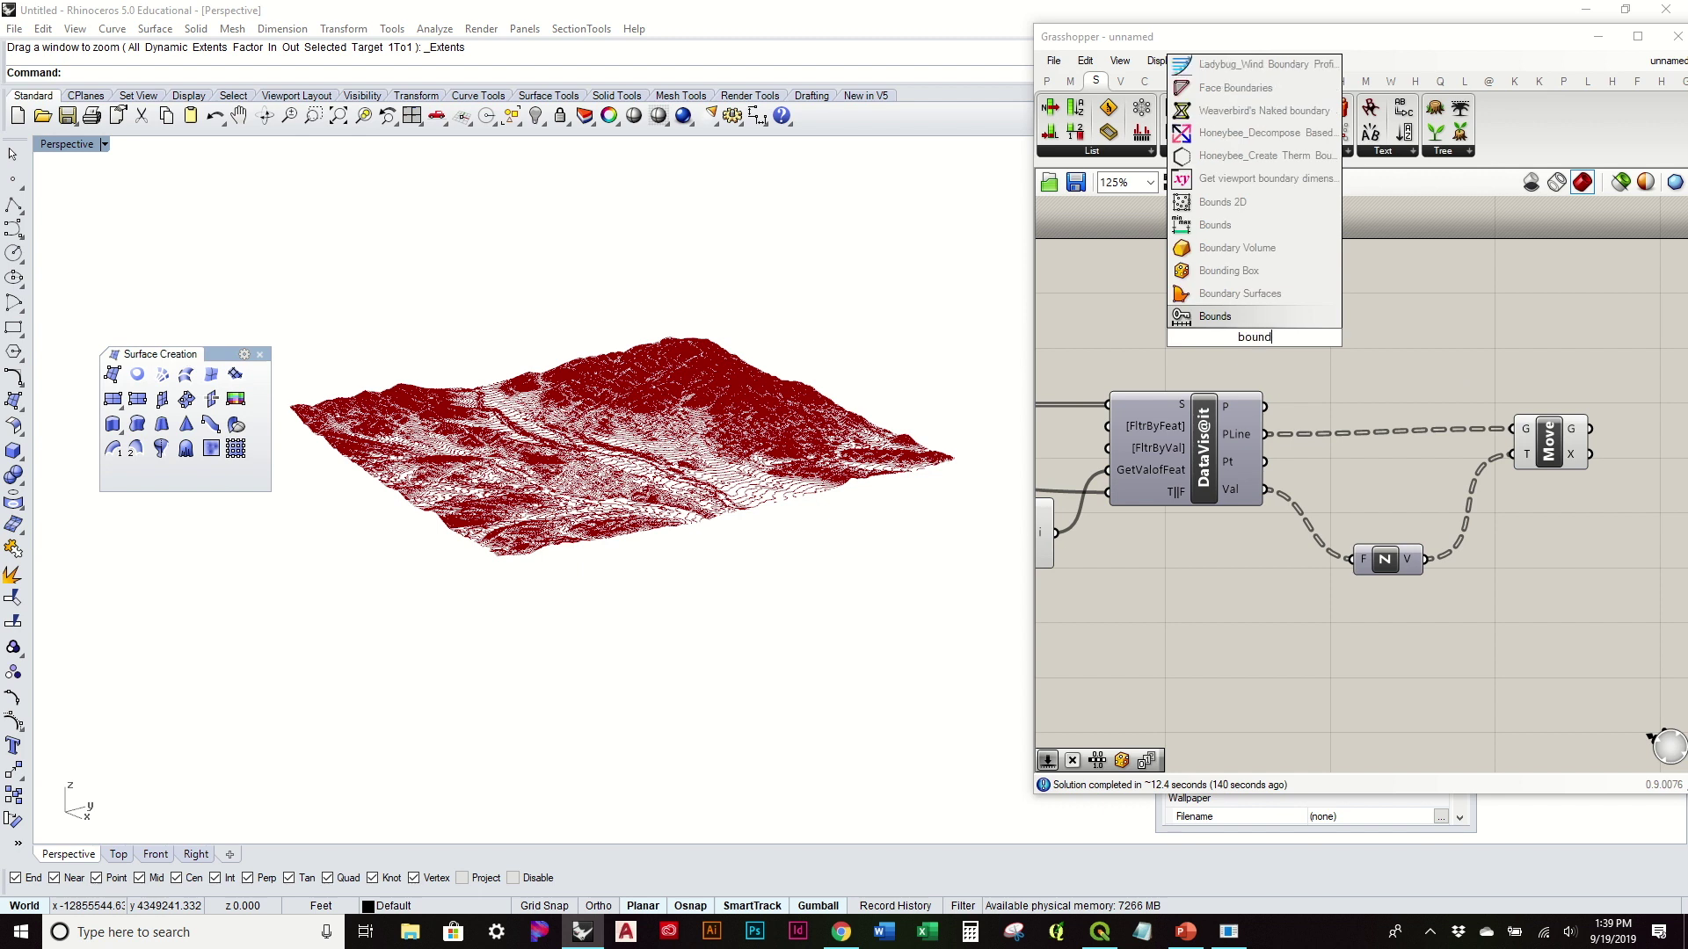
click(1273, 274)
drag(1281, 457, 1324, 670)
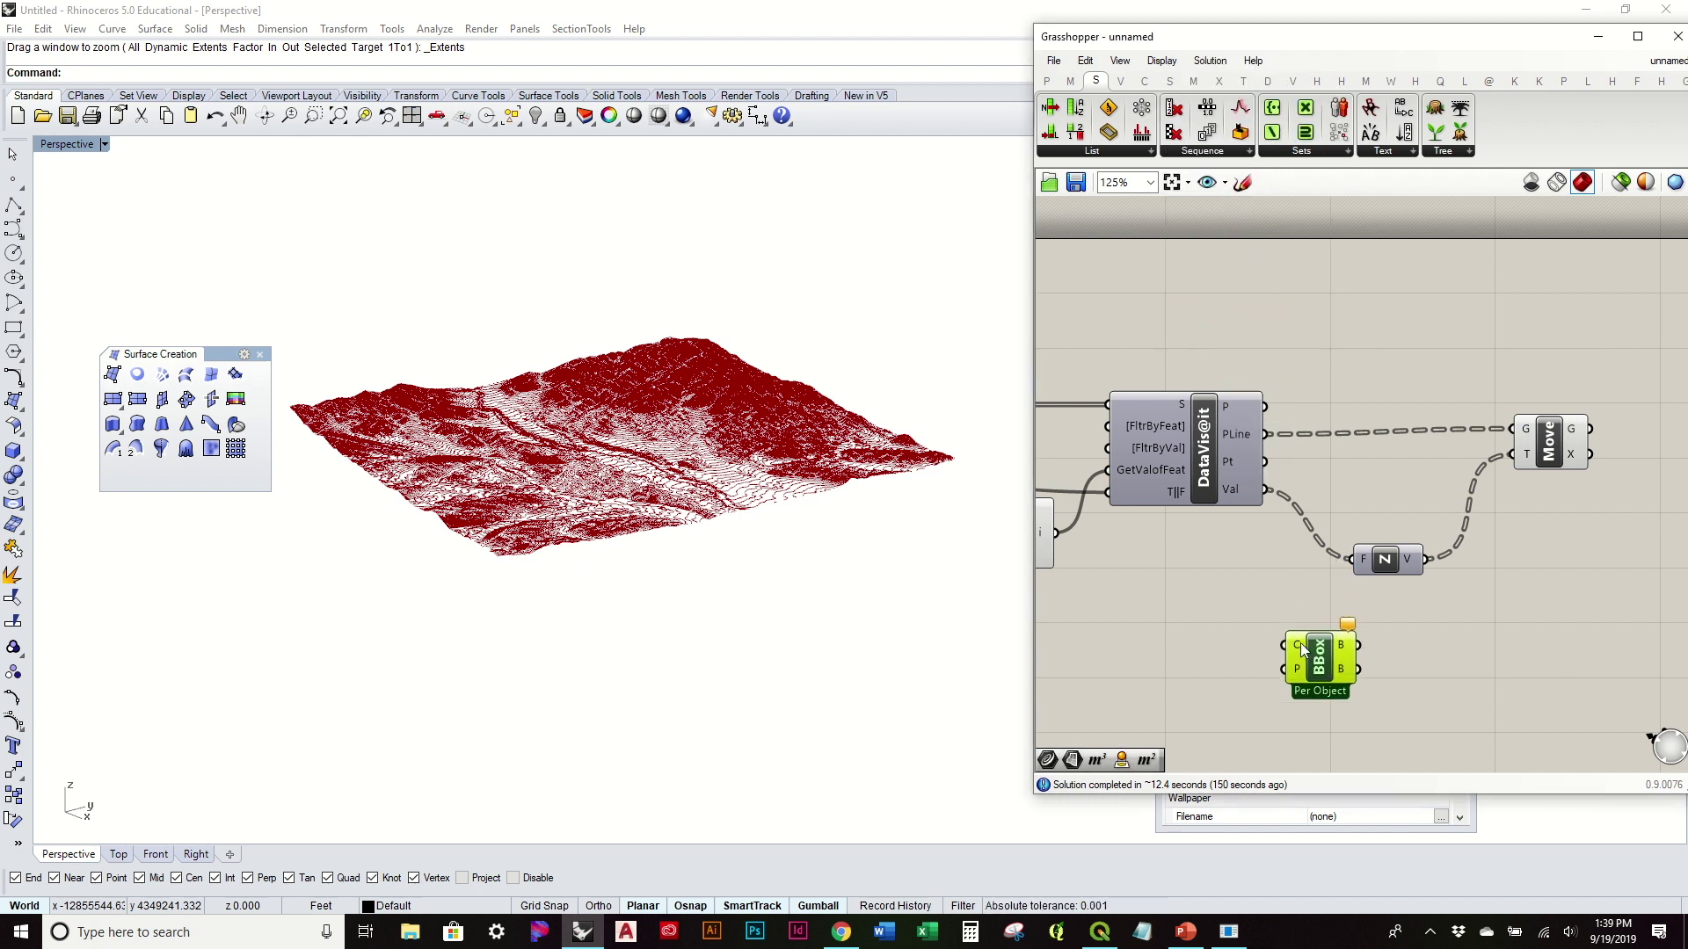
Set the Bounding Box component to Union Box with a flattened C input, and connect DataVis@it's PLine output to that input.
right_click(1297, 646)
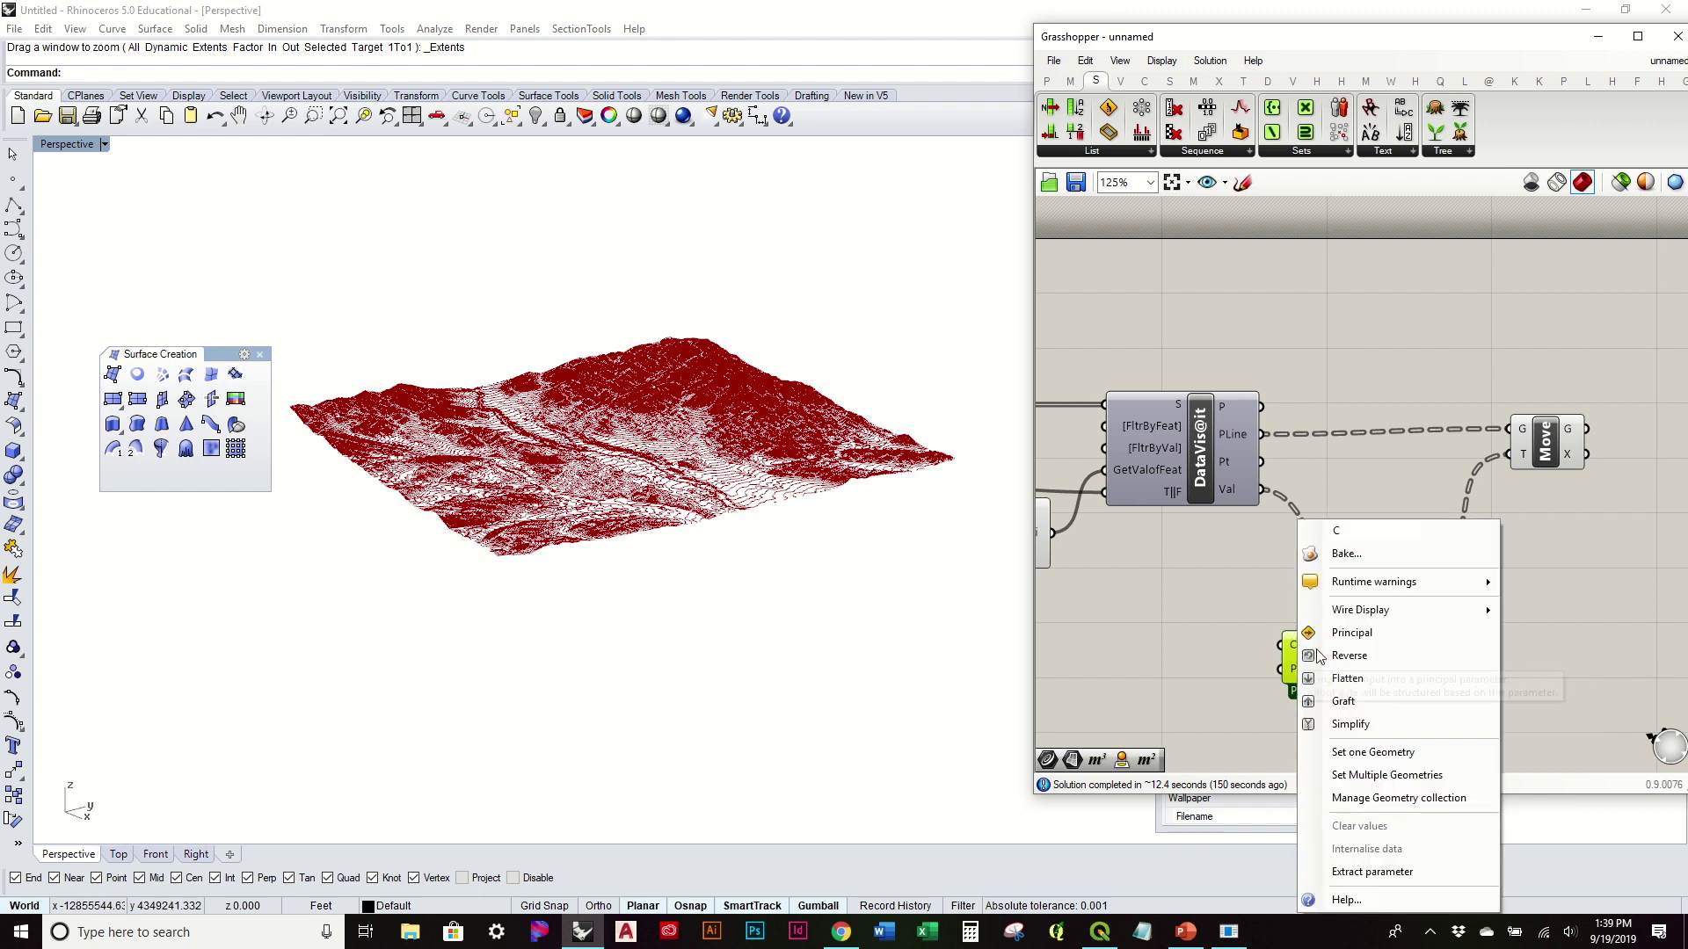
click(1351, 681)
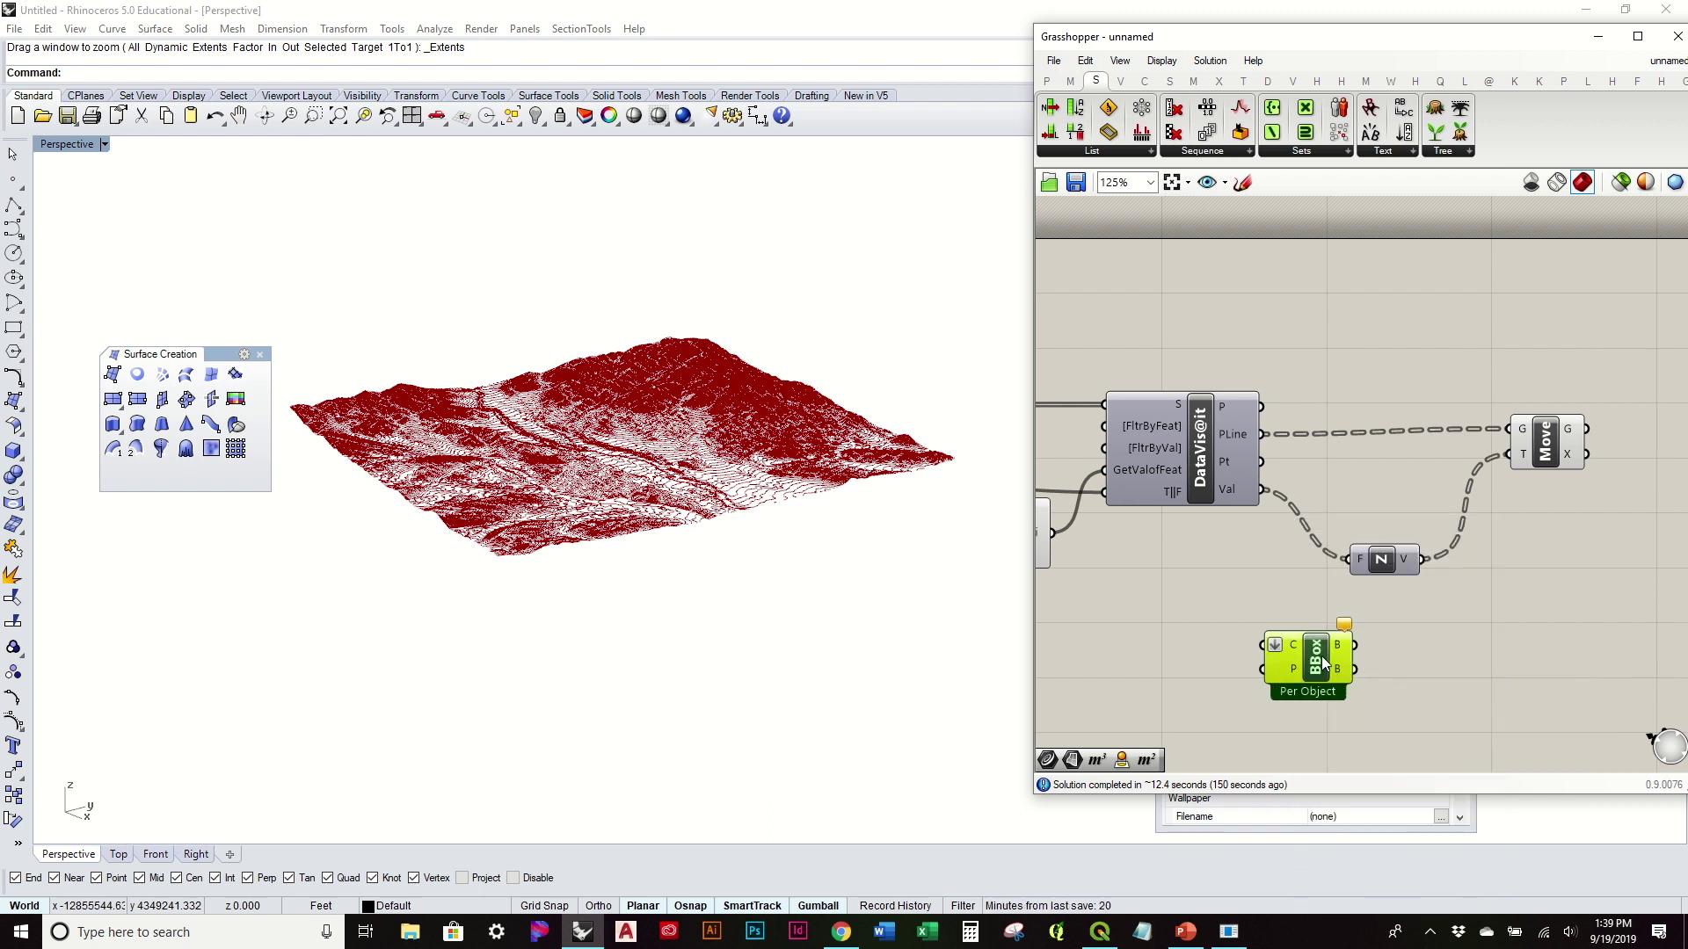
right_click(1324, 663)
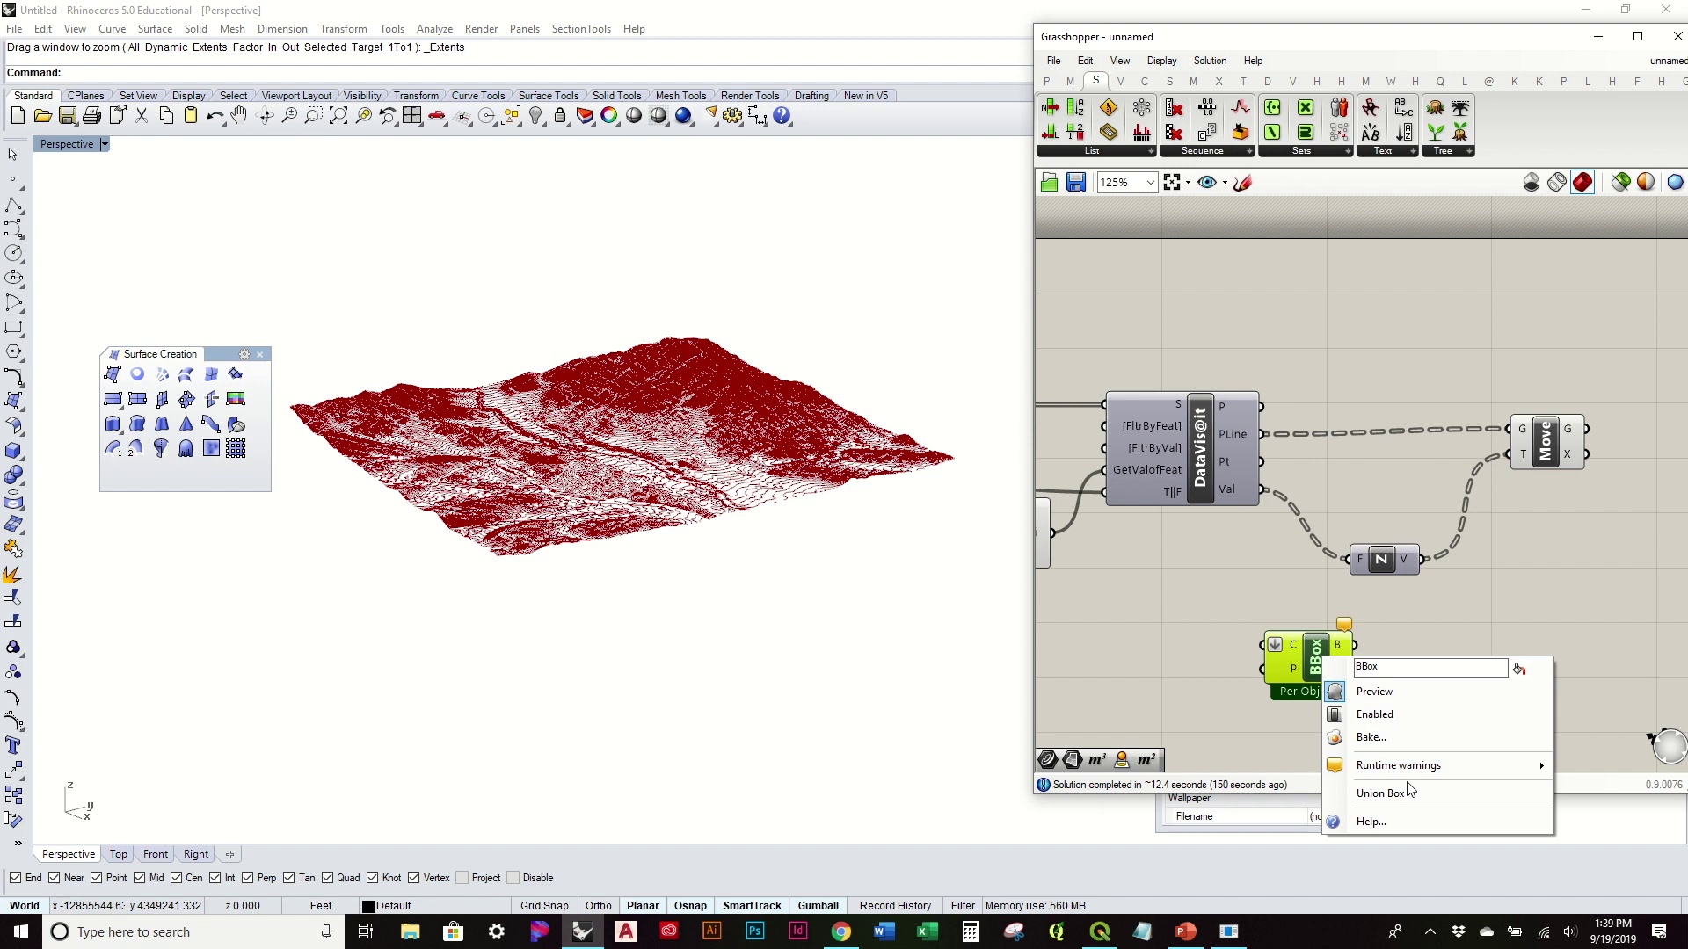
click(1382, 793)
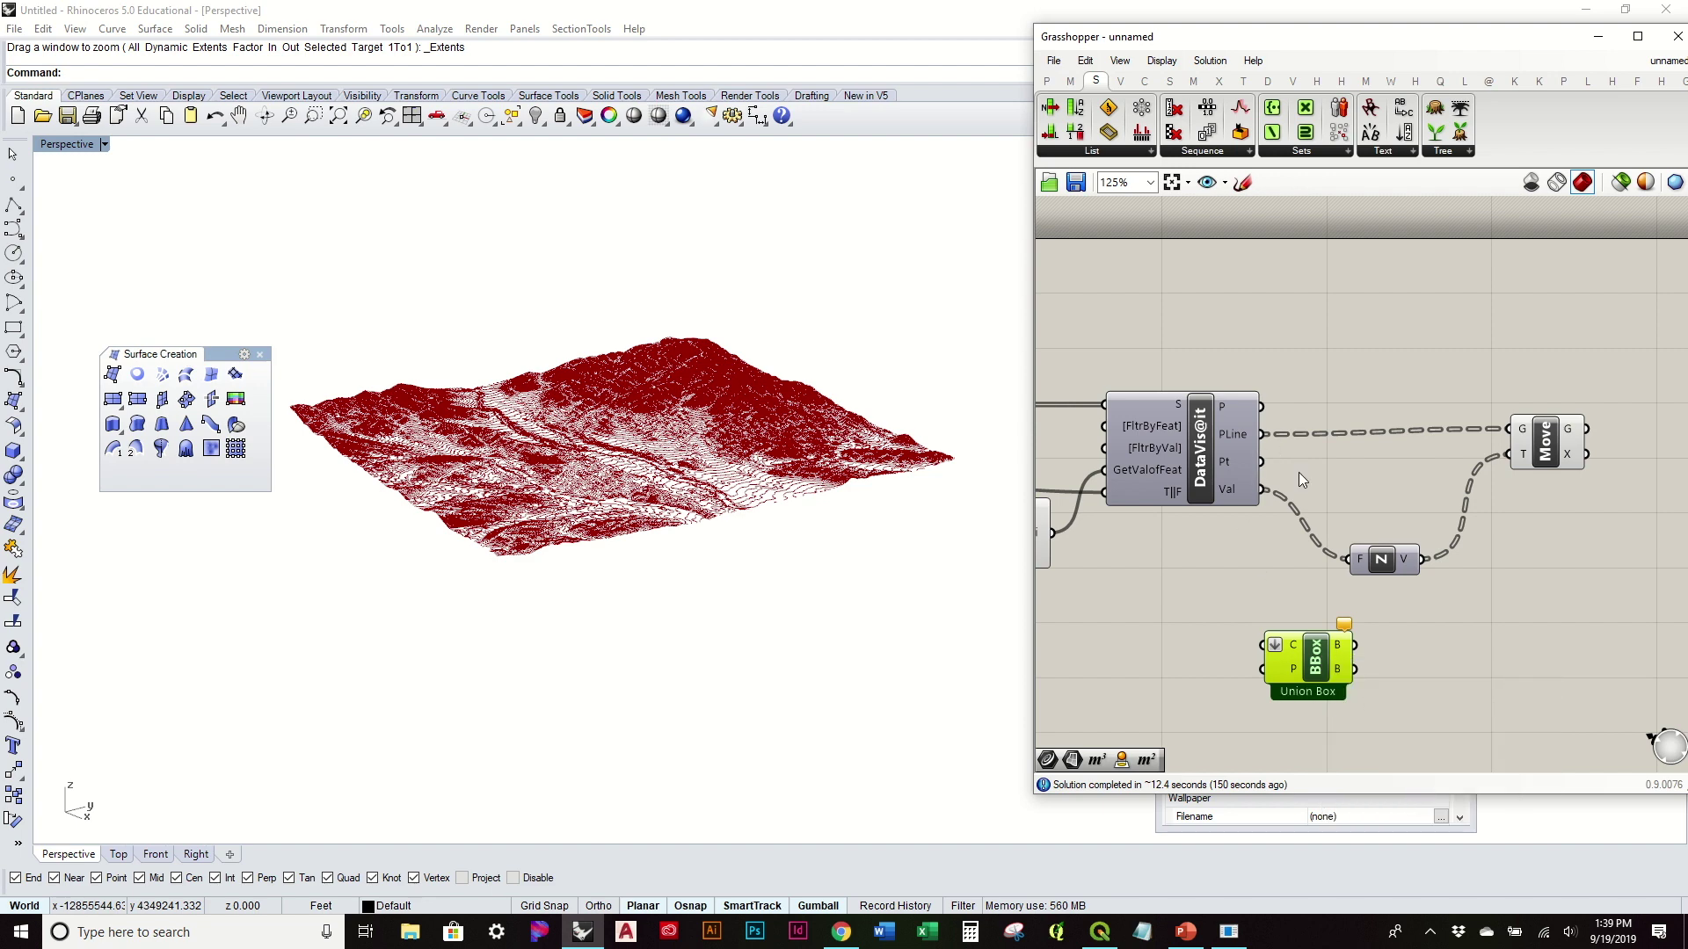
drag(1261, 435, 1263, 646)
right_drag(659, 577, 926, 707)
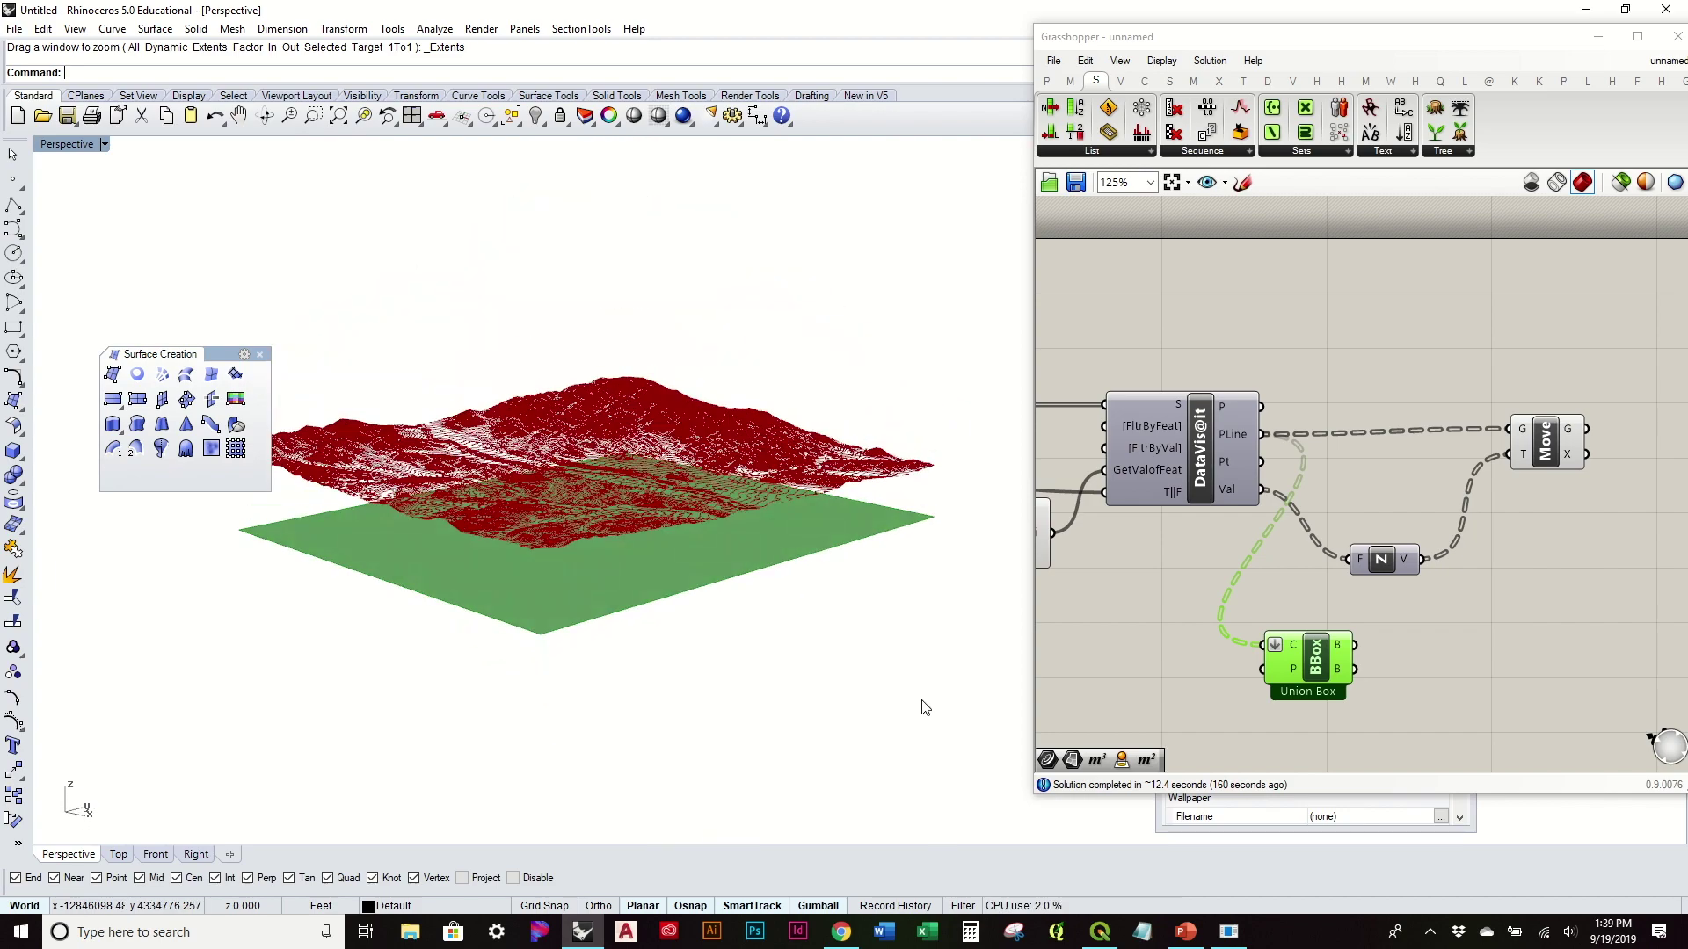
Switch the Bounding Box component to Per Object to compare the boxes in the viewport, and set it back to Union Box.
right_click(1341, 647)
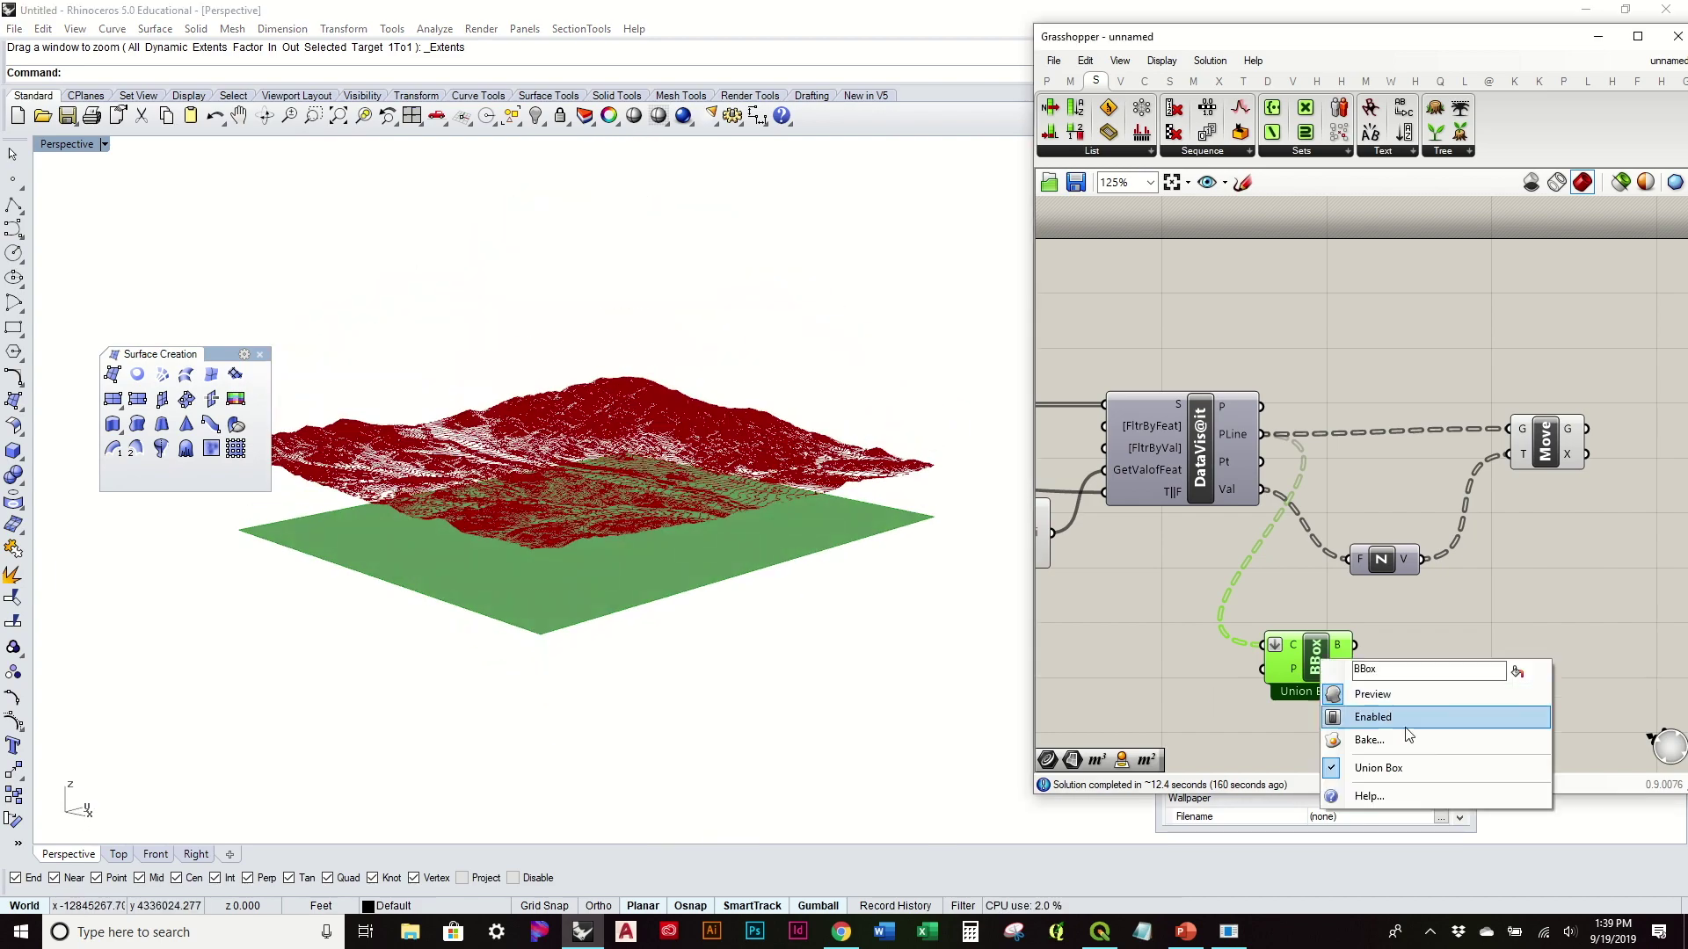
click(1371, 769)
right_drag(729, 595, 725, 655)
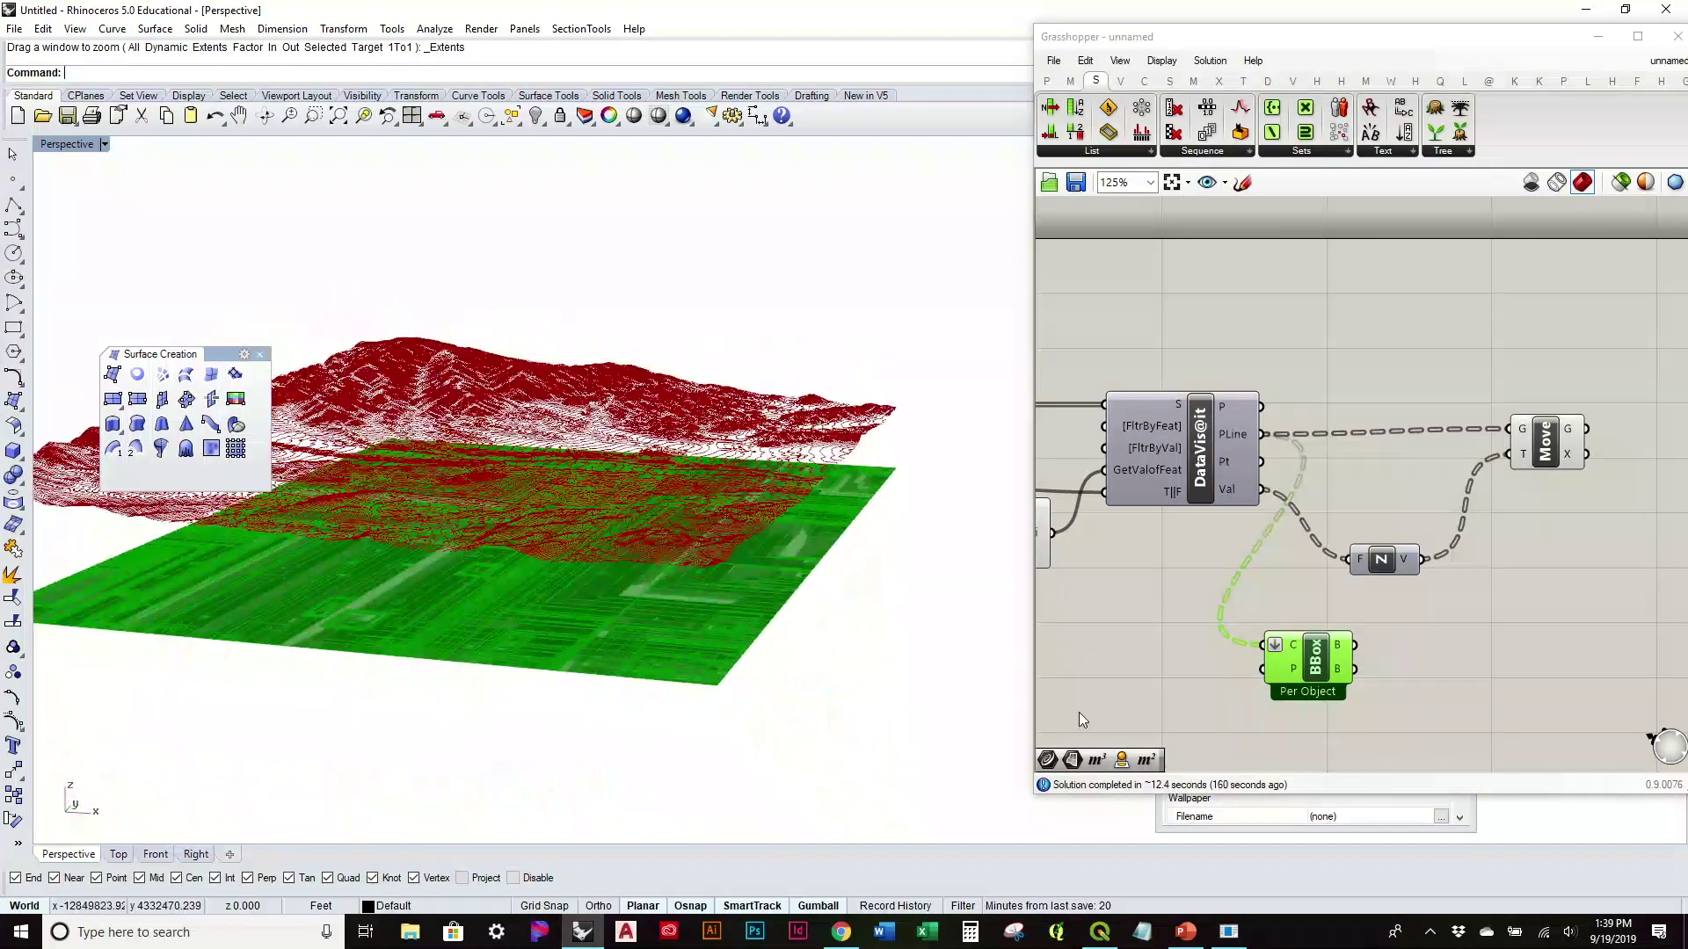
right_click(1319, 673)
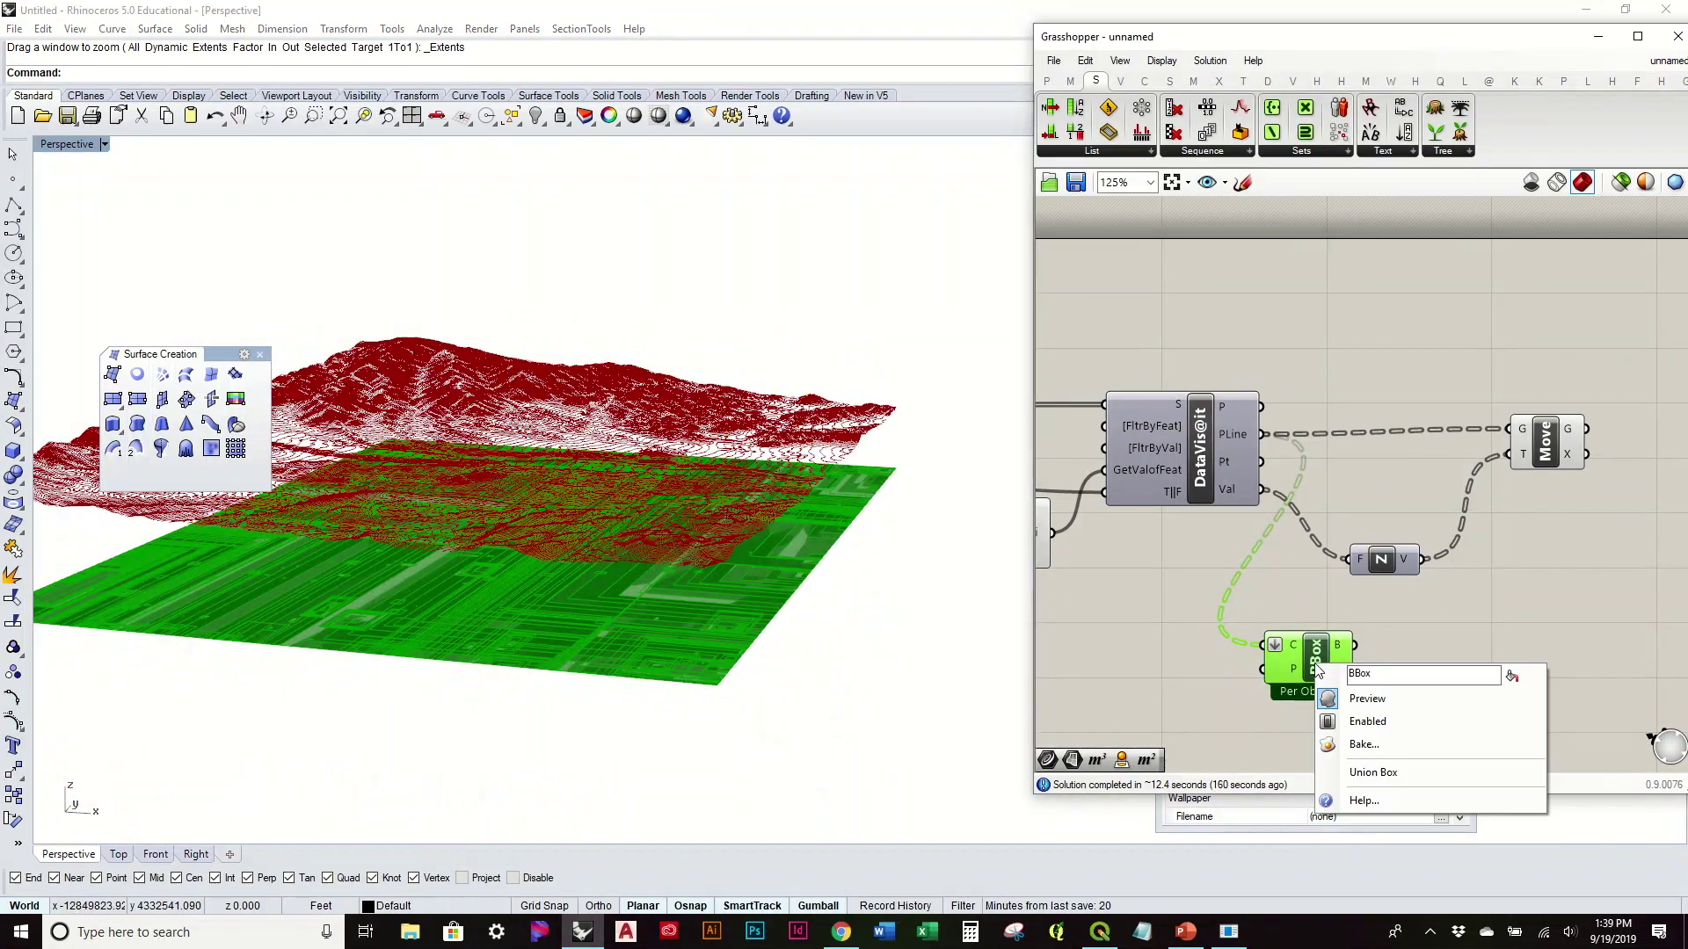
click(1391, 777)
right_drag(703, 576, 727, 603)
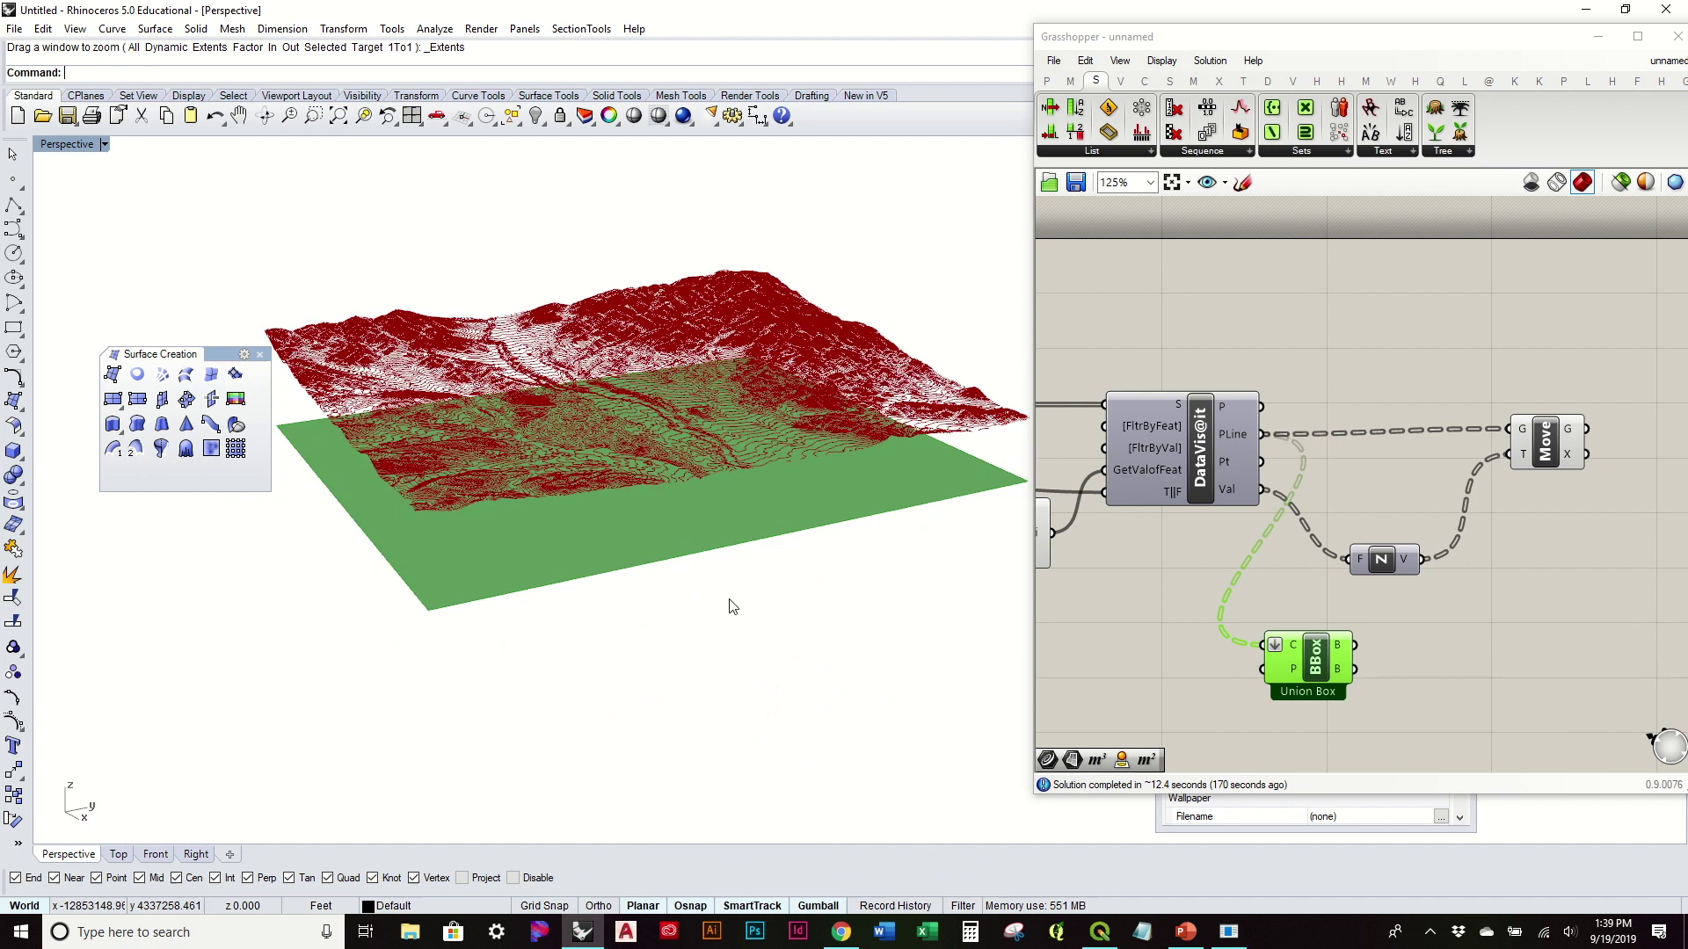
Add a Surface parameter beside the Bounding Box component and connect the upper B output to it.
click(1604, 659)
right_drag(1602, 652, 1450, 584)
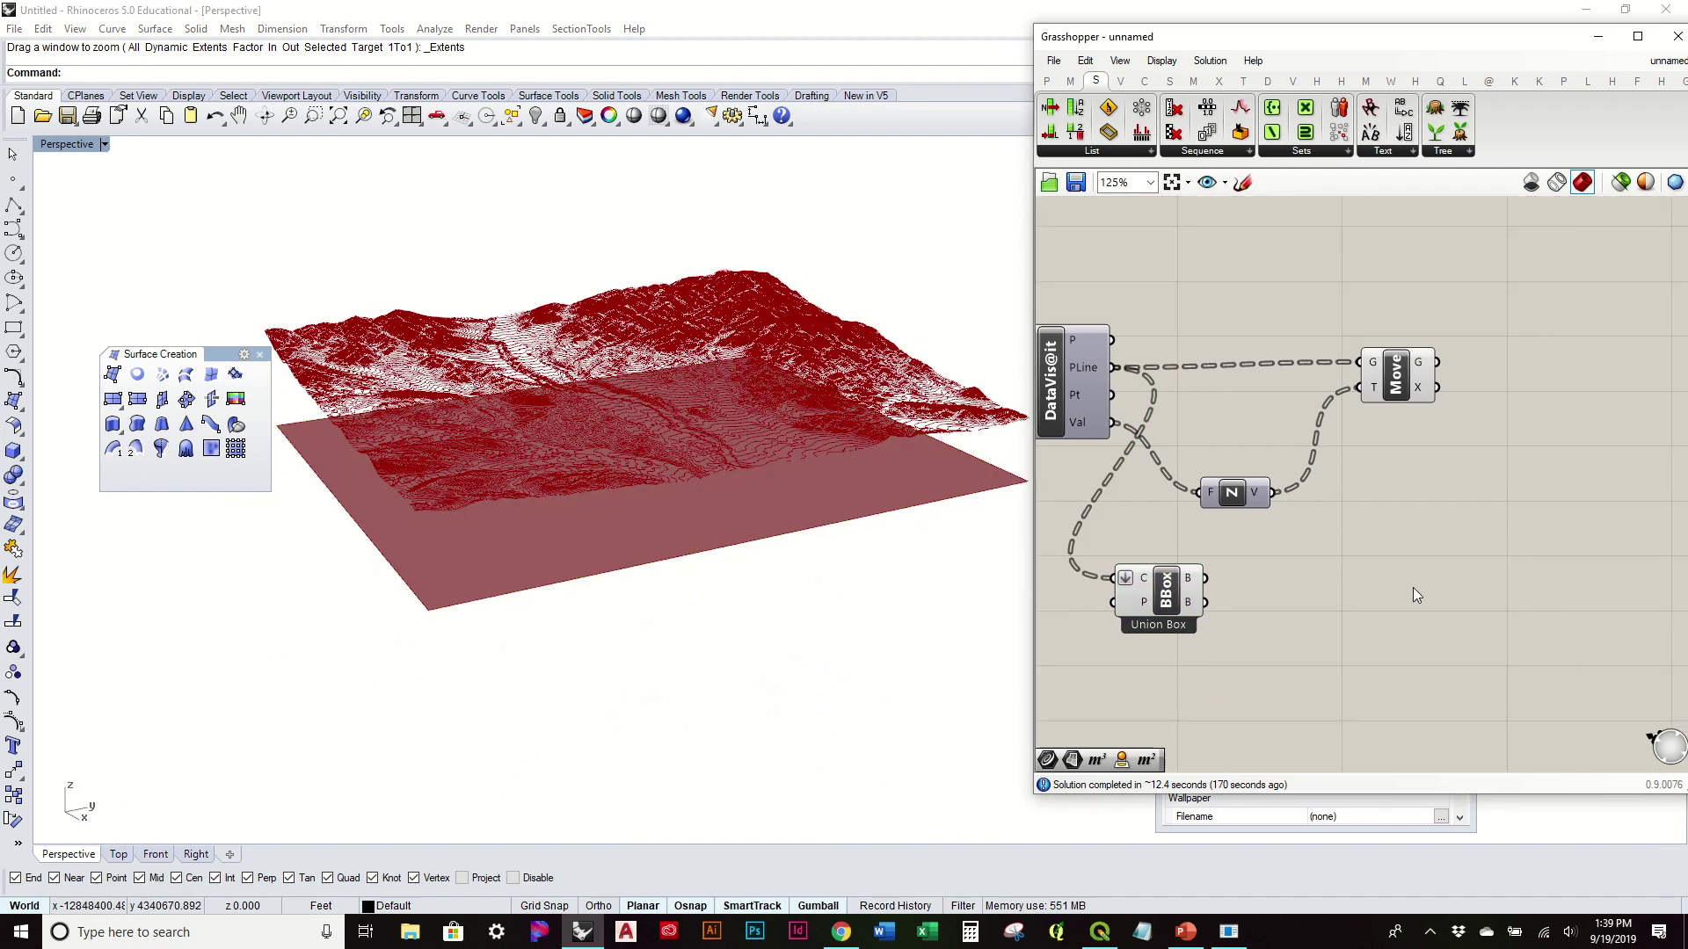
click(1047, 81)
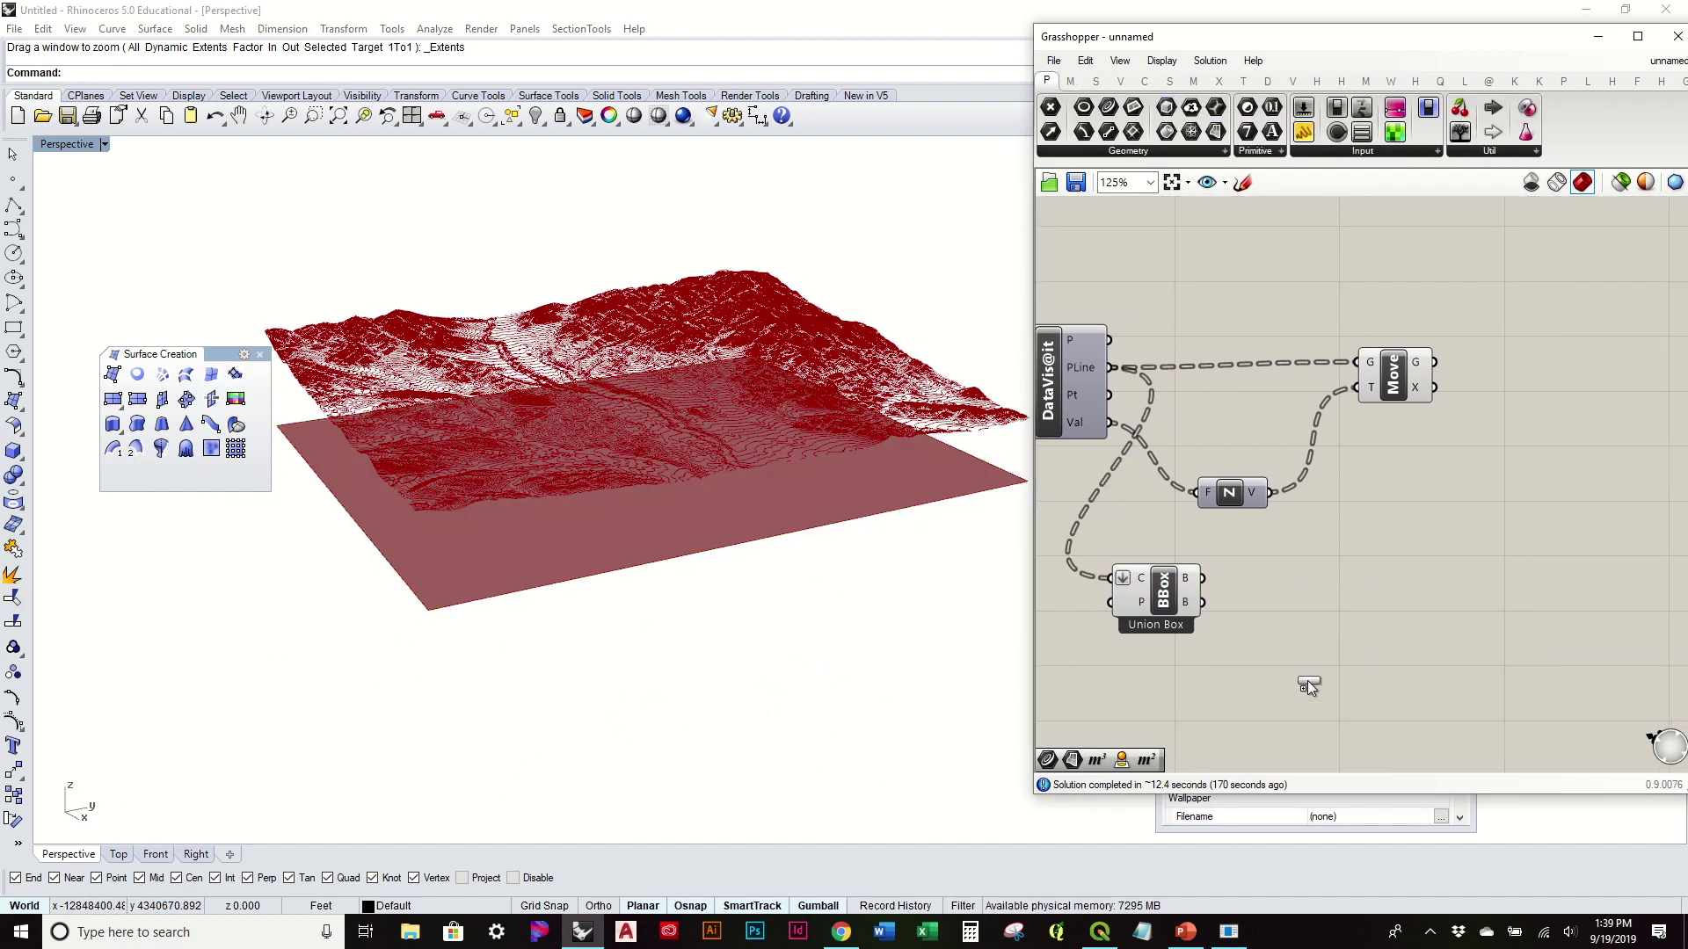
drag(1308, 685, 1328, 585)
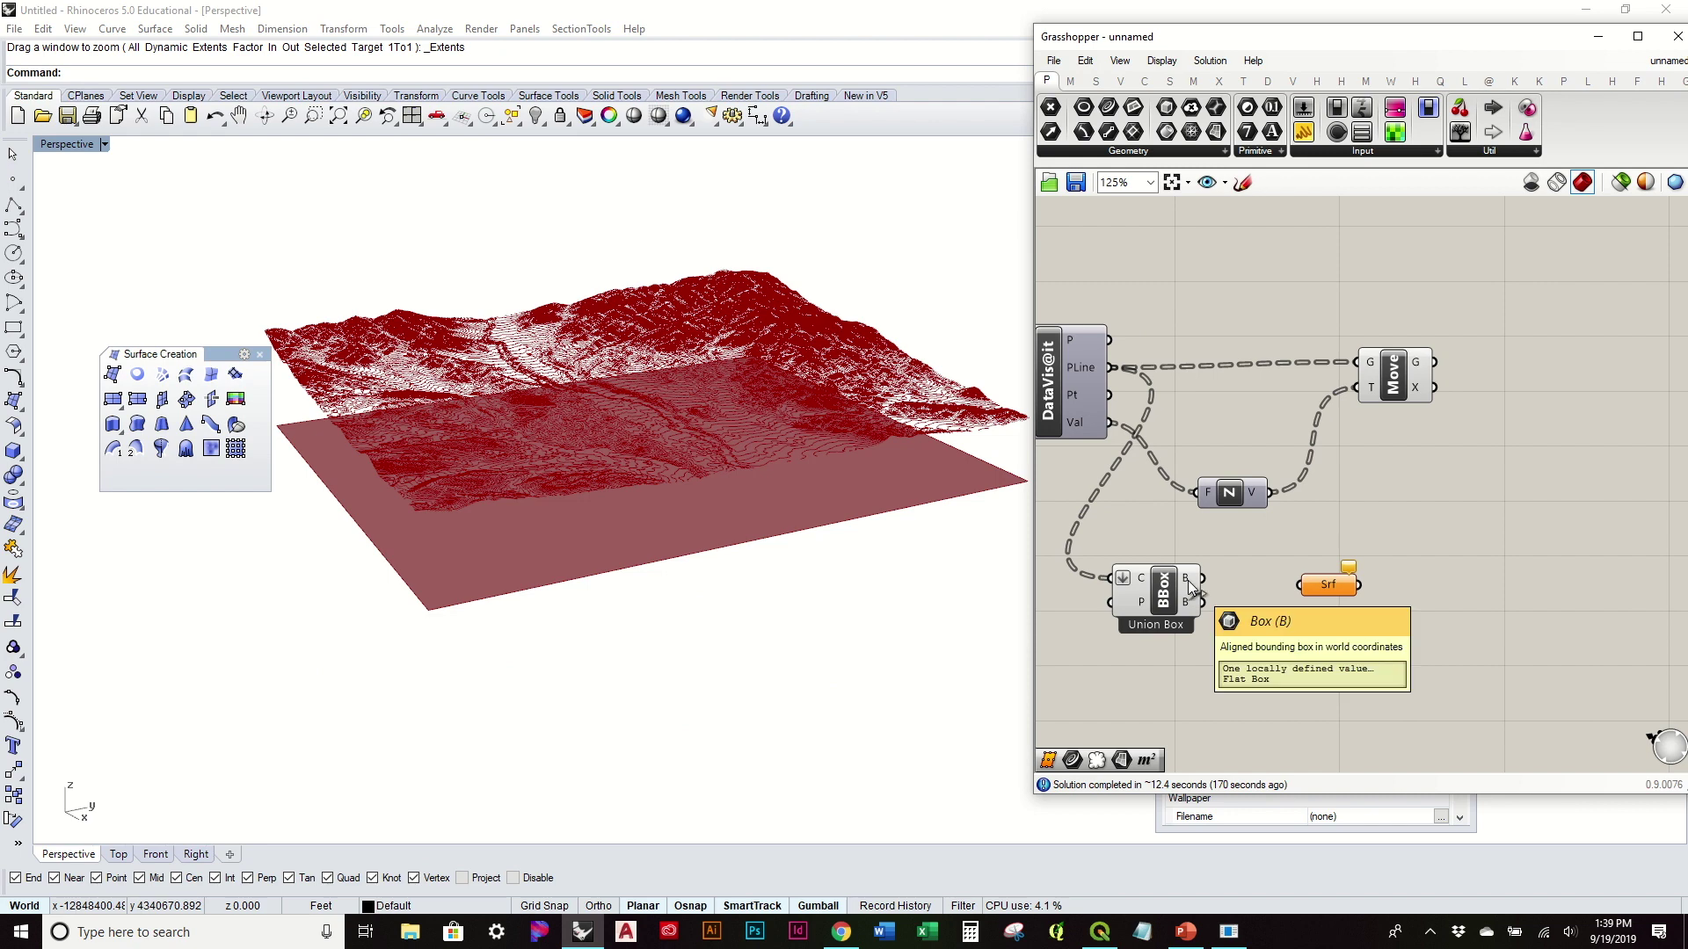
drag(1202, 578, 1330, 591)
click(1330, 591)
Hide the Bounding Box component's preview and place the component close to the Surface parameter.
click(1159, 601)
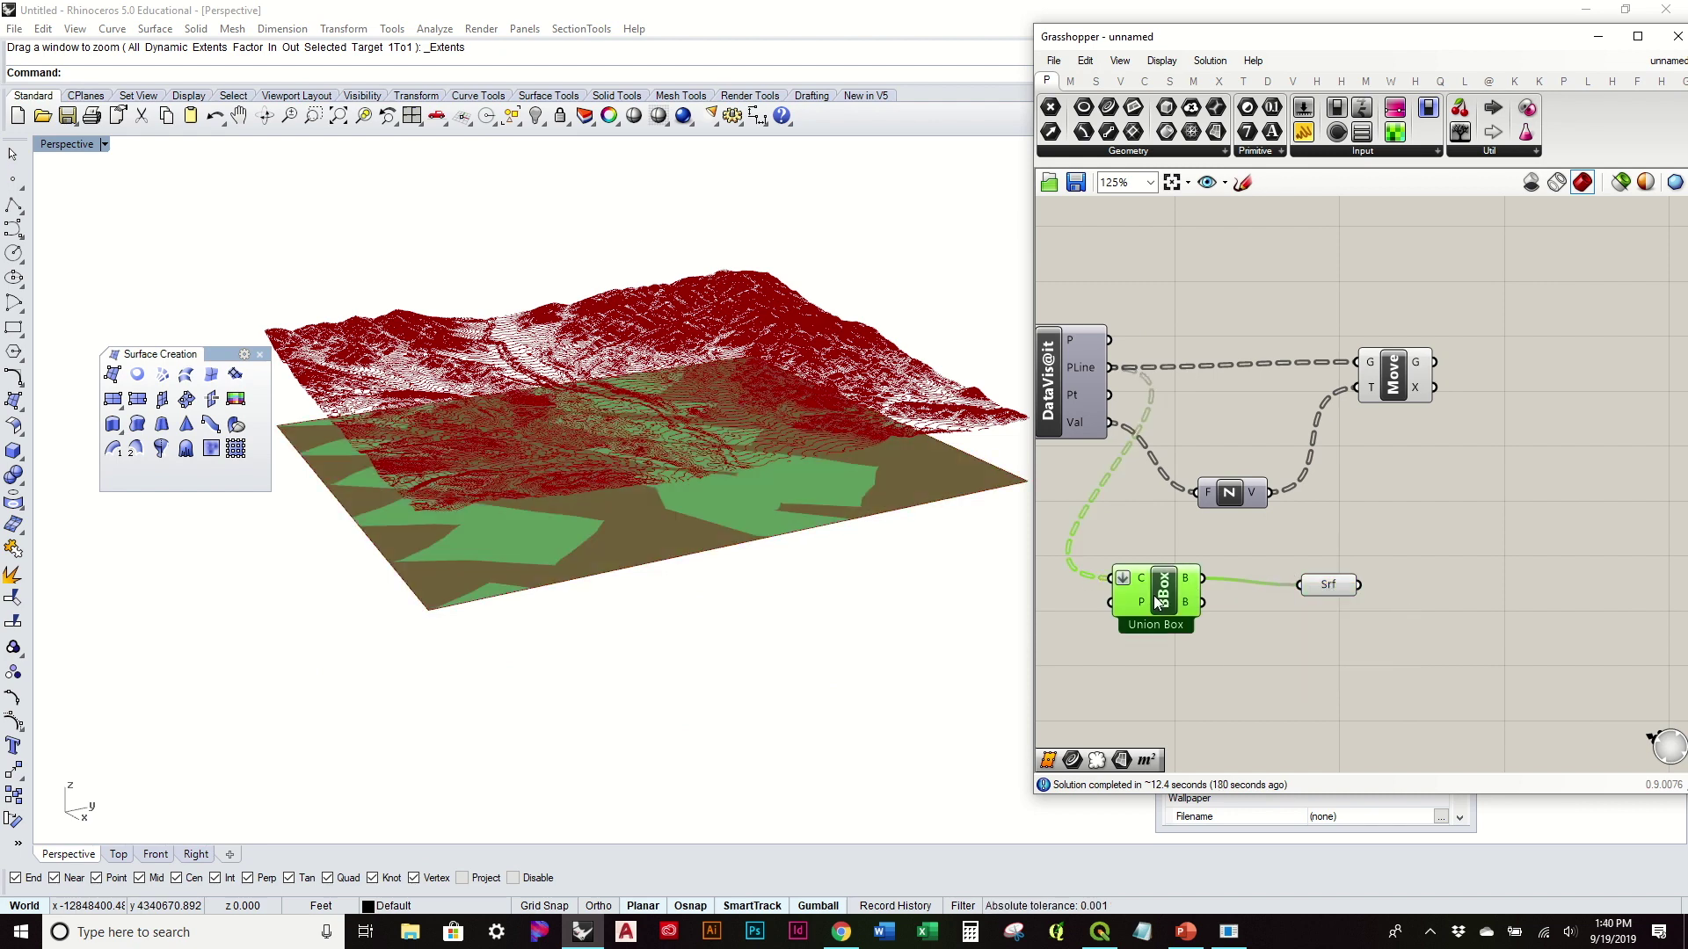
right_click(1163, 596)
click(1205, 625)
click(1328, 586)
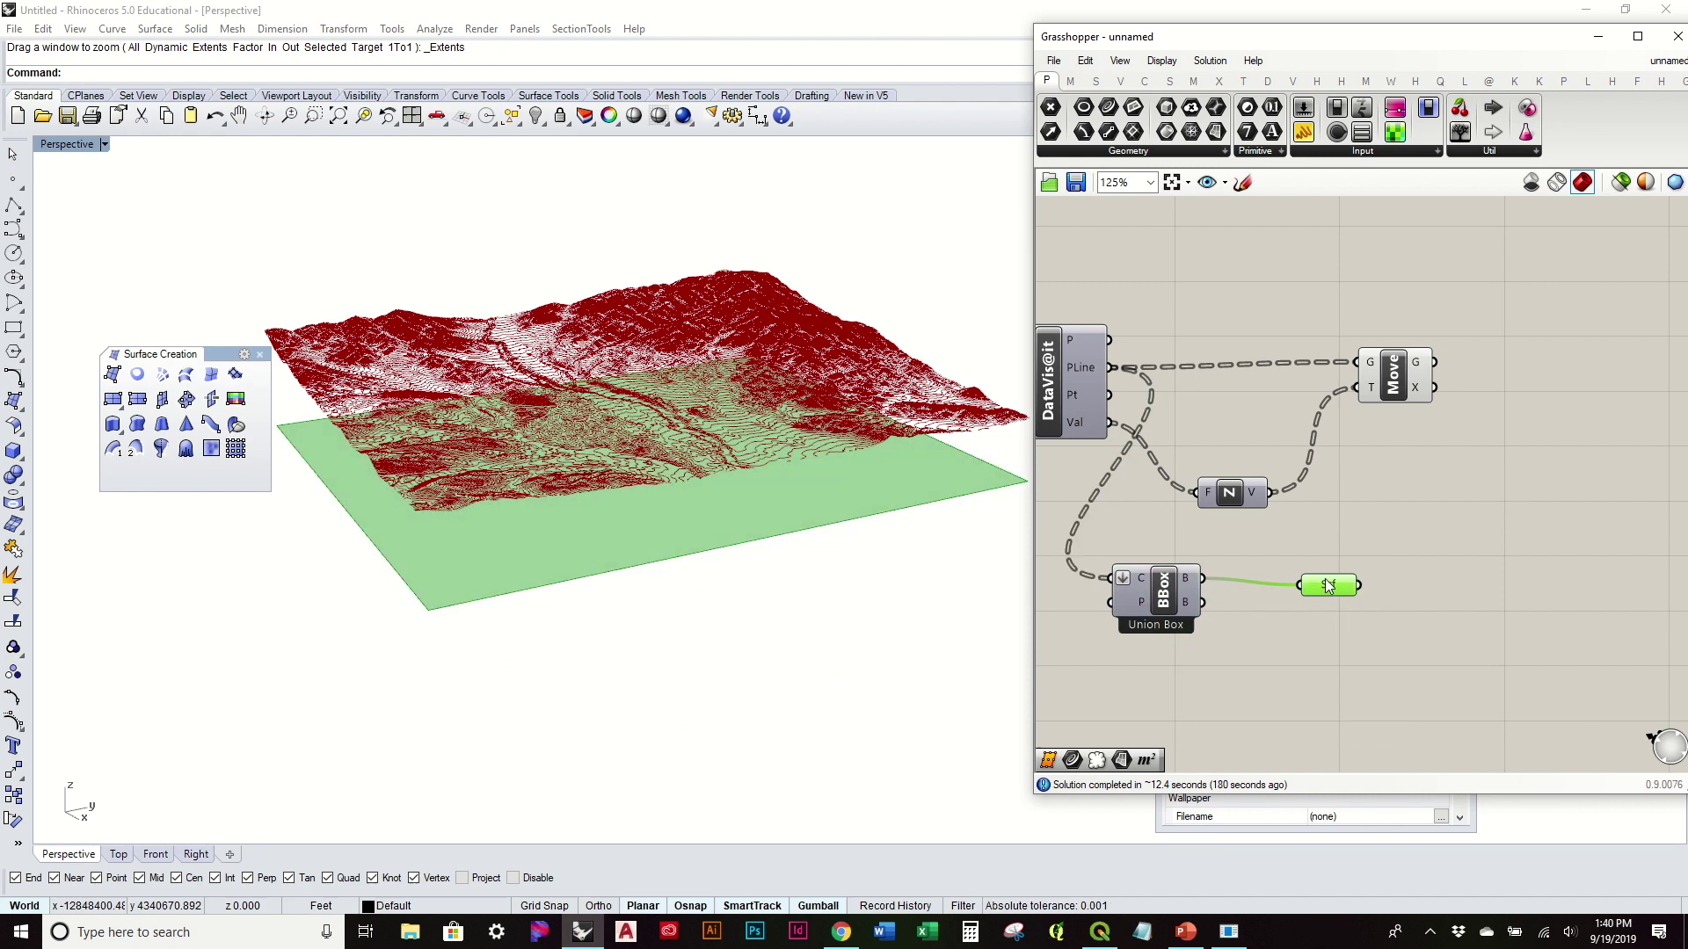
drag(1158, 601, 1222, 584)
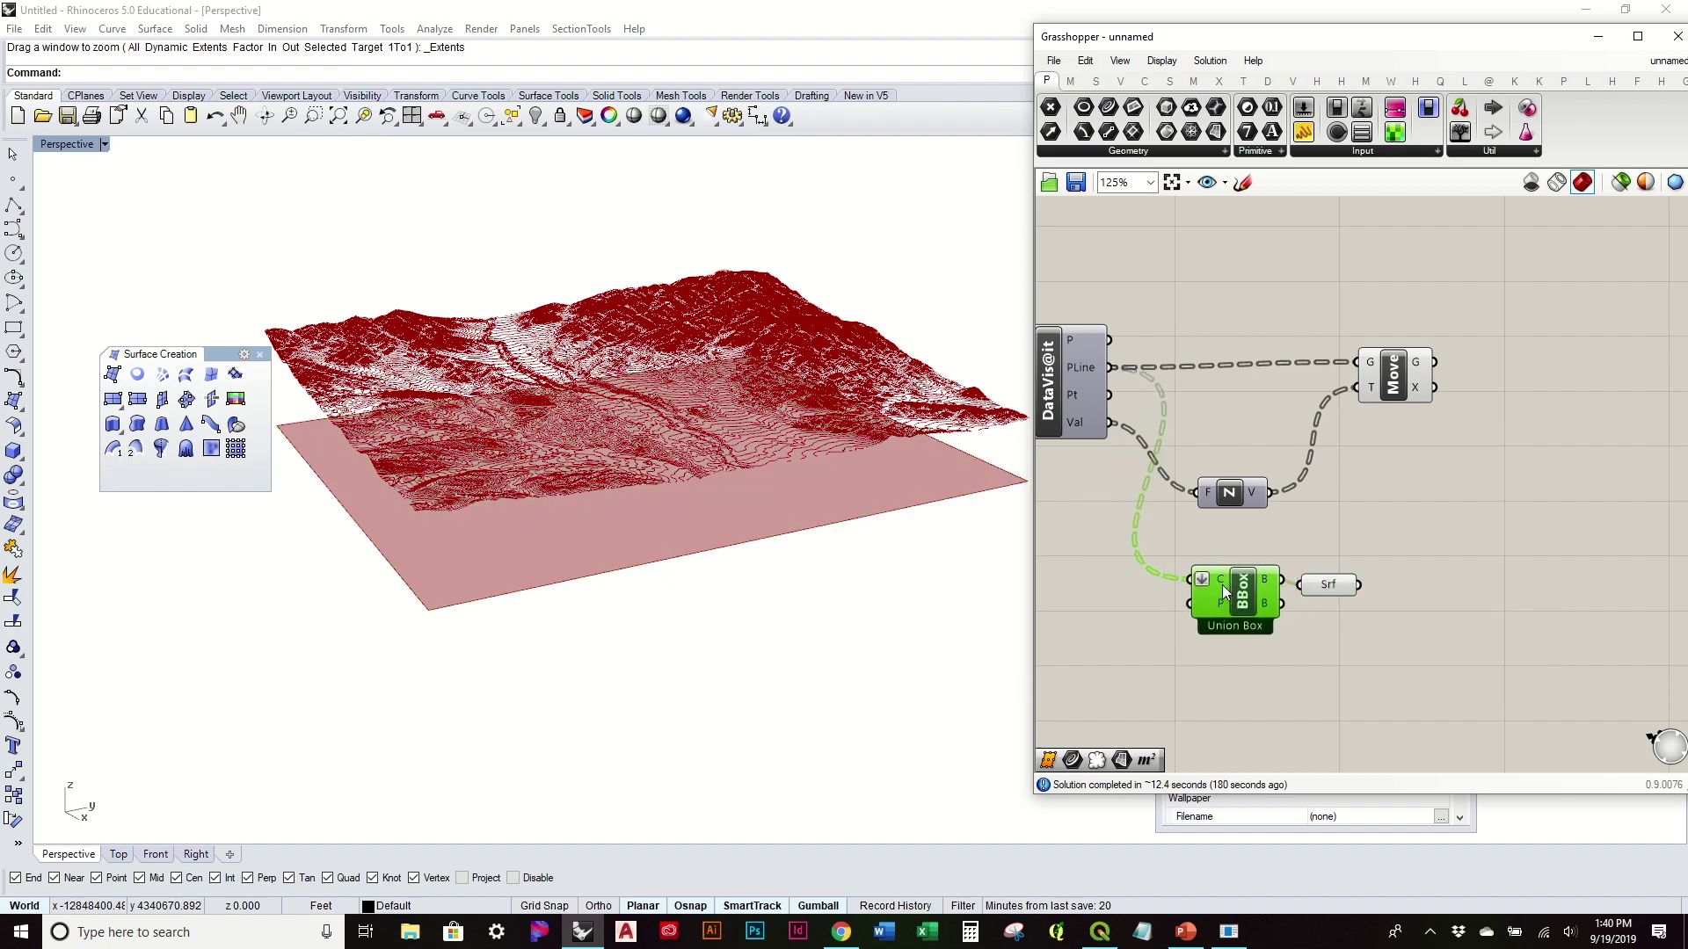
right_drag(882, 437, 867, 519)
Check Move's G output, add a Divide Length component beside it, and connect that output to its C input.
right_drag(1437, 419, 1232, 441)
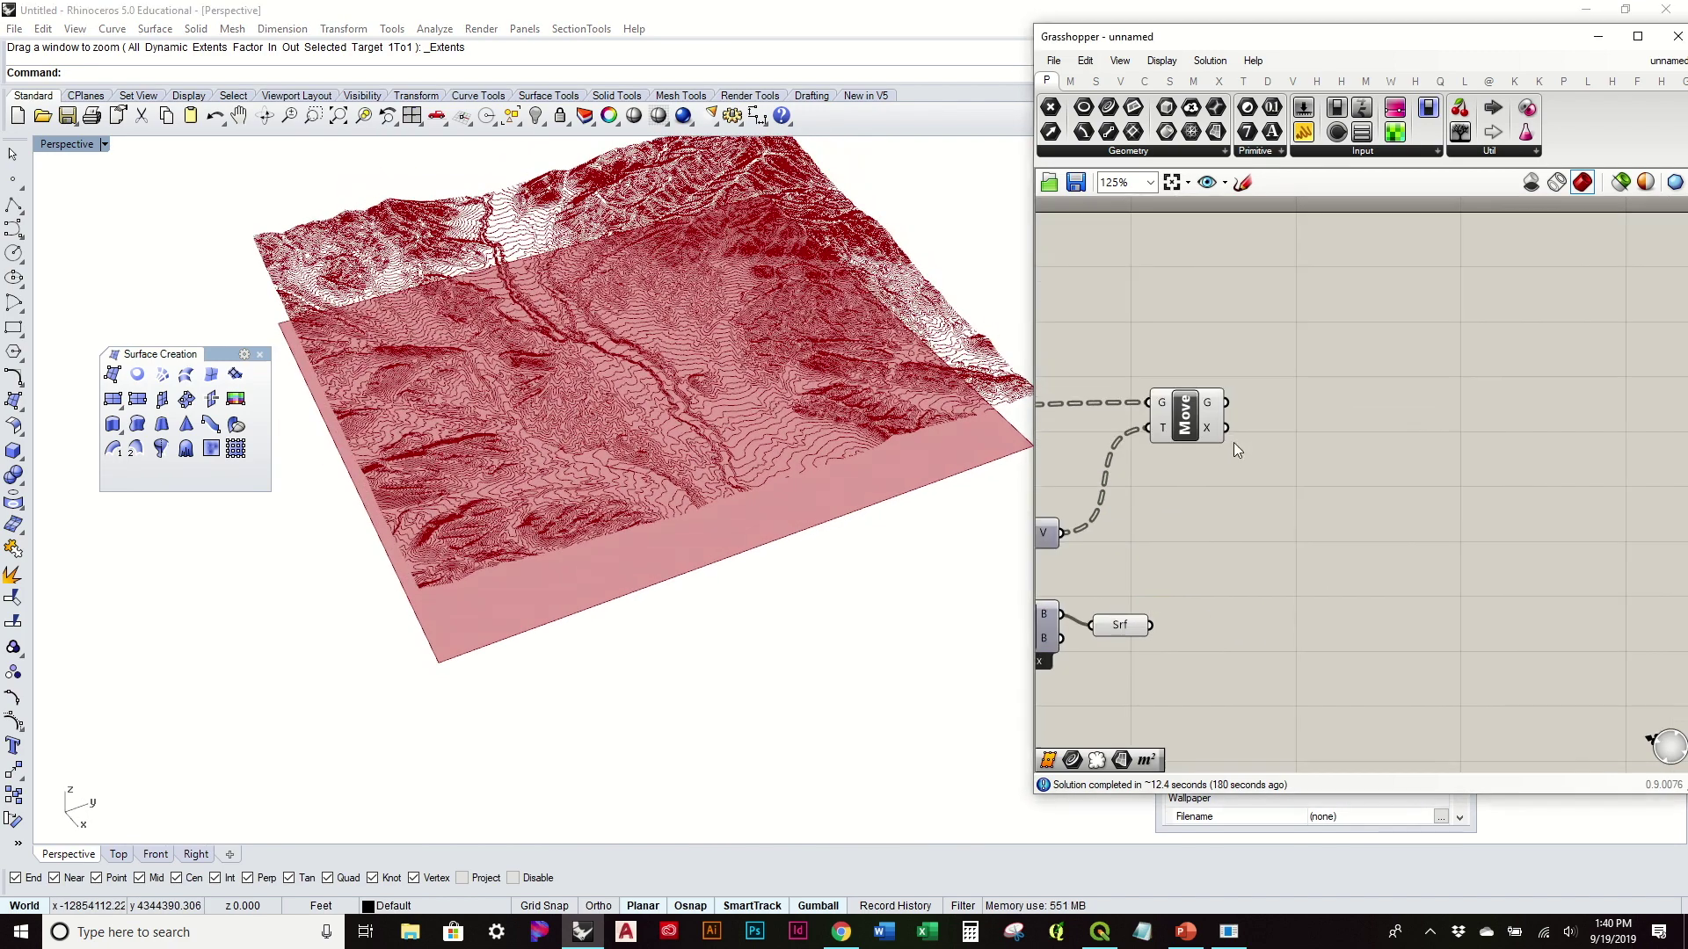
click(1193, 414)
mouse_move(1216, 405)
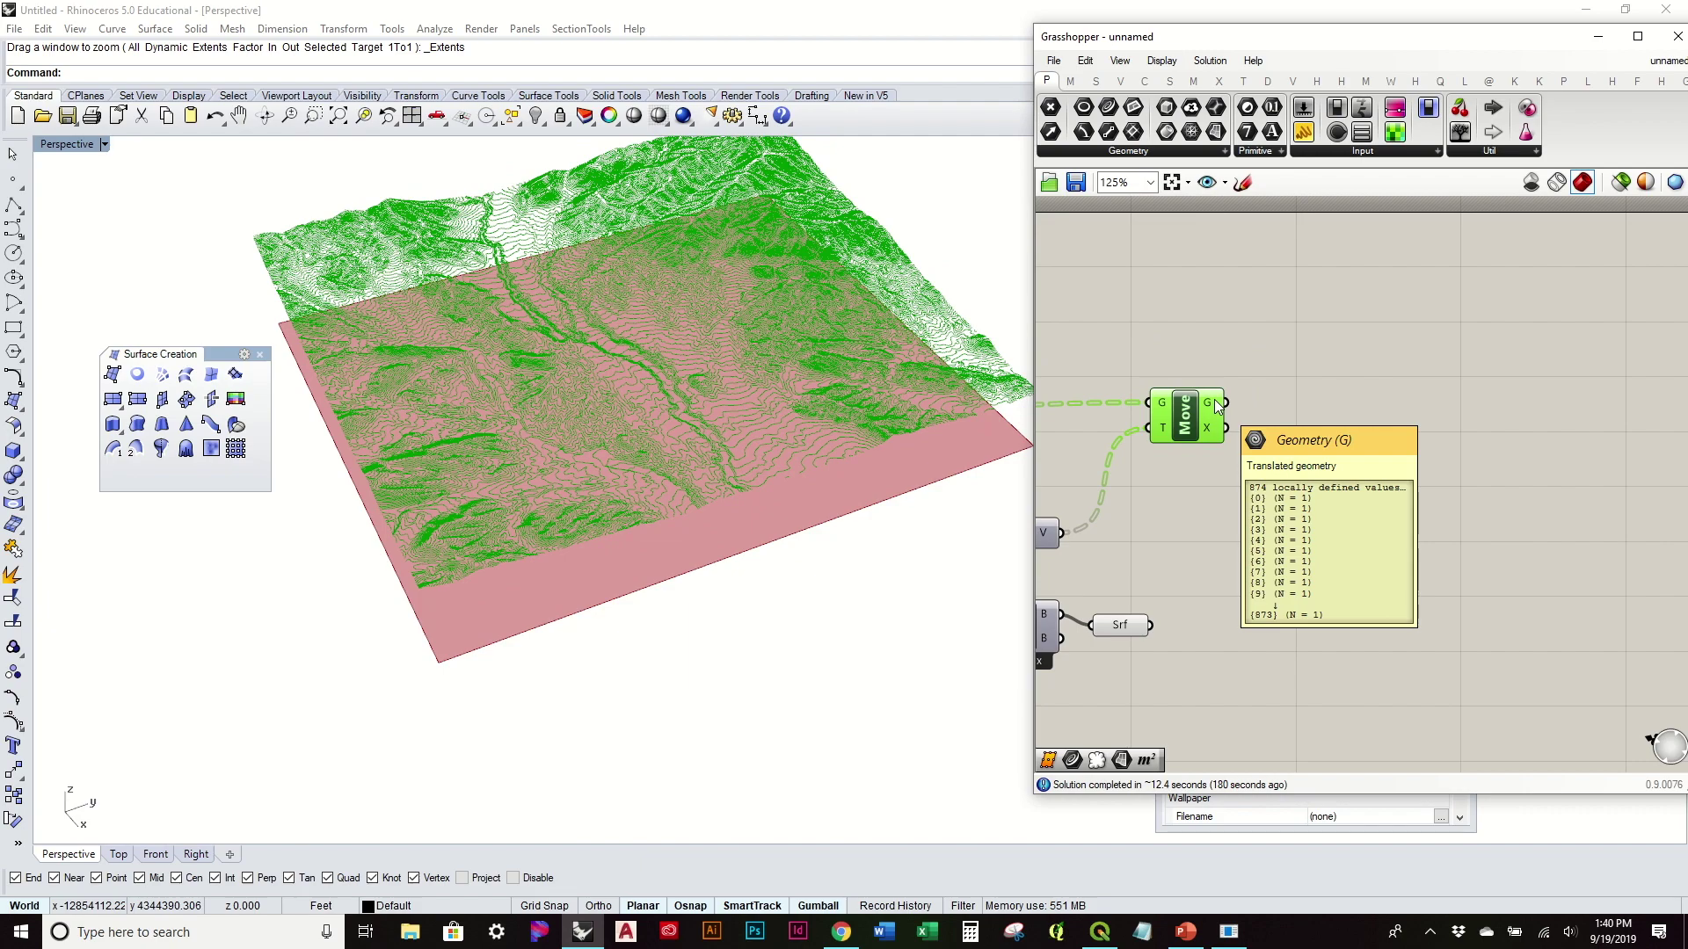
right_drag(674, 436, 865, 330)
click(1143, 80)
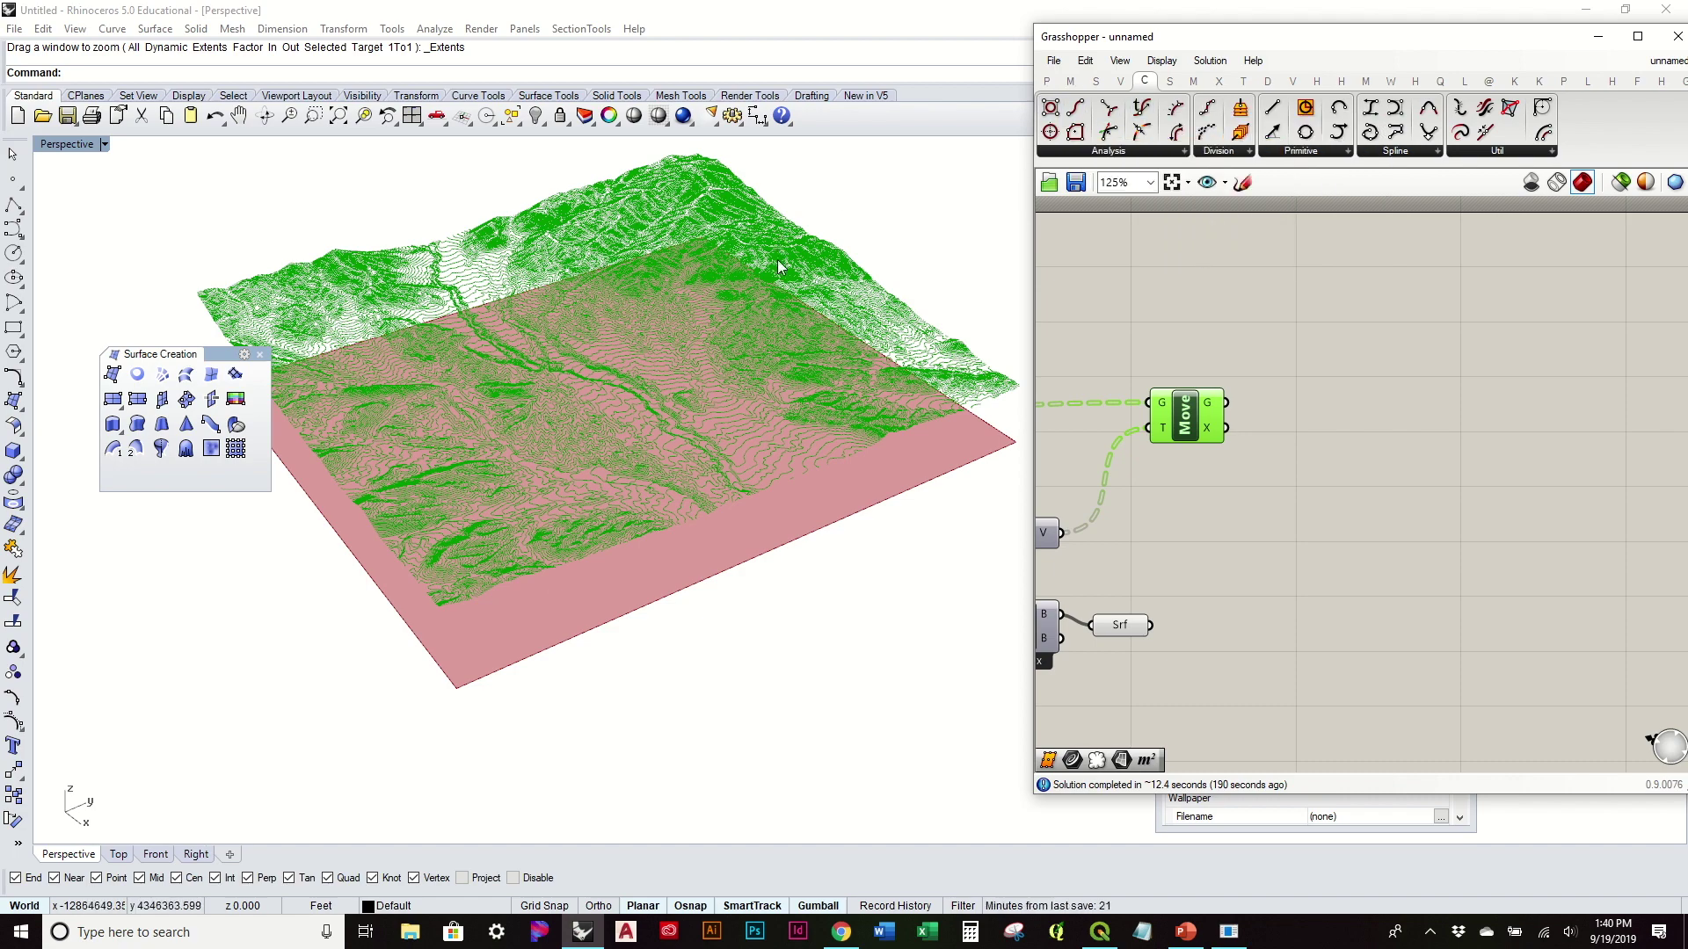
scroll(778, 265, up, 6)
scroll(779, 264, down, 4)
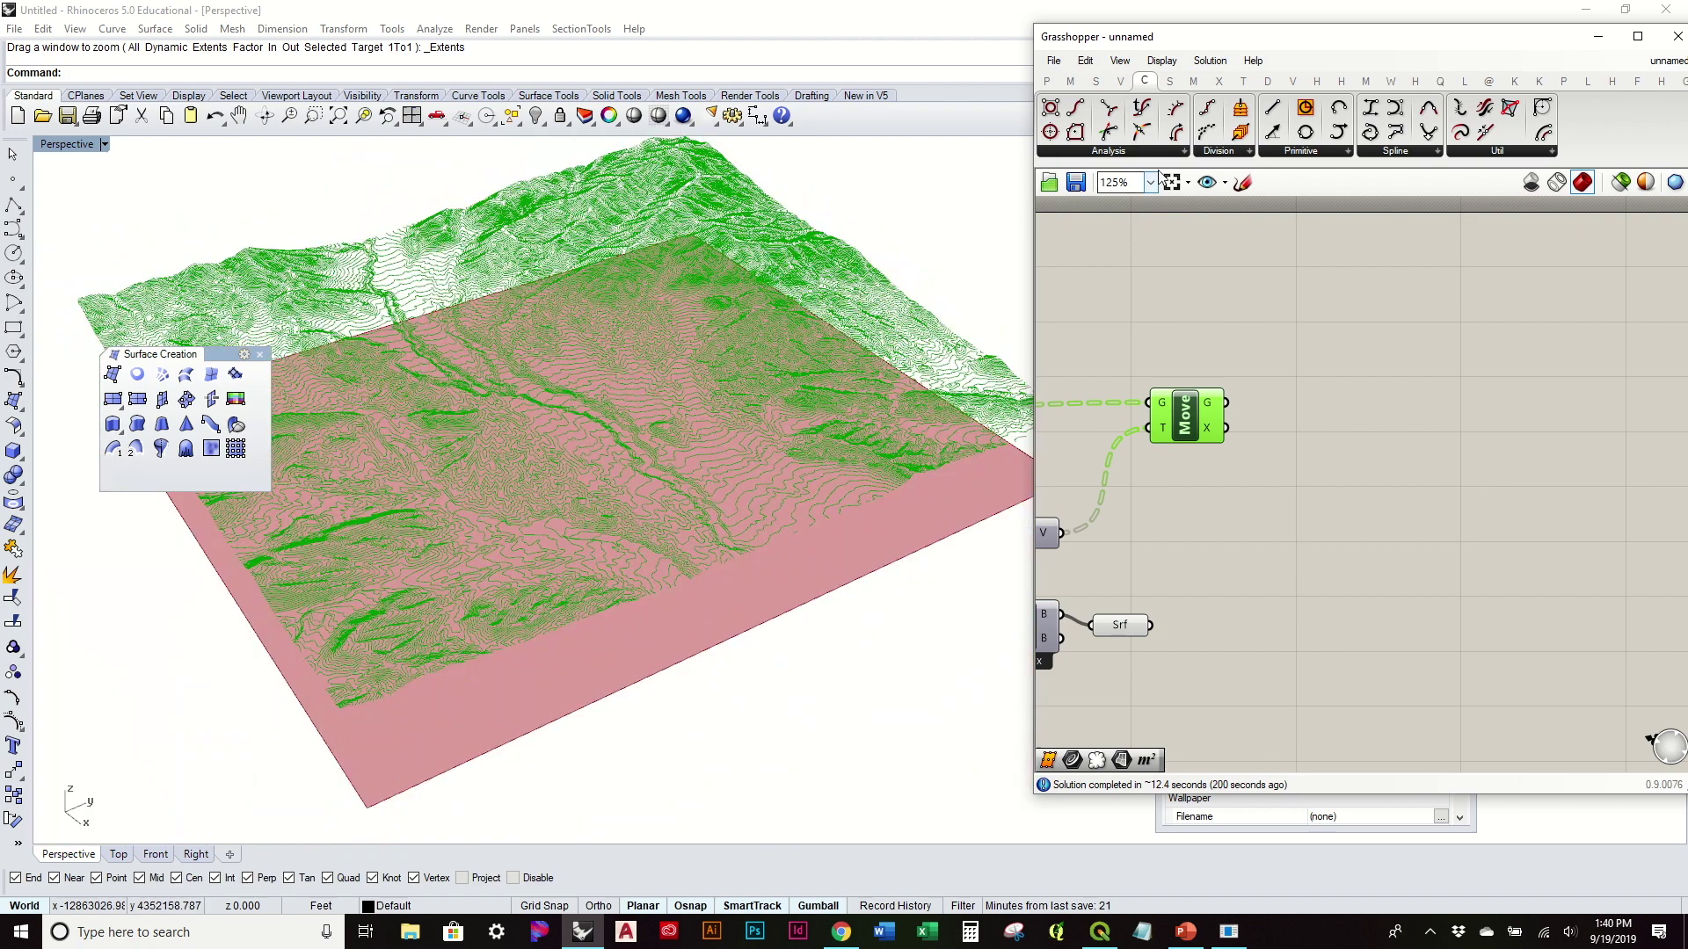
click(1222, 155)
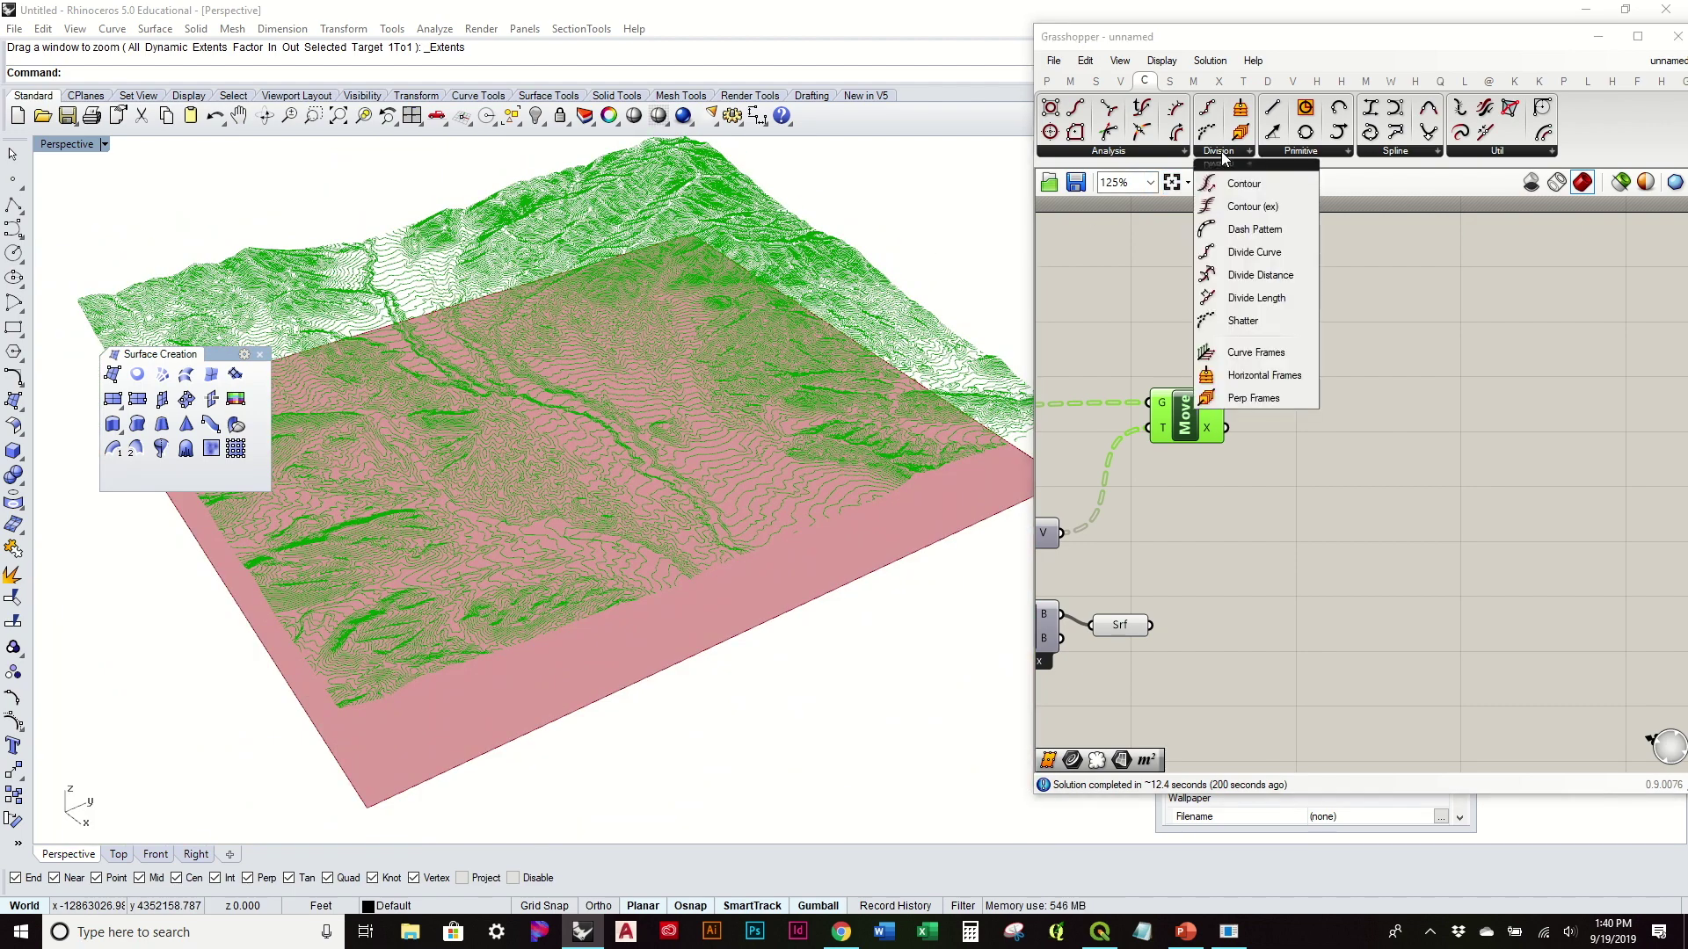
click(1257, 297)
click(1352, 413)
drag(1338, 410, 1347, 418)
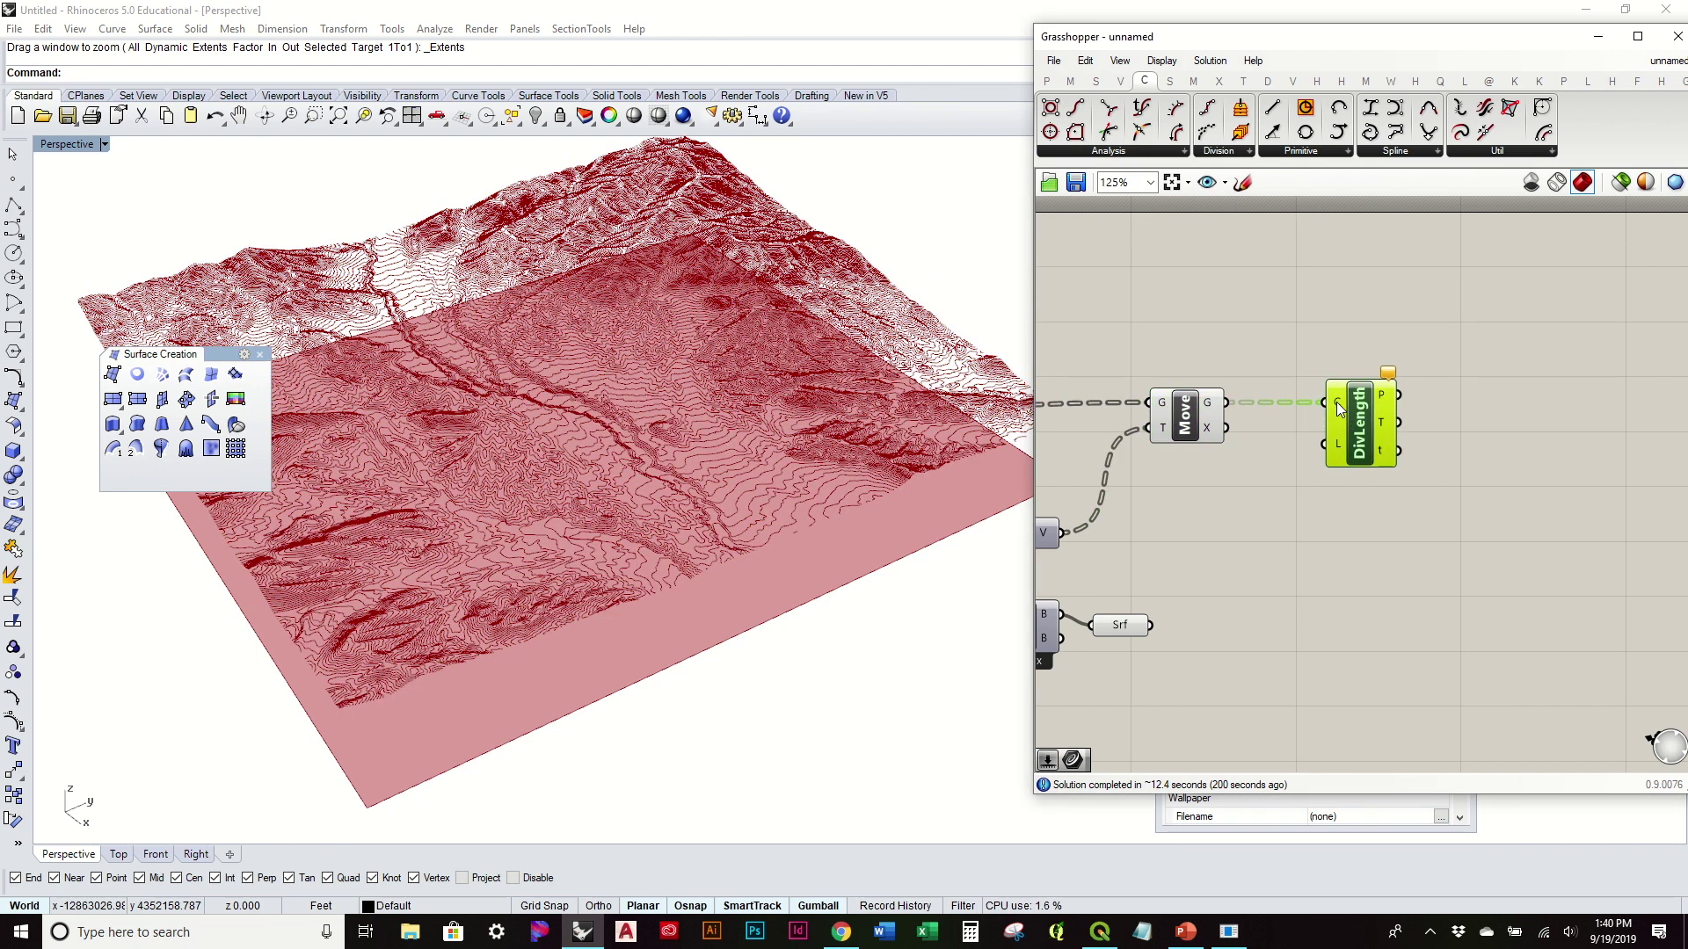
Flatten Divide Length's C input, connect a number slider set to 100 to its L input, and inspect the division points up close.
right_click(1336, 403)
click(1372, 555)
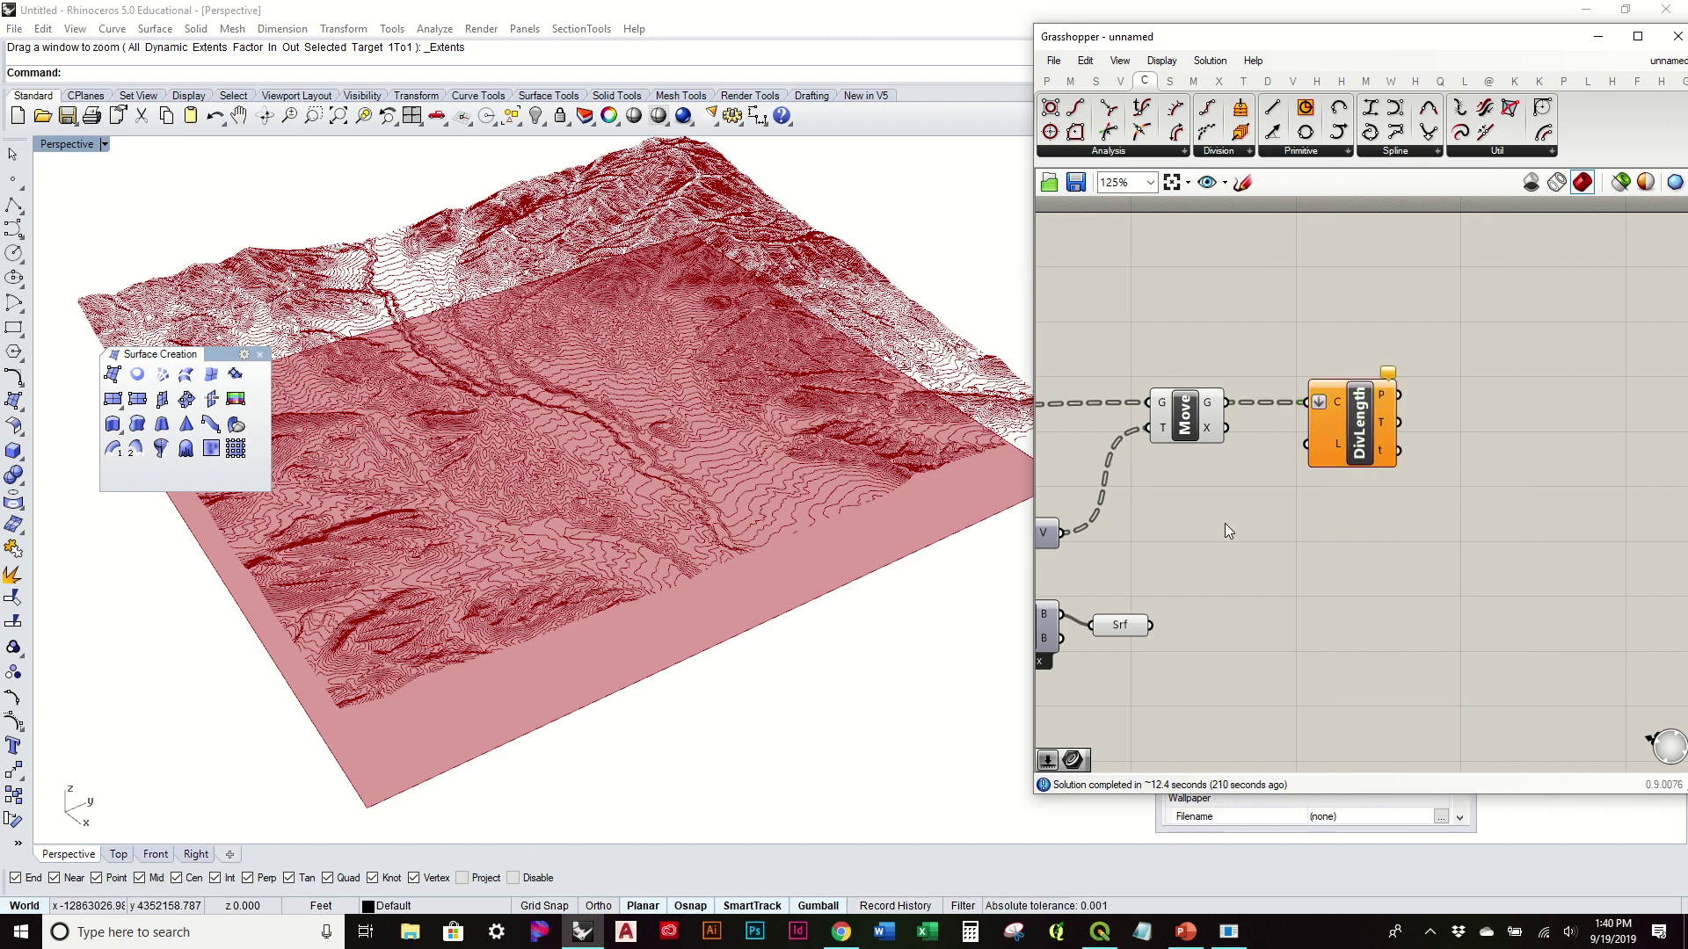
double_click(1226, 524)
text(100)
key(Return)
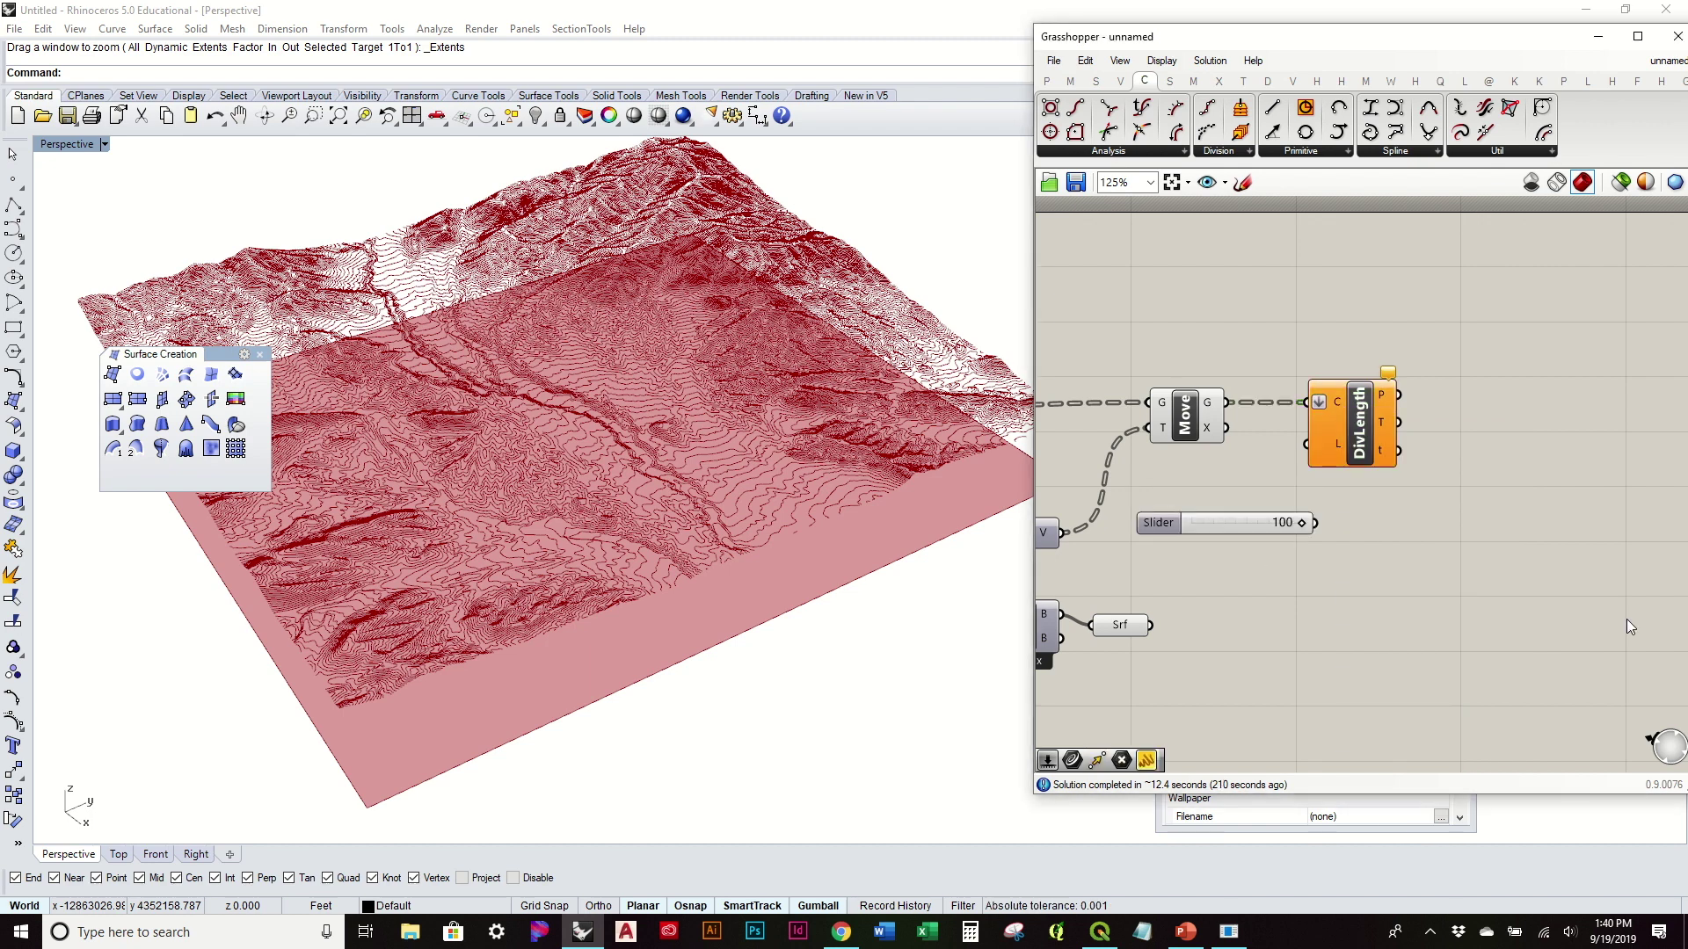
drag(1242, 522, 1181, 483)
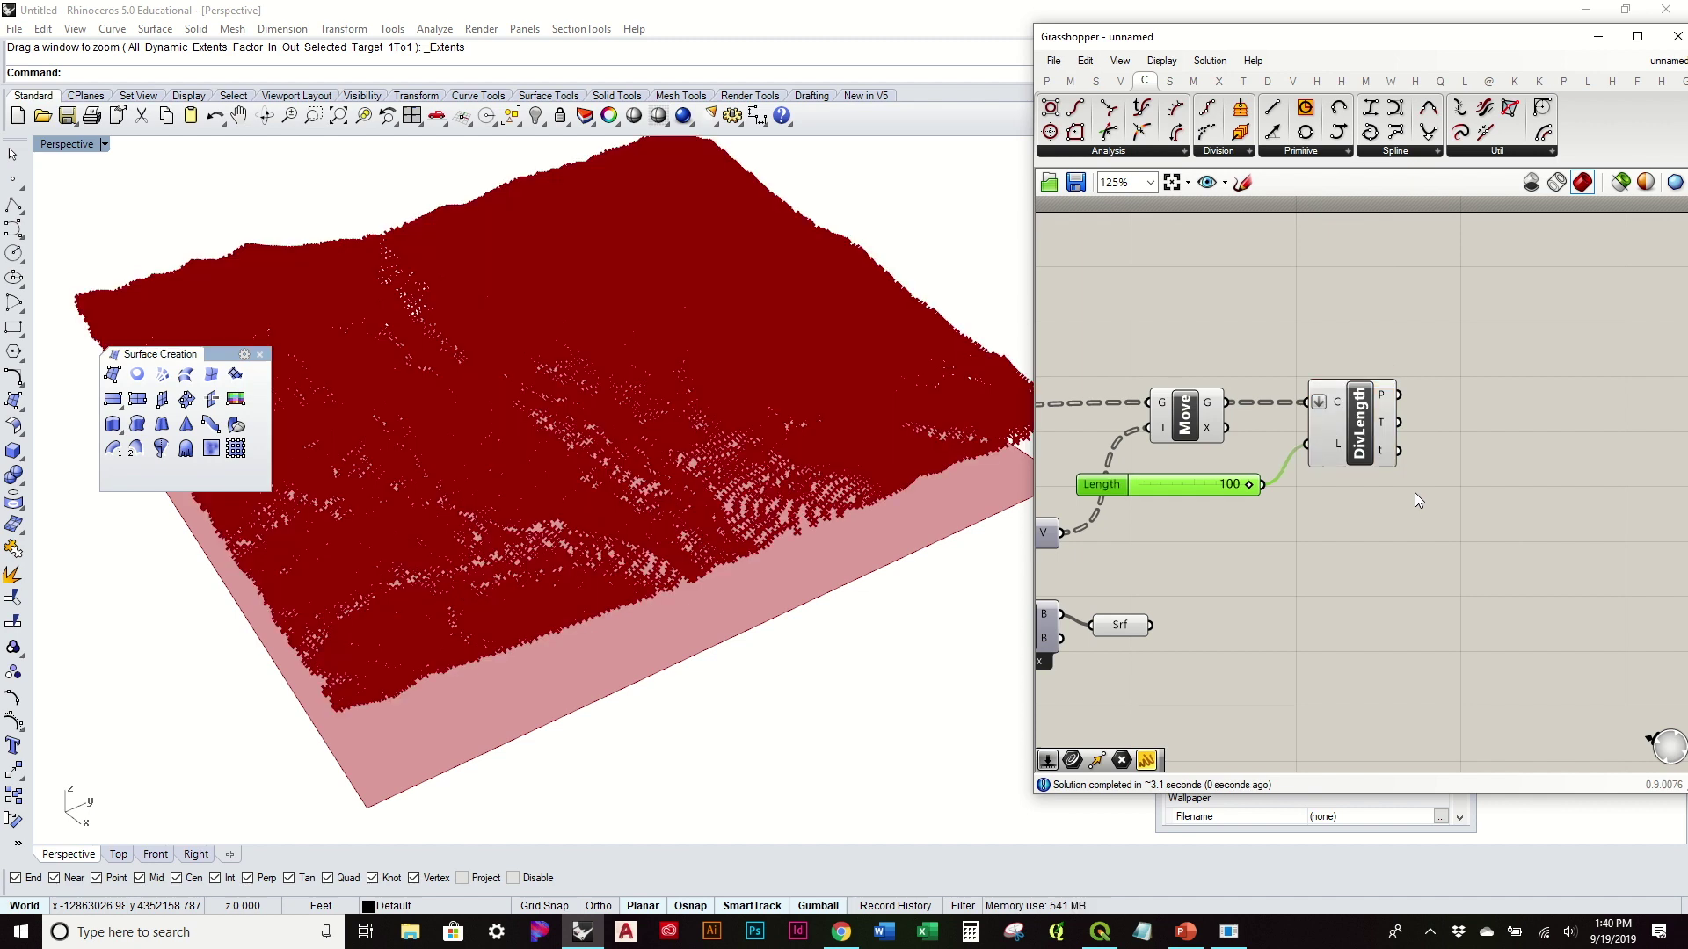
scroll(515, 314, up, 5)
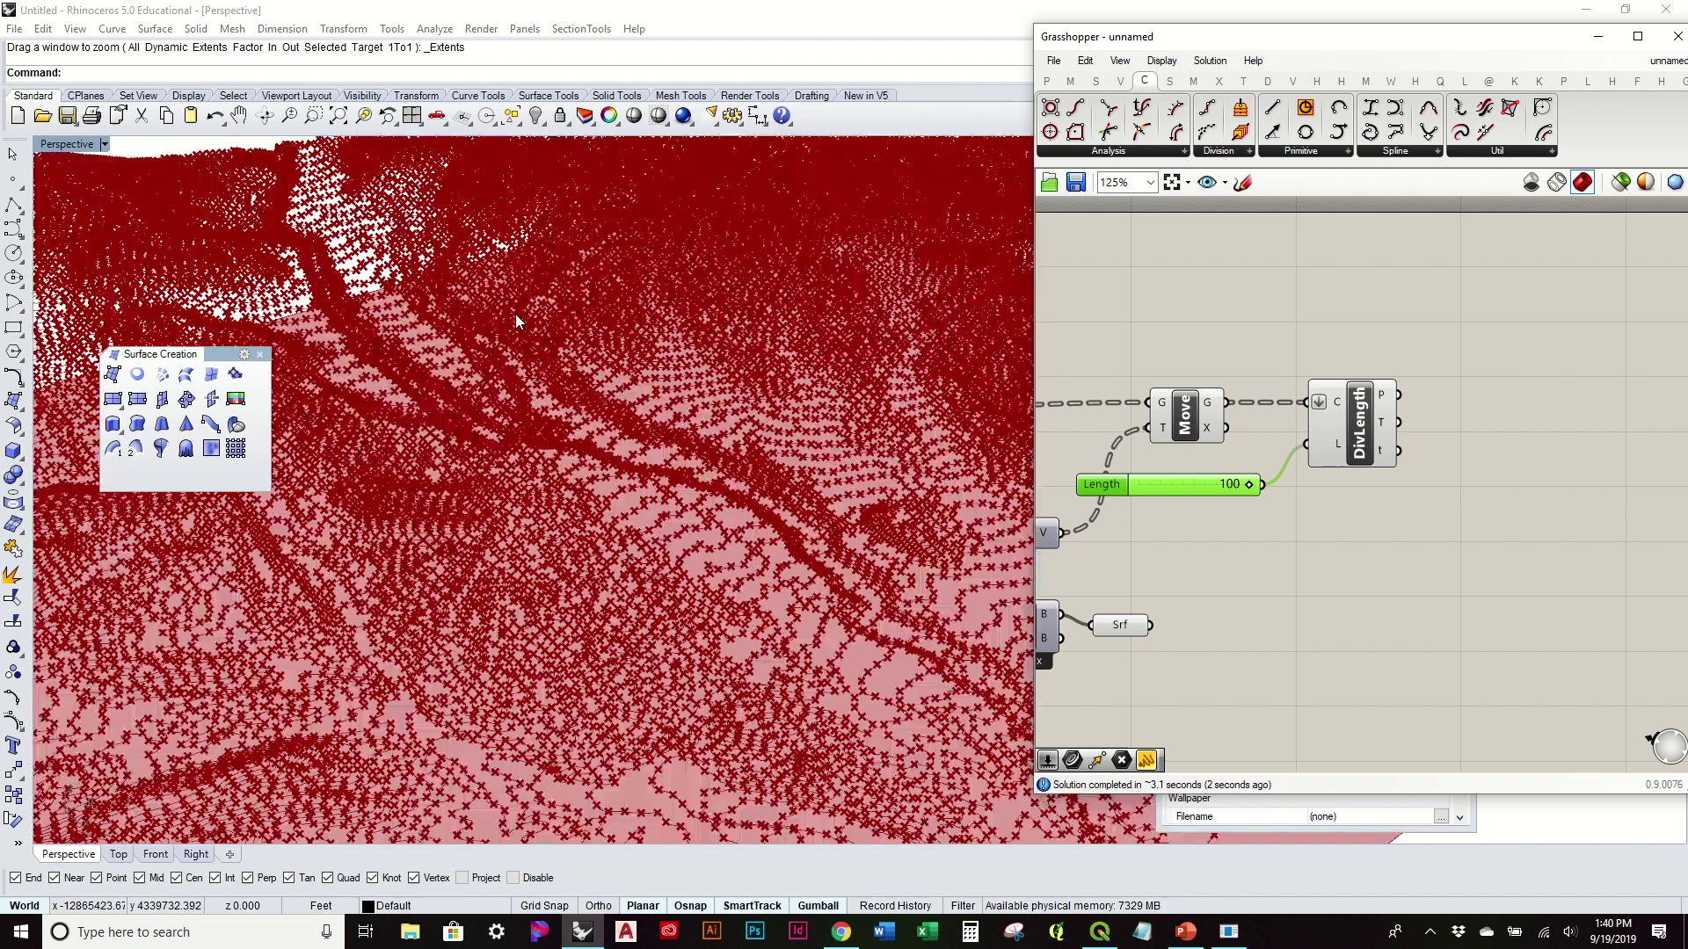
scroll(630, 427, up, 8)
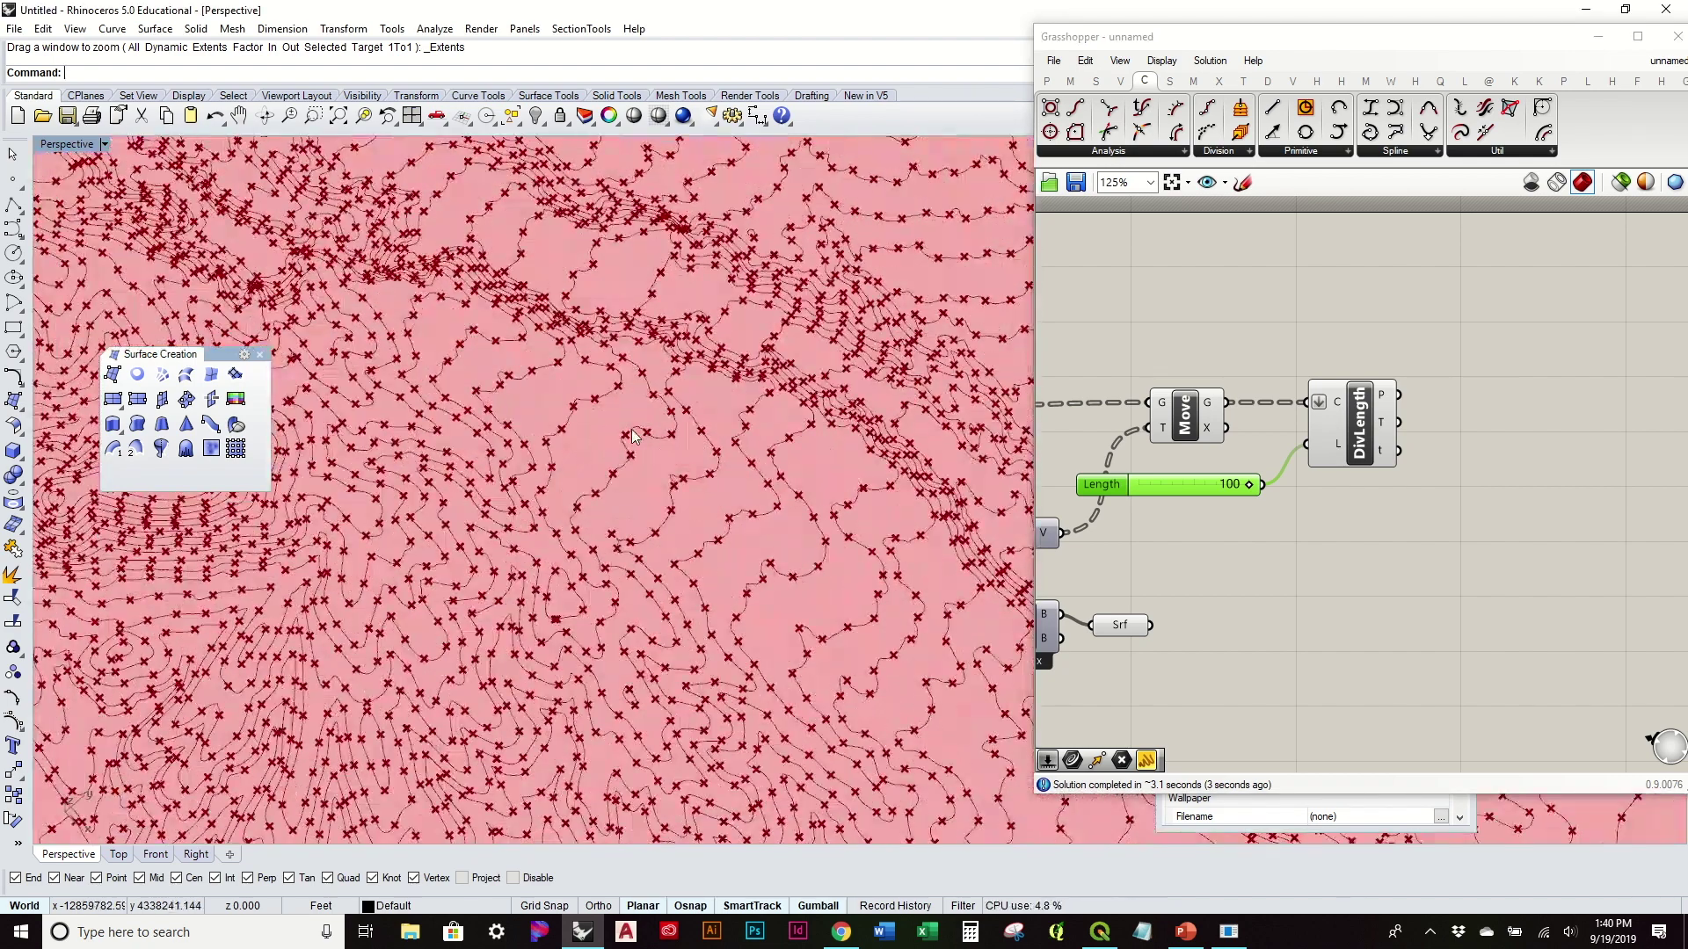
scroll(627, 448, up, 2)
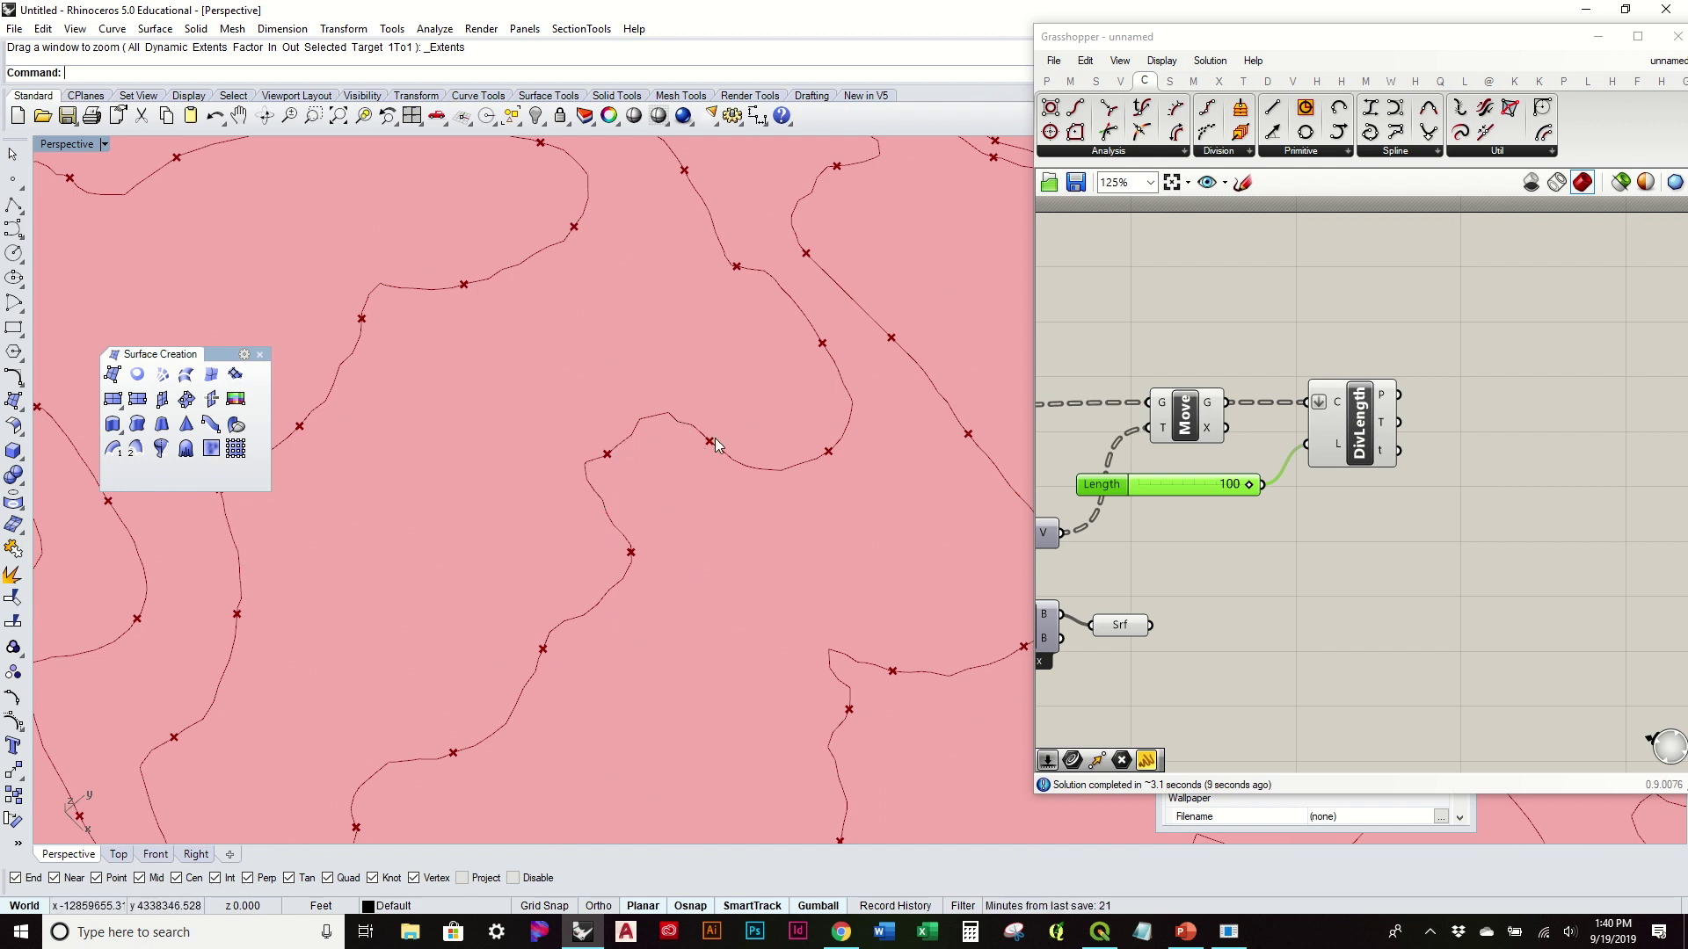
Add a Control Polygon component below Divide Length, flatten its C input, and connect Move's G output to it.
right_drag(1280, 512, 1322, 497)
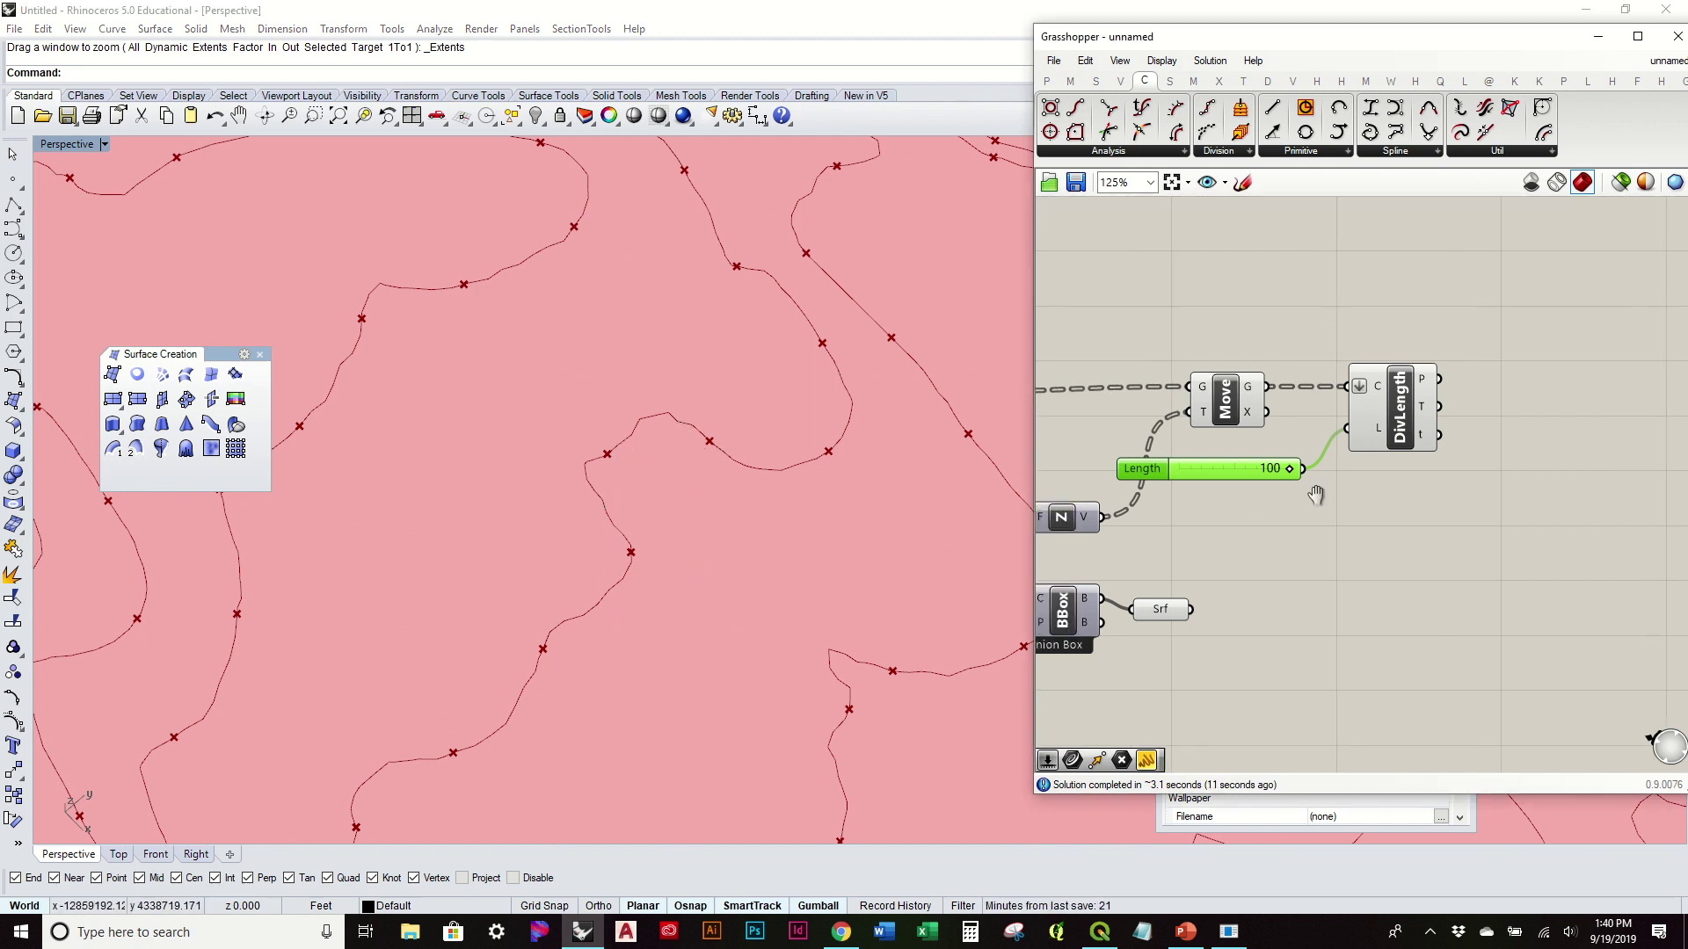
drag(1051, 109, 1435, 626)
mouse_move(1247, 393)
mouse_down()
mouse_move(1309, 408)
mouse_move(1229, 384)
mouse_up()
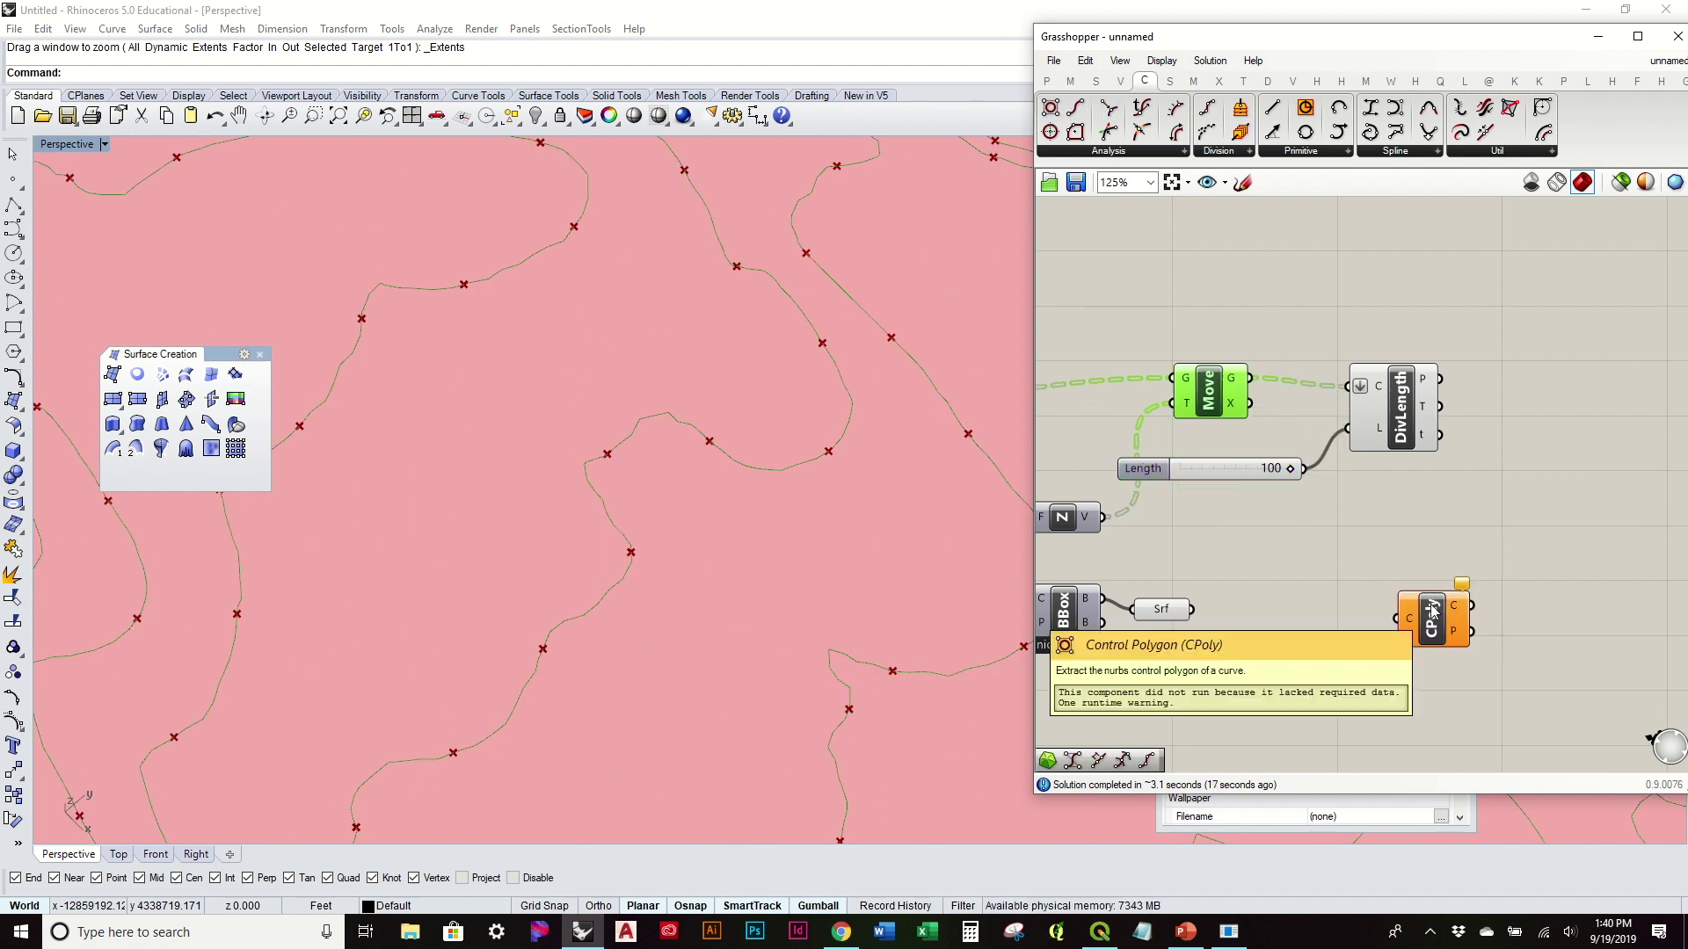
drag(1249, 379, 1283, 393)
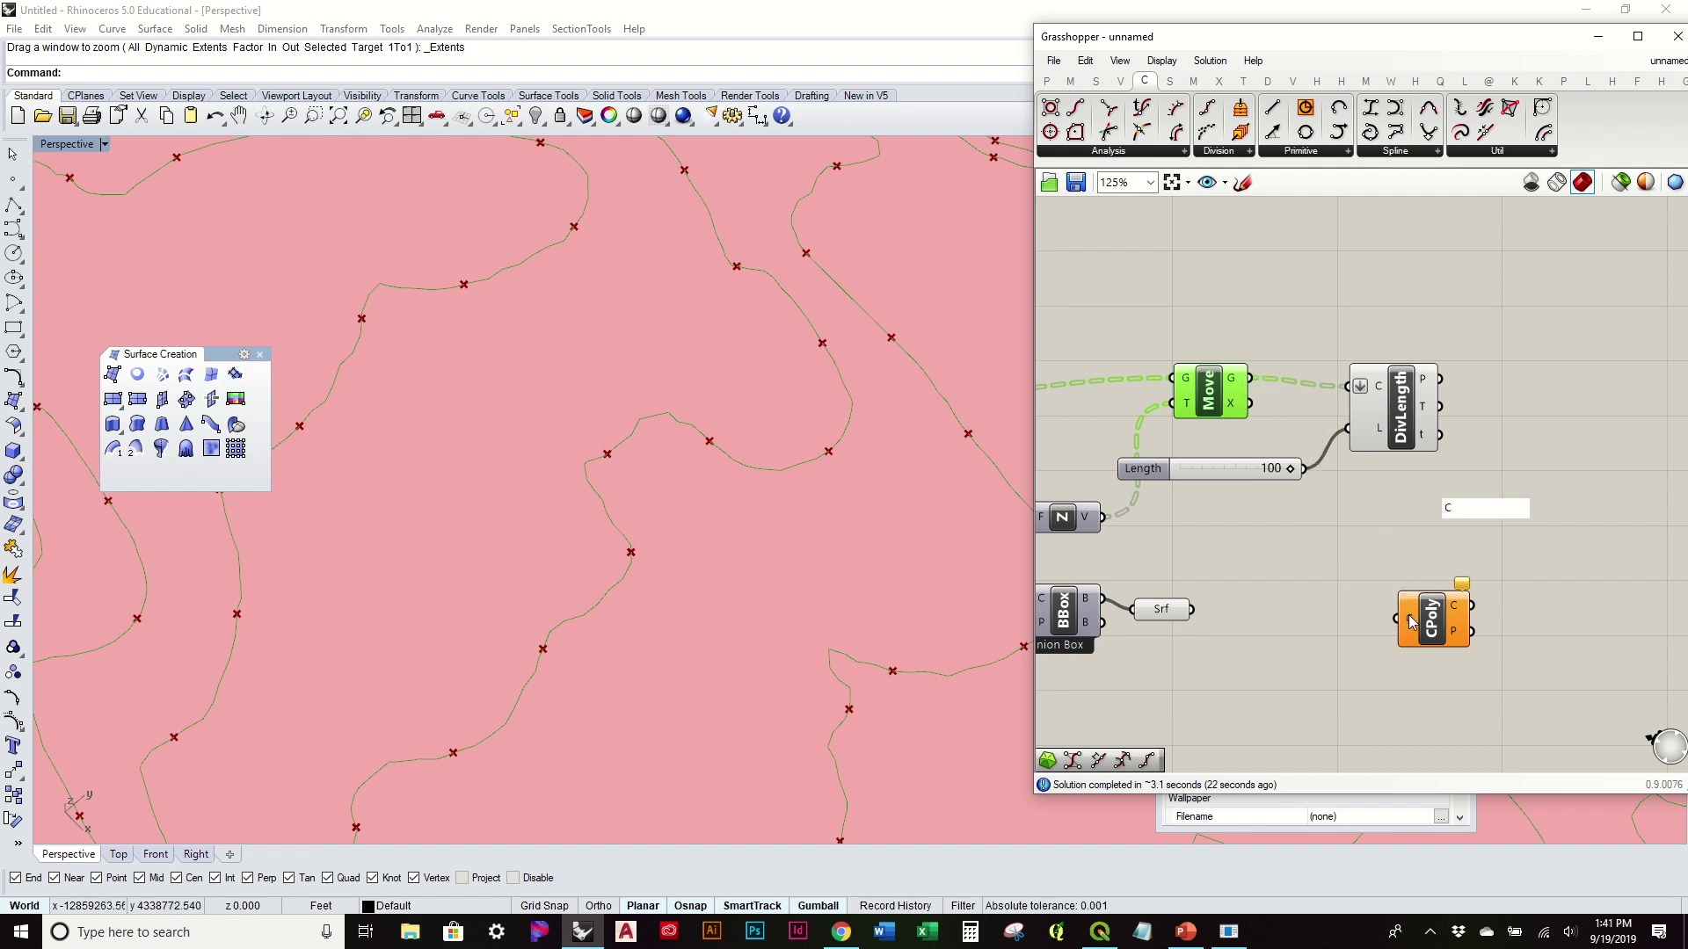
right_click(1407, 610)
click(1480, 667)
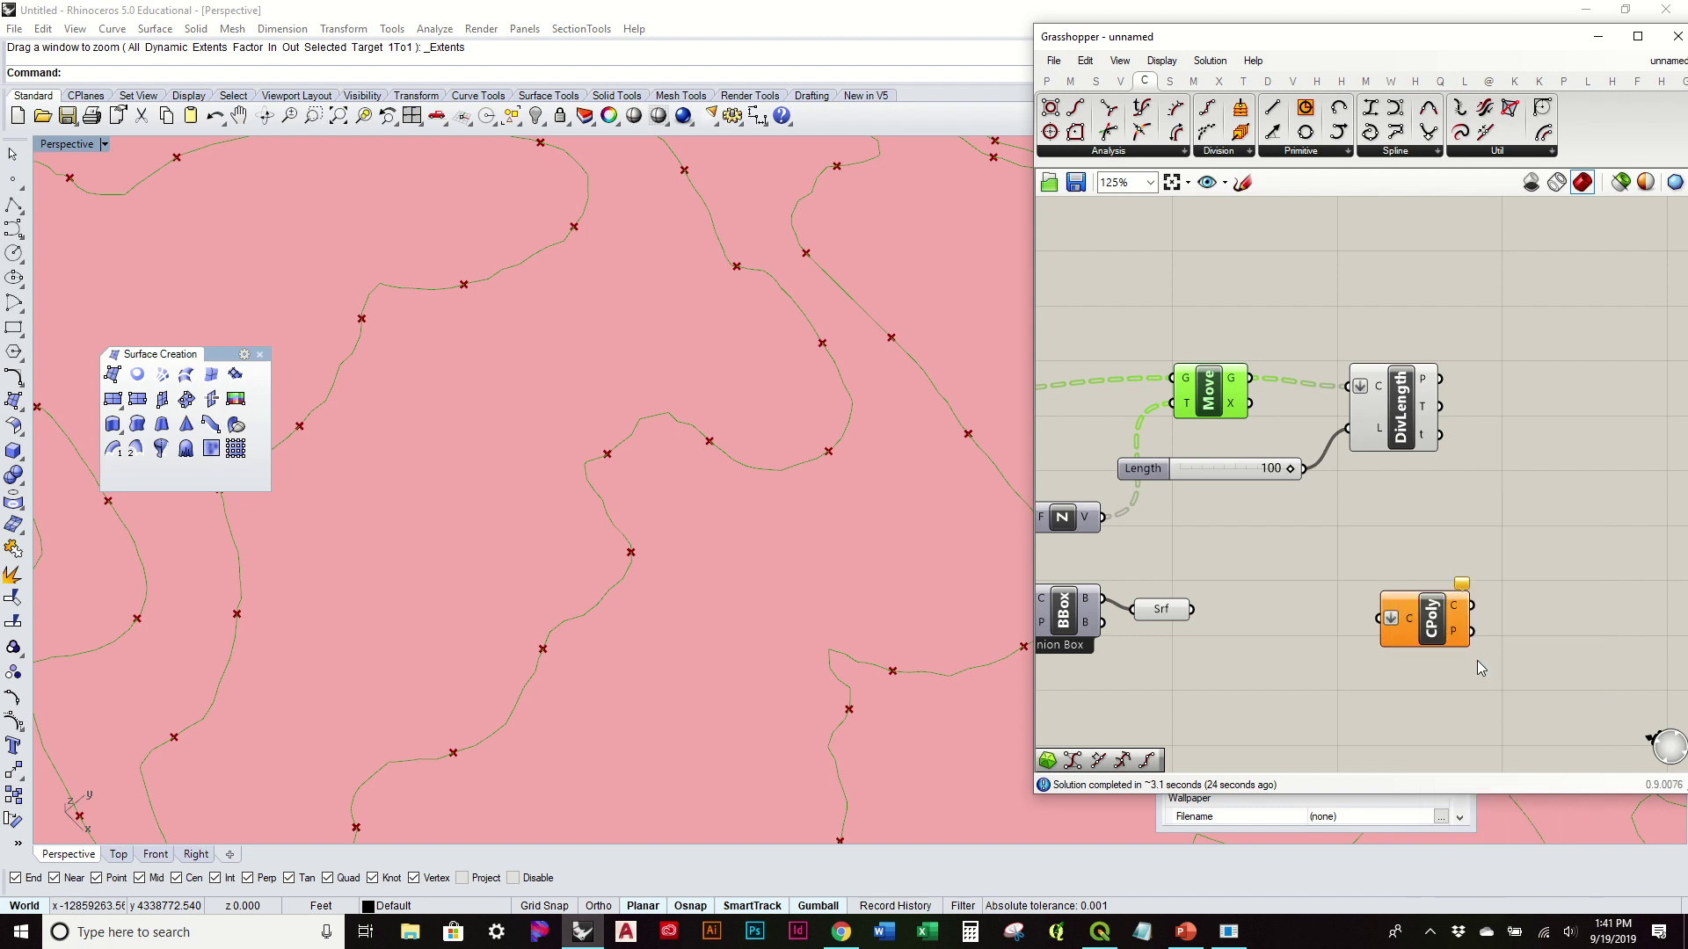
drag(1249, 379, 1377, 618)
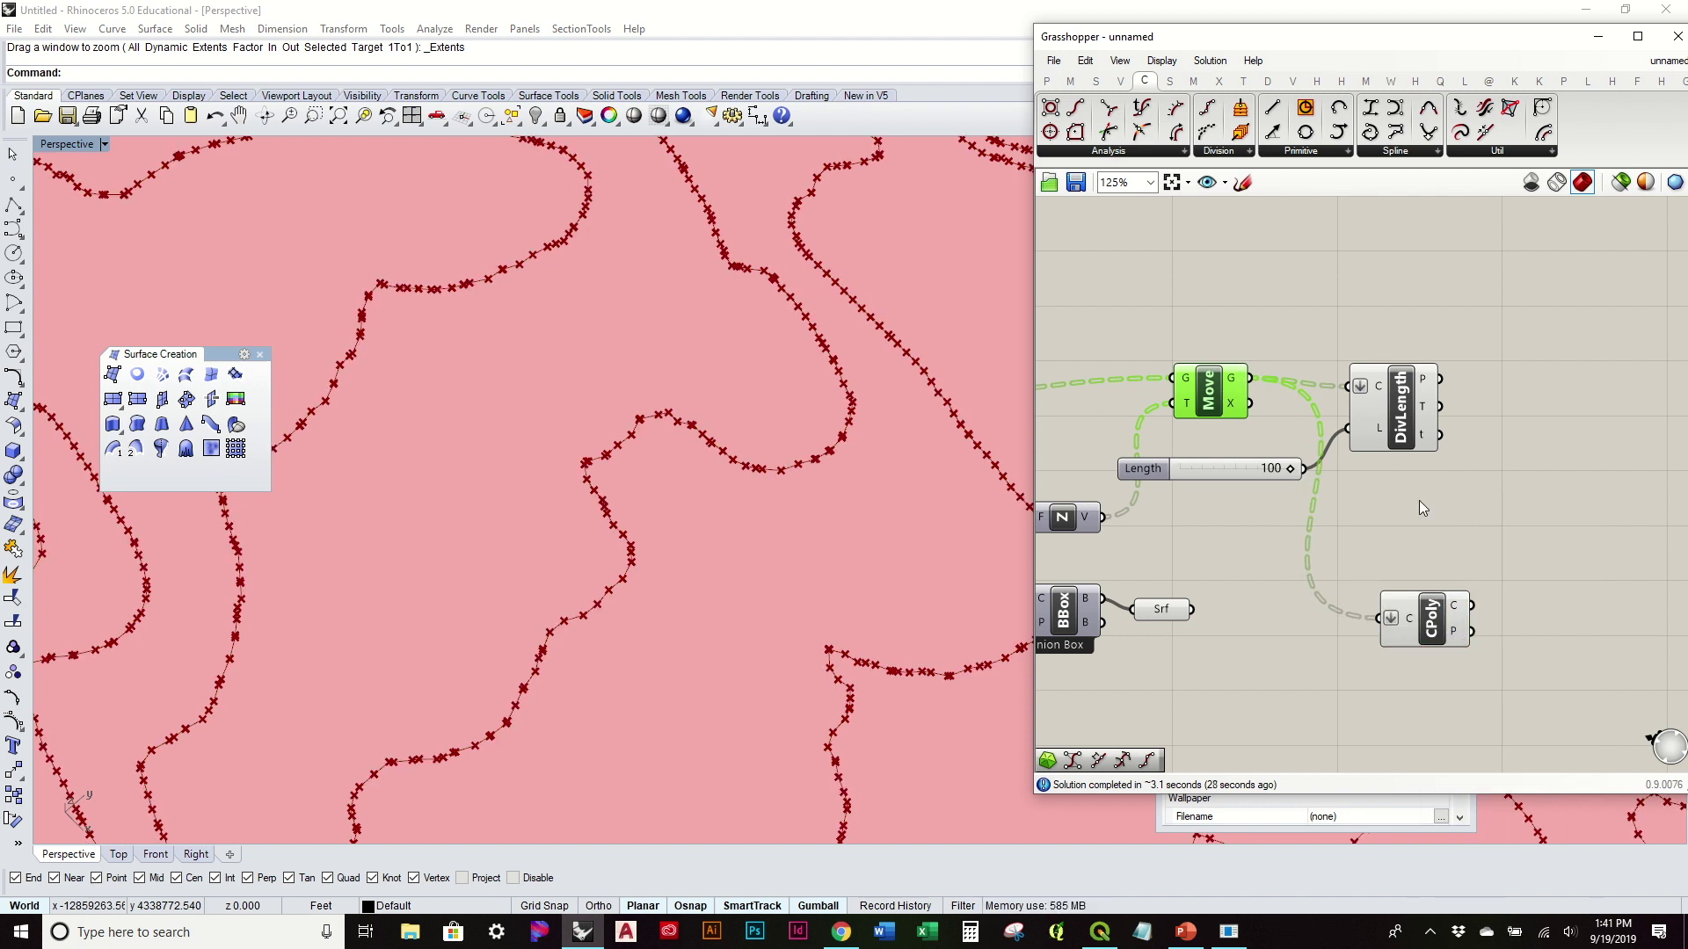
Delete the Divide Length component with its length slider and place Control Polygon beside Move.
drag(1456, 519, 1289, 273)
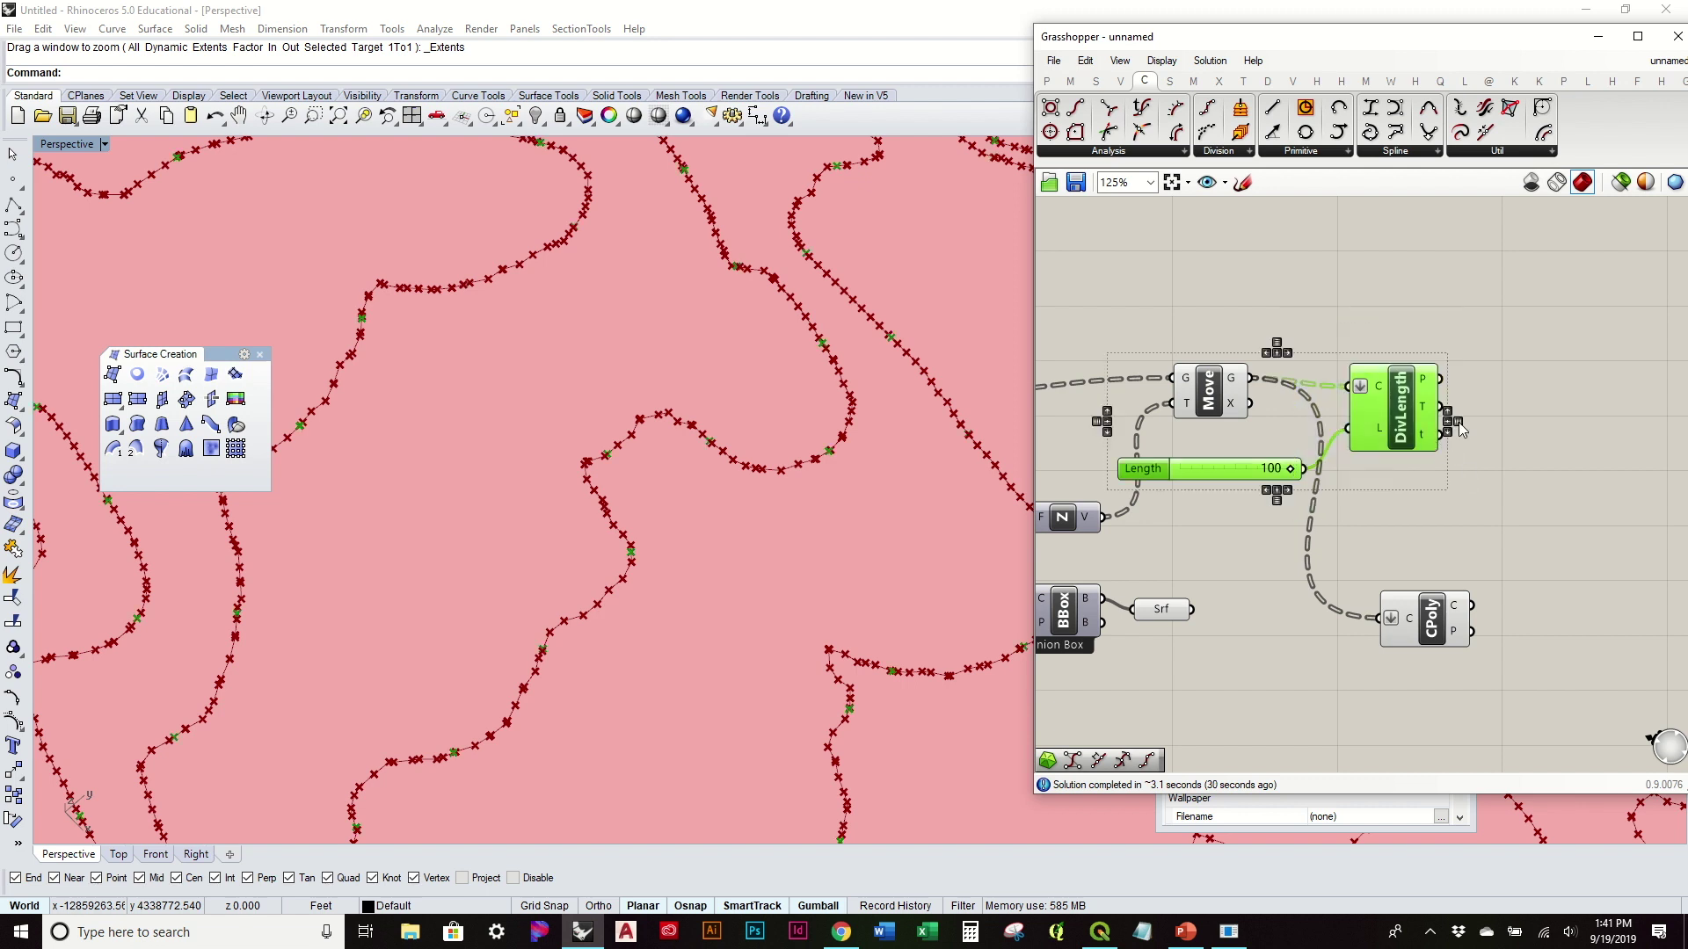
key(Delete)
drag(1438, 609, 1388, 367)
Examine the control points along the contours up close and across the whole terrain.
scroll(598, 461, up, 8)
scroll(487, 446, up, 4)
scroll(528, 518, down, 8)
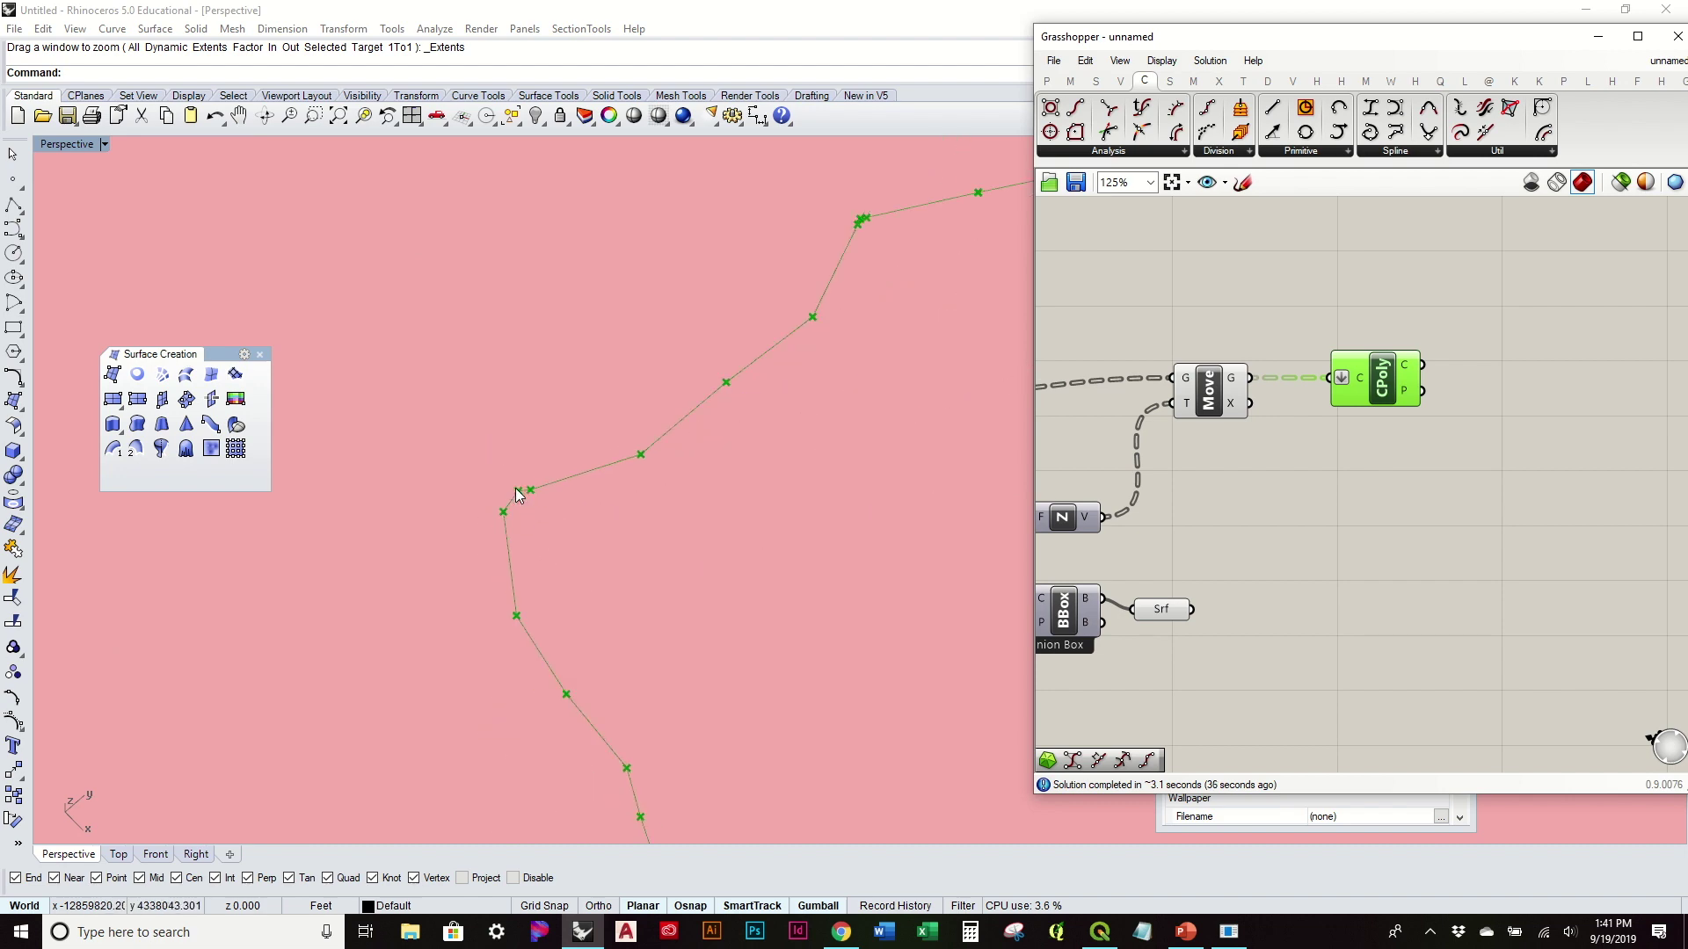
scroll(563, 519, down, 10)
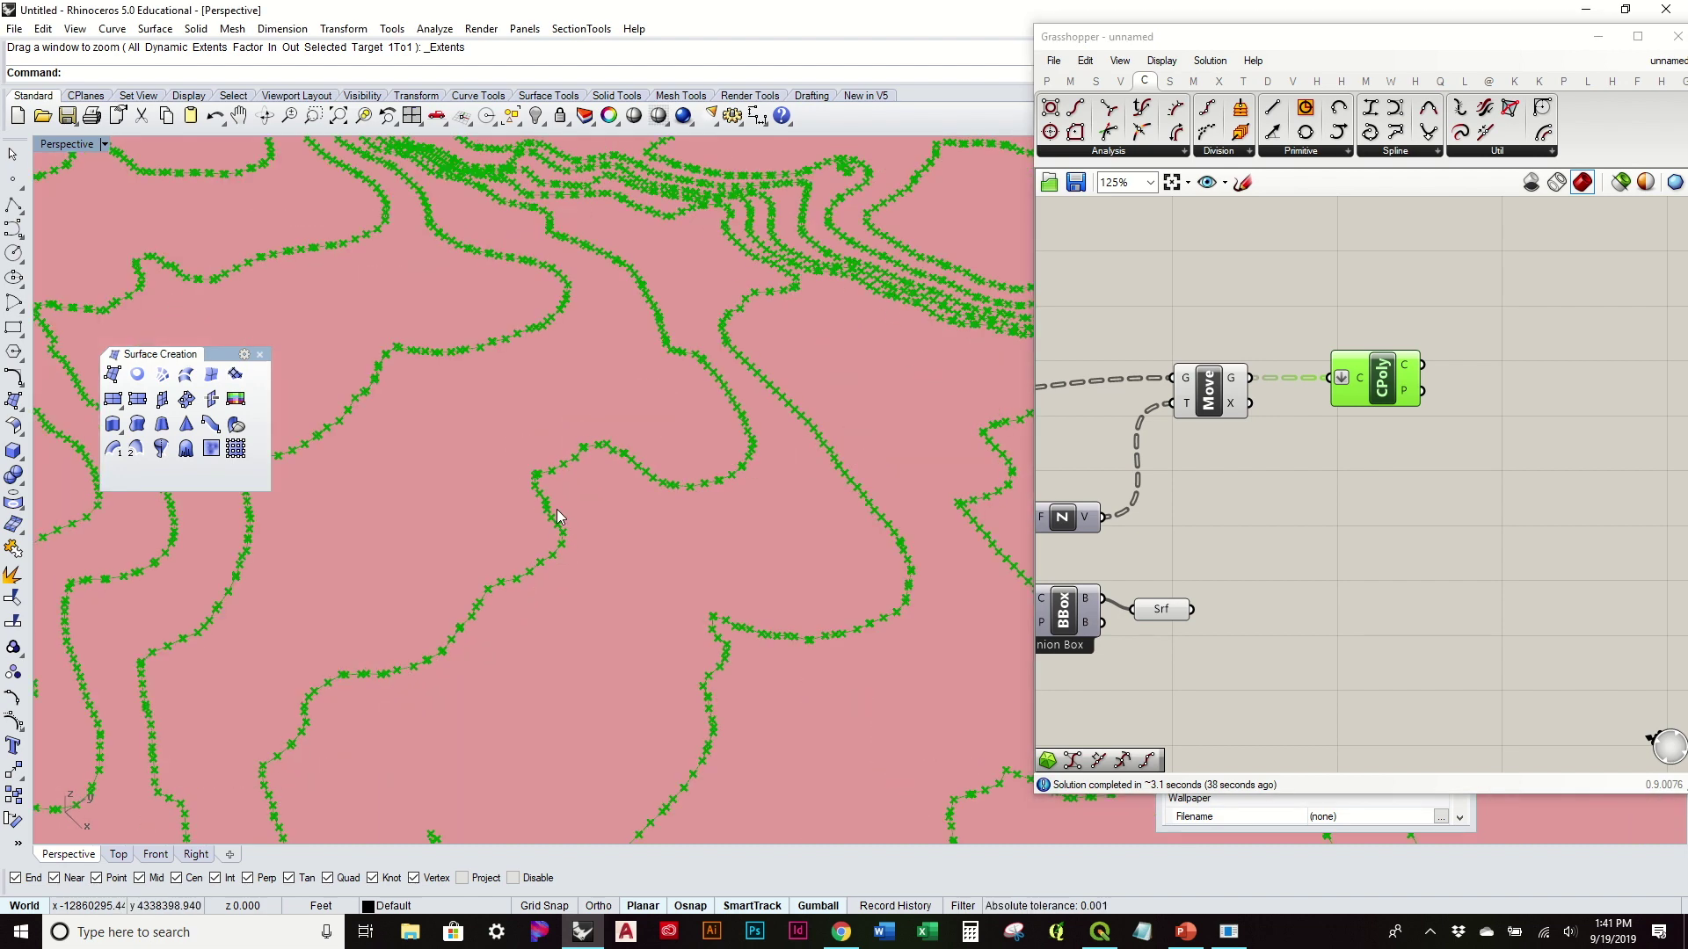
scroll(462, 412, down, 10)
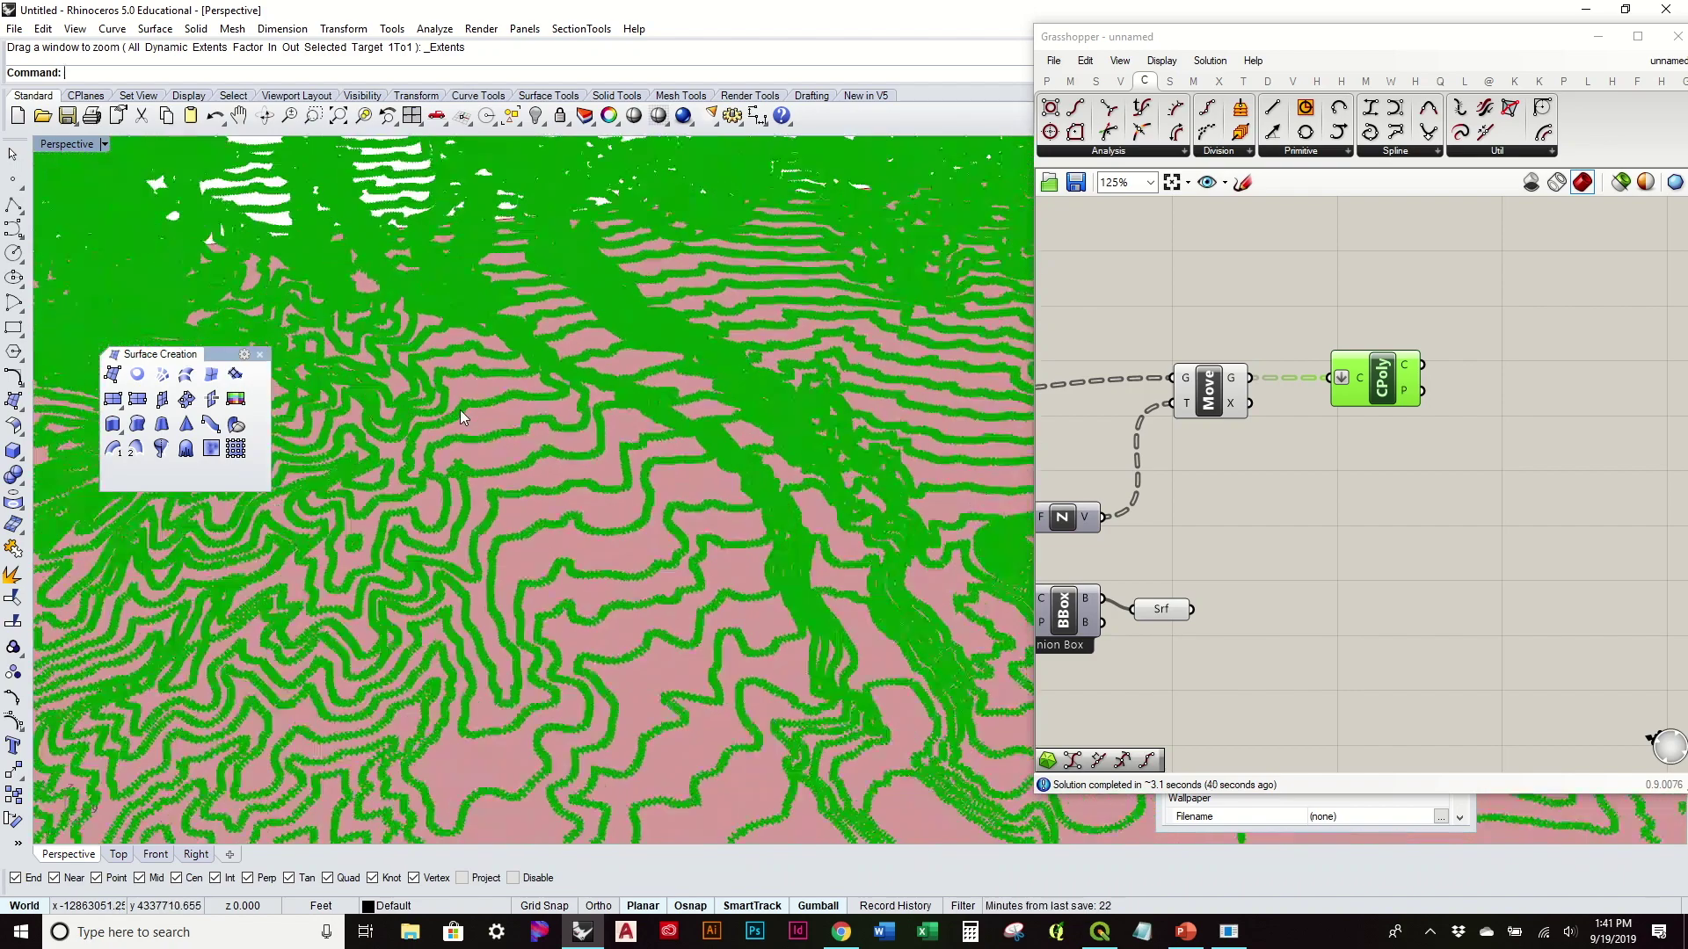
right_drag(493, 471, 715, 612)
scroll(715, 612, up, 3)
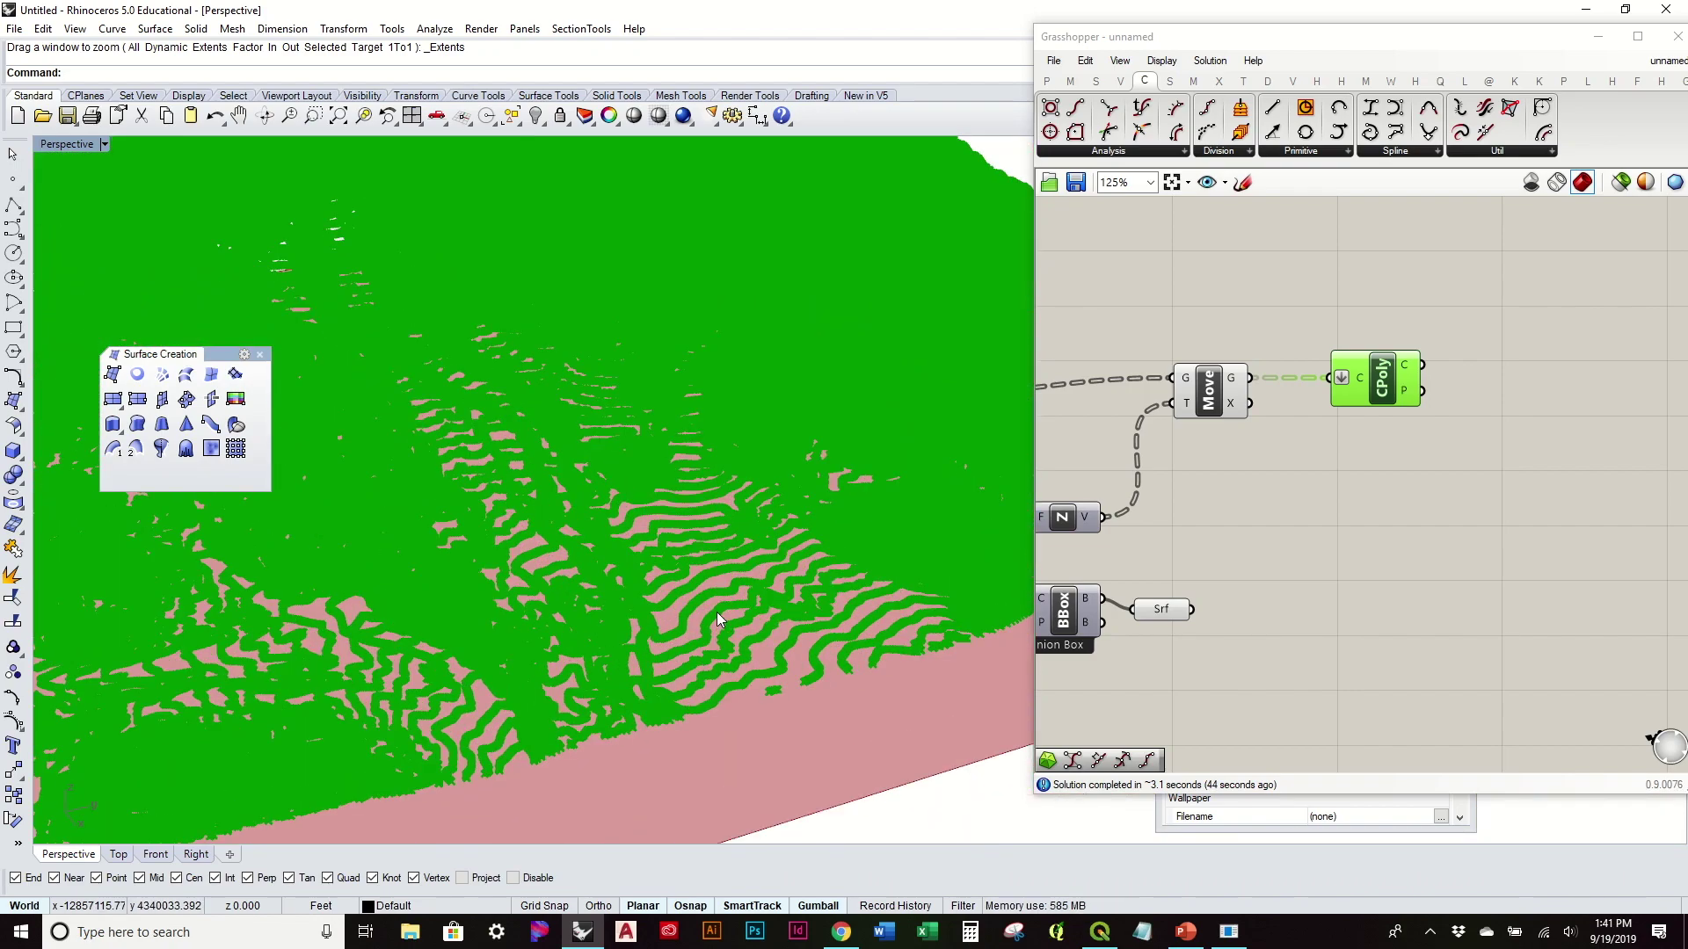
scroll(716, 612, down, 2)
right_drag(716, 612, 696, 545)
scroll(693, 576, down, 4)
Hide the Move component's preview.
click(1469, 578)
right_drag(1409, 513, 1304, 519)
click(1102, 393)
right_click(1102, 392)
click(1153, 431)
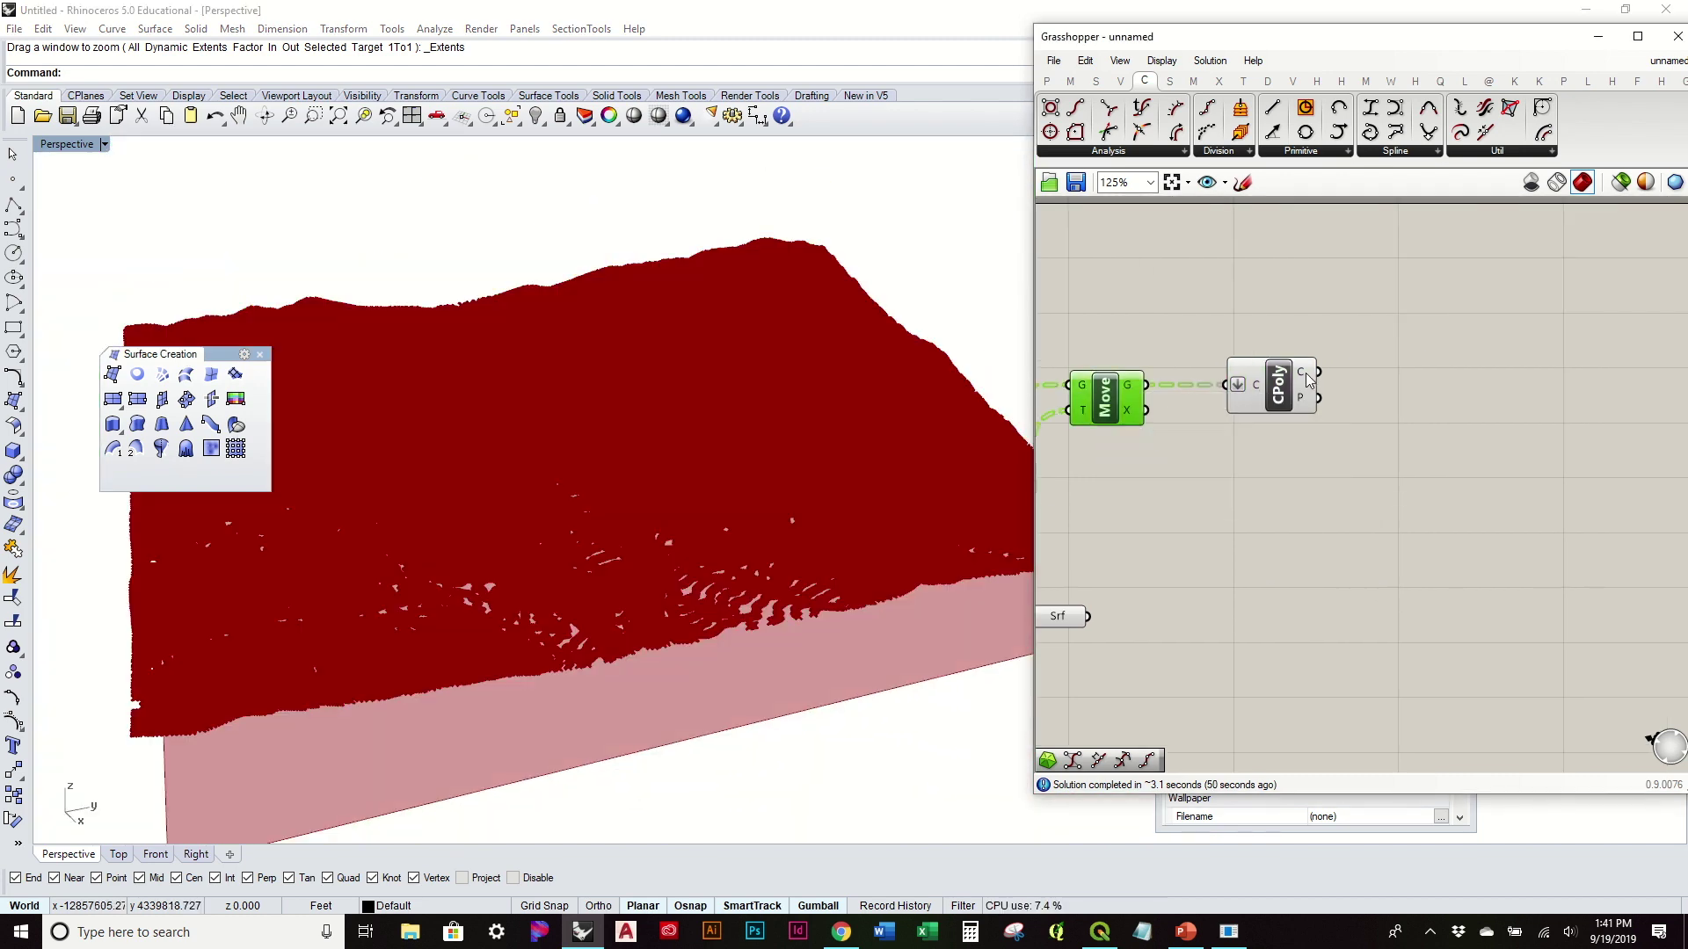
Flatten Control Polygon's P output and place the component closer to Move.
right_click(1302, 399)
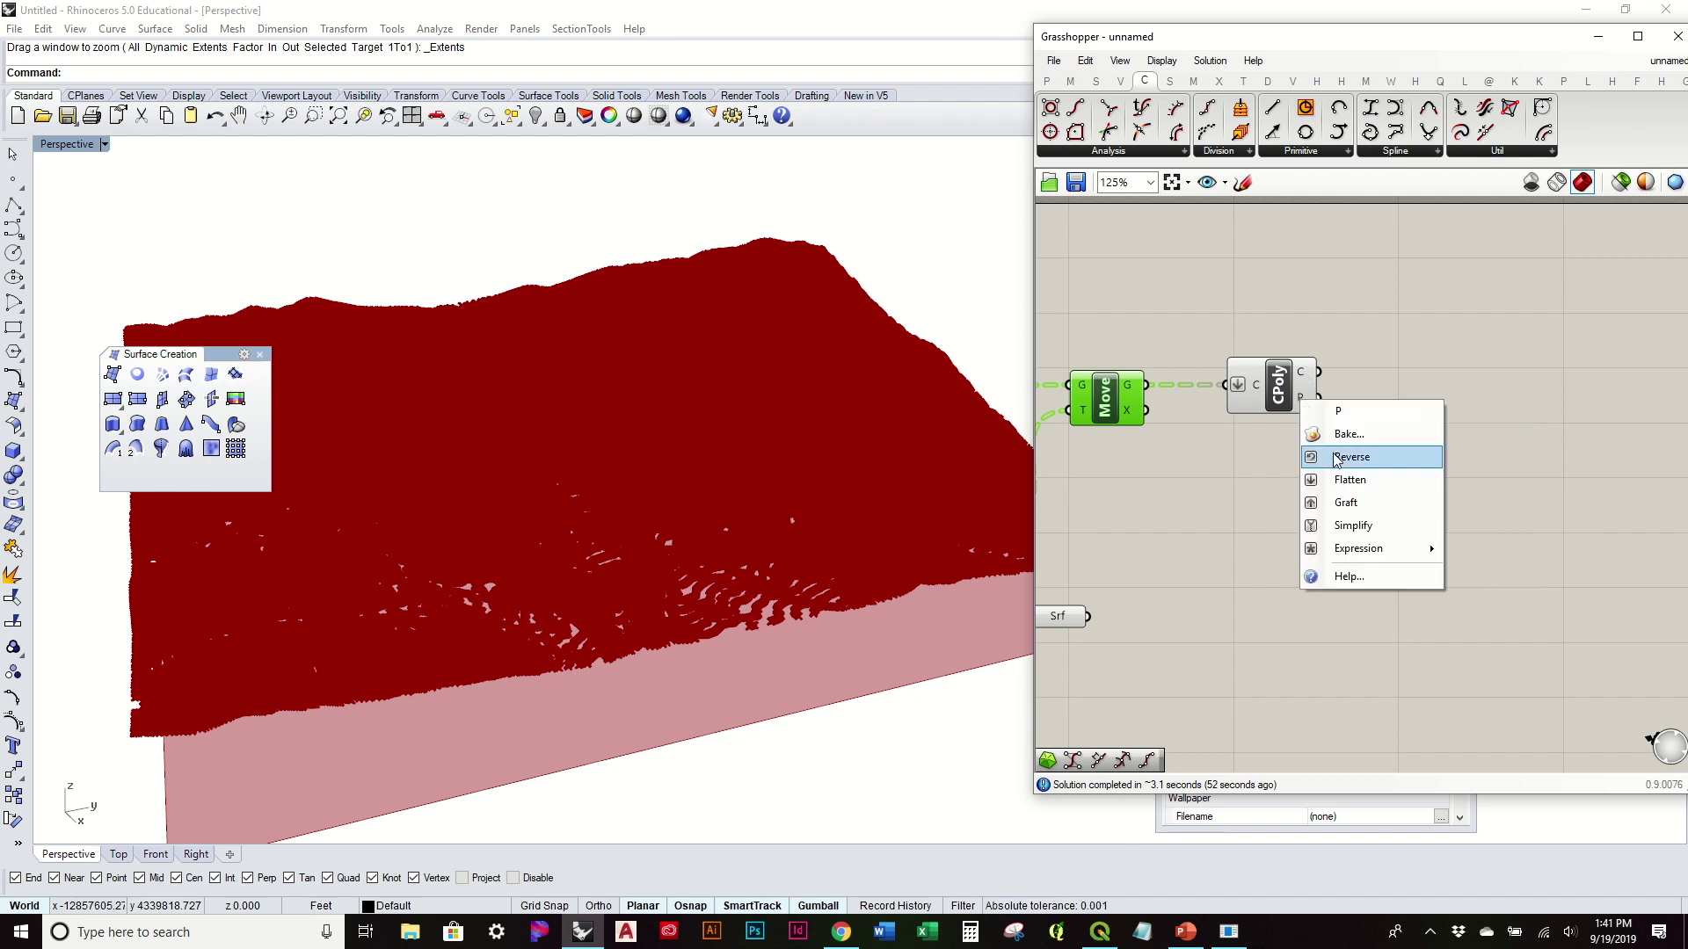
click(1349, 480)
drag(1290, 406, 1227, 397)
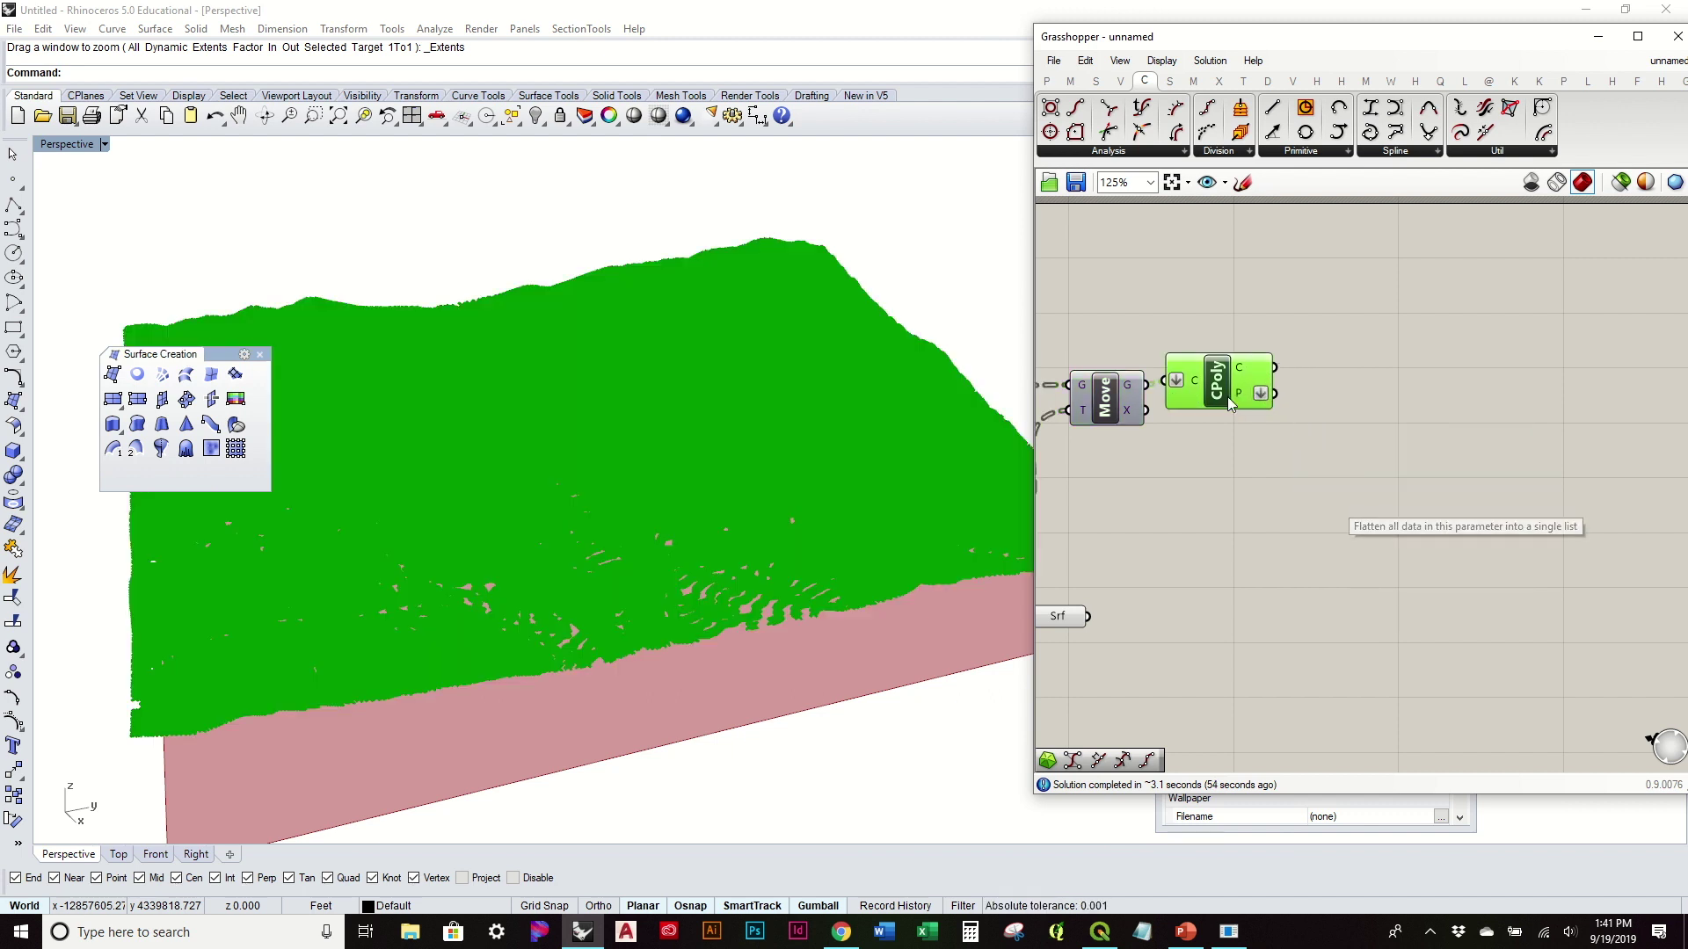
Add a Delaunay Mesh component and connect Control Polygon's P output to its P input.
click(1191, 82)
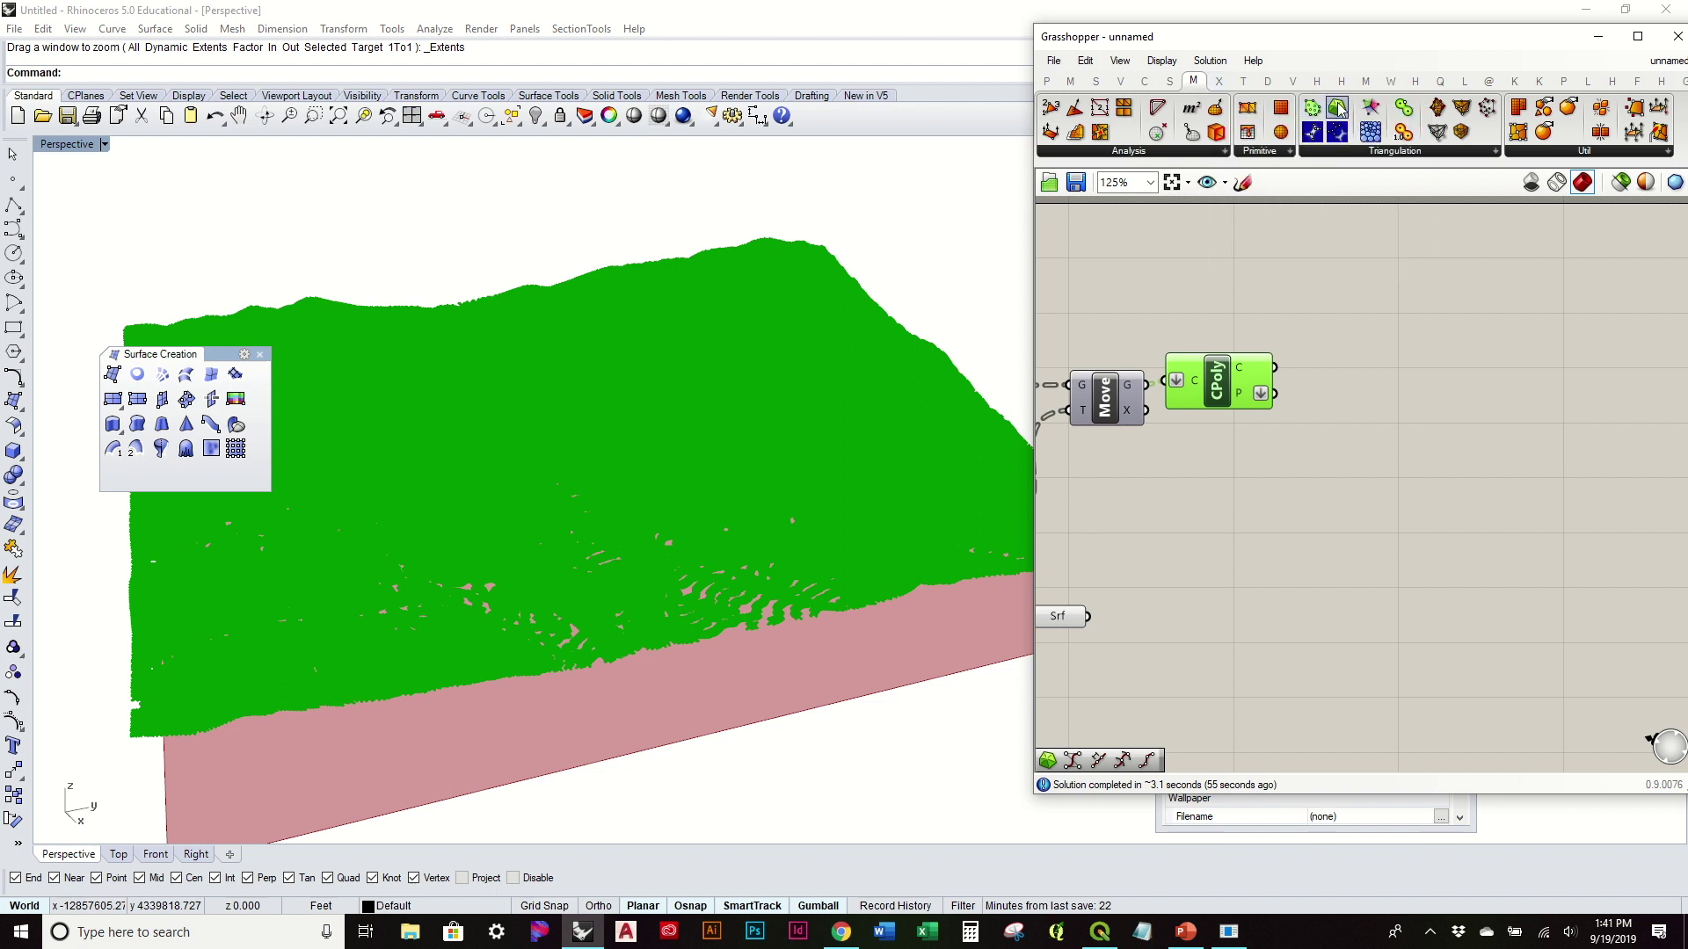
drag(1336, 107, 1461, 441)
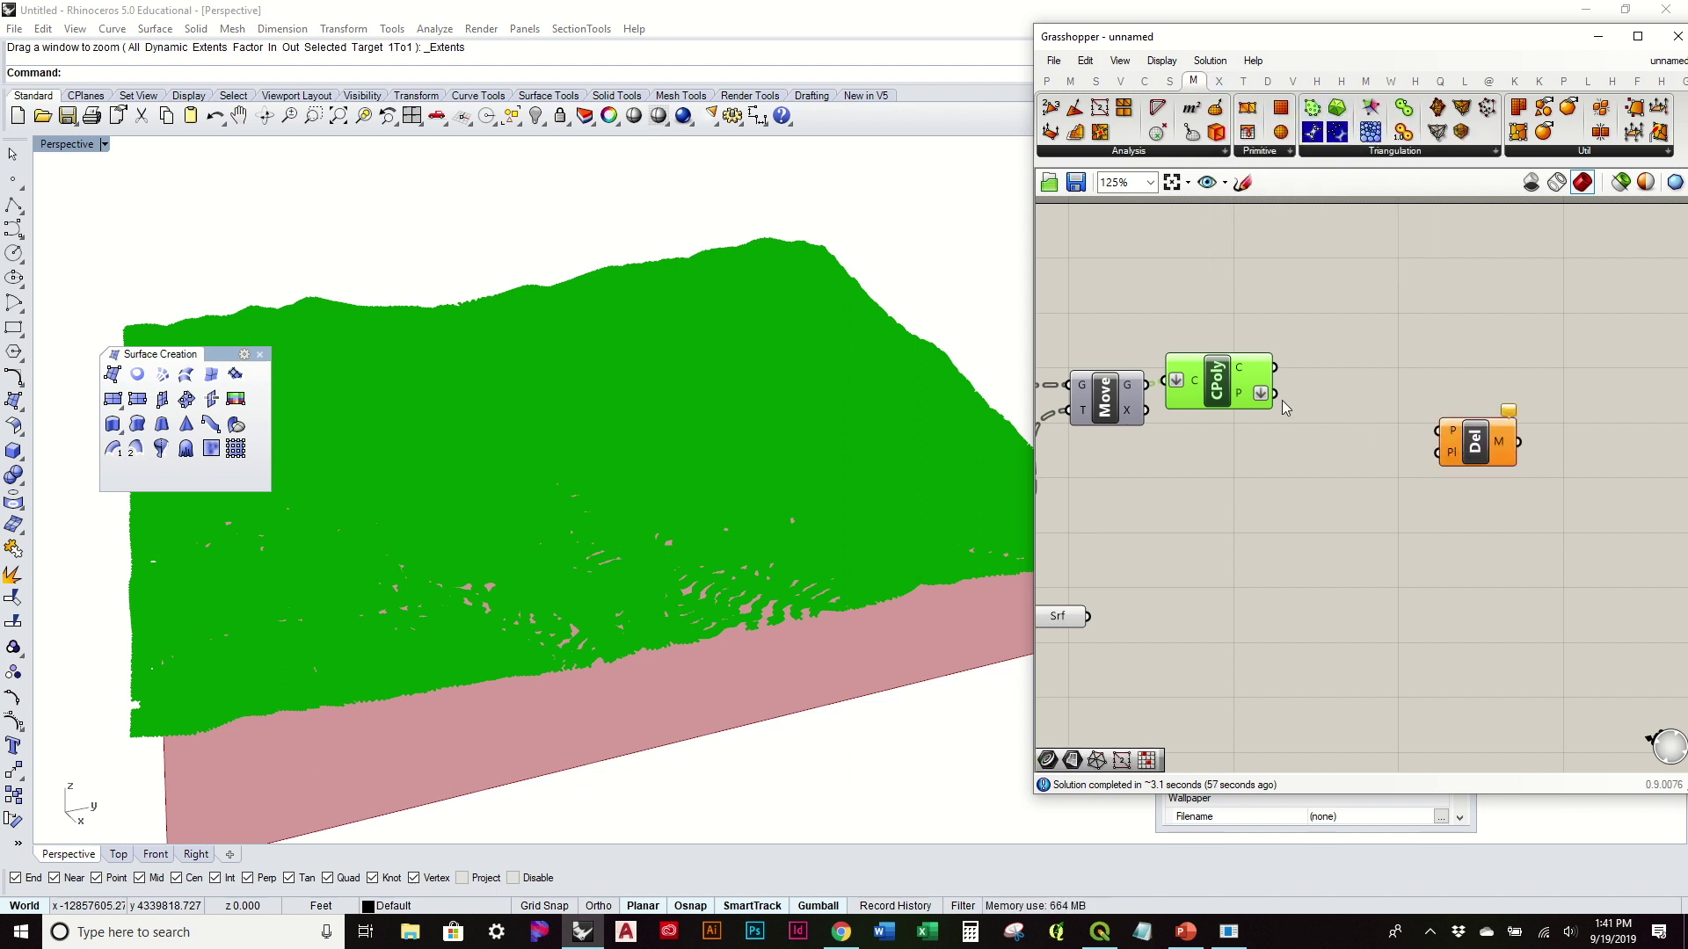
drag(1277, 396, 1440, 432)
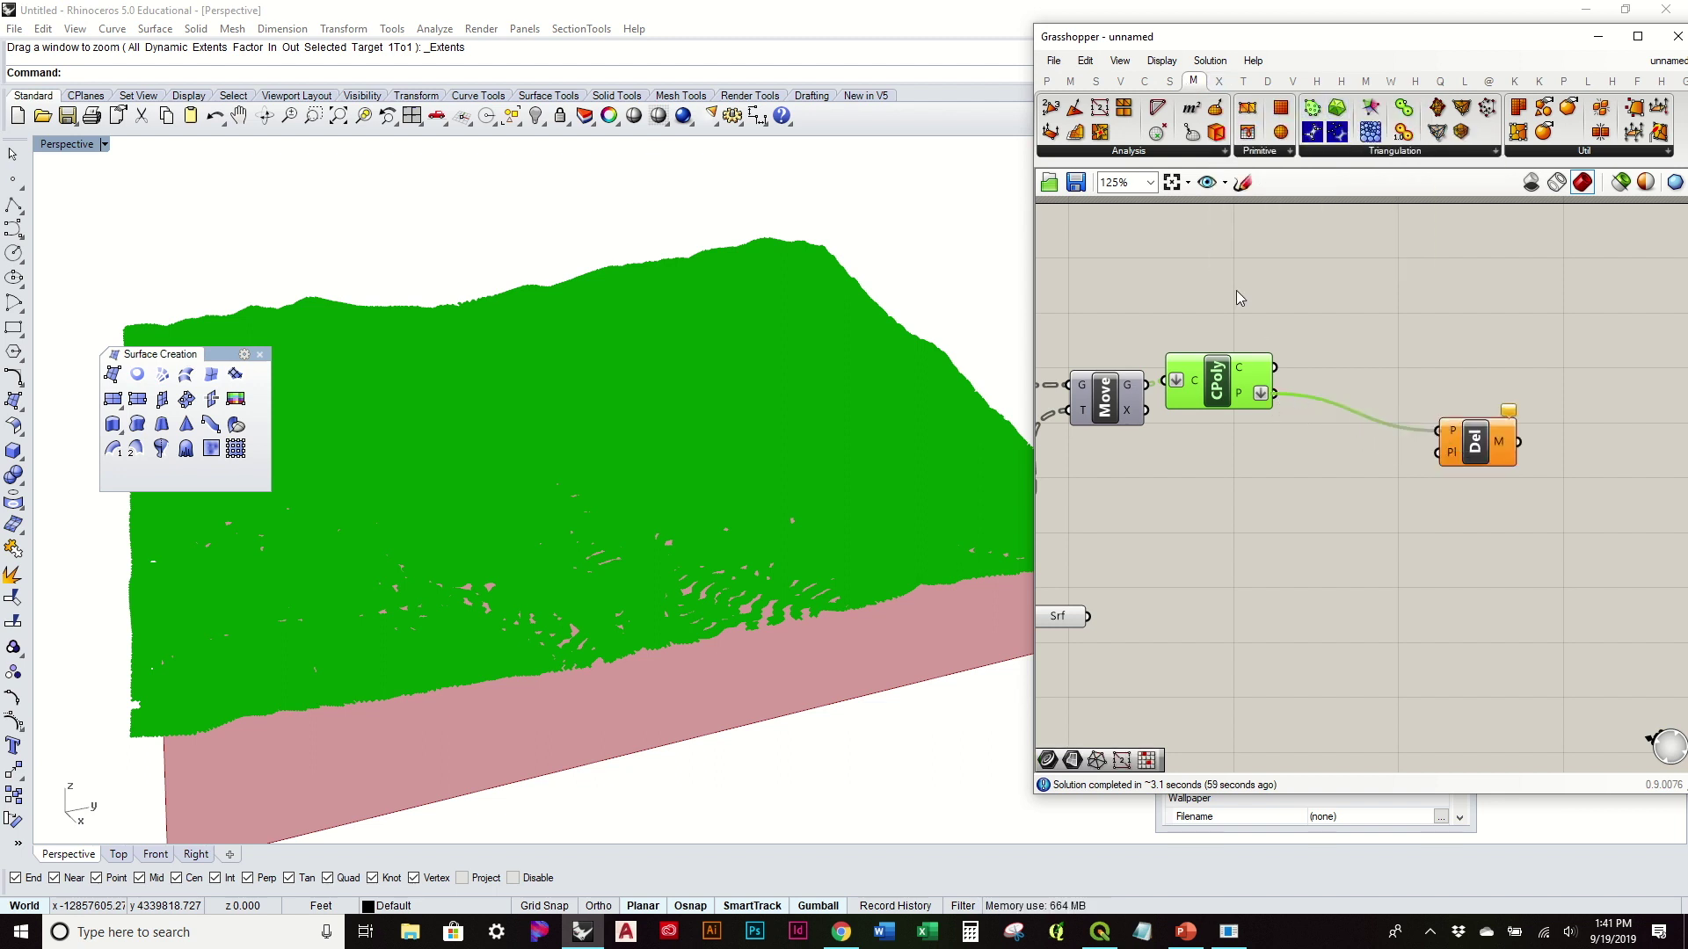
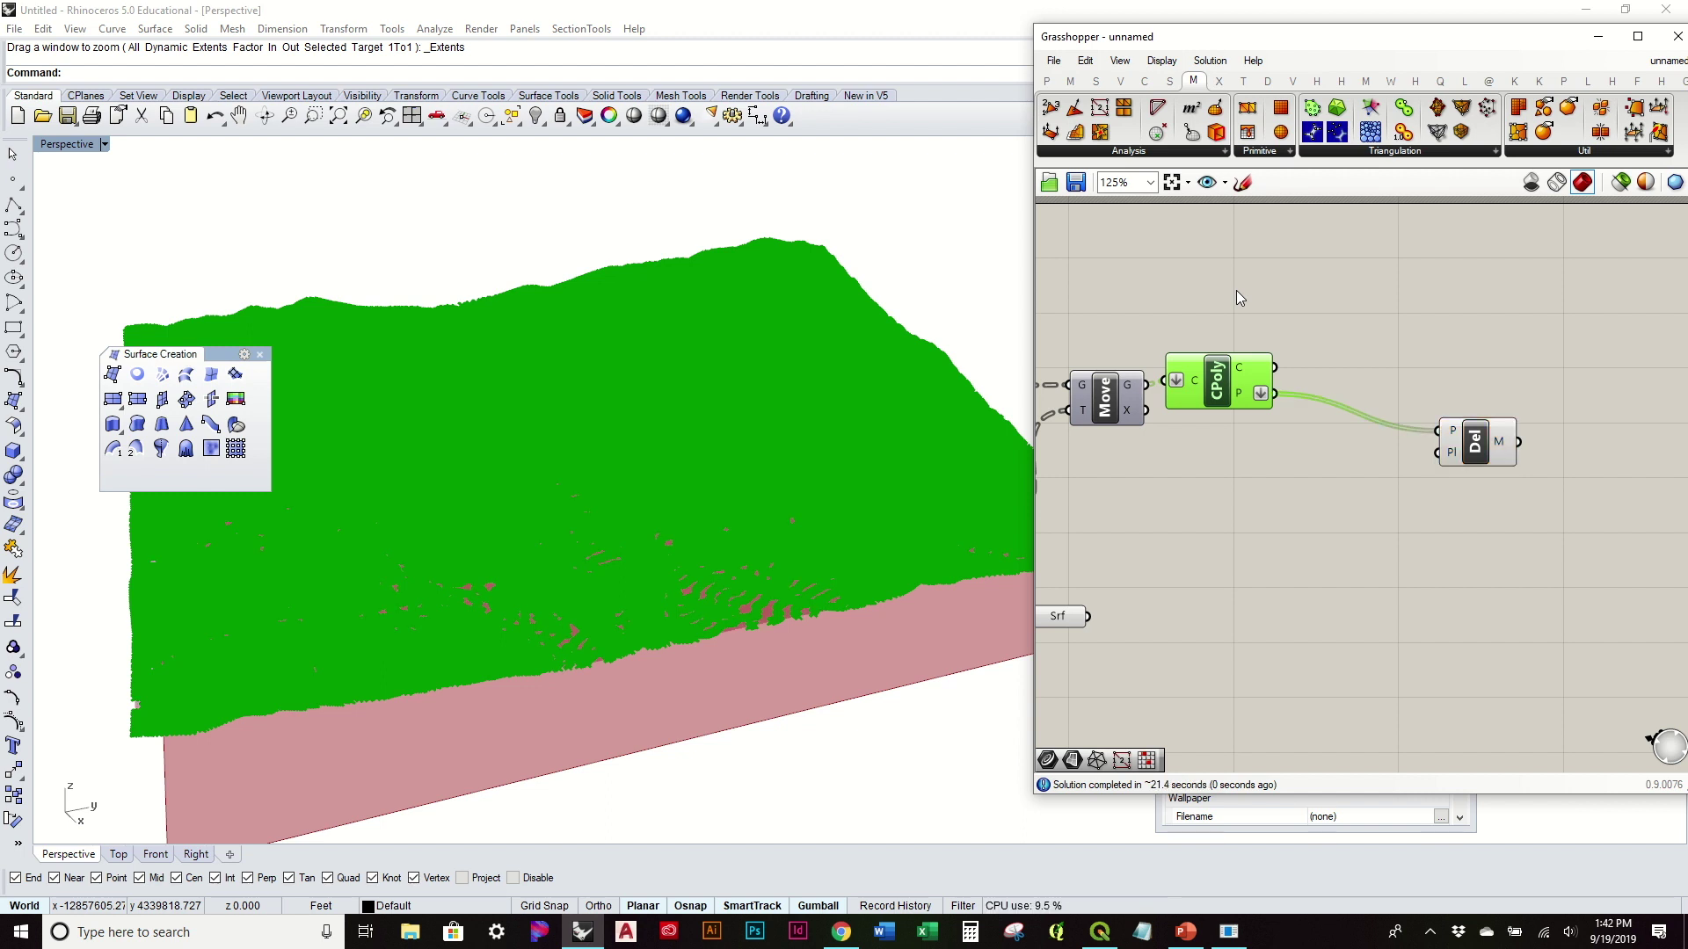
Hide Control Polygon's preview and inspect the Delaunay terrain mesh from several angles and distances.
right_click(1217, 374)
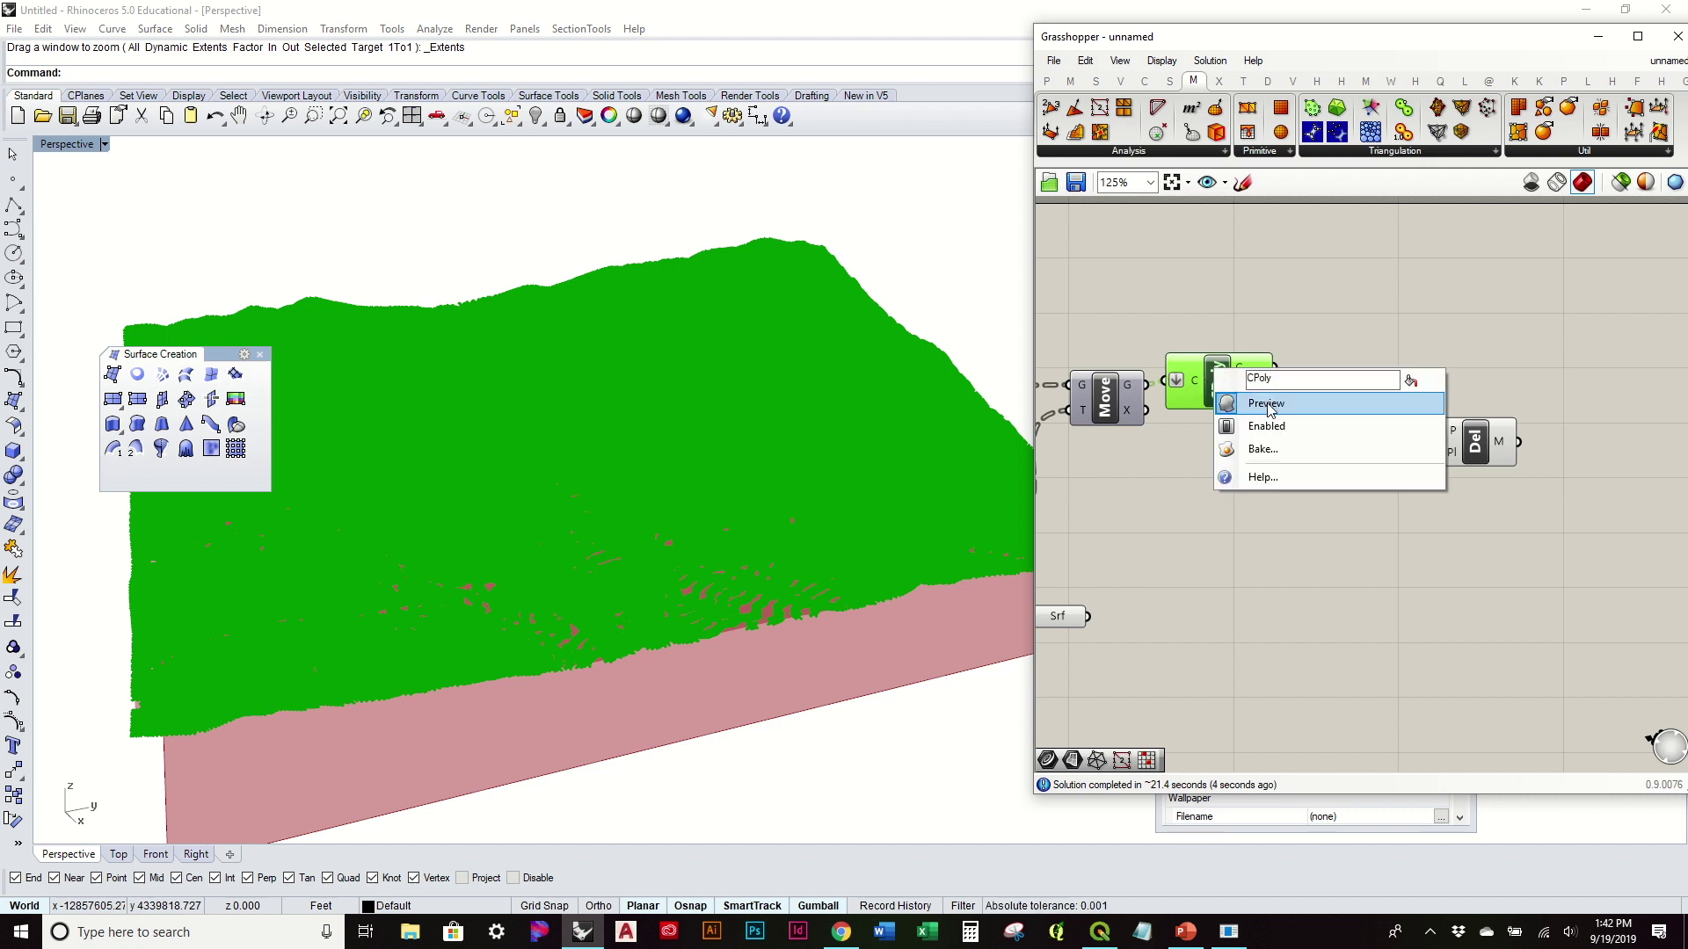
click(1266, 404)
right_drag(747, 445, 723, 362)
scroll(750, 442, up, 3)
scroll(731, 309, up, 4)
scroll(730, 309, down, 4)
scroll(610, 579, up, 6)
scroll(677, 426, down, 5)
right_drag(678, 425, 820, 332)
right_drag(828, 594, 756, 598)
Place the Delaunay Mesh component closer to Control Polygon, then bake its mesh to Layer 01 and hide its preview.
drag(1465, 452, 1387, 416)
right_click(1391, 408)
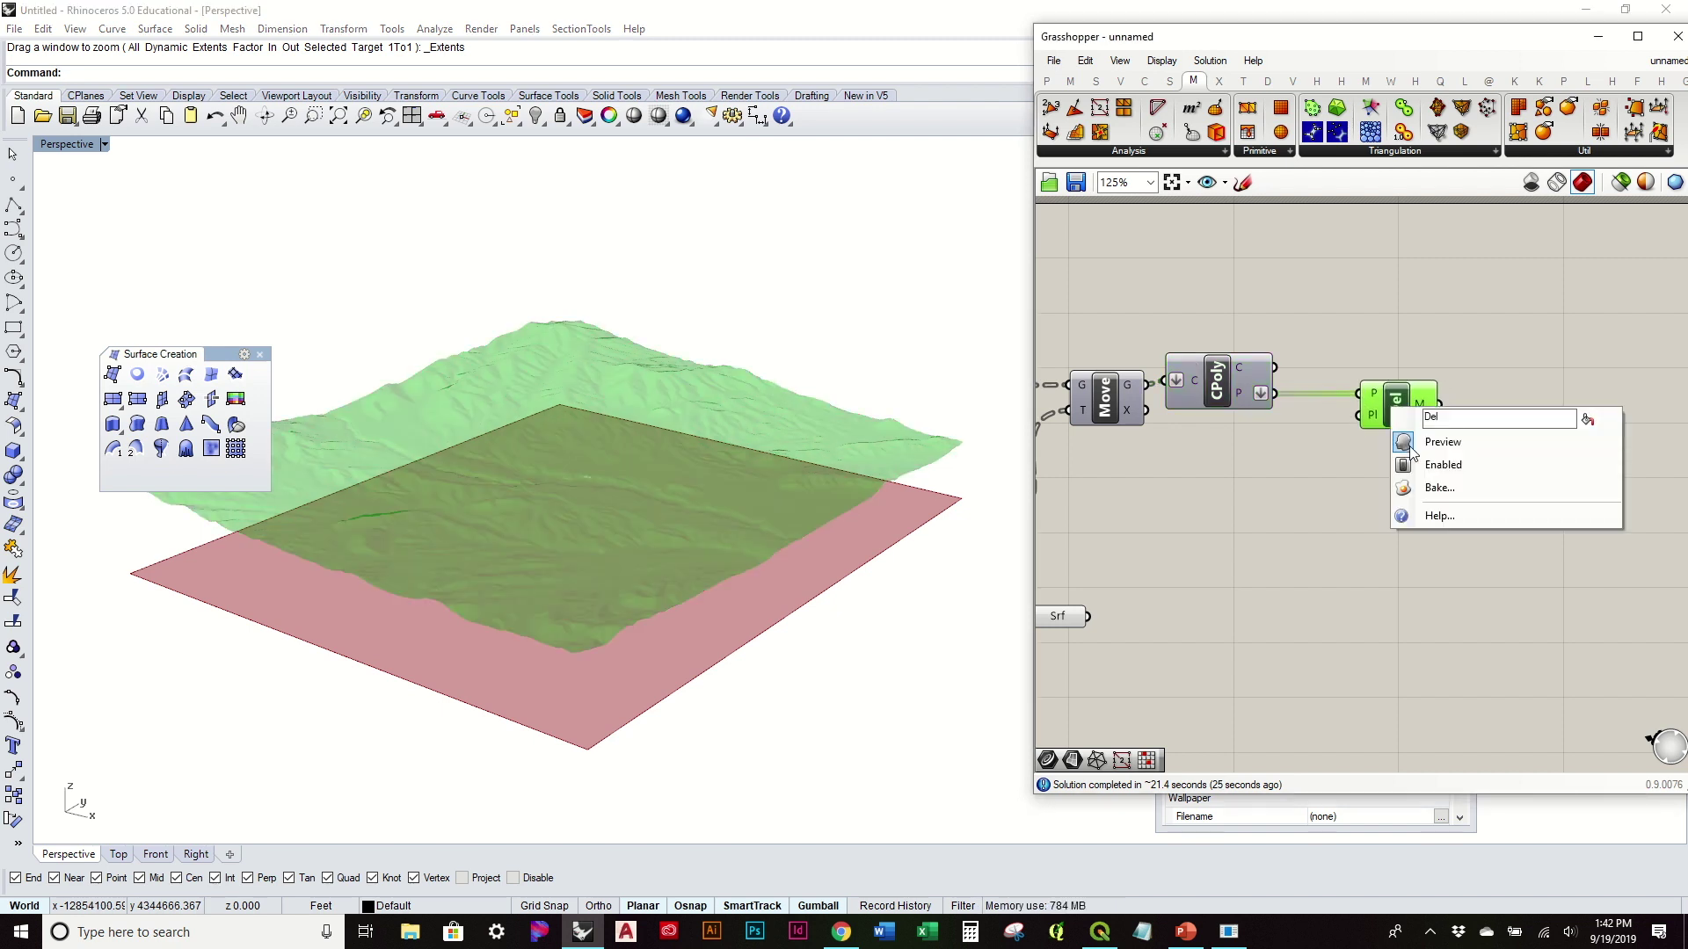
click(1433, 488)
click(1415, 371)
click(1446, 654)
click(1413, 577)
right_click(1422, 422)
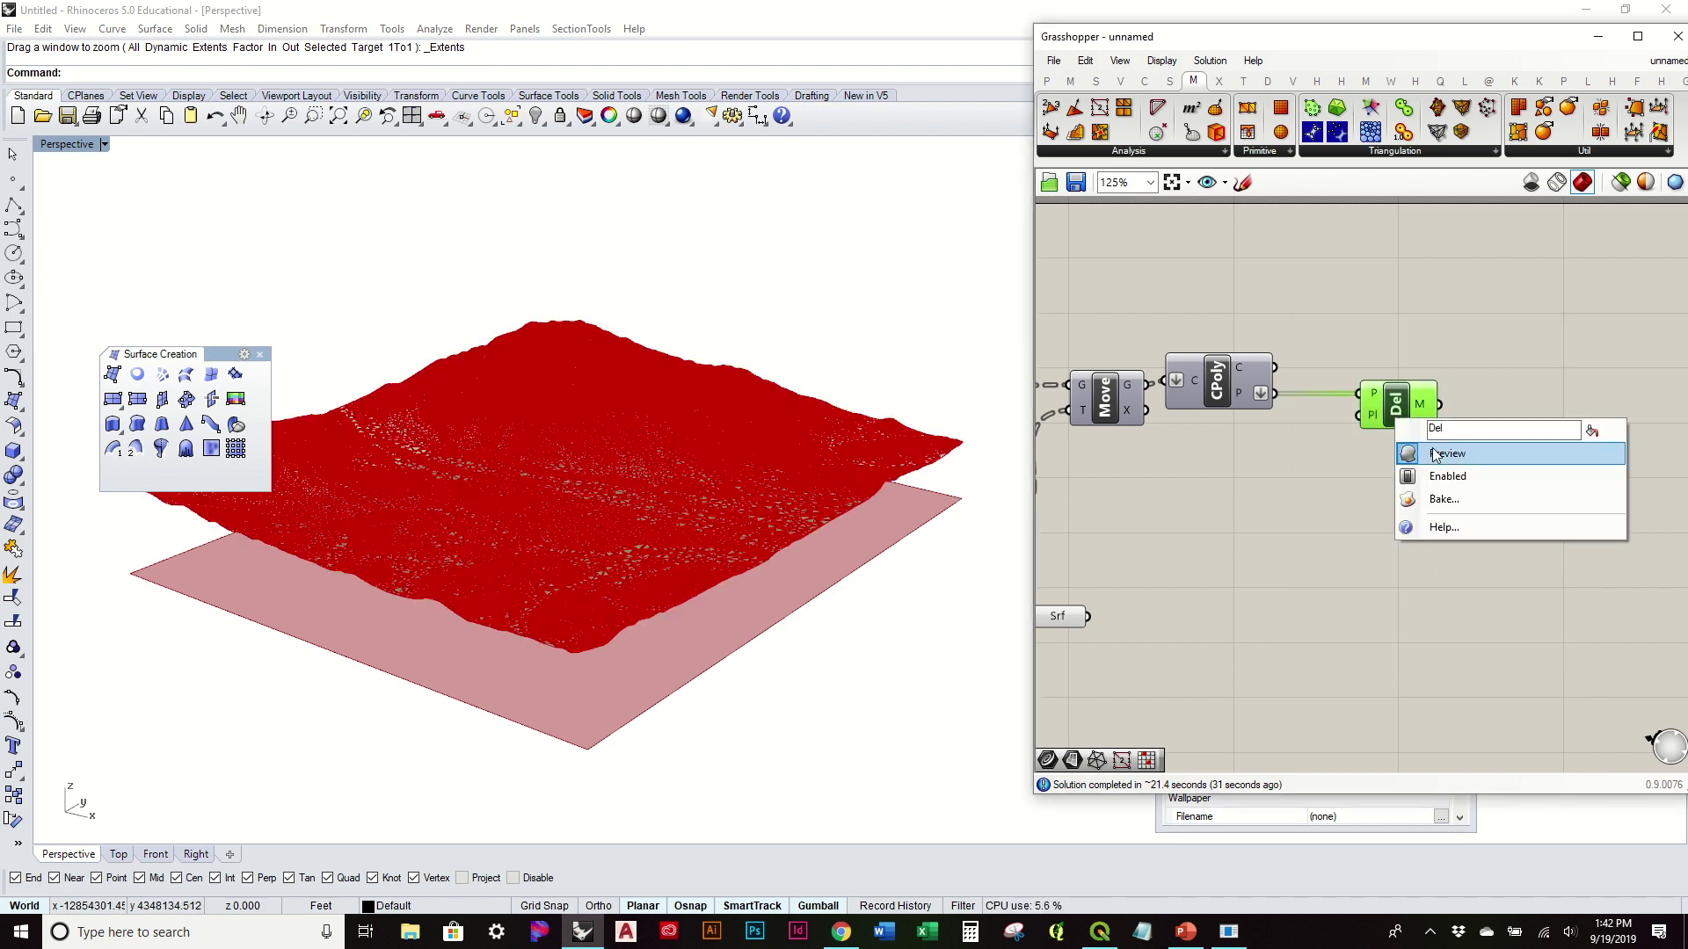
Set the Perspective viewport to Rendered display mode and view the baked terrain at an oblique angle.
right_drag(498, 433, 129, 160)
click(88, 146)
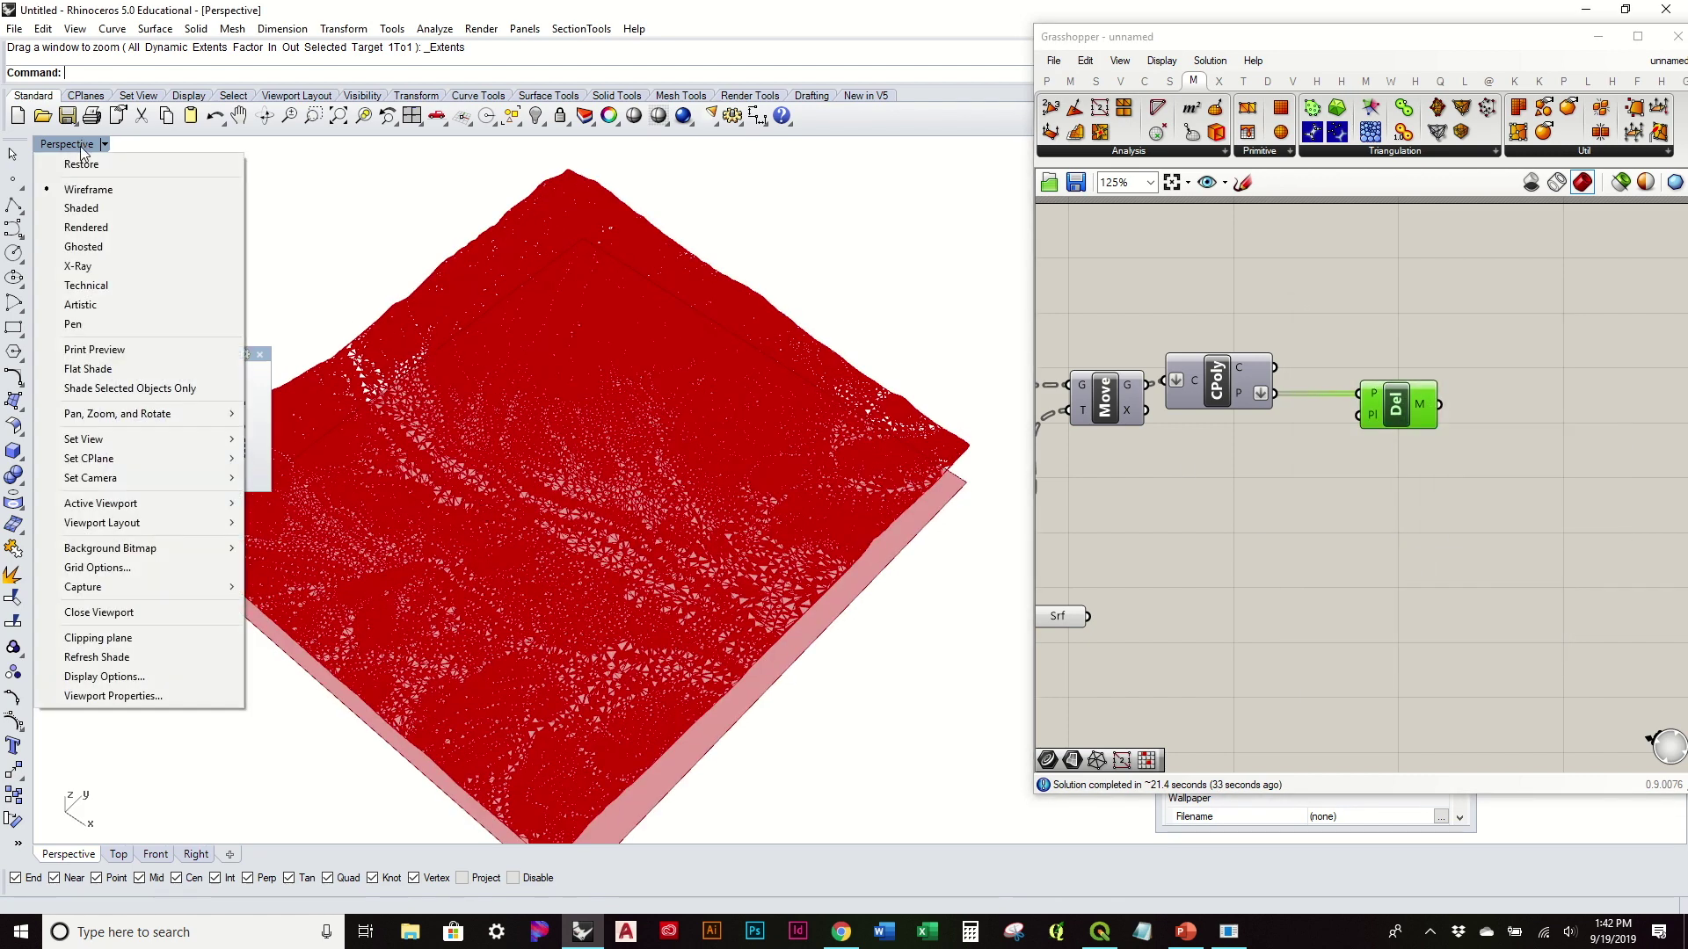
click(105, 227)
right_drag(653, 643, 914, 594)
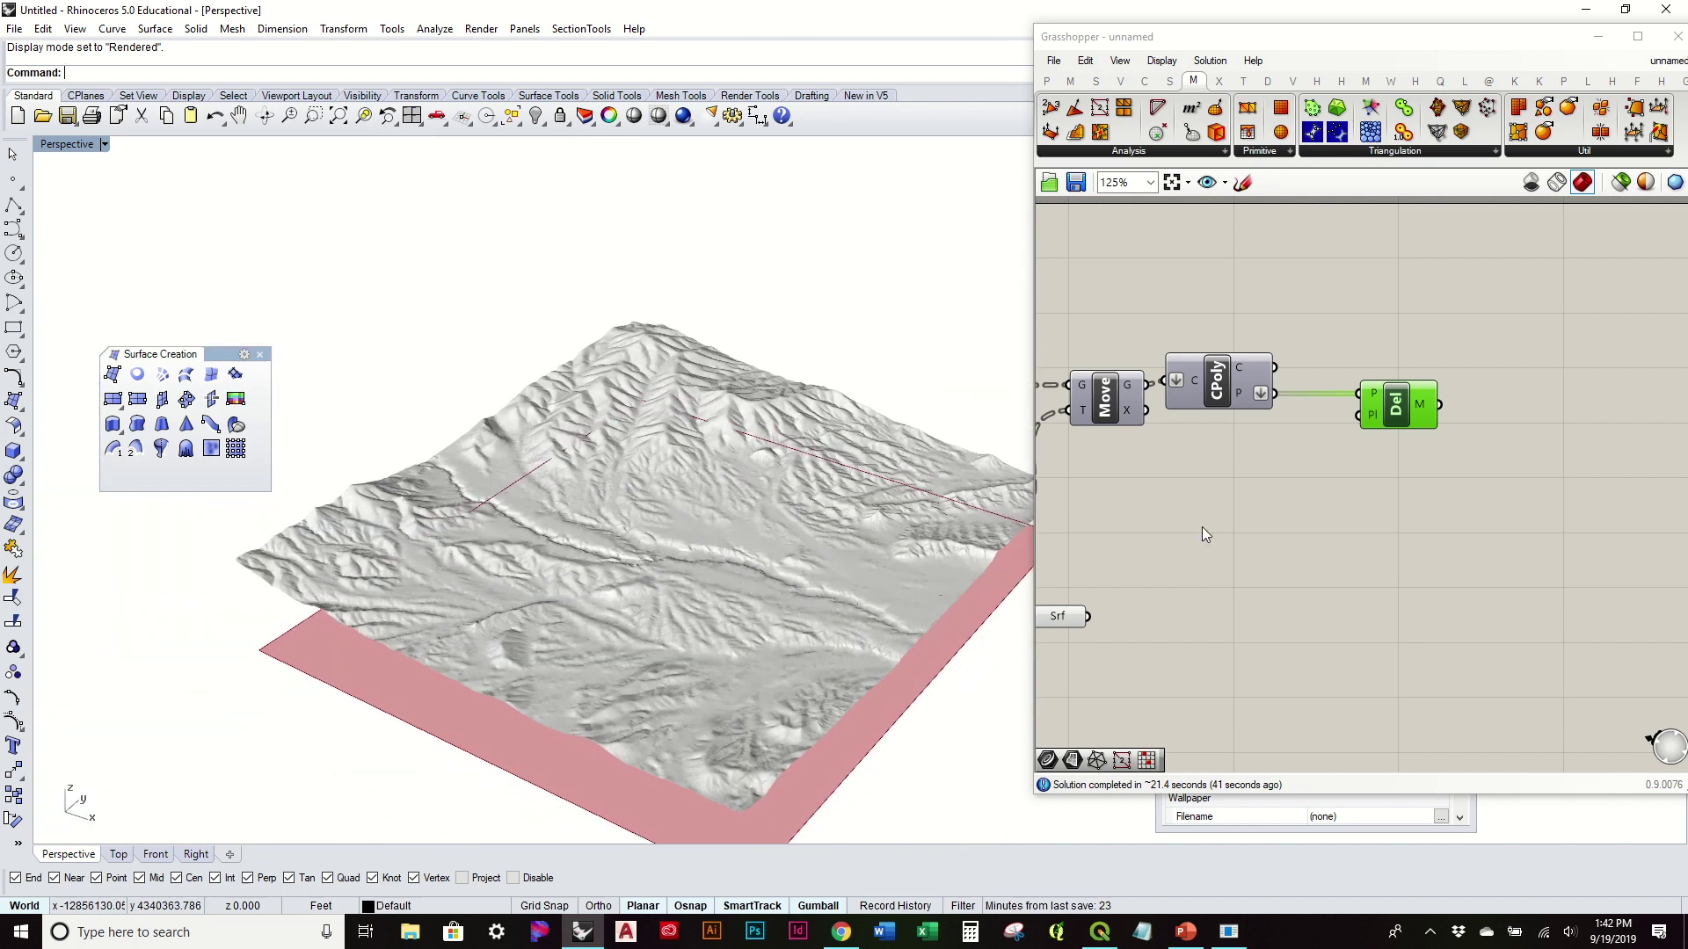
Bake the Surface parameter's base surface to Layer 02 and hide the parameter's preview.
right_drag(1201, 526, 1416, 412)
click(1264, 509)
right_click(1265, 508)
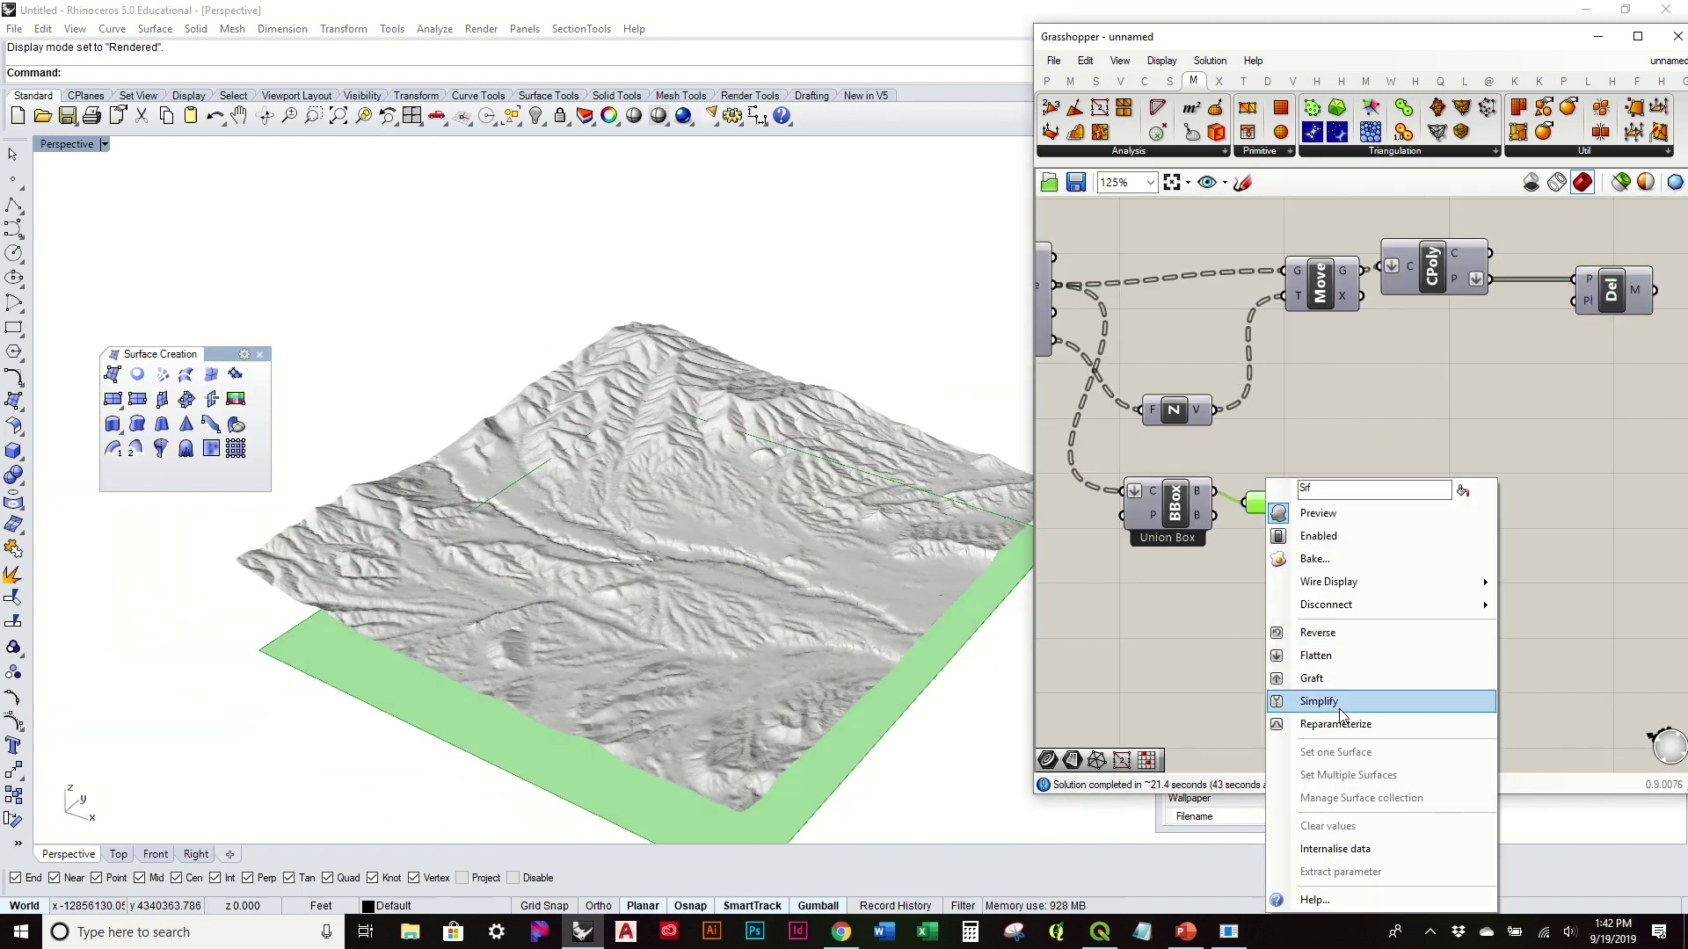
click(1342, 557)
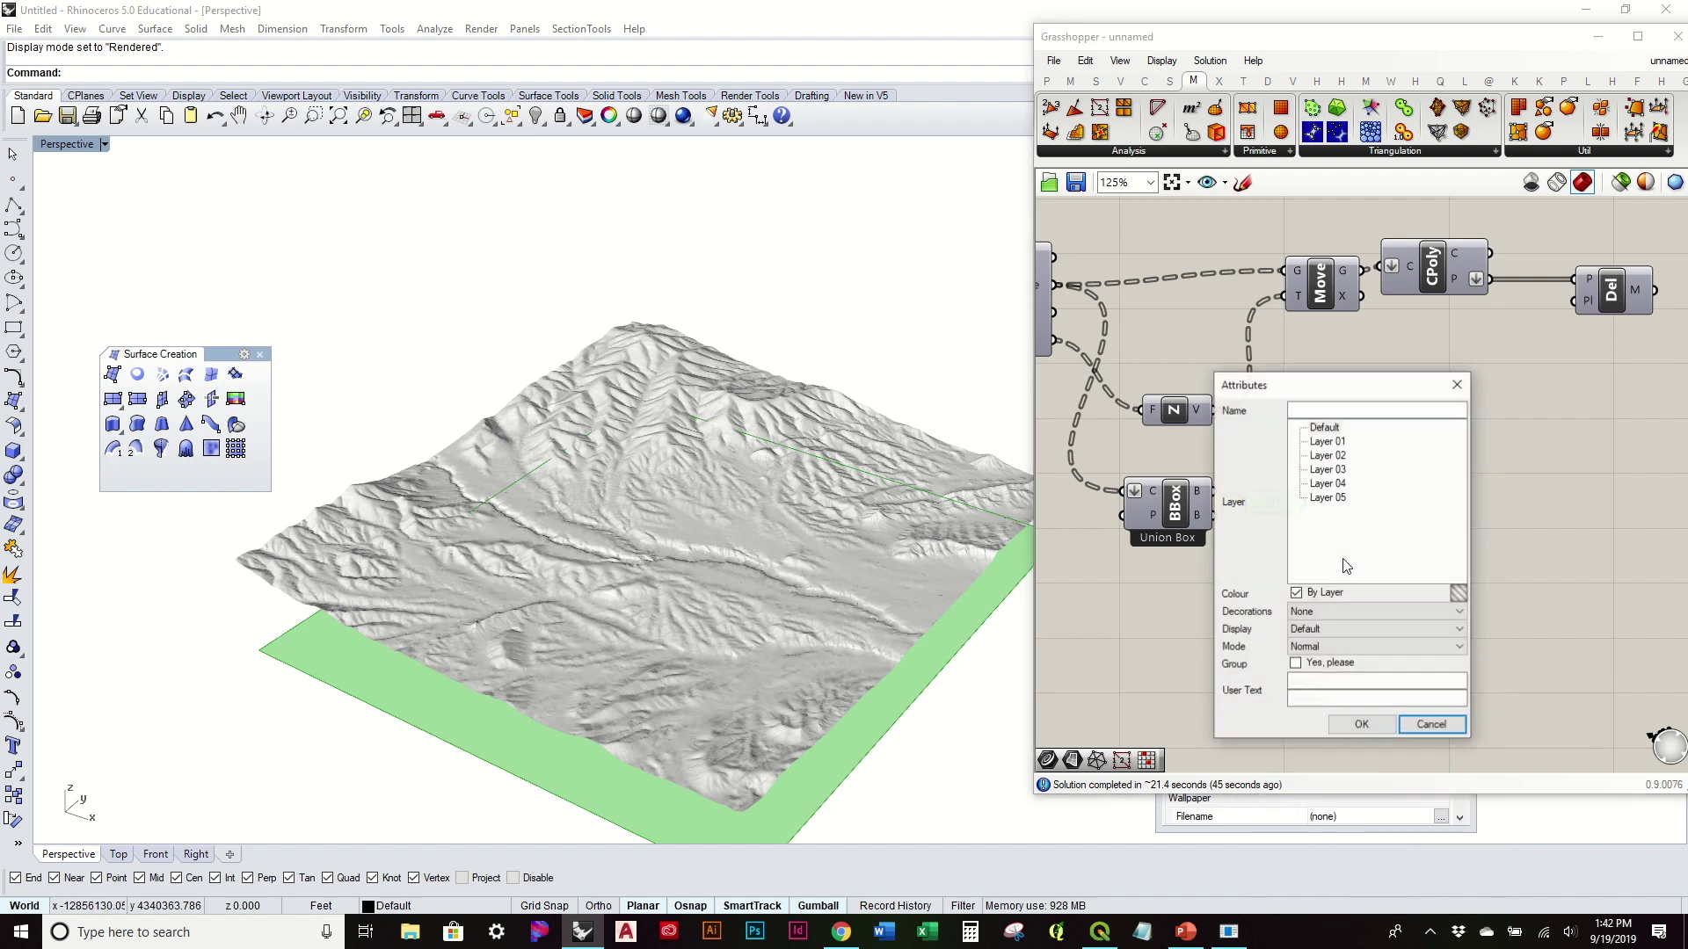
click(1327, 455)
click(1353, 721)
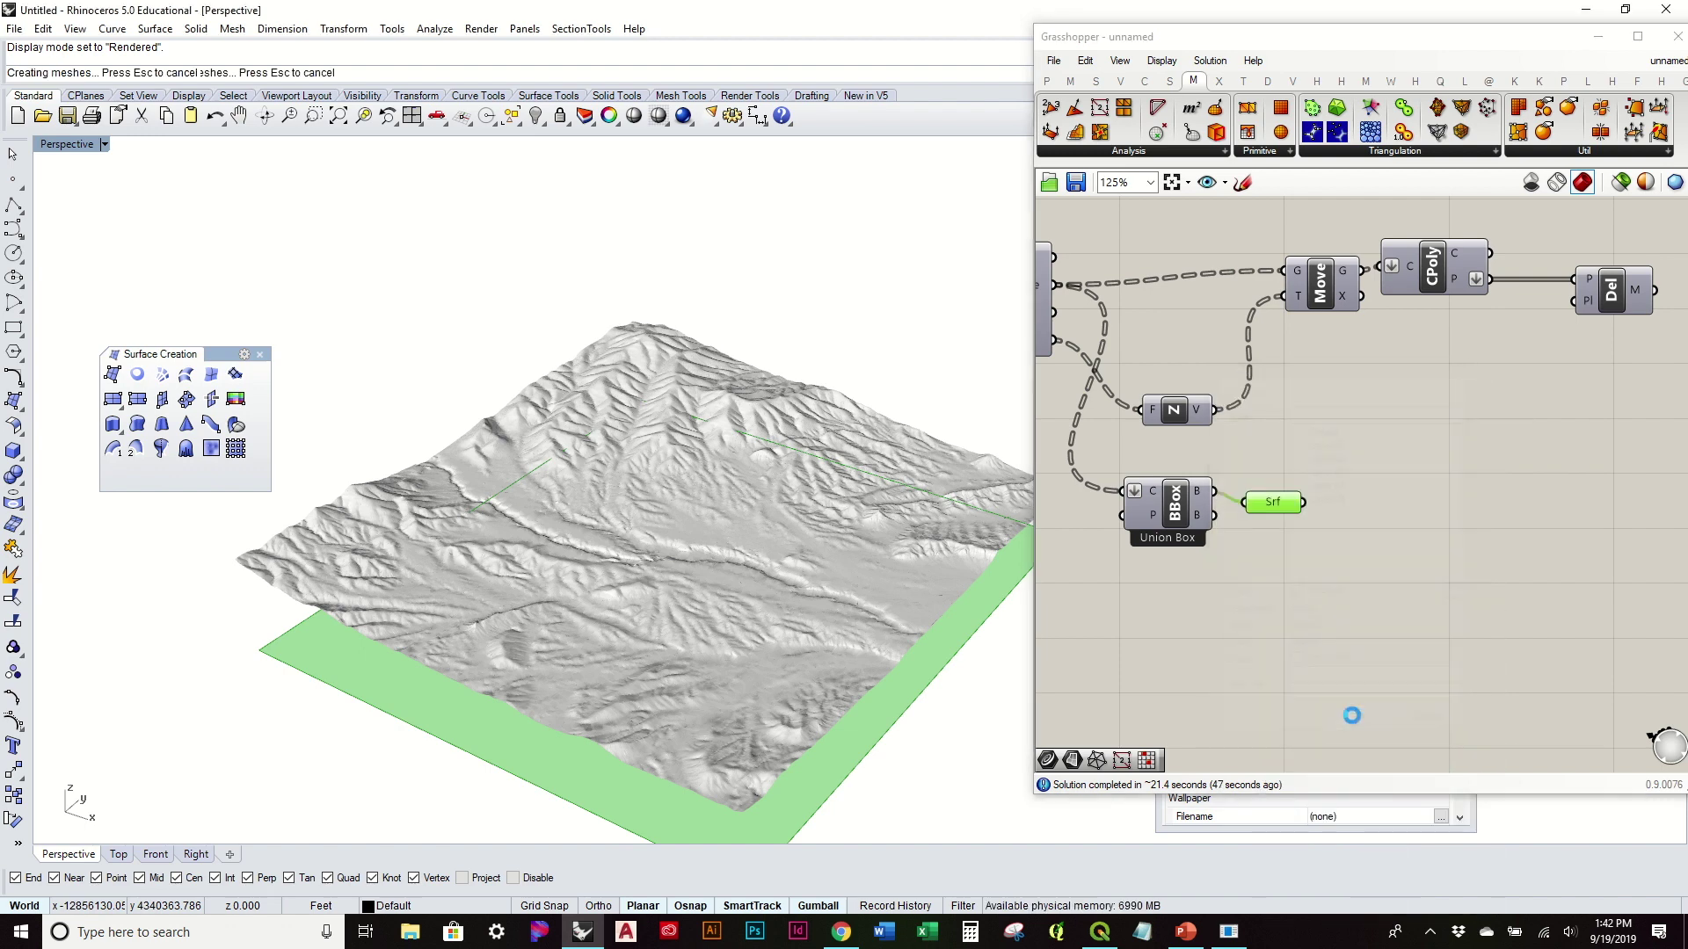
right_click(1277, 503)
click(1331, 512)
Minimize the Grasshopper window and examine the rendered terrain with its base surface.
mouse_move(676, 606)
right_down()
mouse_move(682, 629)
mouse_move(682, 589)
right_up()
scroll(678, 583, down, 3)
right_drag(440, 609, 510, 604)
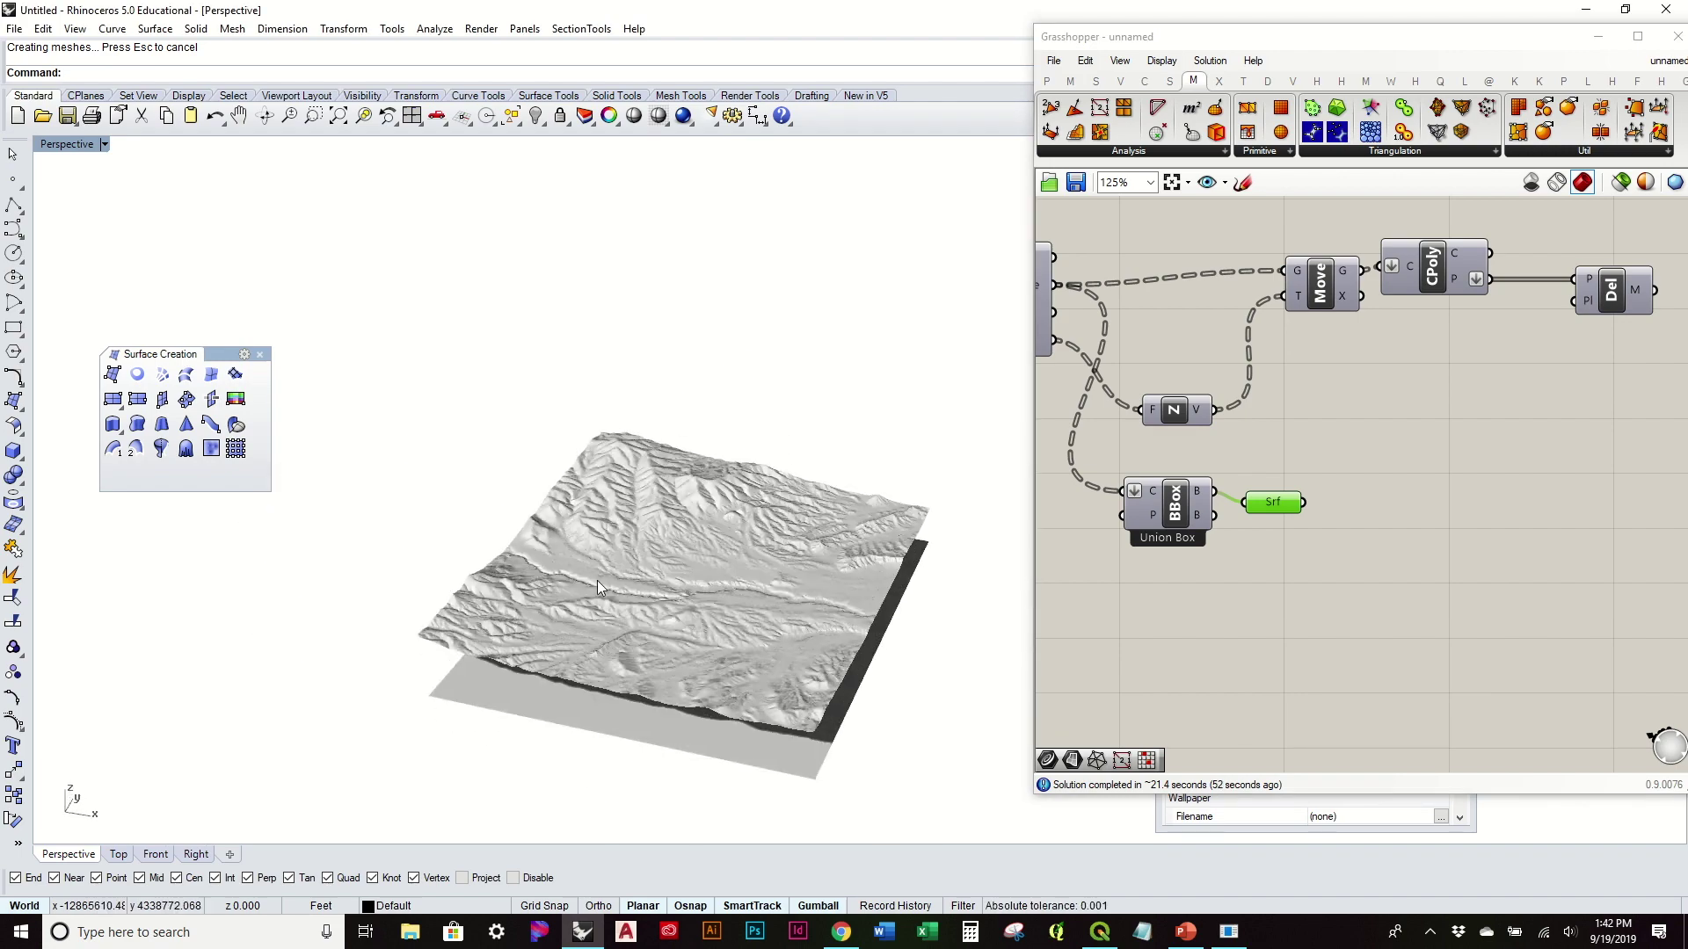
click(1602, 35)
right_drag(959, 466, 984, 320)
scroll(721, 619, up, 5)
right_drag(720, 619, 927, 545)
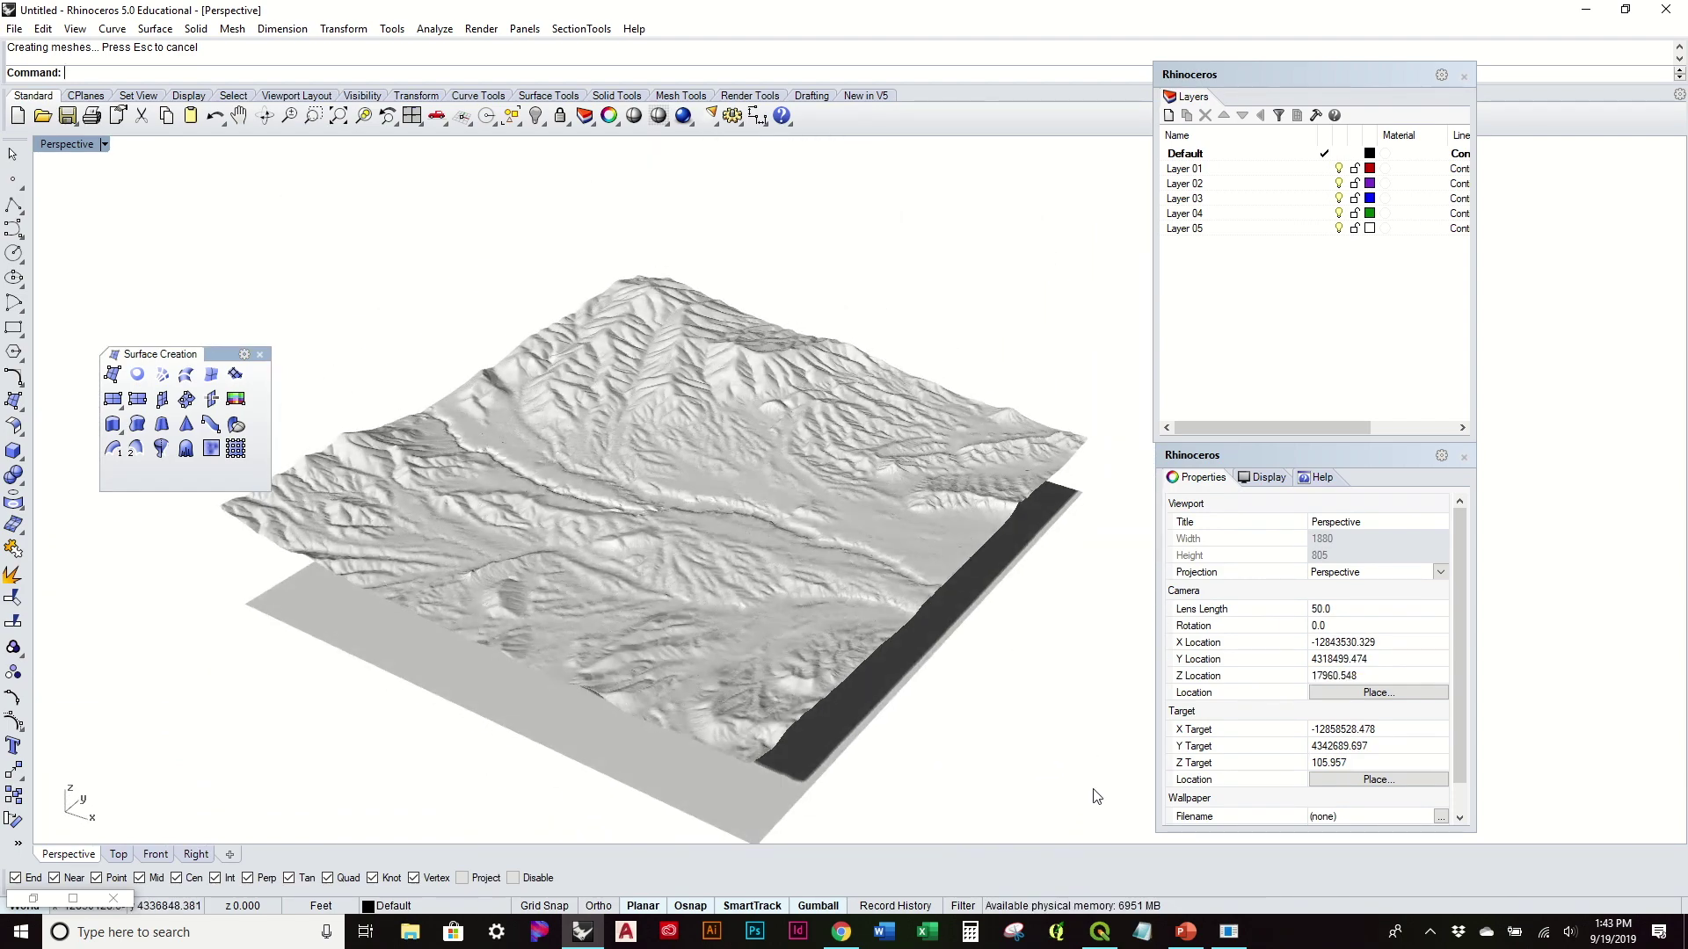
Switch to QGIS, hide the dem contour lines_10ft and Video Satelite Map layers, and inspect the mt_charleston2 image.
click(1099, 932)
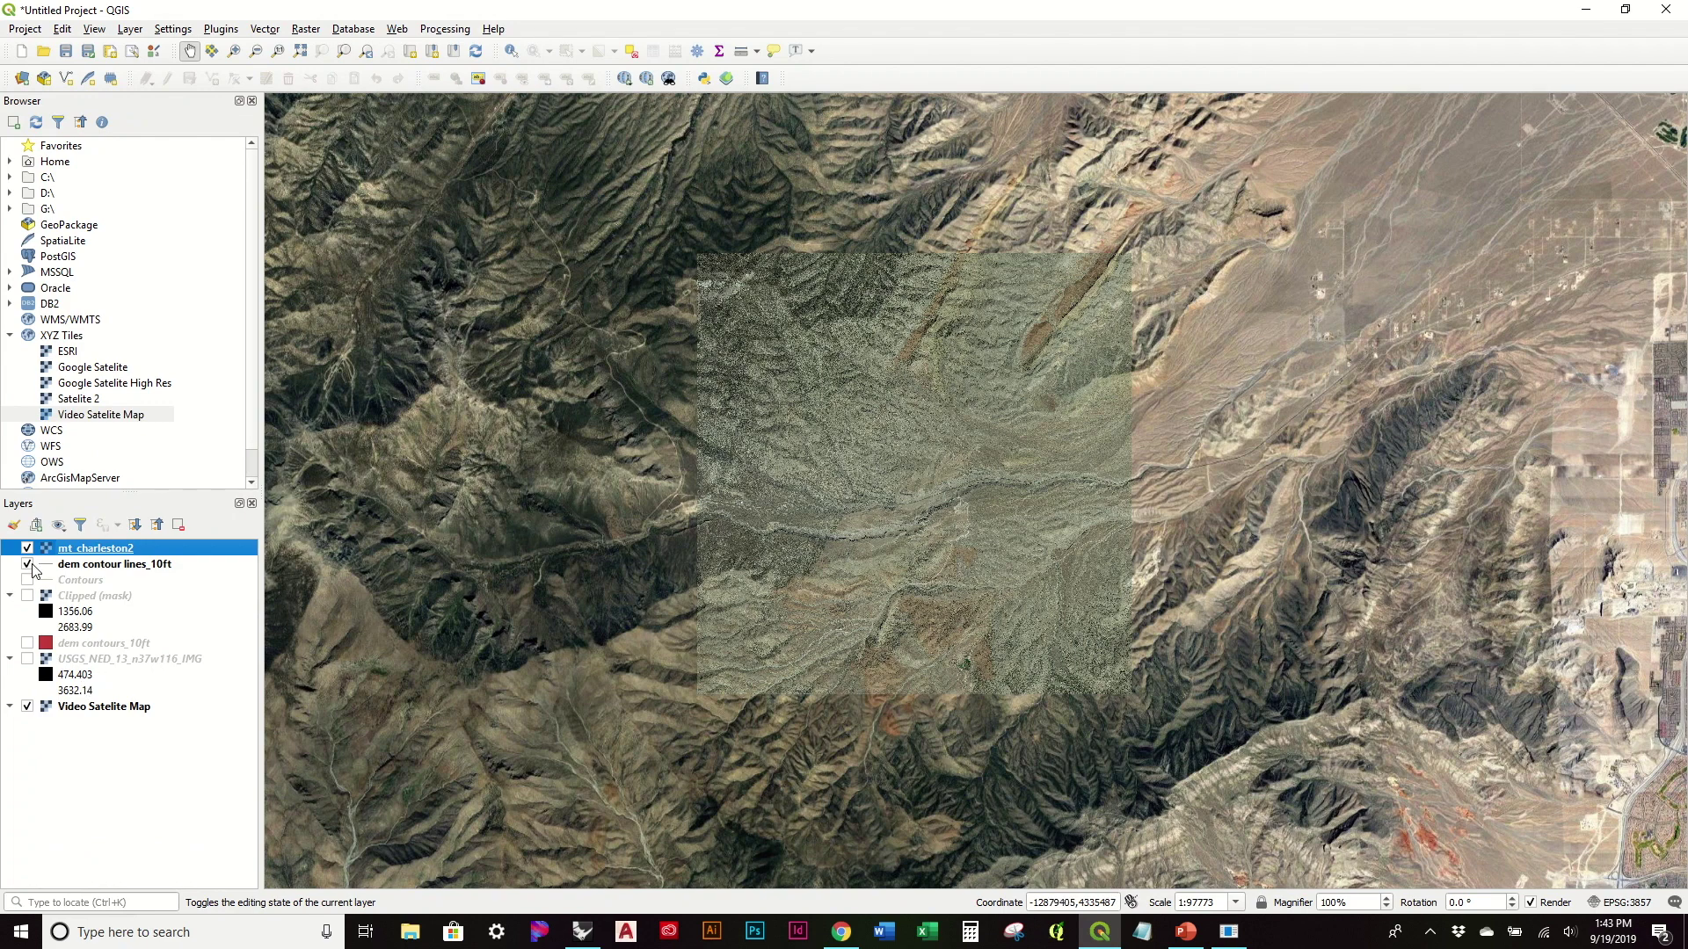
click(27, 565)
click(27, 708)
scroll(909, 540, up, 3)
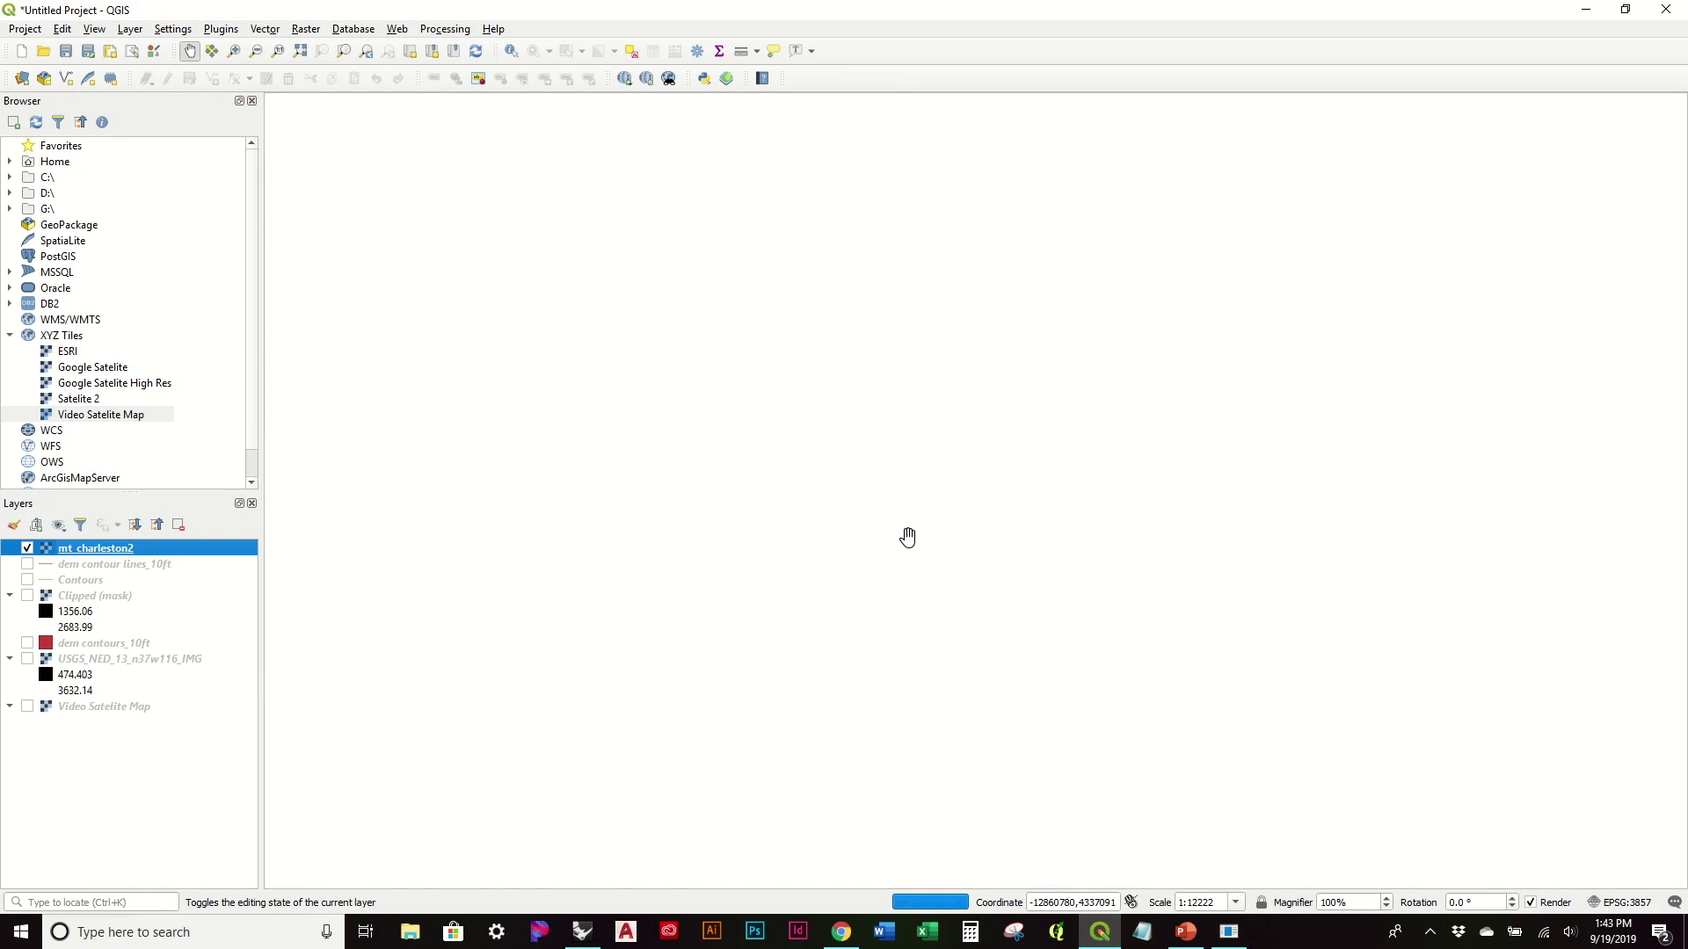
scroll(1047, 372, up, 1)
scroll(1047, 372, up, 2)
scroll(1047, 372, down, 4)
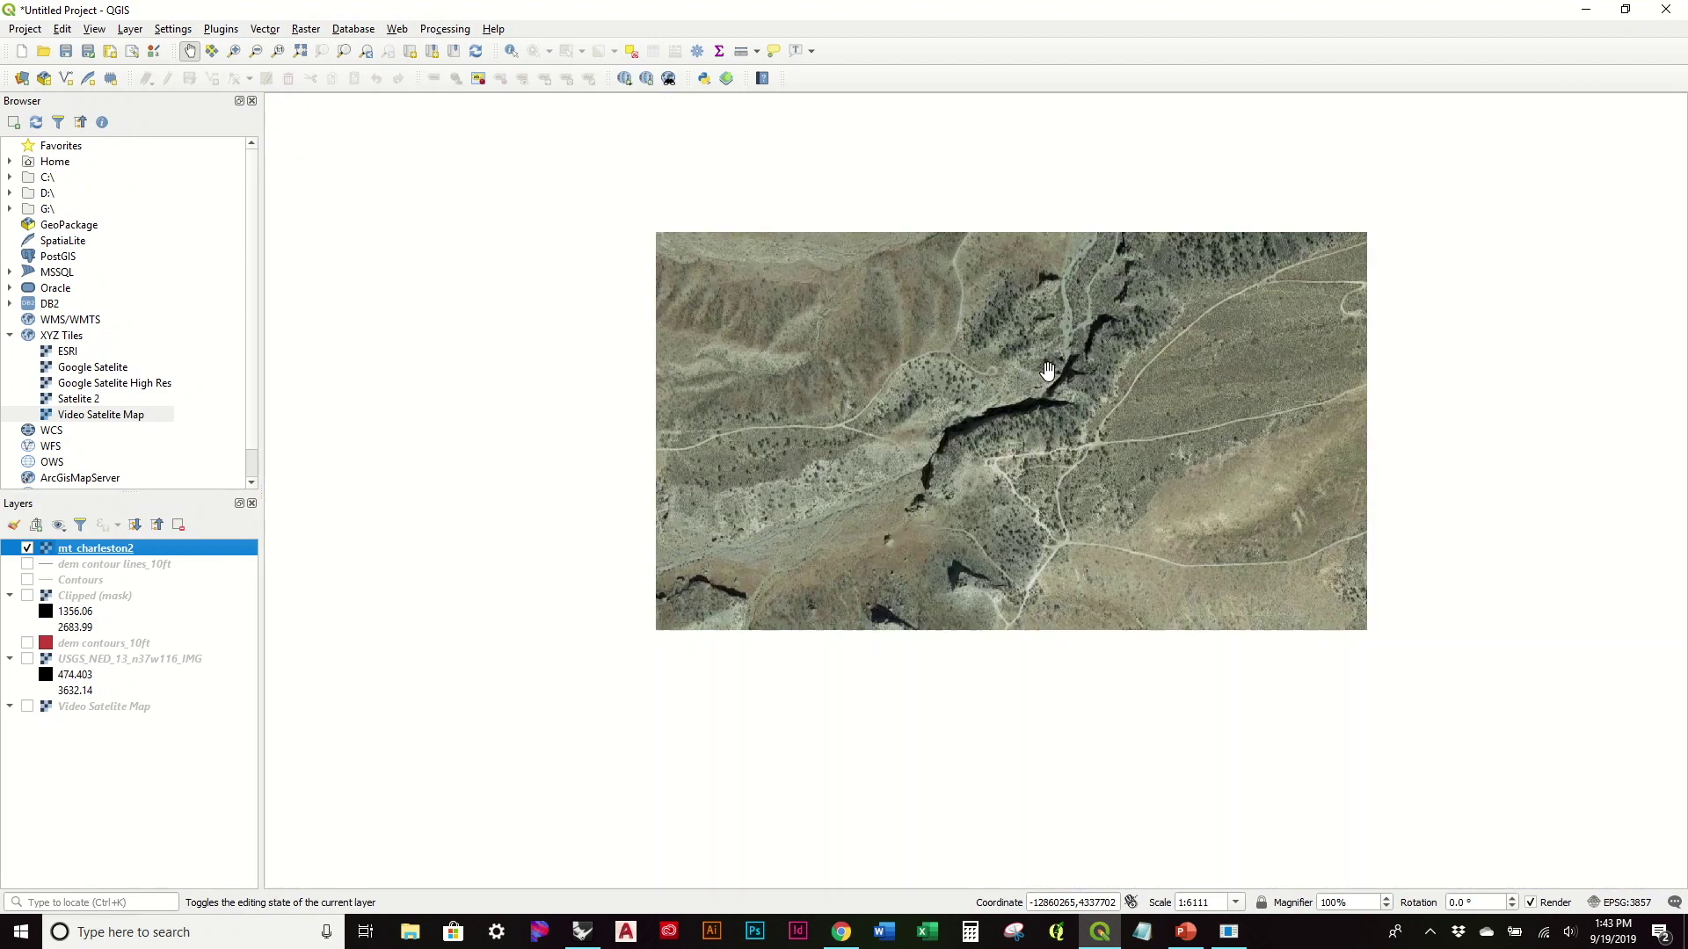
scroll(1047, 372, down, 2)
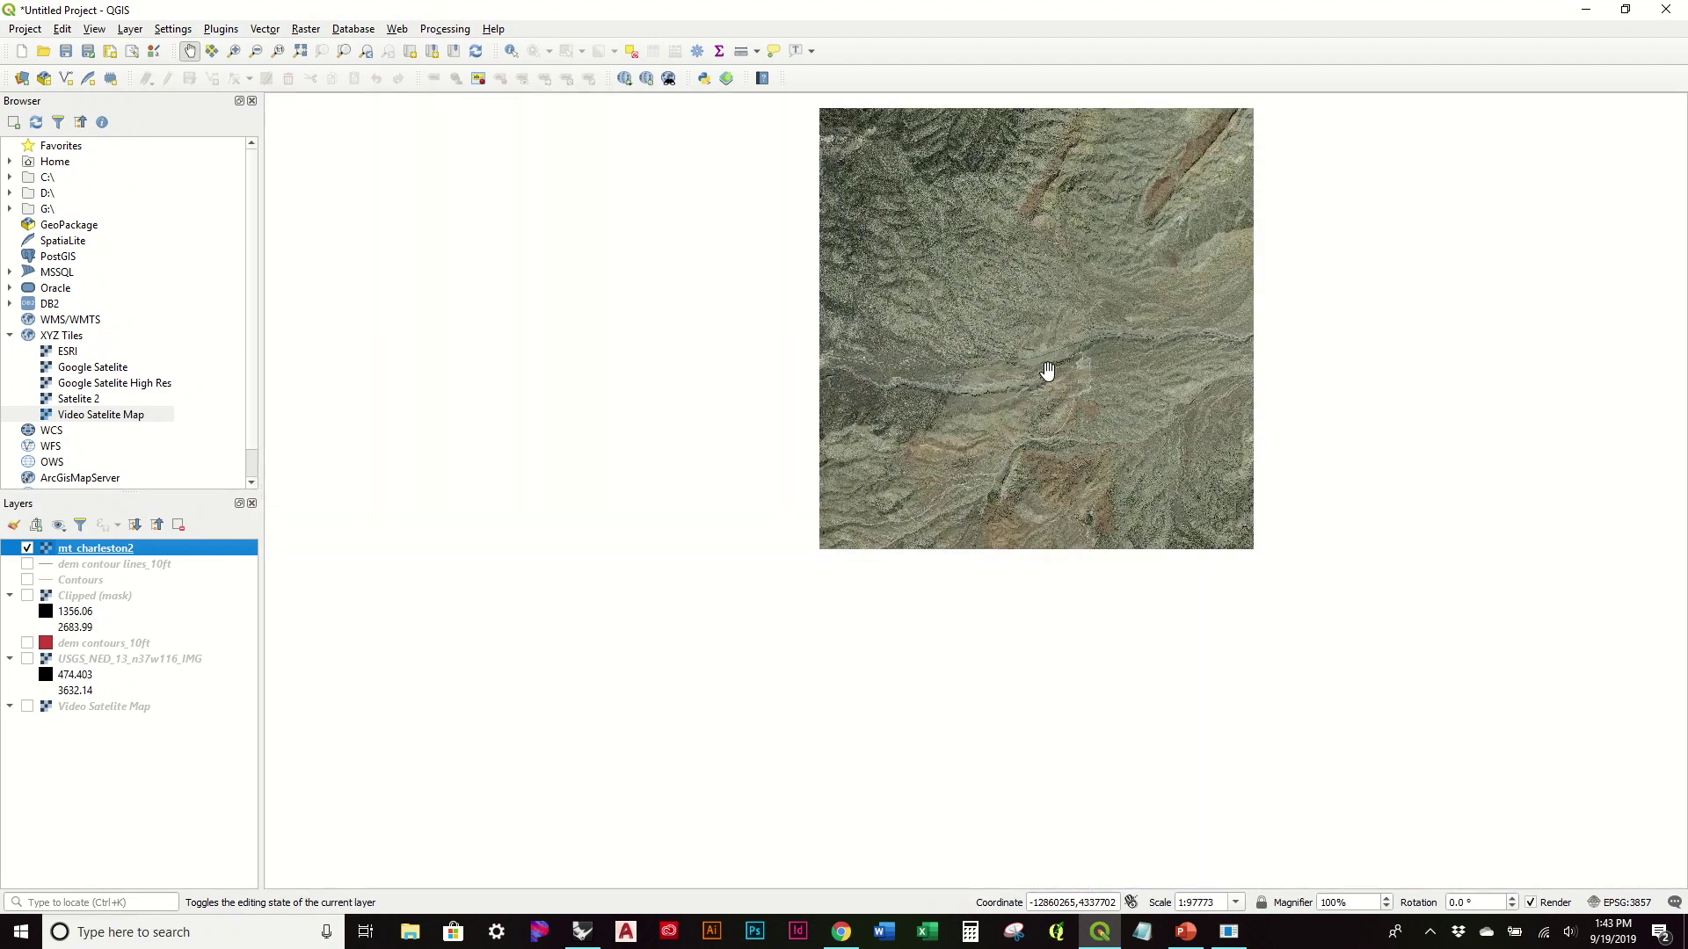
drag(1048, 365, 987, 437)
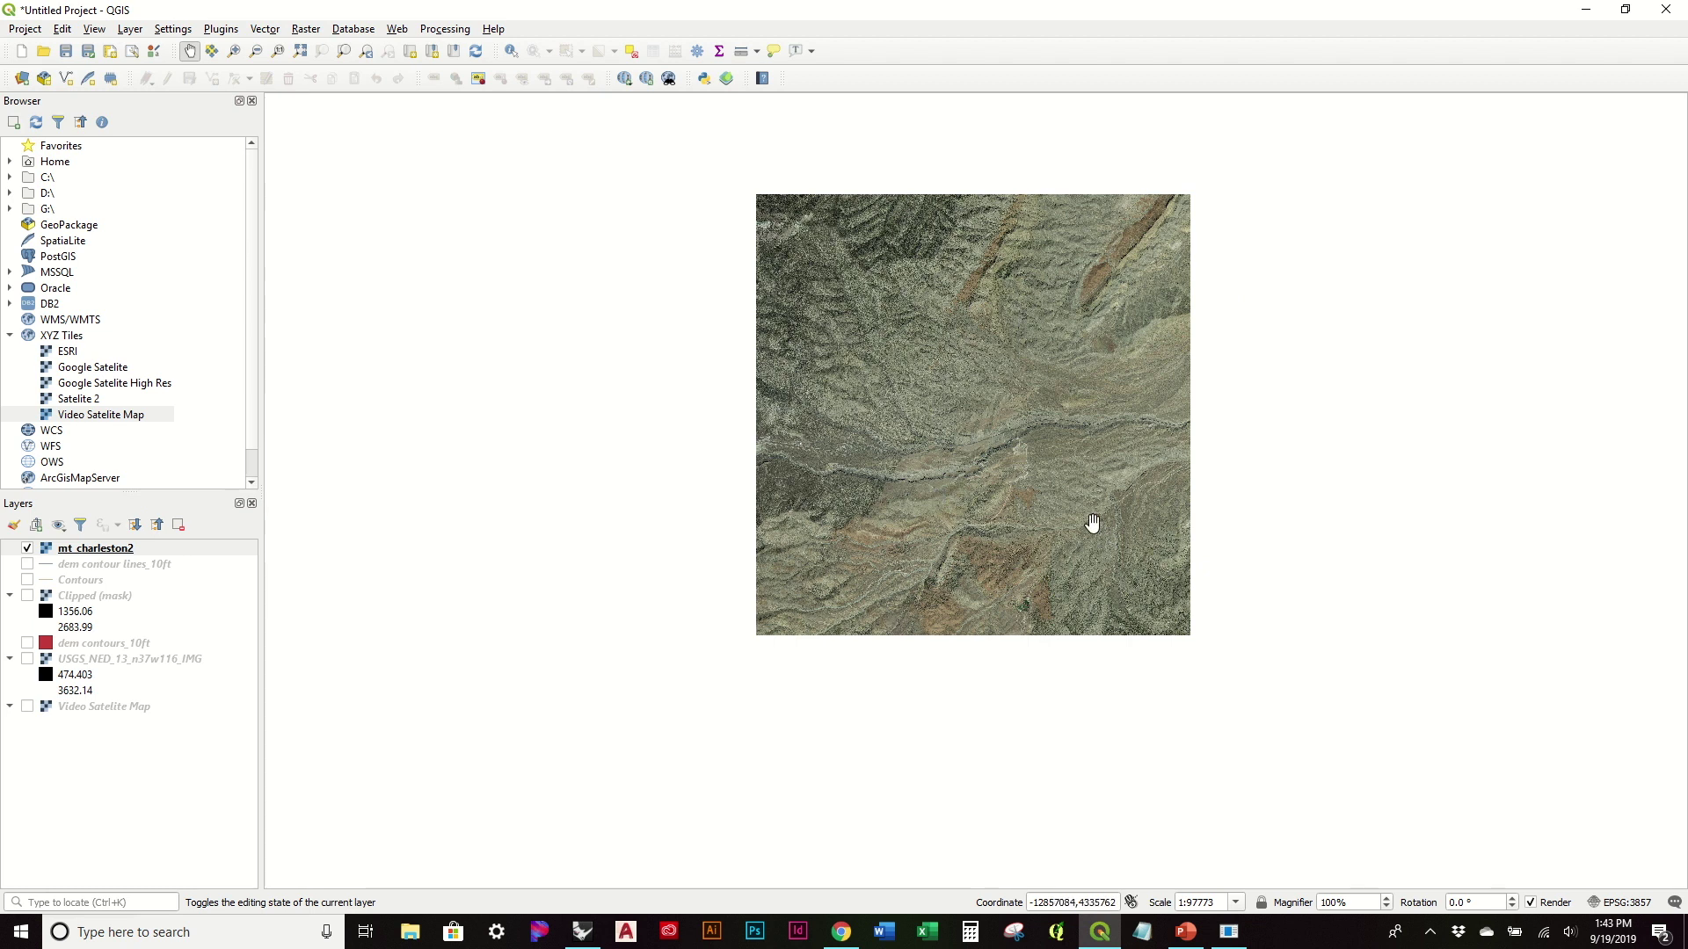
Show the Clipped (mask) layer, hide mt_charleston2, and make Clipped (mask) the active layer.
click(27, 596)
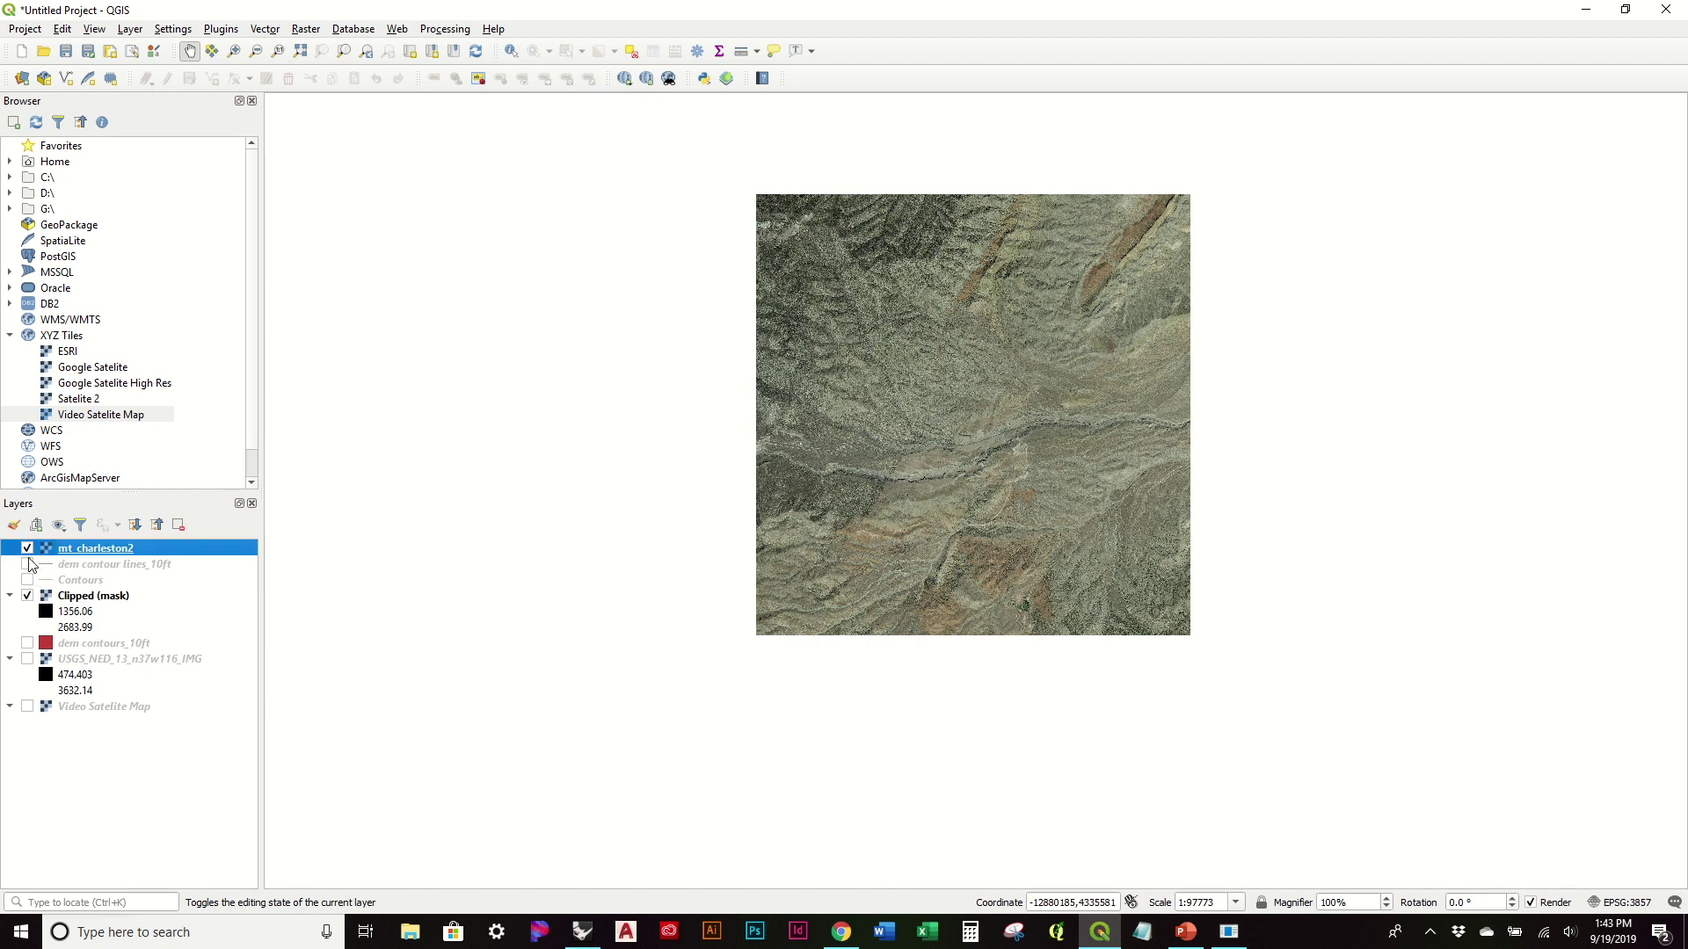
click(27, 549)
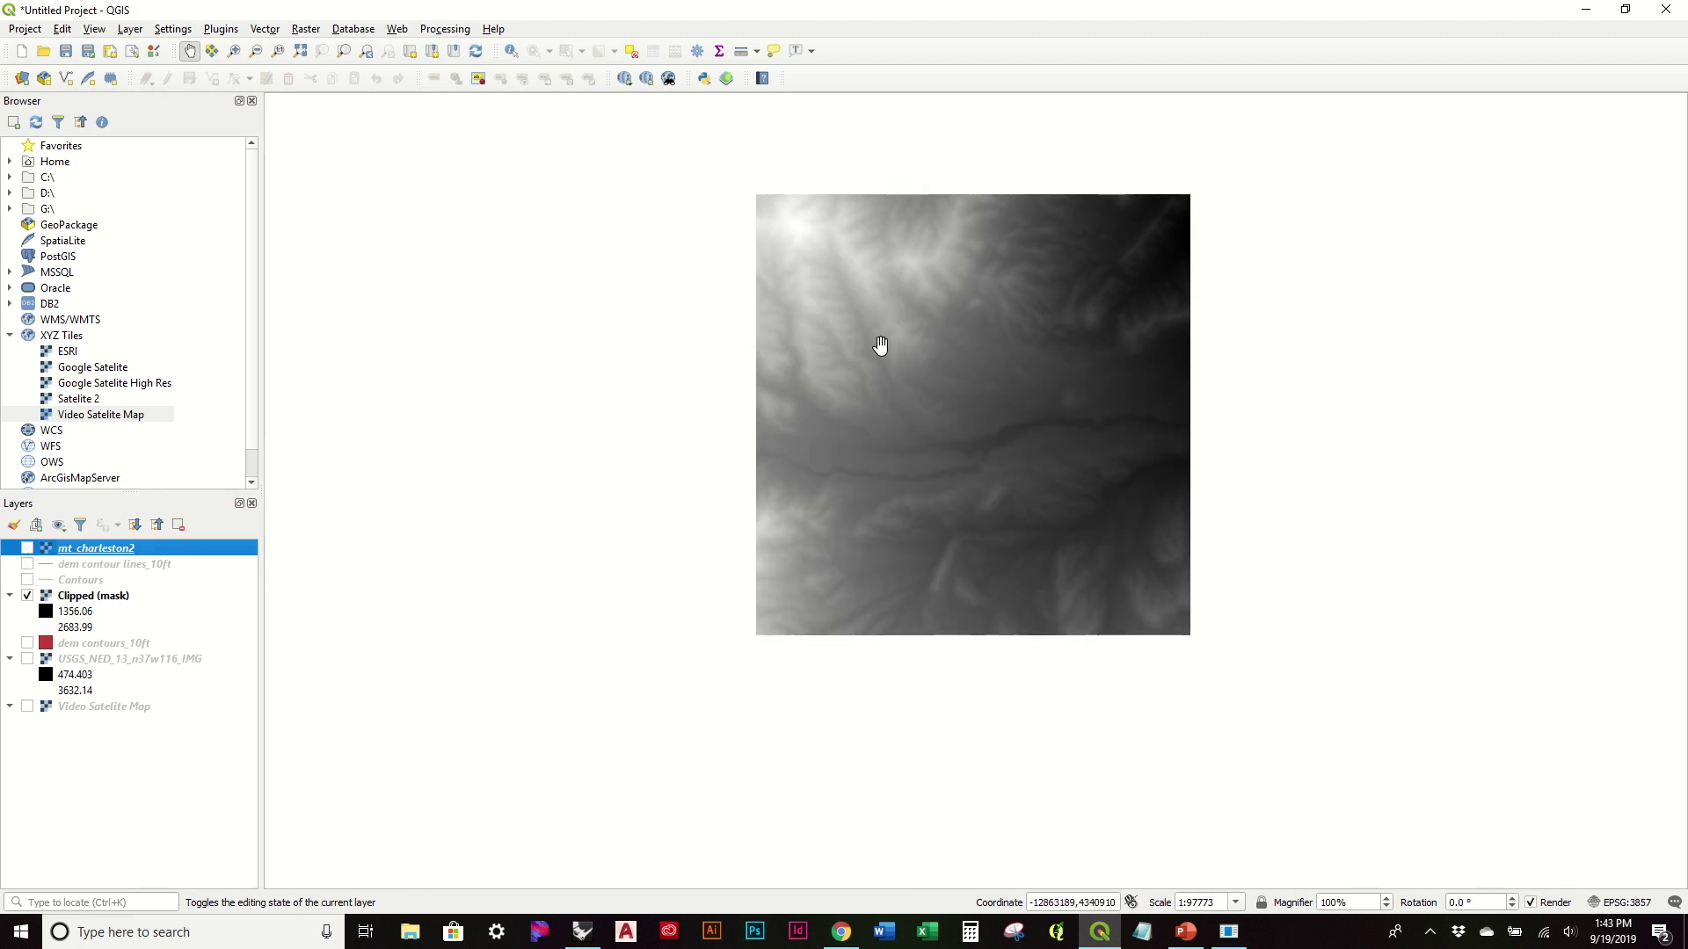
click(82, 598)
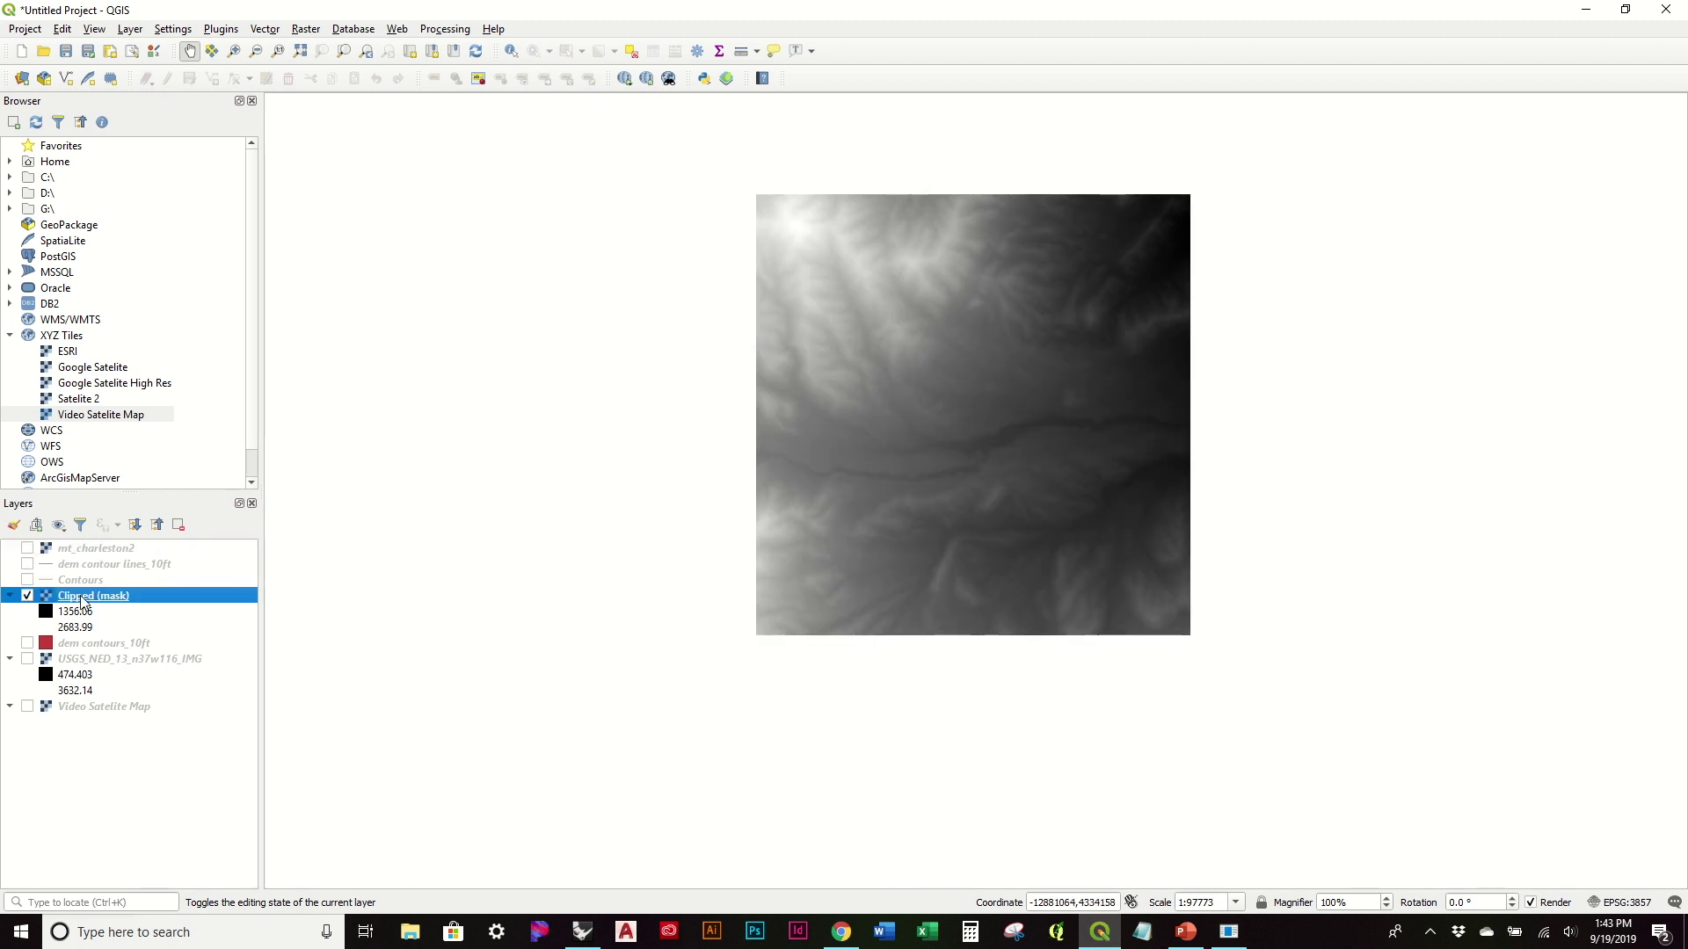
Show the mt_charleston2 layer again, switch to Rhino, and examine the untextured terrain mesh above its base surface.
click(27, 548)
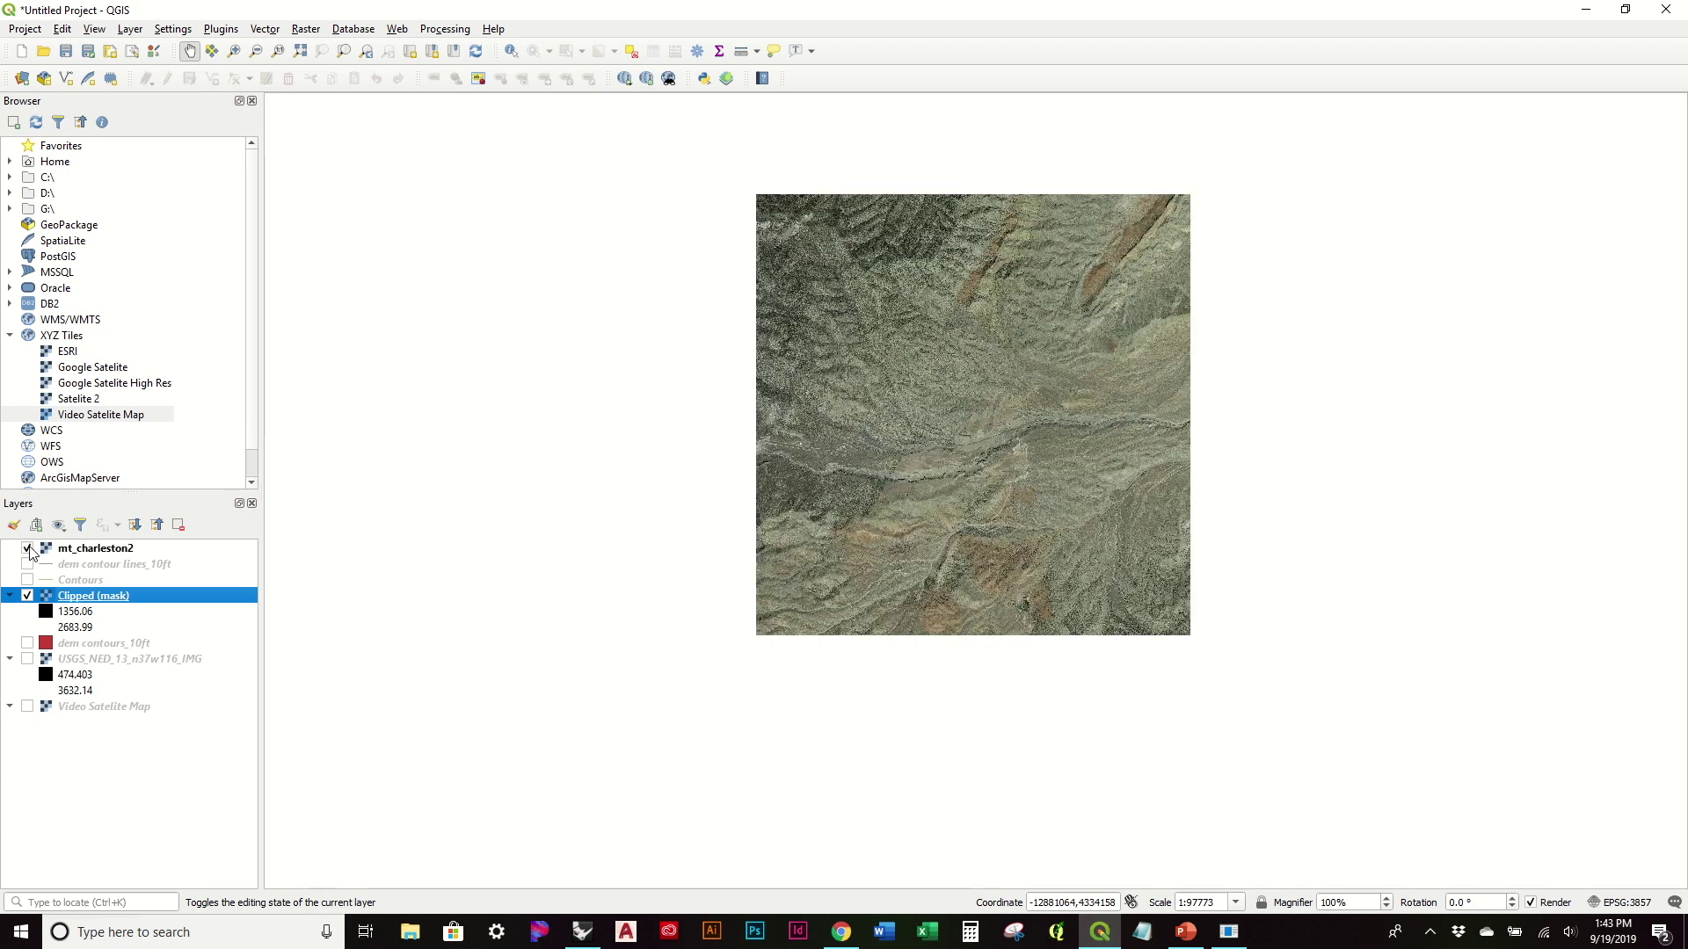
click(600, 930)
right_drag(831, 687, 801, 510)
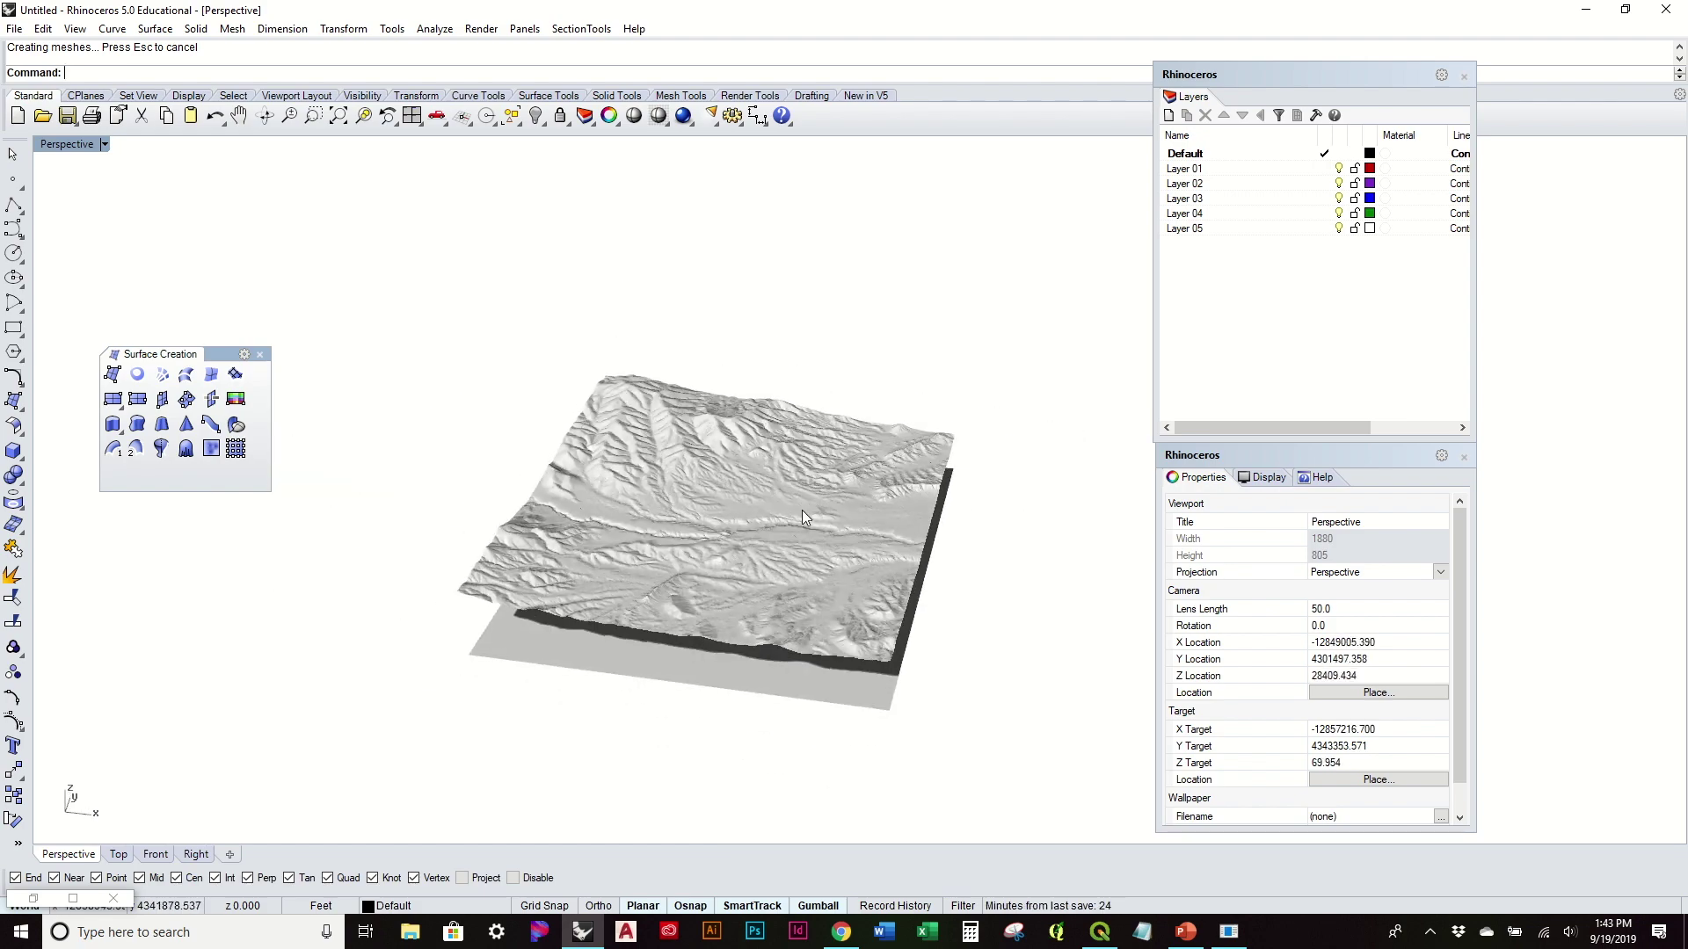
scroll(802, 510, up, 5)
scroll(908, 594, down, 2)
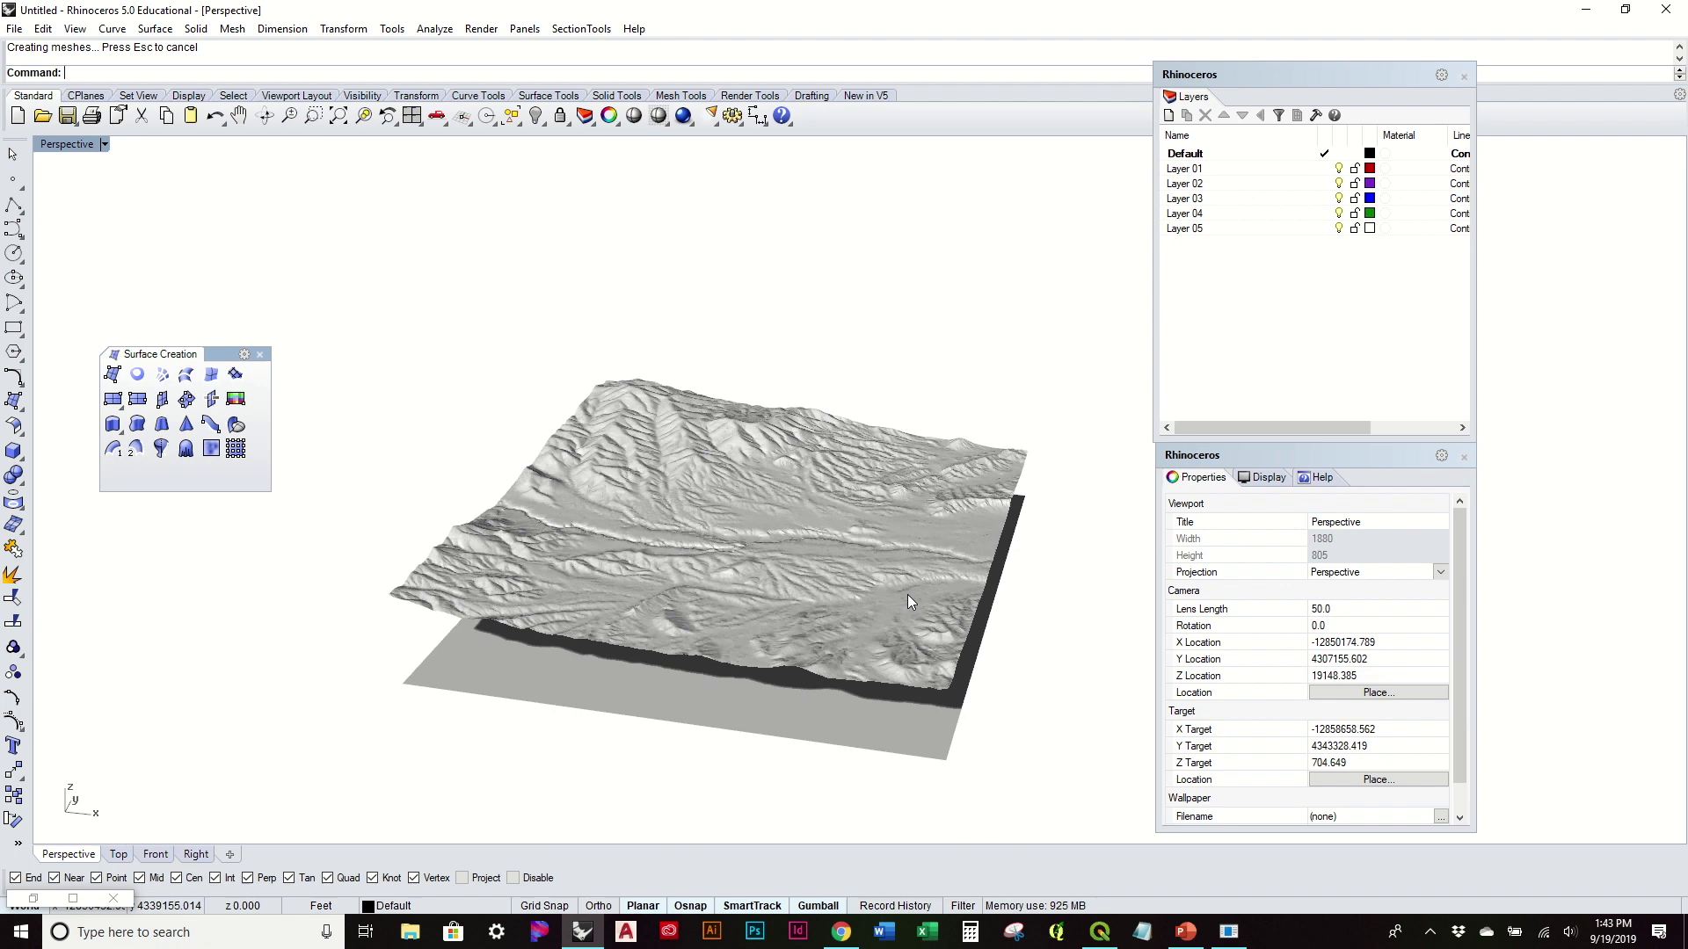
shift+right_drag(840, 573, 790, 513)
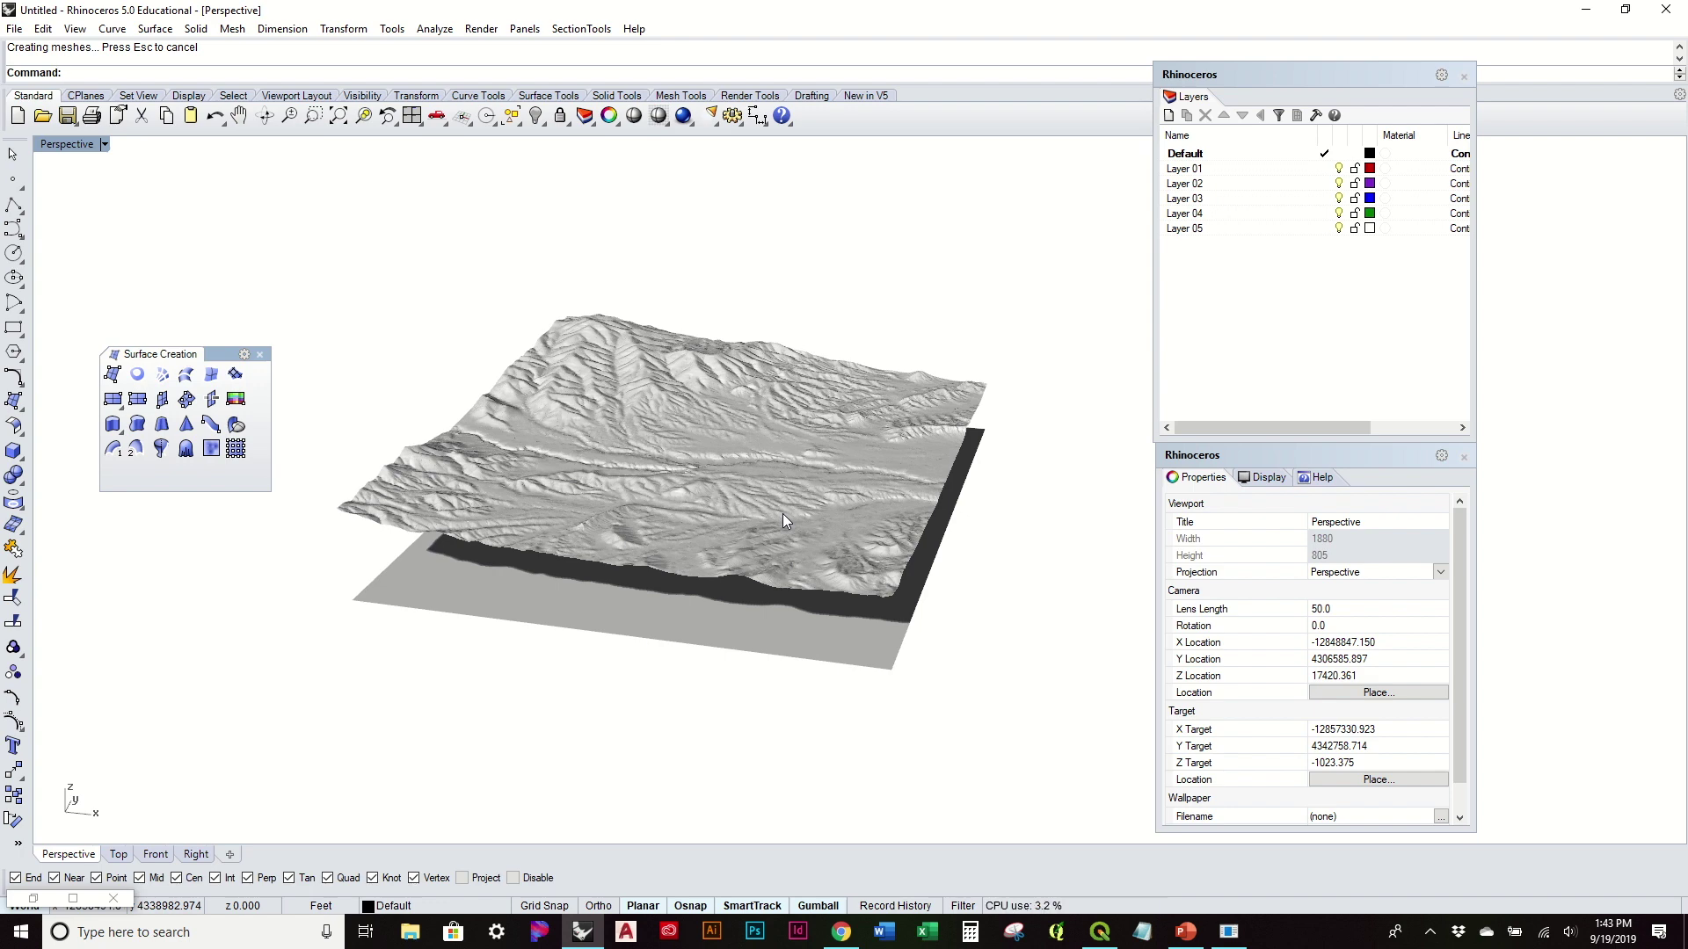
right_drag(783, 513, 831, 436)
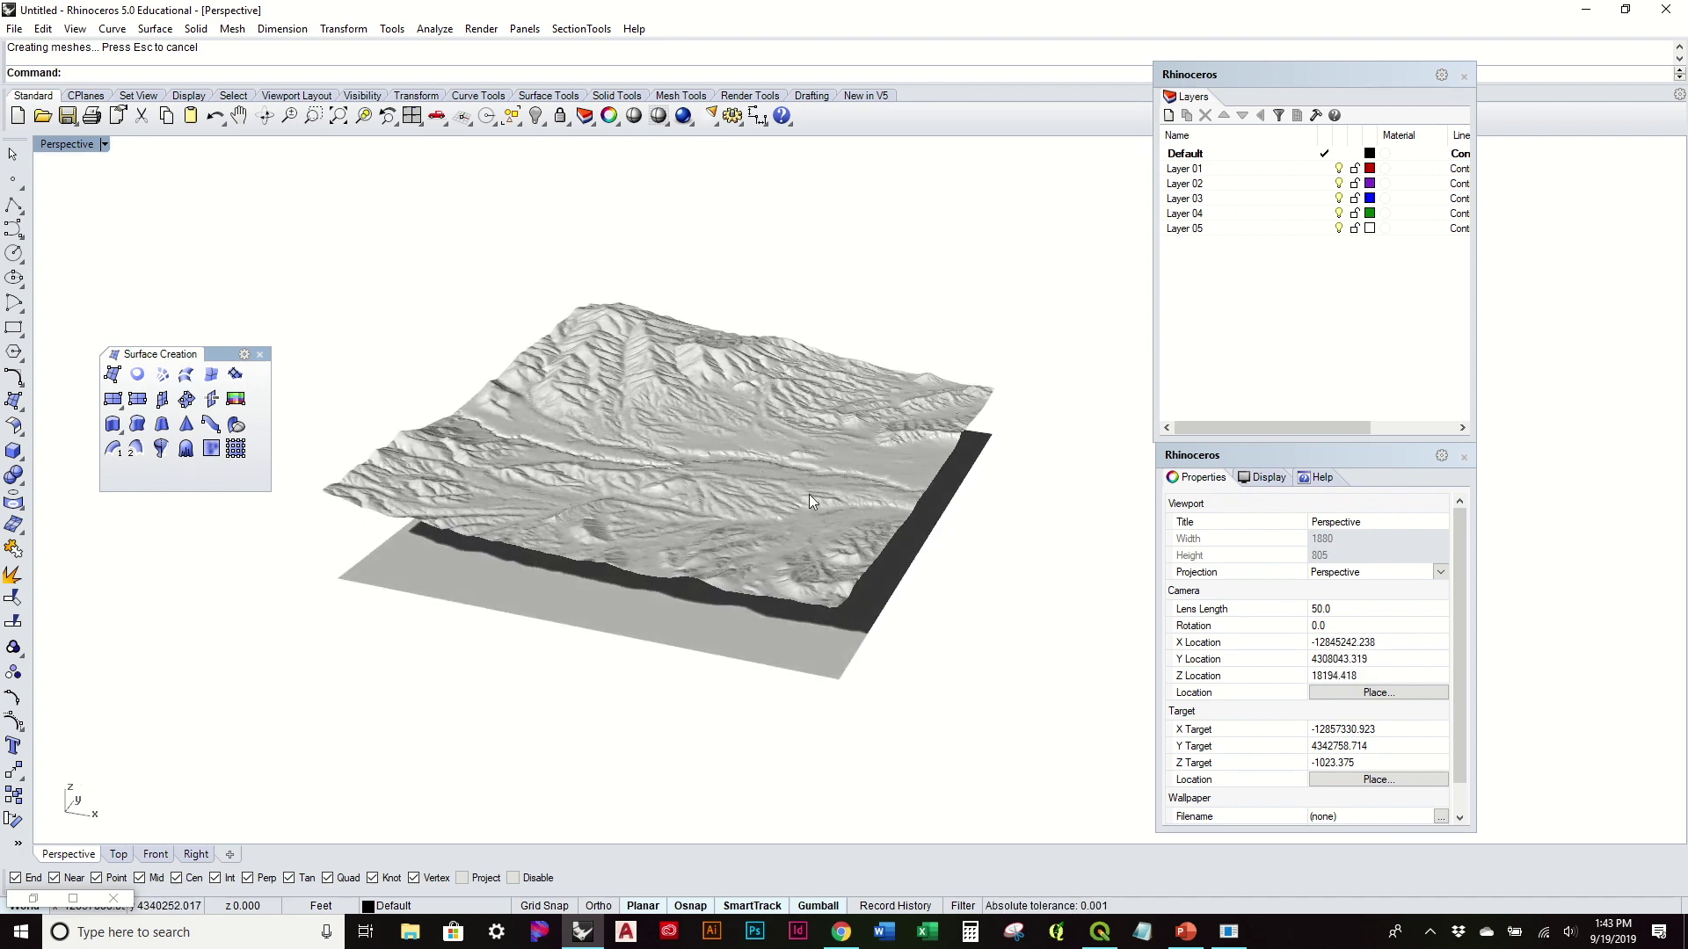
right_drag(763, 496, 752, 479)
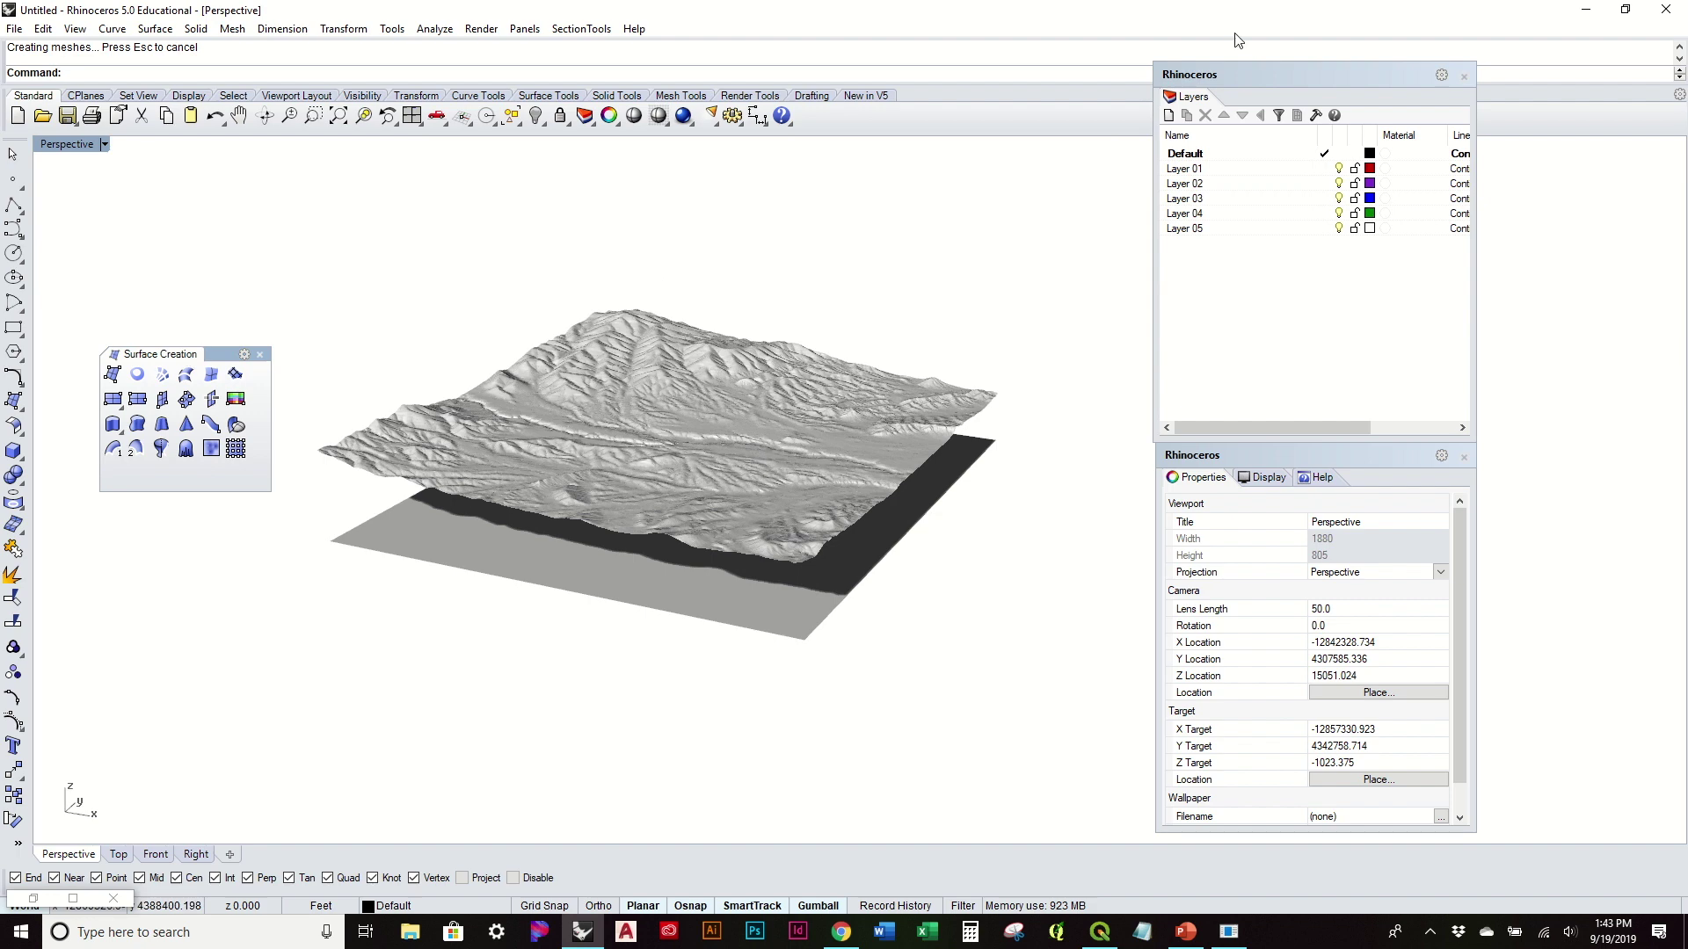
Clear the floating windows away from the model and set the terrain mesh's material assignment to Object.
drag(1240, 74, 1392, 35)
drag(1324, 449, 1477, 416)
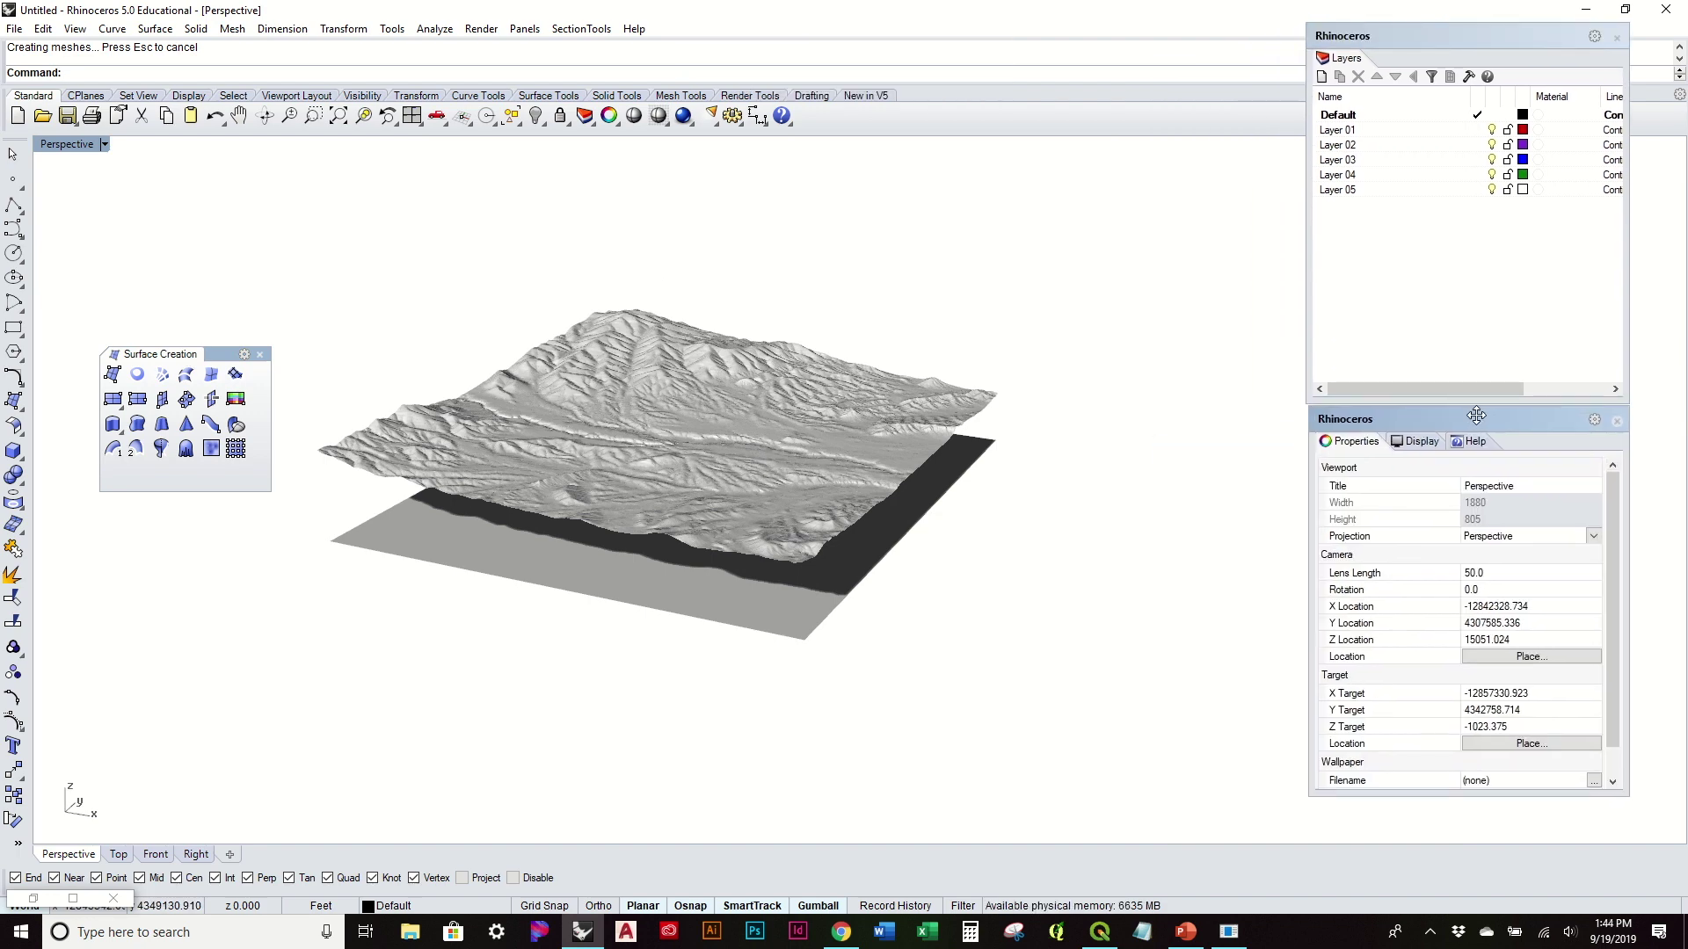
click(815, 424)
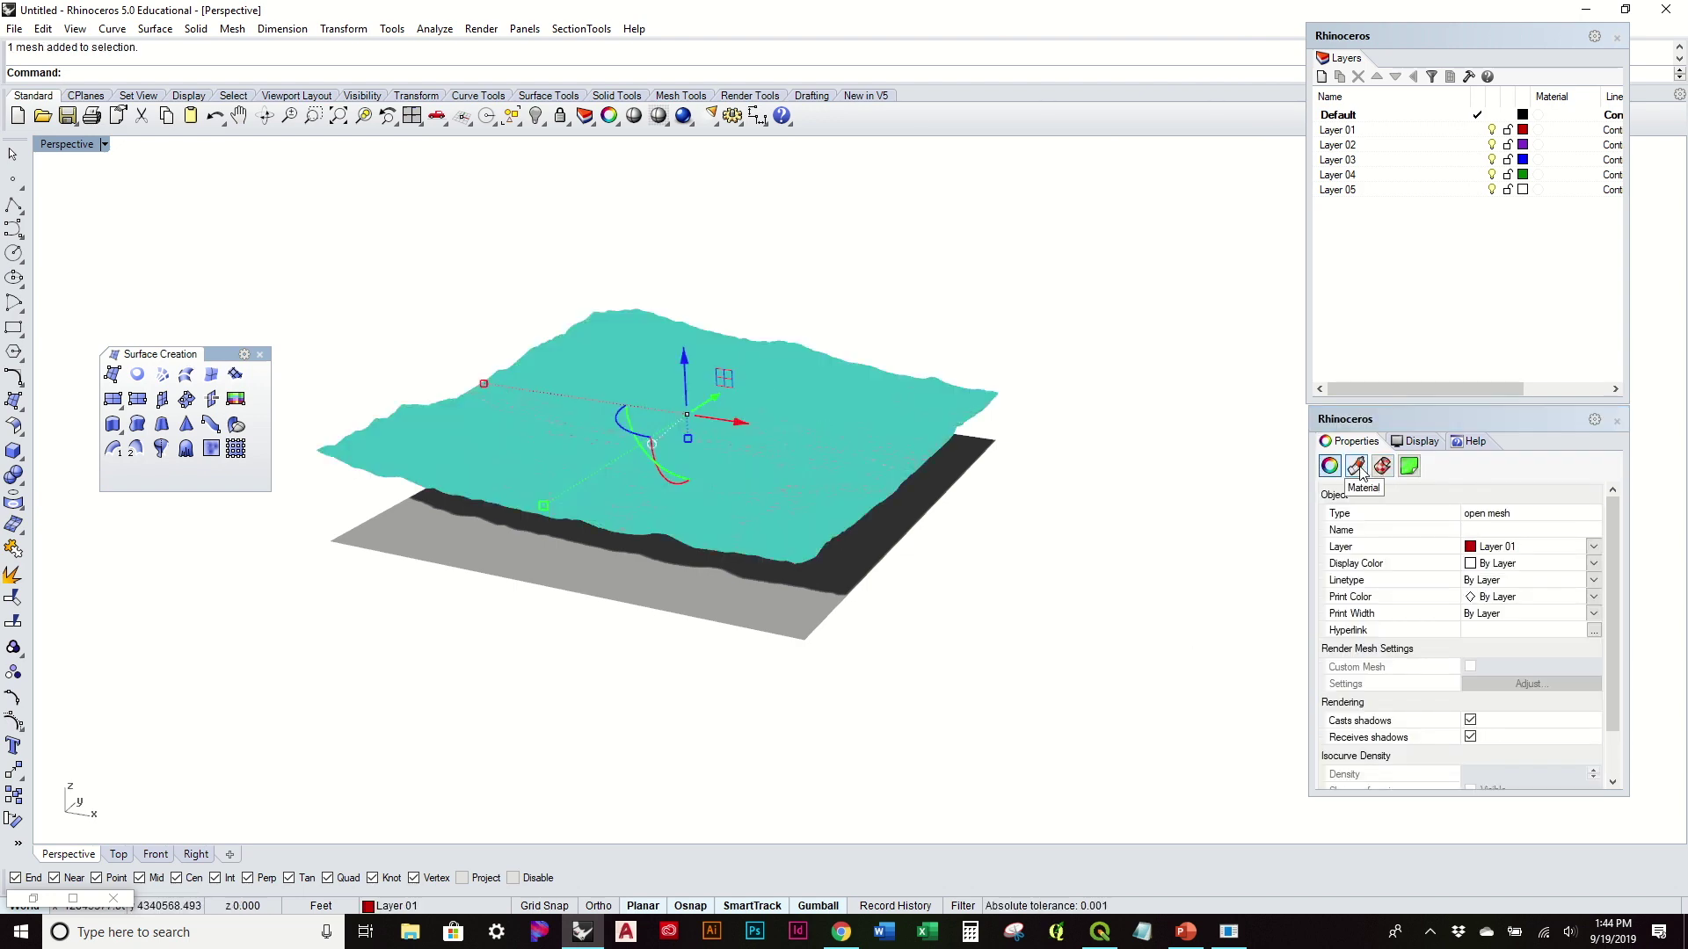
click(1356, 467)
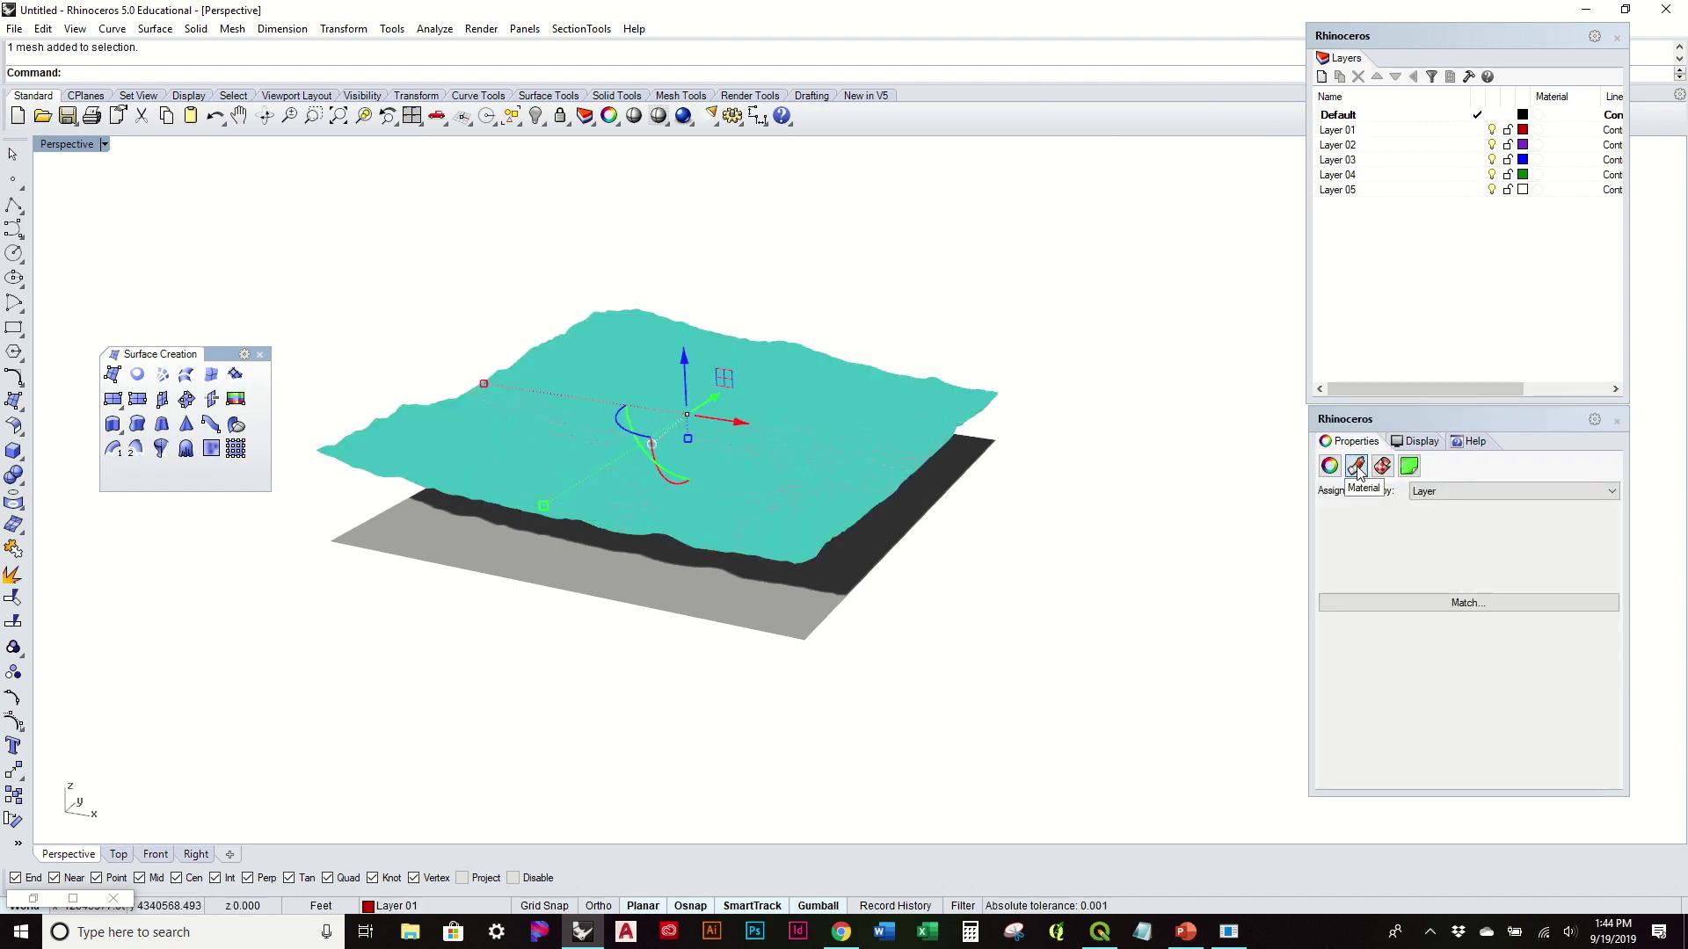
click(1441, 491)
click(1440, 532)
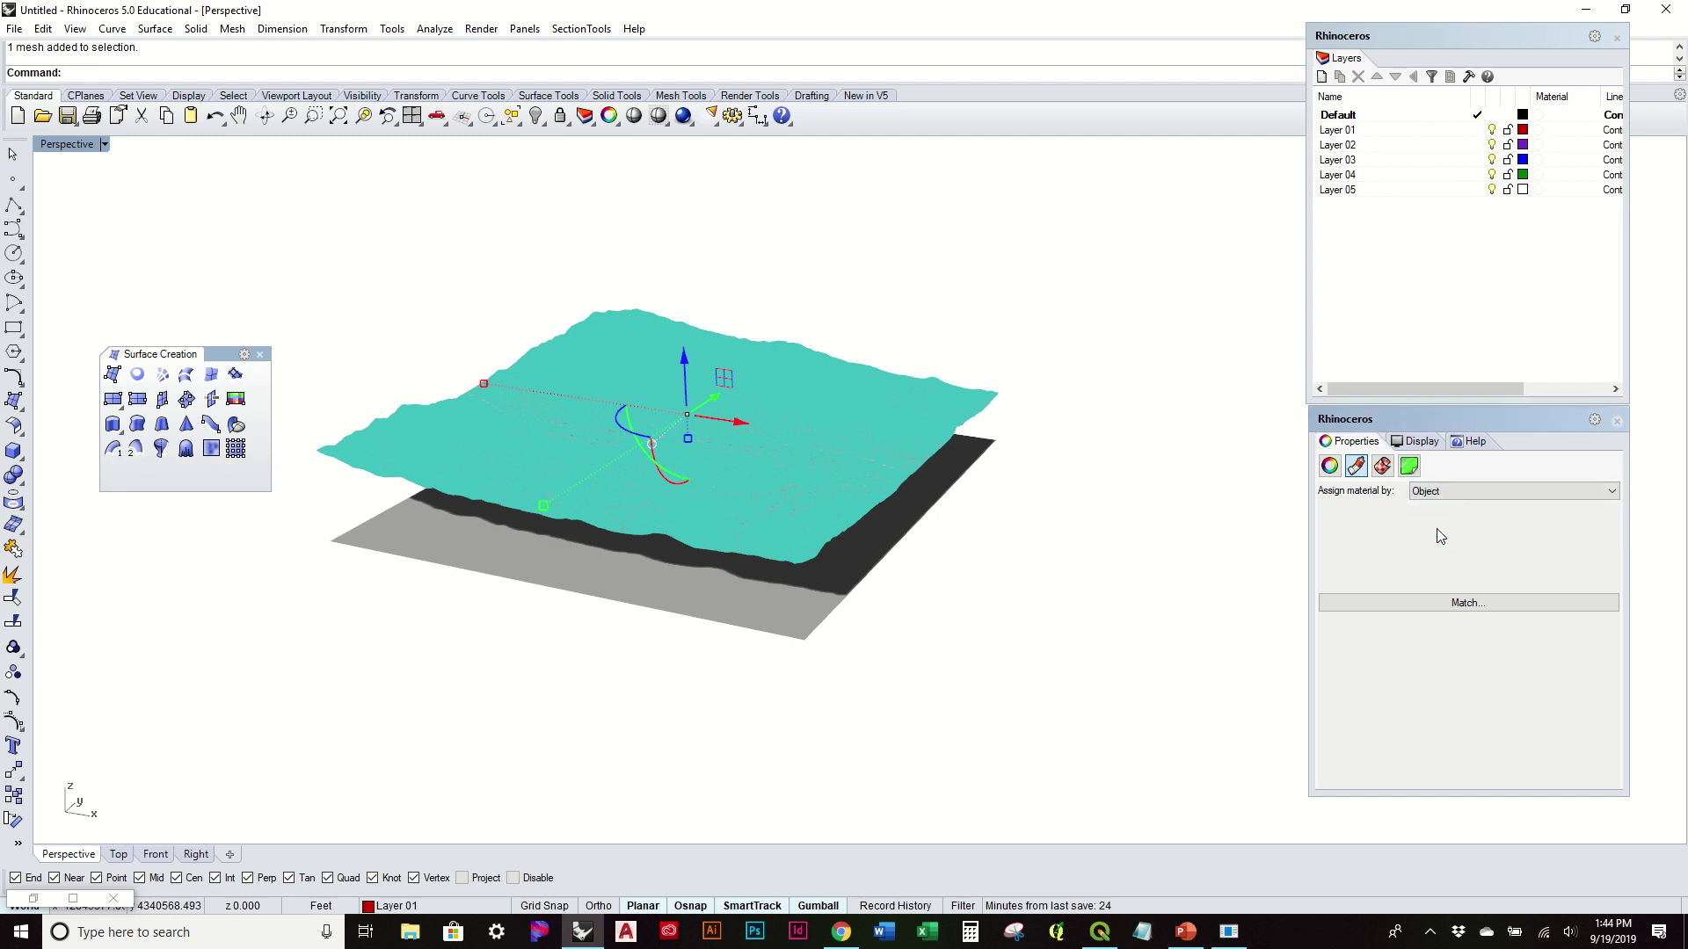
Assign the mt_charleston2 image from the Landforms project's DEM Contours folder as the terrain material's color texture.
drag(1610, 602, 1611, 641)
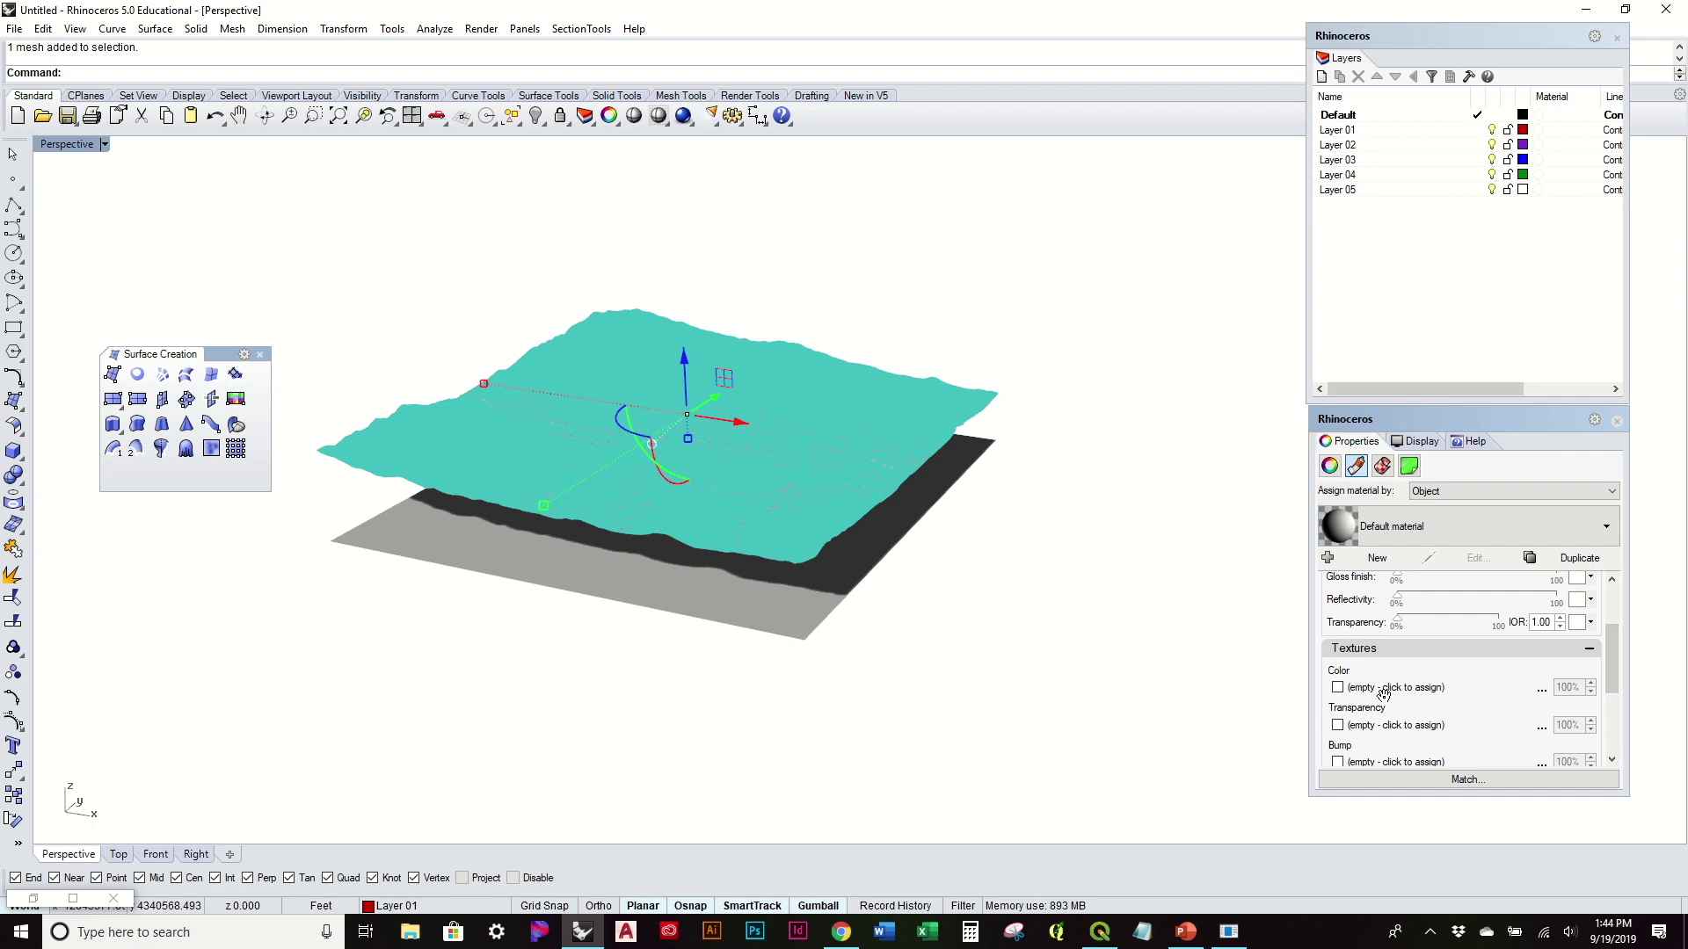
click(1341, 690)
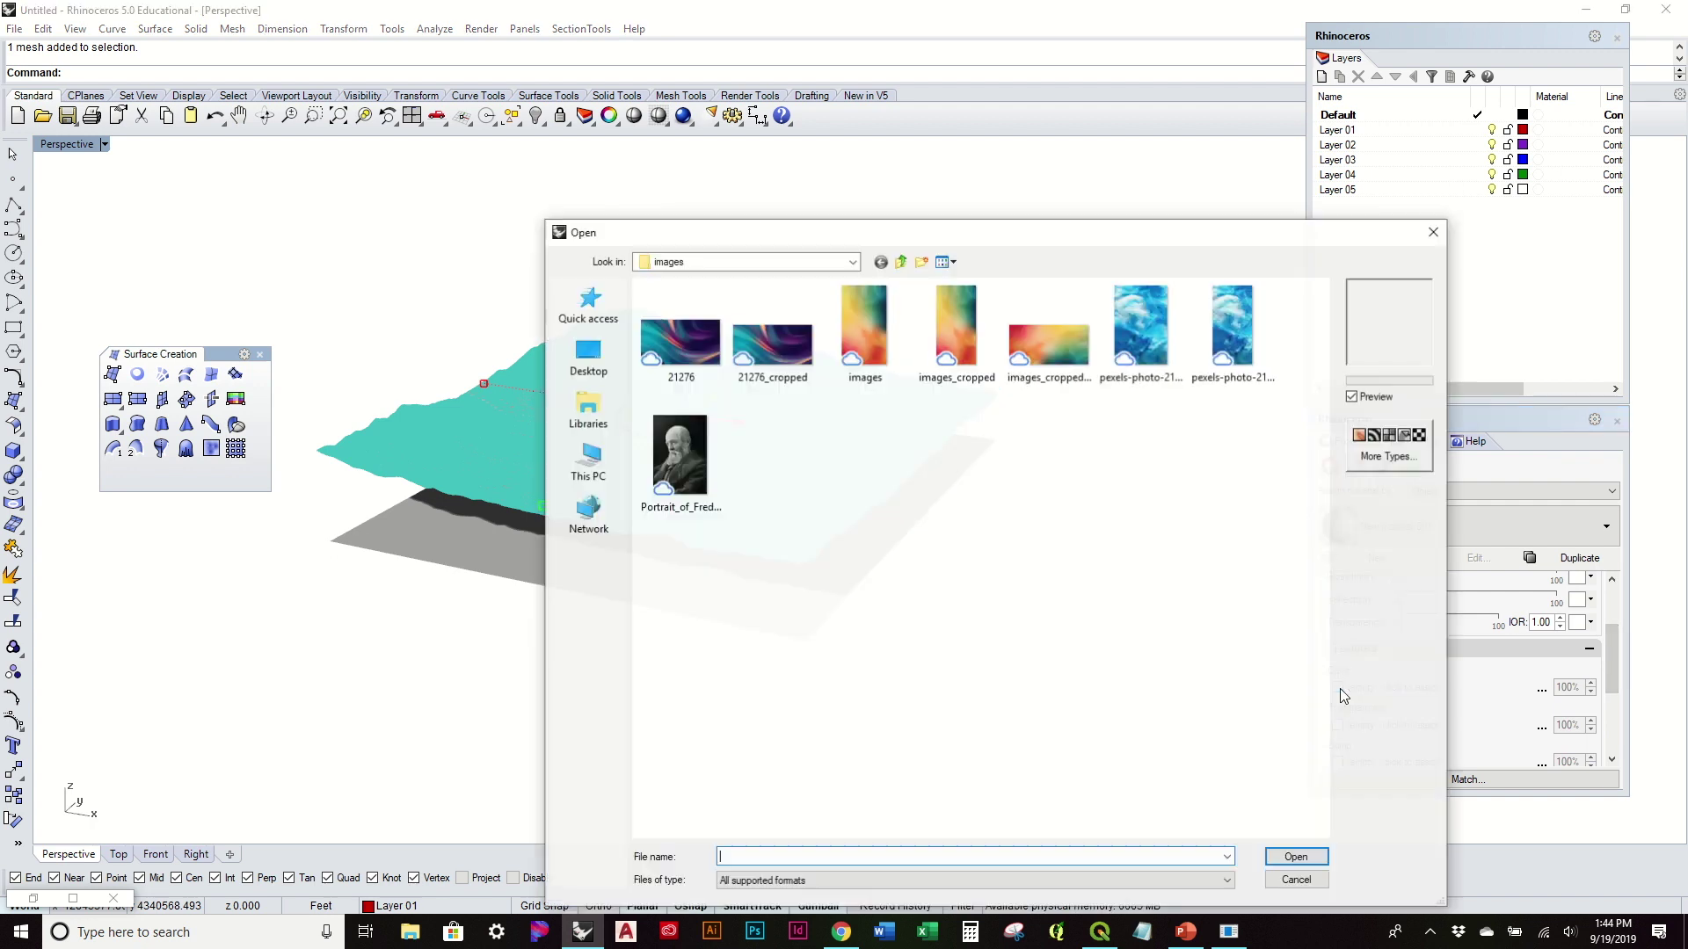
click(900, 261)
click(900, 261)
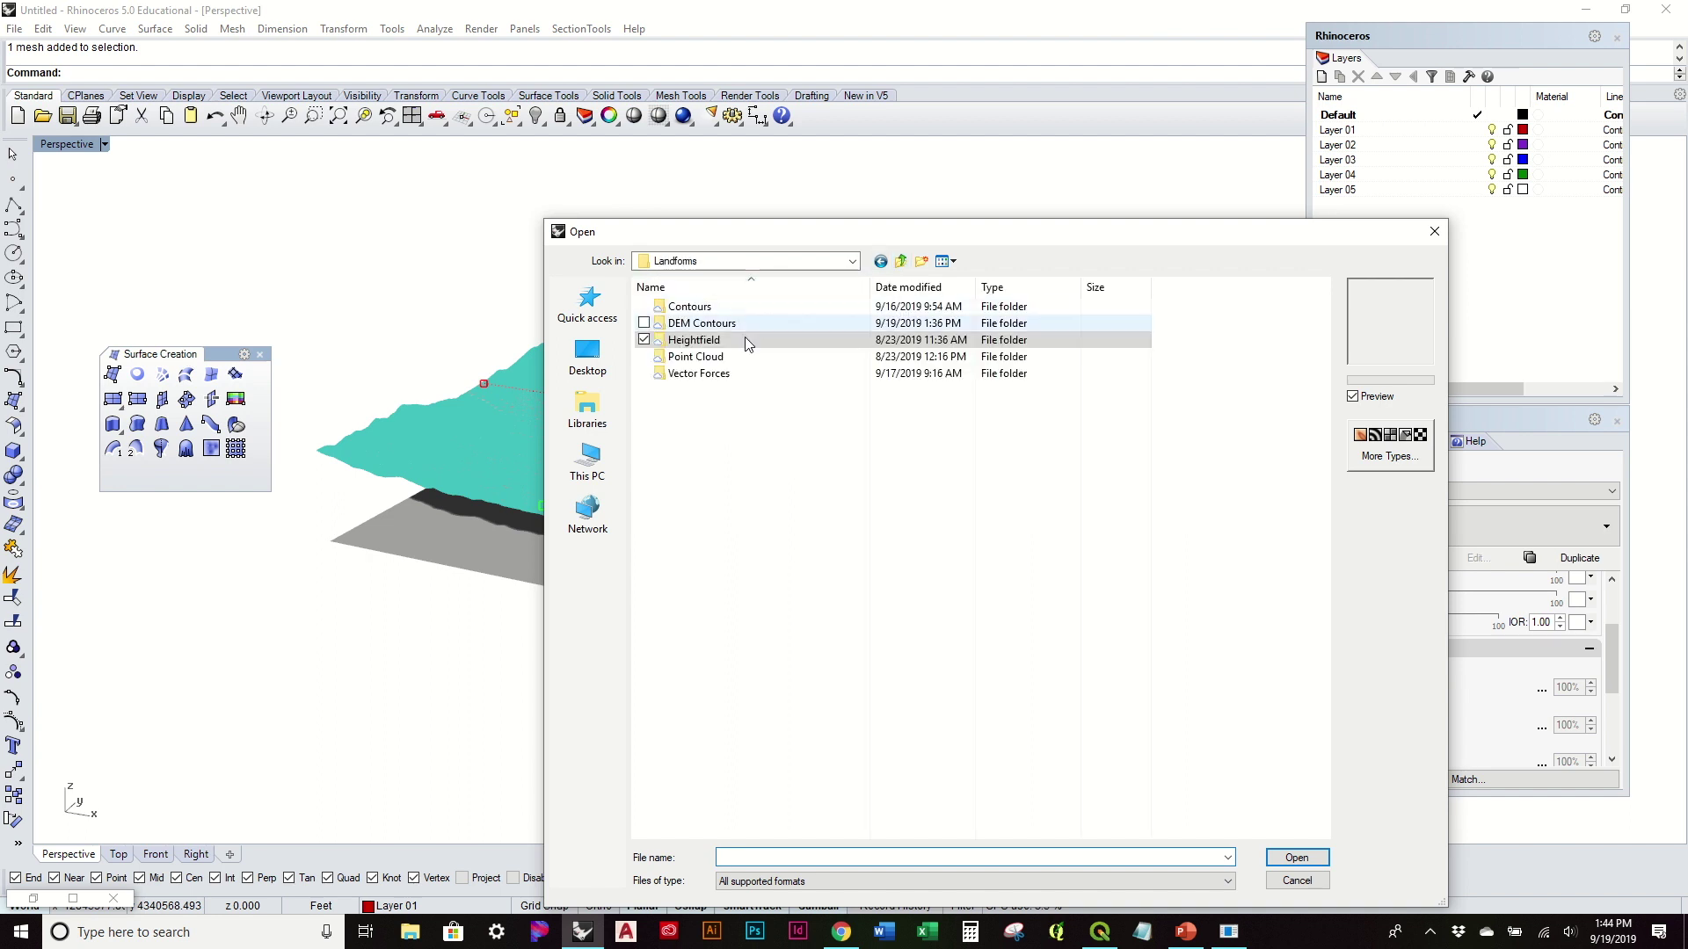
double_click(722, 326)
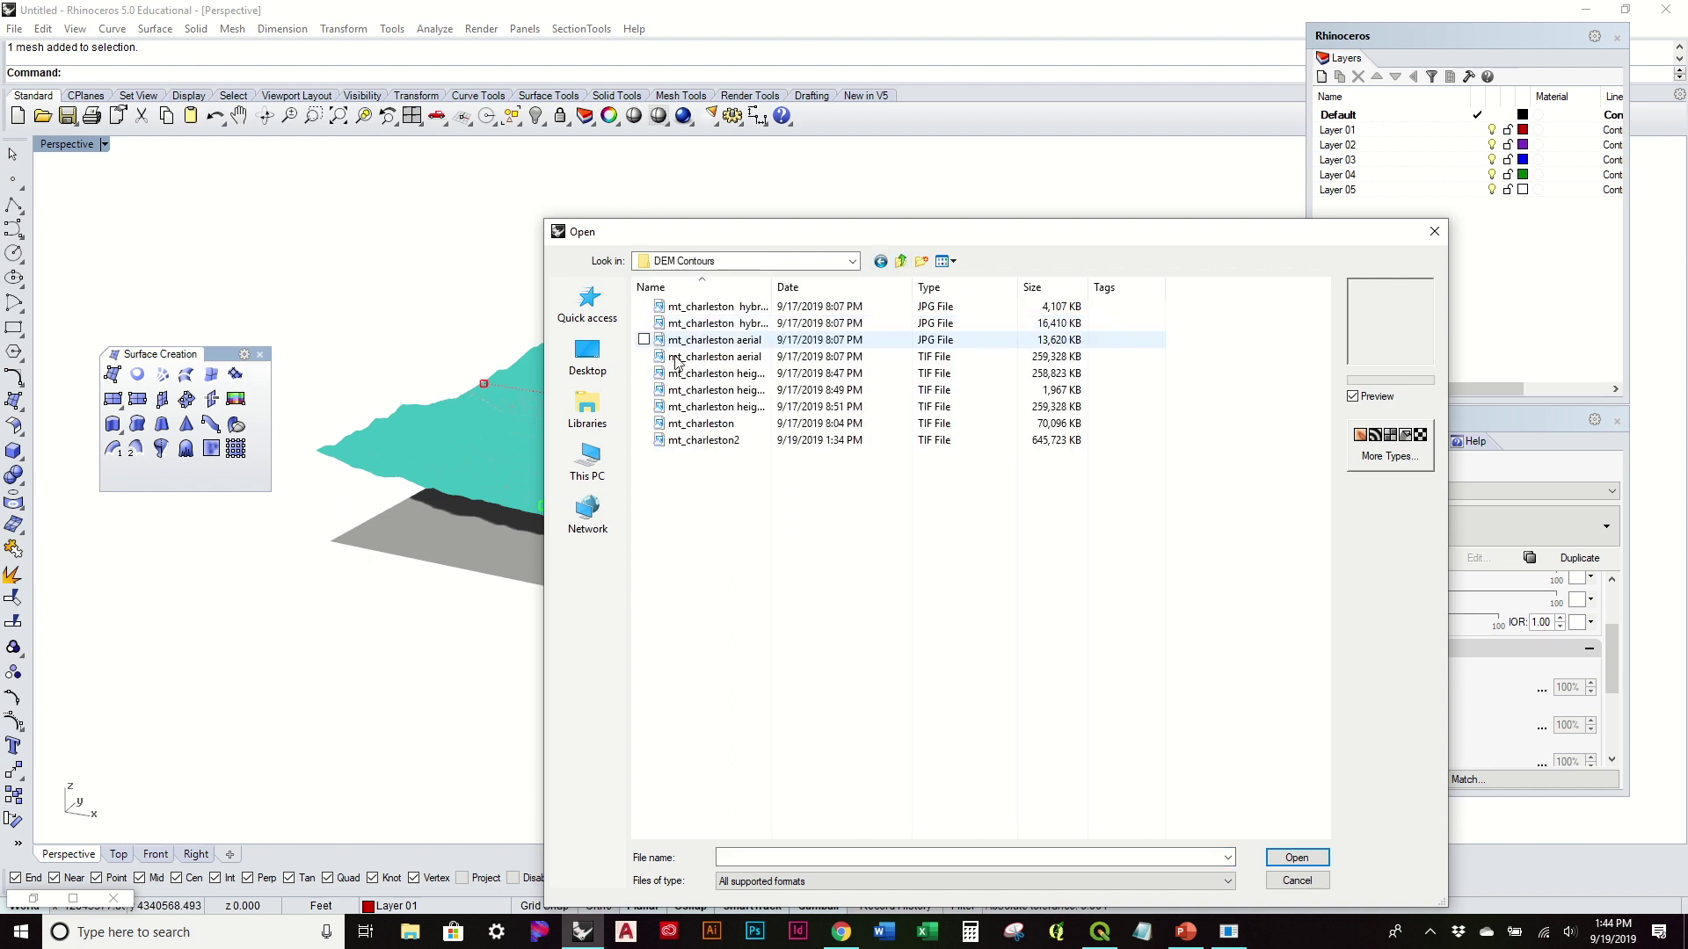
click(945, 263)
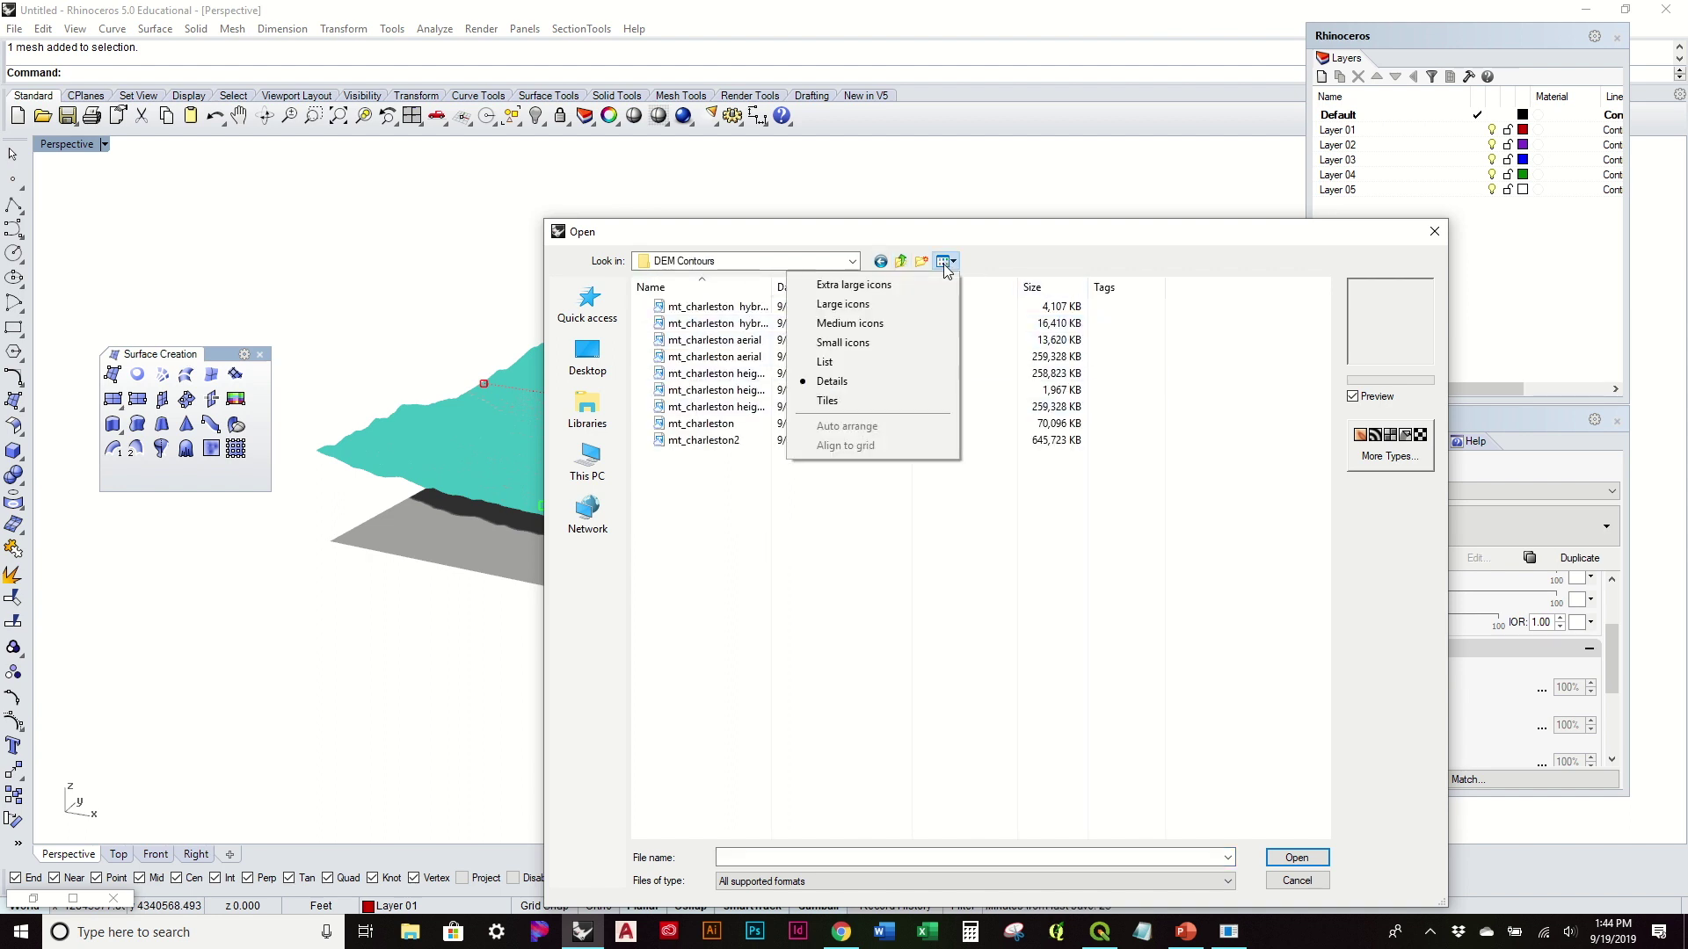
click(887, 285)
scroll(1221, 481, down, 5)
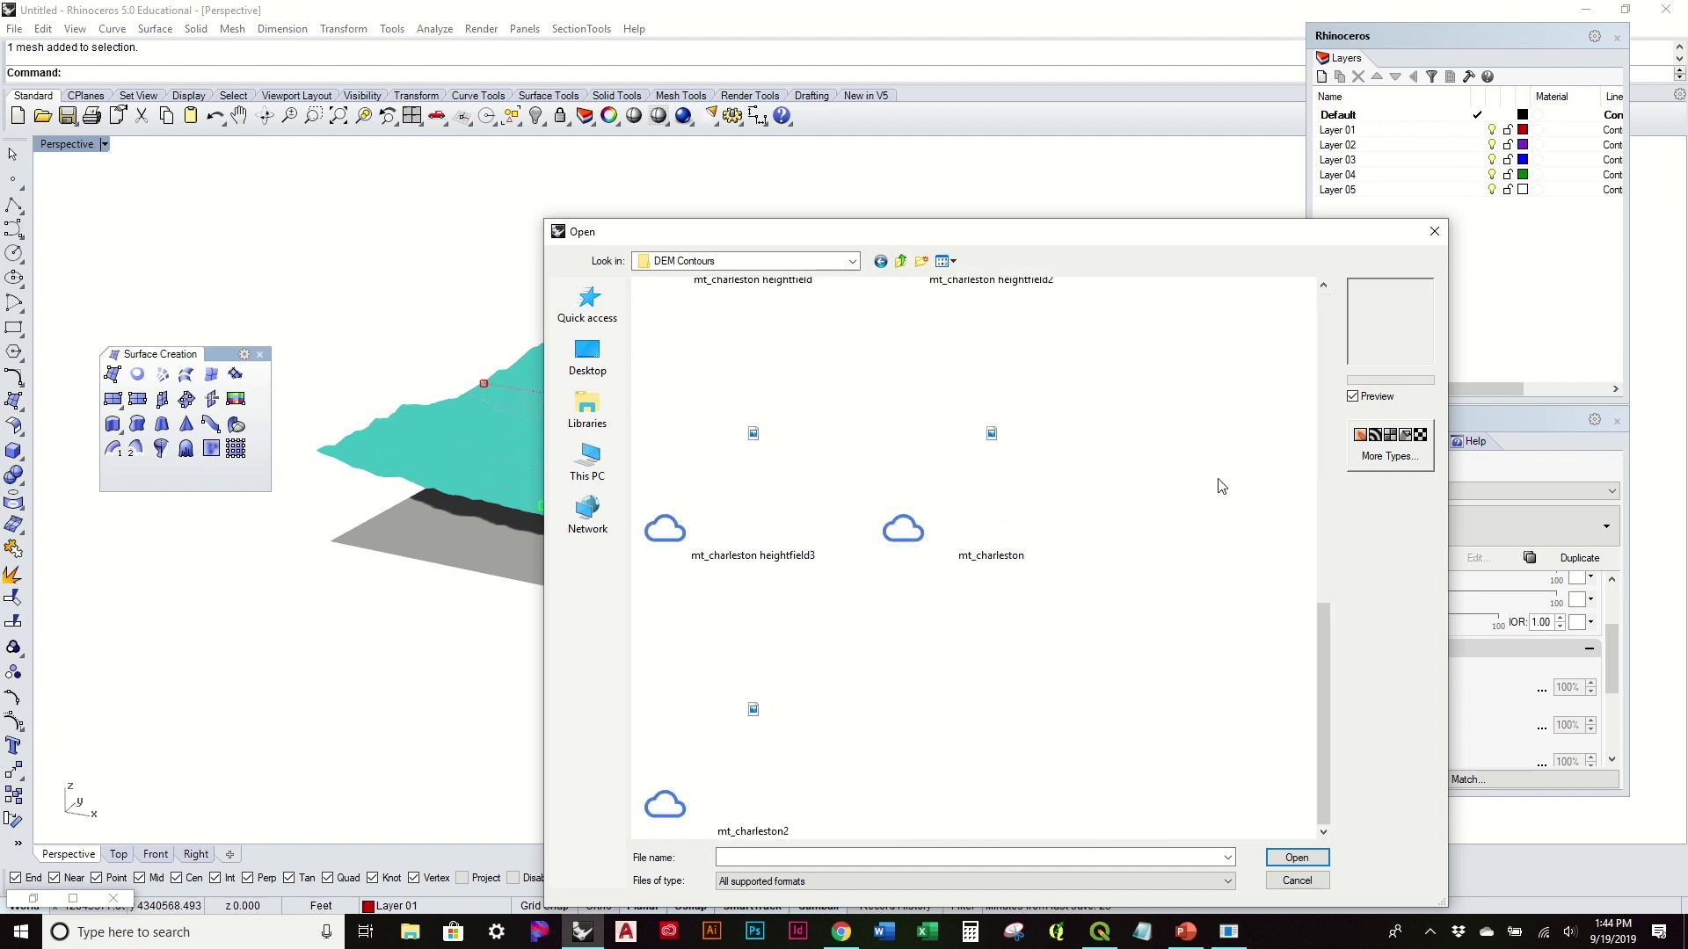
drag(1323, 658, 1309, 721)
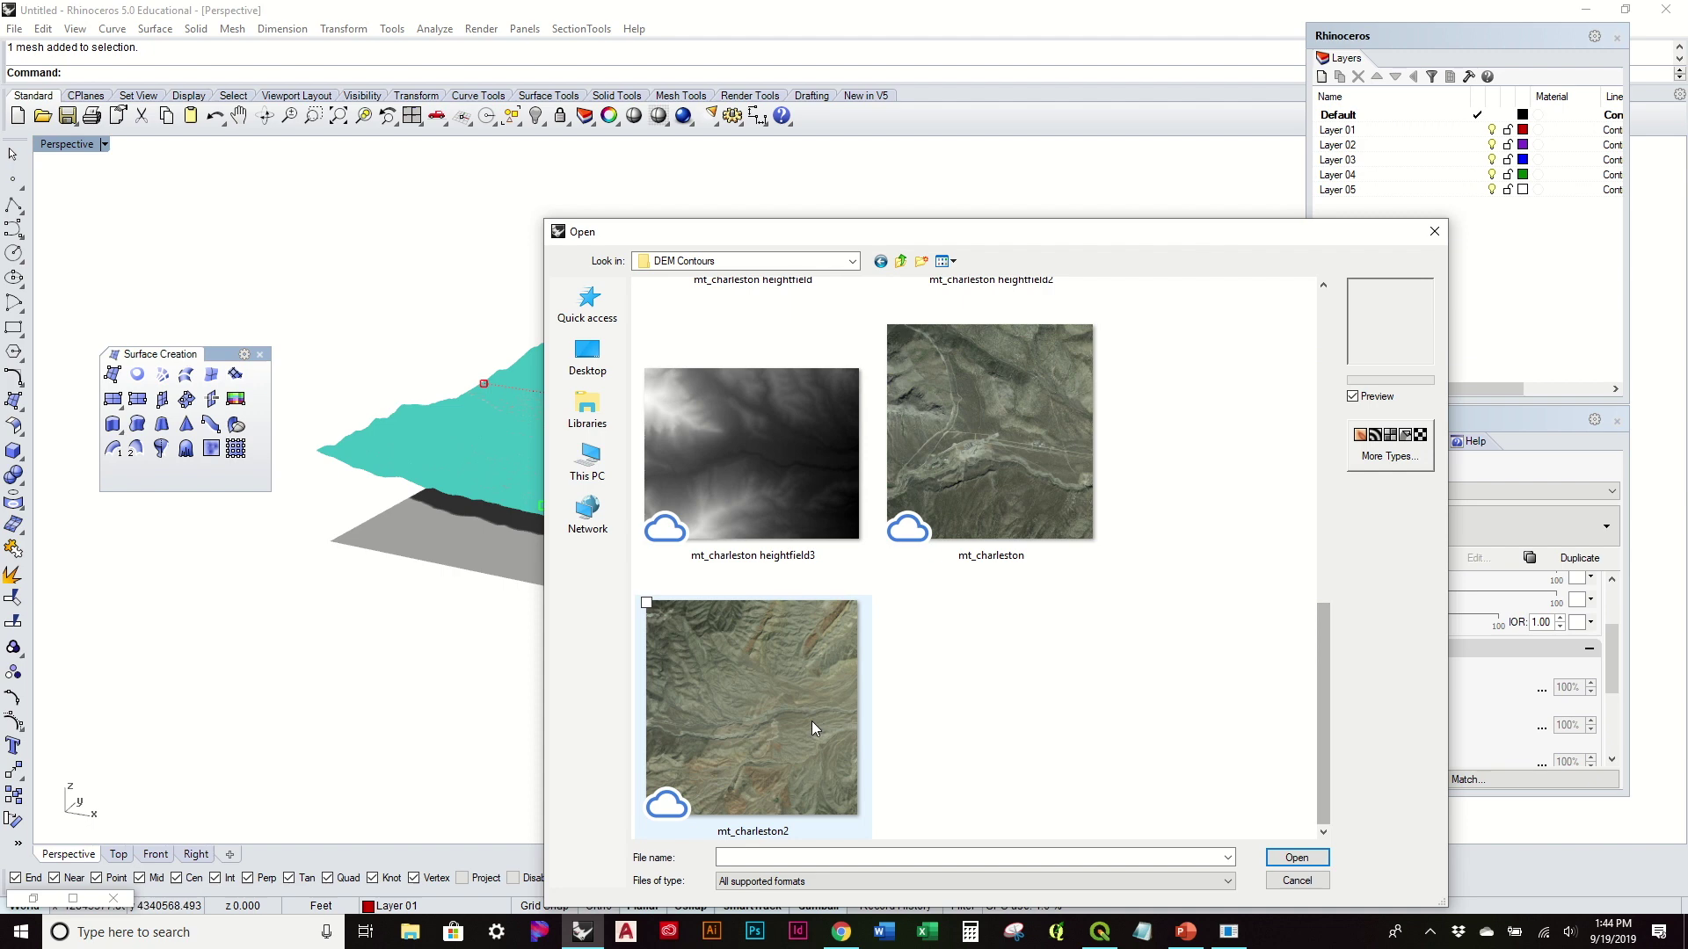
click(1292, 861)
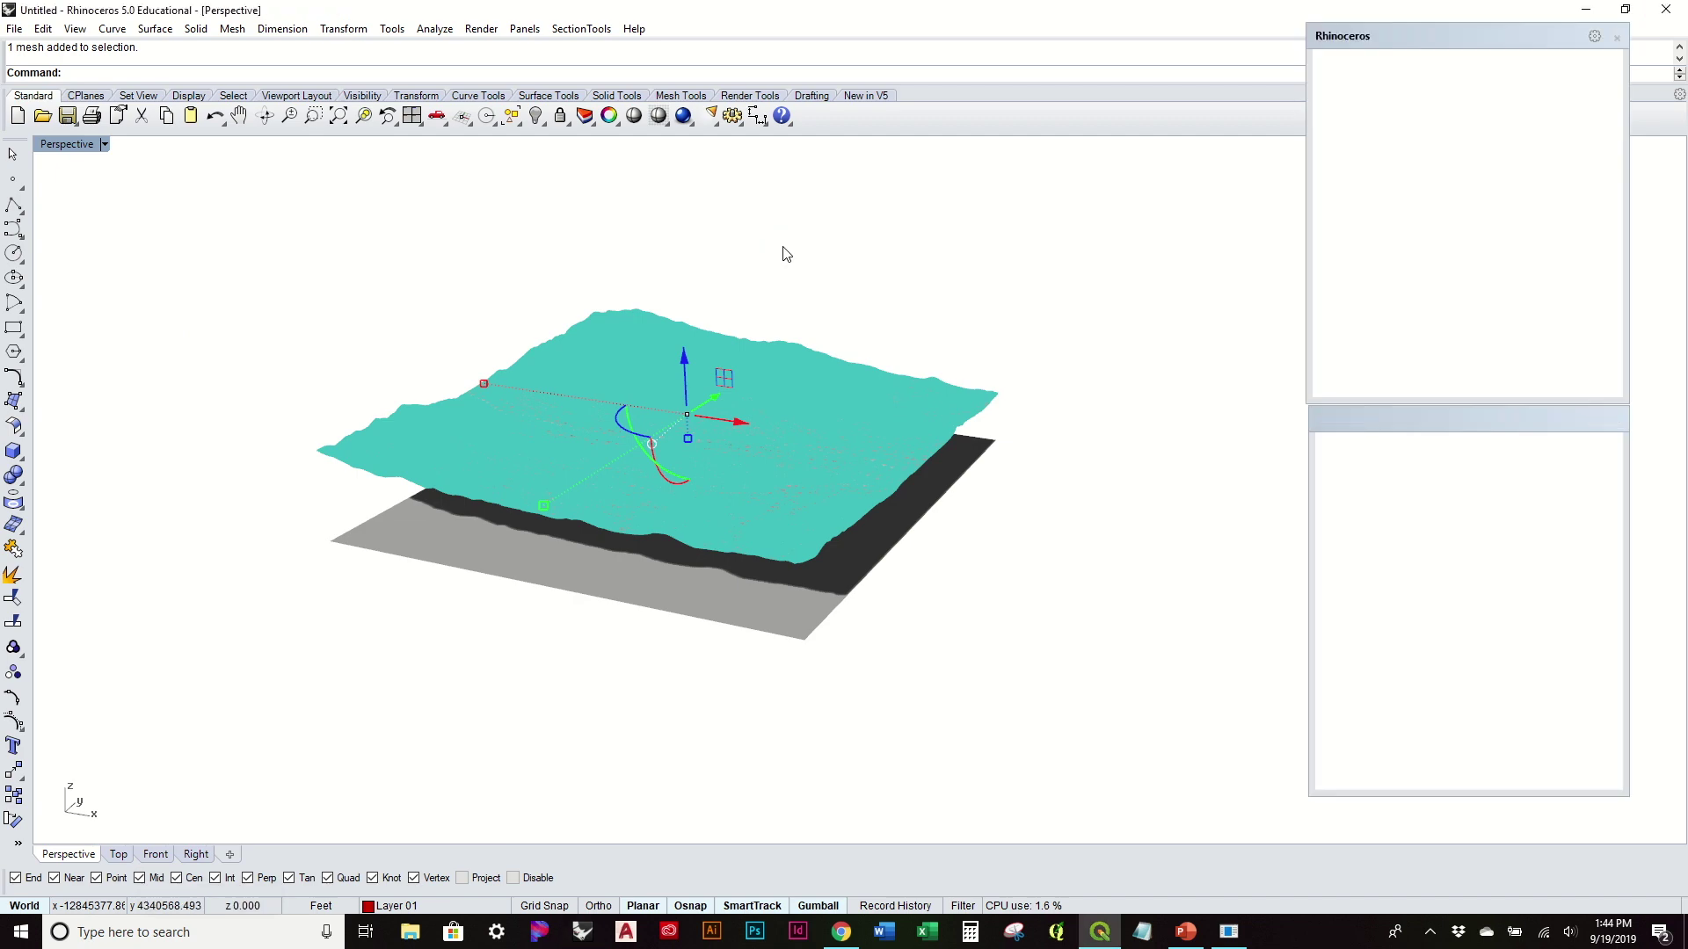
Apply planar UV texture mapping to the terrain mesh, spanning two opposite corners of the base surface, and deselect the mesh.
right_drag(770, 267, 636, 620)
scroll(593, 371, up, 4)
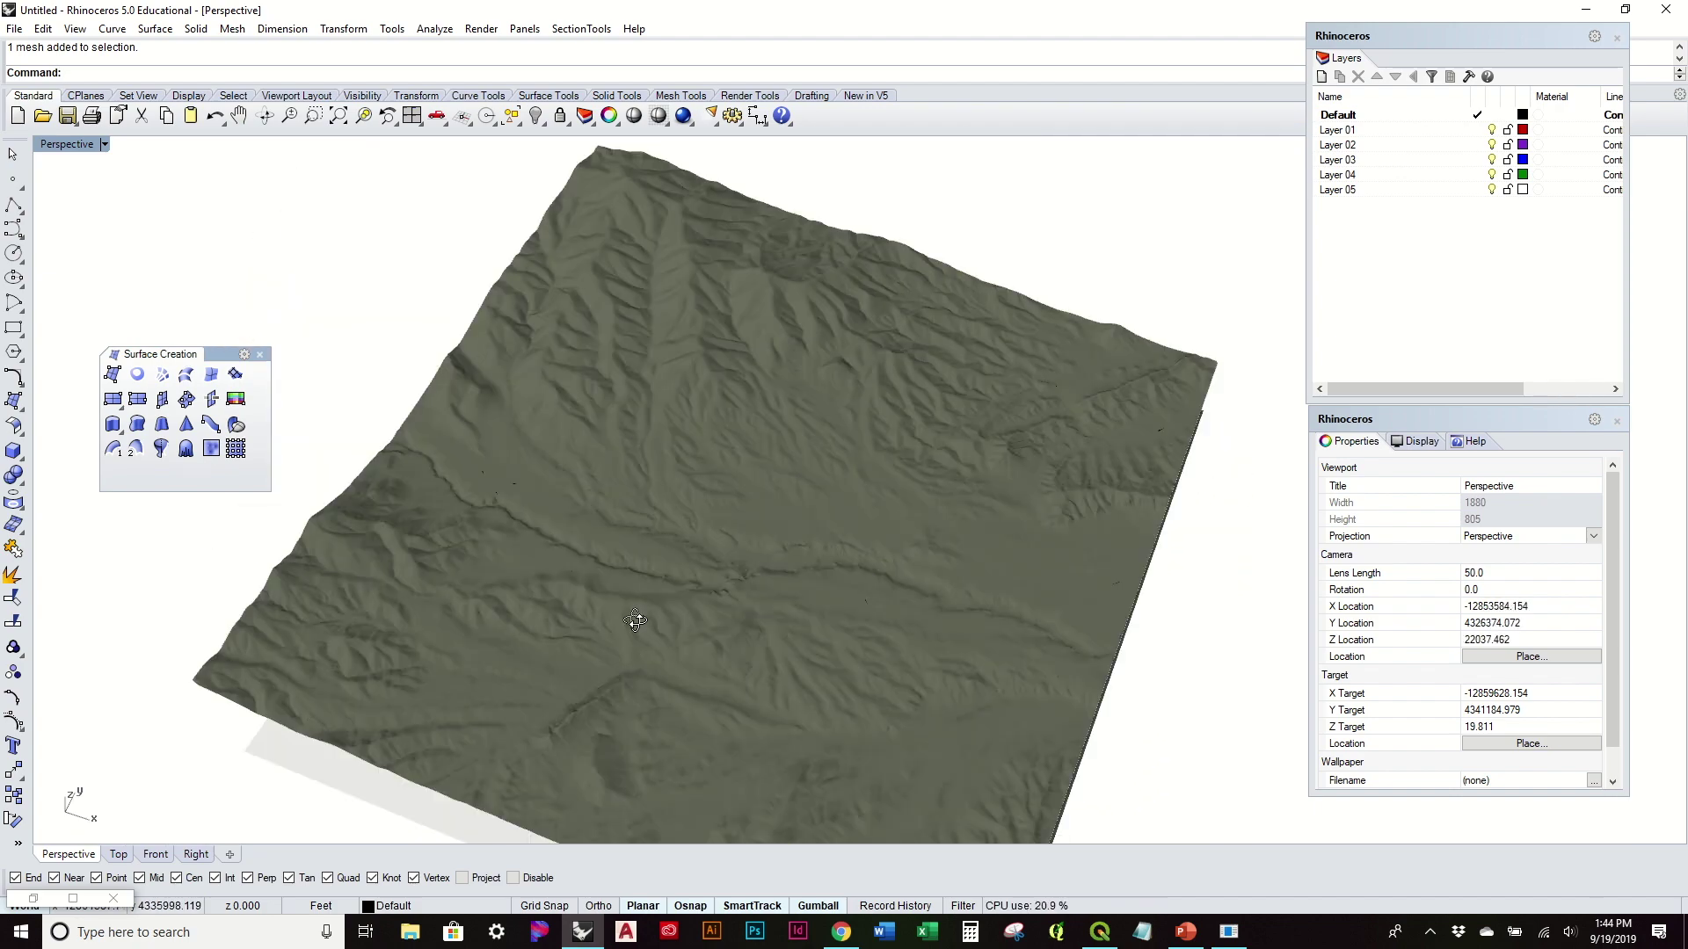
right_drag(710, 668, 677, 613)
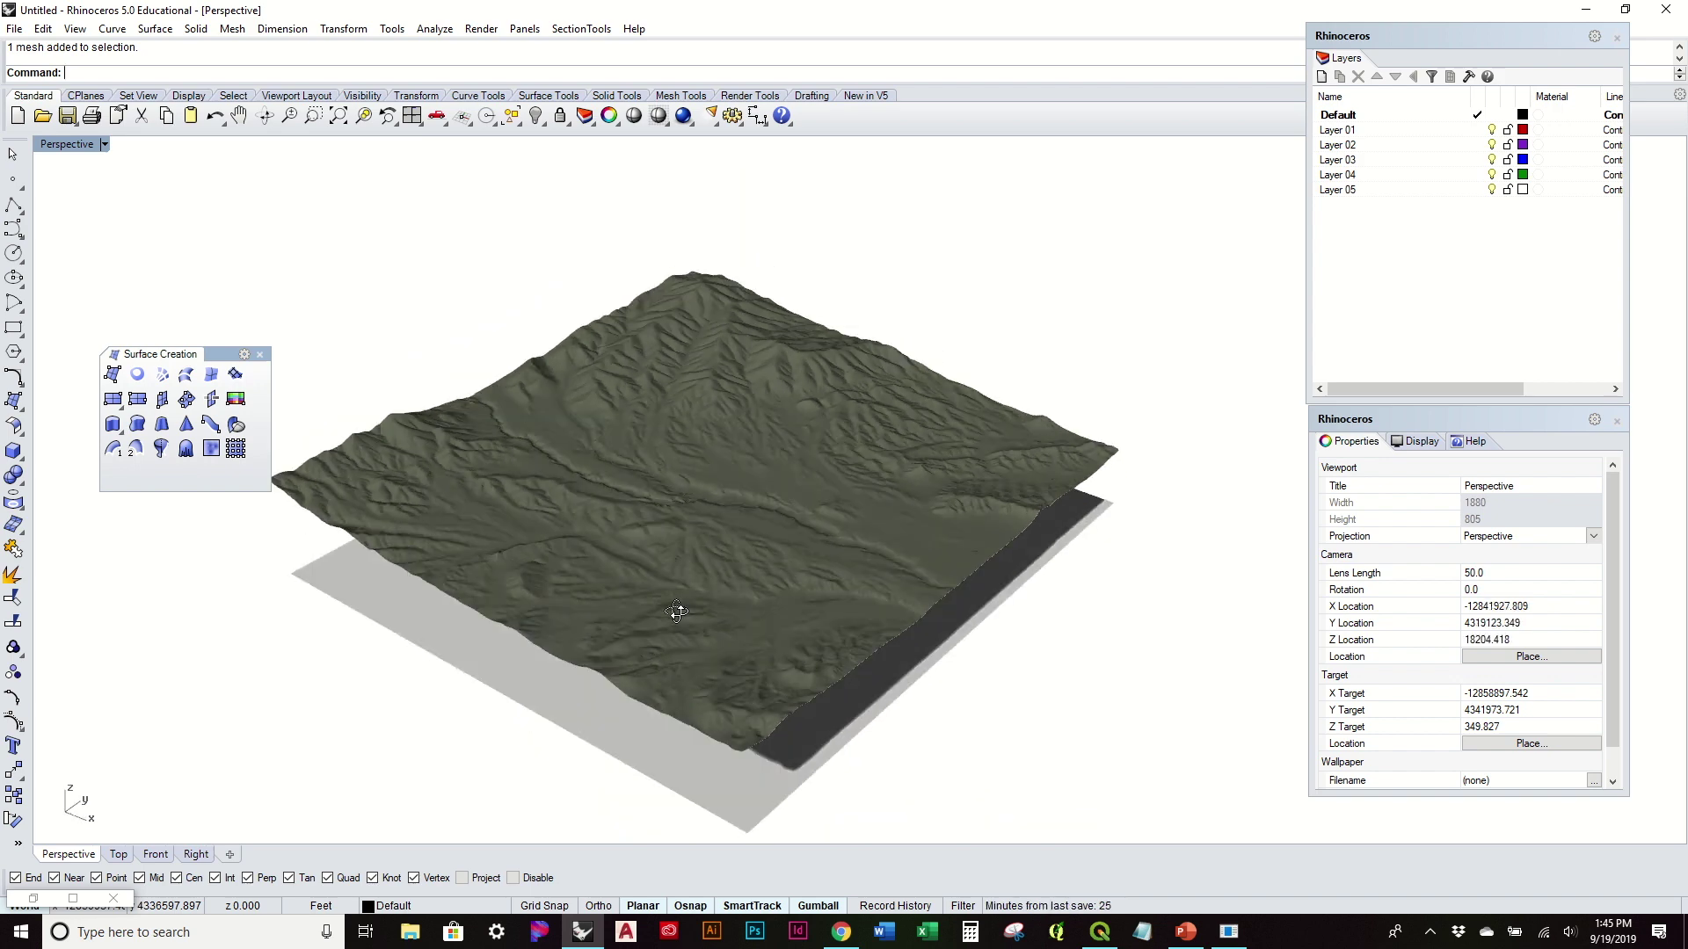
click(726, 459)
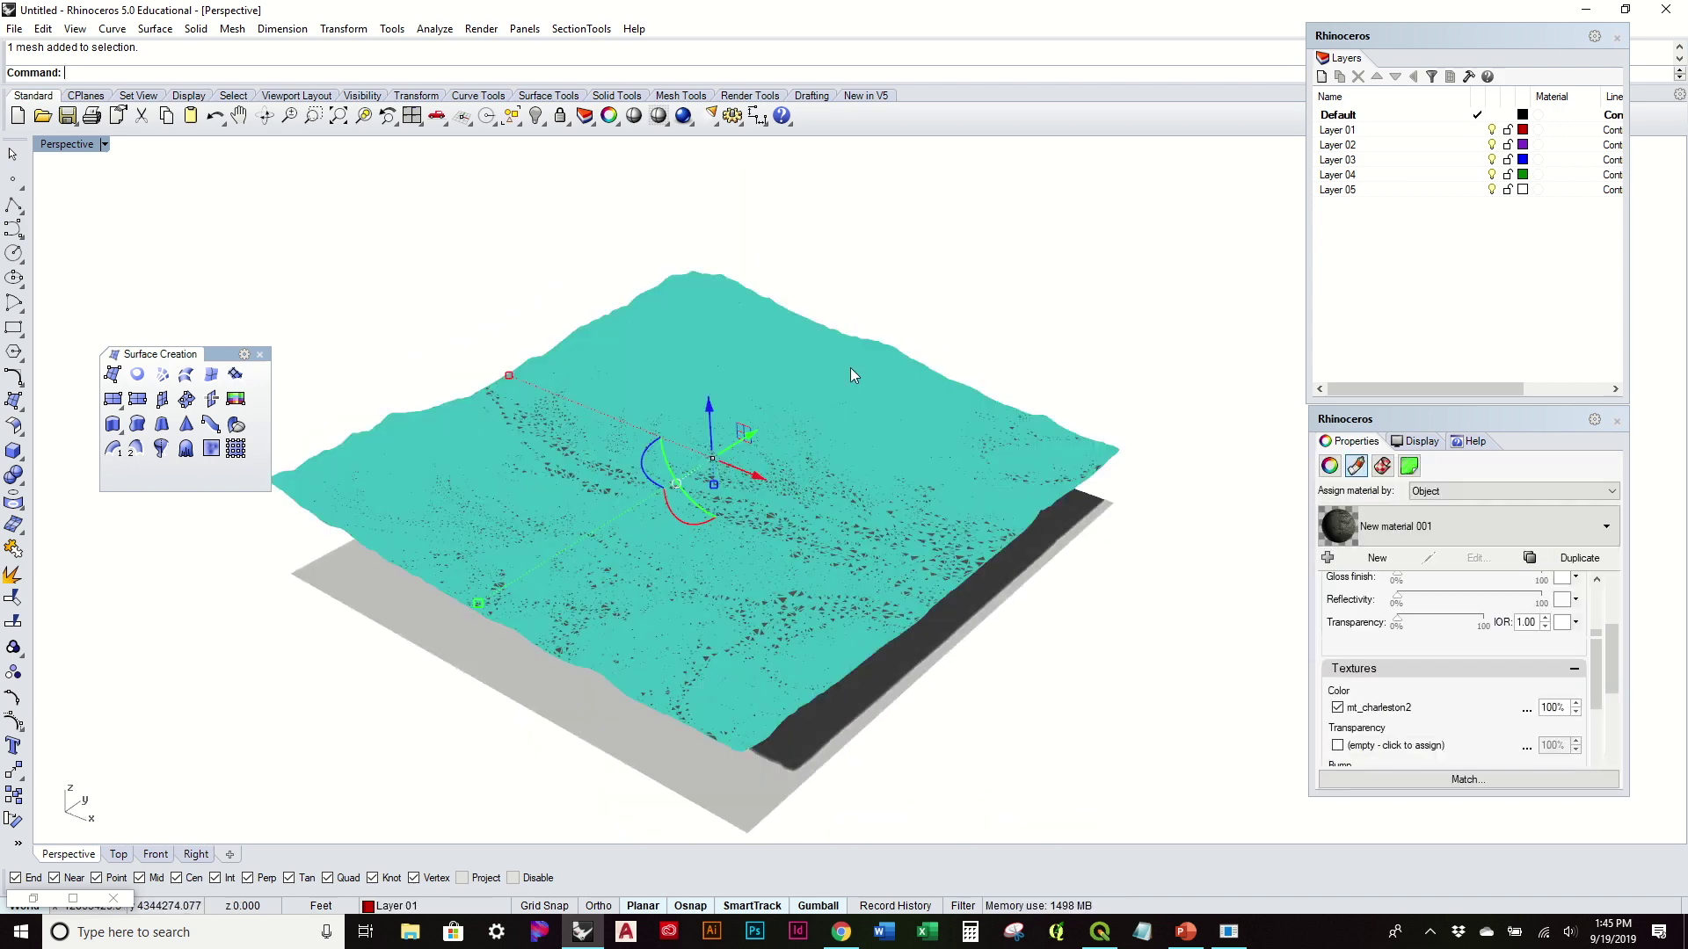
click(1383, 466)
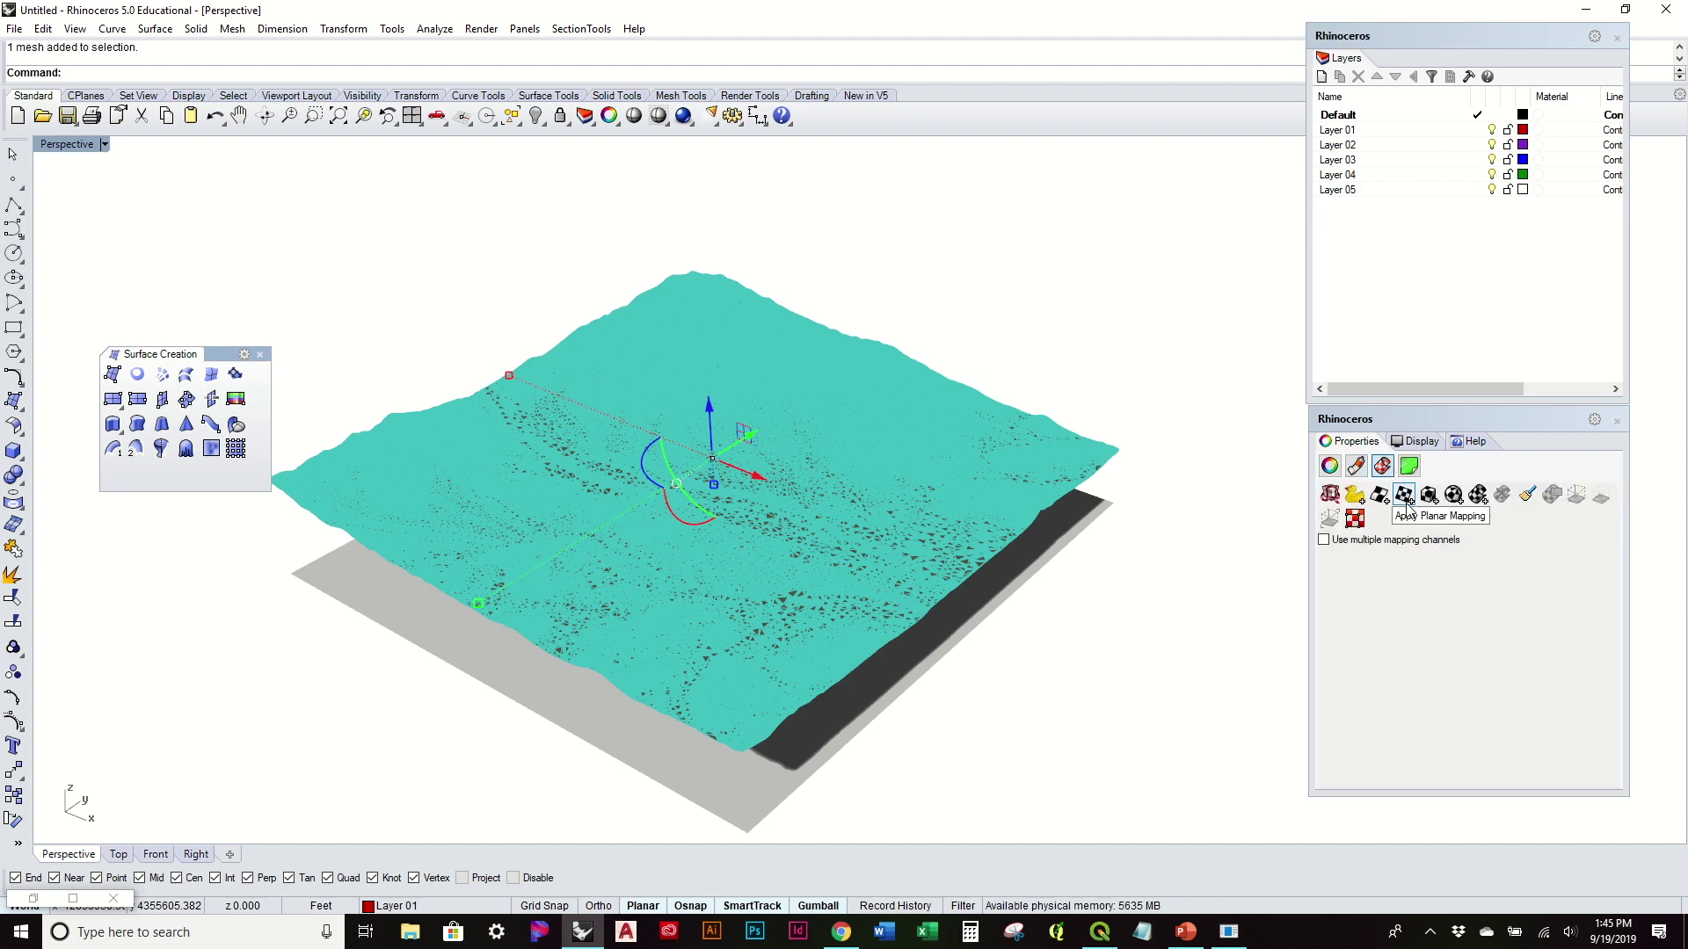
click(1404, 495)
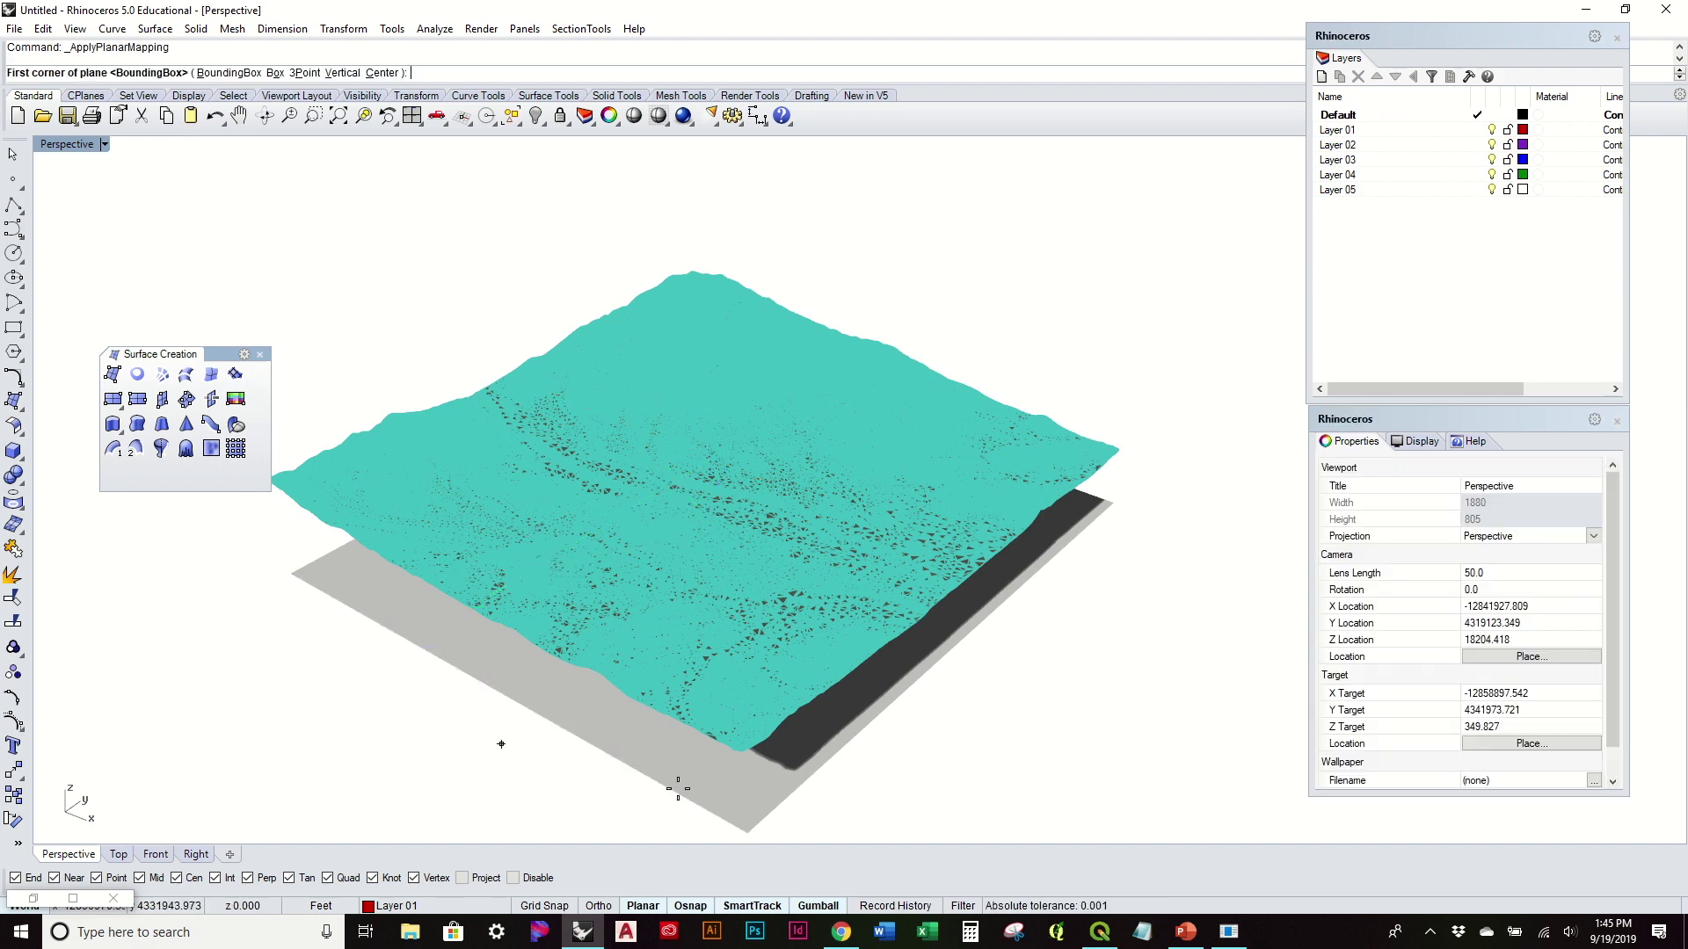
right_drag(832, 767, 655, 596)
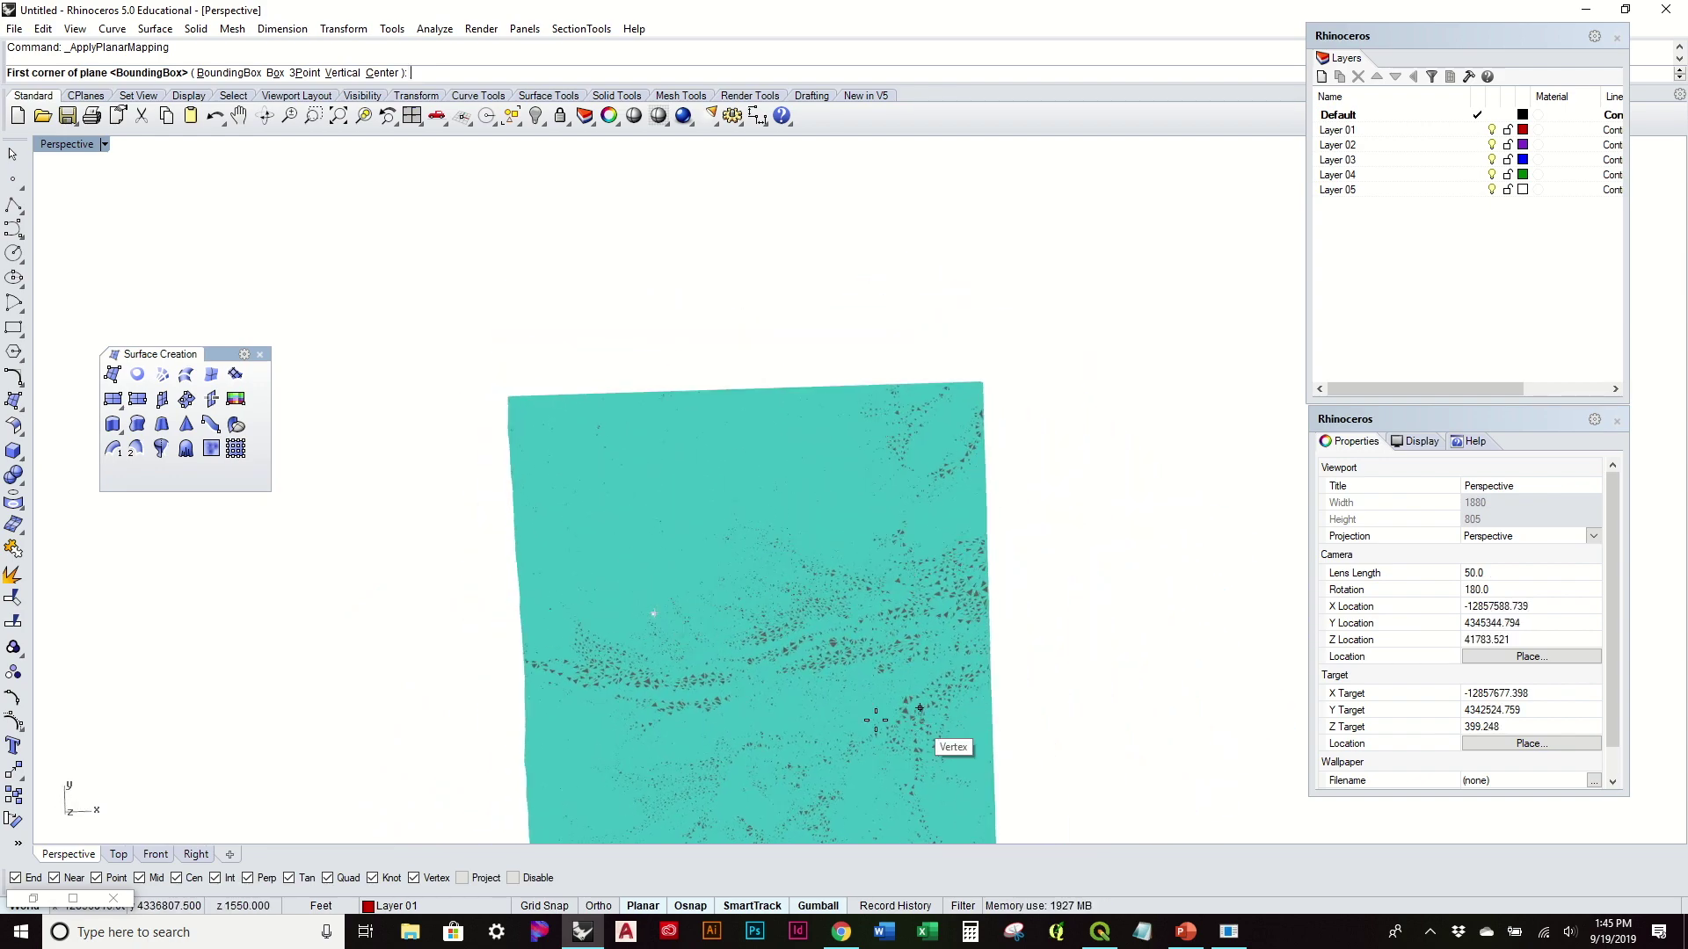
shift+right_drag(876, 720, 593, 547)
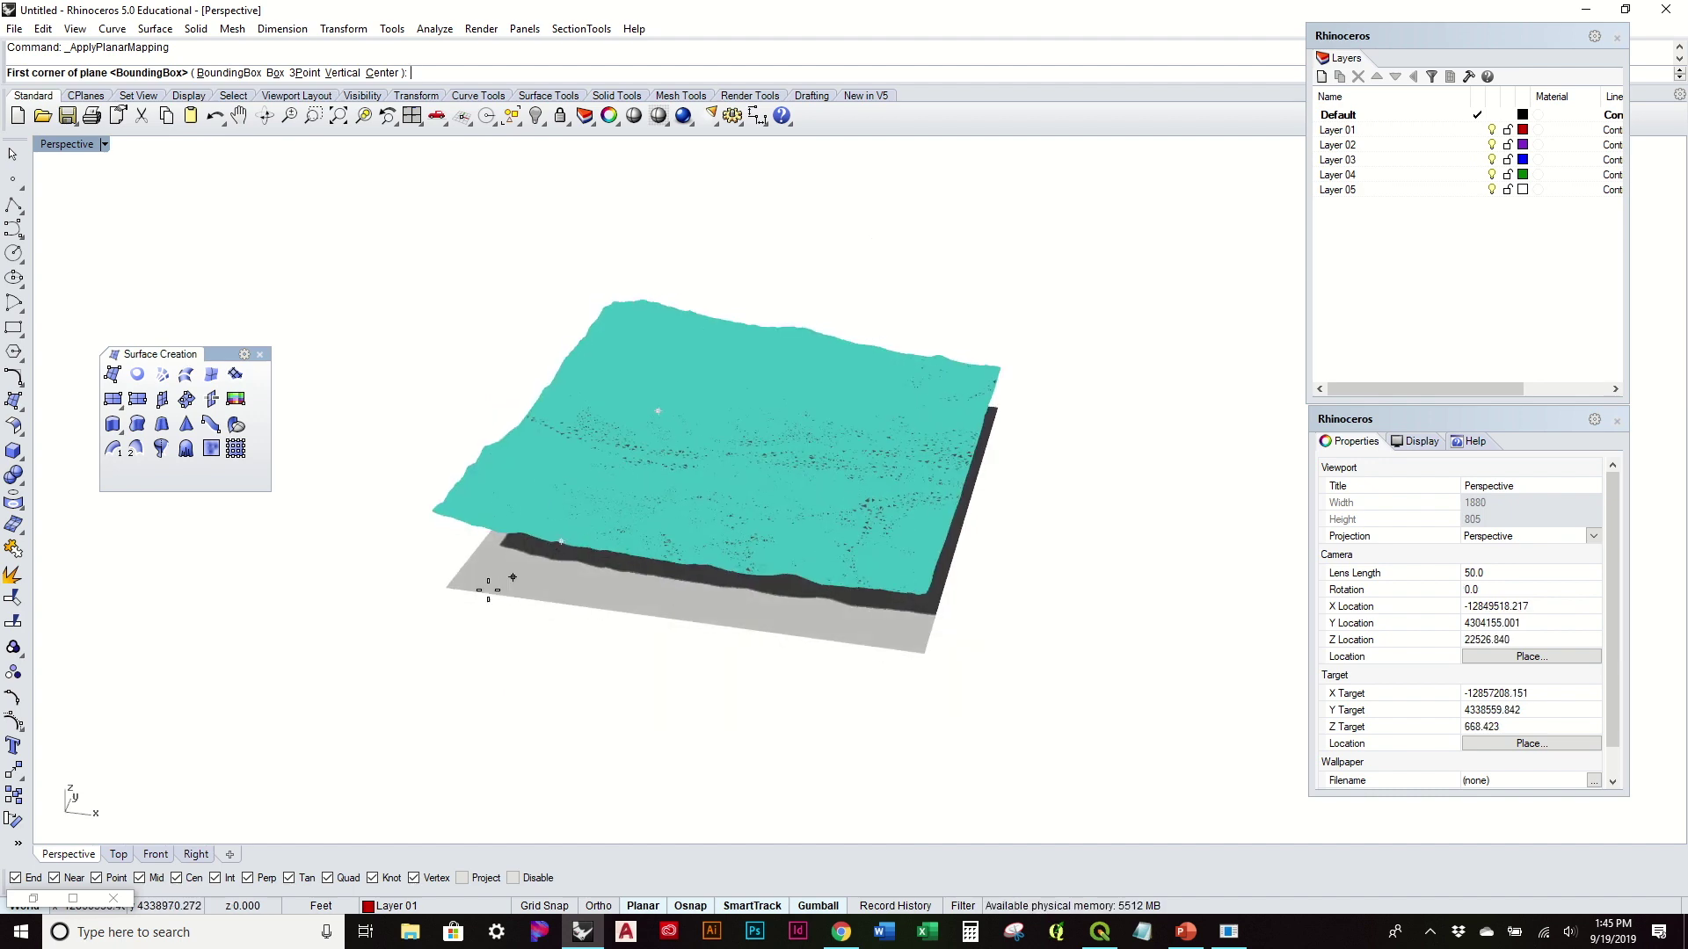
click(456, 589)
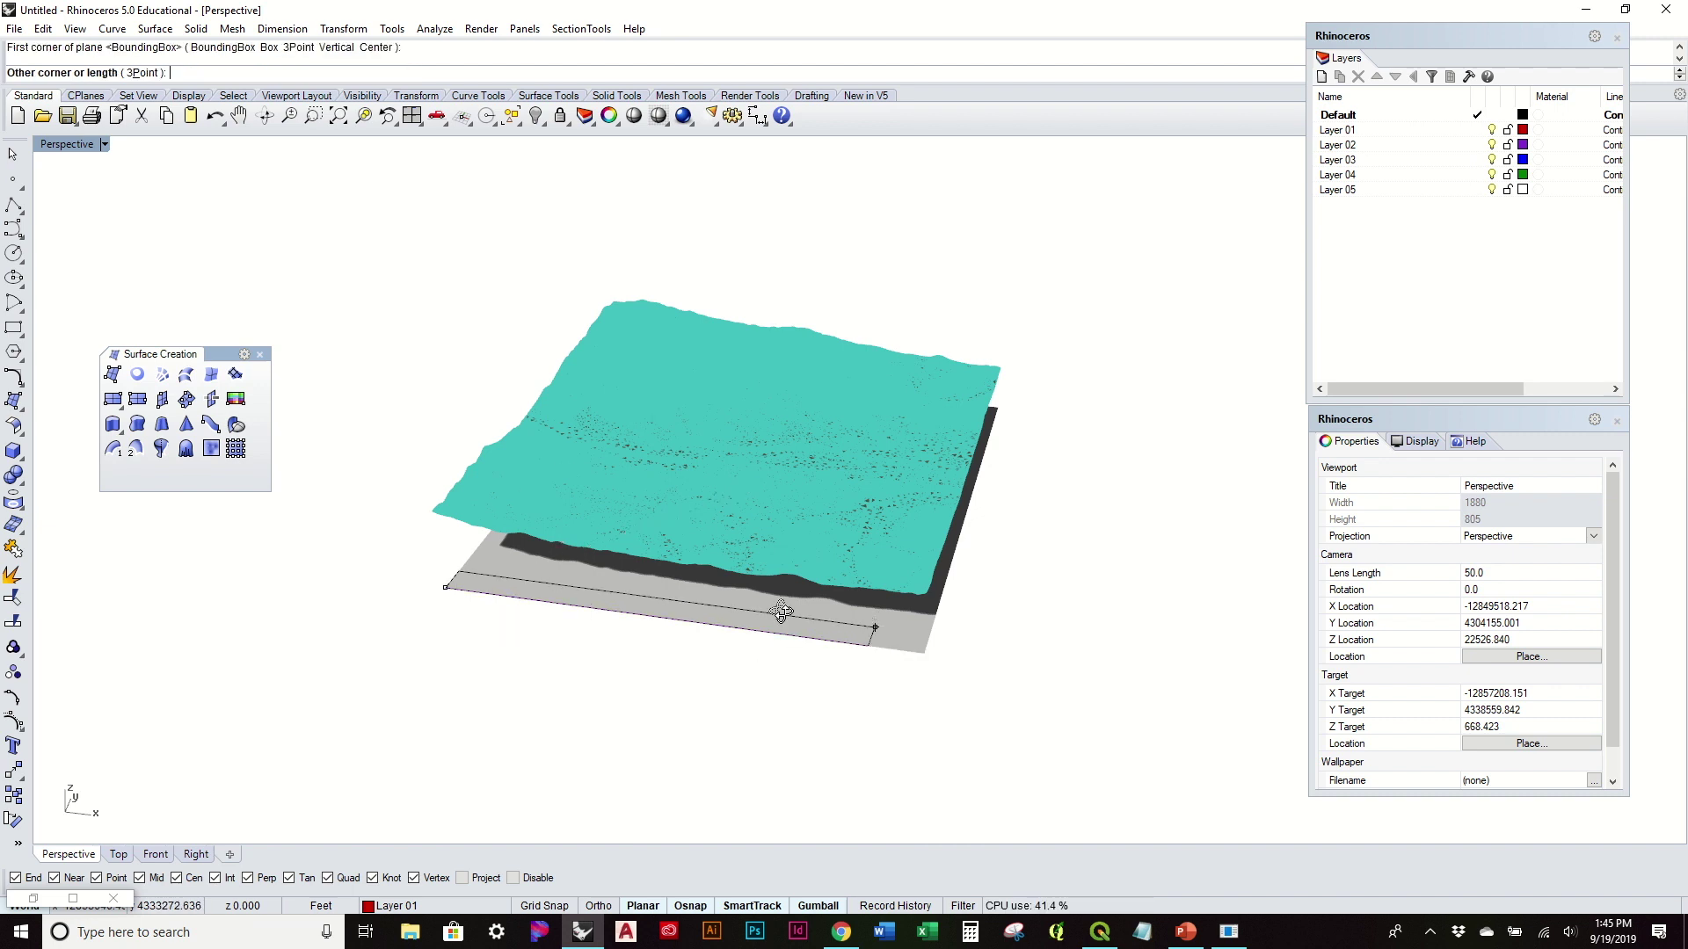
right_drag(772, 603, 1068, 559)
click(1123, 506)
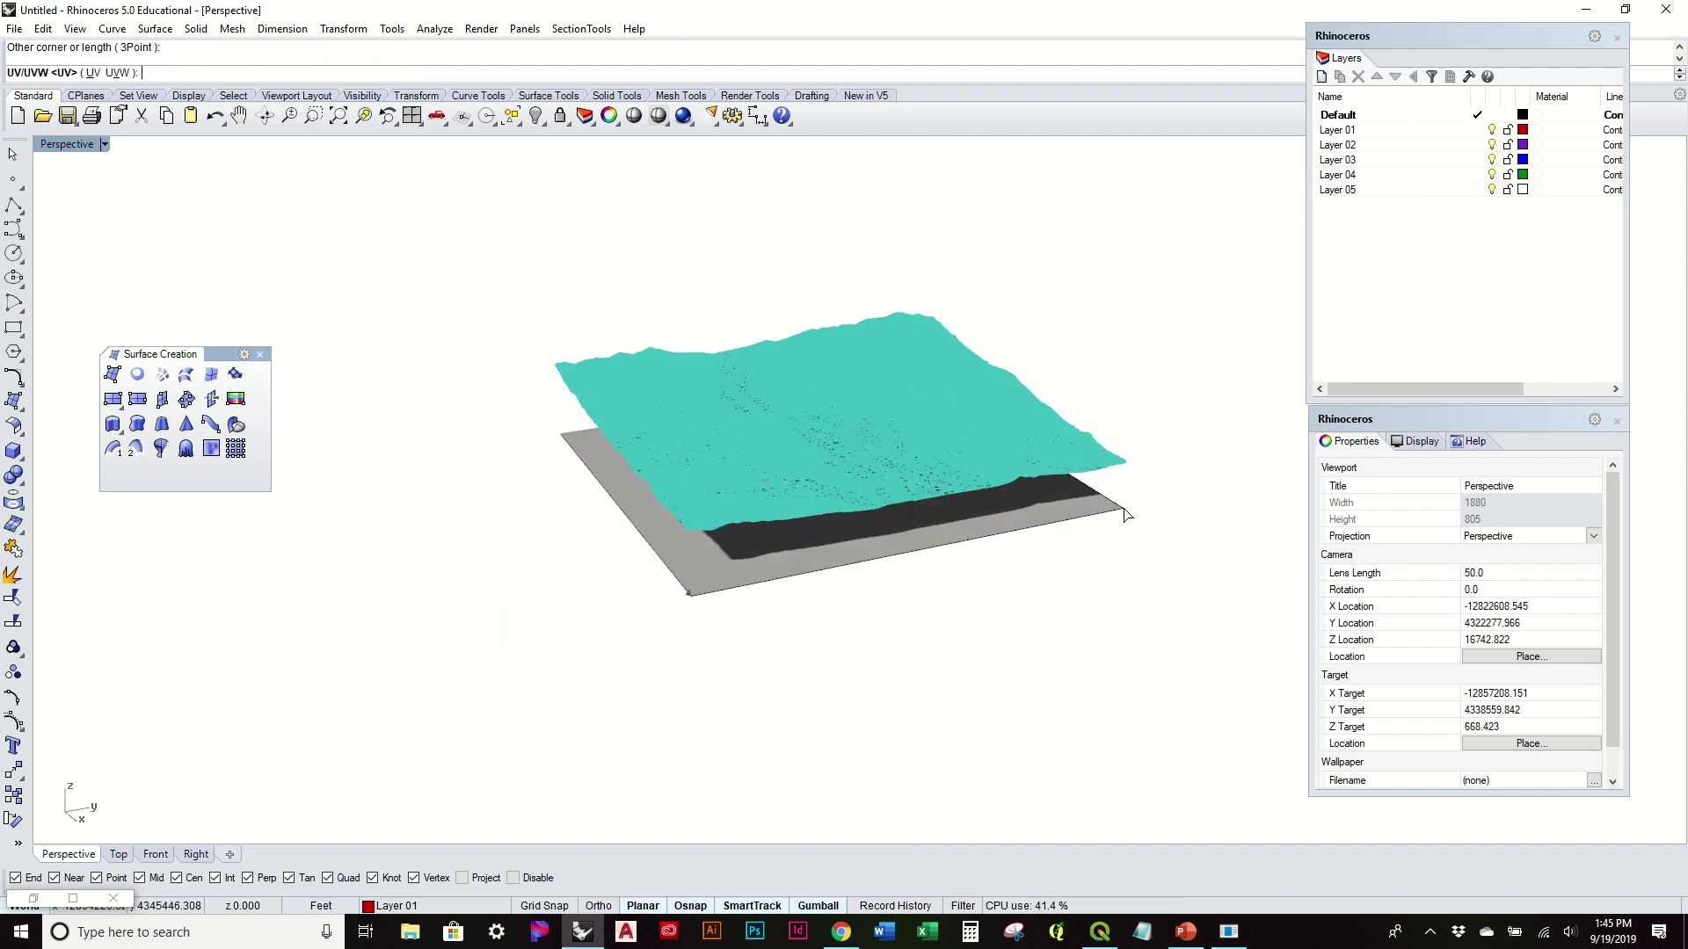
key(Return)
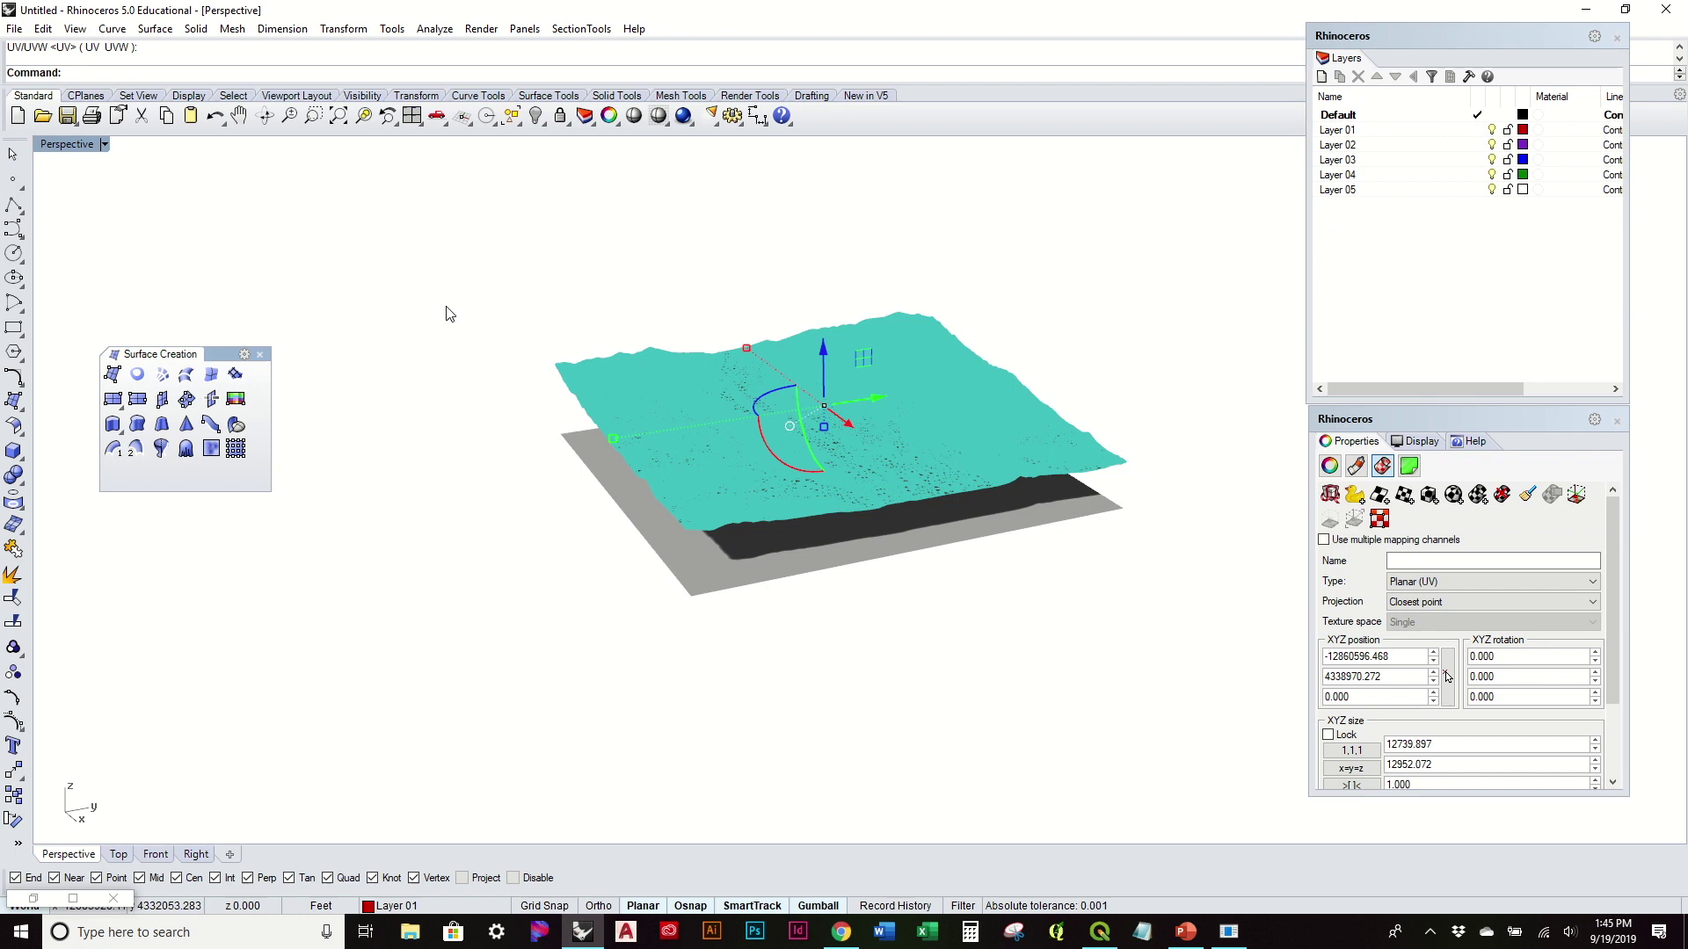
click(579, 349)
Inspect the textured terrain and save the model as "mt charleston terrain" in the DEM Contours folder.
scroll(760, 378, up, 5)
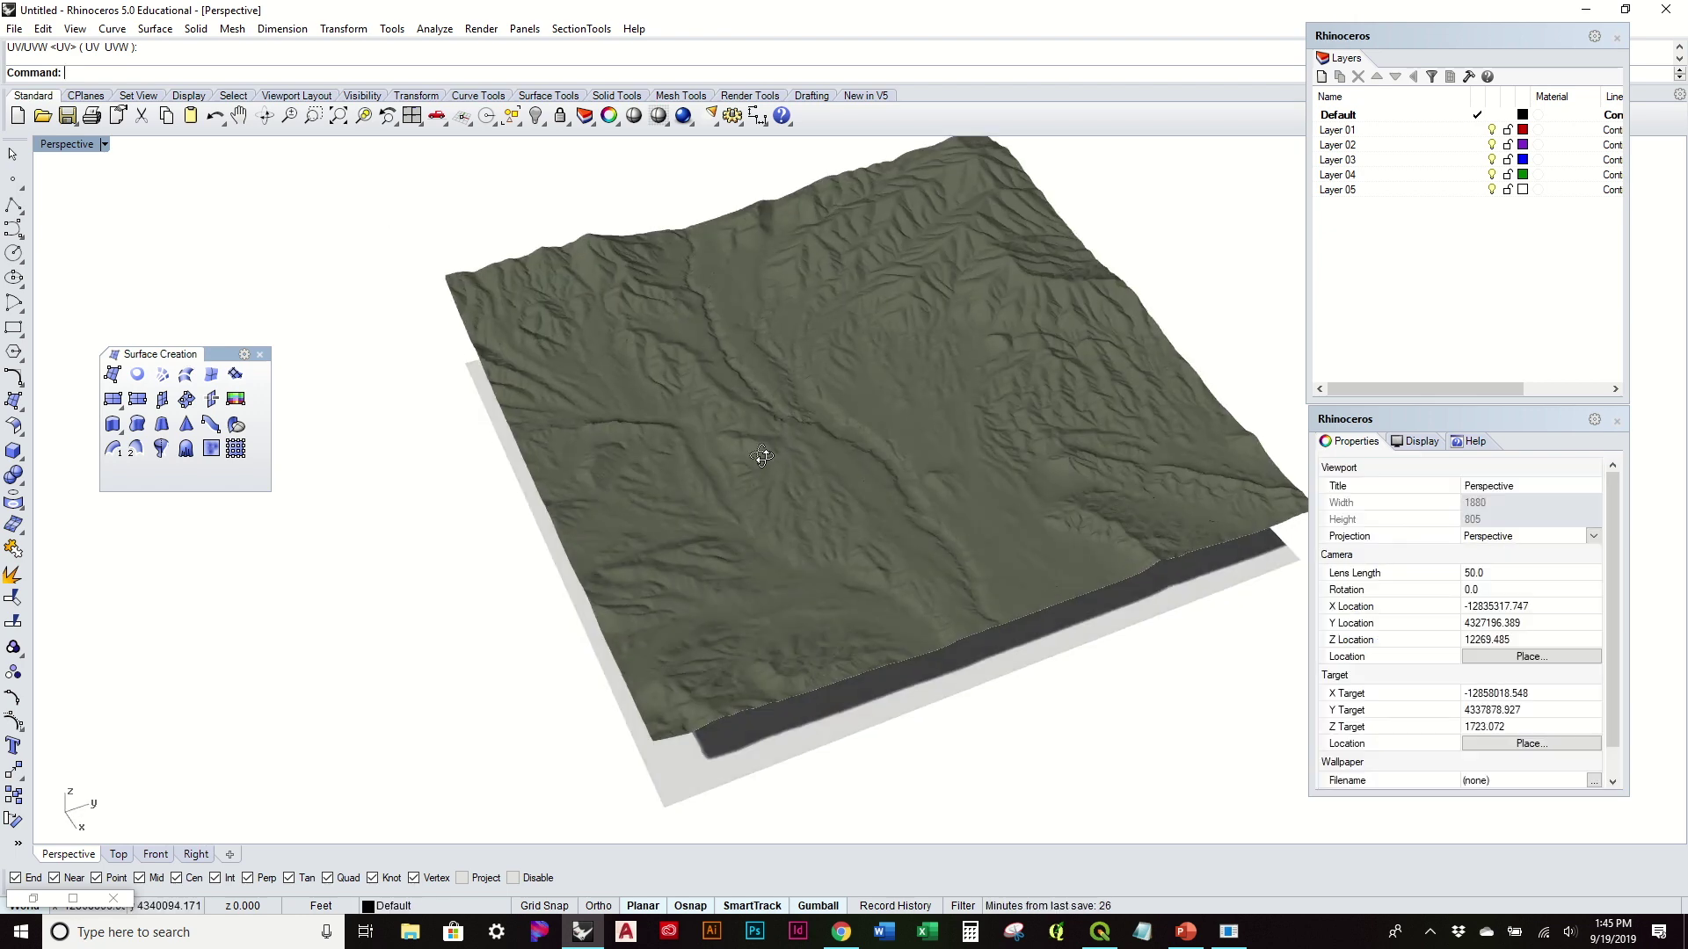
right_drag(799, 490, 829, 464)
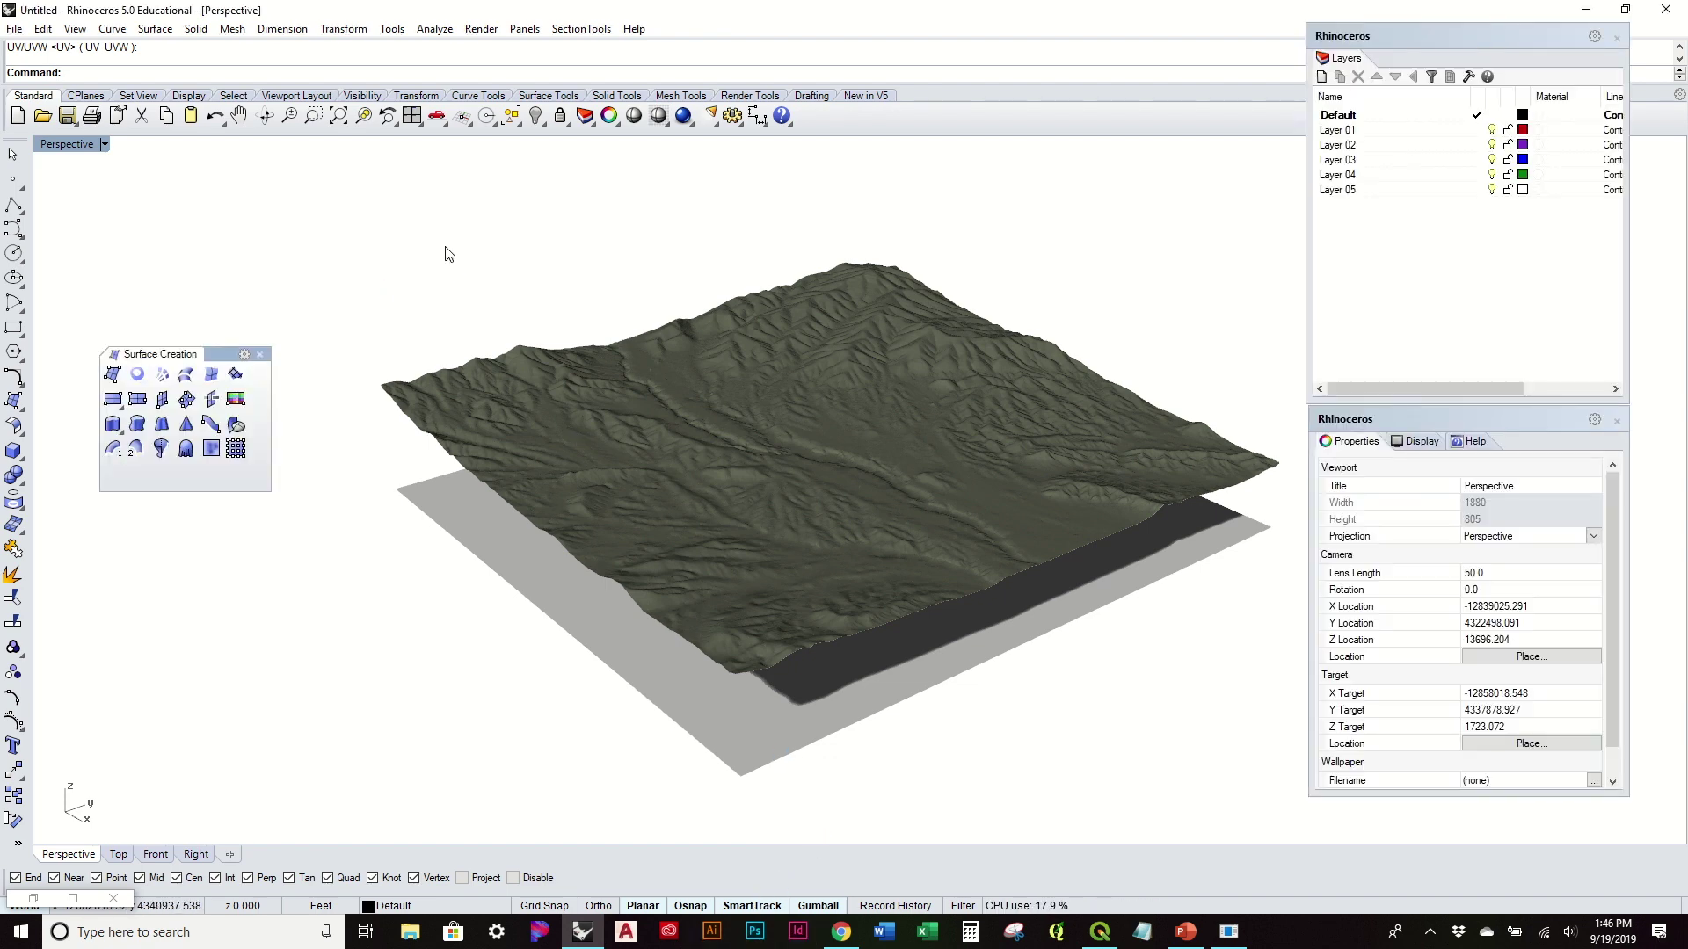
click(68, 115)
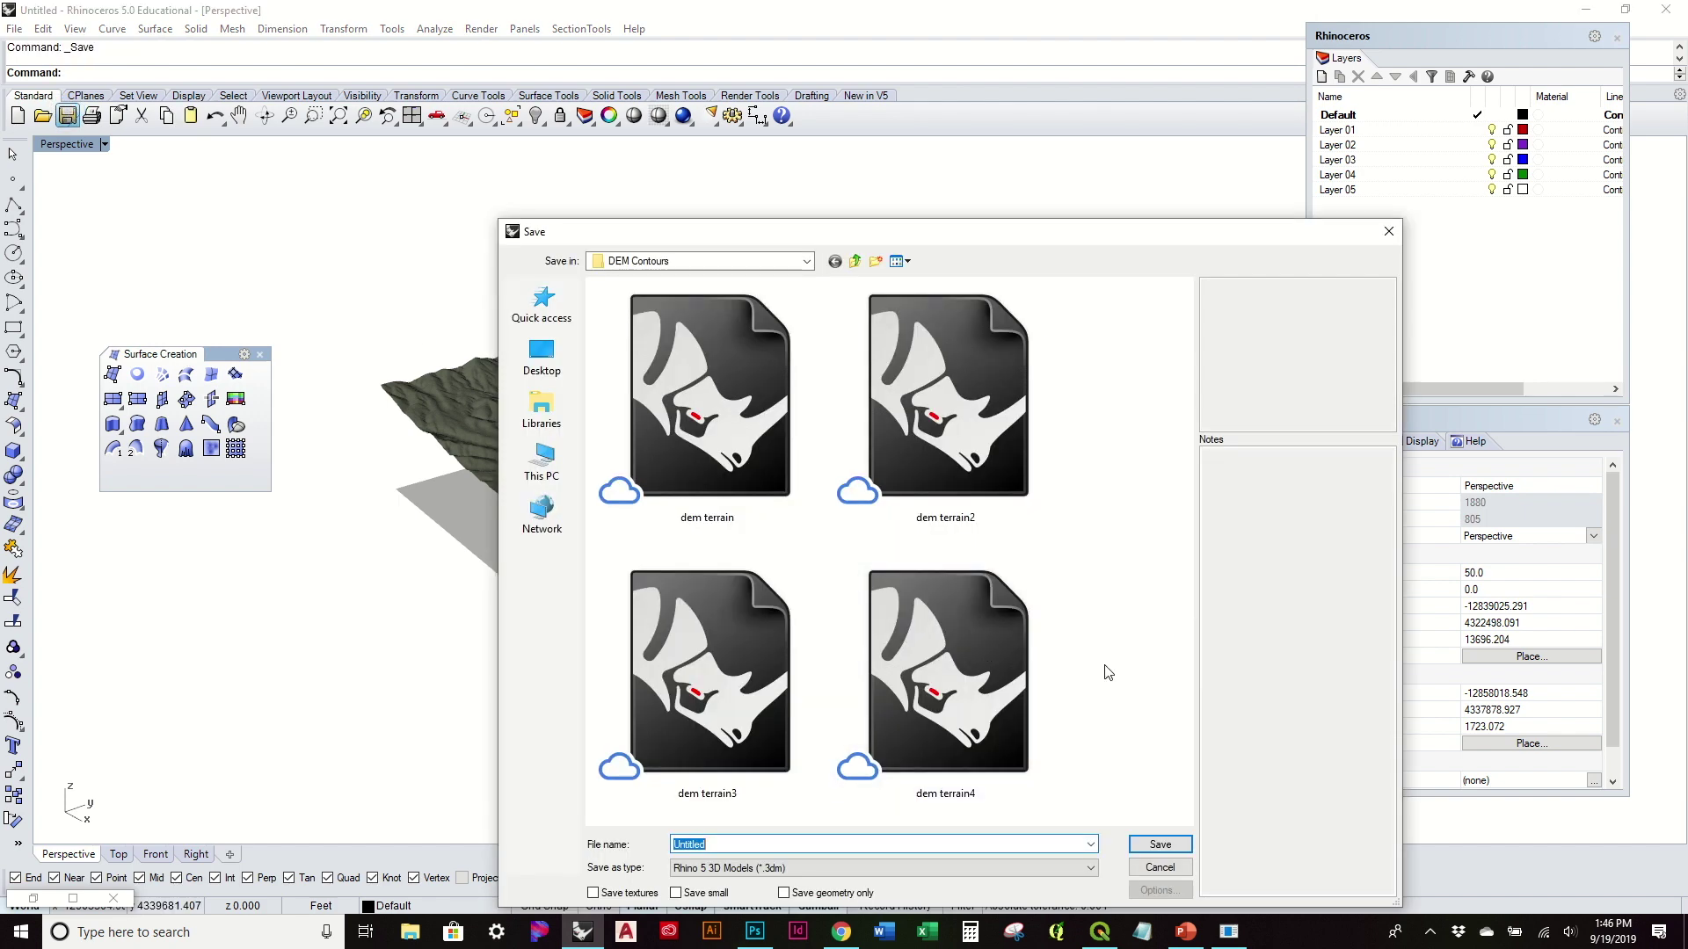
text(mt charleston terrain)
key(Return)
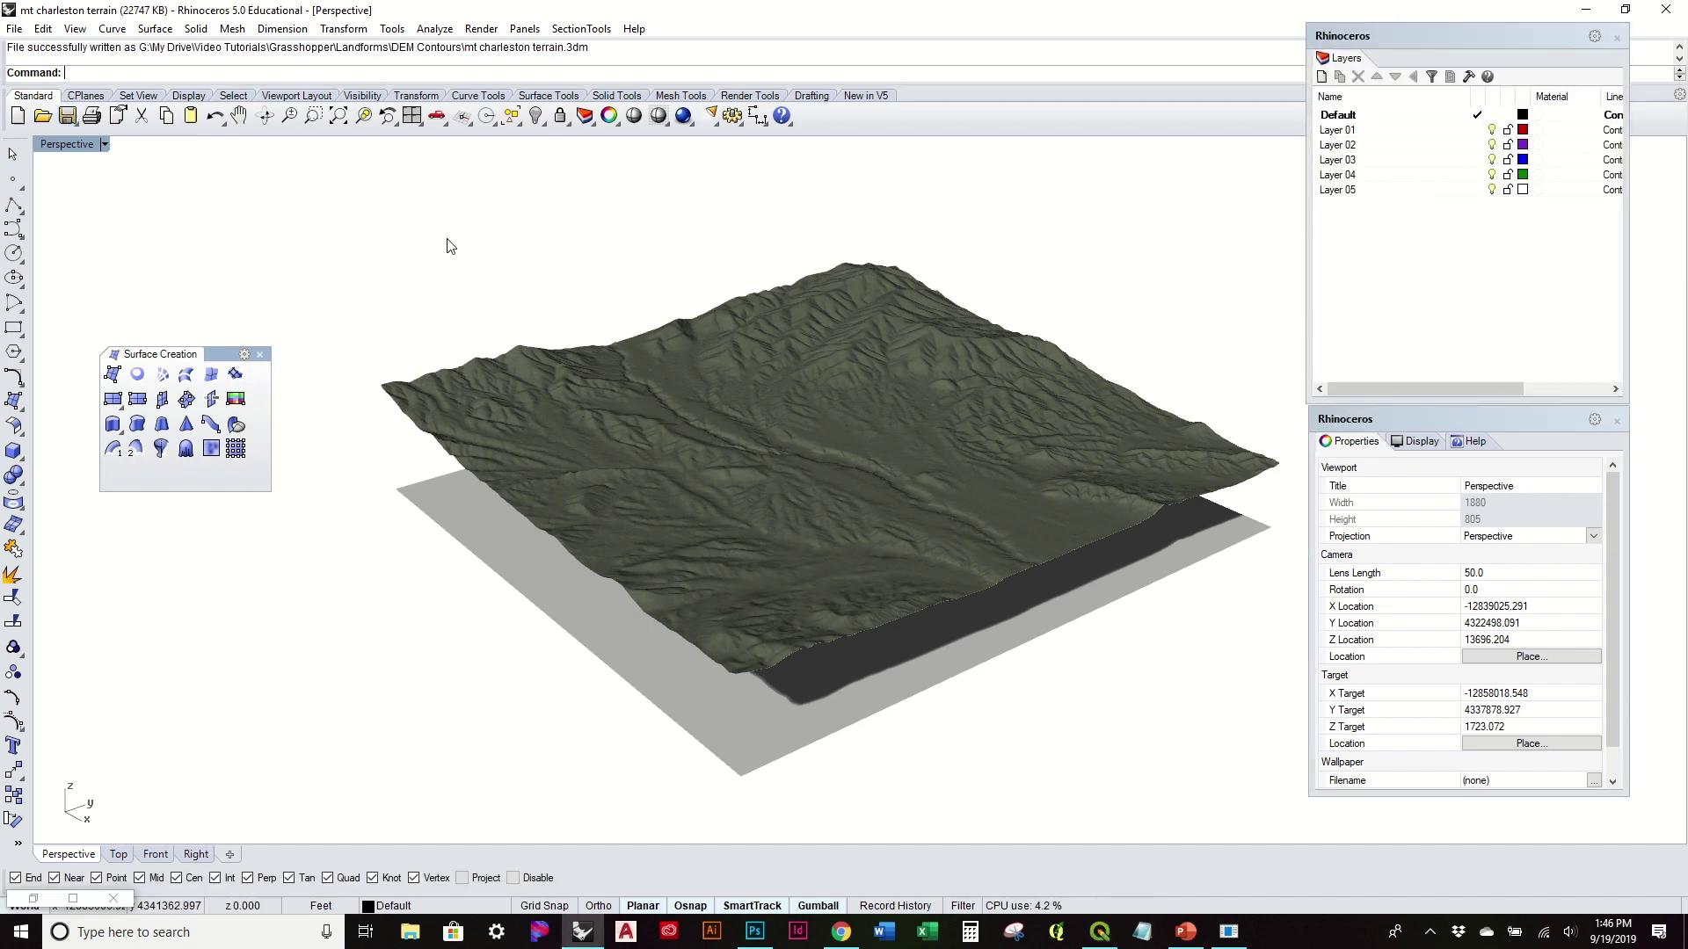
Start a new model from the Large Objects - Feet template and reopen the recent mt charleston terrain model.
click(18, 115)
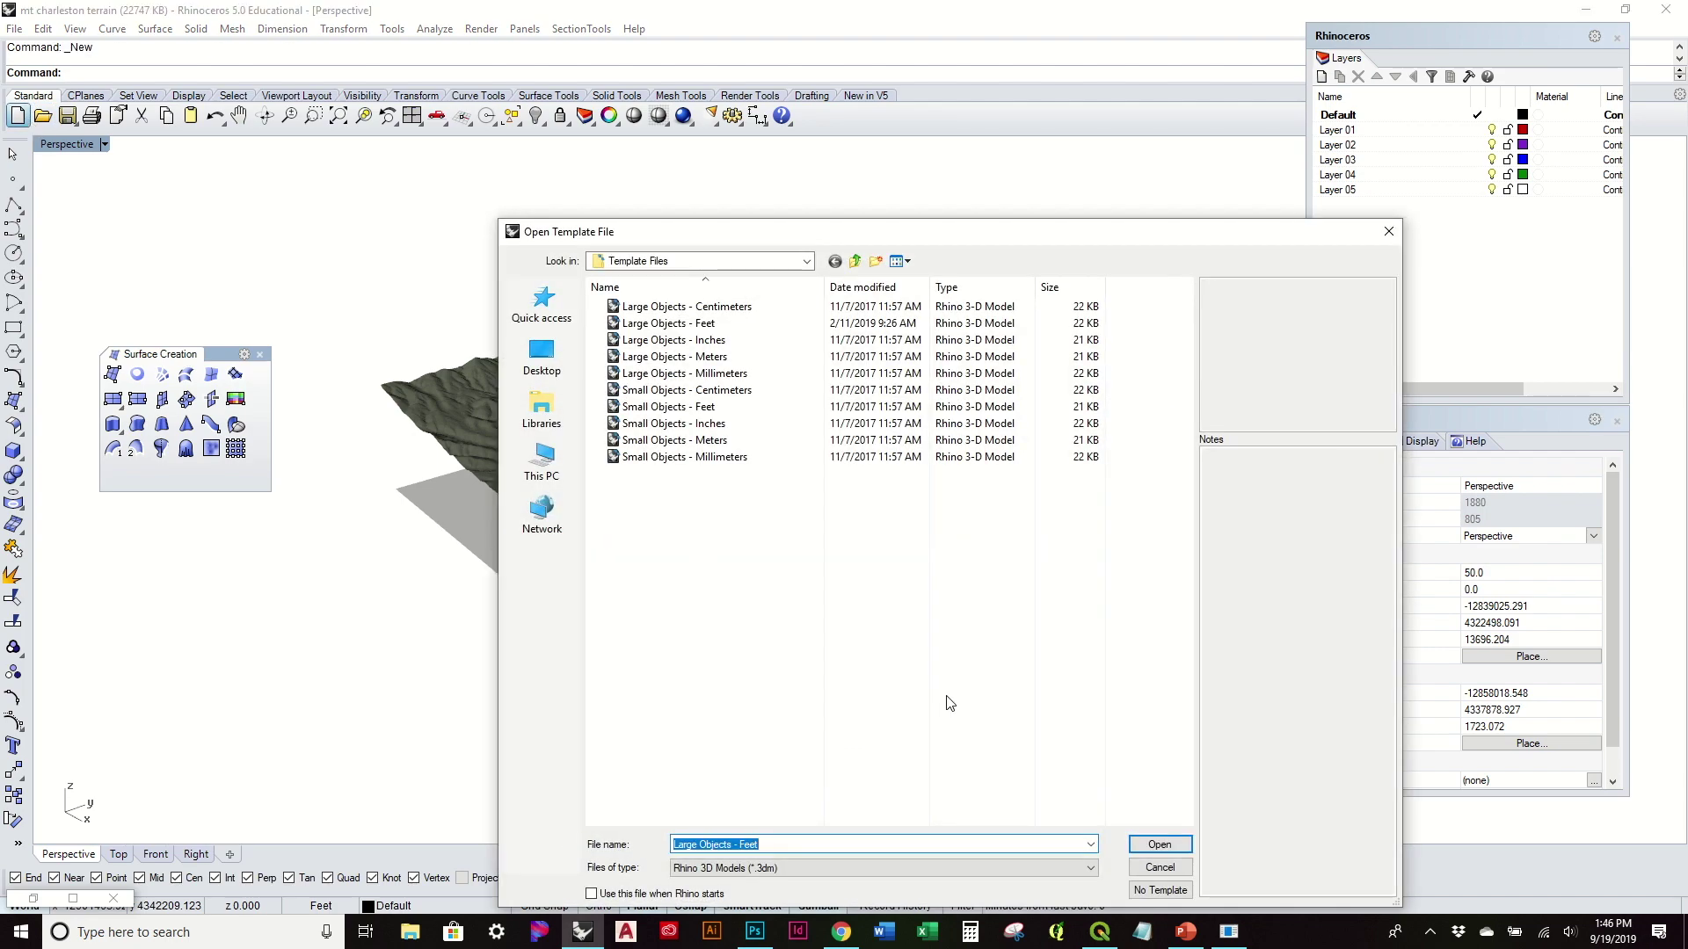
click(1171, 849)
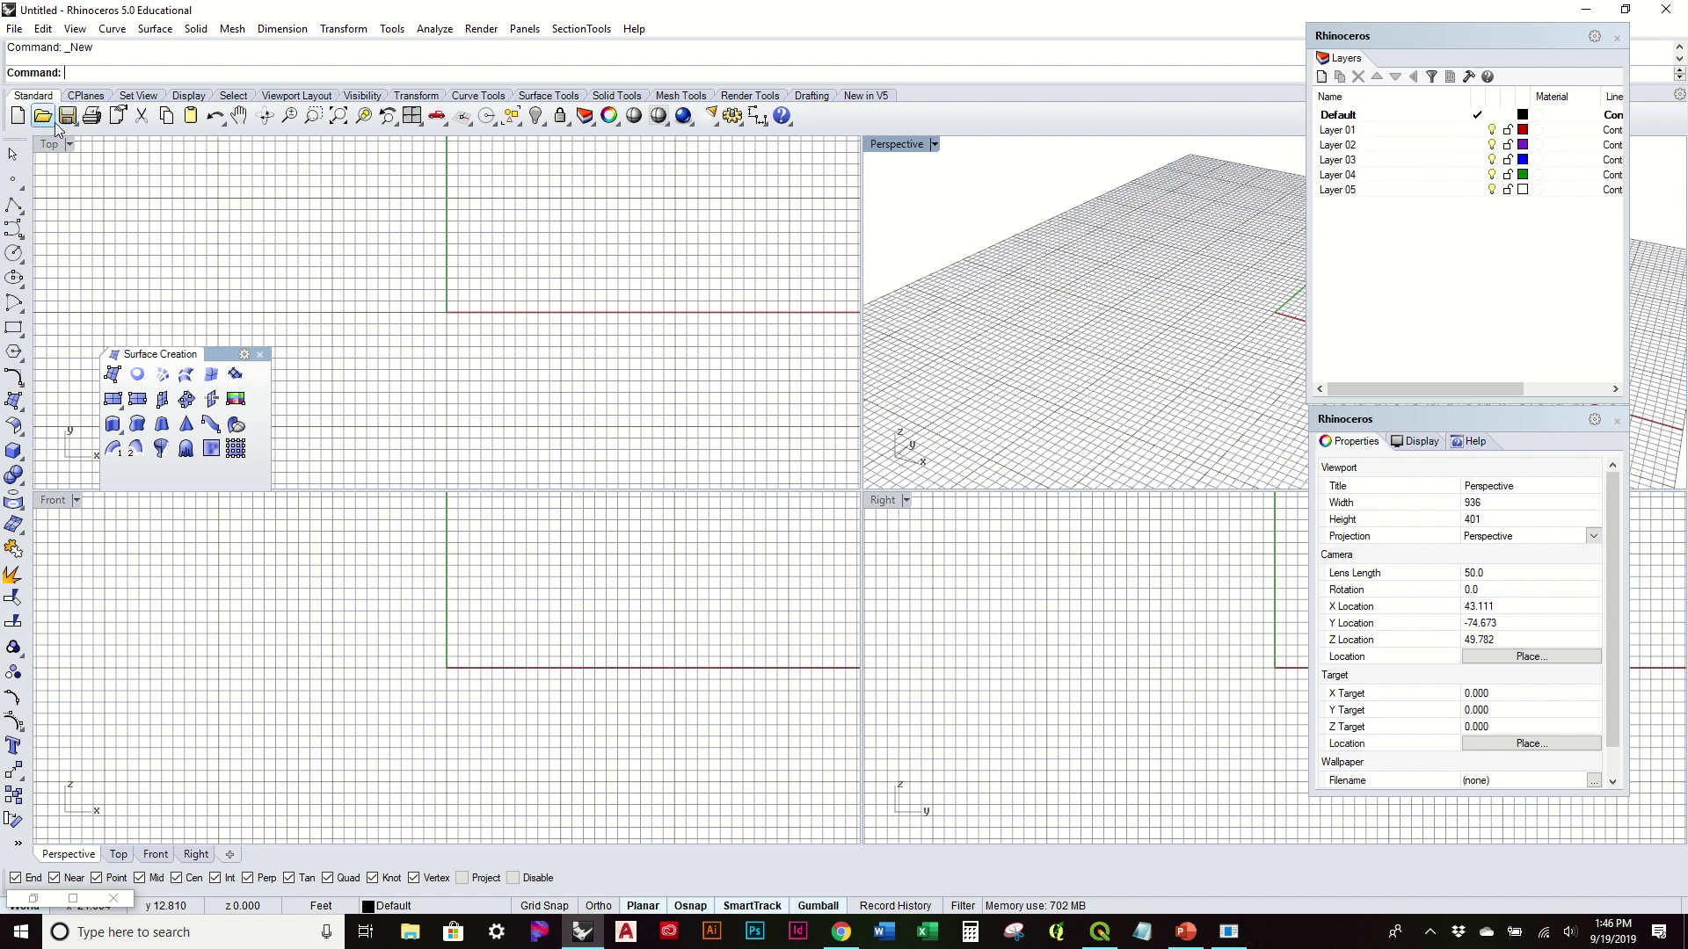
click(15, 29)
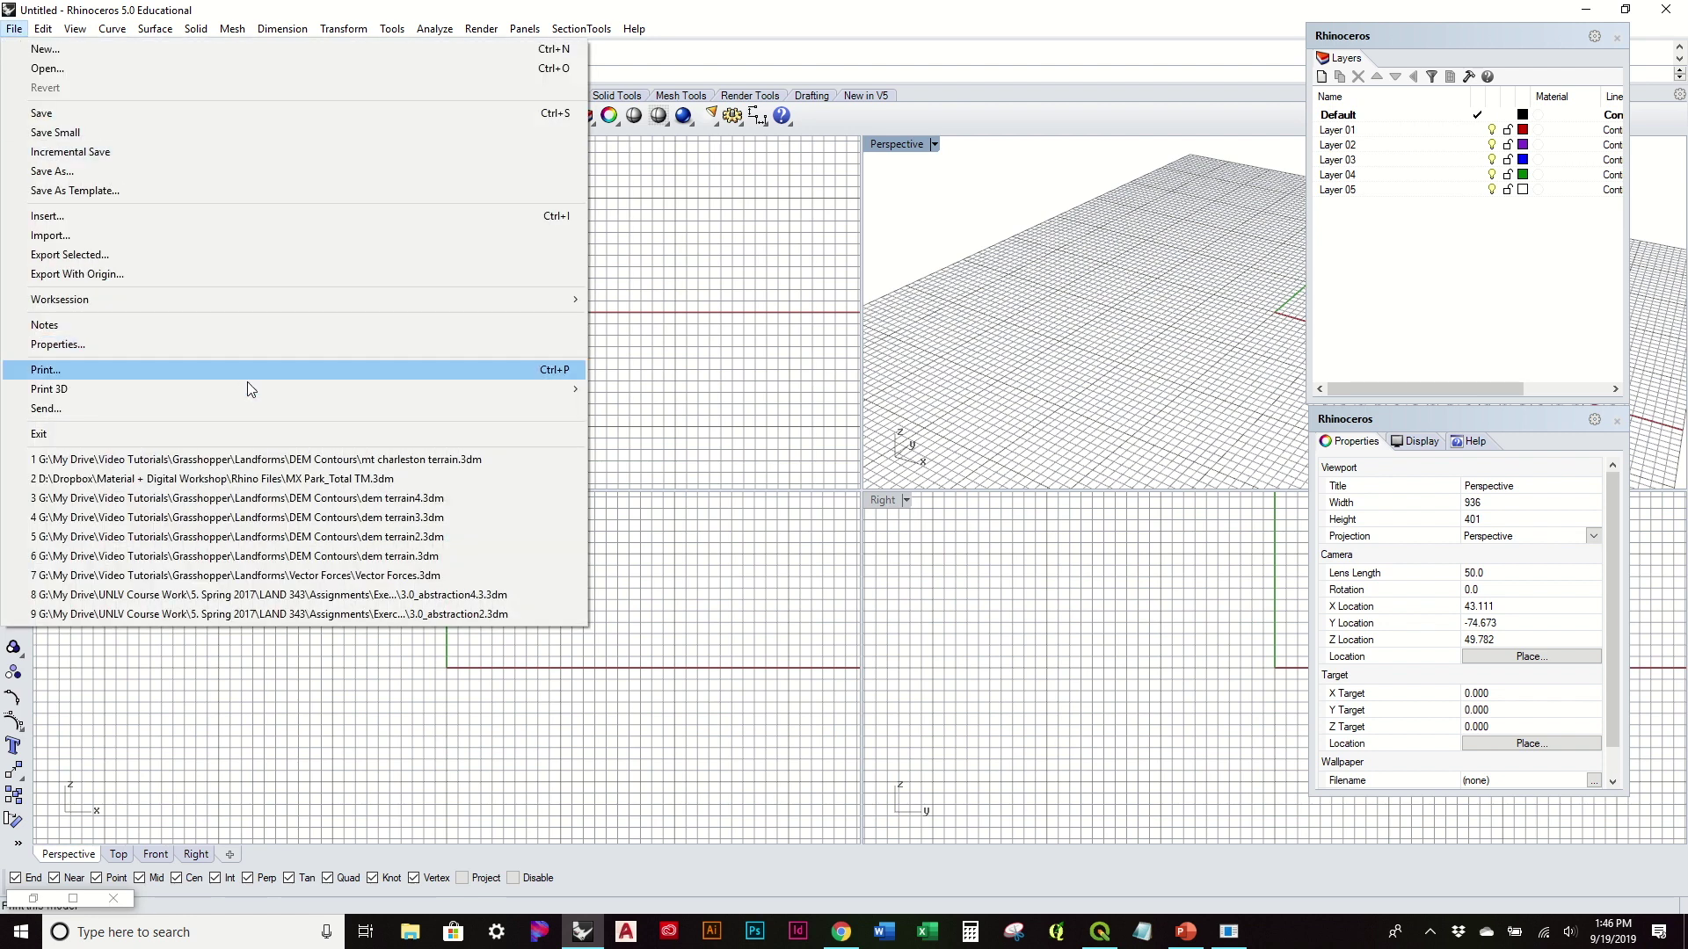
click(271, 456)
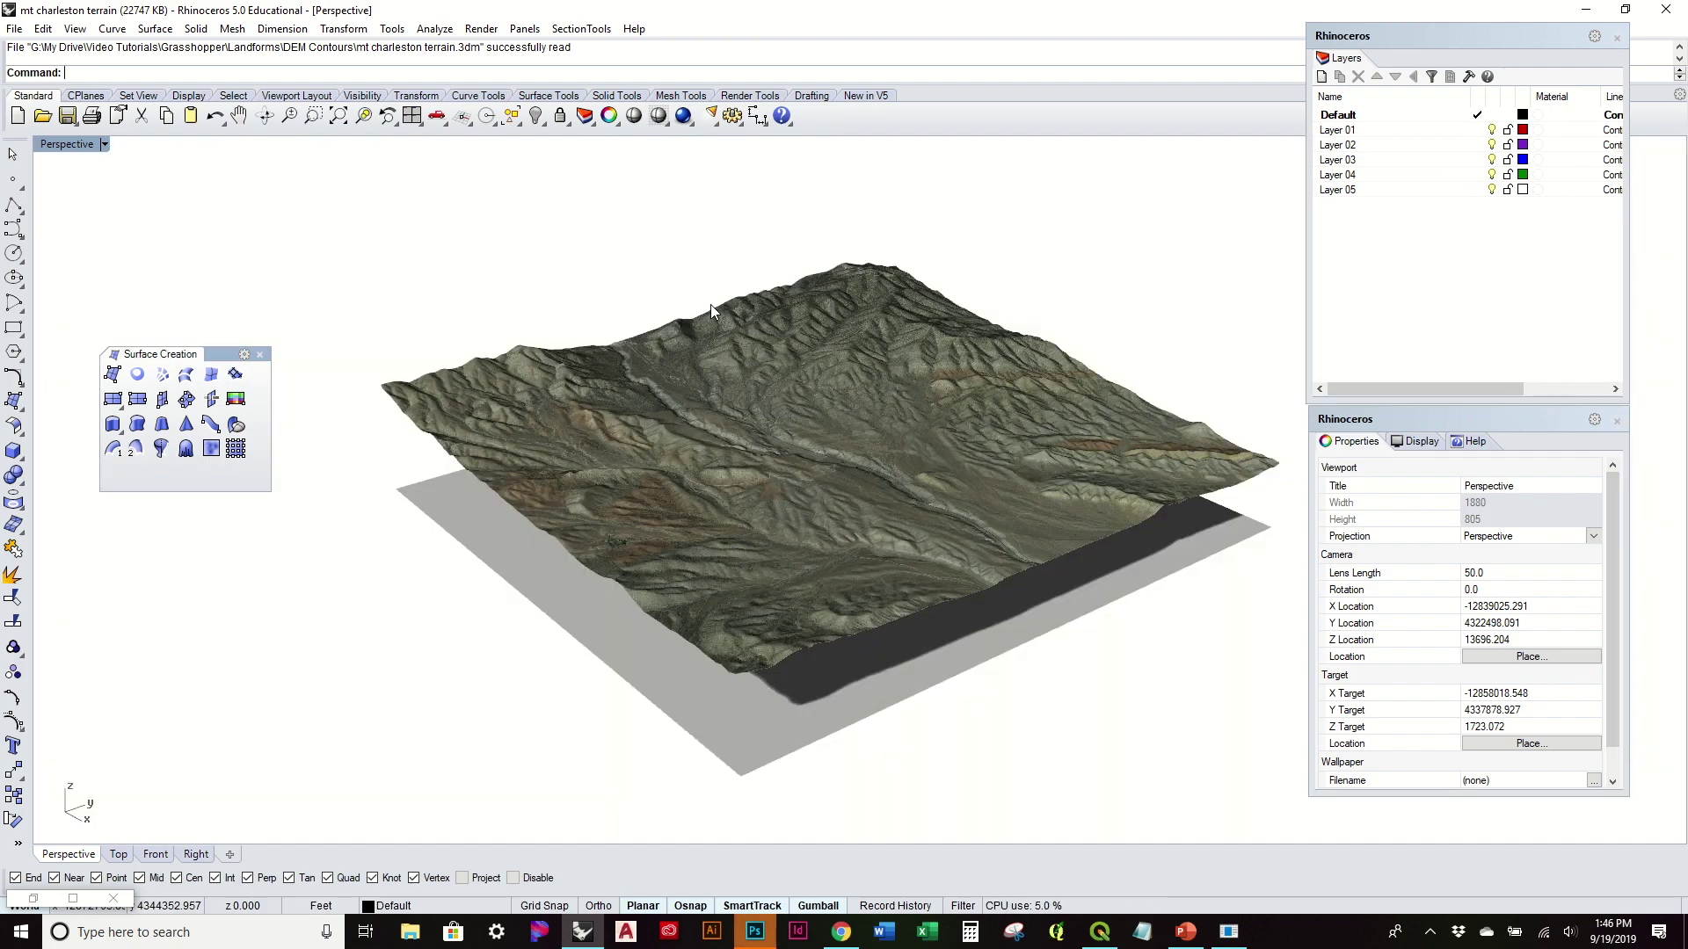
Examine the textured terrain up close and from several angles, including the ridges, the canyon and the roads.
right_drag(710, 304, 754, 425)
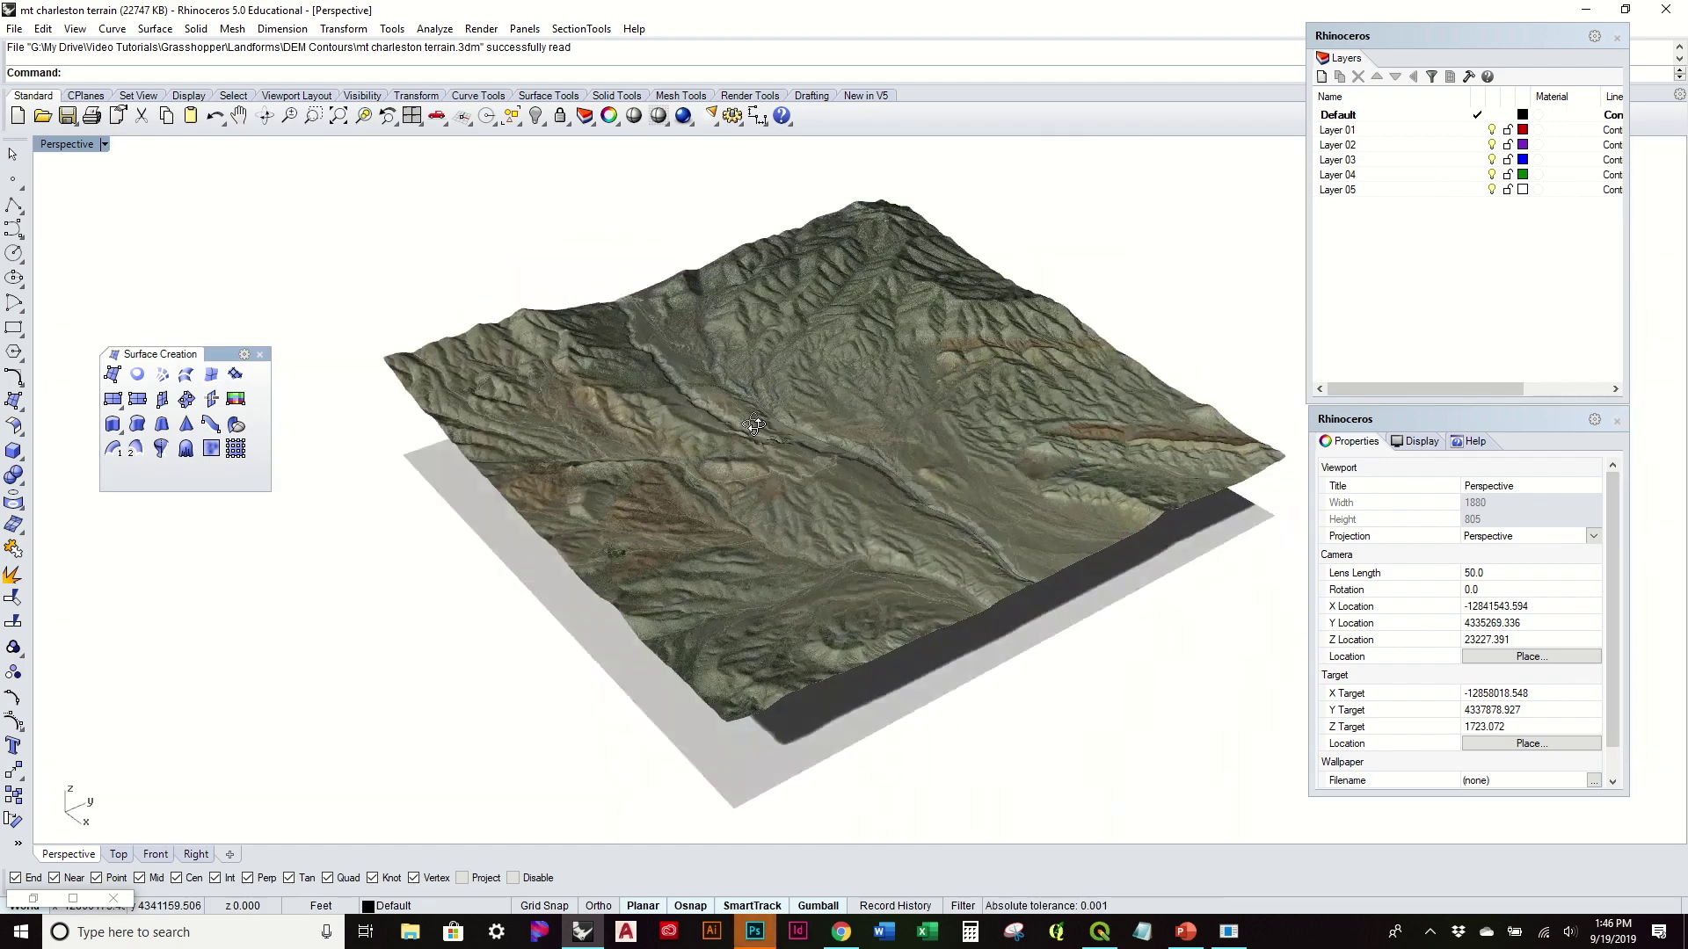
scroll(910, 370, up, 5)
right_drag(1005, 452, 802, 498)
scroll(802, 497, down, 3)
right_drag(799, 603, 973, 578)
scroll(783, 432, down, 4)
right_drag(783, 432, 673, 358)
scroll(1220, 584, up, 8)
right_drag(1220, 584, 919, 599)
scroll(958, 632, up, 9)
scroll(864, 483, down, 5)
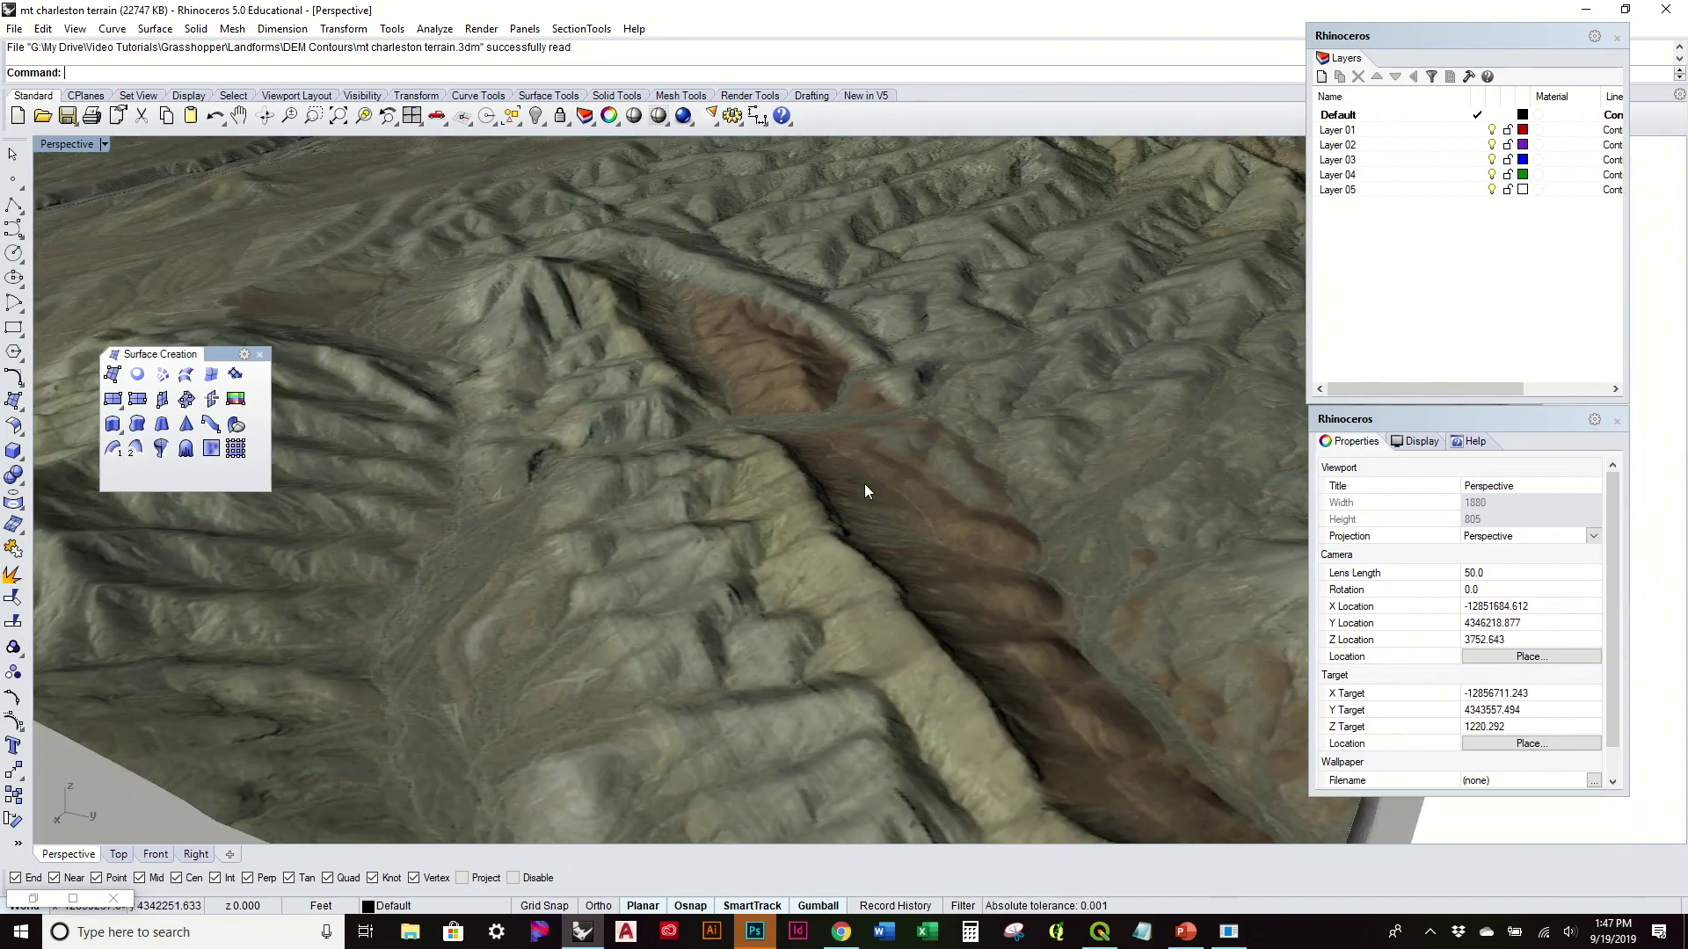
scroll(865, 491, down, 4)
right_drag(677, 501, 1038, 516)
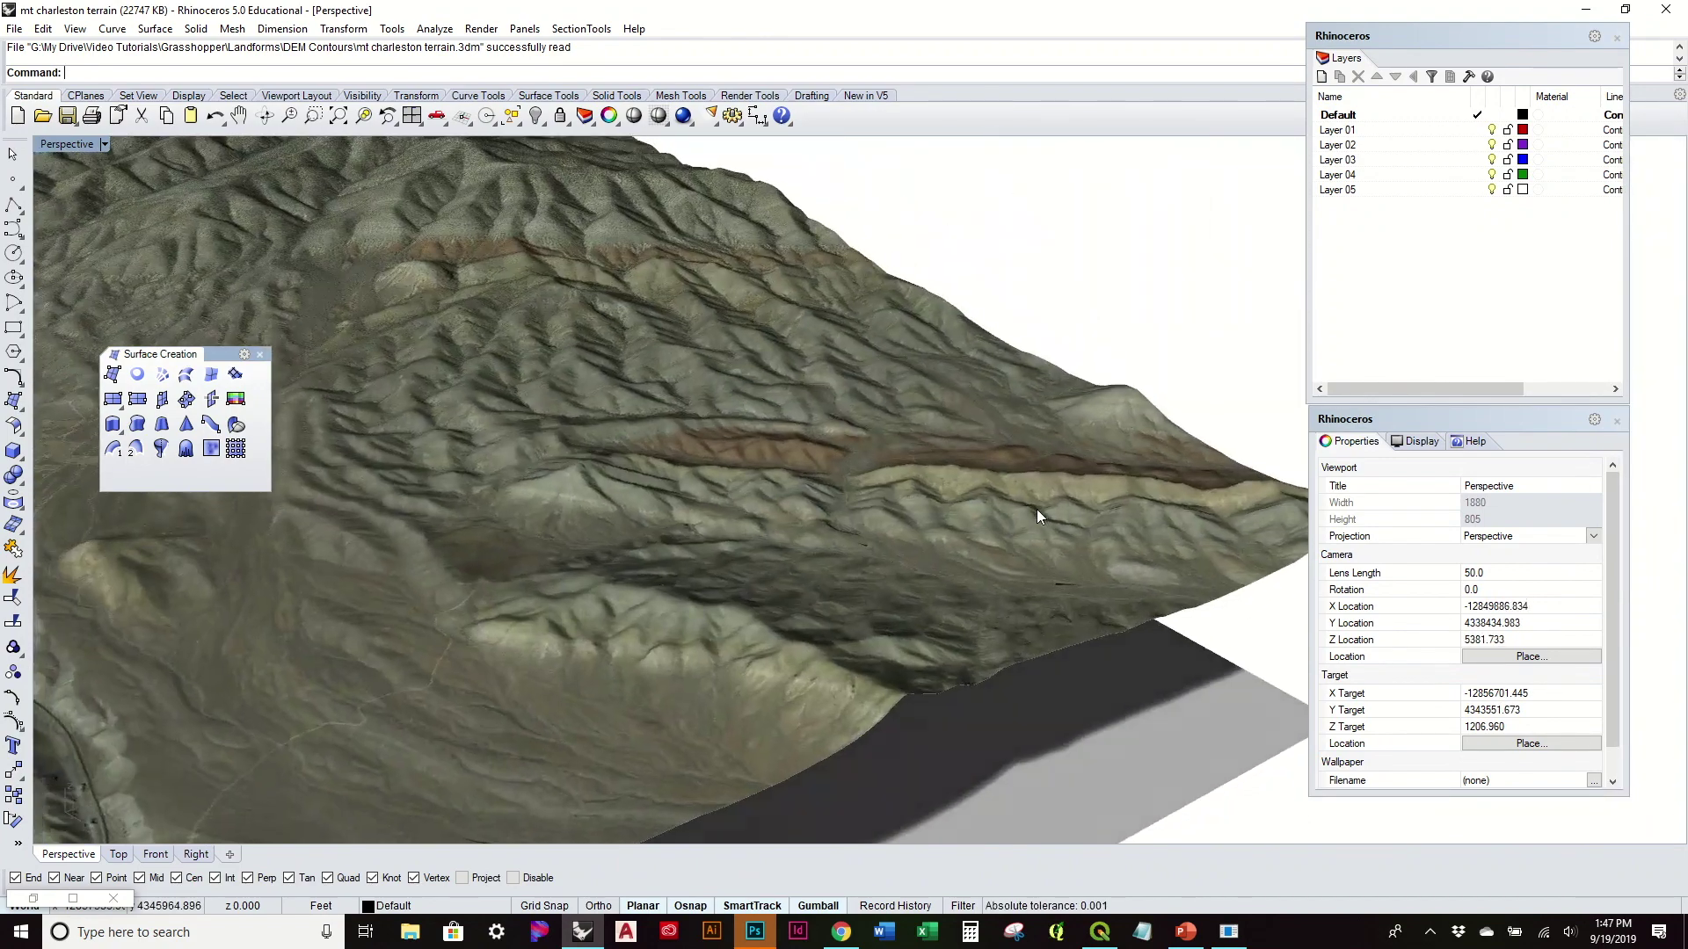
scroll(1038, 507, down, 3)
right_drag(561, 532, 955, 445)
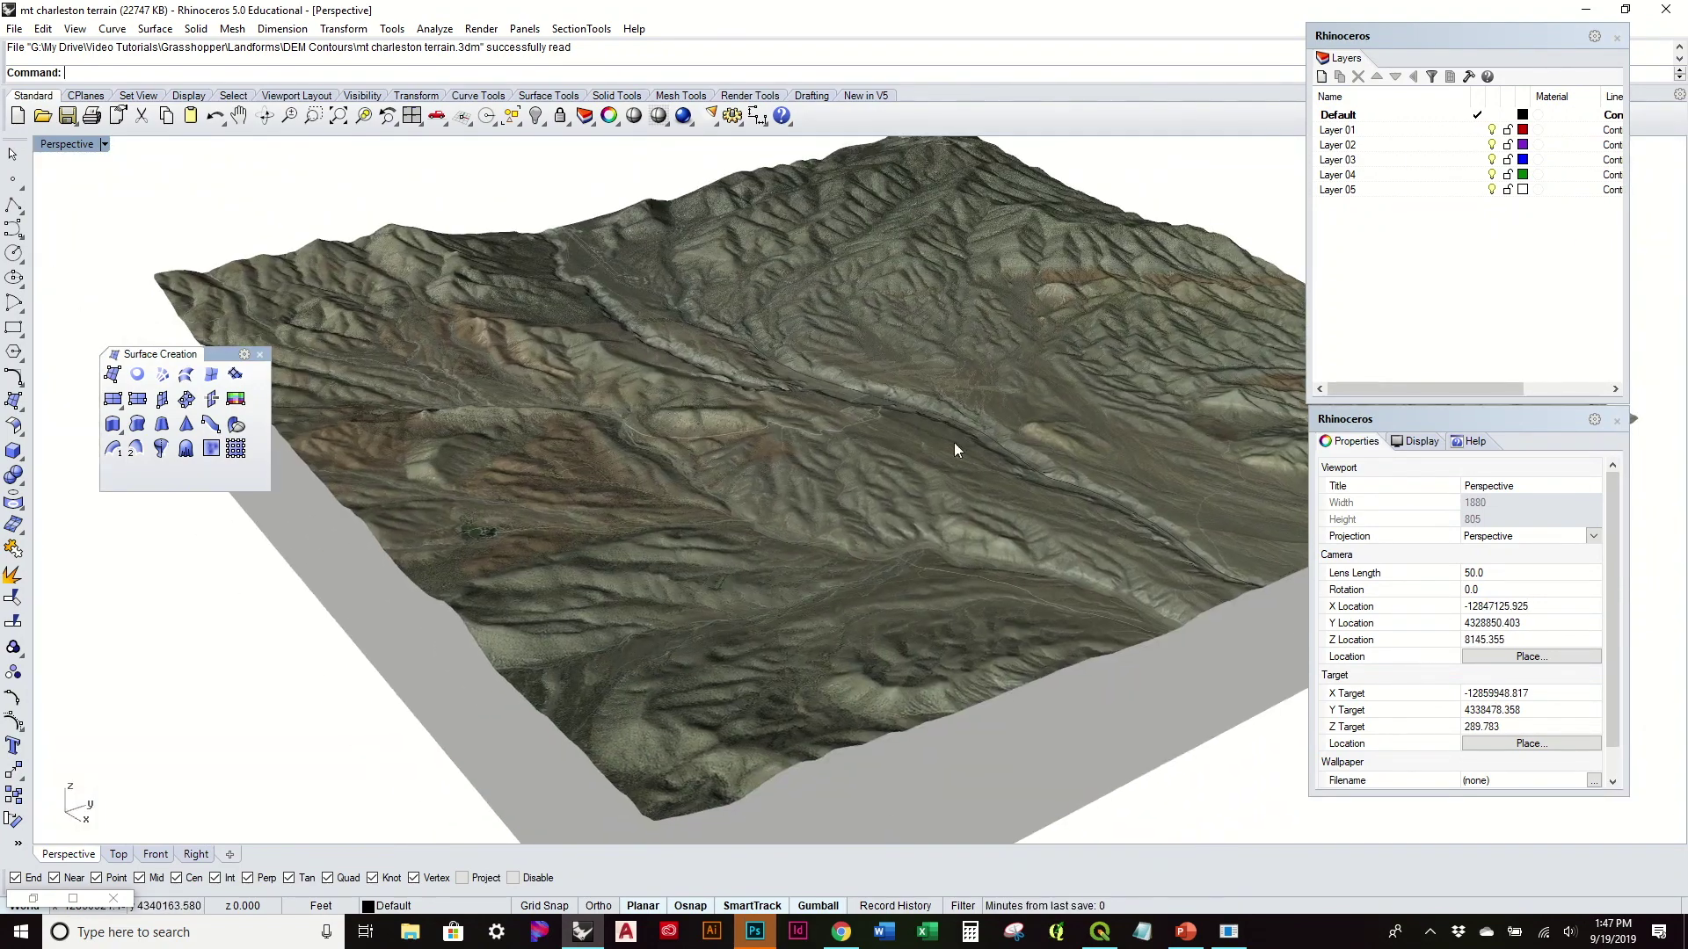
scroll(963, 493, up, 6)
scroll(858, 603, up, 5)
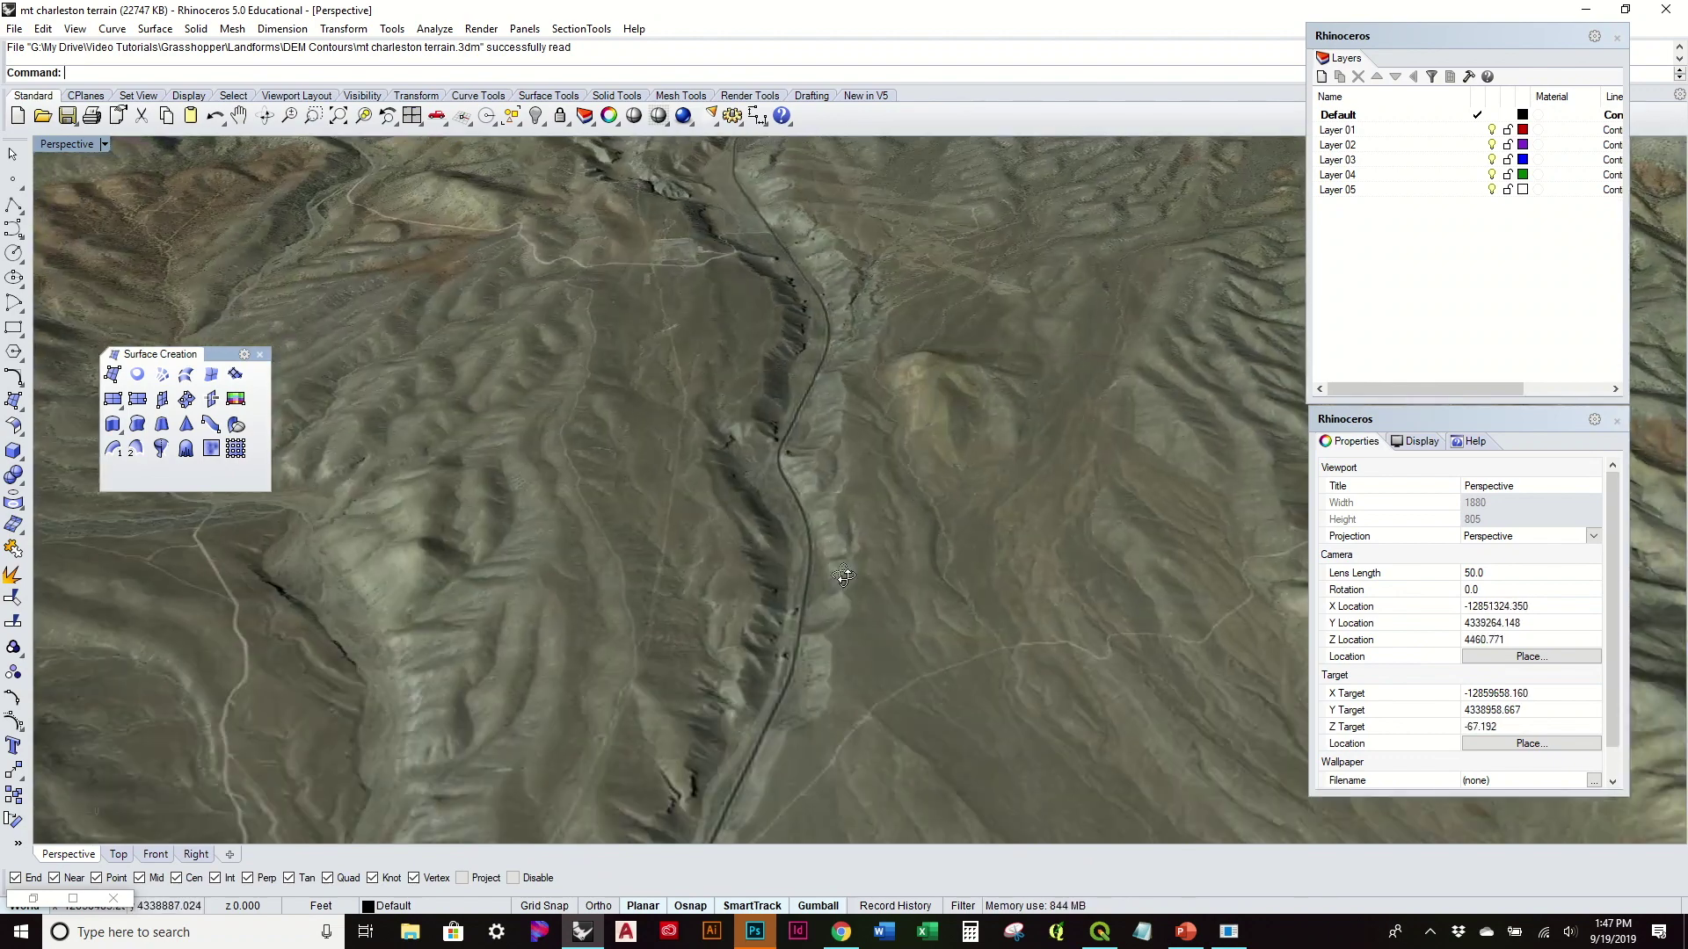
scroll(810, 525, up, 4)
right_drag(810, 525, 611, 406)
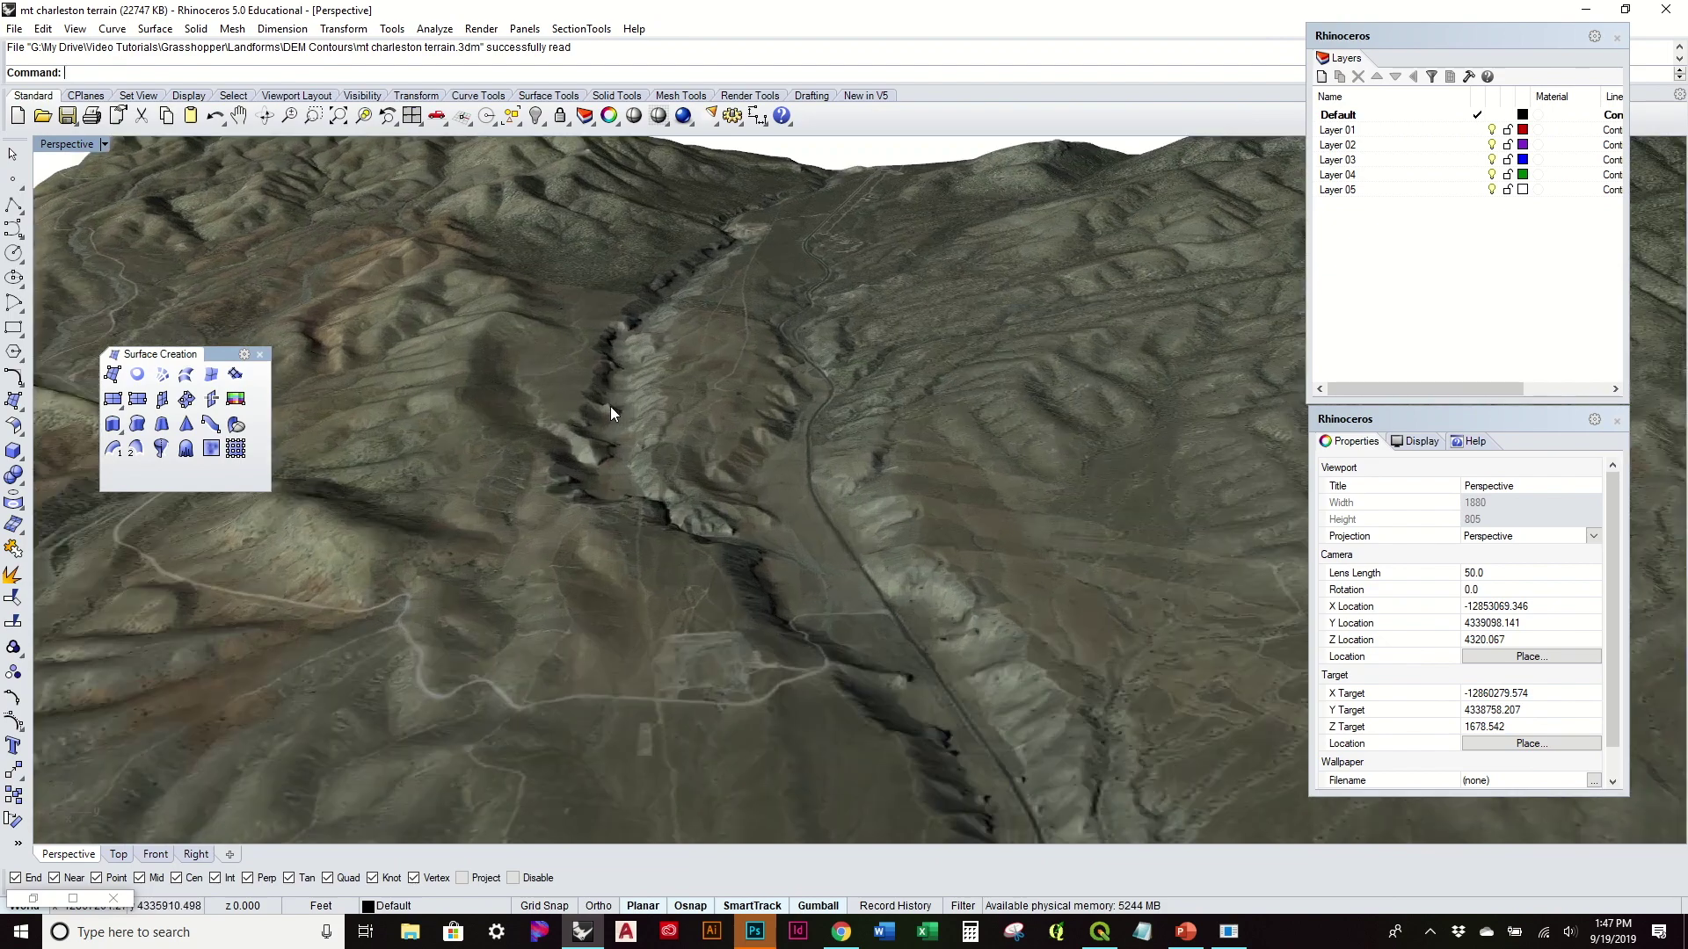
scroll(610, 406, up, 4)
scroll(610, 406, down, 5)
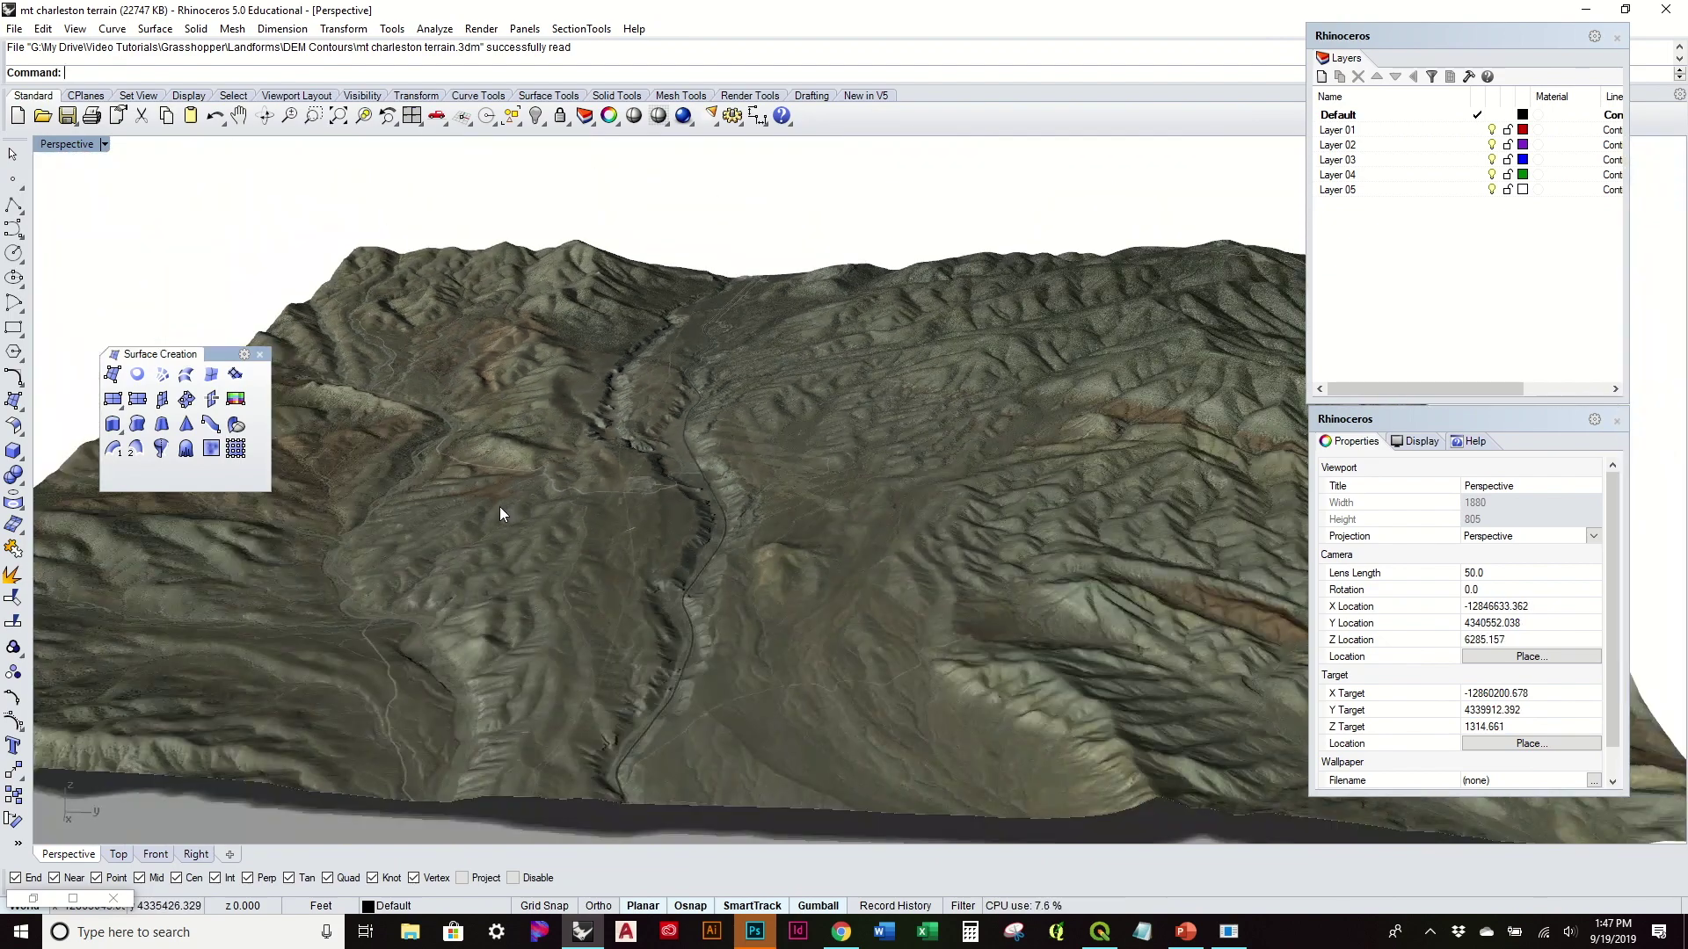
right_drag(500, 506, 725, 477)
scroll(742, 426, down, 6)
scroll(742, 425, up, 2)
scroll(724, 478, down, 2)
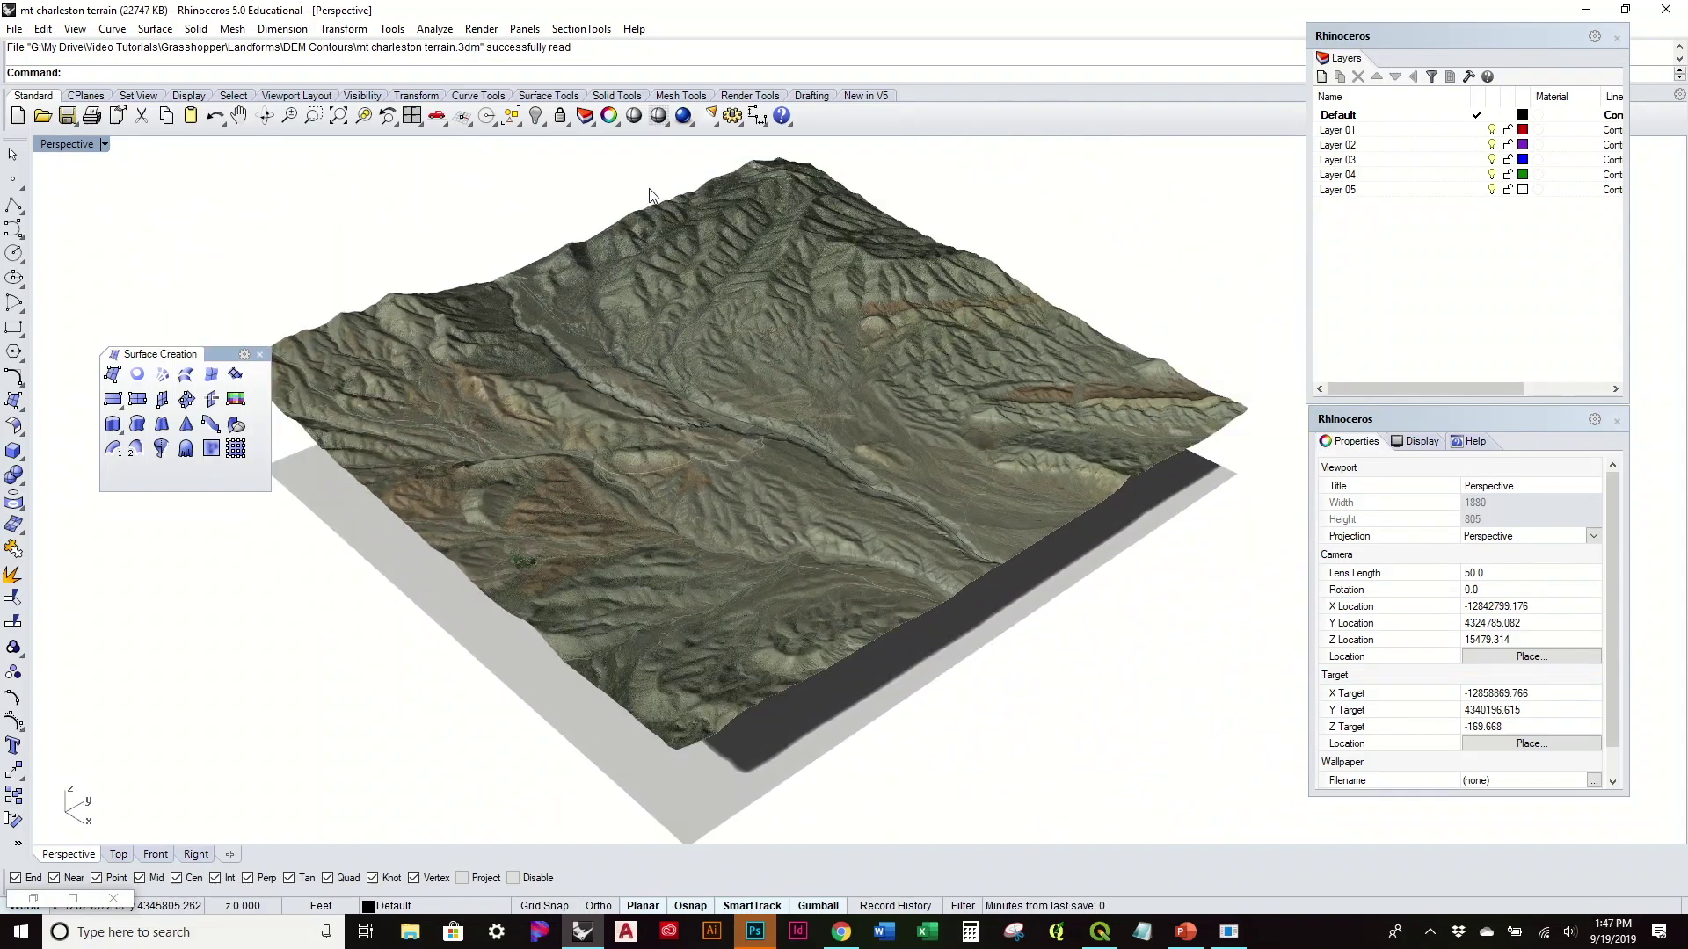
Switch to Photoshop and open the mt_charleston2 TIF image from the Landforms project's DEM Contours folder.
click(755, 934)
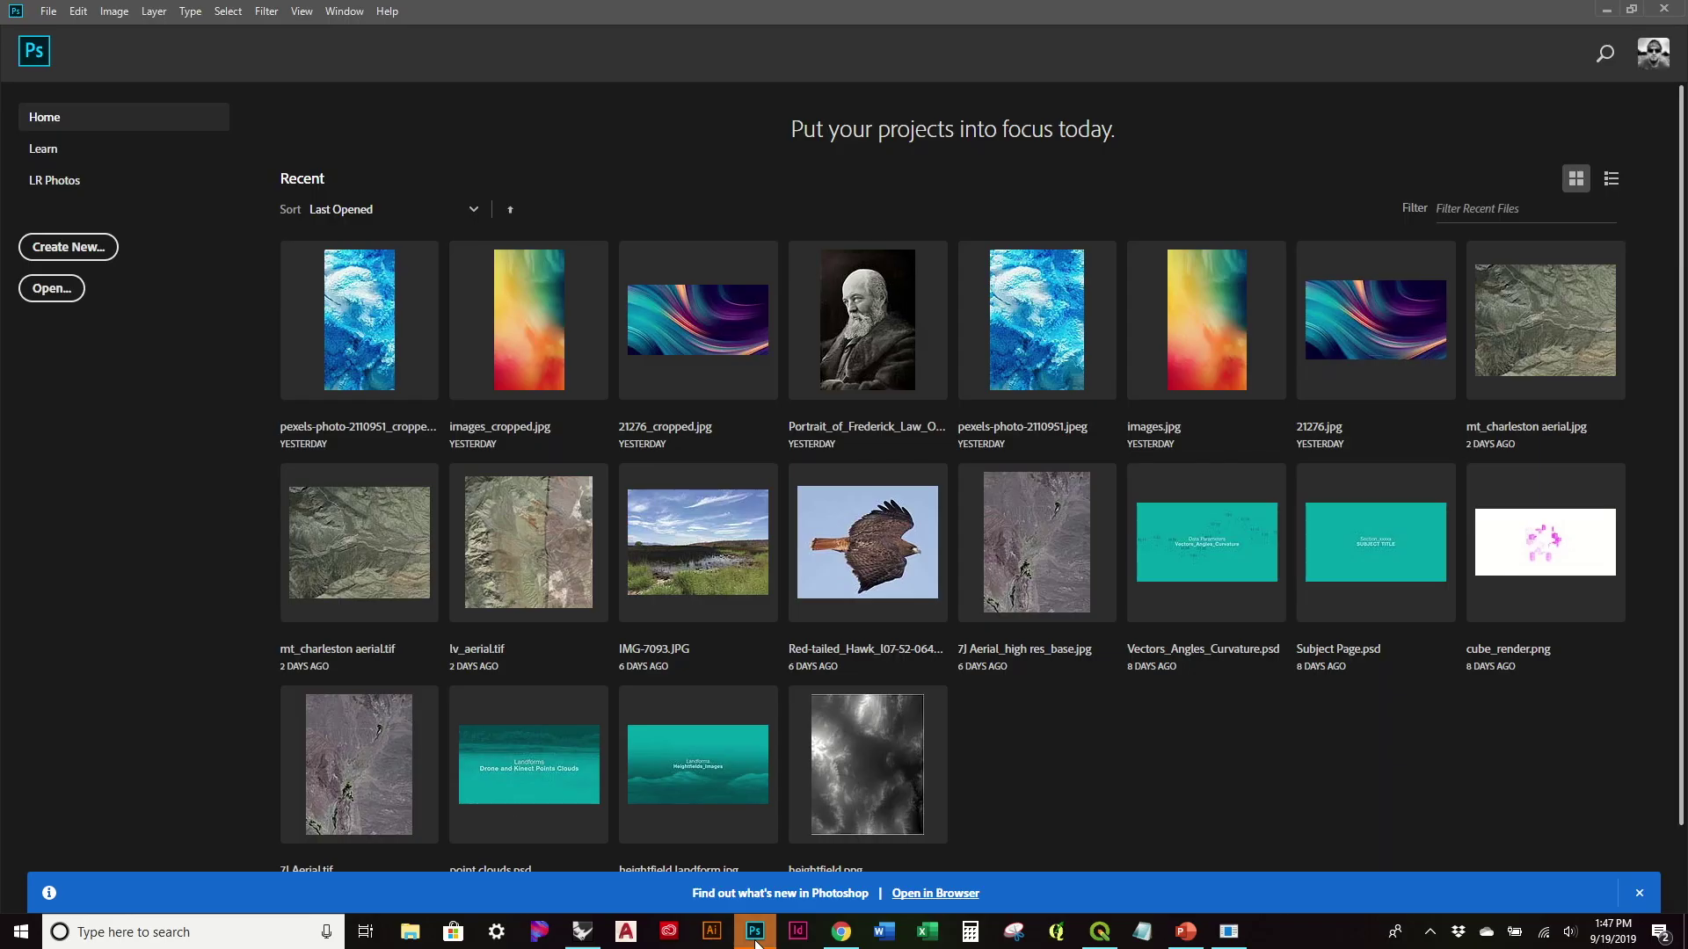
click(60, 286)
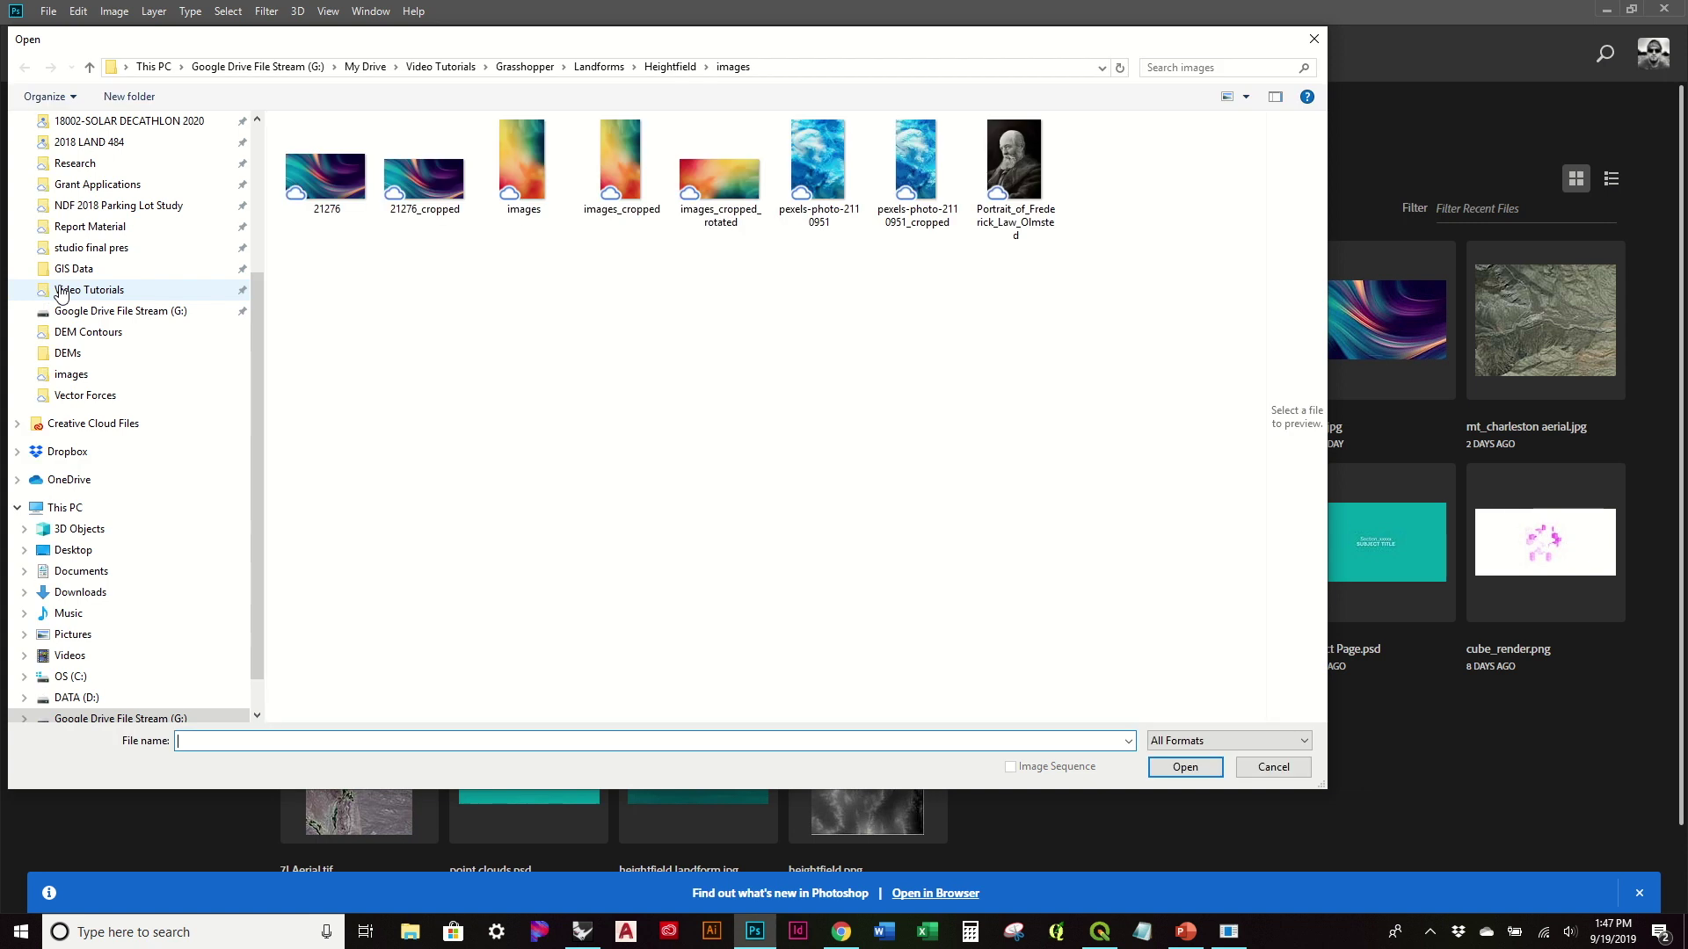
click(670, 67)
click(599, 67)
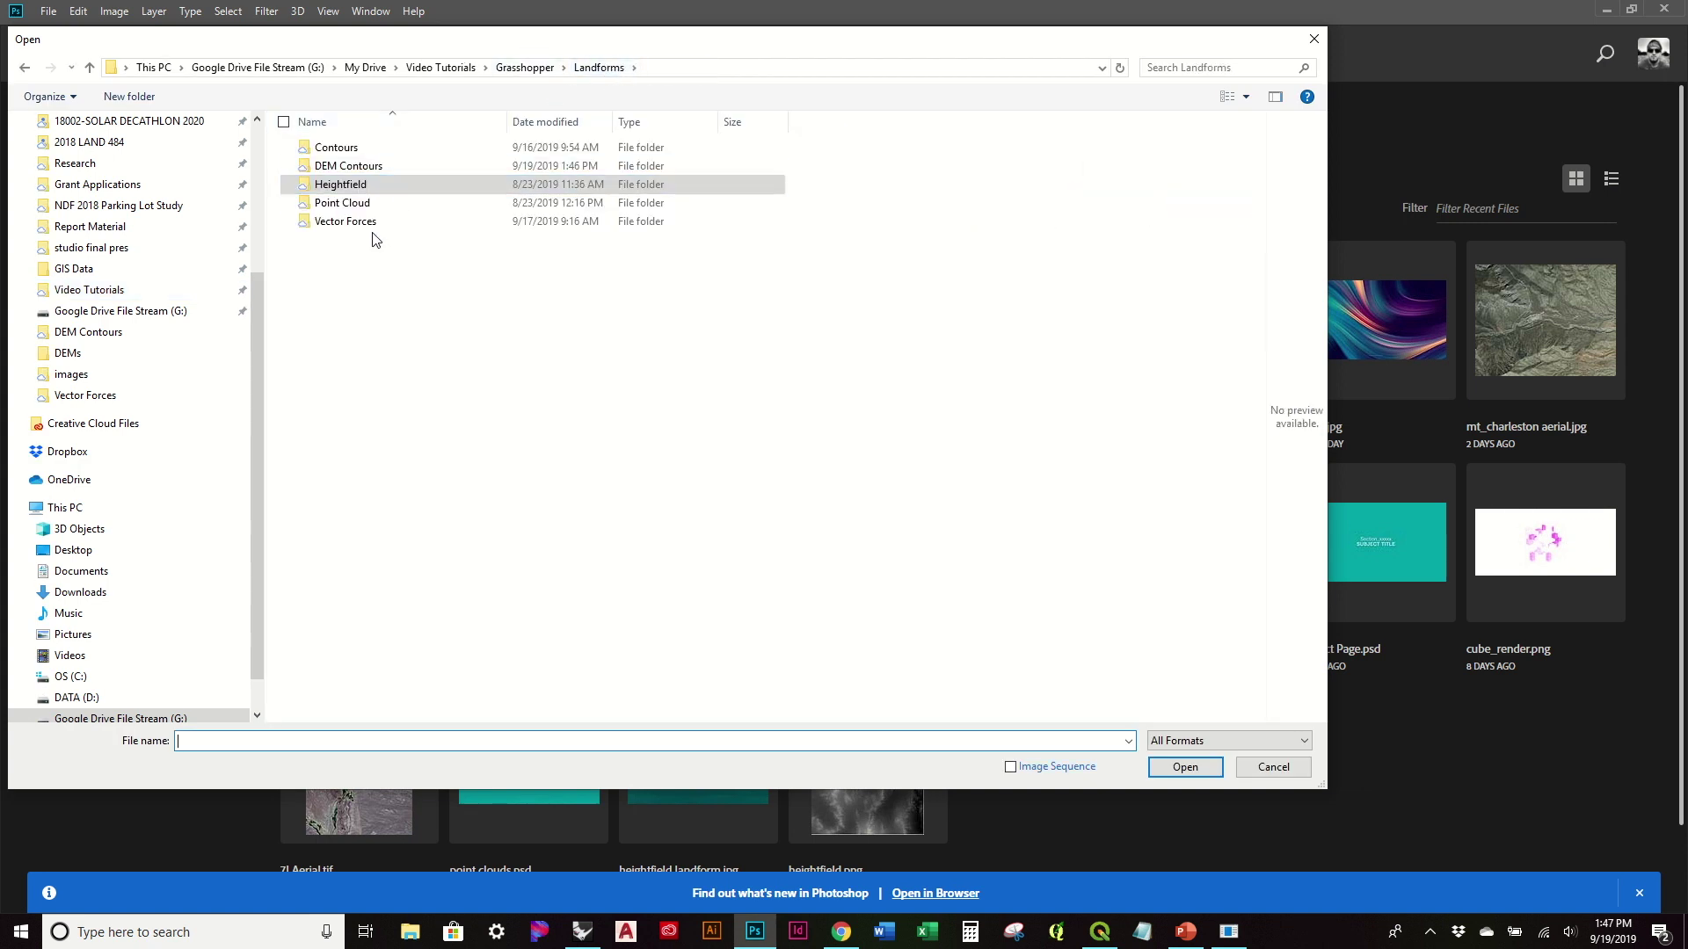
double_click(364, 169)
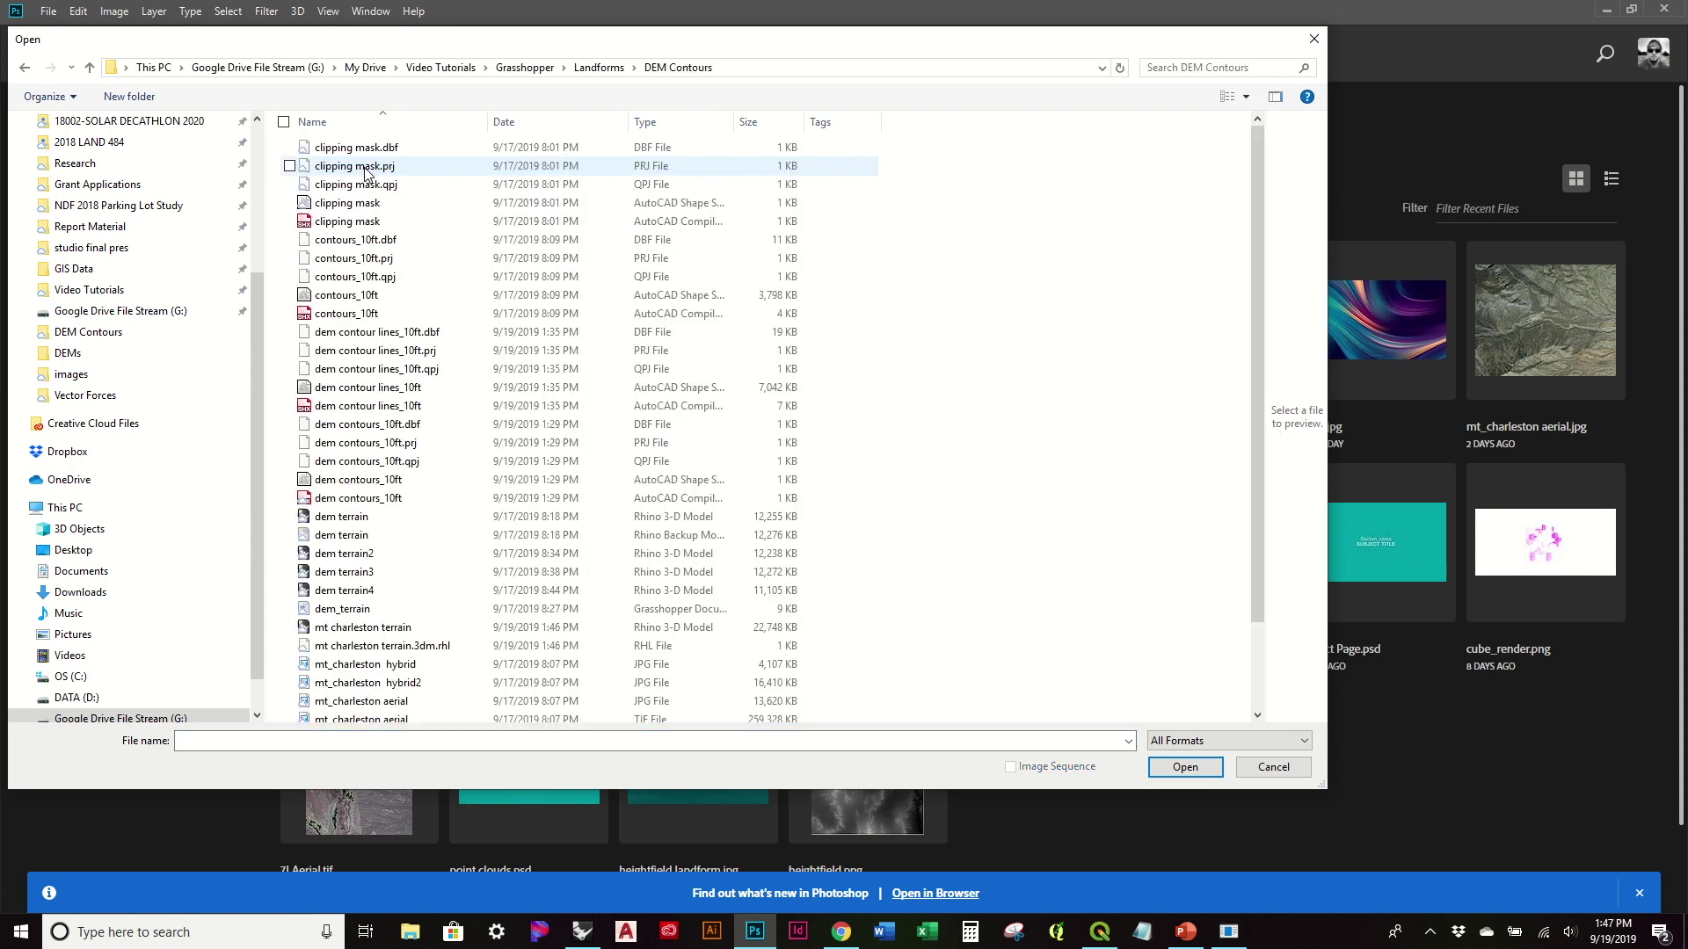
scroll(444, 448, down, 2)
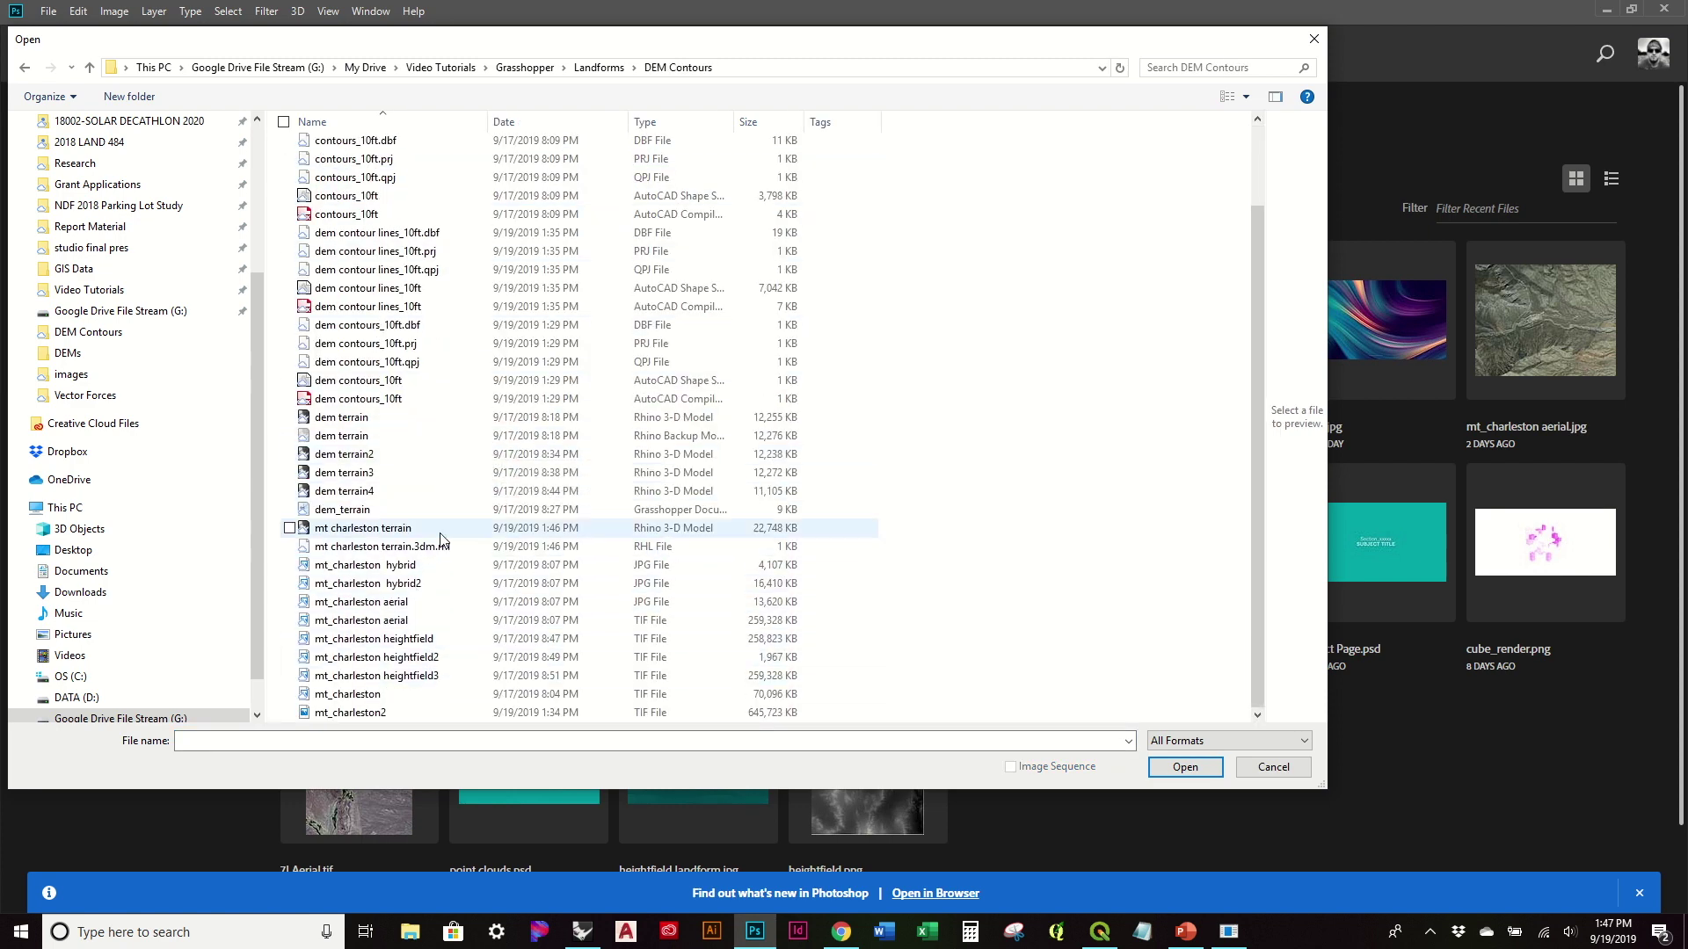
click(456, 712)
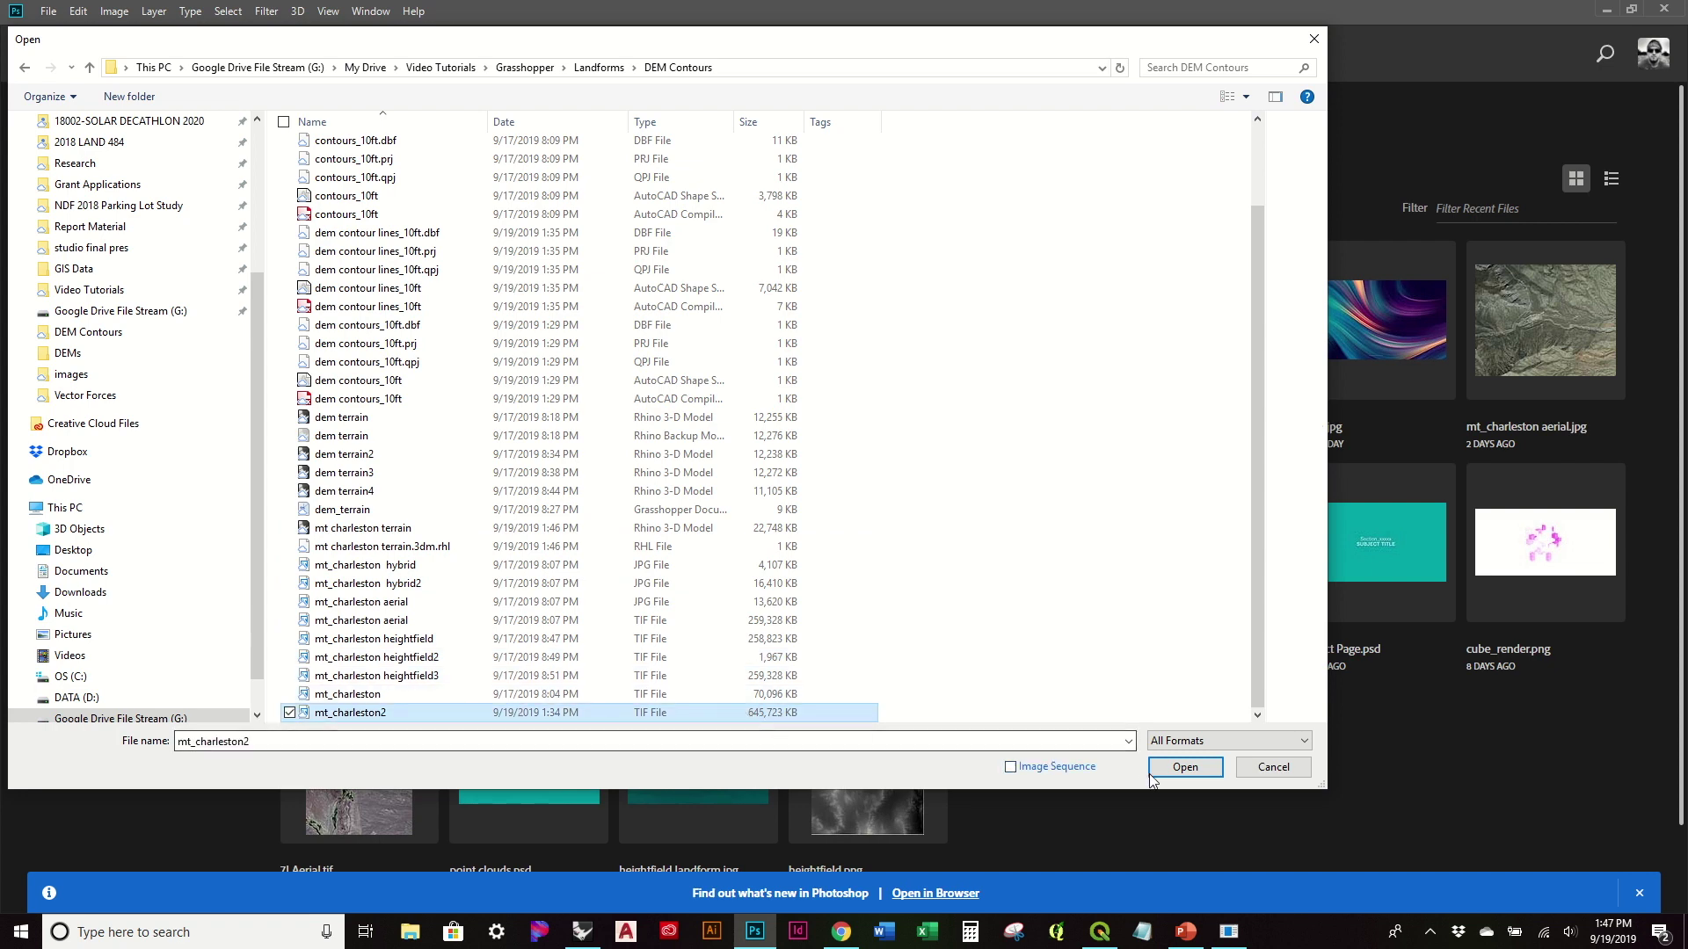
click(1185, 767)
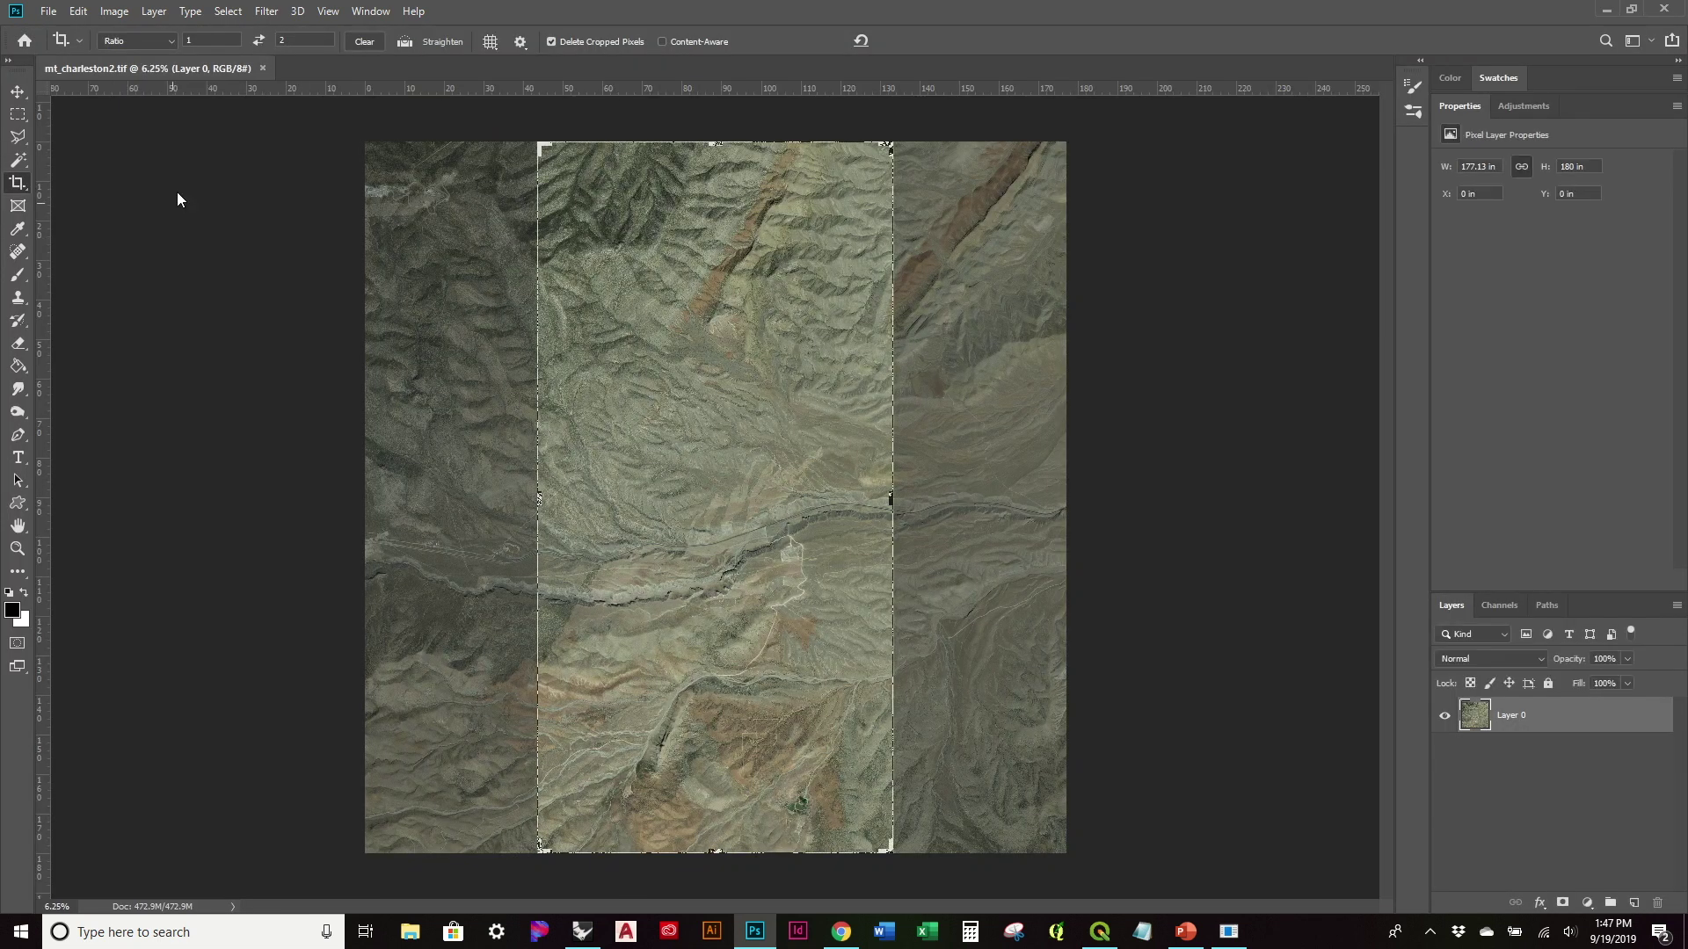
Add a Hue/Saturation adjustment layer over the aerial image with saturation -93 and lightness -77.
click(20, 92)
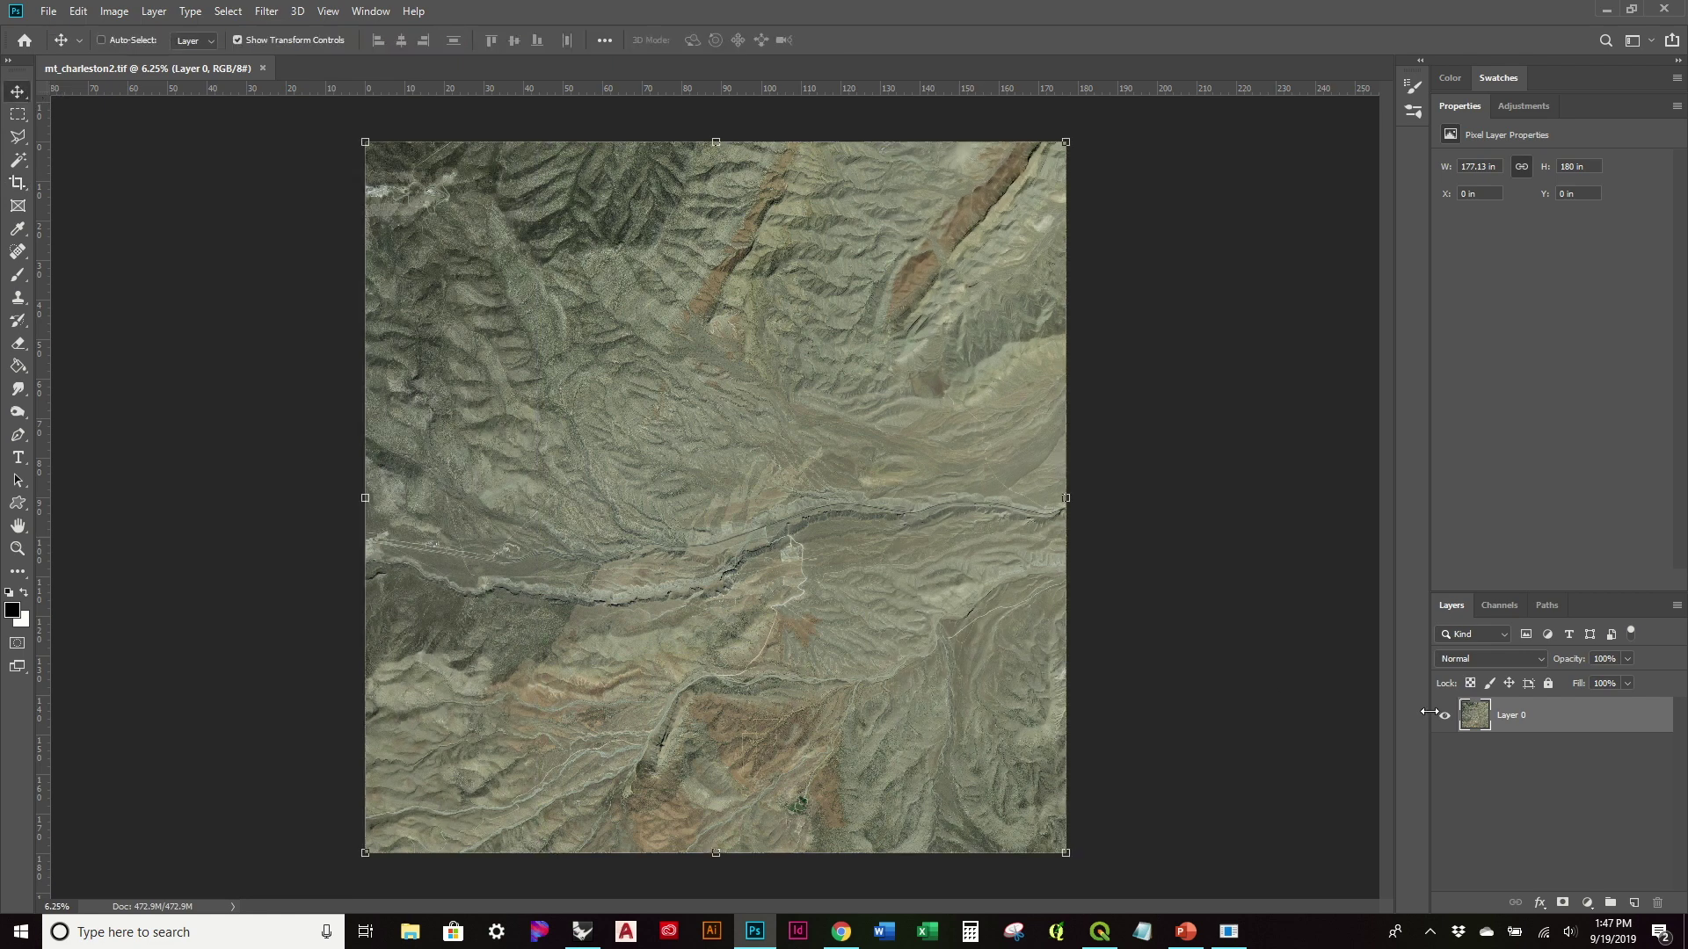
click(1586, 904)
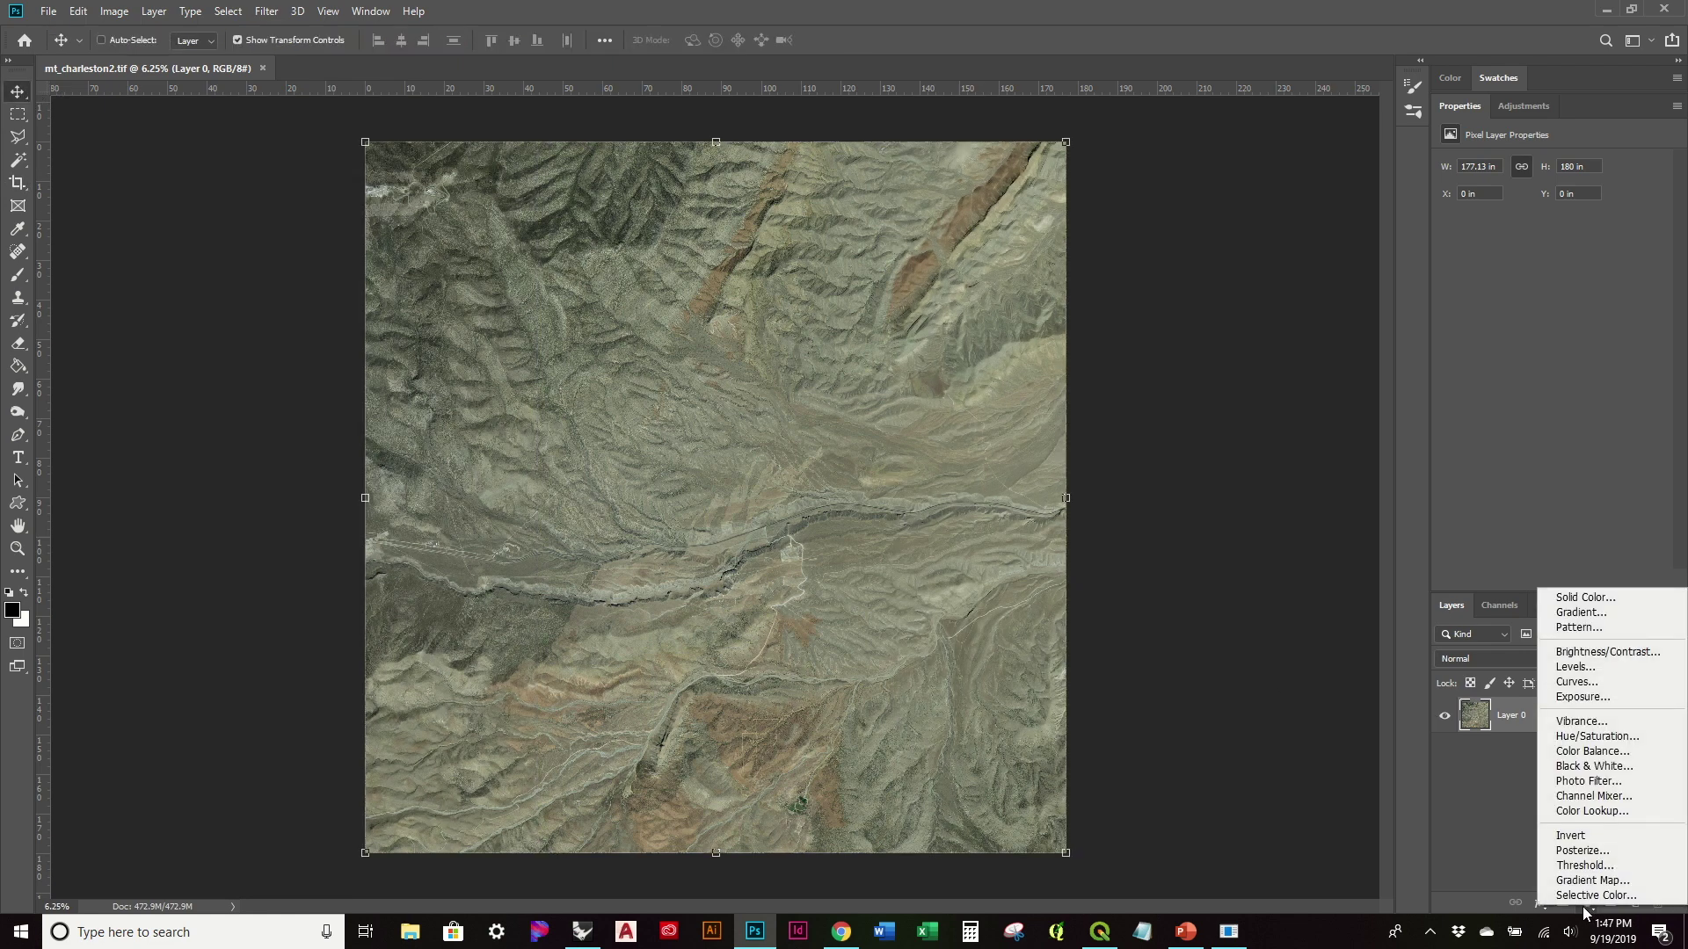
click(1596, 737)
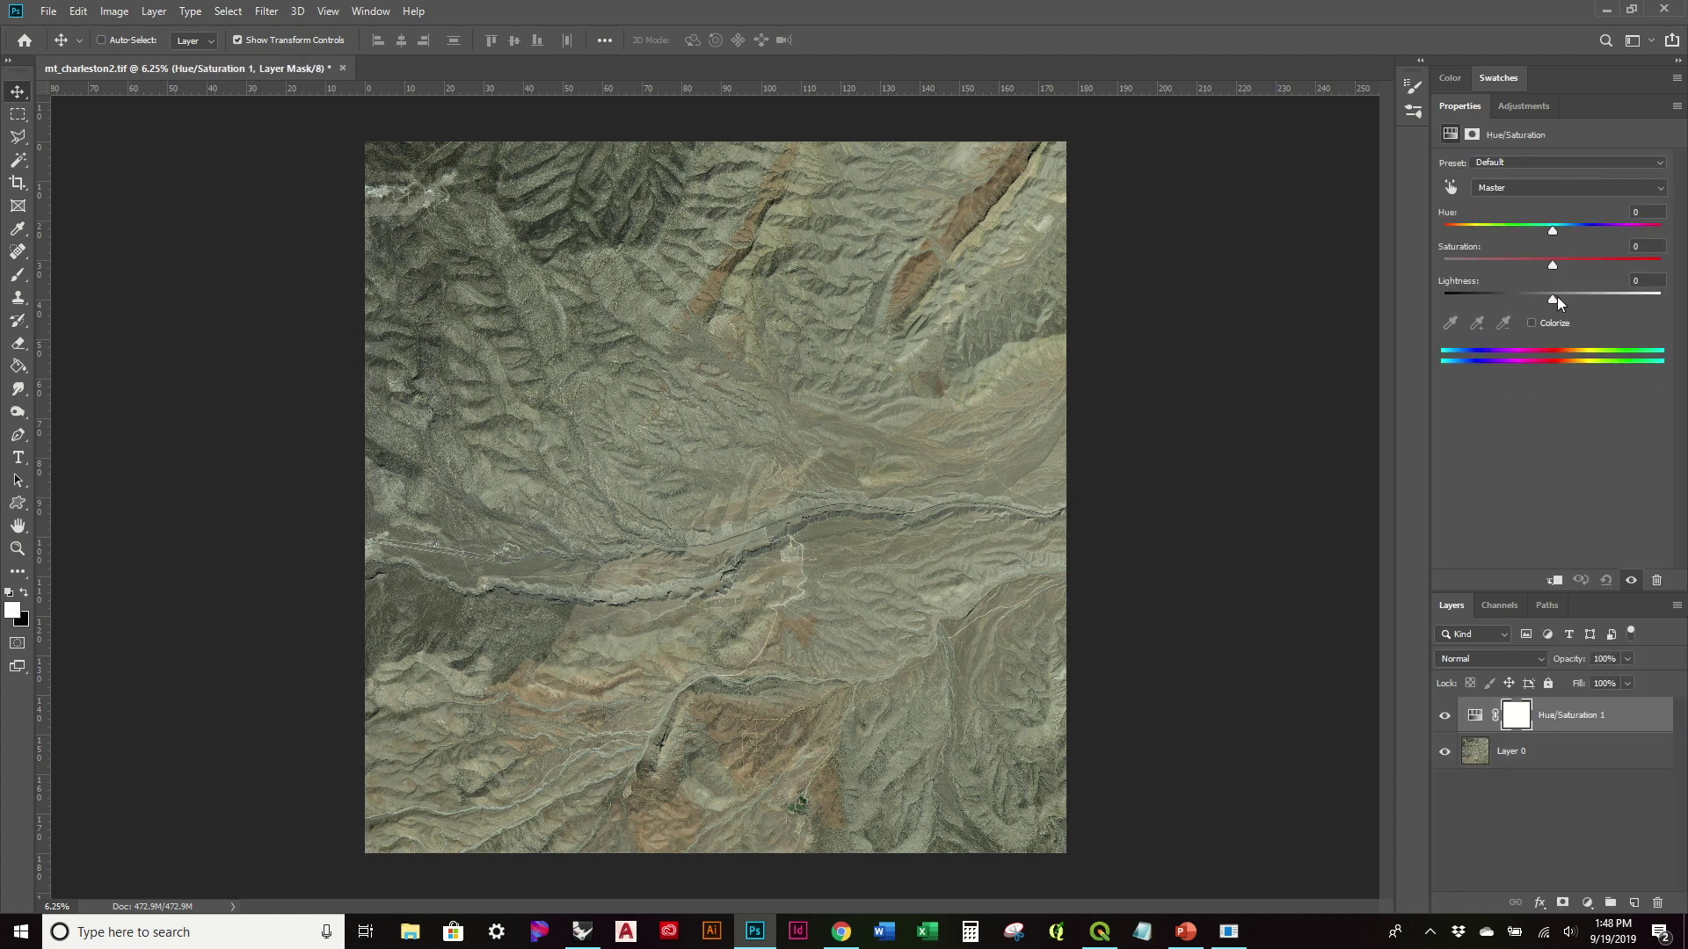
drag(1554, 266, 1468, 271)
drag(1449, 277, 1453, 277)
drag(1553, 299, 1471, 328)
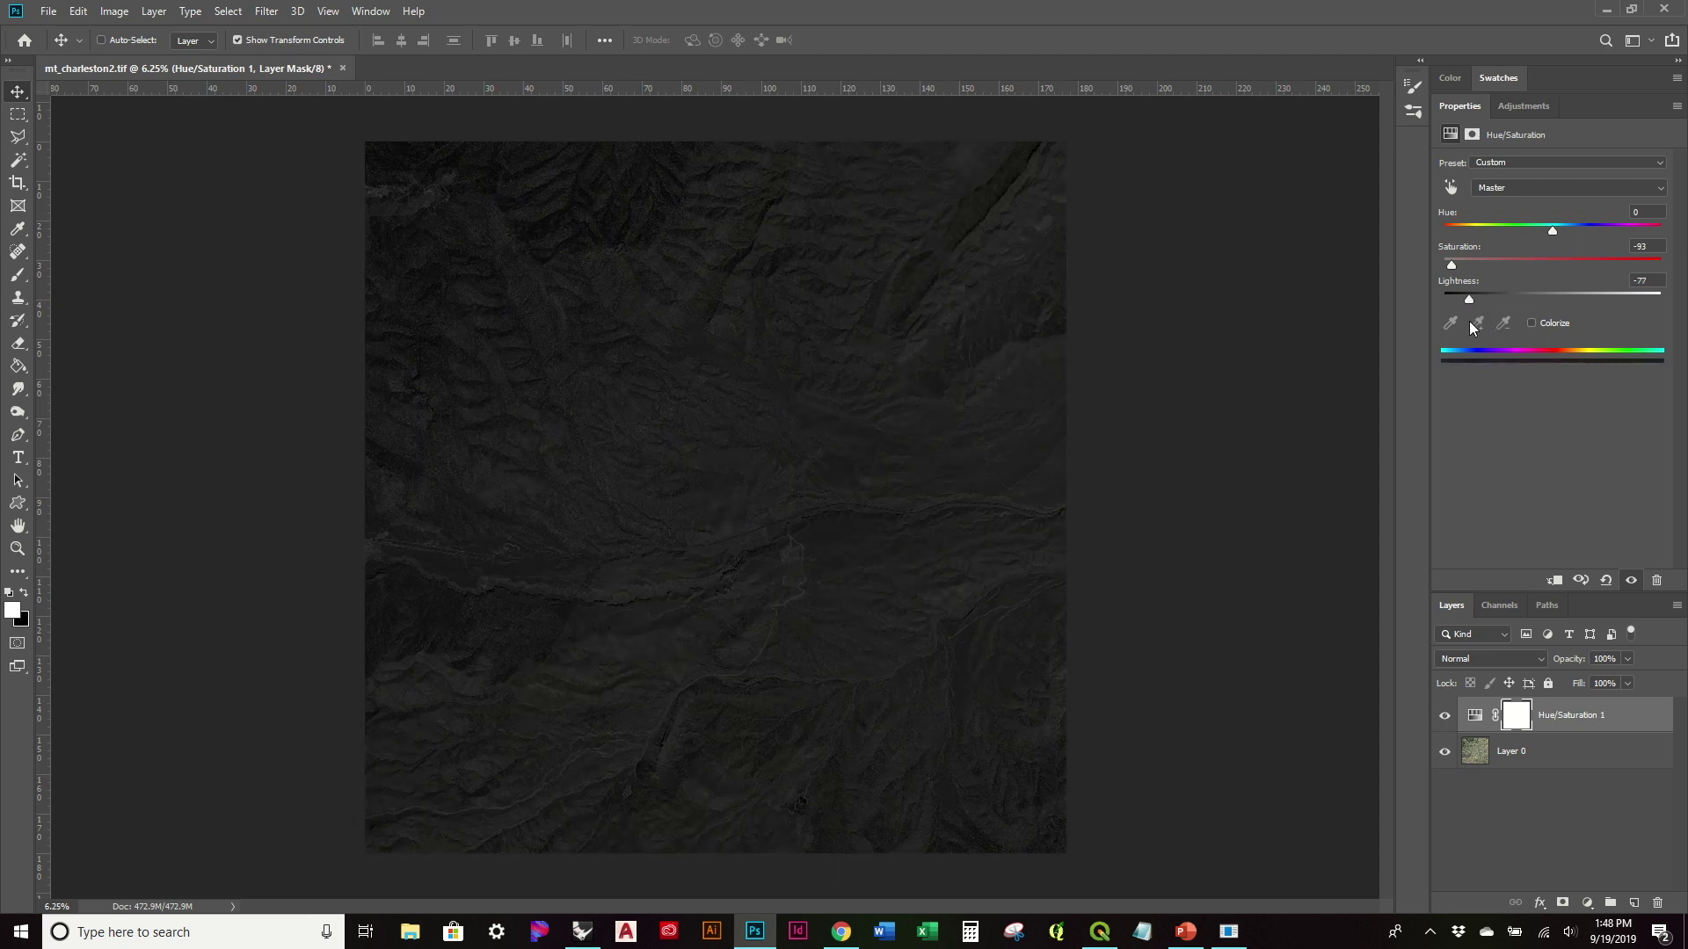
Paint black along the central riverbed on the Hue/Saturation layer mask with a 2800 px brush at 20% opacity.
click(1516, 714)
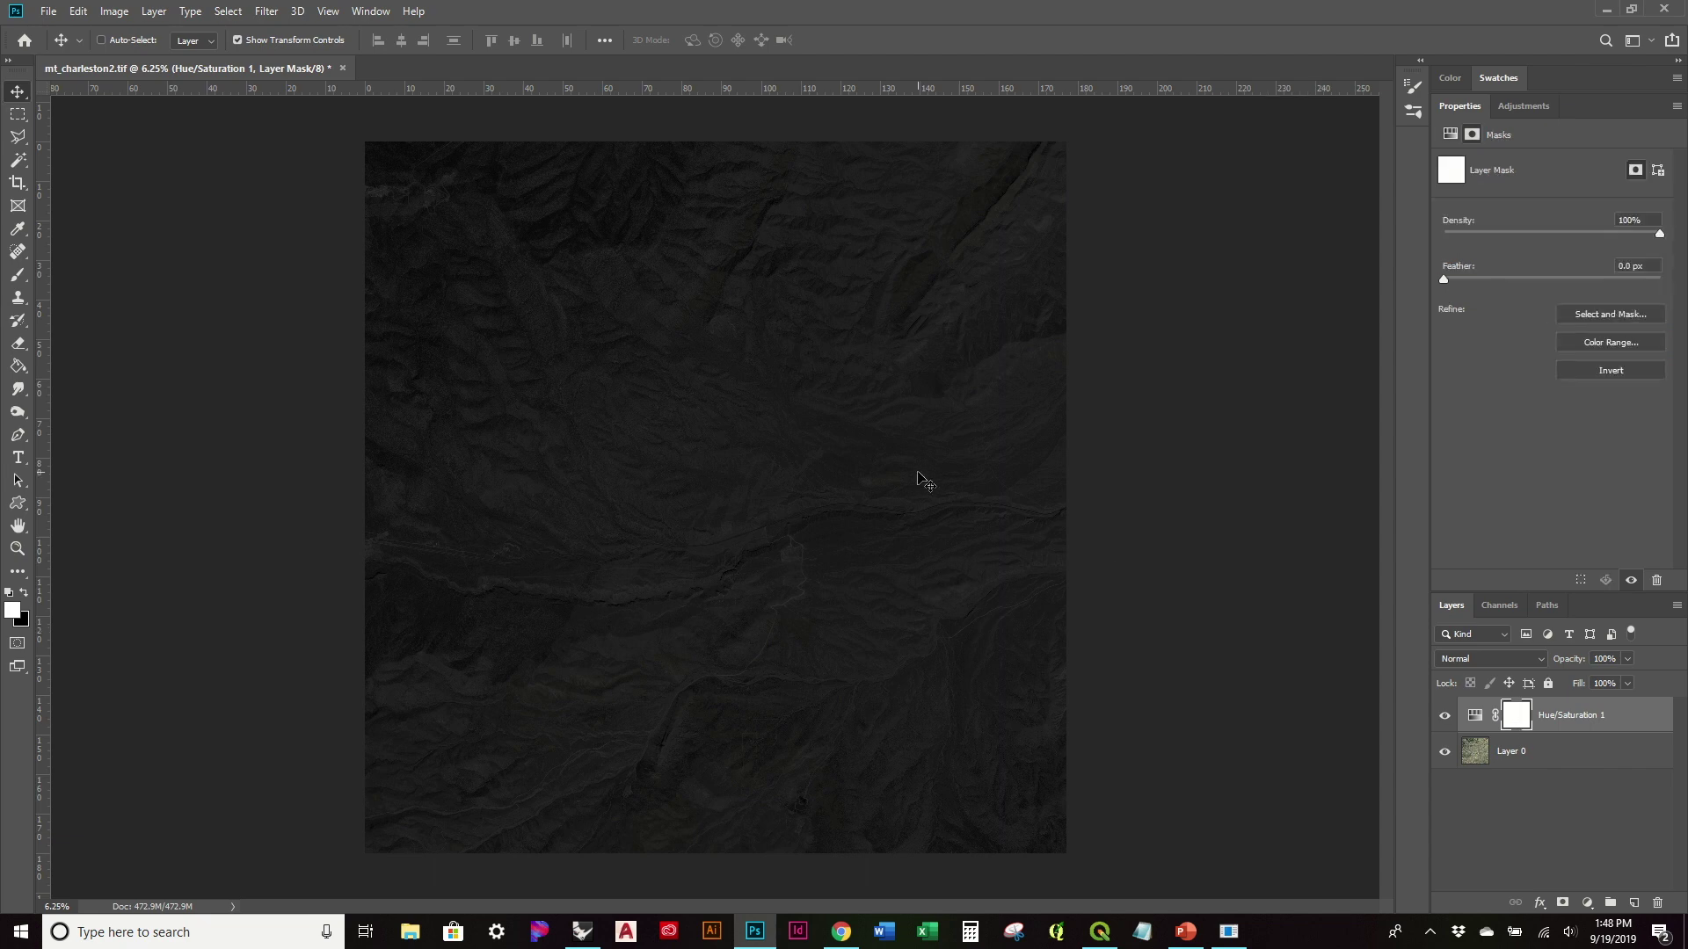
key(b)
key(bracketright)
key(bracketright)
key(bracketright)
key(bracketright)
key(bracketright)
key(bracketright)
key(bracketright)
key(bracketright)
key(bracketright)
key(bracketright)
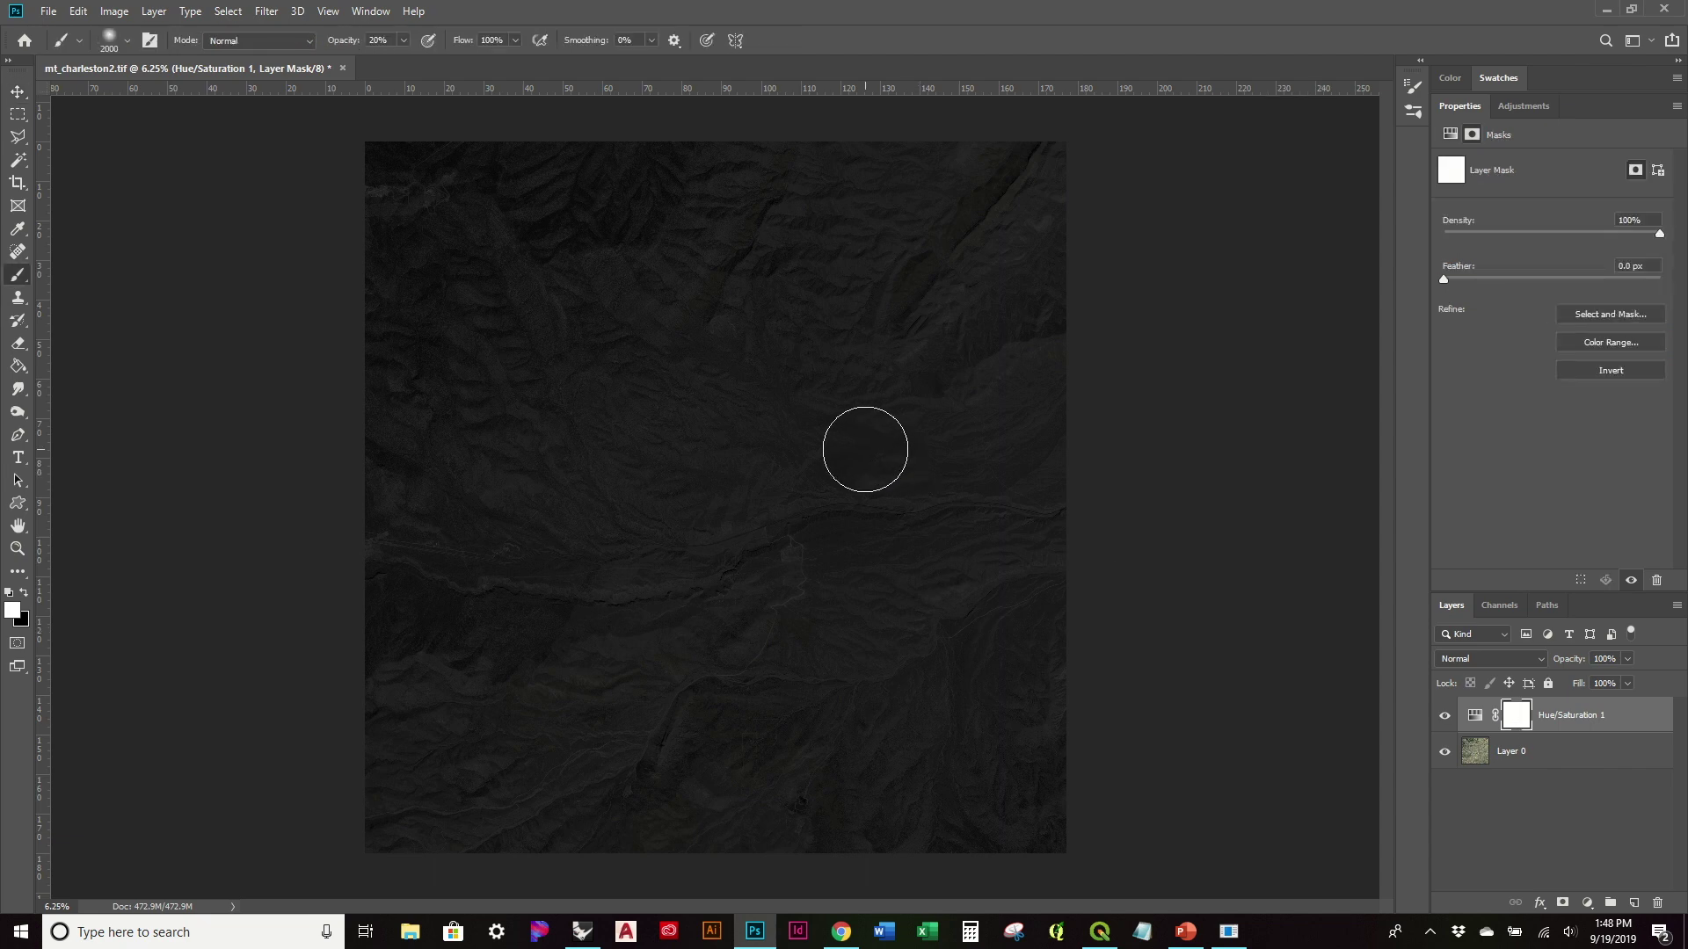
key(bracketright)
key(bracketright)
key(bracketright)
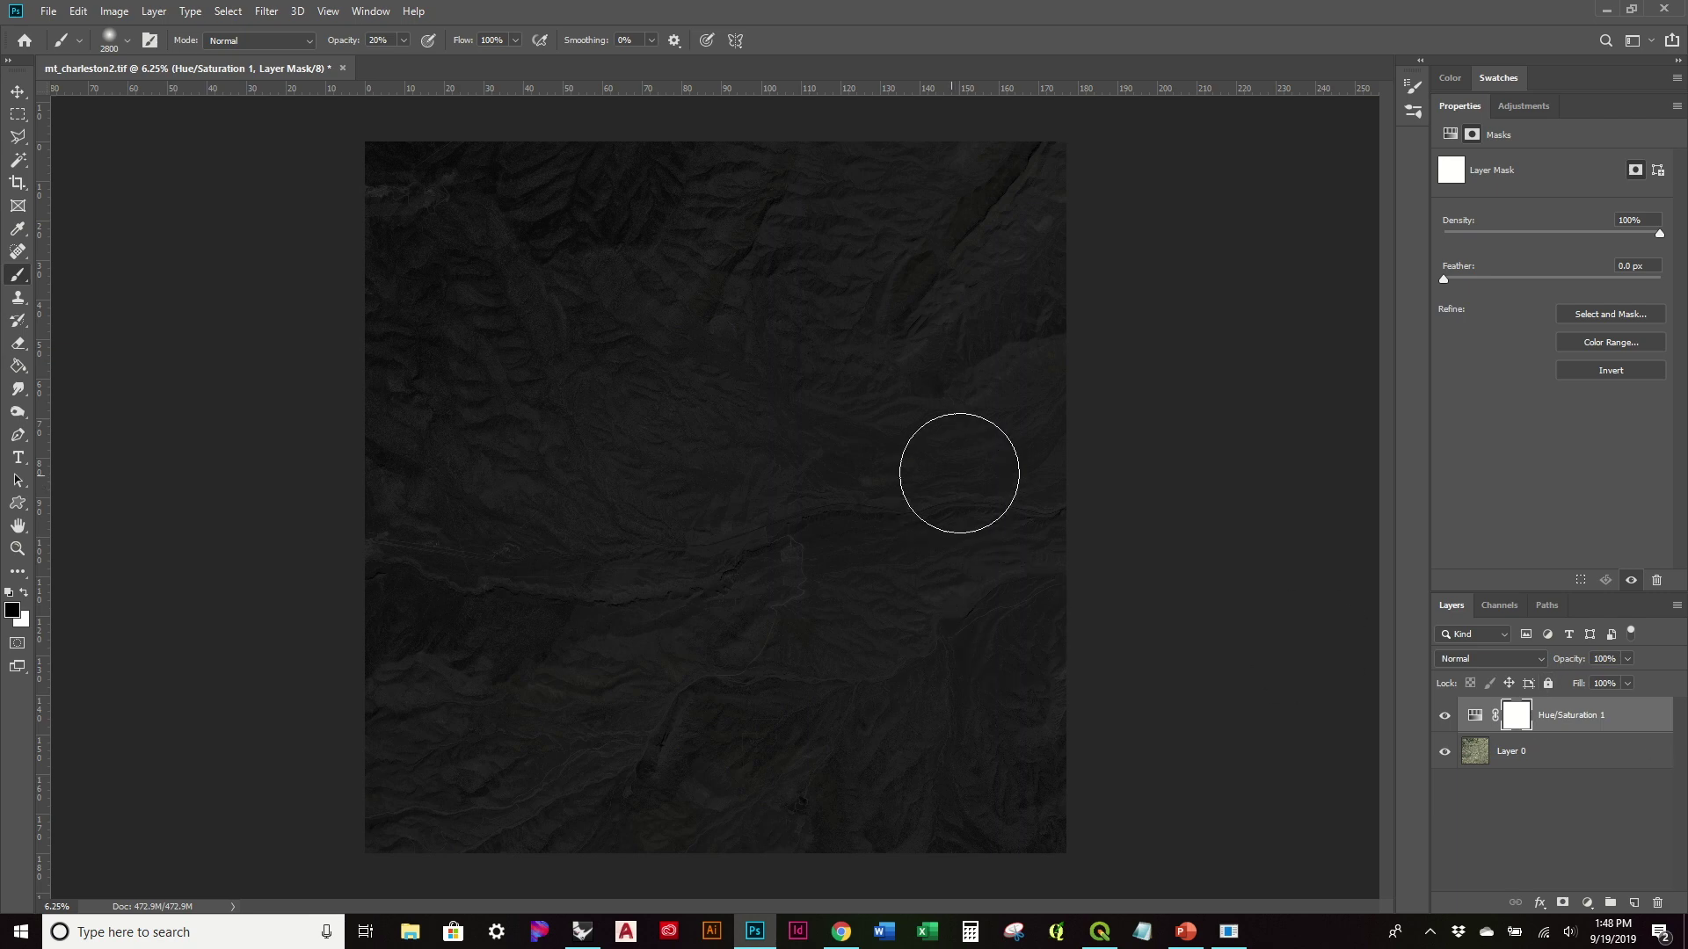
mouse_move(1002, 501)
mouse_down()
mouse_move(883, 485)
mouse_move(773, 528)
mouse_move(528, 557)
mouse_move(392, 543)
mouse_move(411, 588)
mouse_move(754, 555)
mouse_move(895, 435)
mouse_move(921, 481)
mouse_move(1085, 516)
mouse_up()
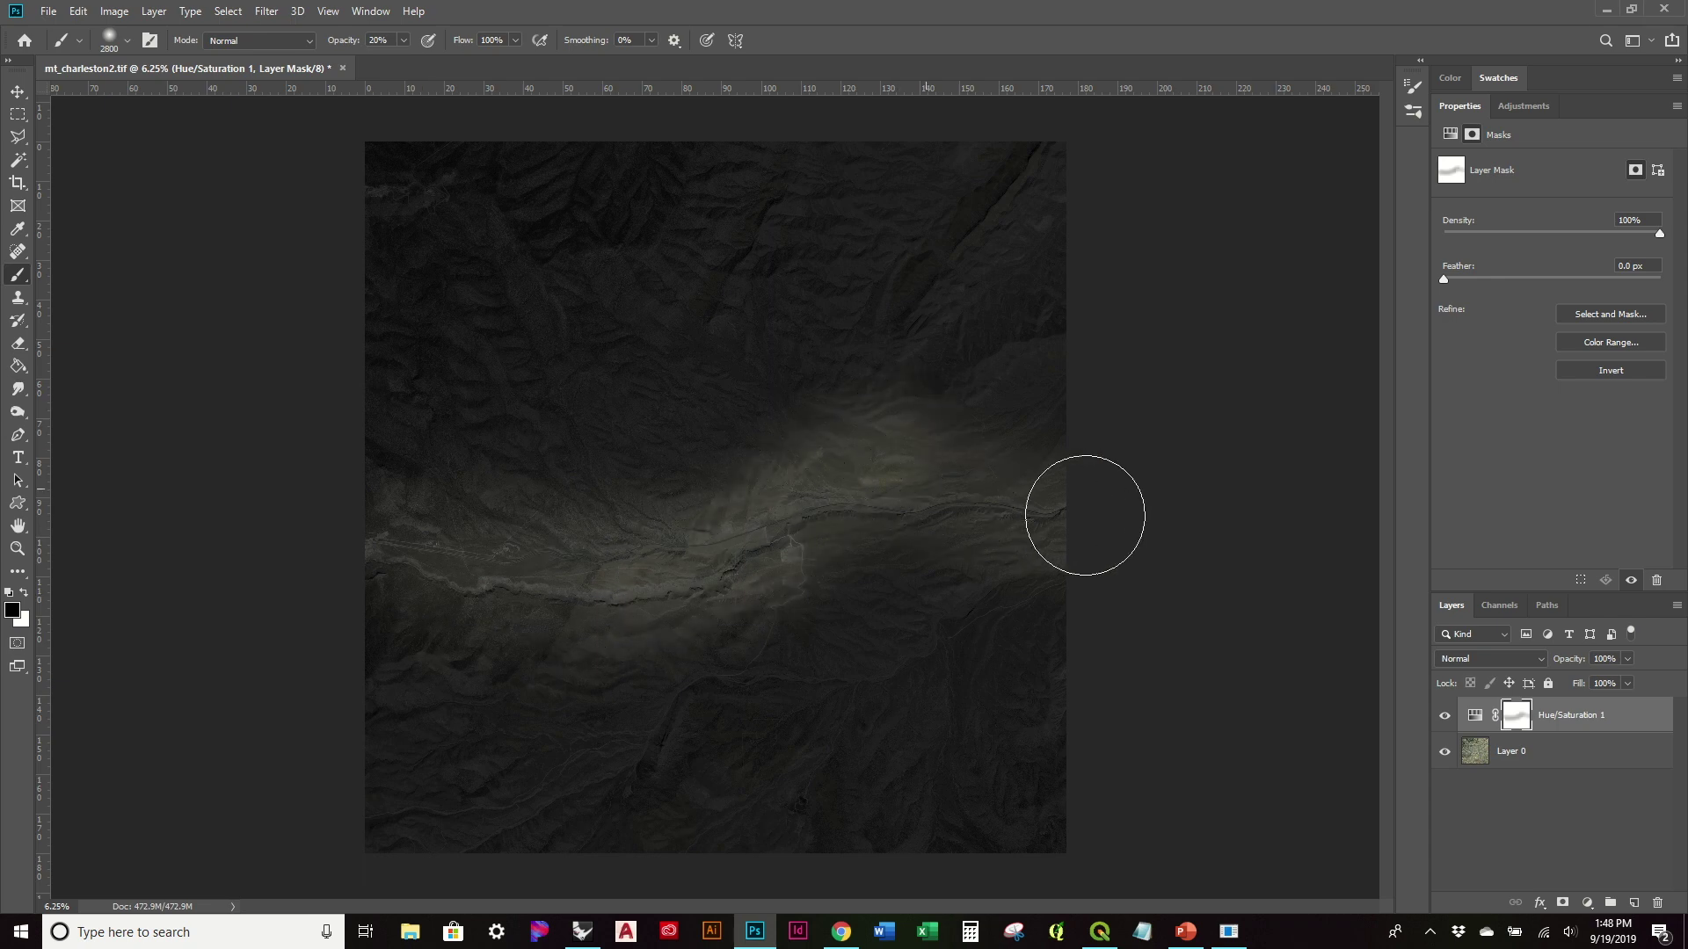
Enlarge the brush to 3500 px and paint the mask more broadly around the riverbed and over the surrounding slopes.
key(bracketright)
key(bracketright)
key(bracketright)
key(bracketright)
key(bracketright)
key(bracketright)
key(bracketright)
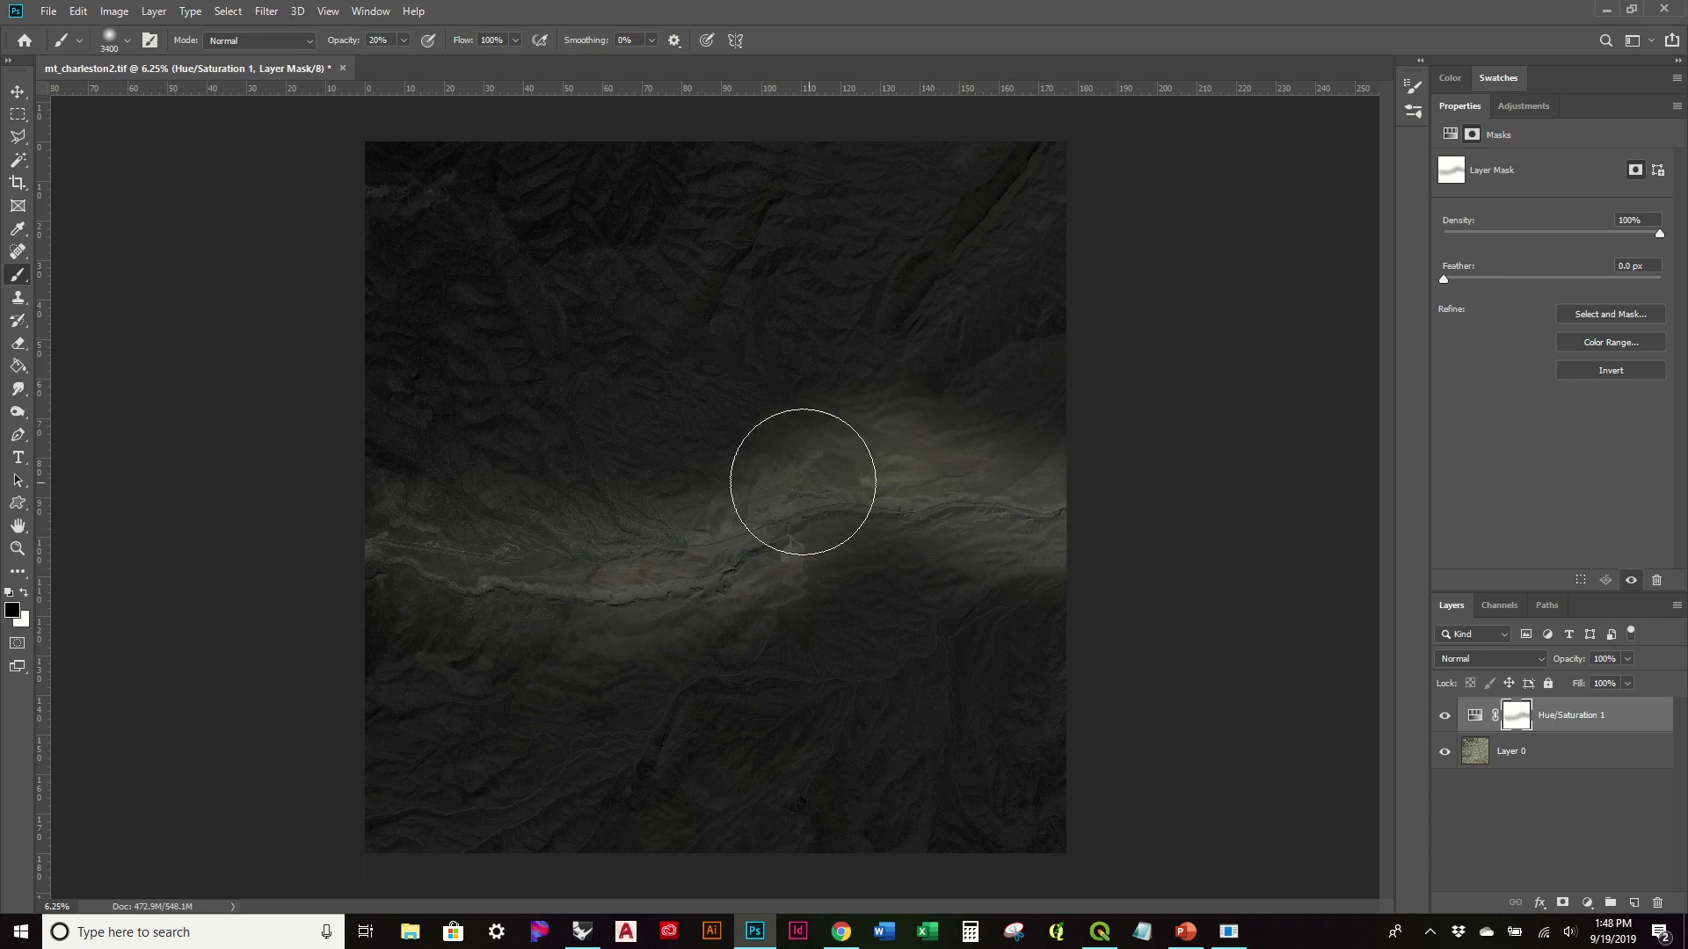
mouse_move(805, 366)
mouse_down()
mouse_move(818, 347)
mouse_move(753, 422)
mouse_move(581, 441)
mouse_move(493, 381)
mouse_move(565, 483)
mouse_move(637, 641)
mouse_move(713, 690)
mouse_move(565, 716)
mouse_move(857, 600)
mouse_move(957, 528)
mouse_move(937, 552)
mouse_move(791, 539)
mouse_move(893, 663)
mouse_move(983, 606)
mouse_move(999, 546)
mouse_move(618, 595)
mouse_move(307, 556)
mouse_up()
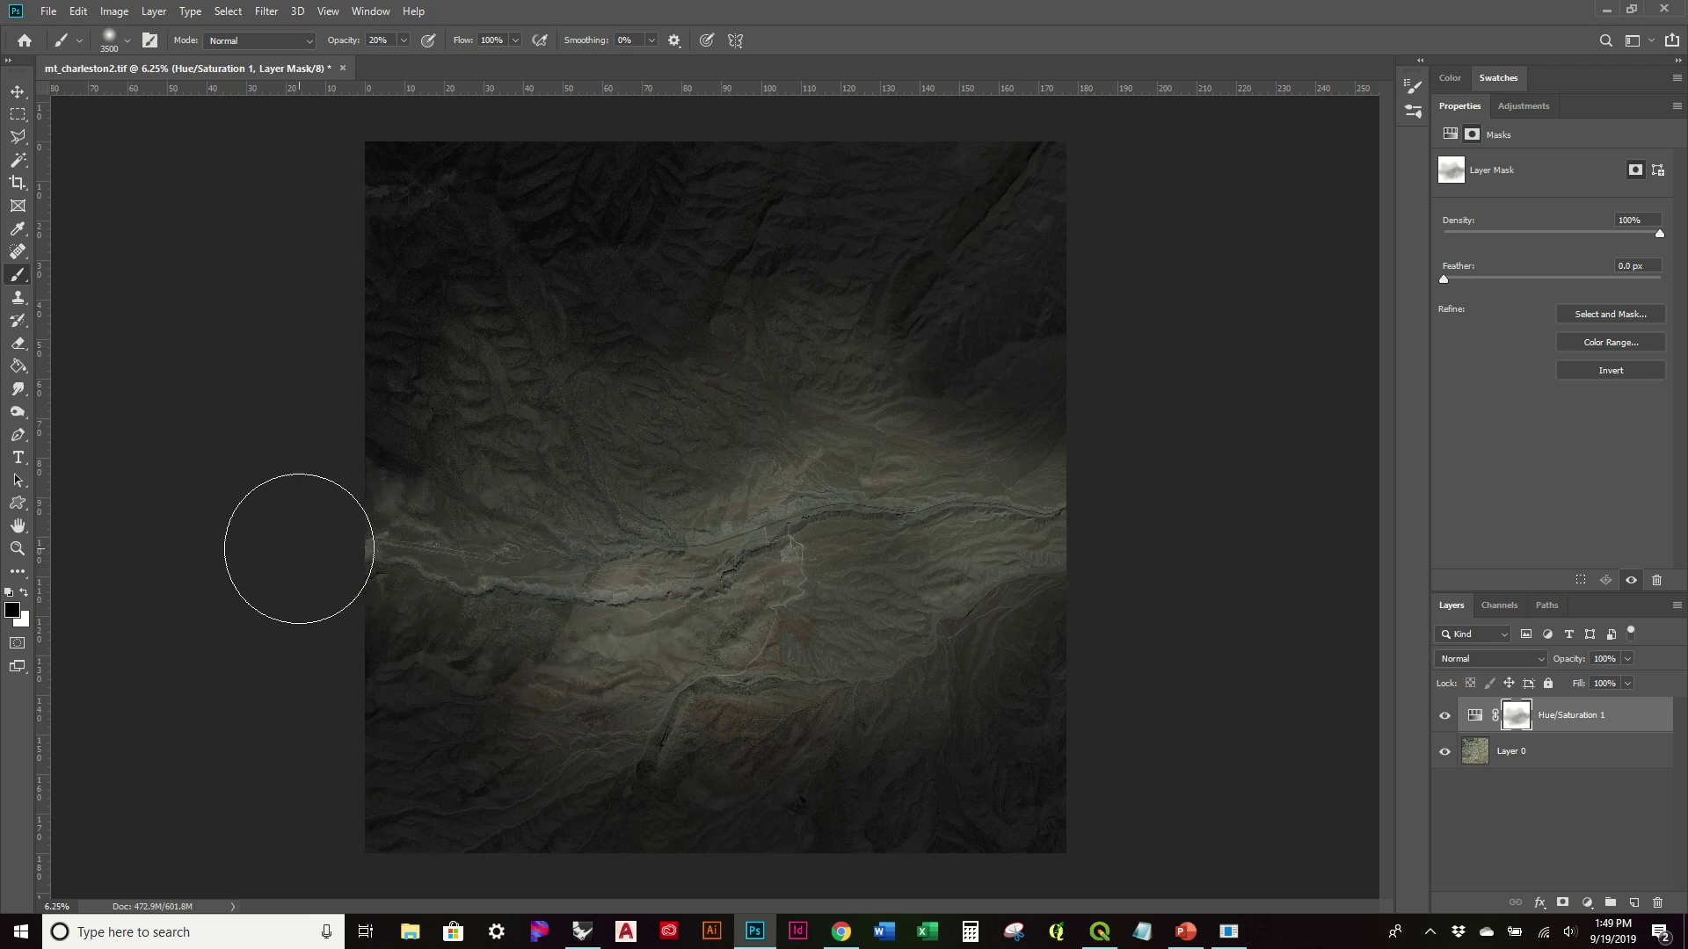
mouse_move(1070, 527)
mouse_down()
mouse_move(704, 520)
mouse_move(357, 563)
mouse_up()
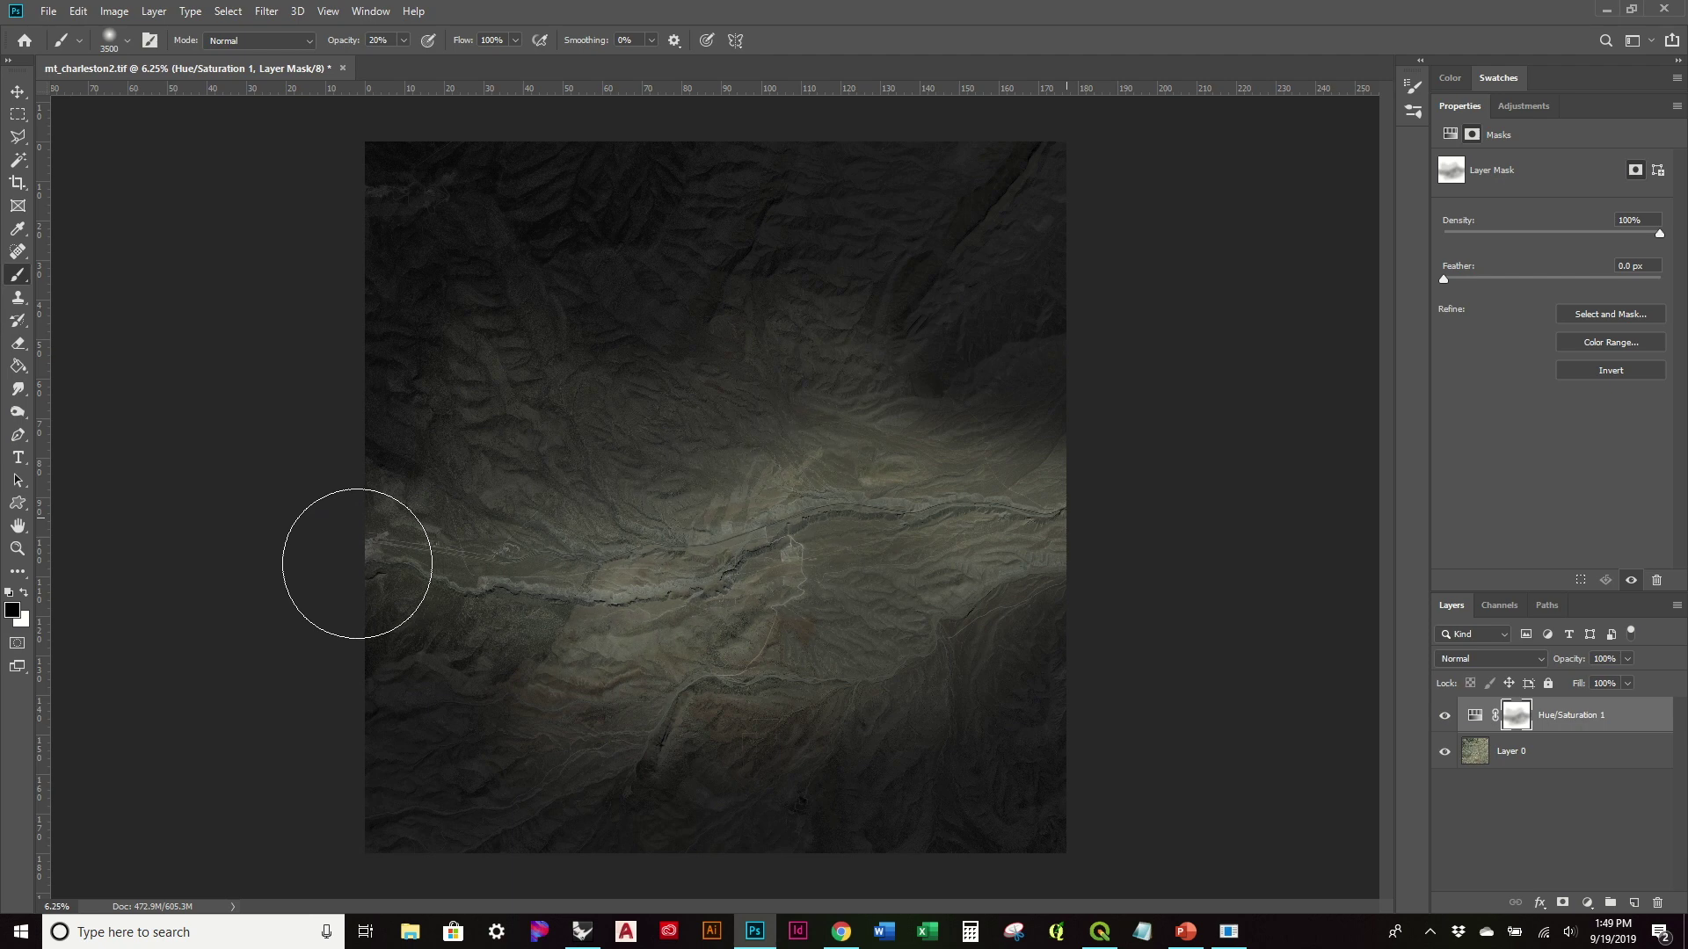
mouse_move(1062, 661)
mouse_down()
mouse_move(991, 493)
mouse_move(852, 362)
mouse_move(821, 298)
mouse_up()
click(814, 727)
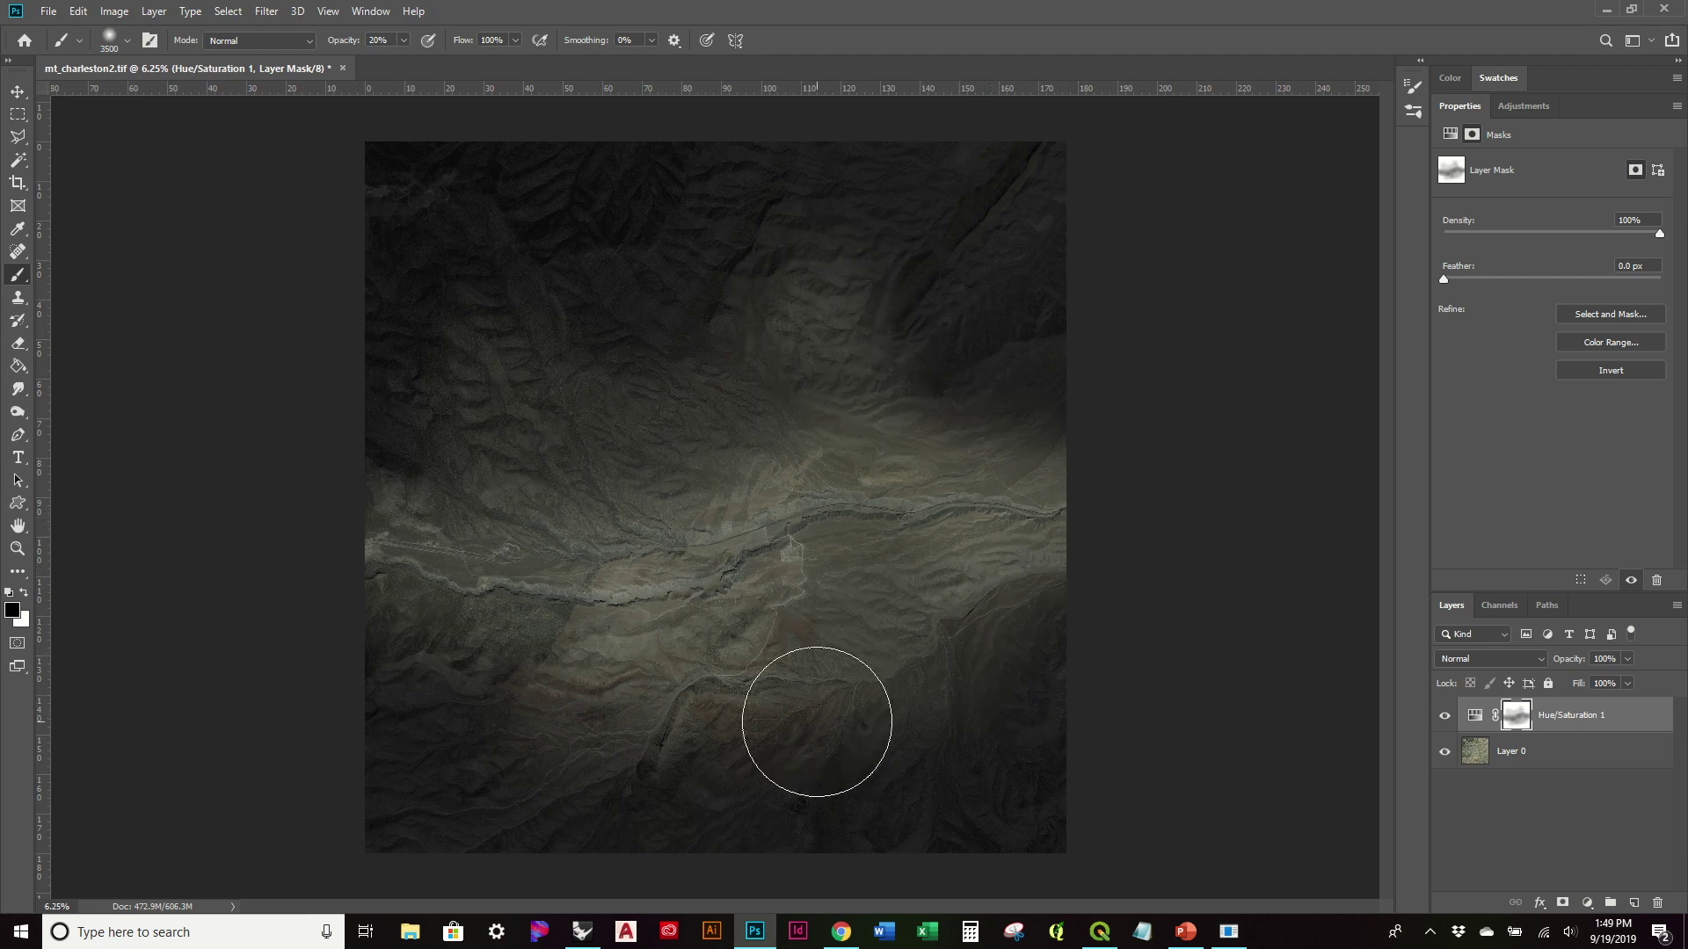
click(487, 704)
drag(1006, 688, 958, 704)
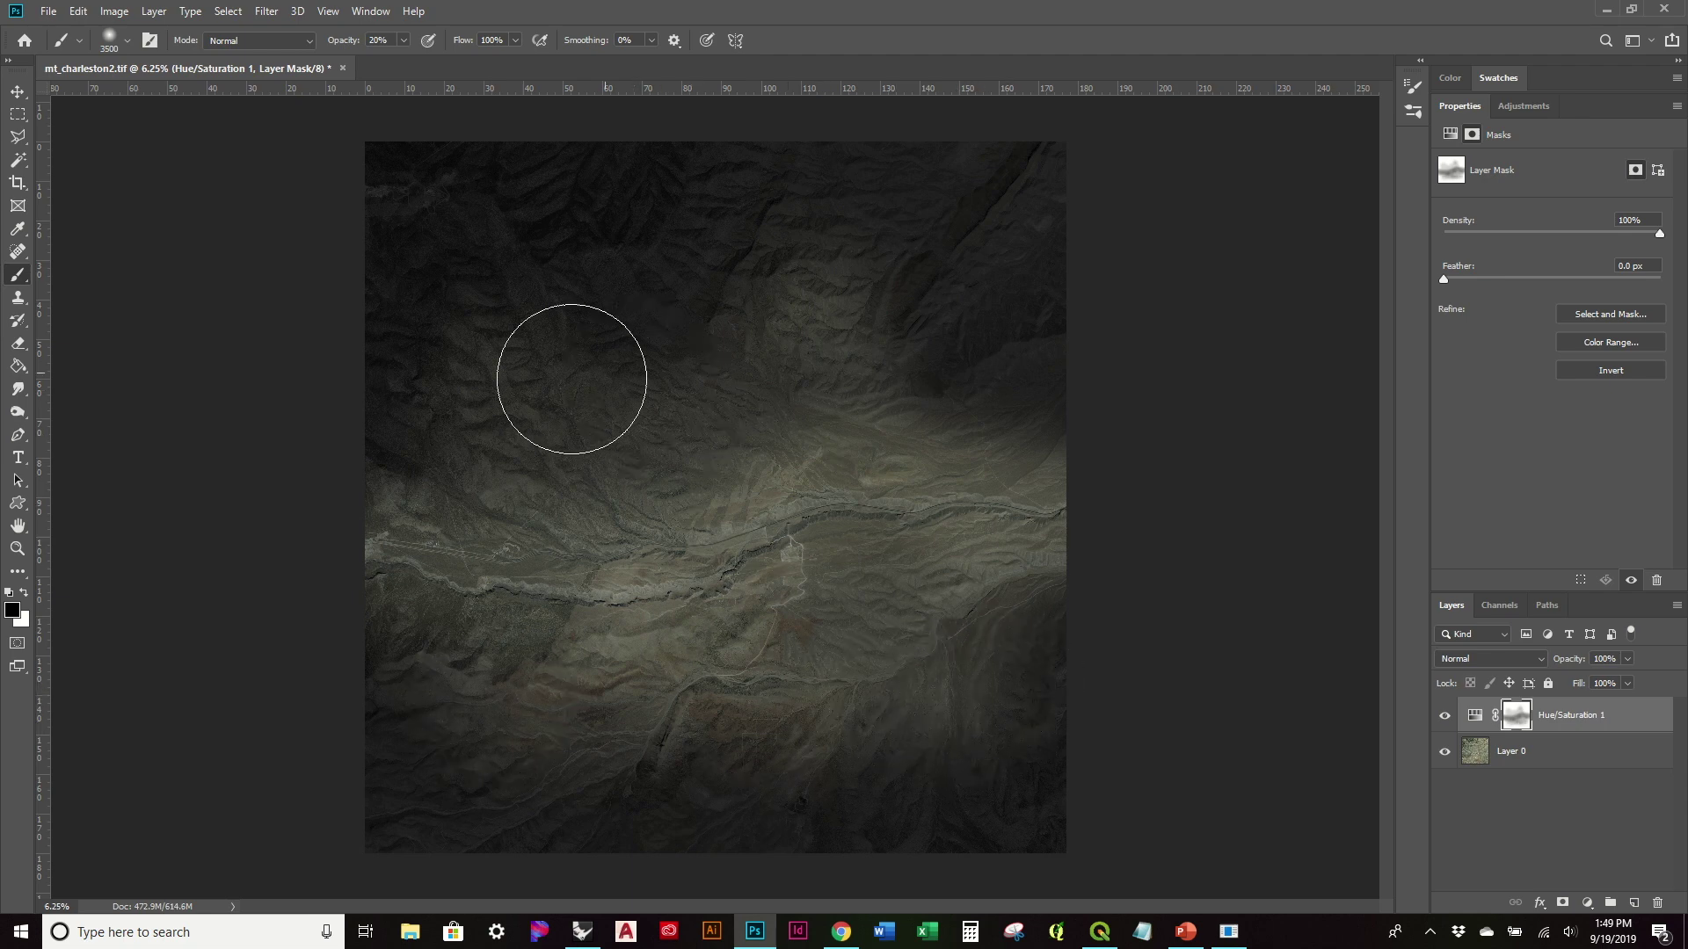
click(492, 263)
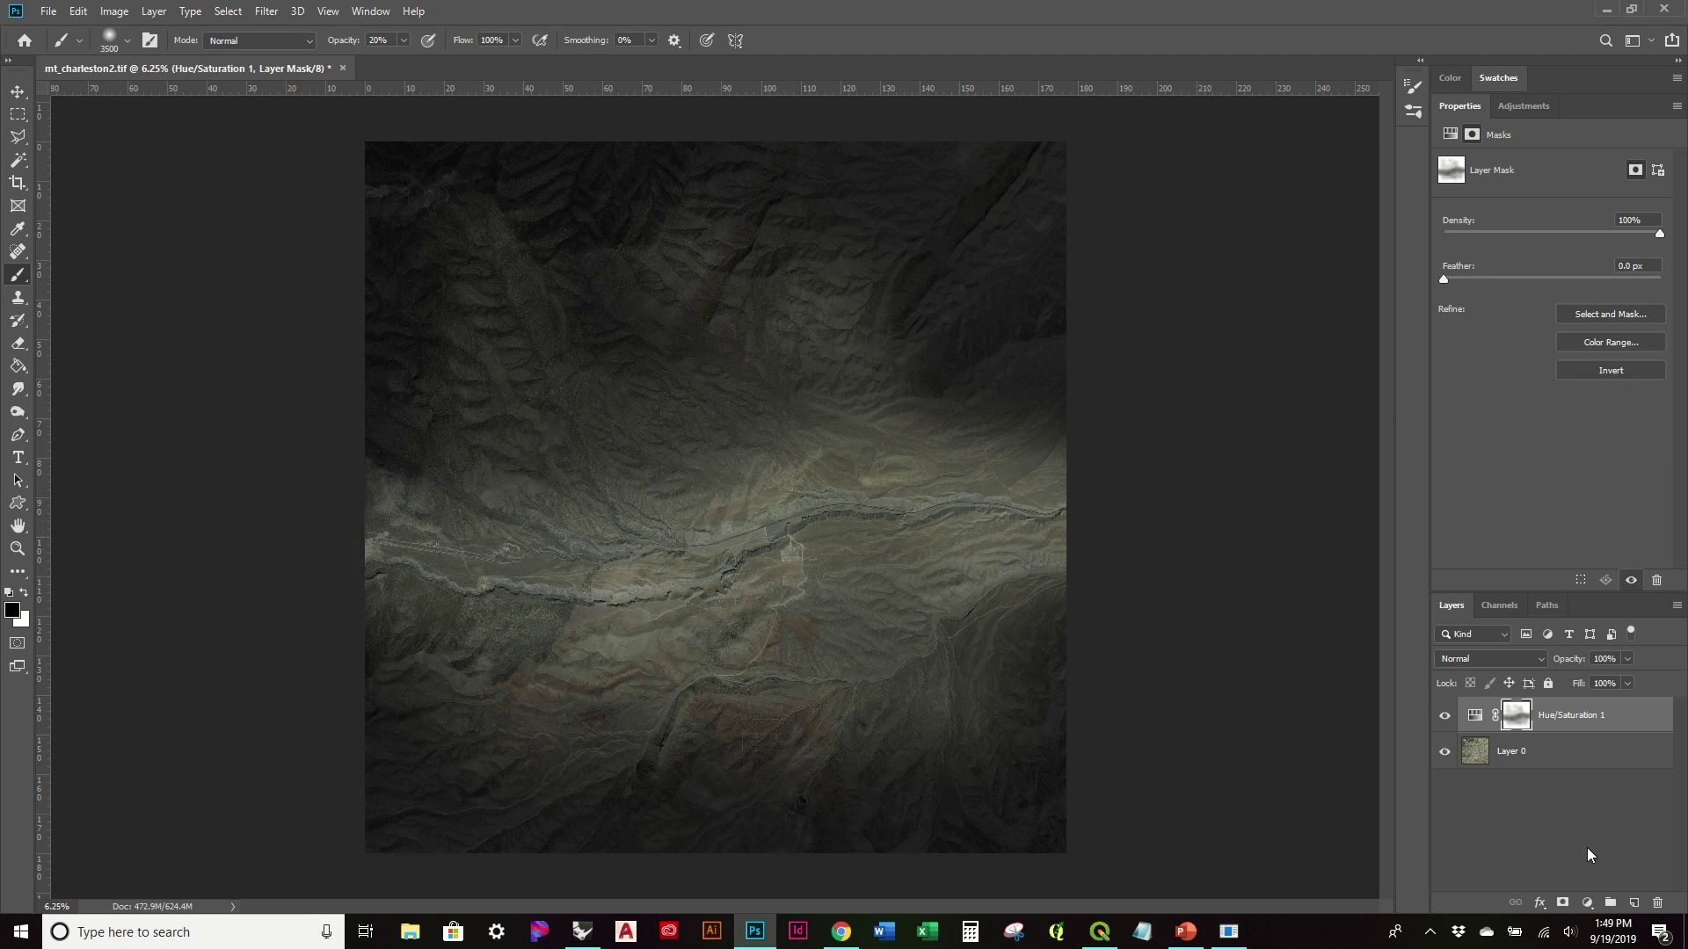
Add a second Hue/Saturation adjustment layer on top with hue -130 and saturation +48.
click(1582, 903)
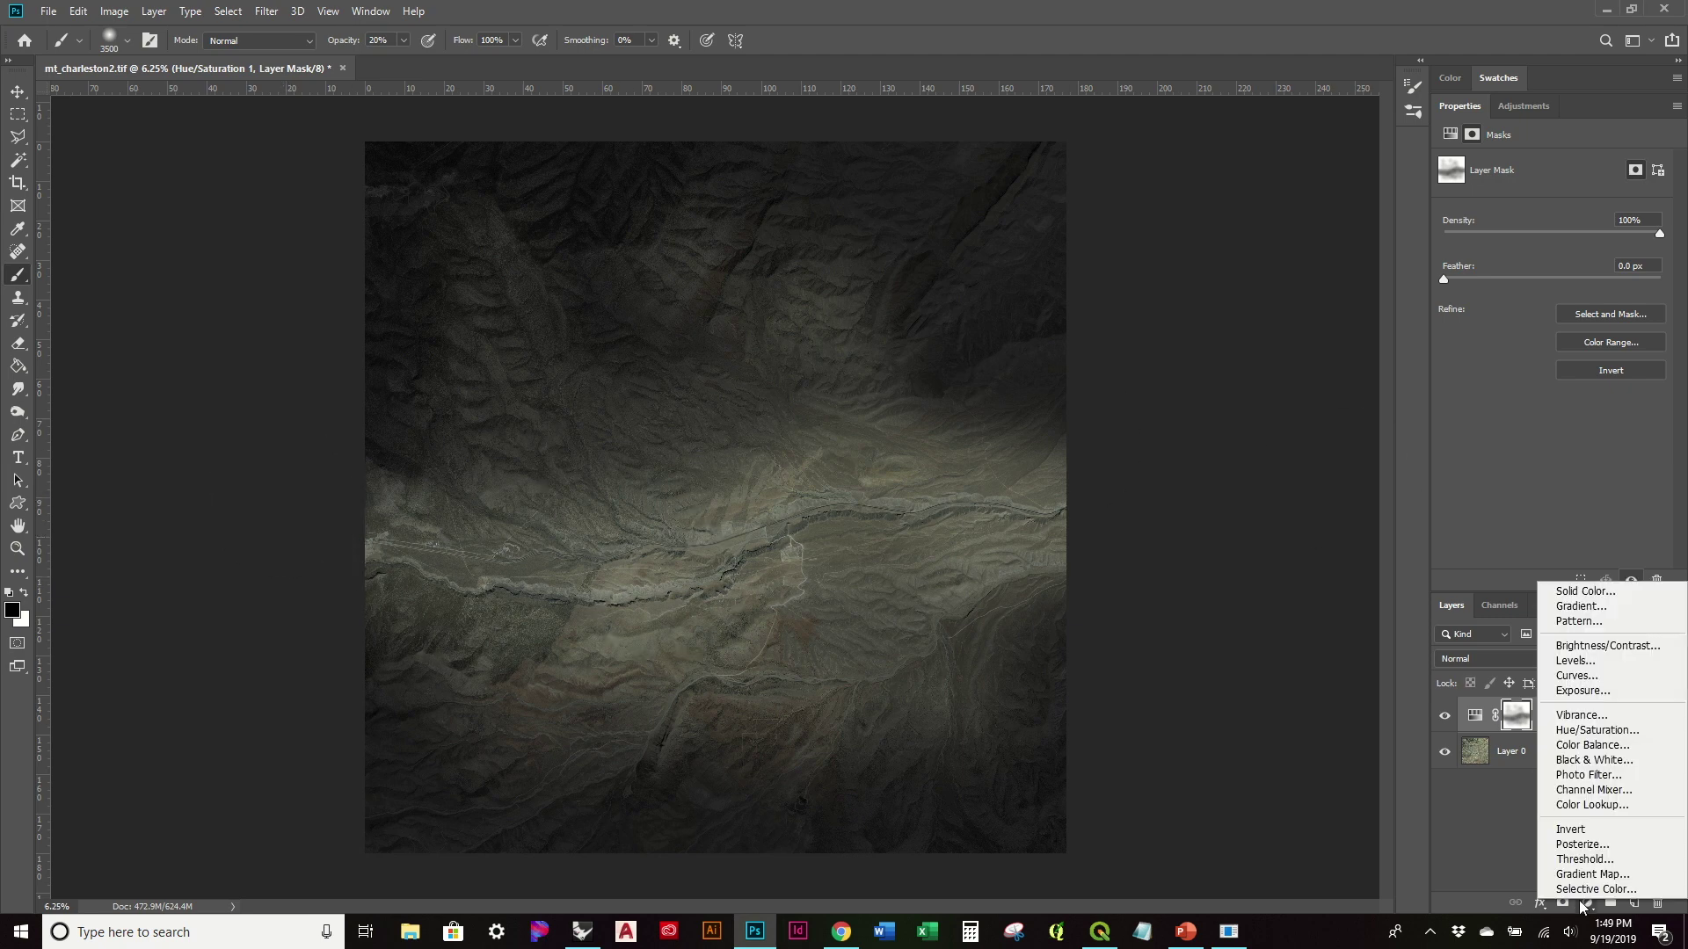
click(1620, 719)
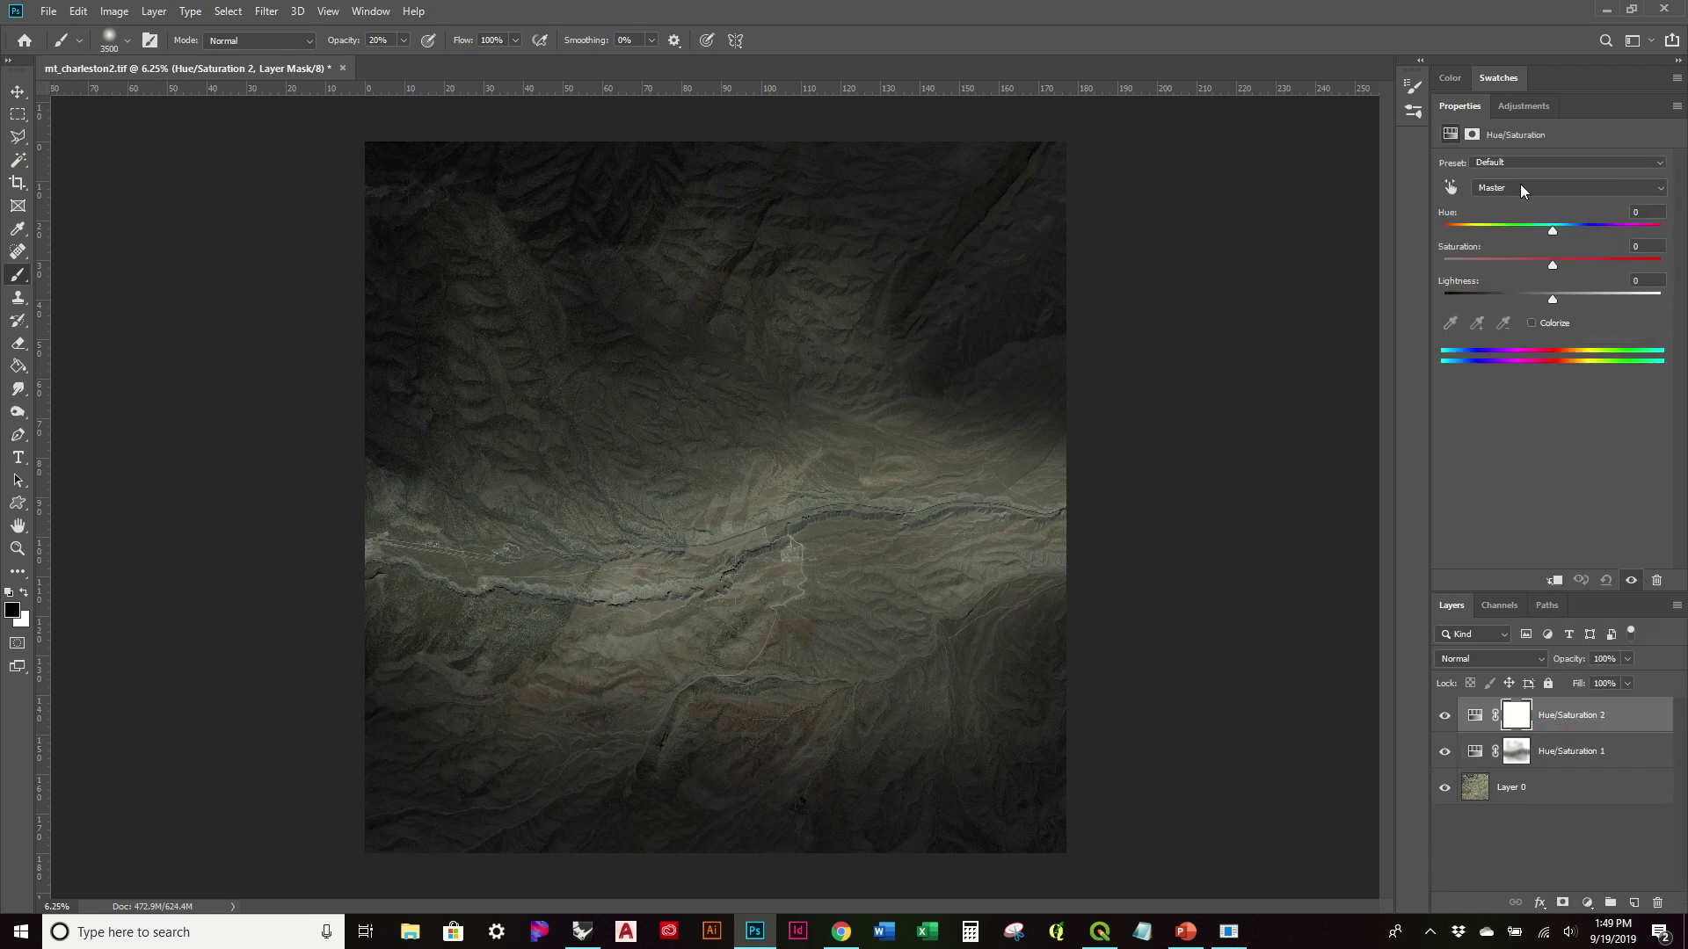
drag(1553, 228, 1584, 264)
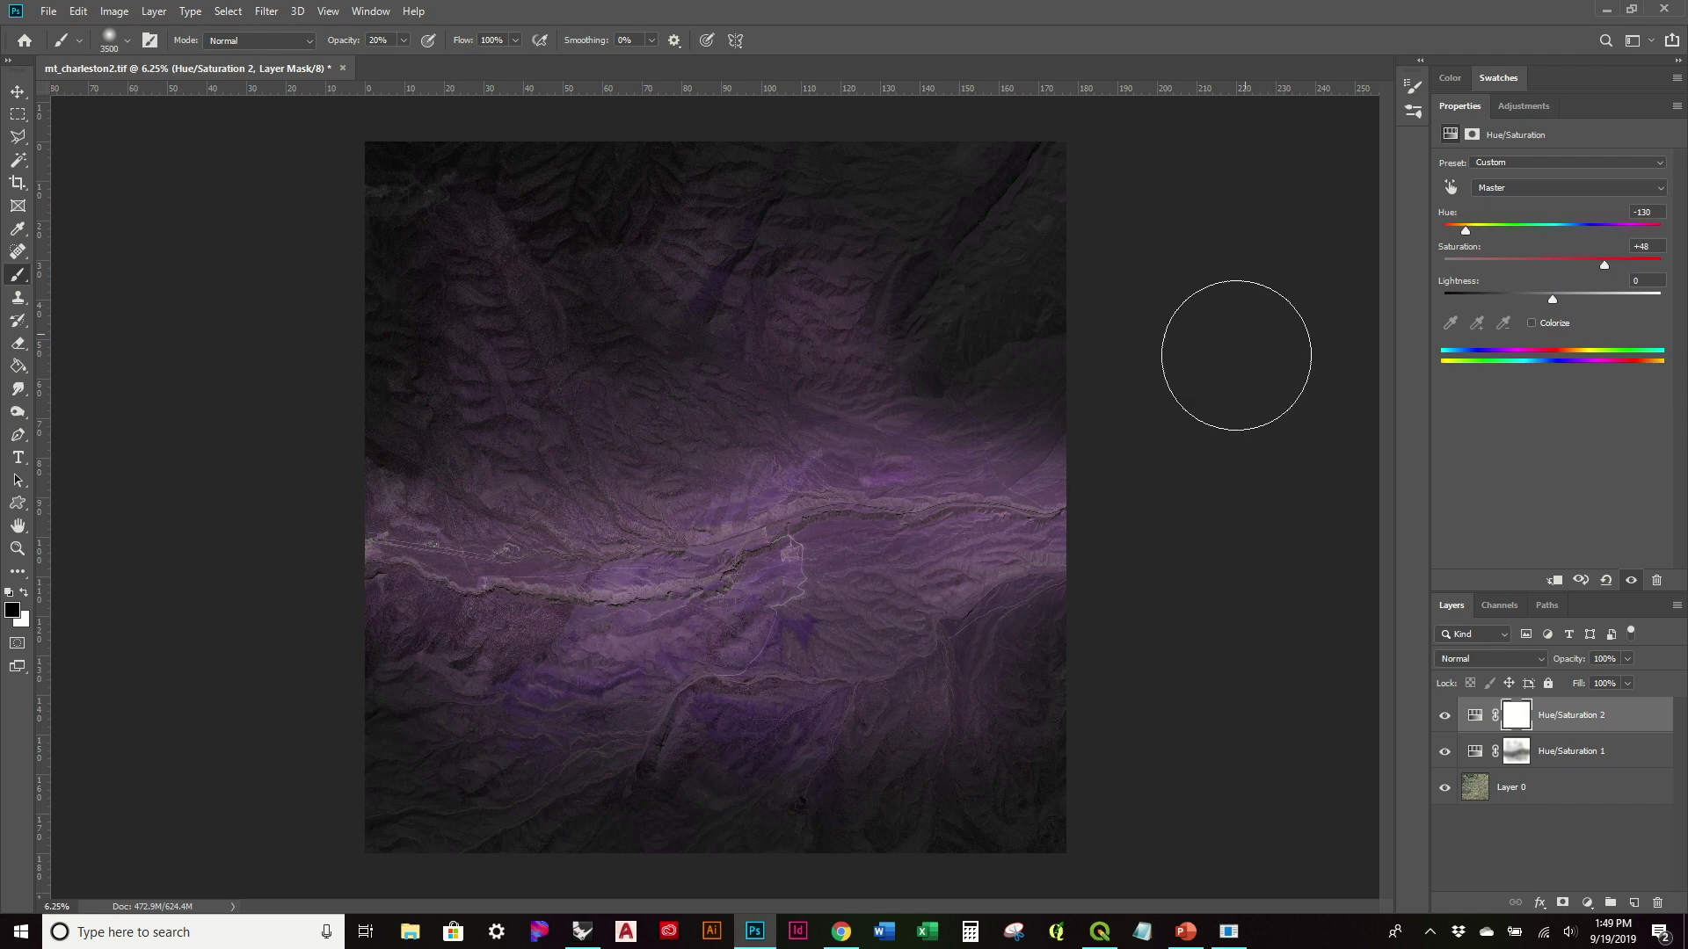
Save a JPEG copy of the image as mt_charleston2_pp in the DEM Contours folder at quality 8.
click(59, 12)
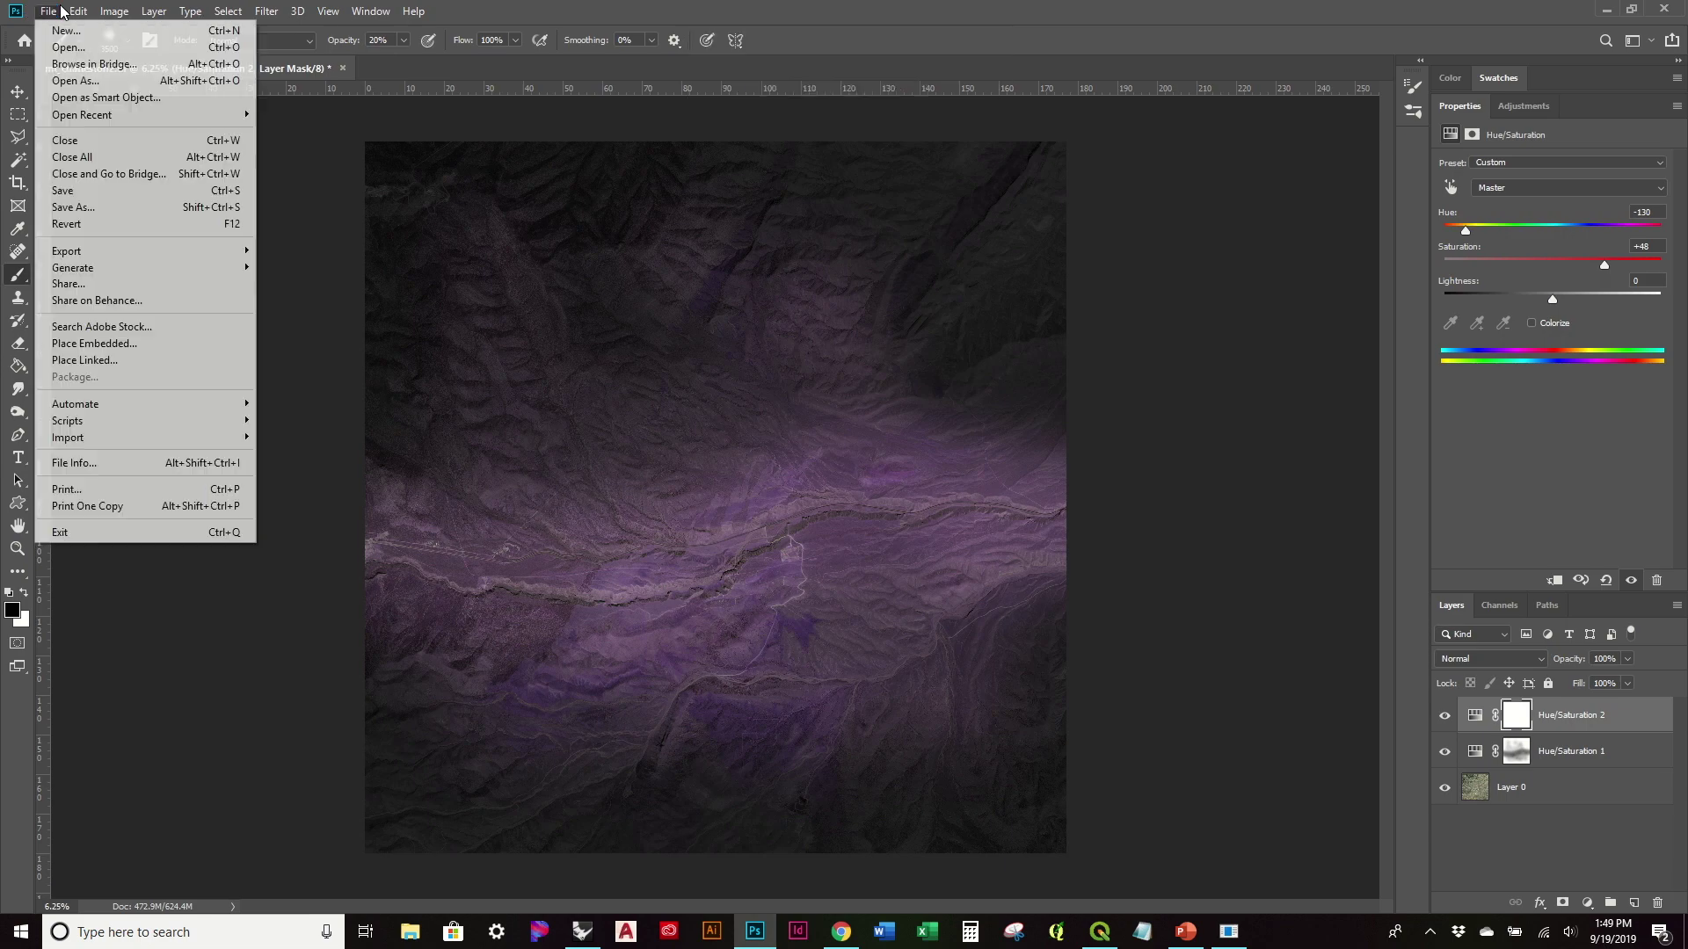
click(107, 209)
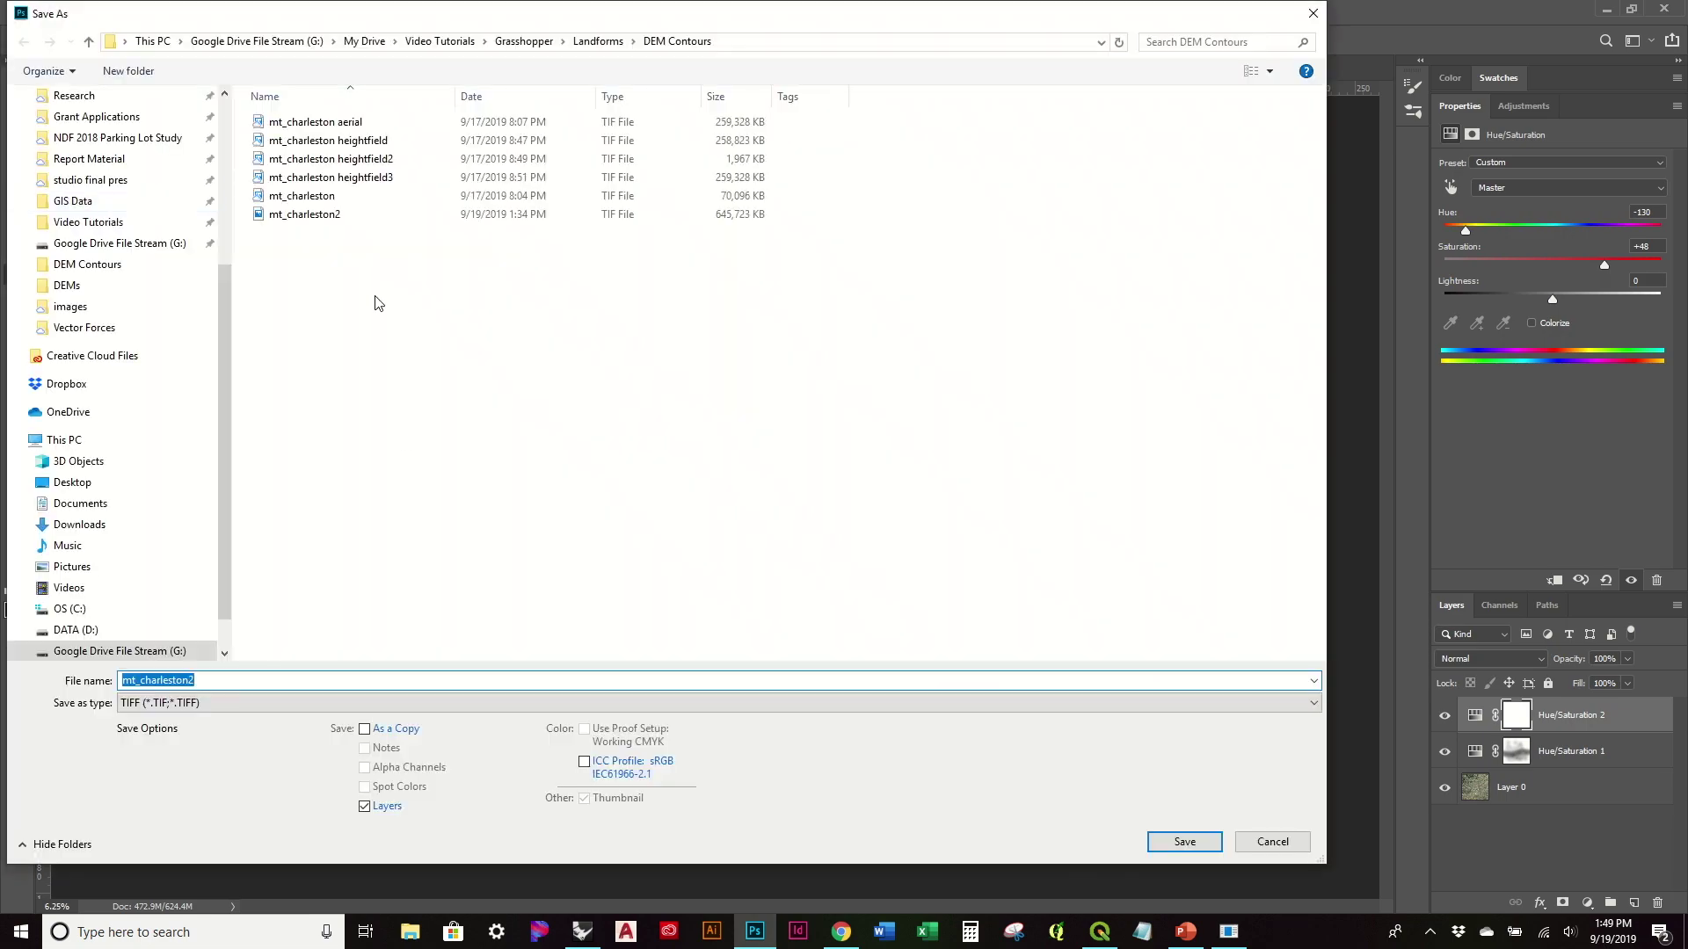
click(525, 705)
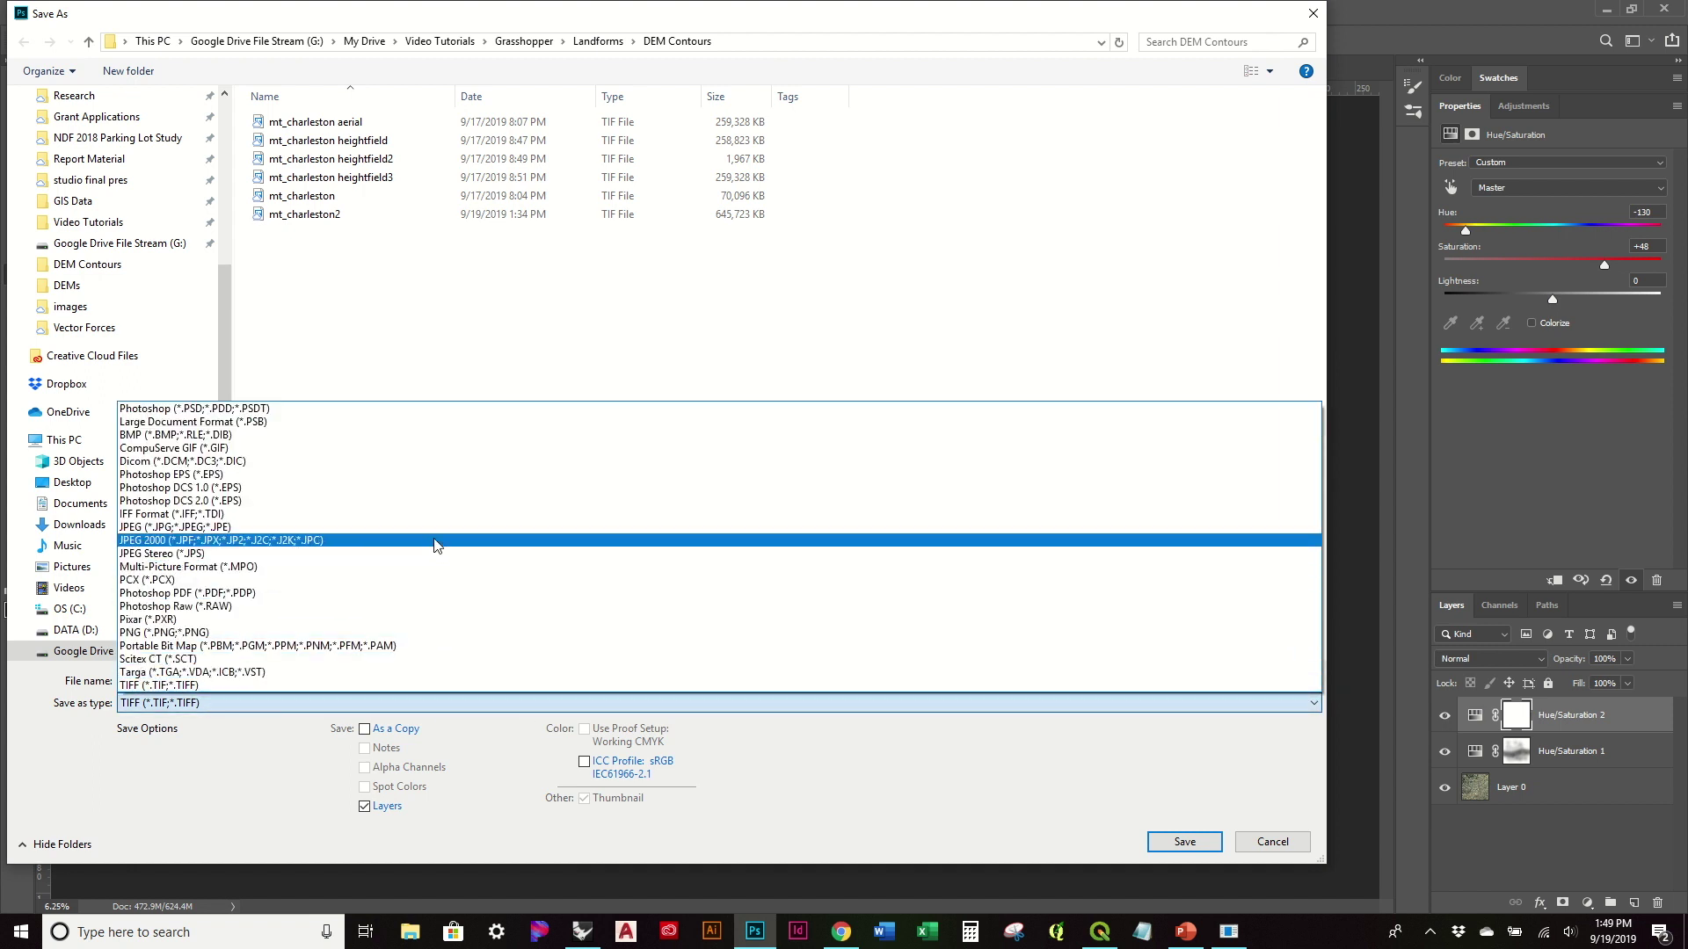
click(439, 529)
click(510, 682)
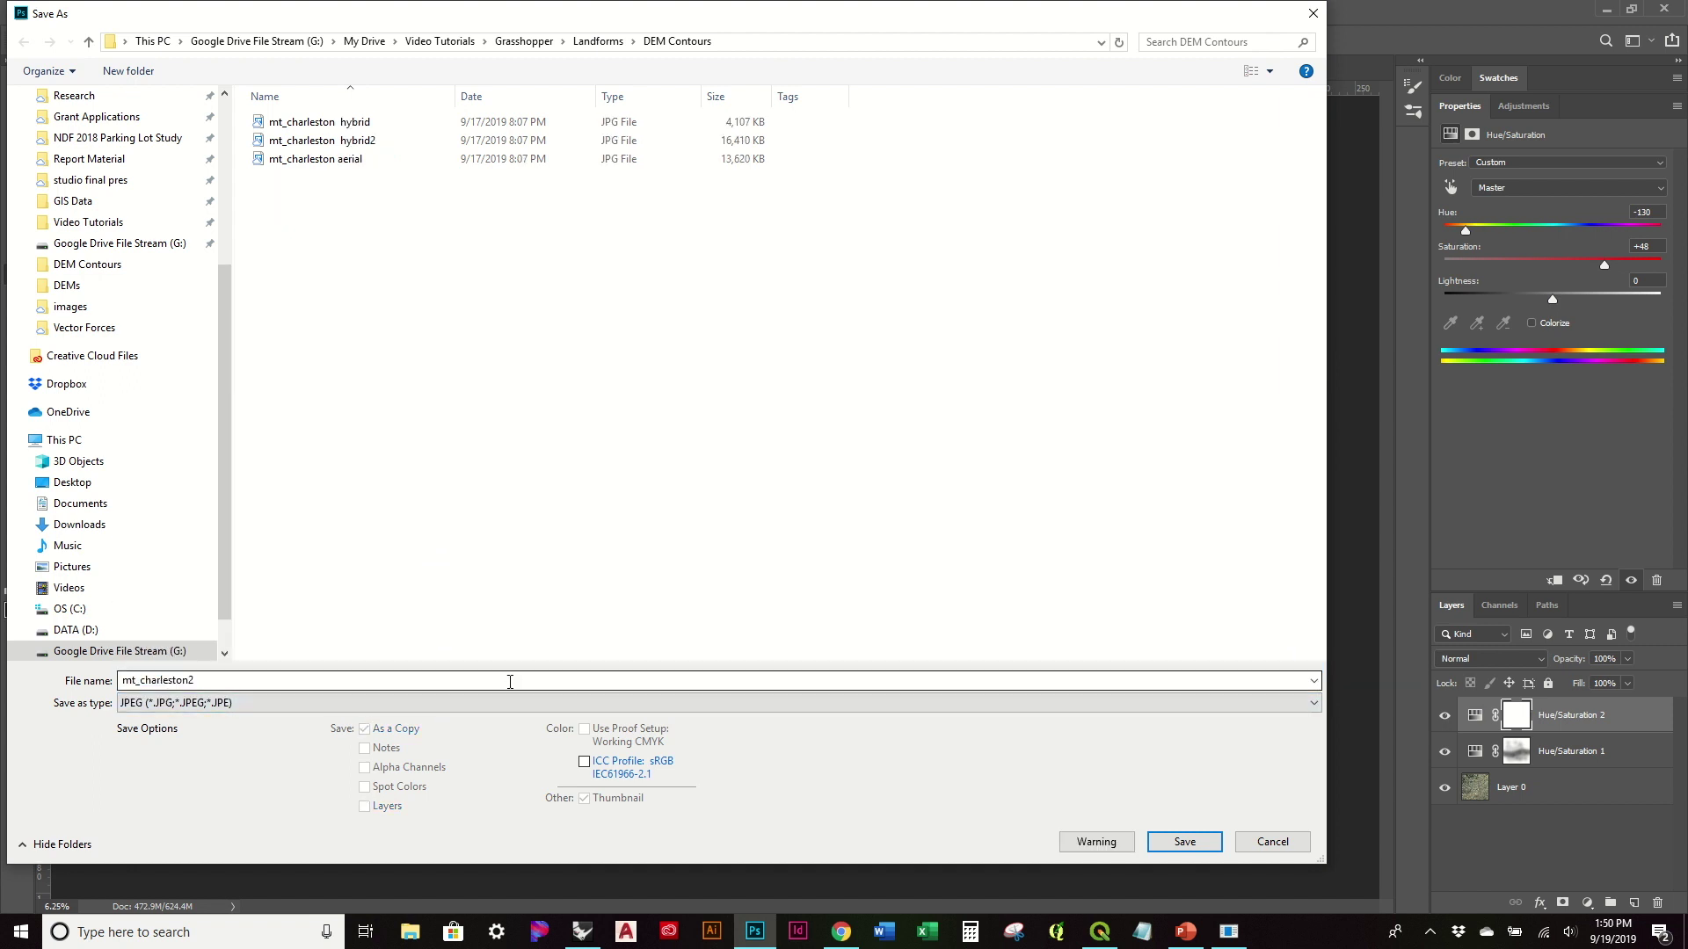
click(510, 682)
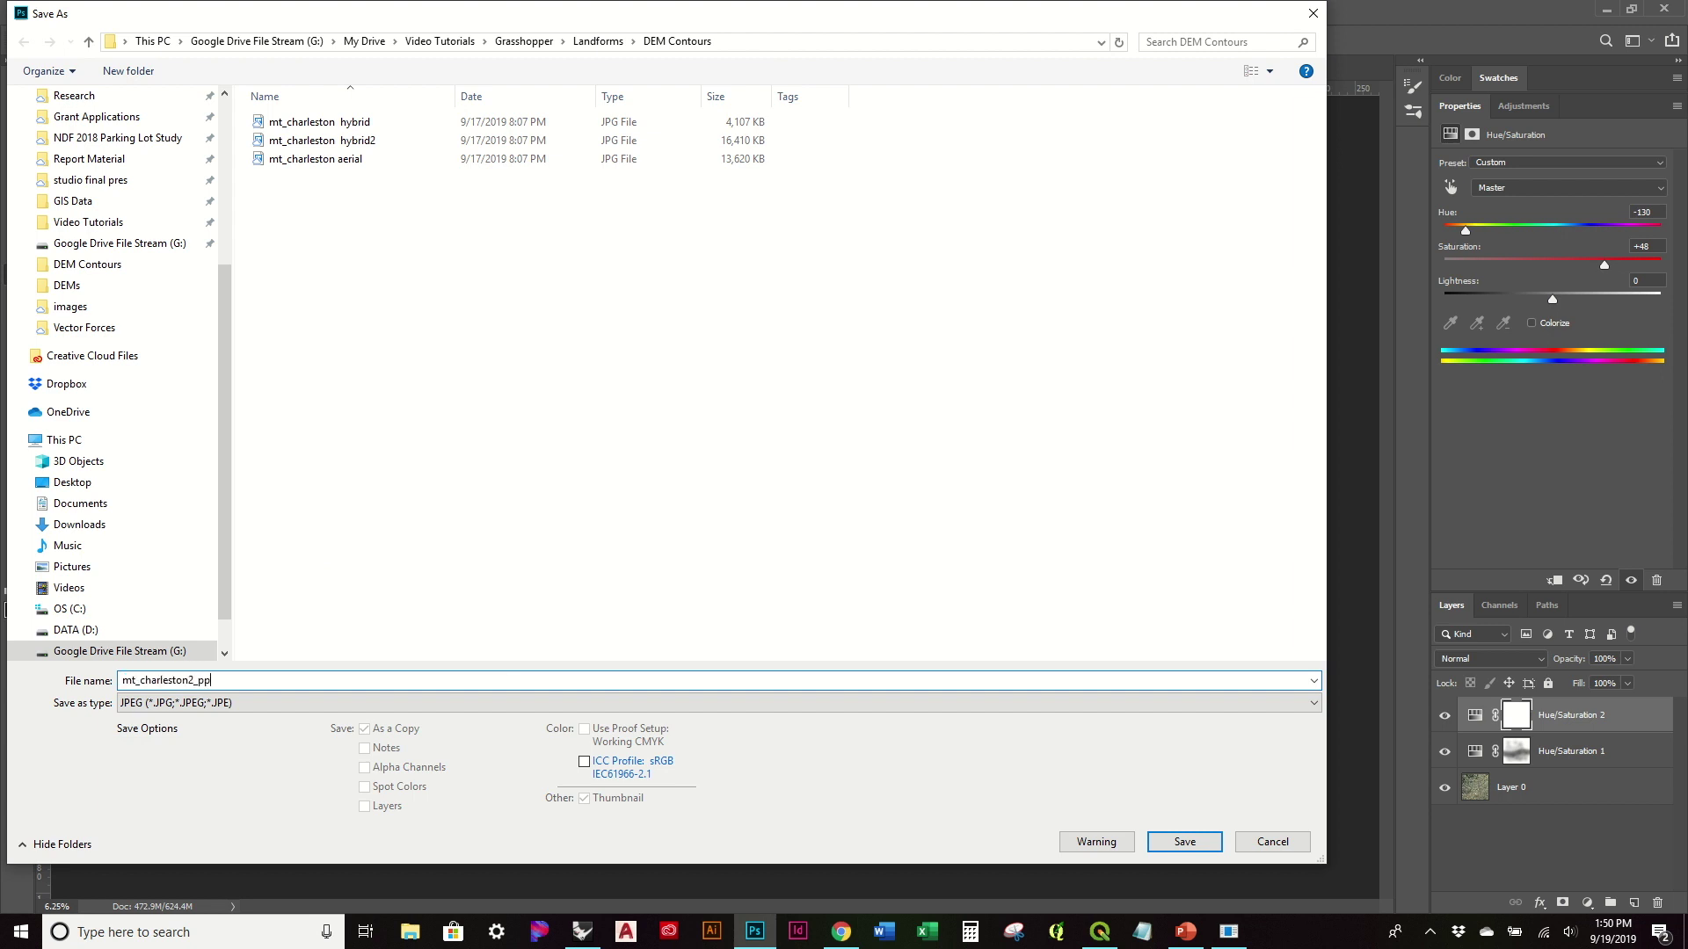
click(1183, 842)
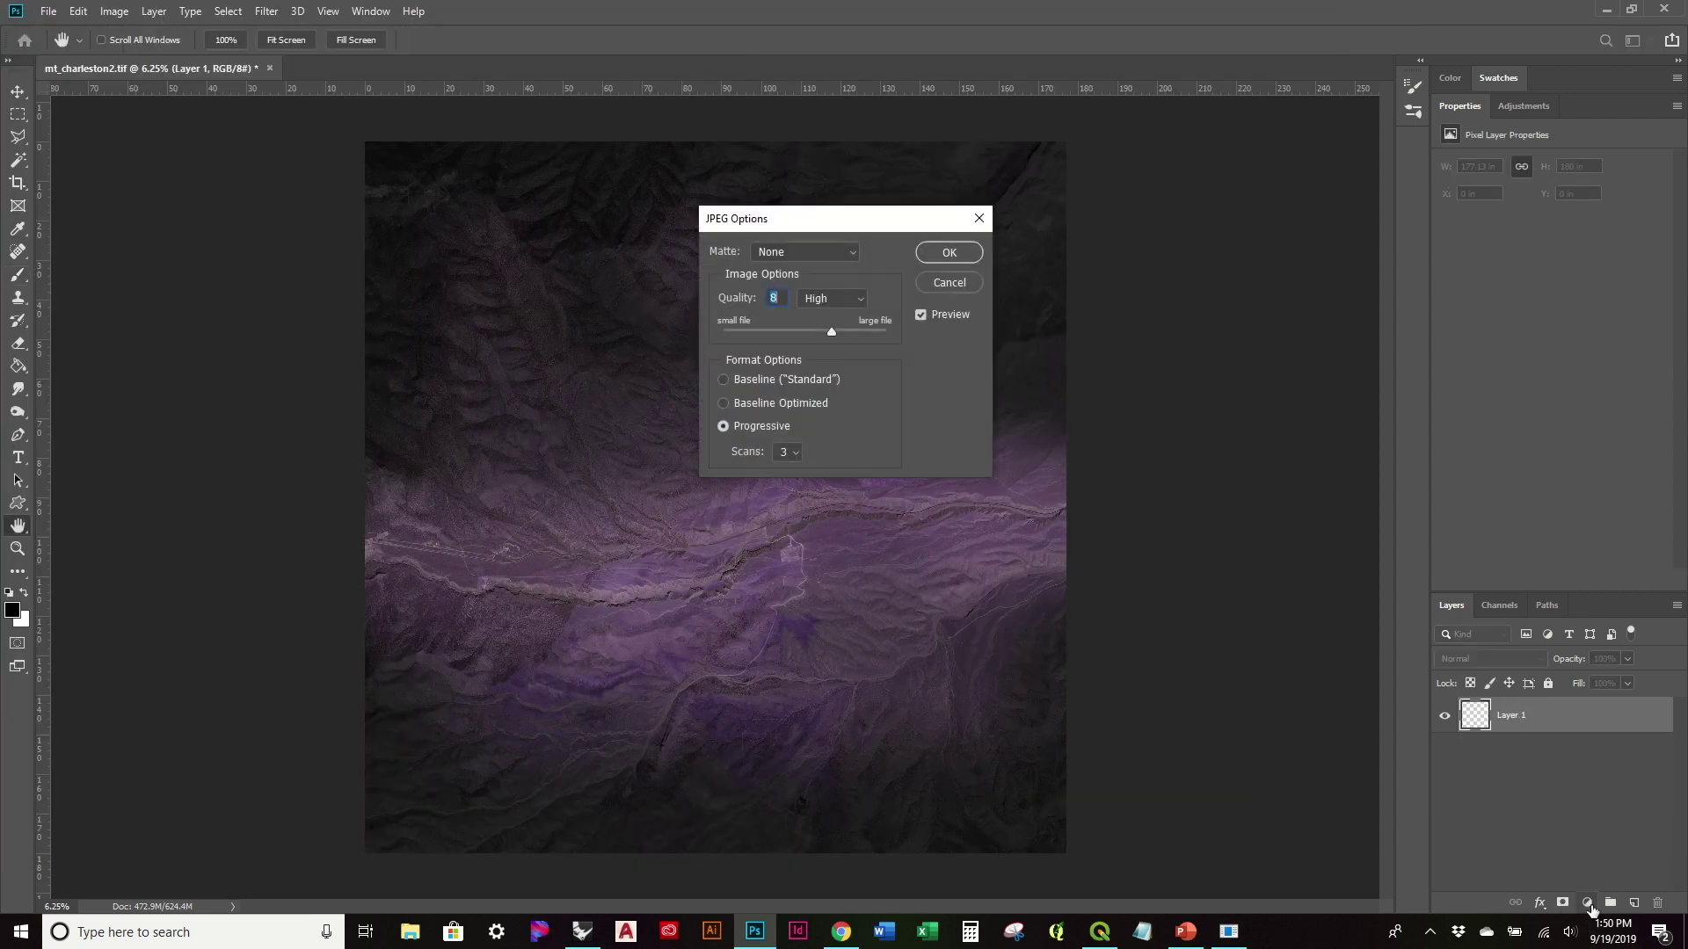
click(950, 253)
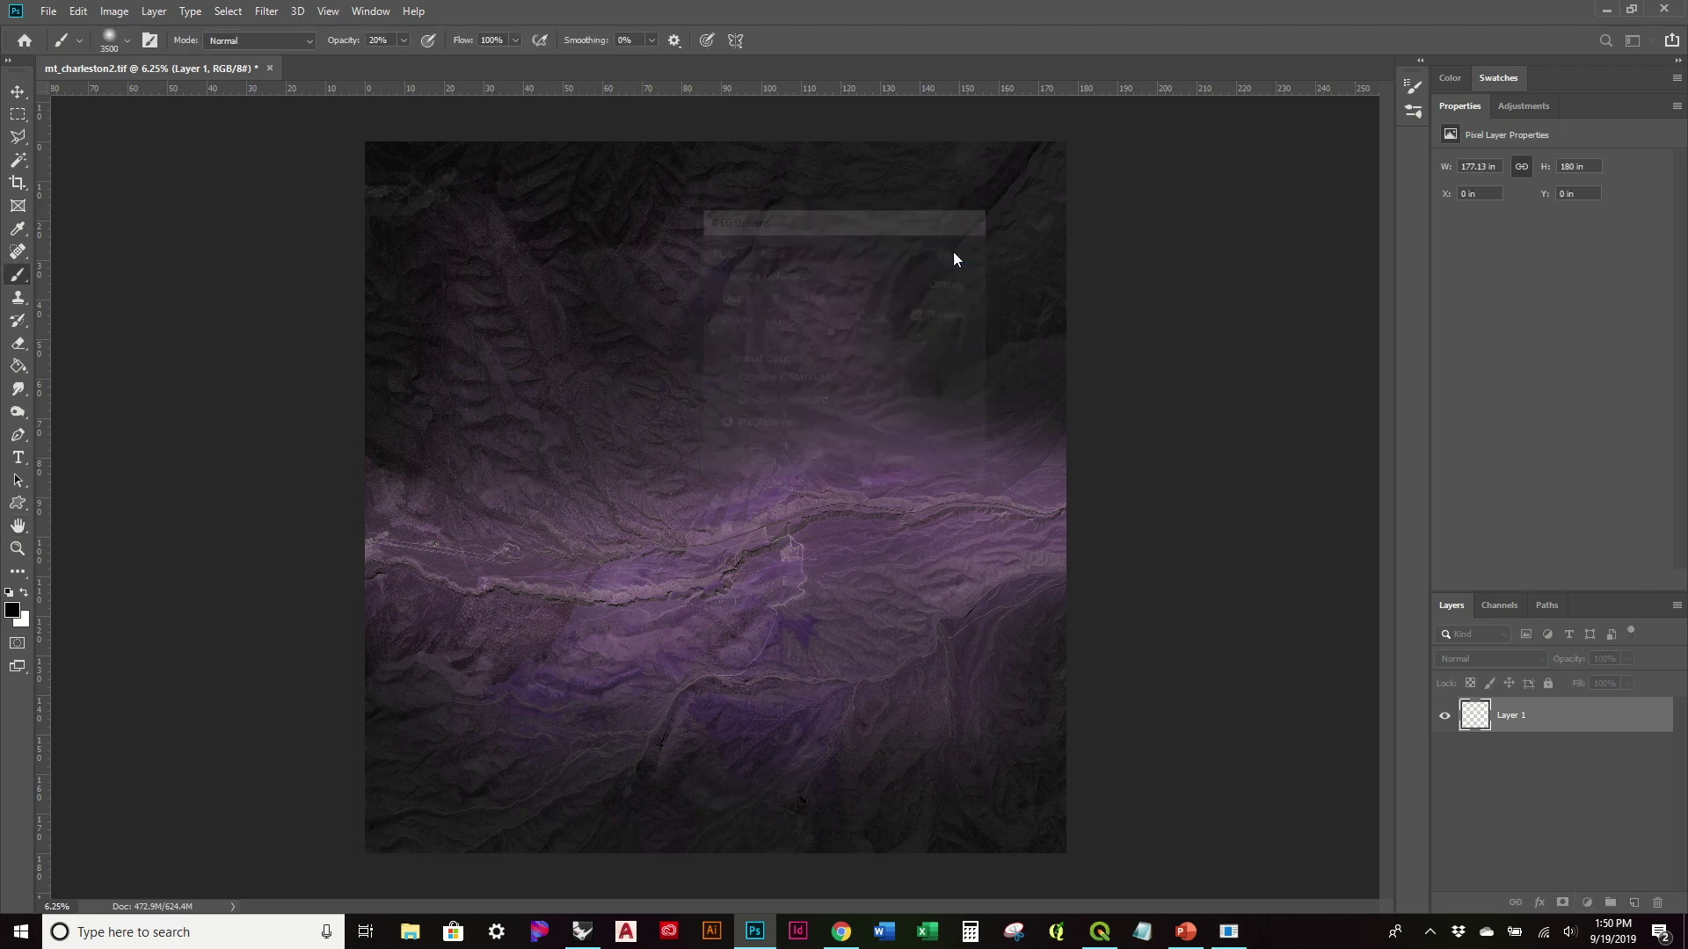
Add a Vibrance adjustment layer on top with vibrance +81.
click(1593, 903)
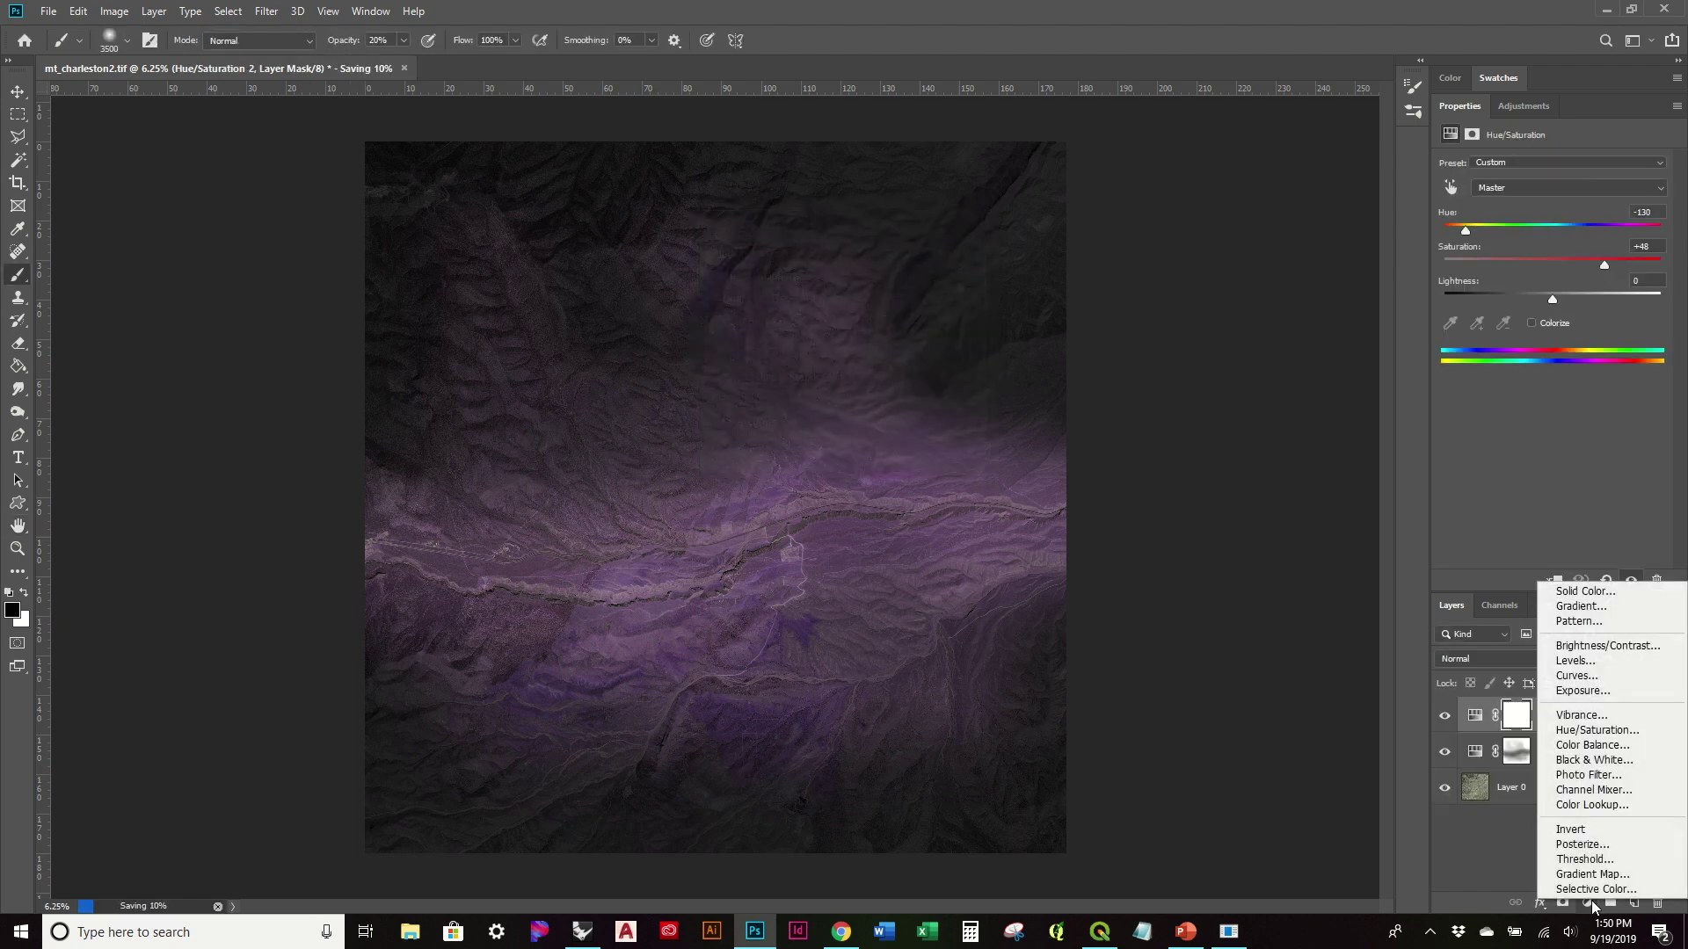
click(1581, 715)
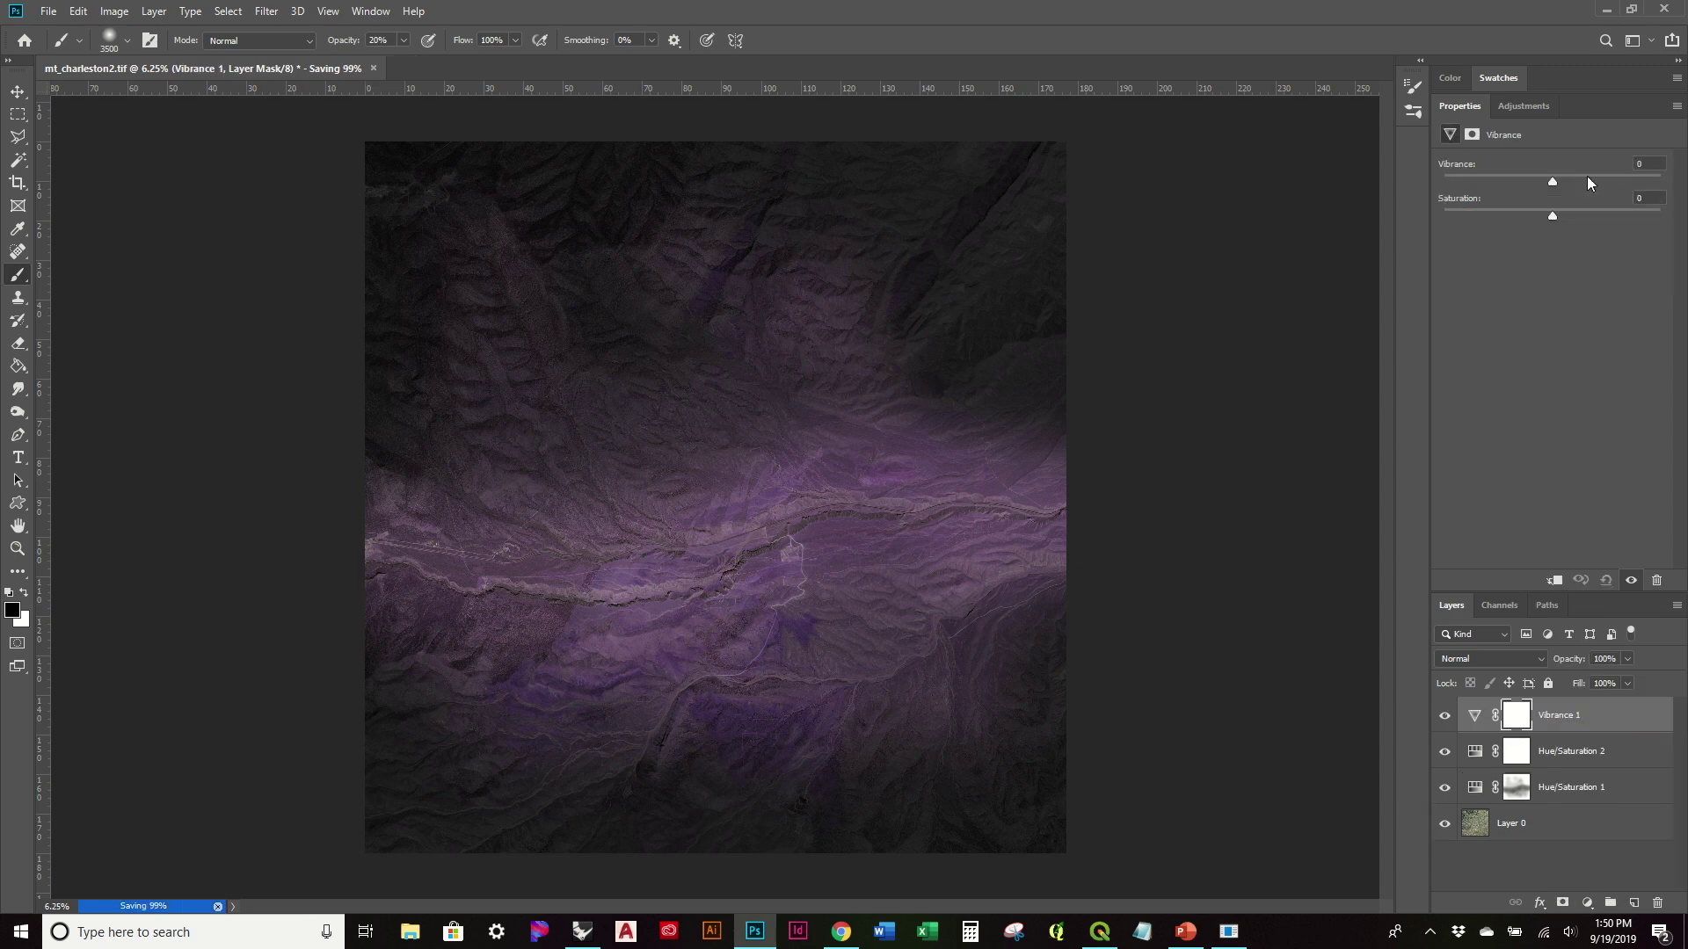
drag(1553, 181, 1614, 202)
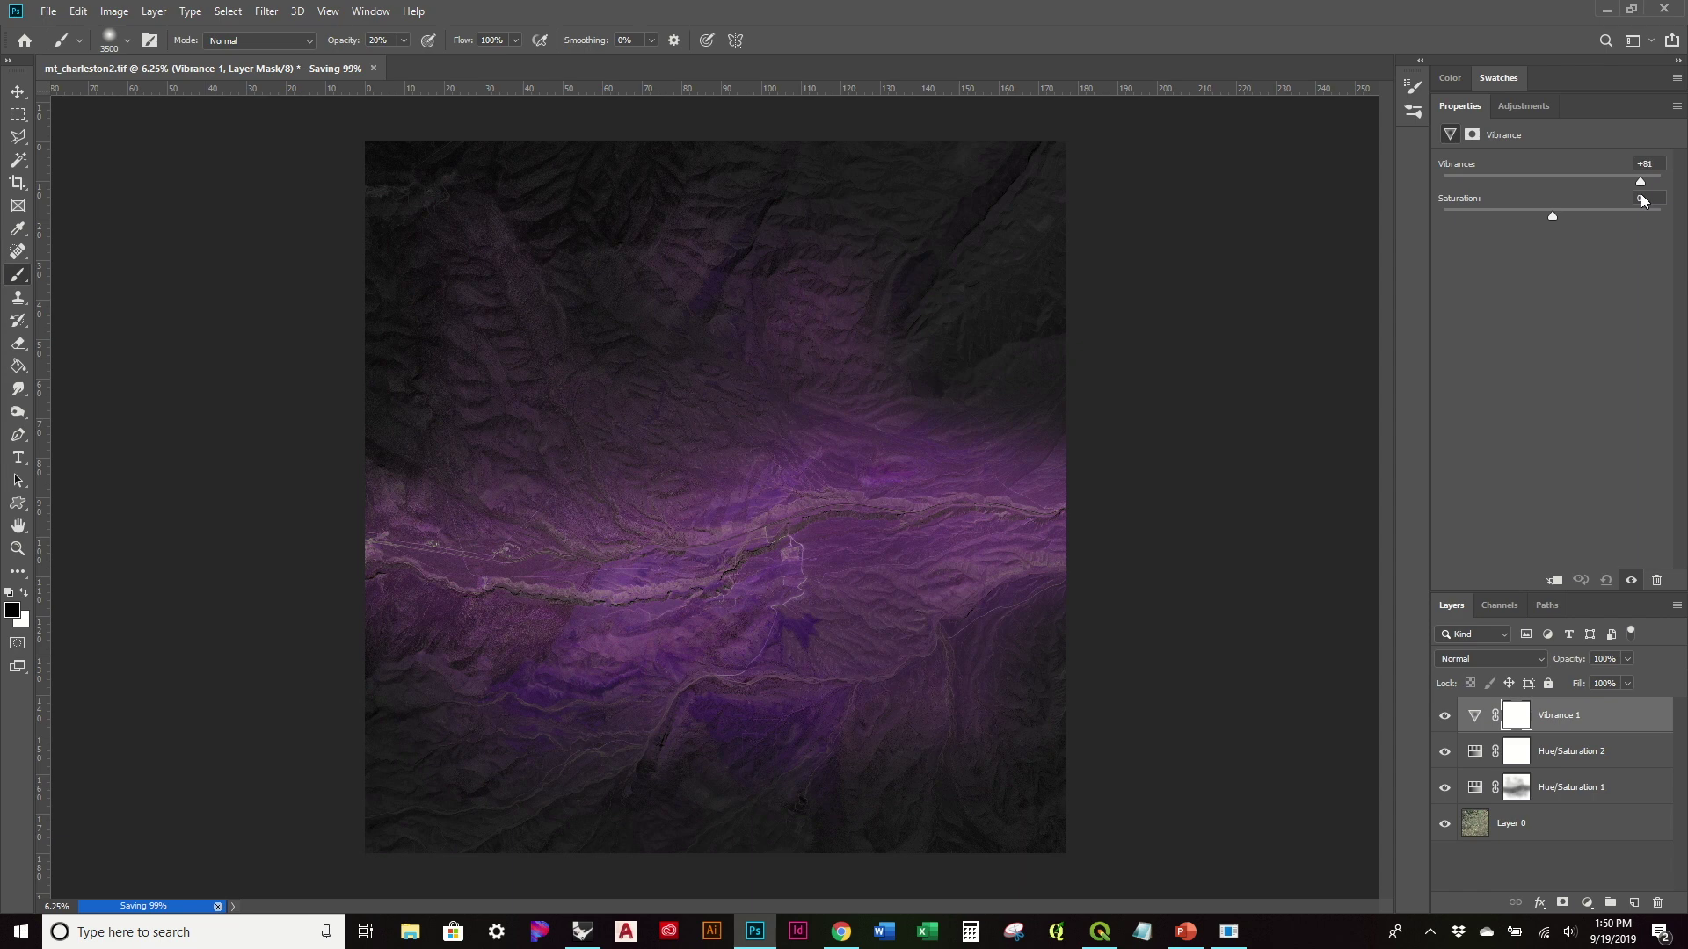
Add a Curves adjustment layer with an S-curve through input 59, output 36 and input 201, output 234.
click(1587, 906)
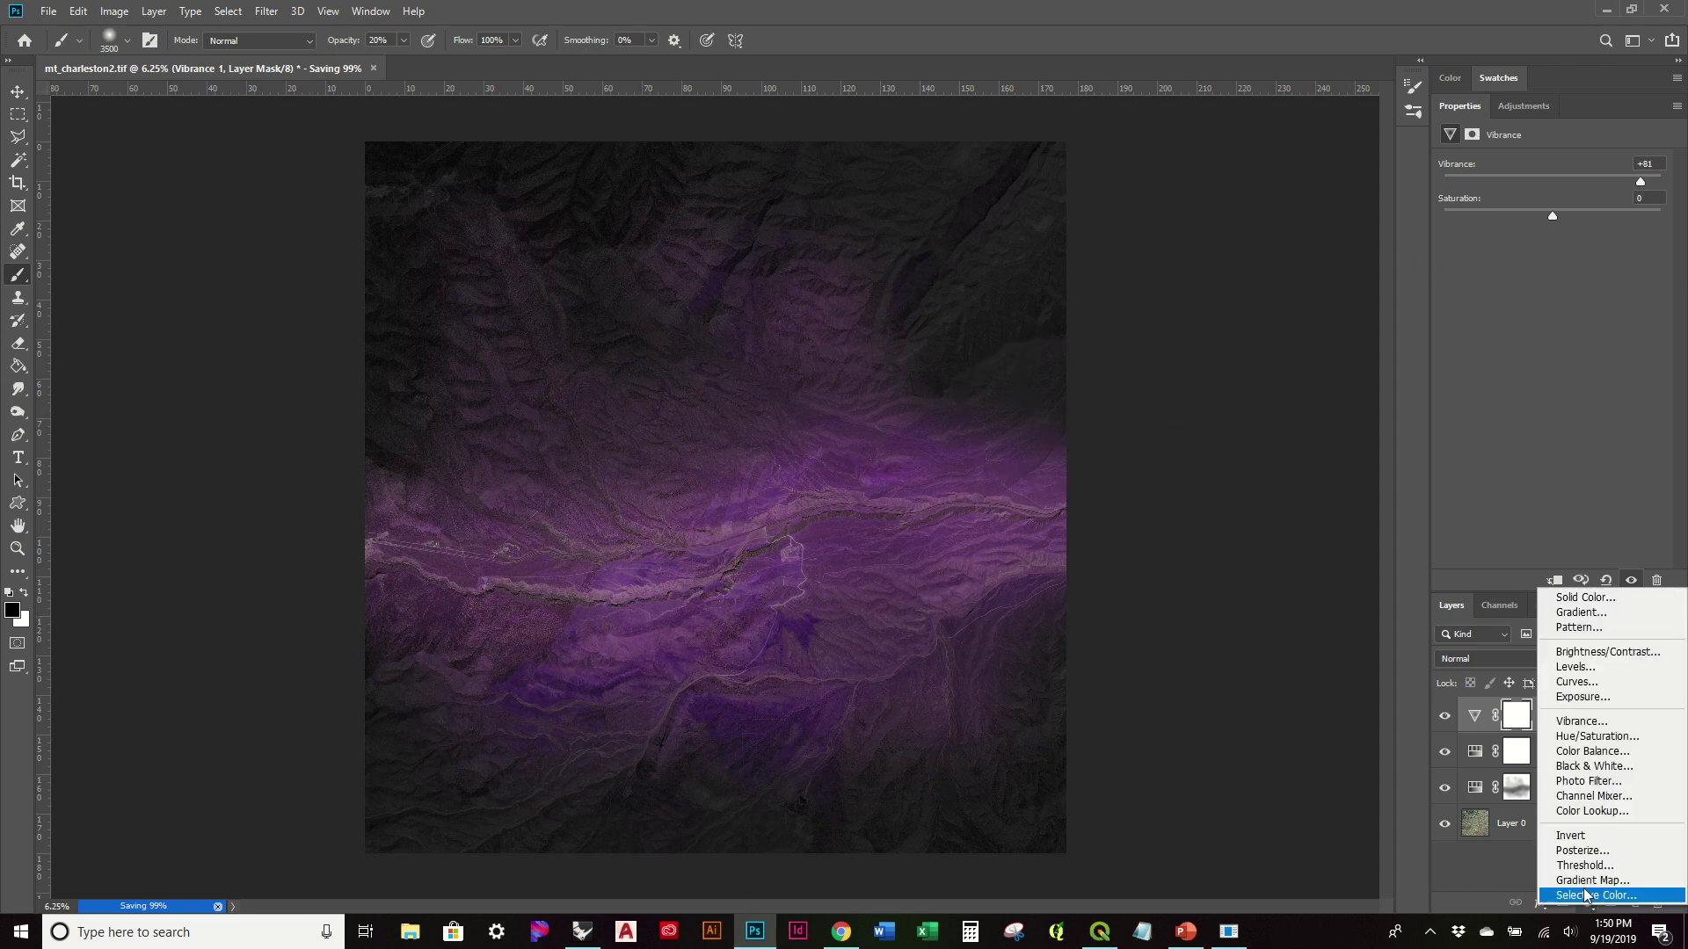
click(1611, 684)
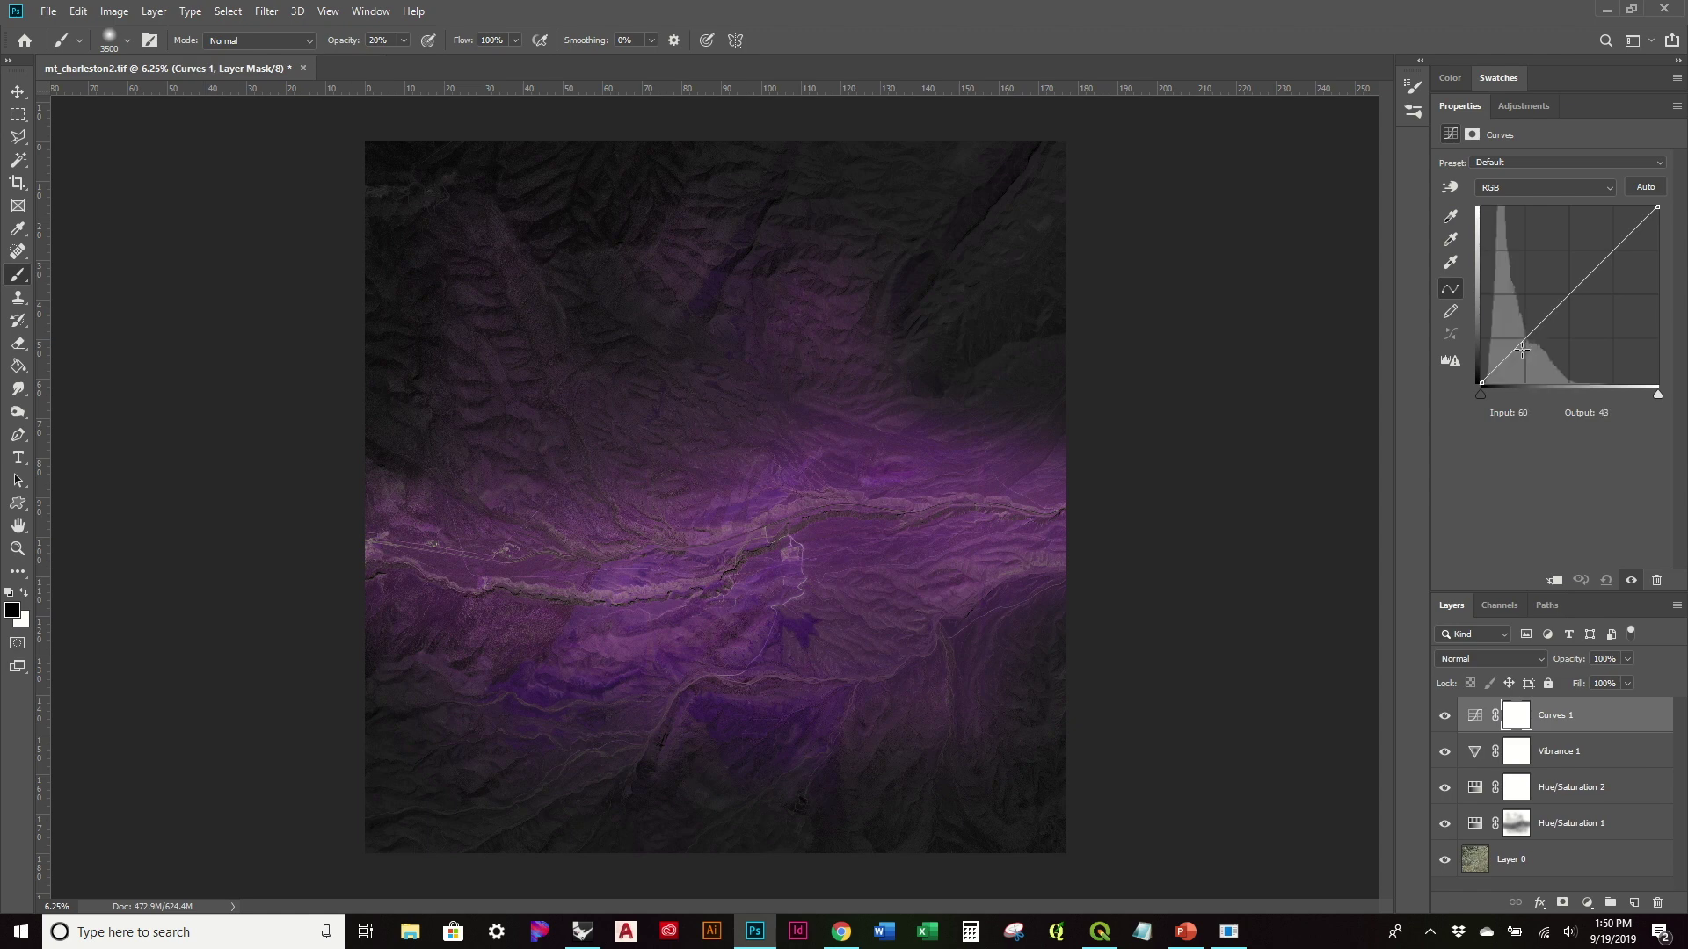
drag(1522, 350, 1523, 358)
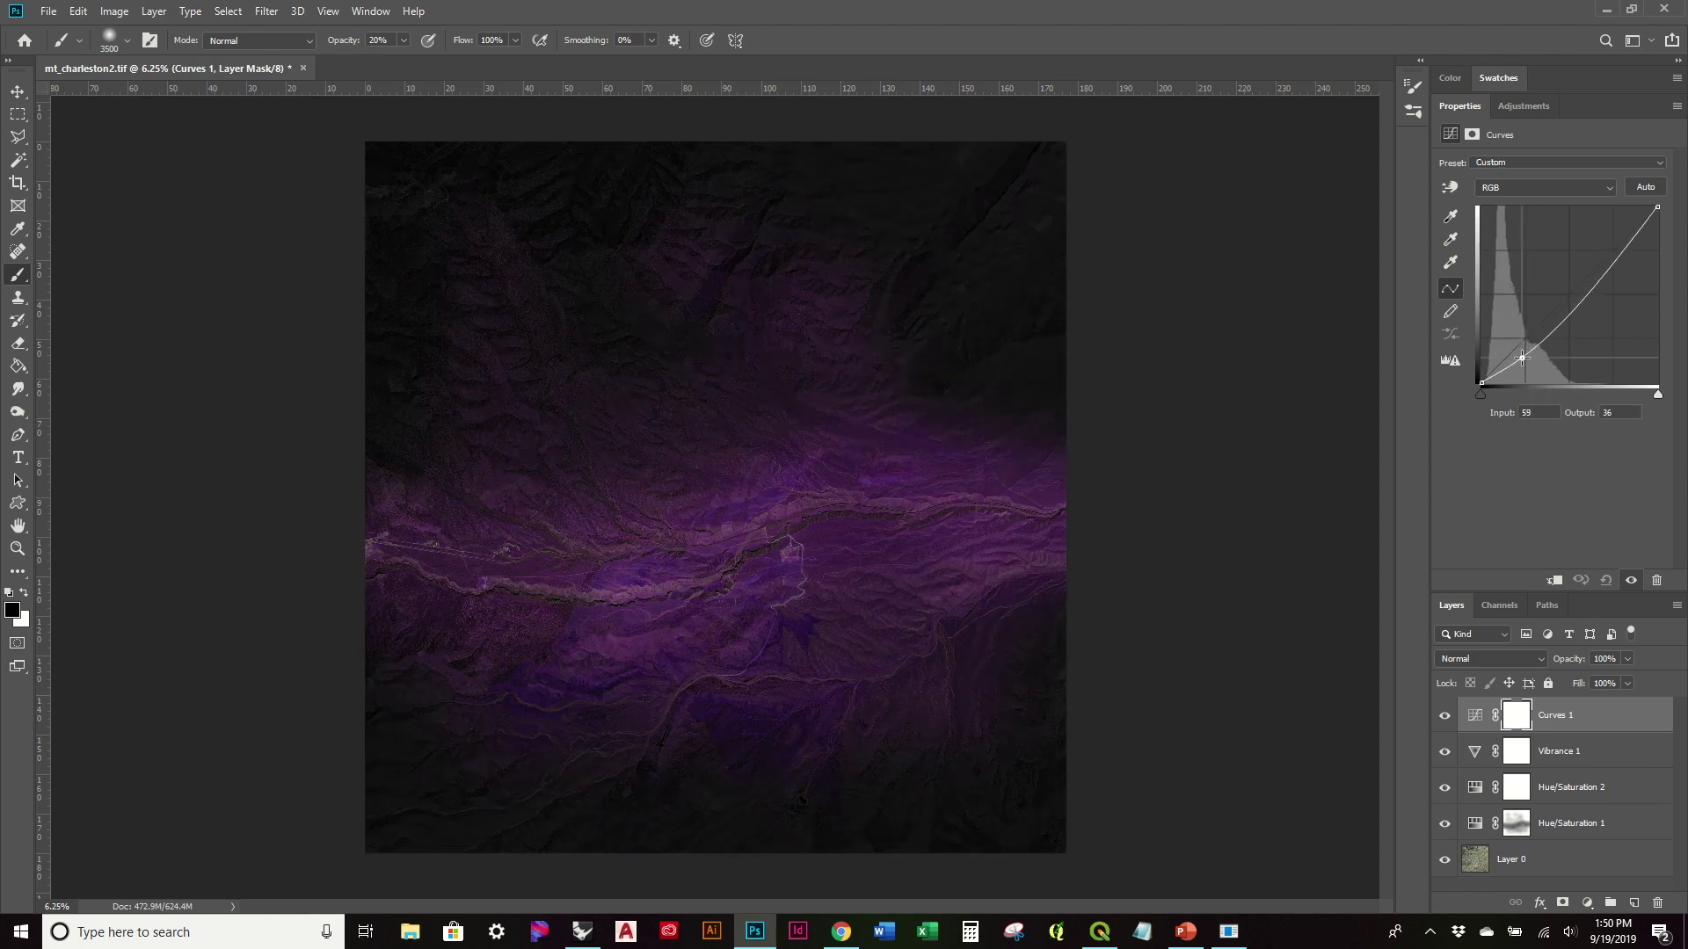
drag(1620, 238, 1615, 225)
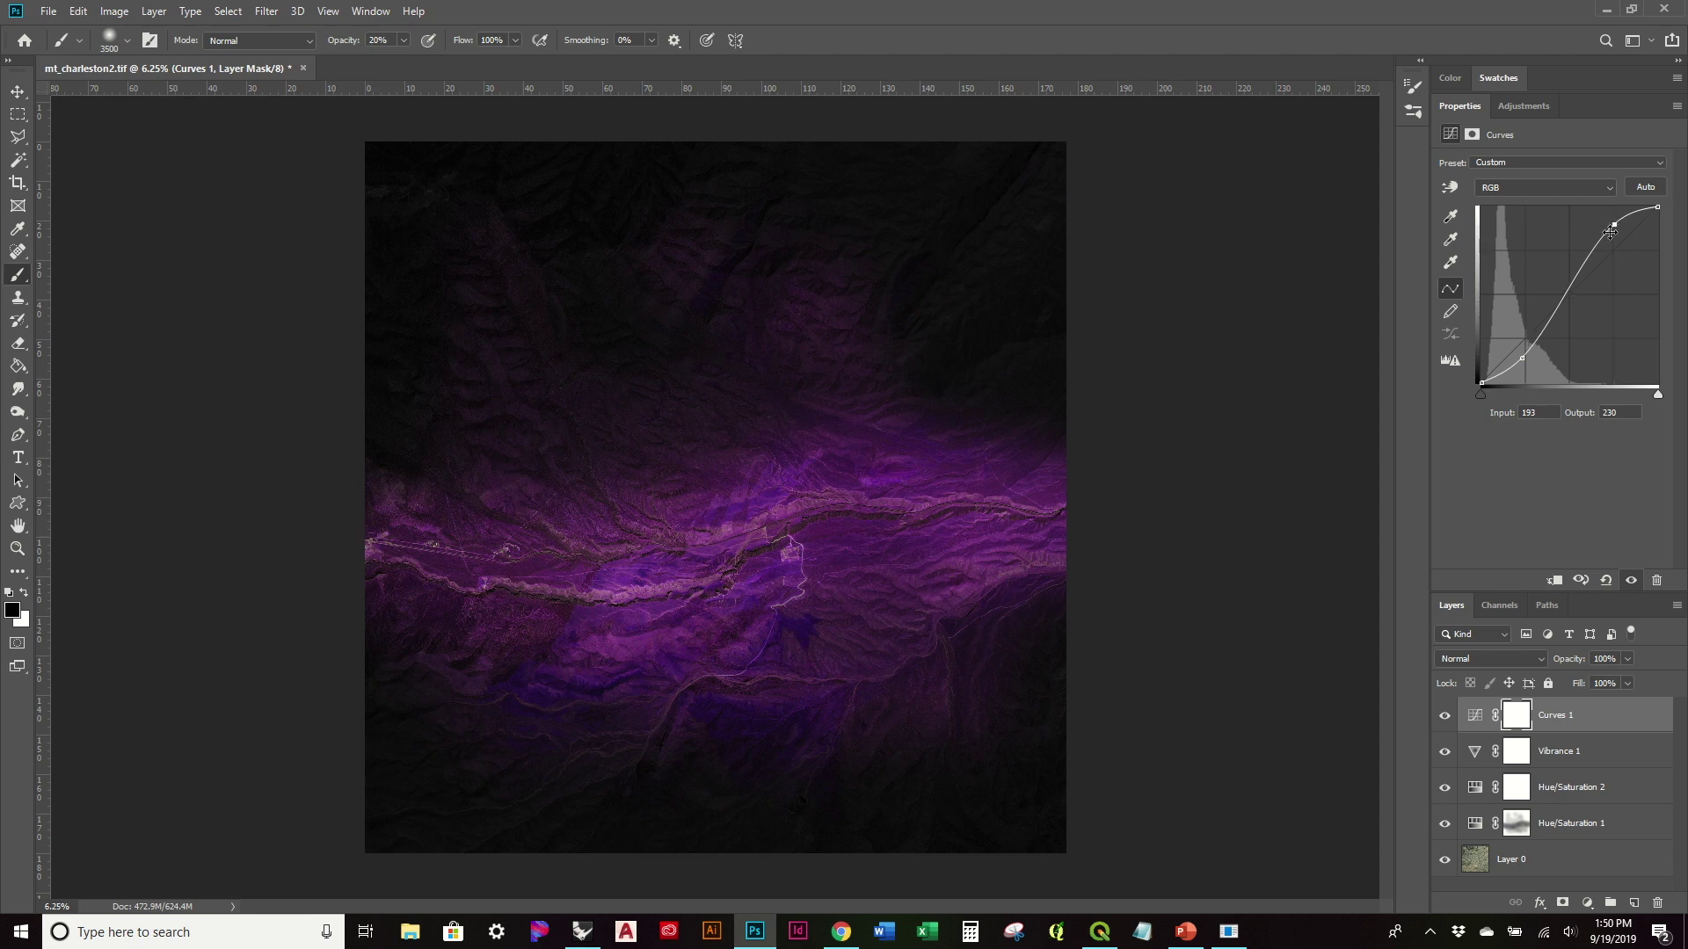
drag(1614, 227, 1620, 222)
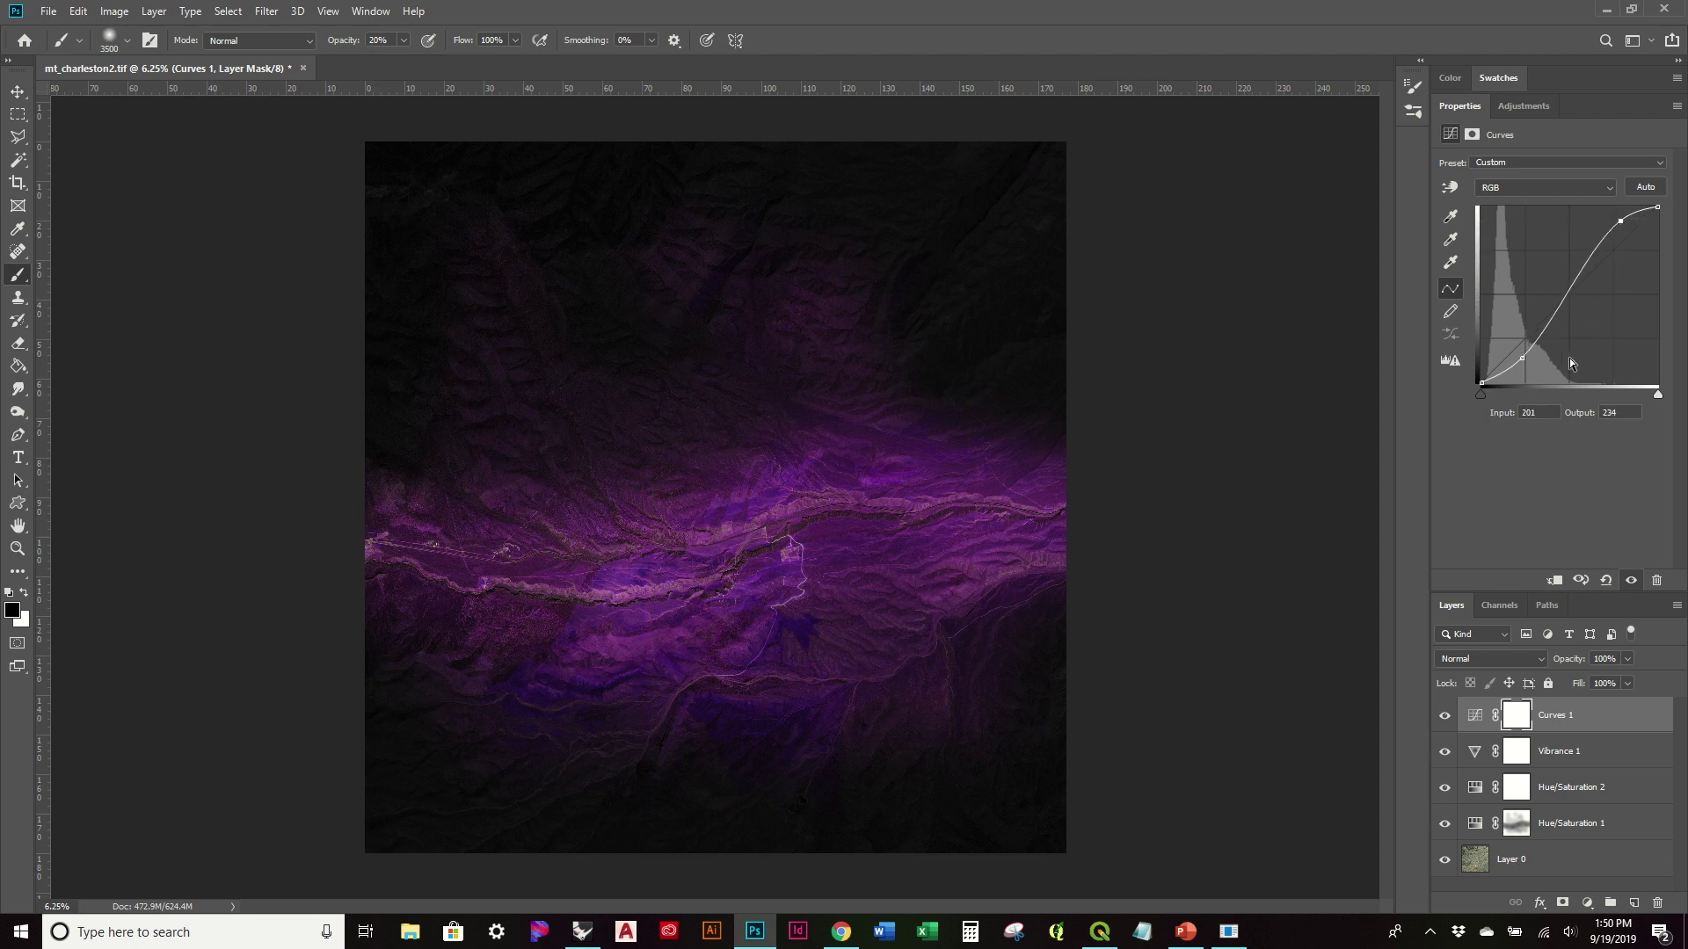
Add an Exposure adjustment layer on top with exposure +2.08.
click(1586, 904)
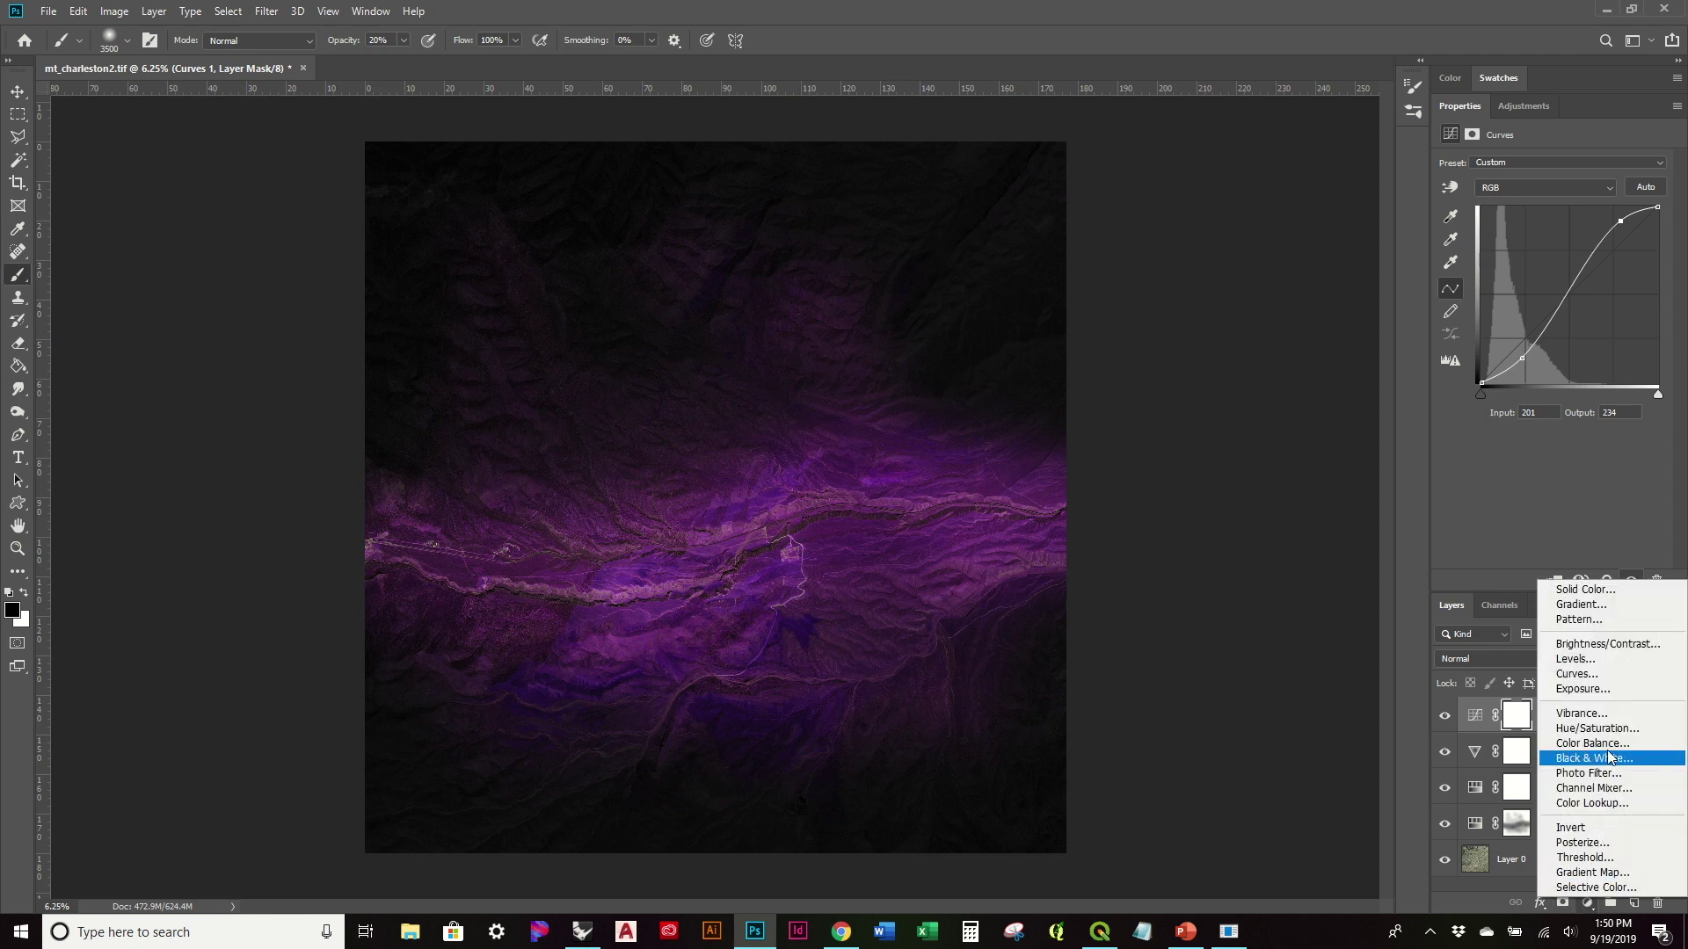
click(1625, 688)
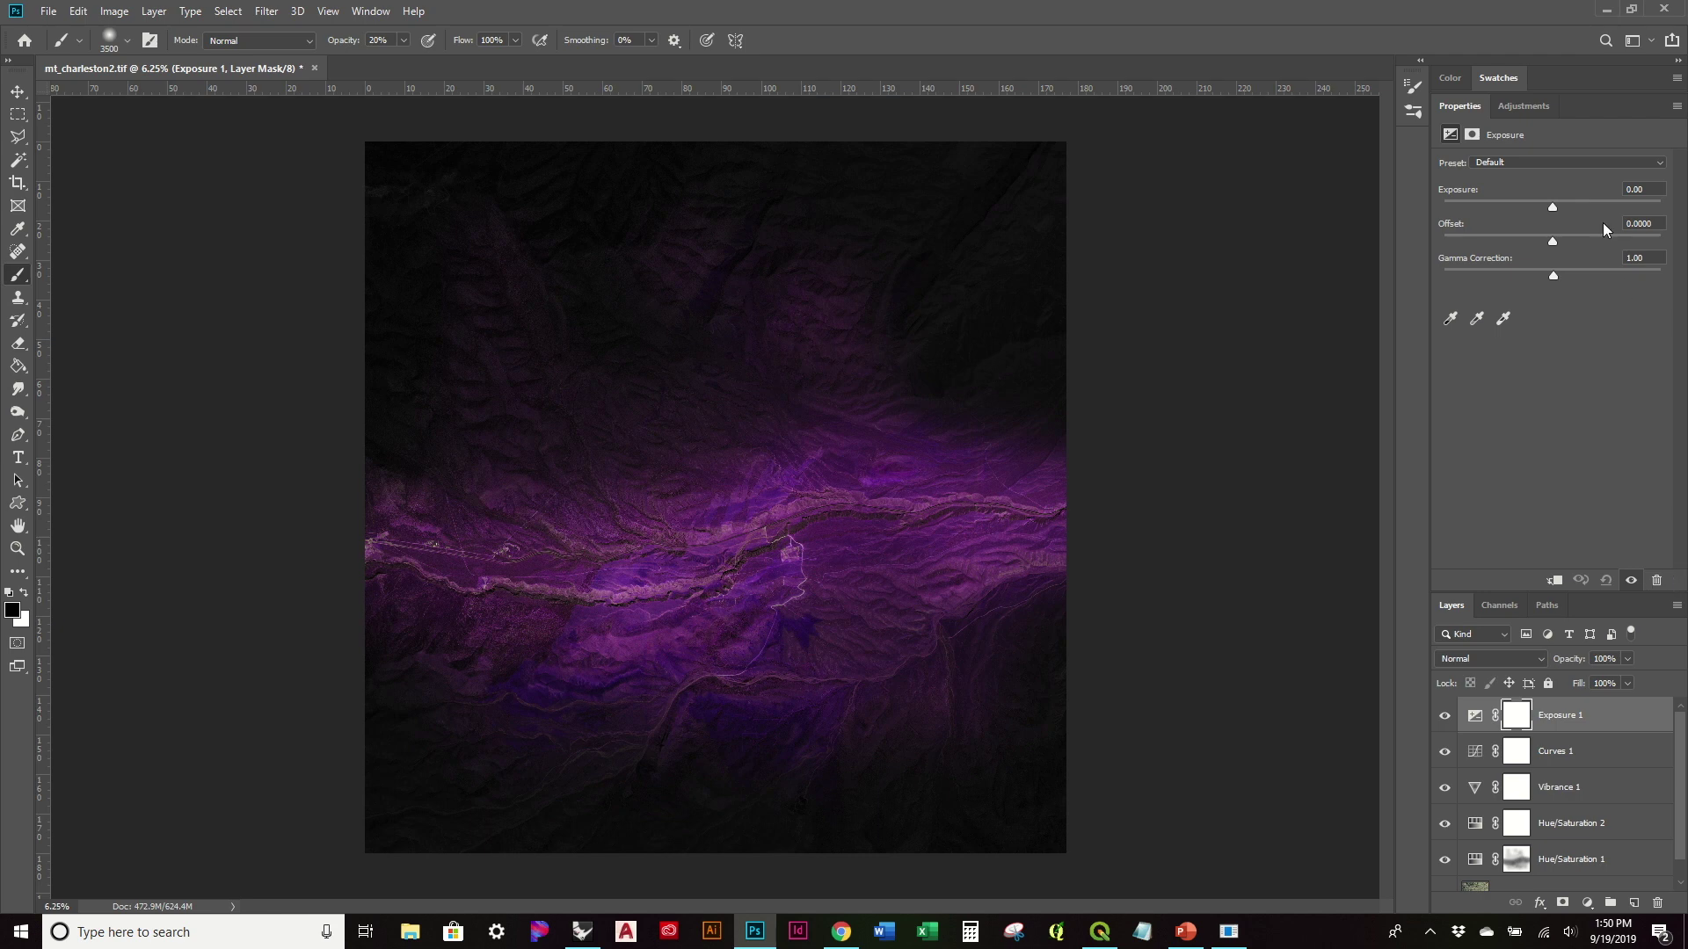
mouse_move(1555, 204)
mouse_down()
mouse_move(1596, 195)
mouse_move(1586, 205)
mouse_up()
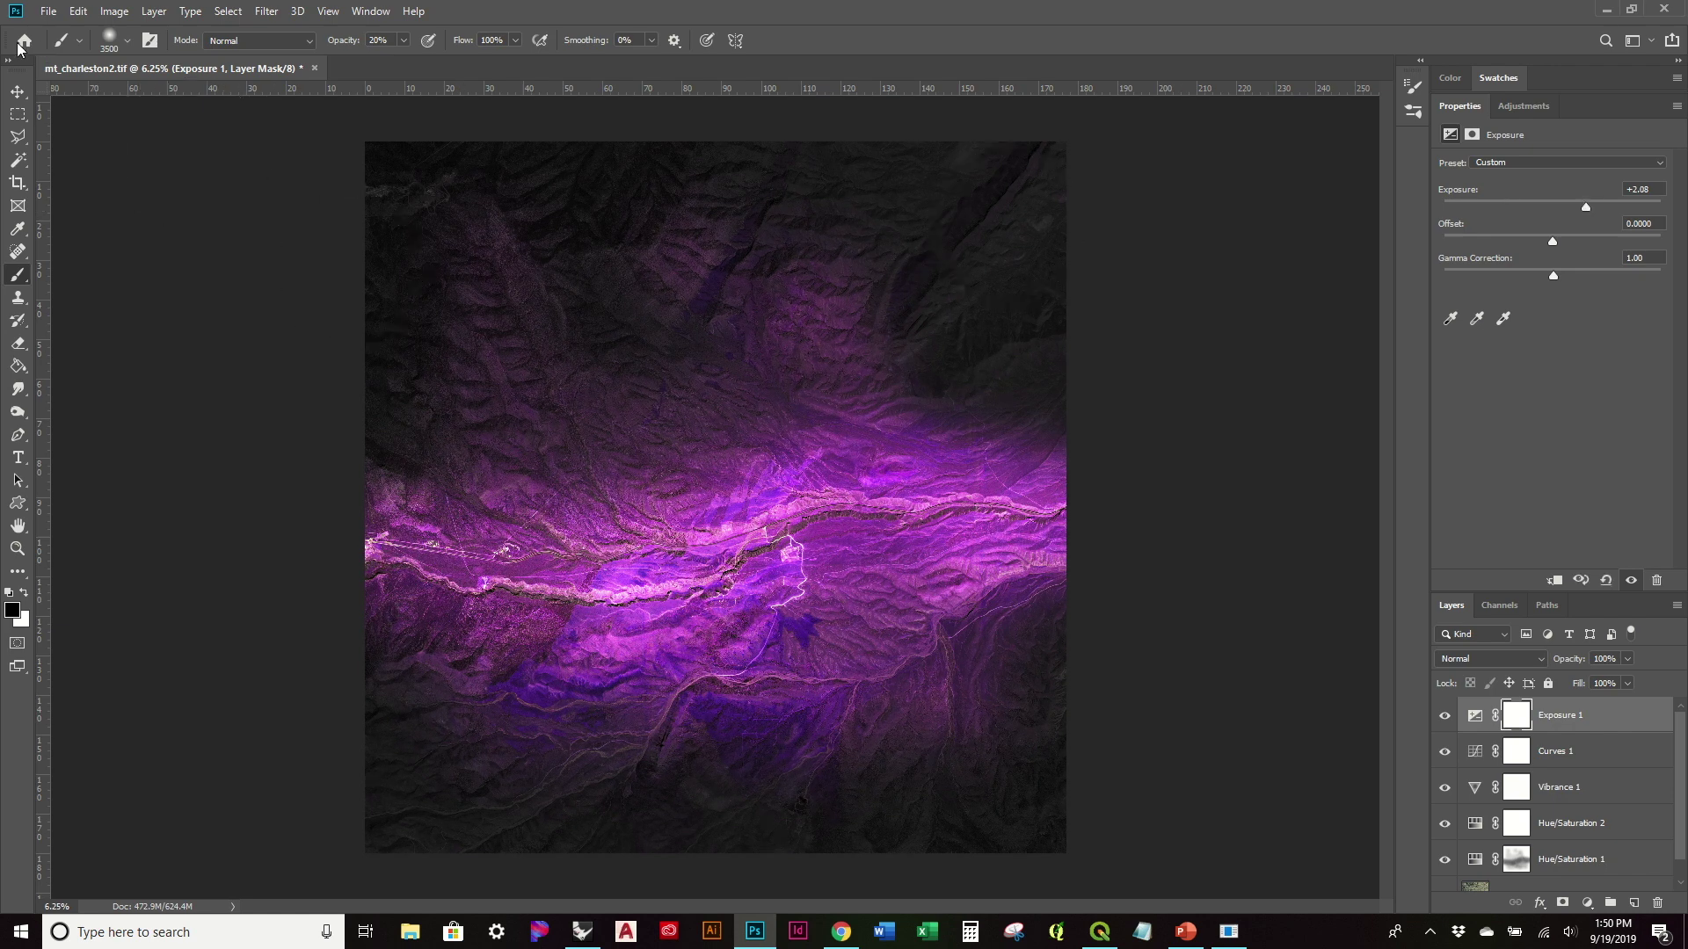
Save the restyled image as a JPEG copy, replacing the existing mt_charleston2_pp file in the DEM Contours folder.
click(49, 12)
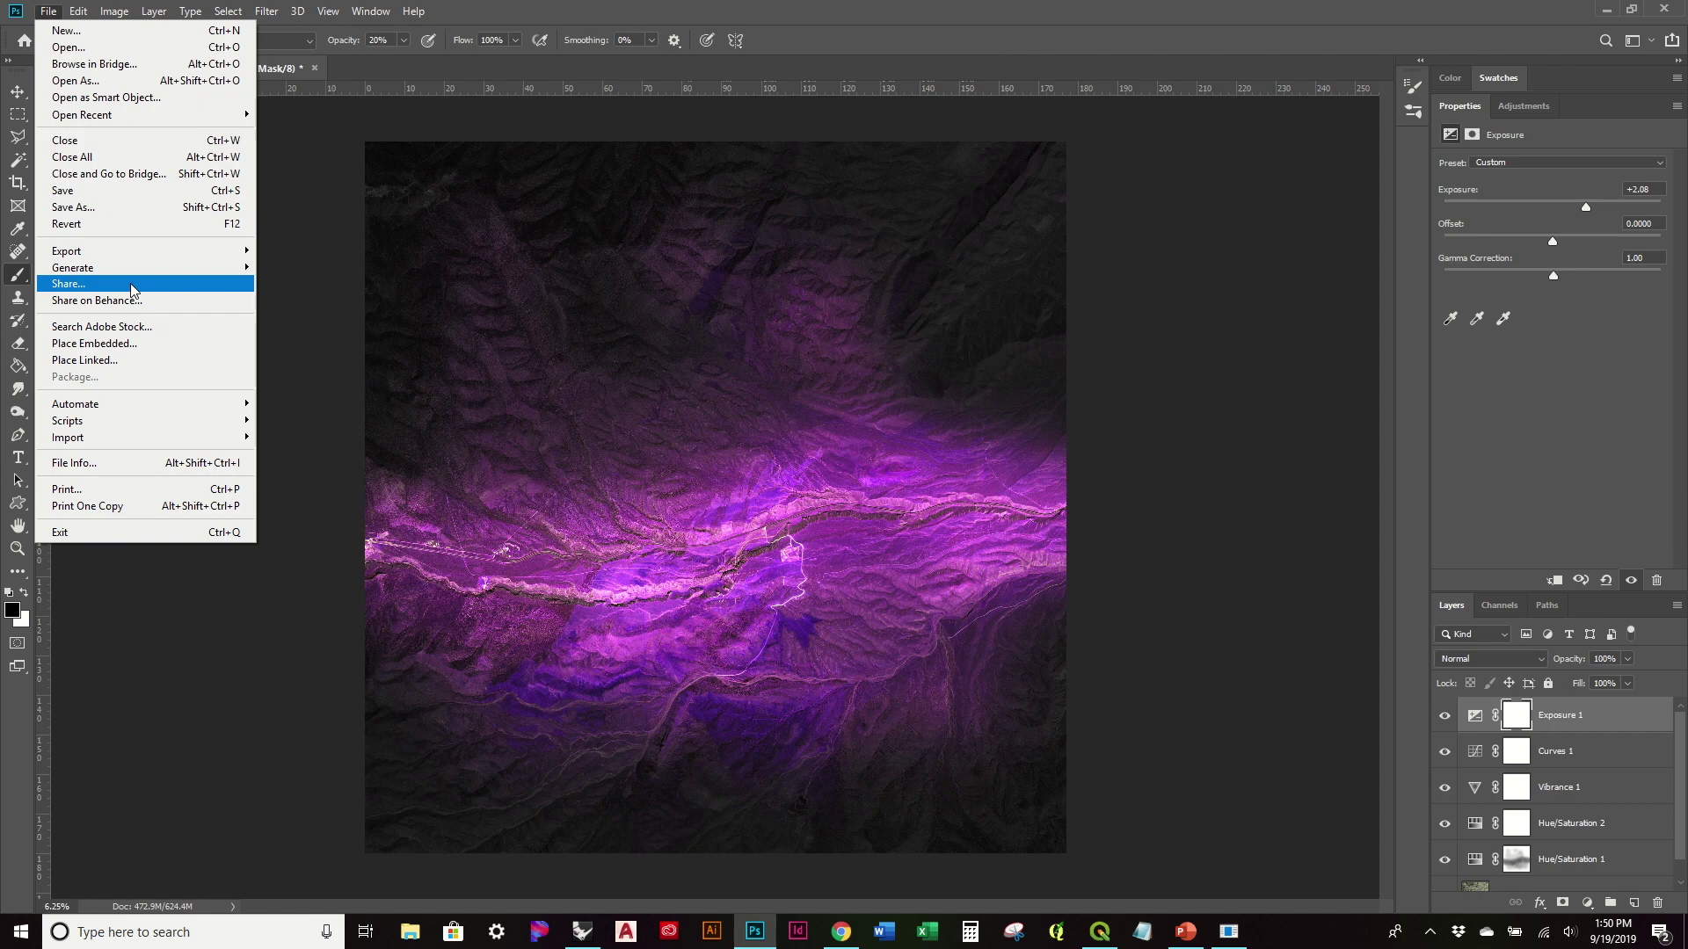
click(121, 222)
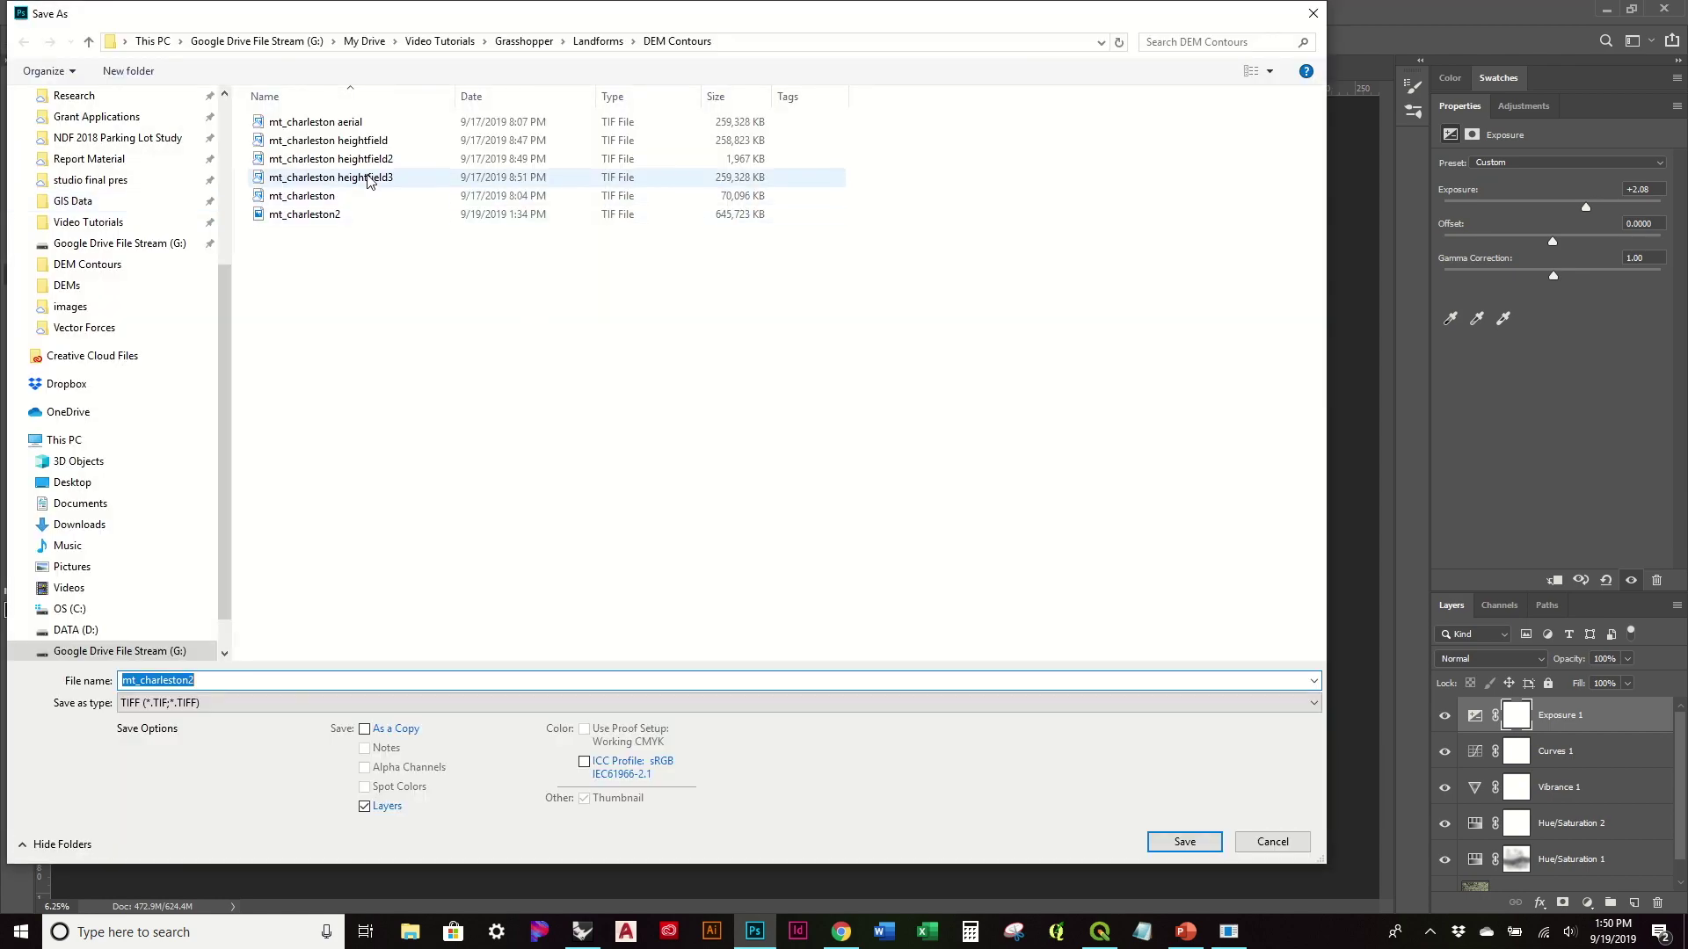
click(326, 703)
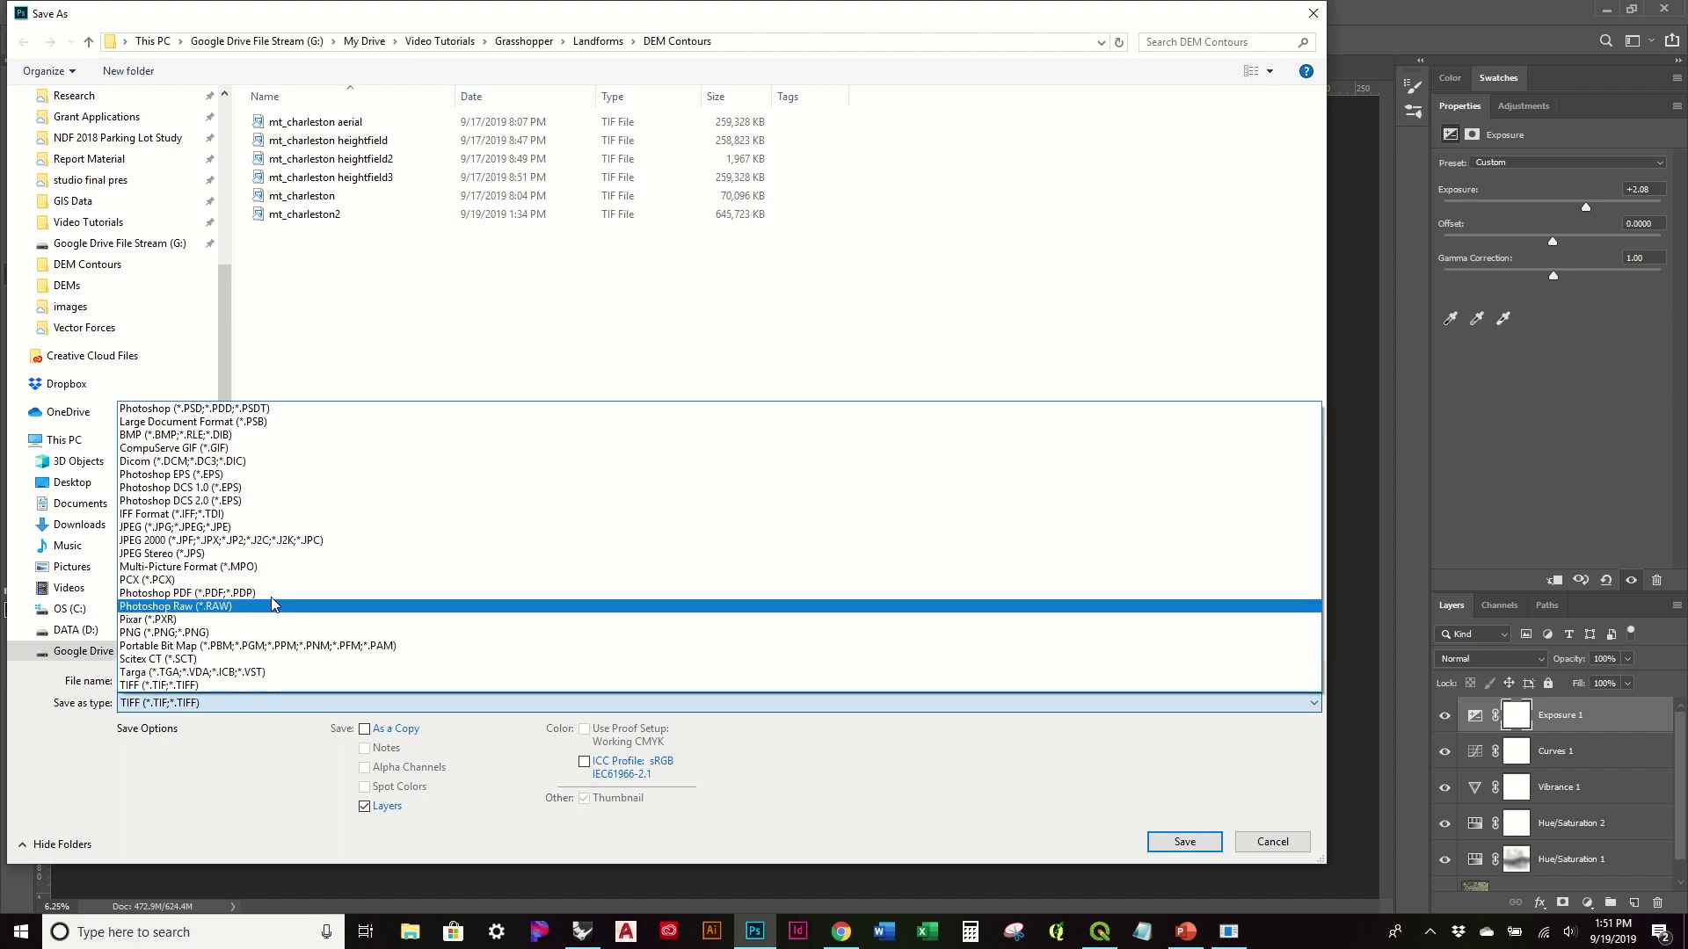
click(220, 527)
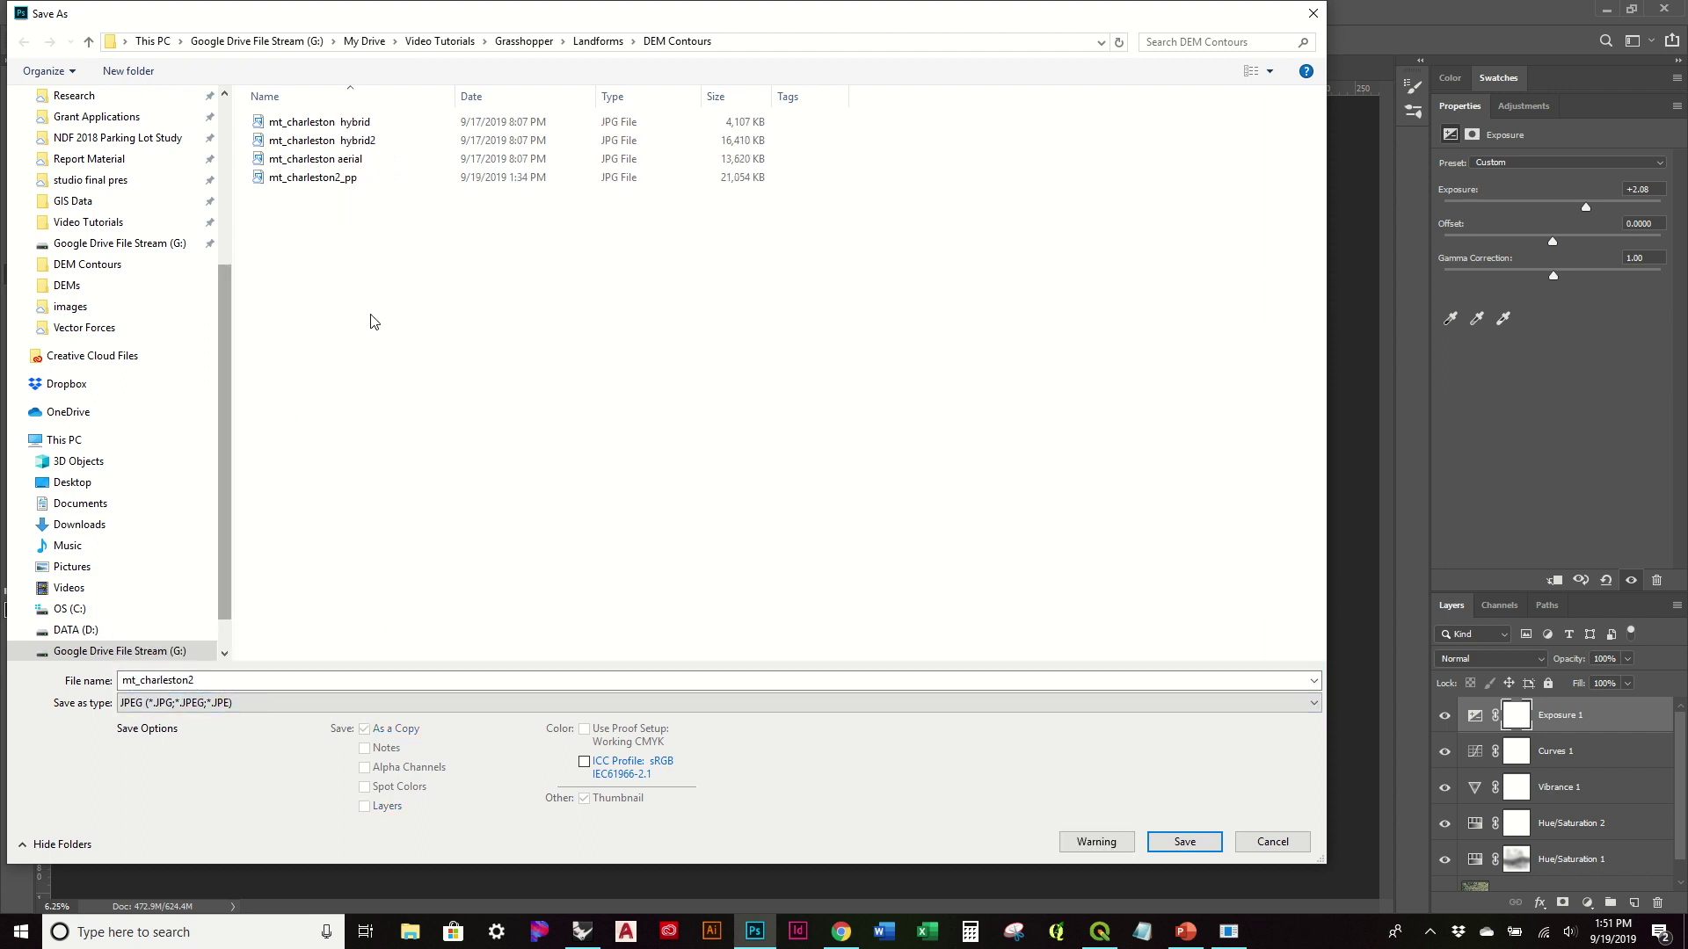
click(355, 180)
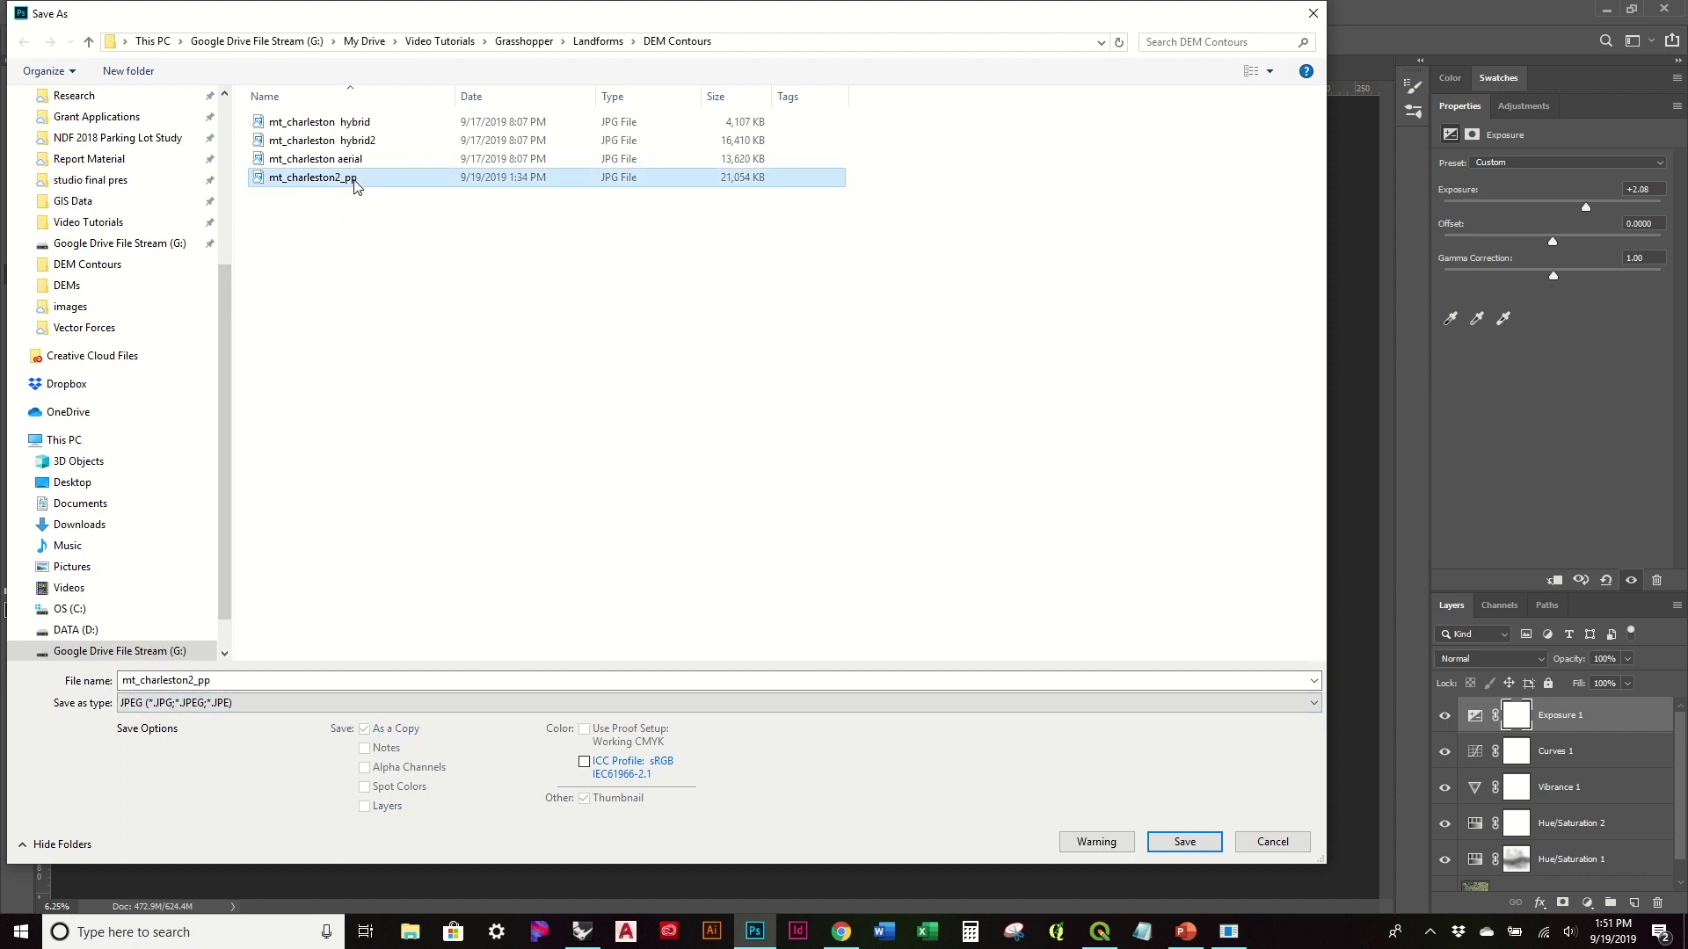
click(1180, 843)
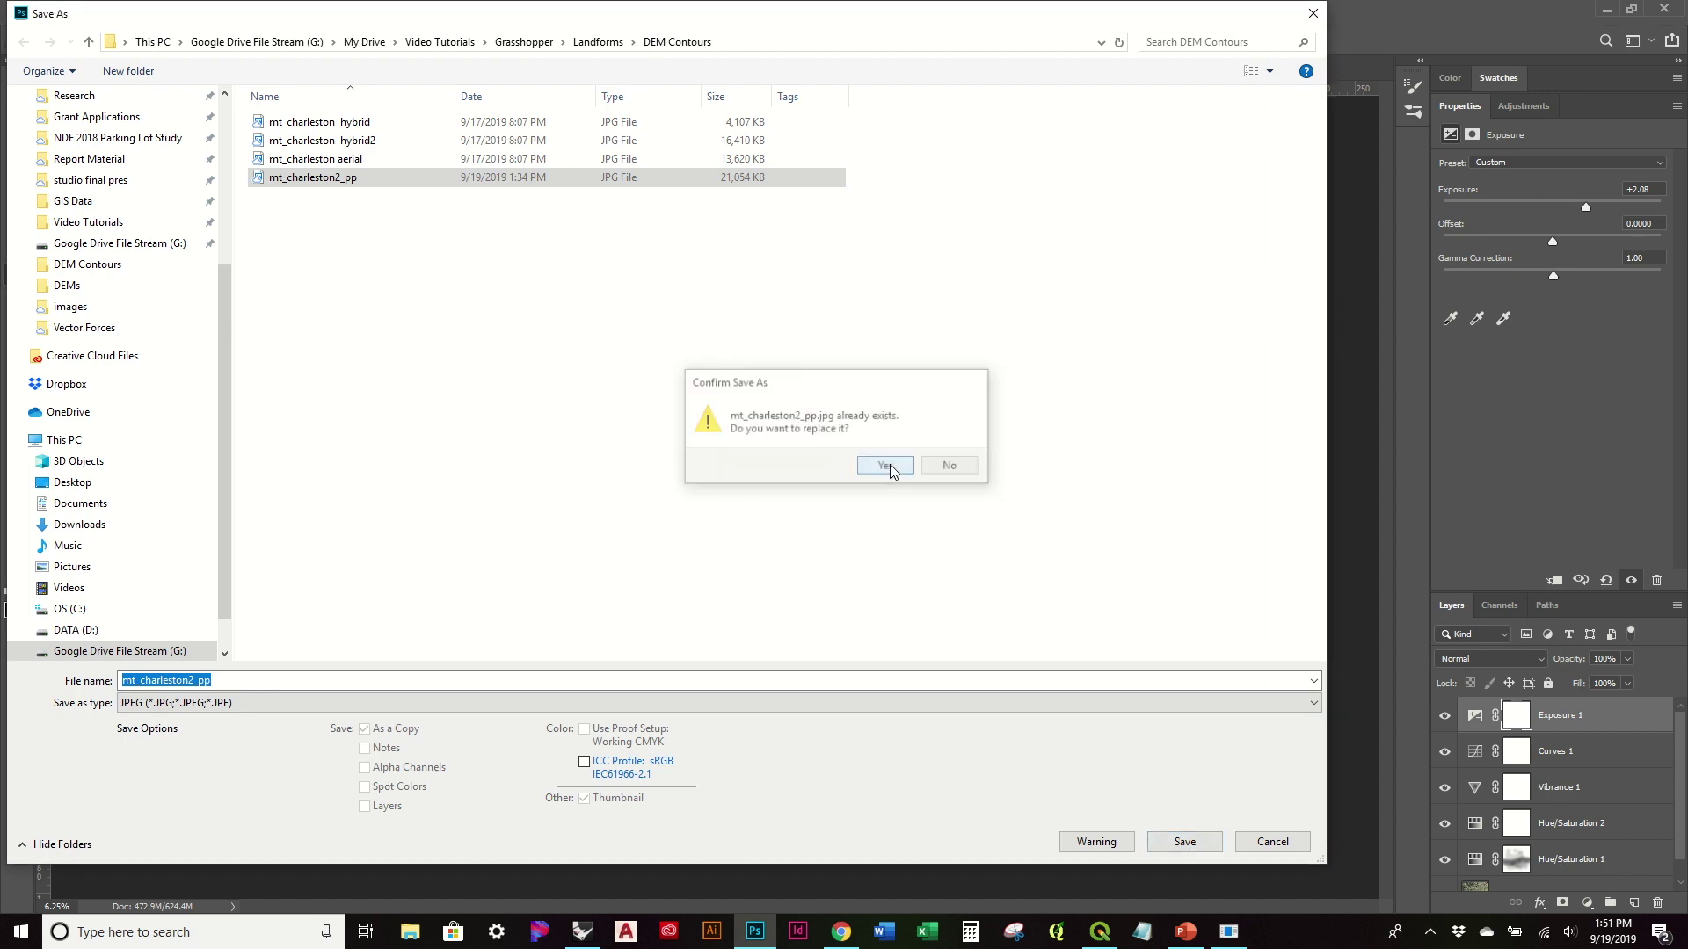
click(886, 466)
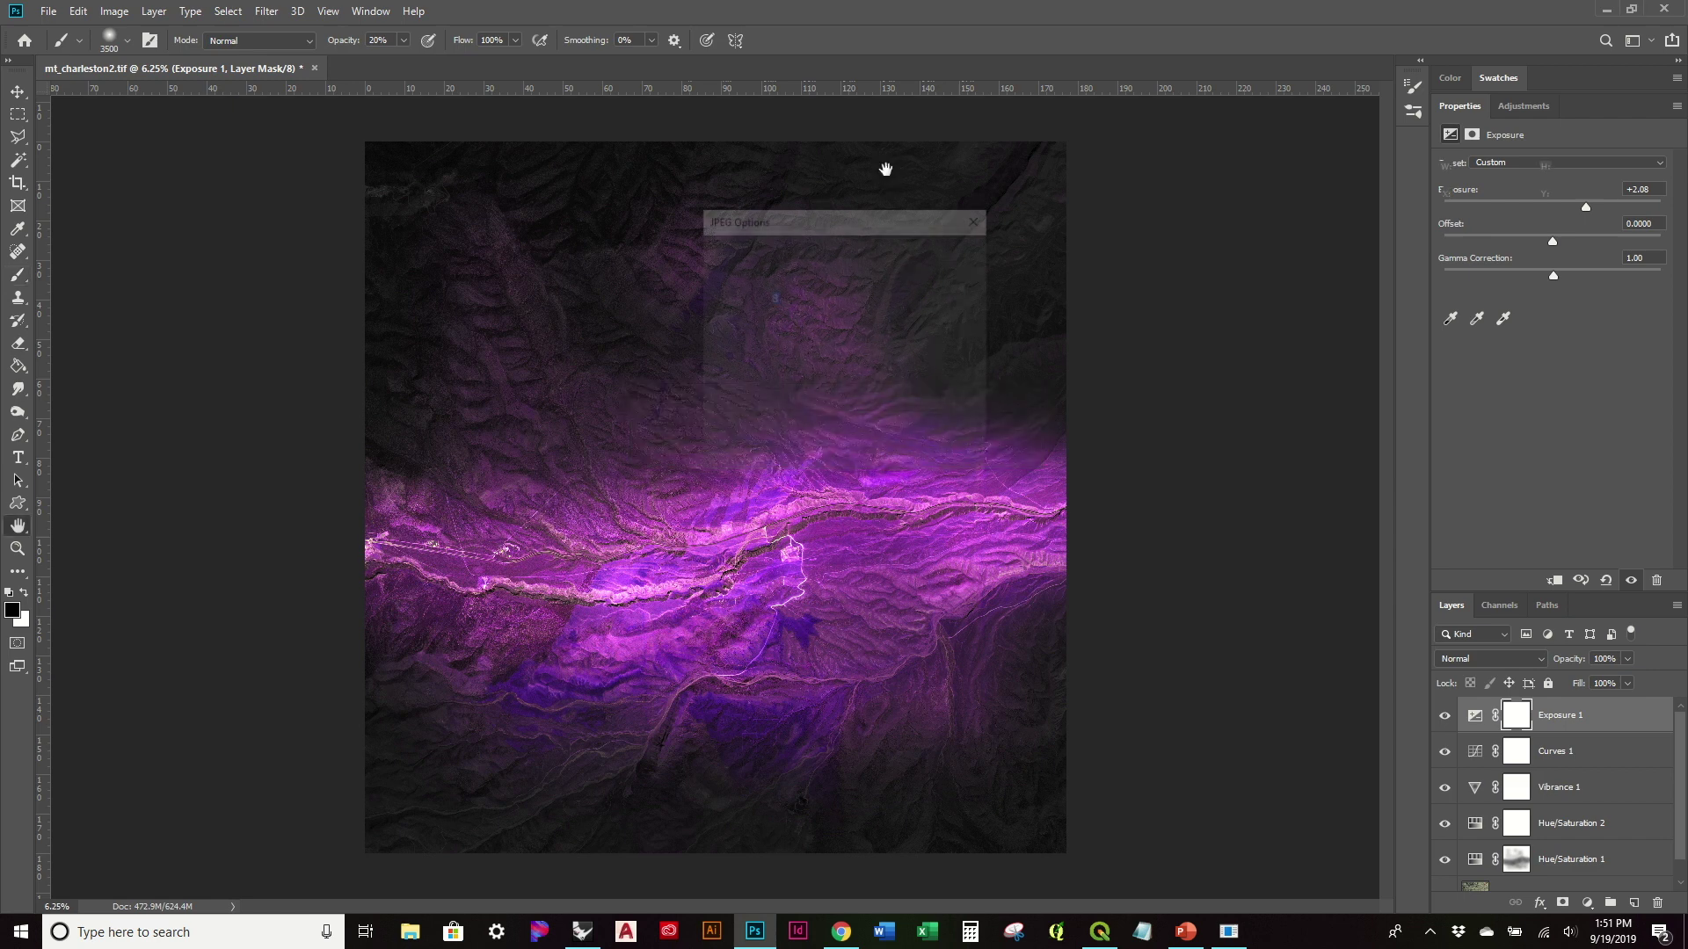
click(956, 258)
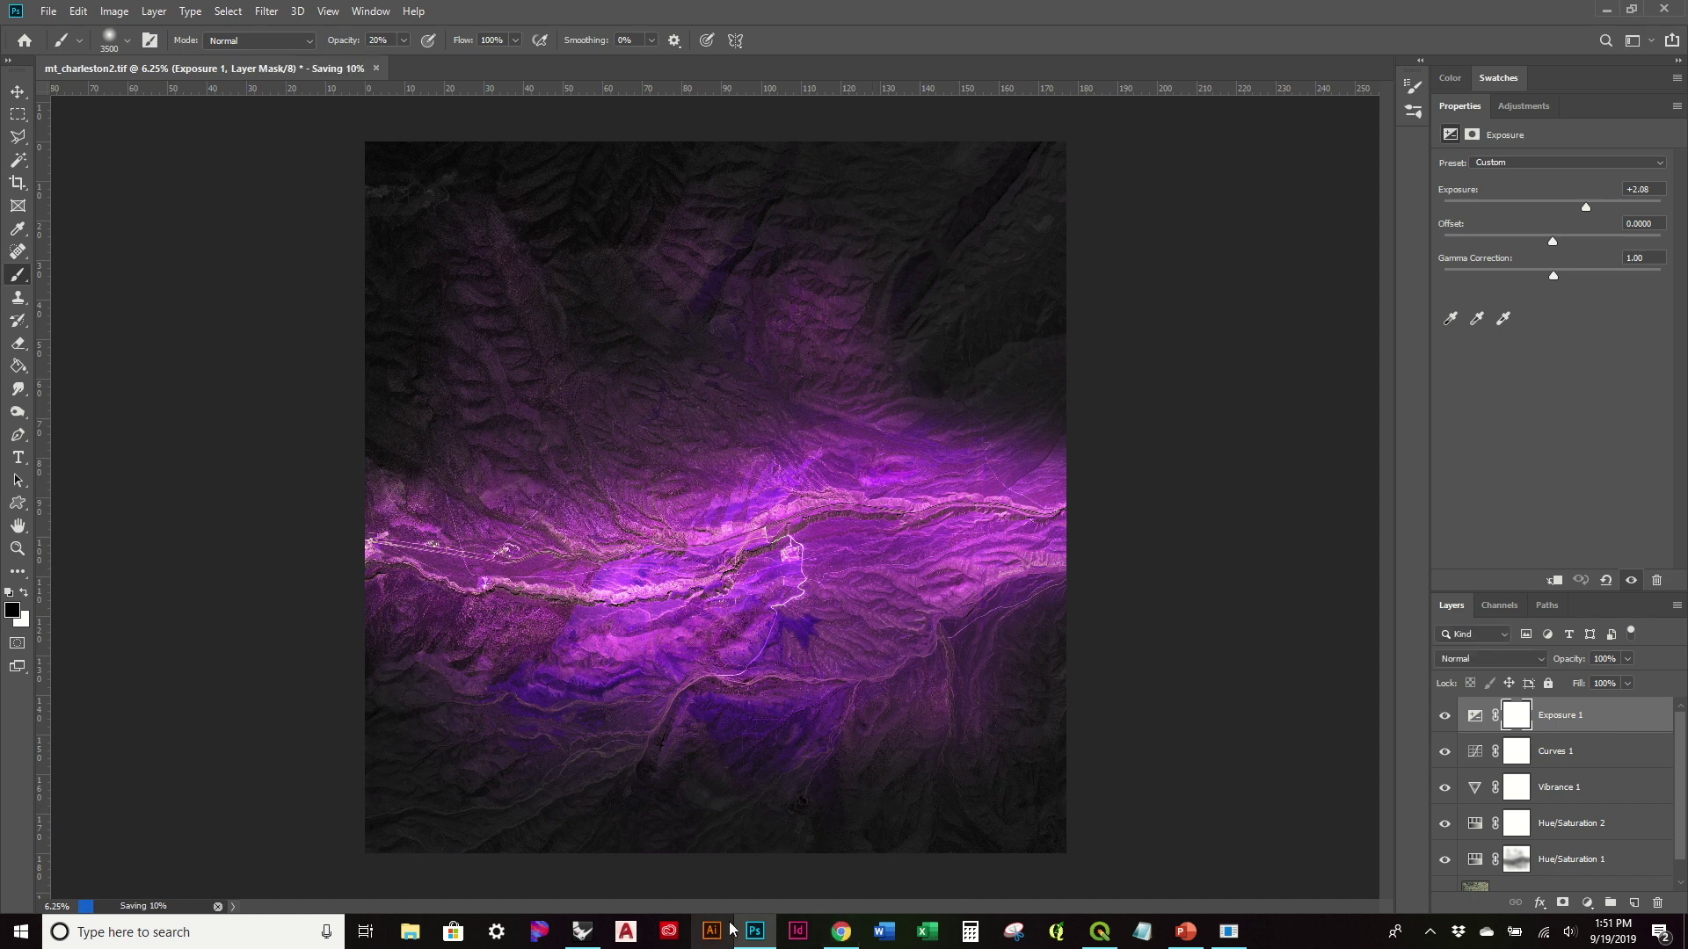
Switch to Rhino, select the terrain mesh, and open its material's mt_charleston2 color texture for editing.
mouse_move(583, 935)
click(581, 934)
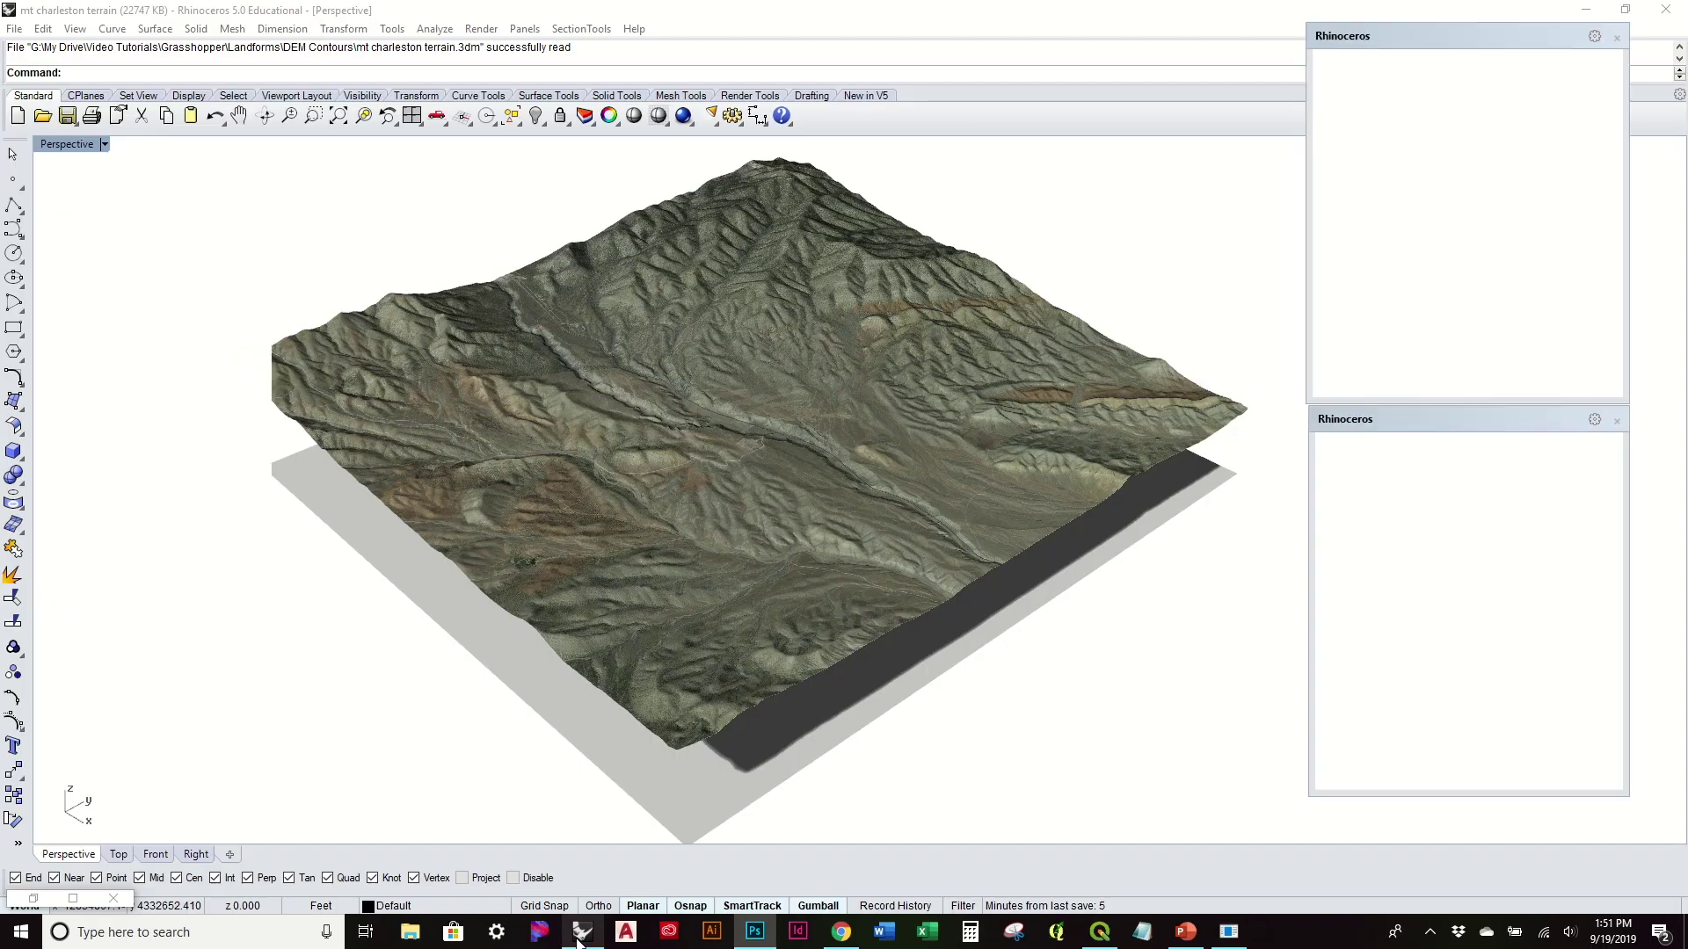
right_drag(840, 647, 829, 532)
click(828, 430)
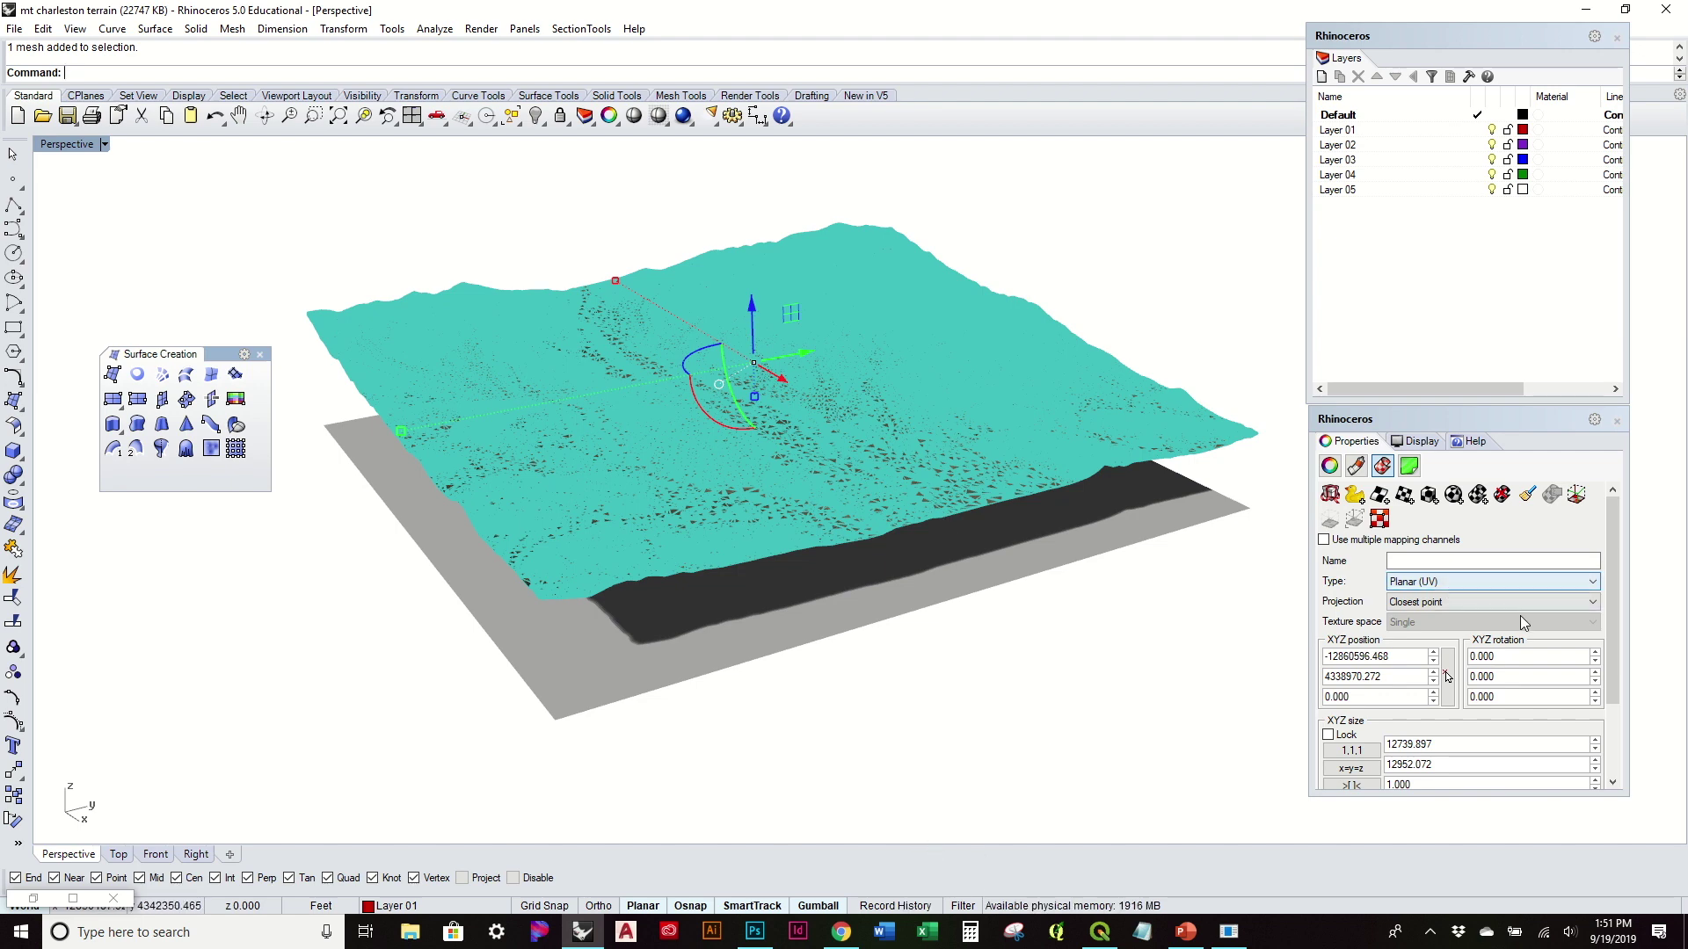
click(1357, 467)
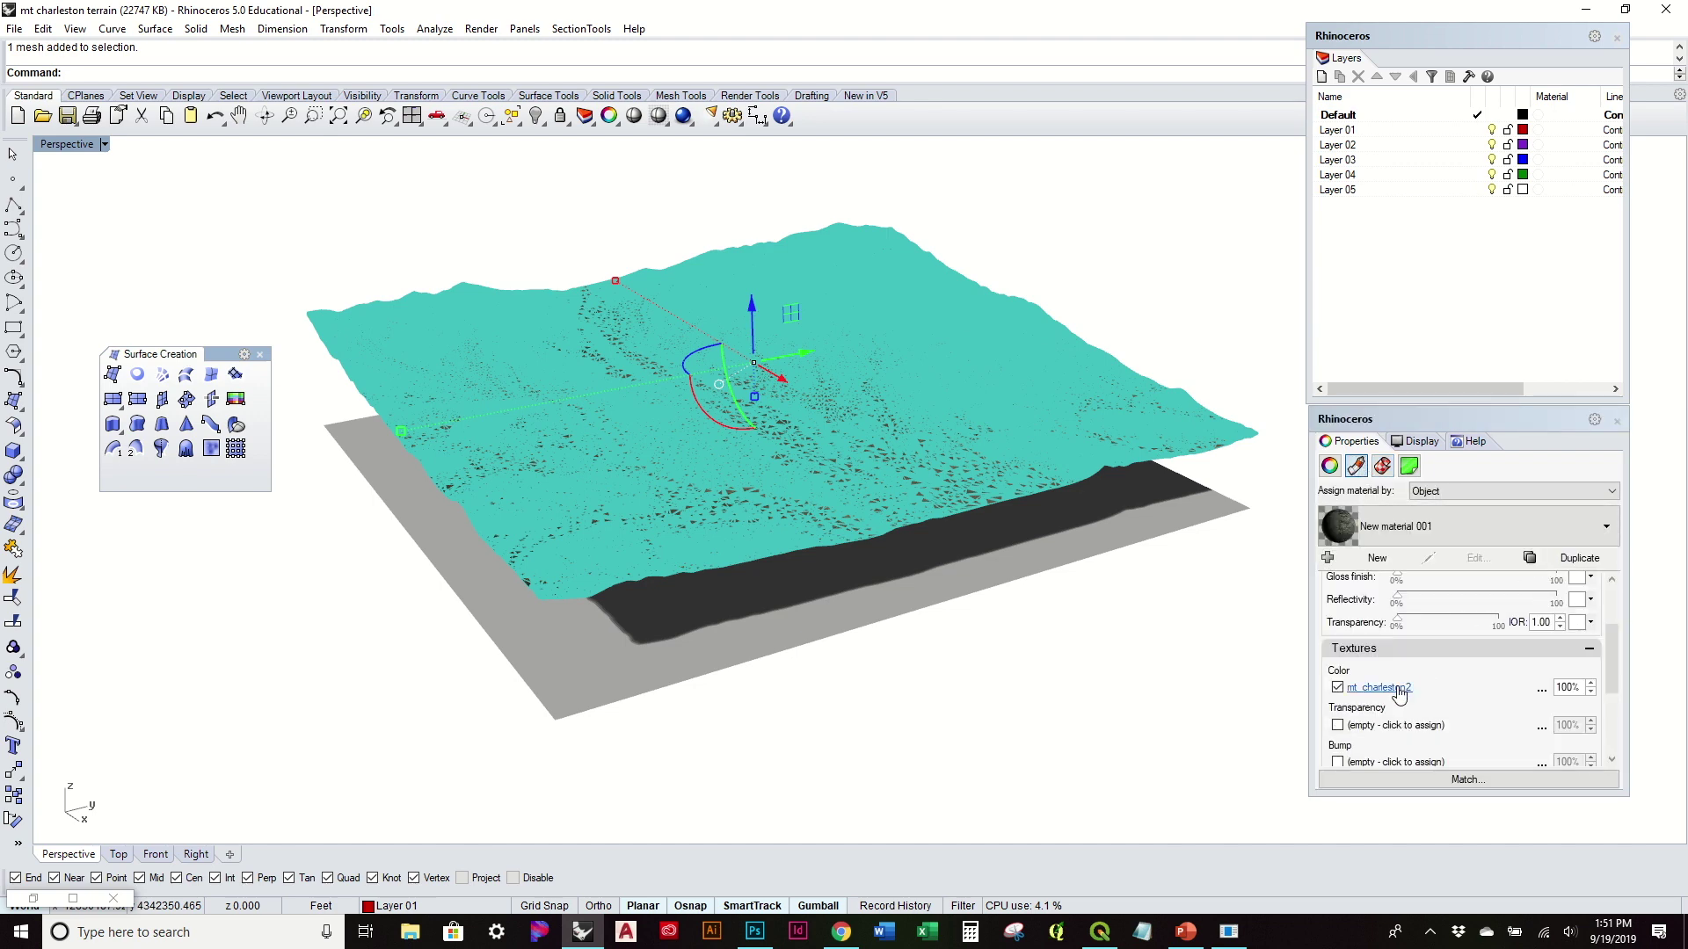
click(1380, 687)
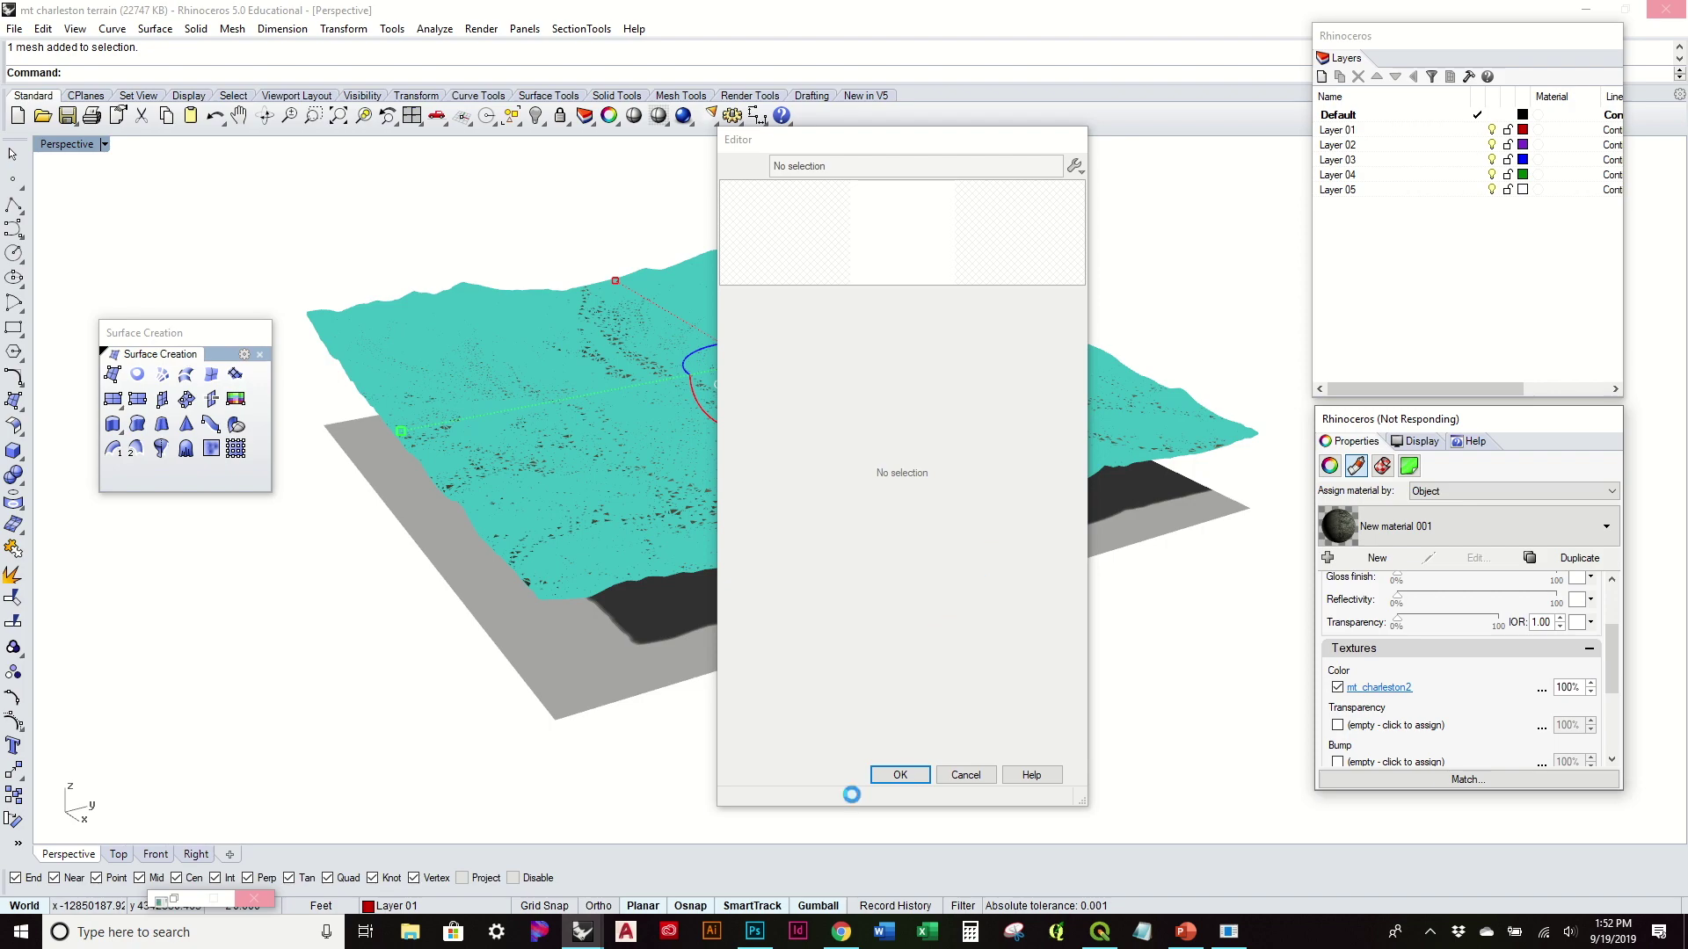
click(756, 934)
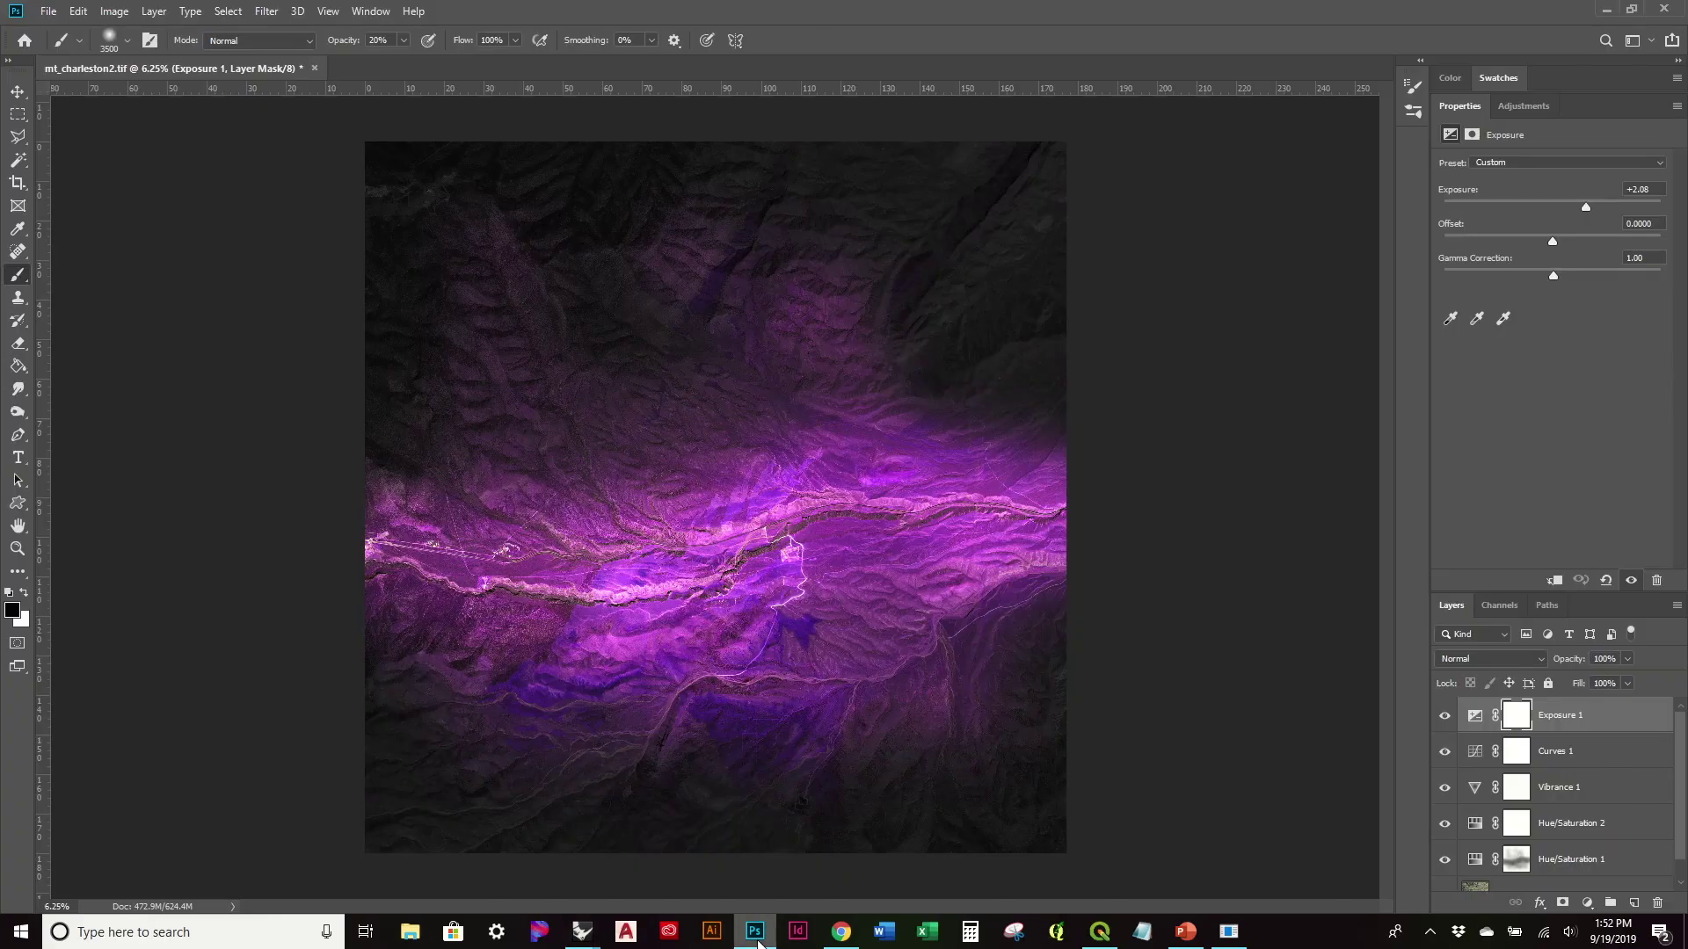
click(314, 68)
key(Escape)
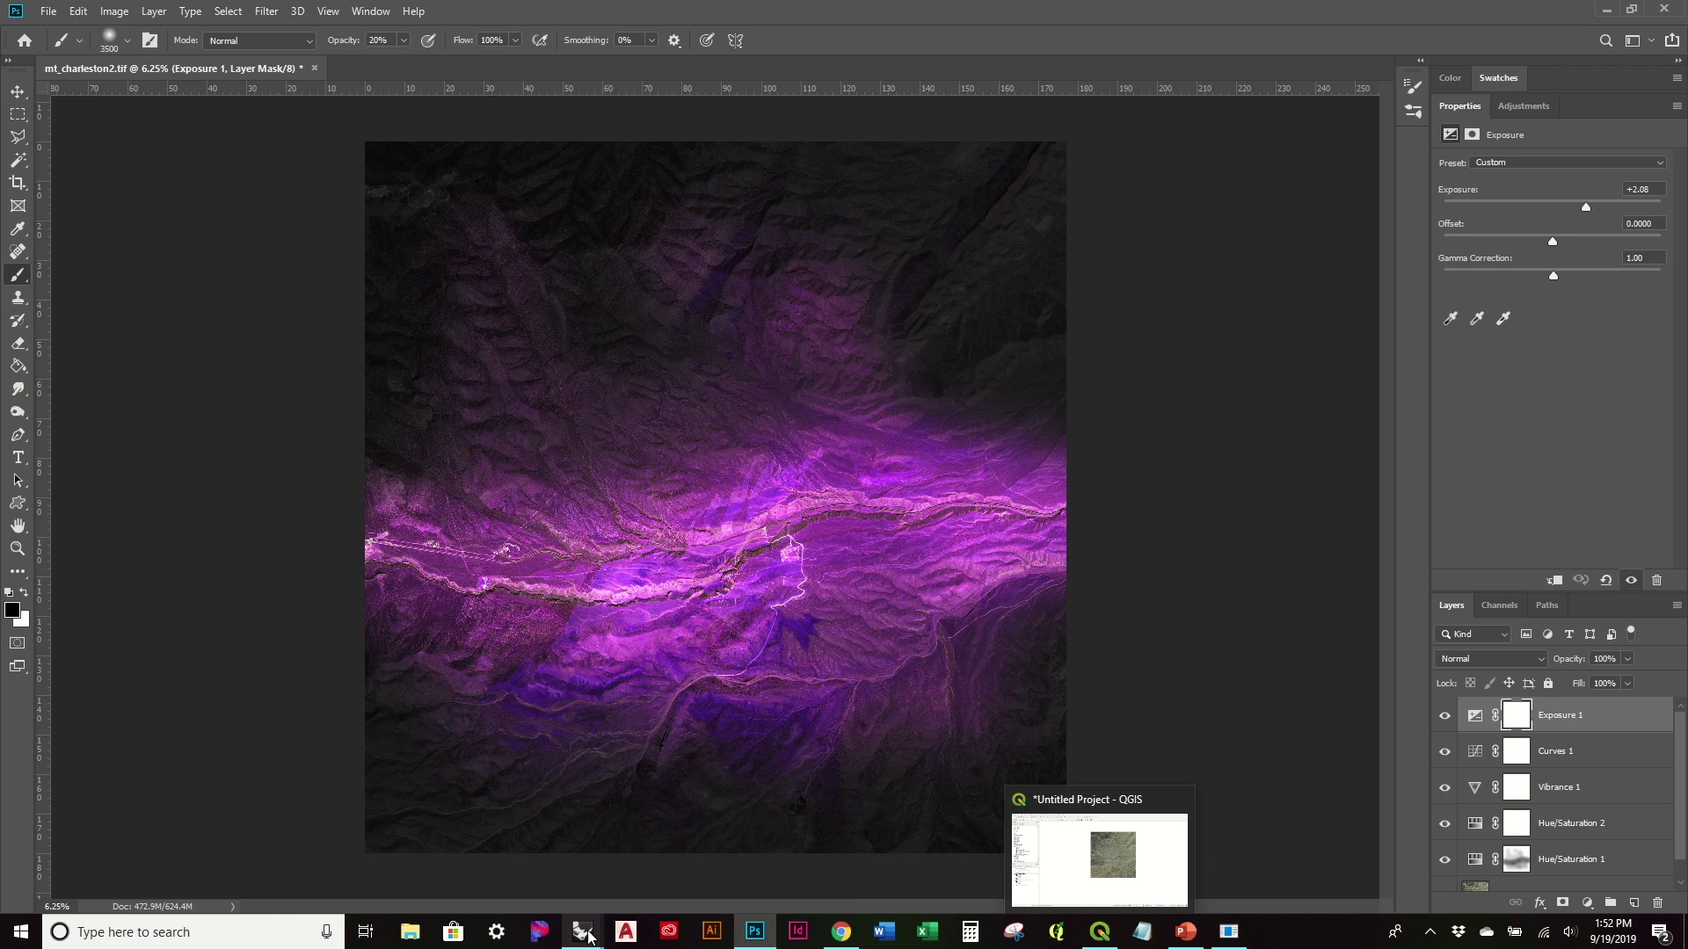
Cancel the TIFF save options in Photoshop and return to the mt_charleston2 texture editor in Rhino.
mouse_move(584, 934)
click(549, 863)
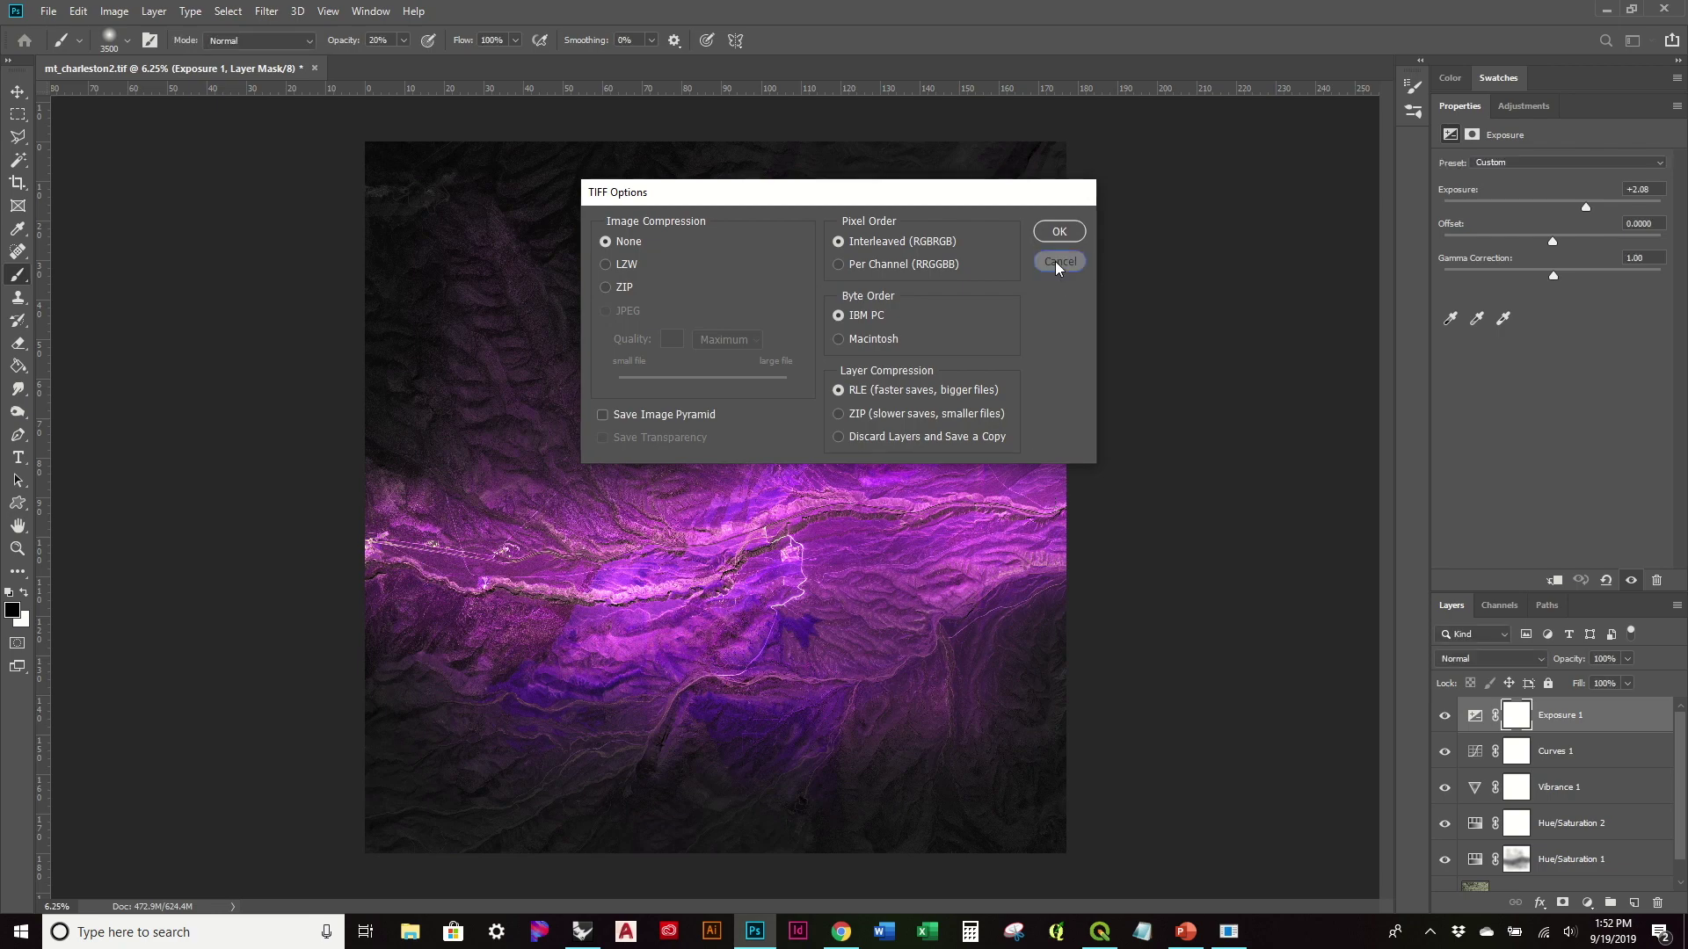
click(1057, 262)
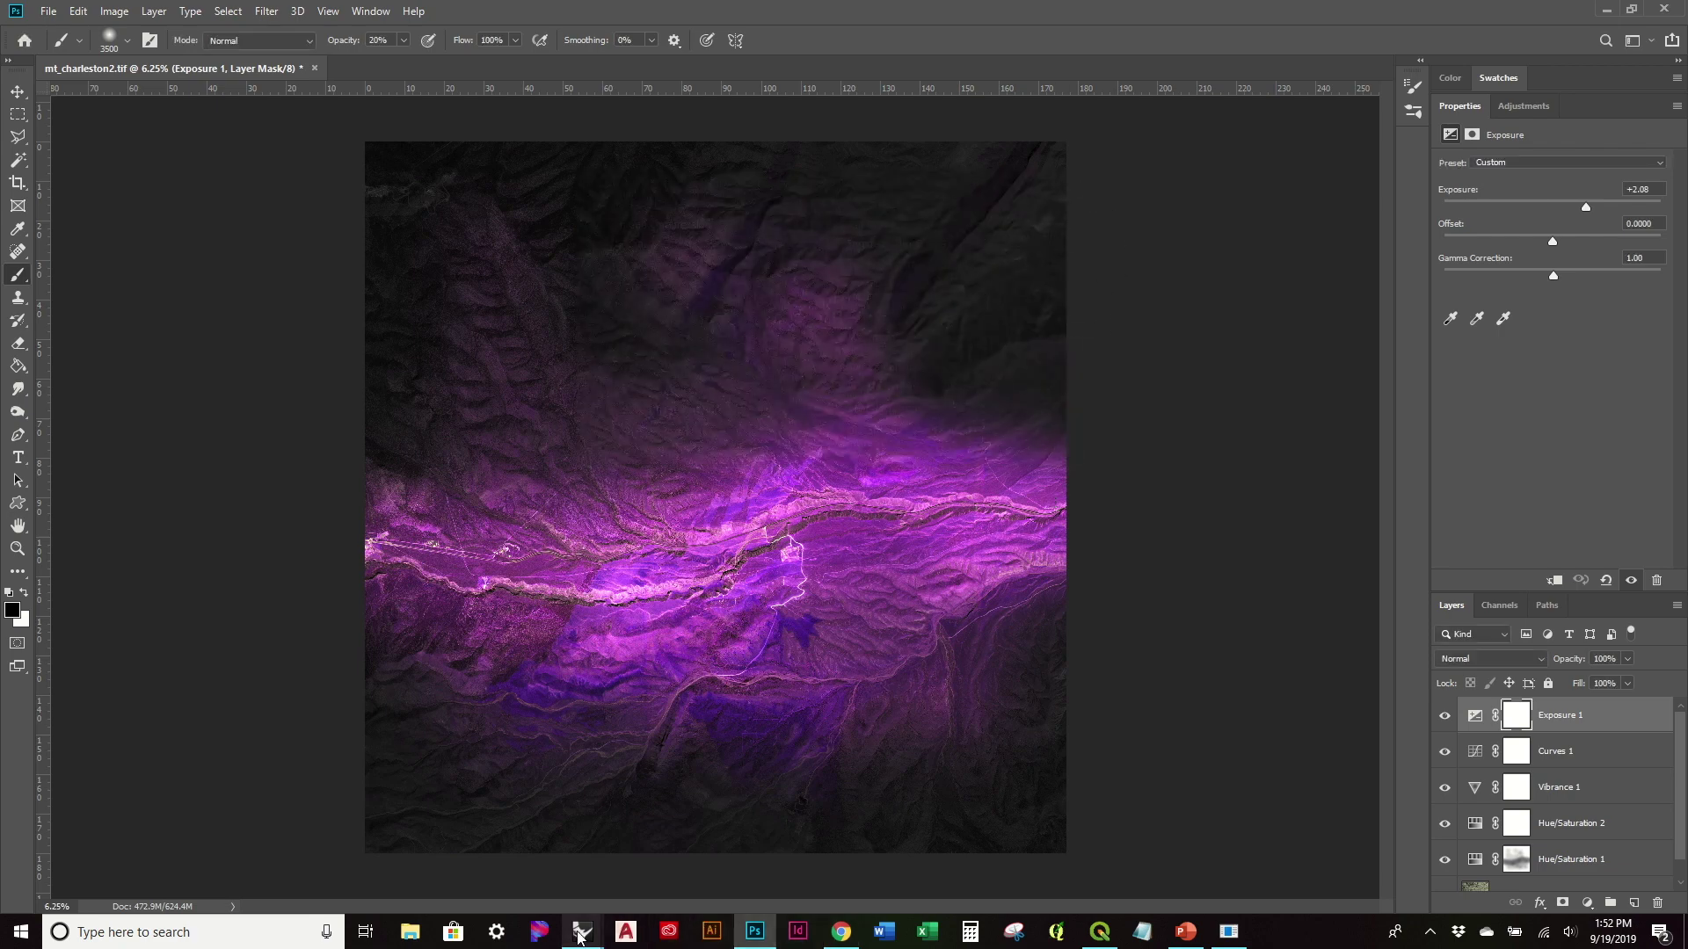
mouse_move(582, 932)
click(682, 835)
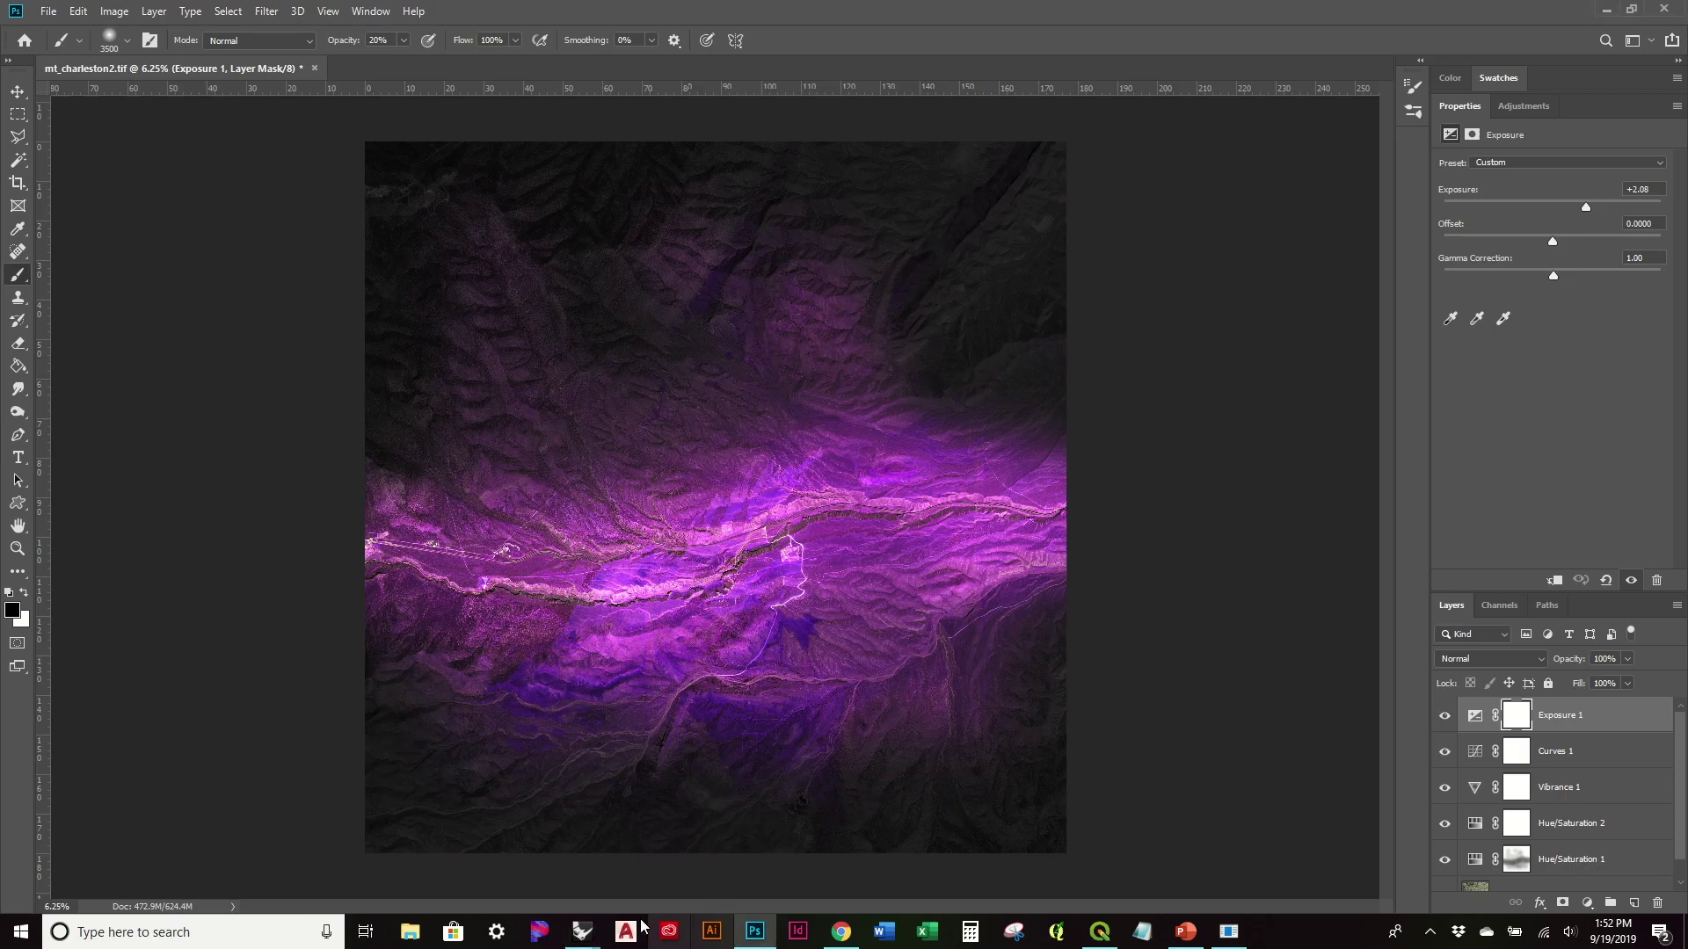
click(585, 936)
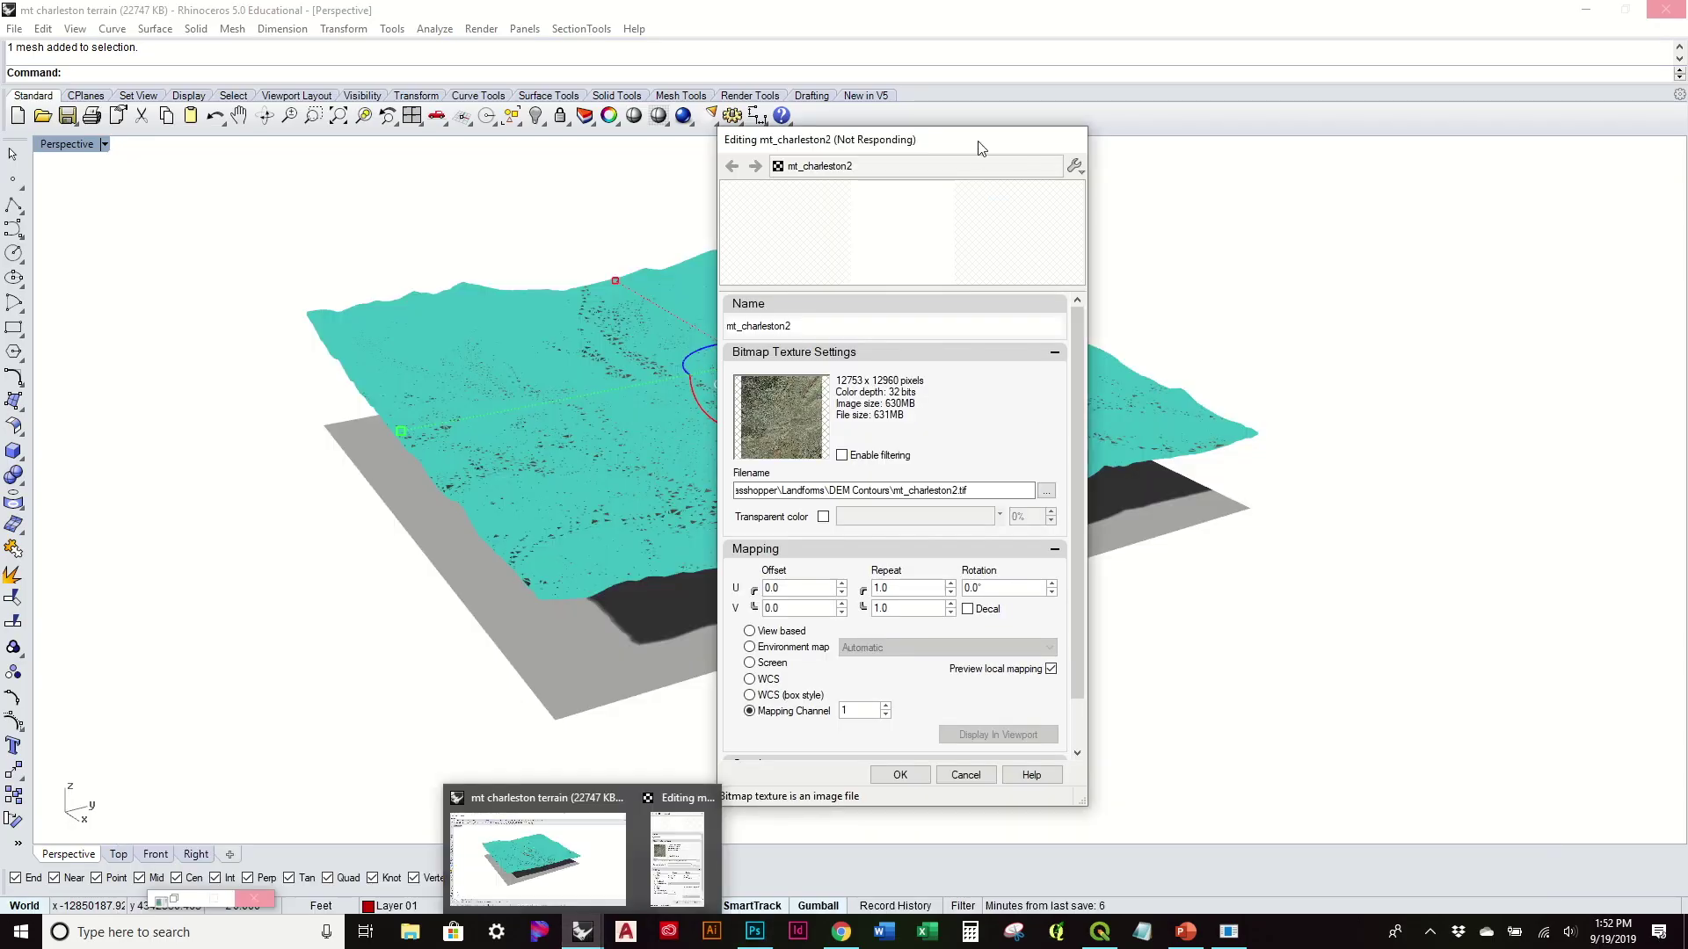
Replace the terrain material's bitmap texture with mt_charleston2_pp from the DEM Contours folder, accept the change, and deselect the mesh.
click(1046, 492)
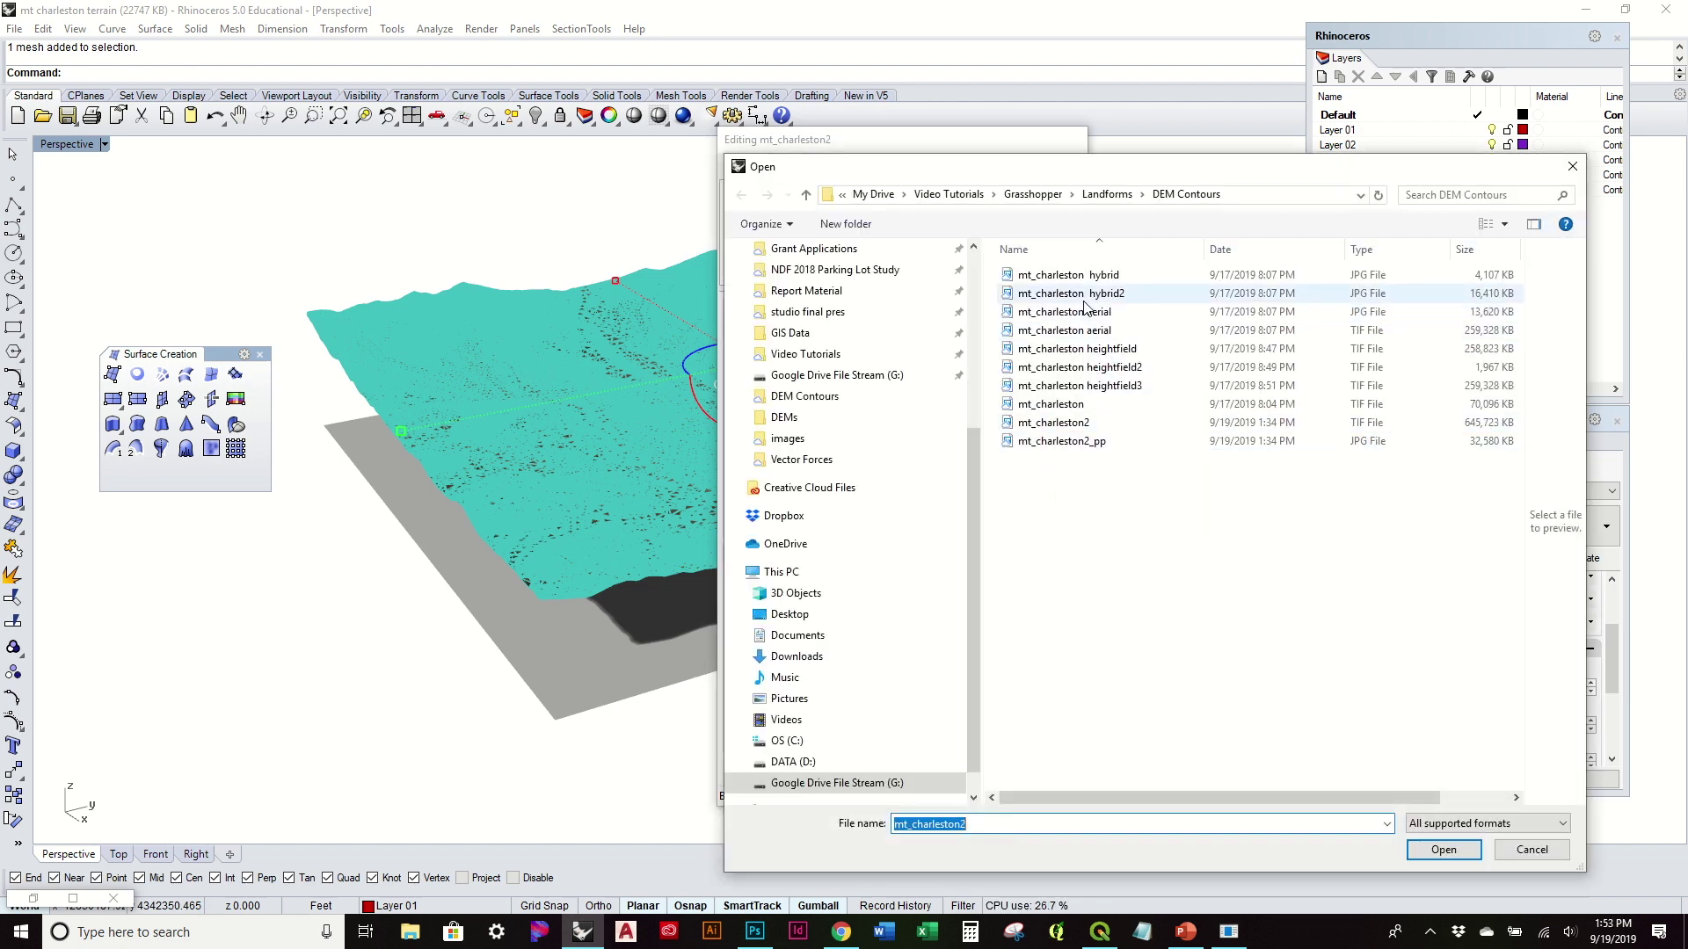
click(1074, 442)
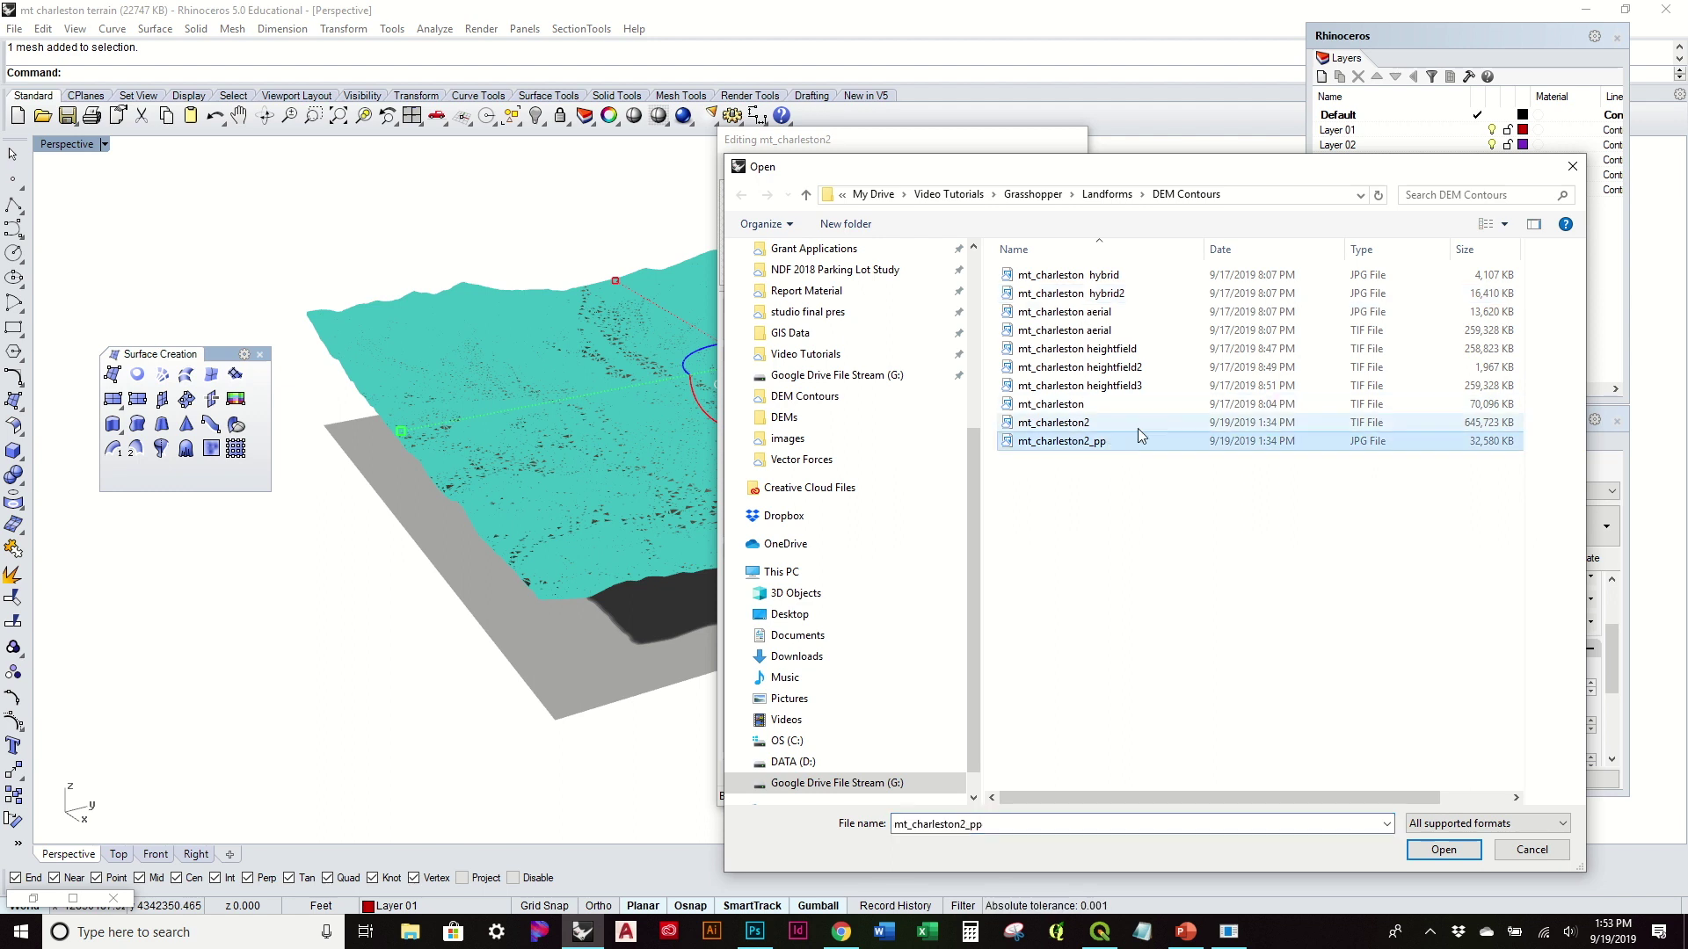
click(1447, 851)
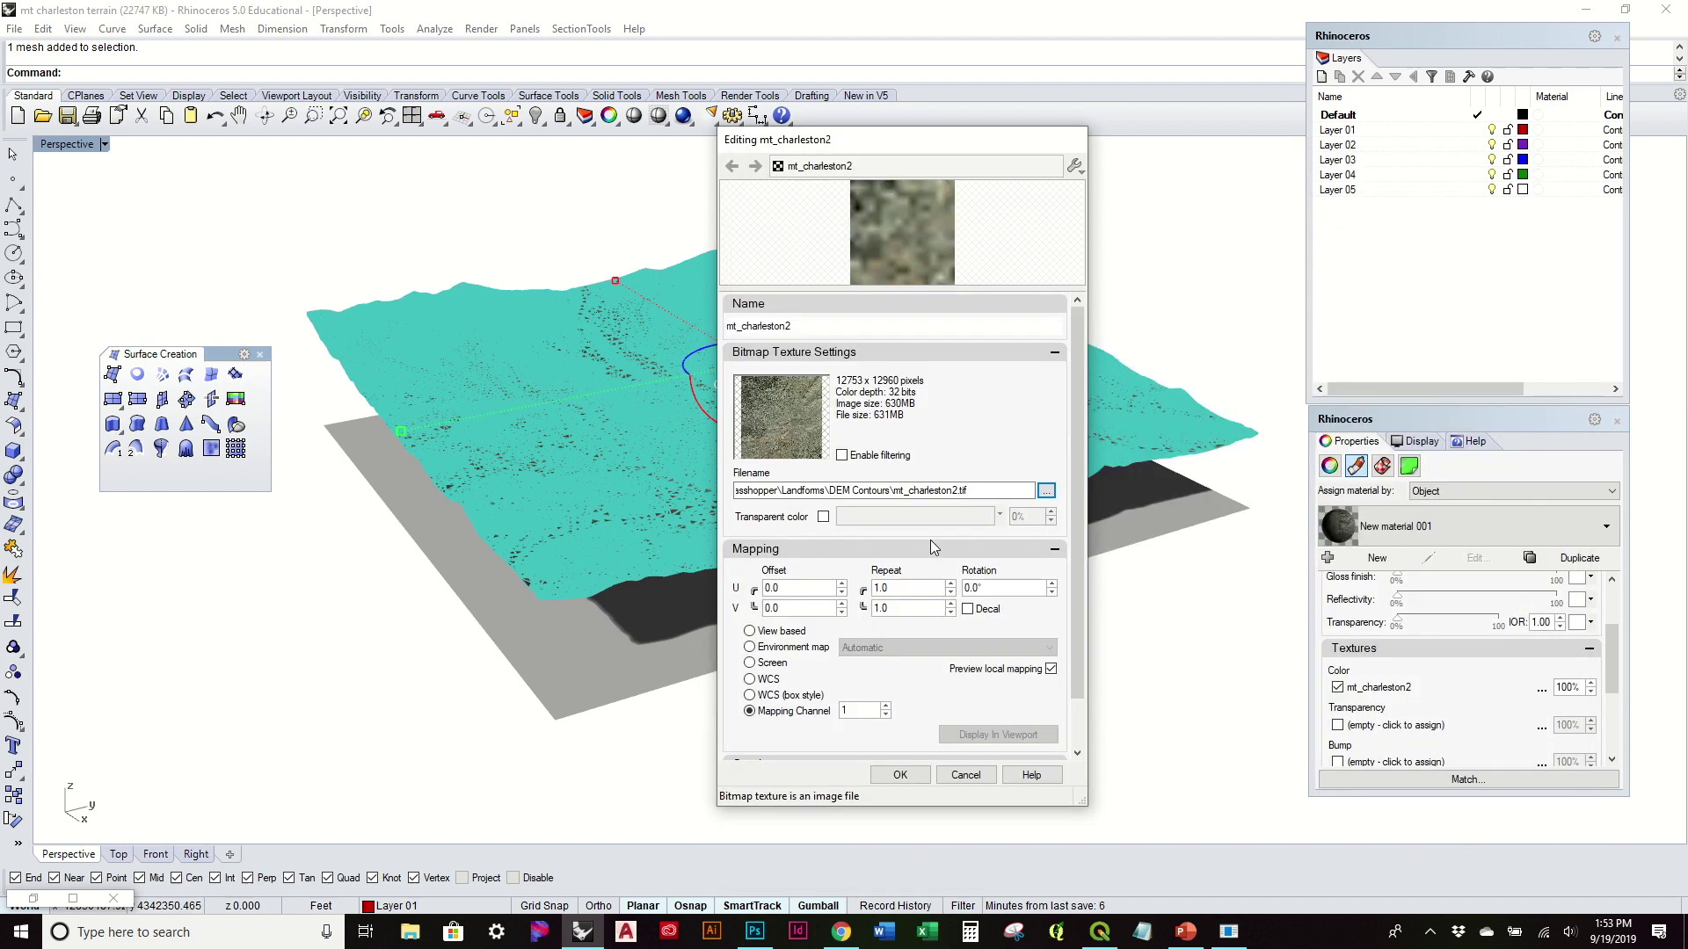
click(907, 777)
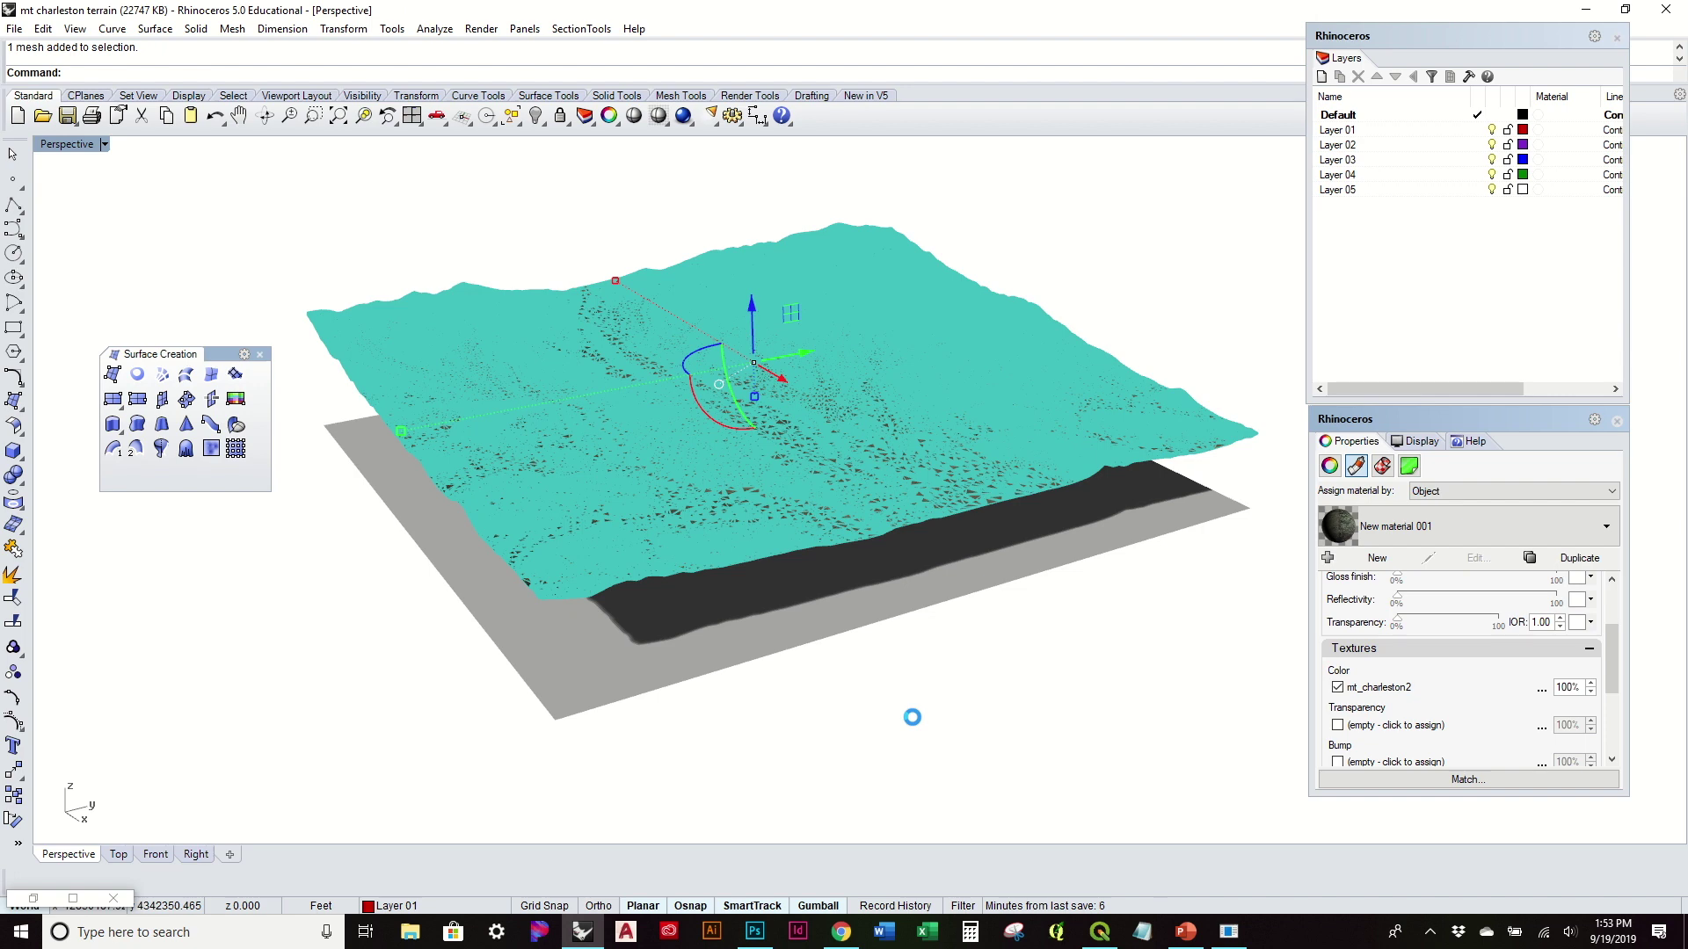
click(914, 721)
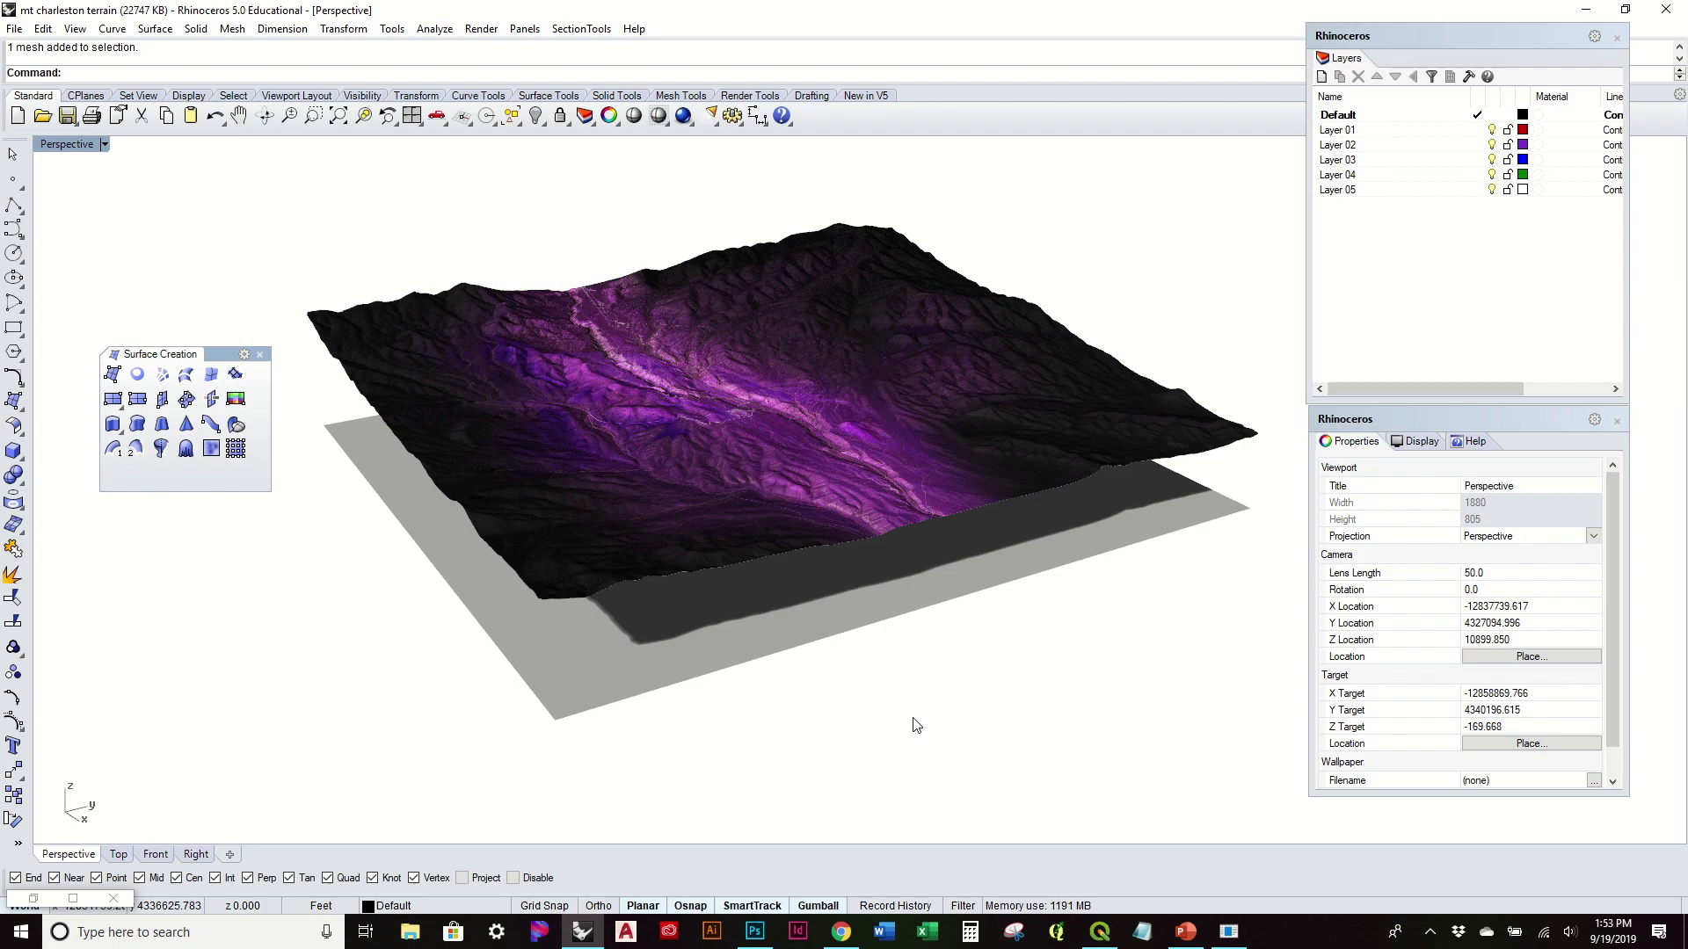
Hide the flat surface beneath the terrain mesh using the Hide command.
right_drag(842, 494, 972, 565)
click(968, 530)
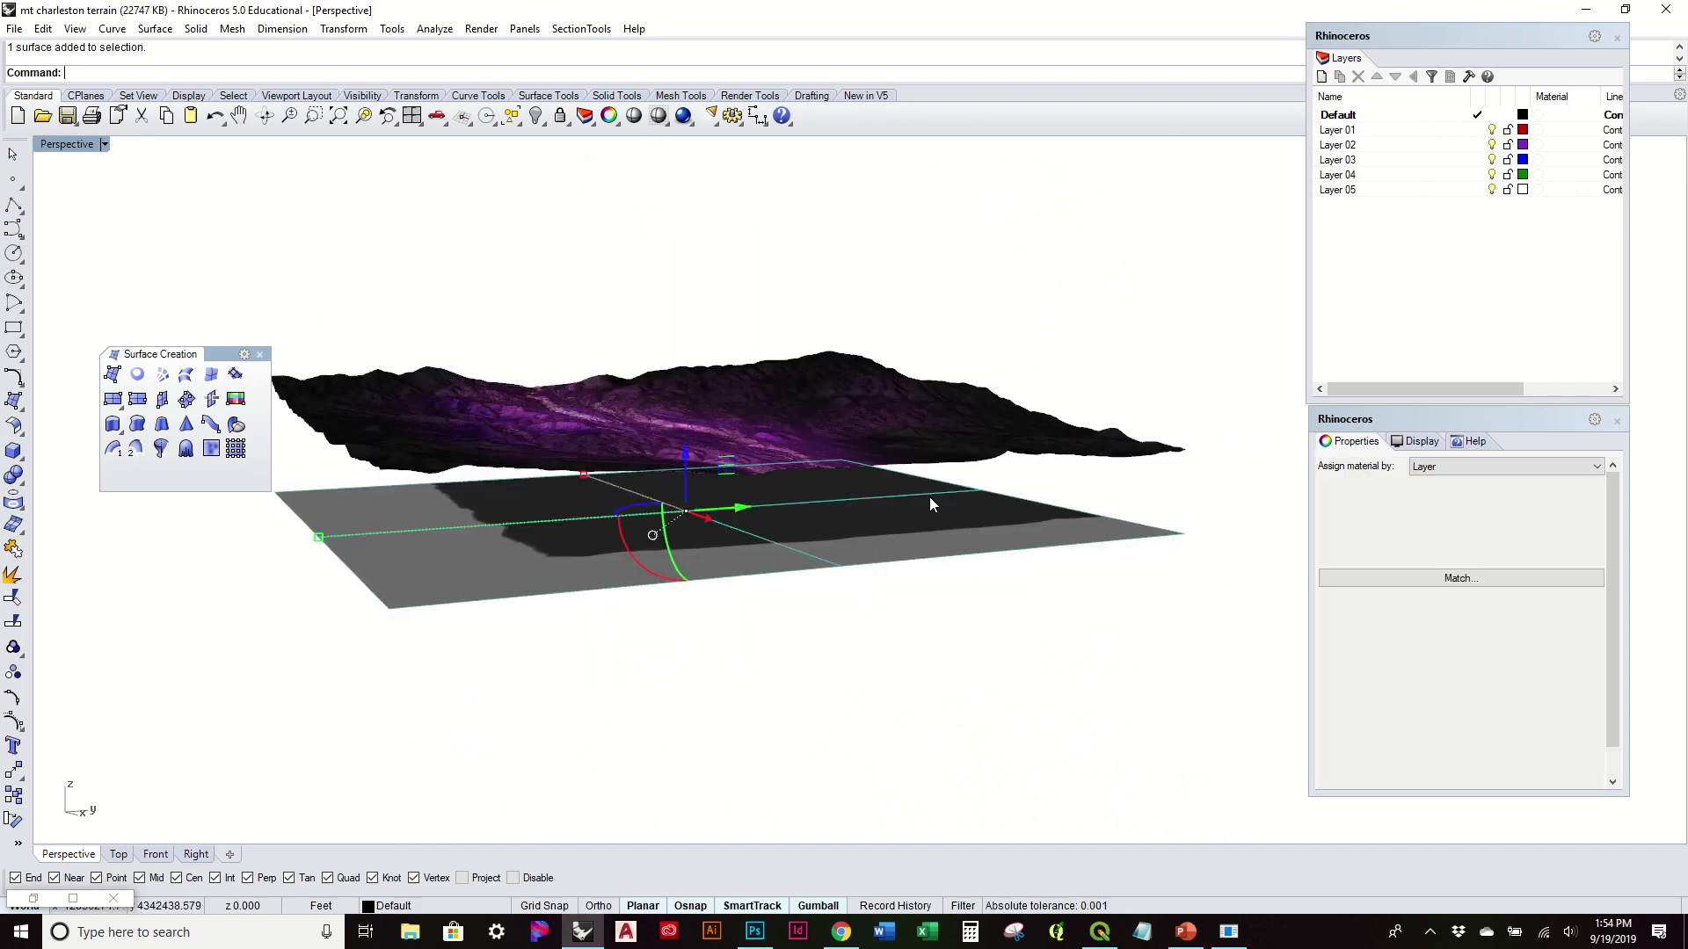
text(Hide)
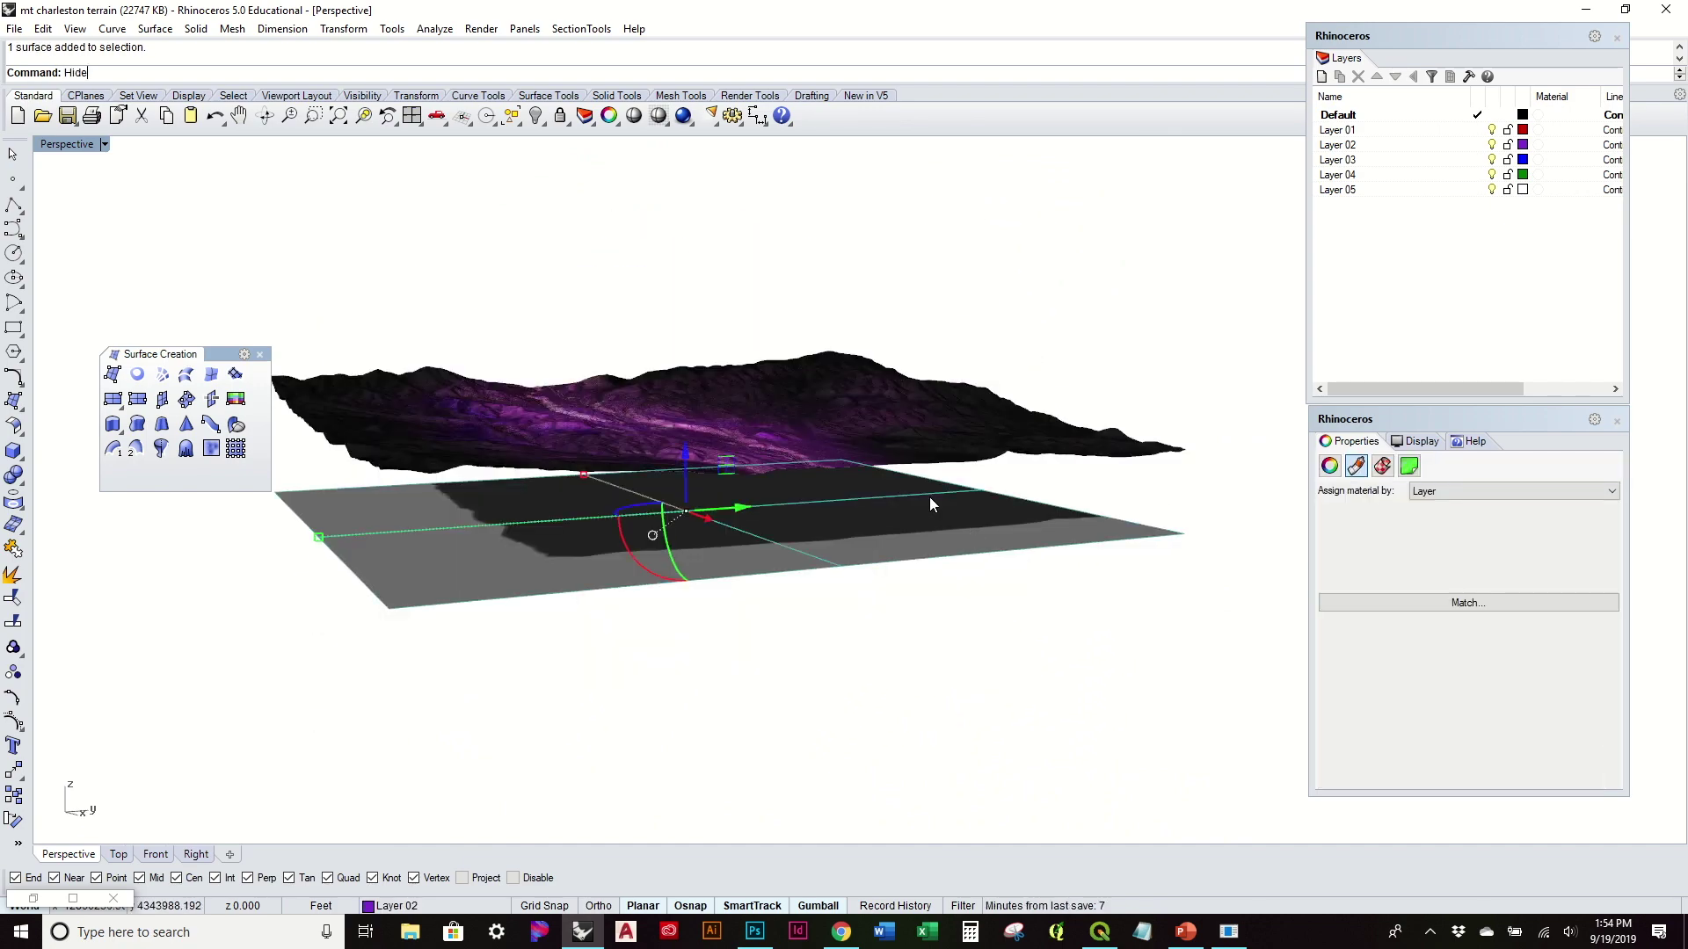
key(Return)
right_drag(858, 390, 926, 490)
scroll(823, 389, up, 4)
scroll(823, 389, down, 2)
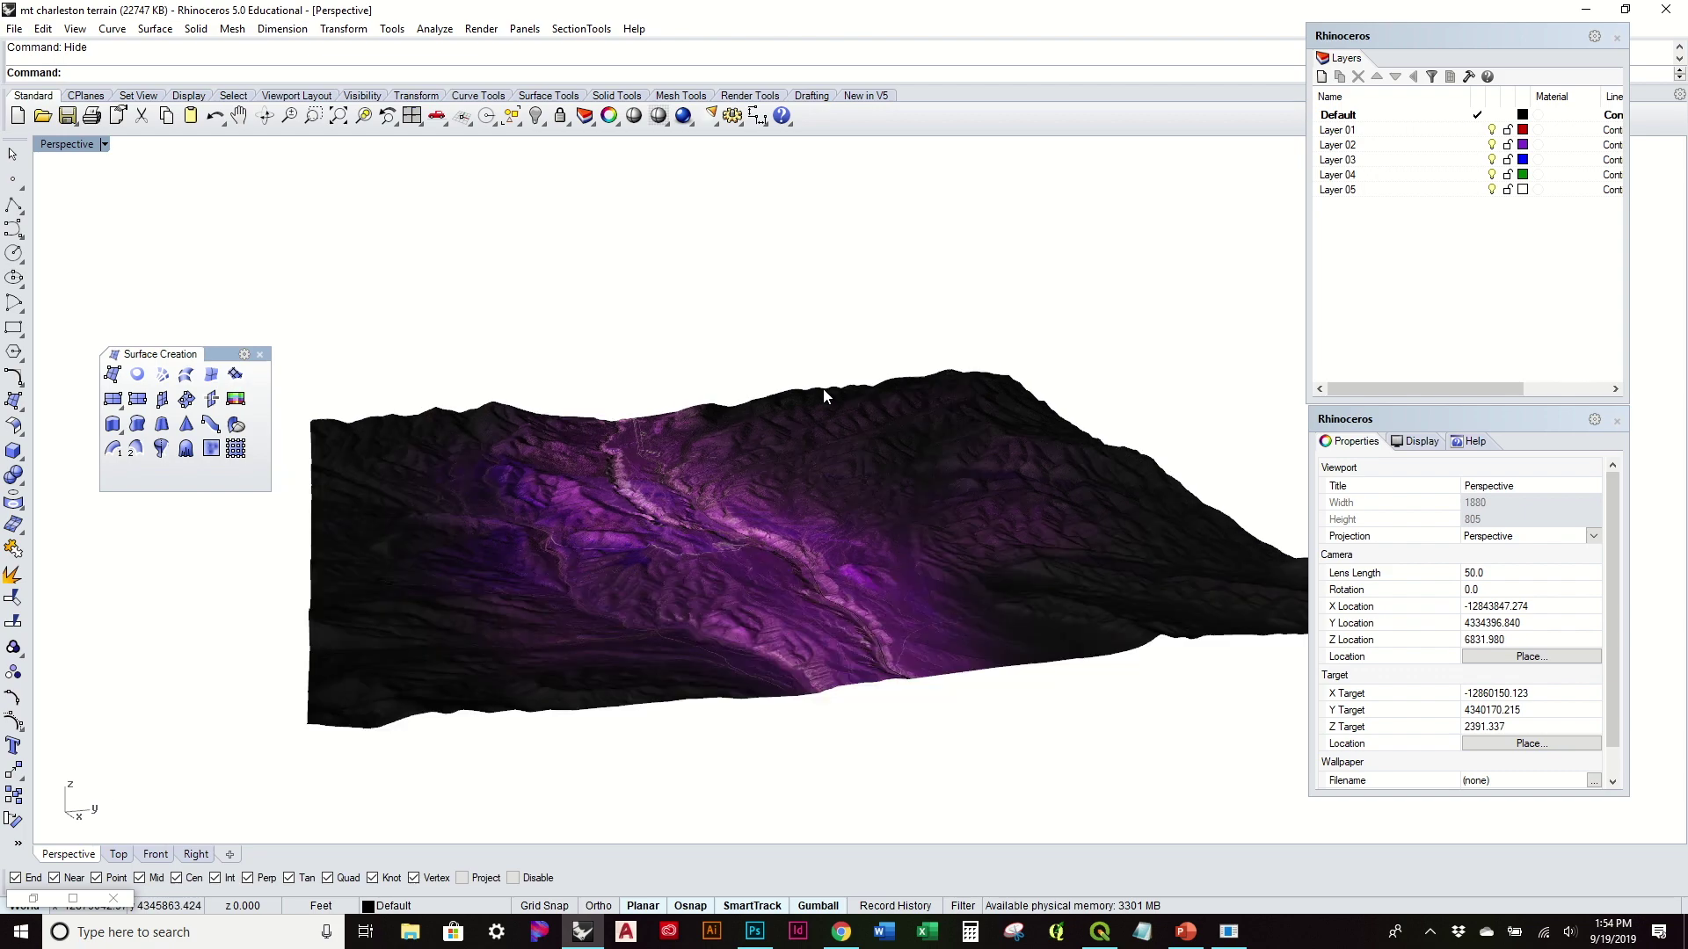
shift+right_drag(870, 405, 832, 381)
mouse_move(849, 567)
right_down()
mouse_move(841, 671)
mouse_move(845, 581)
right_up()
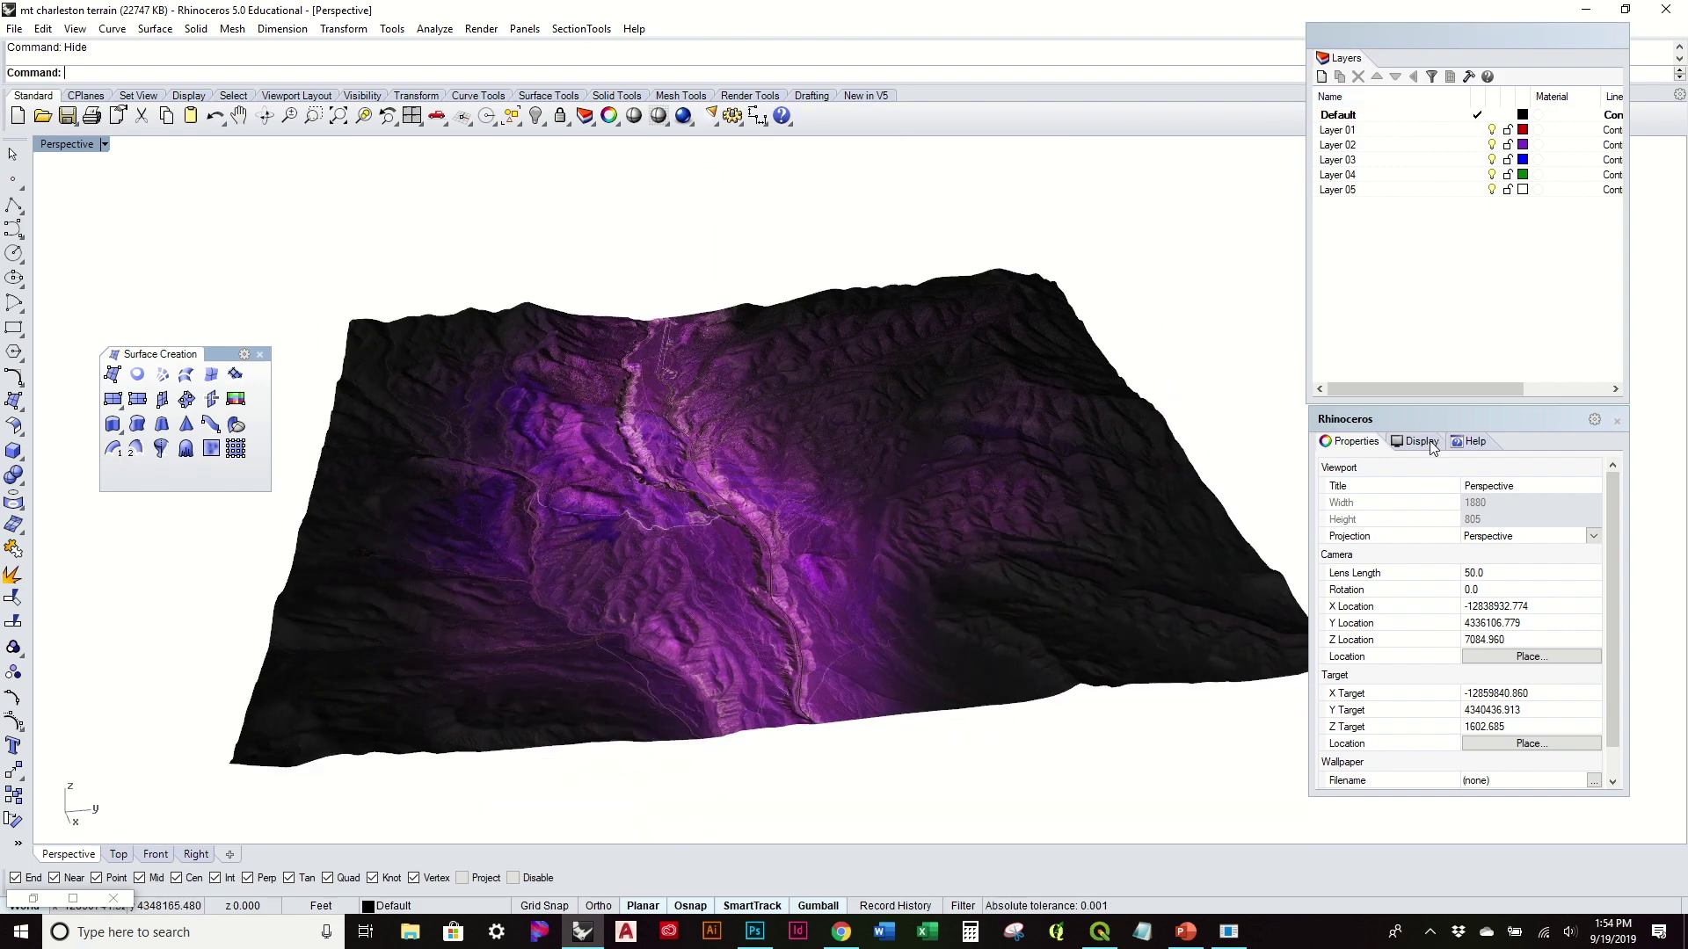
Set the solid background color of the Rendered Perspective view to black and inspect the terrain against it.
click(1432, 444)
click(1525, 531)
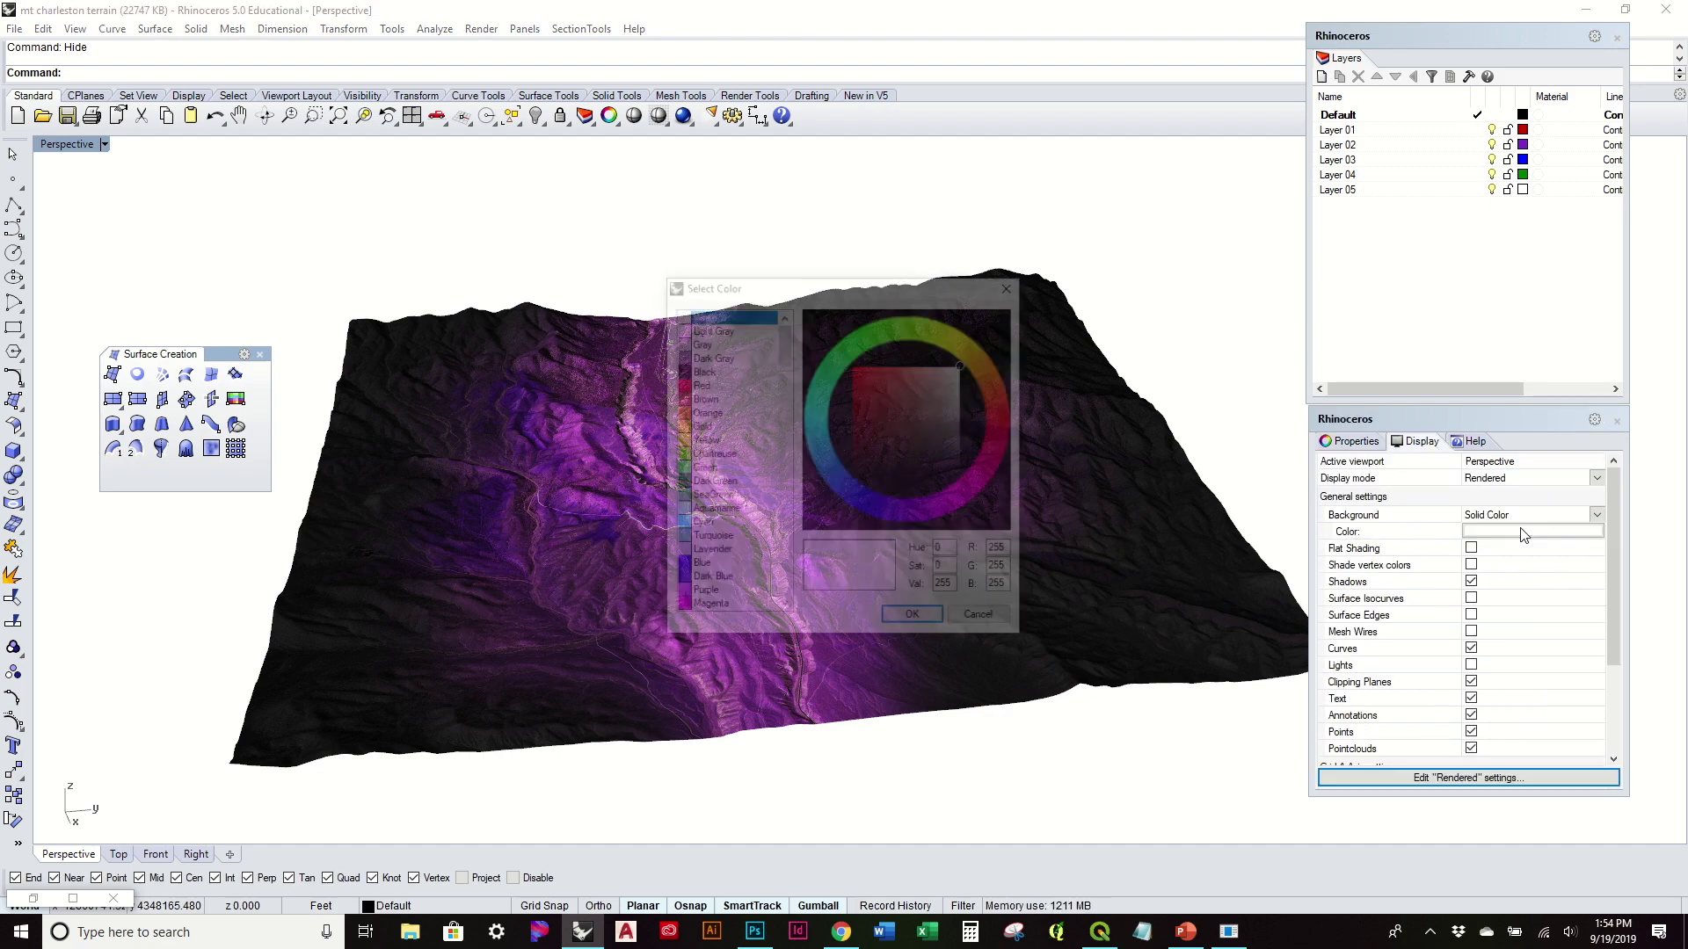
drag(881, 404, 1034, 514)
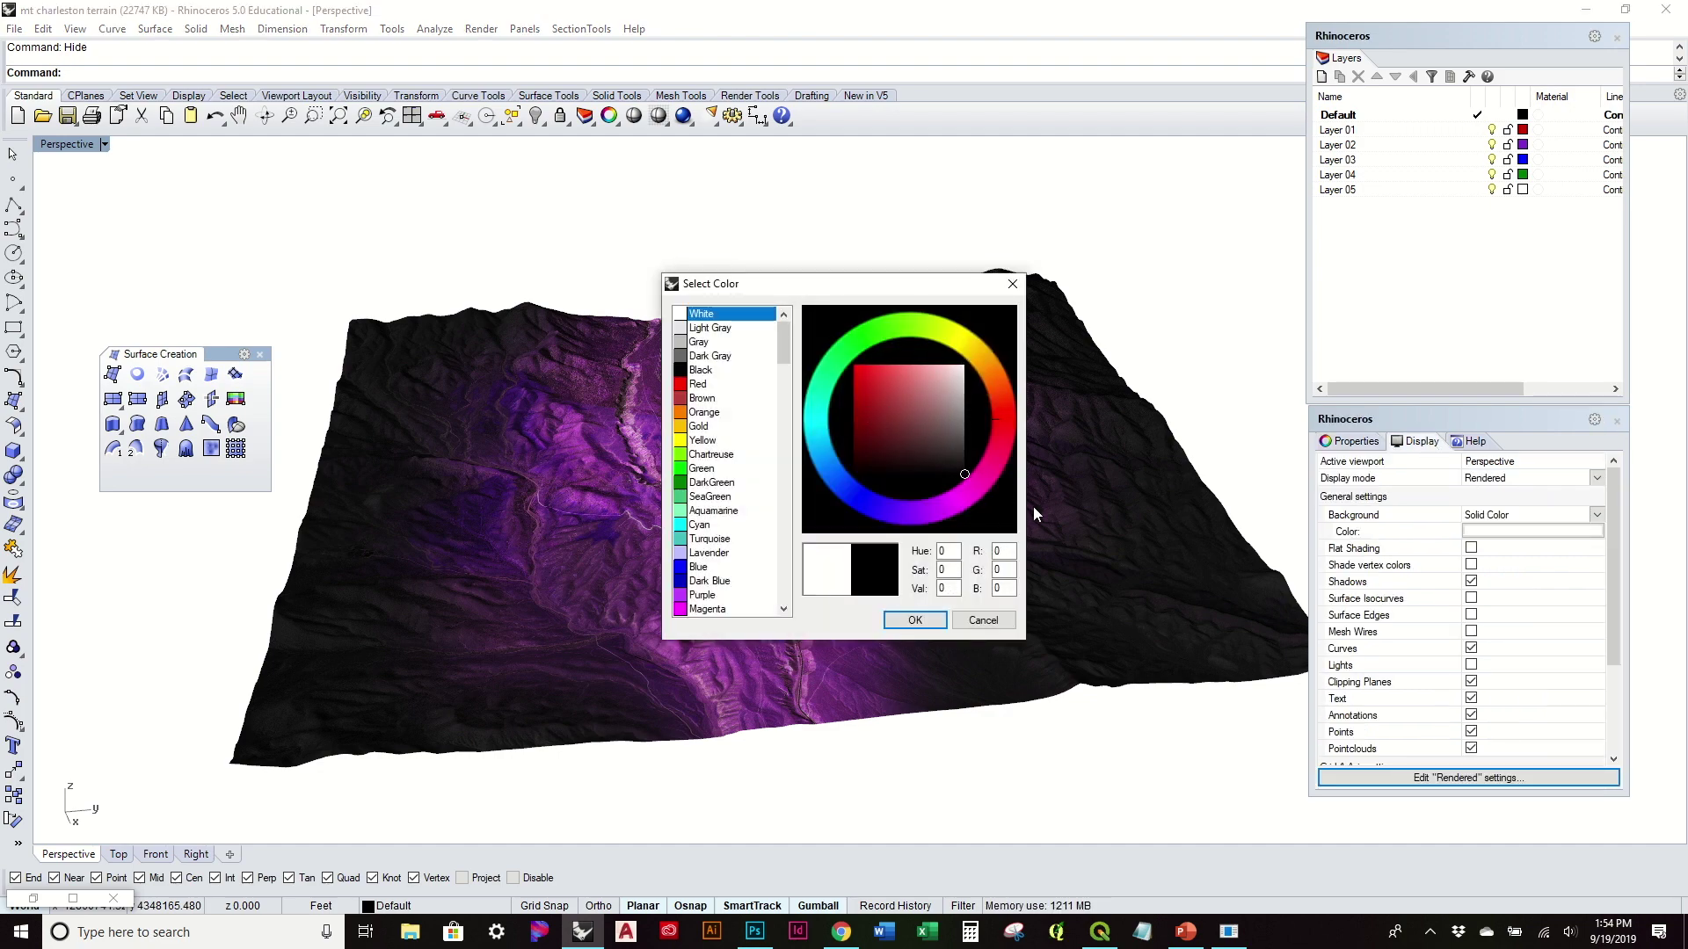
click(940, 620)
scroll(731, 449, up, 5)
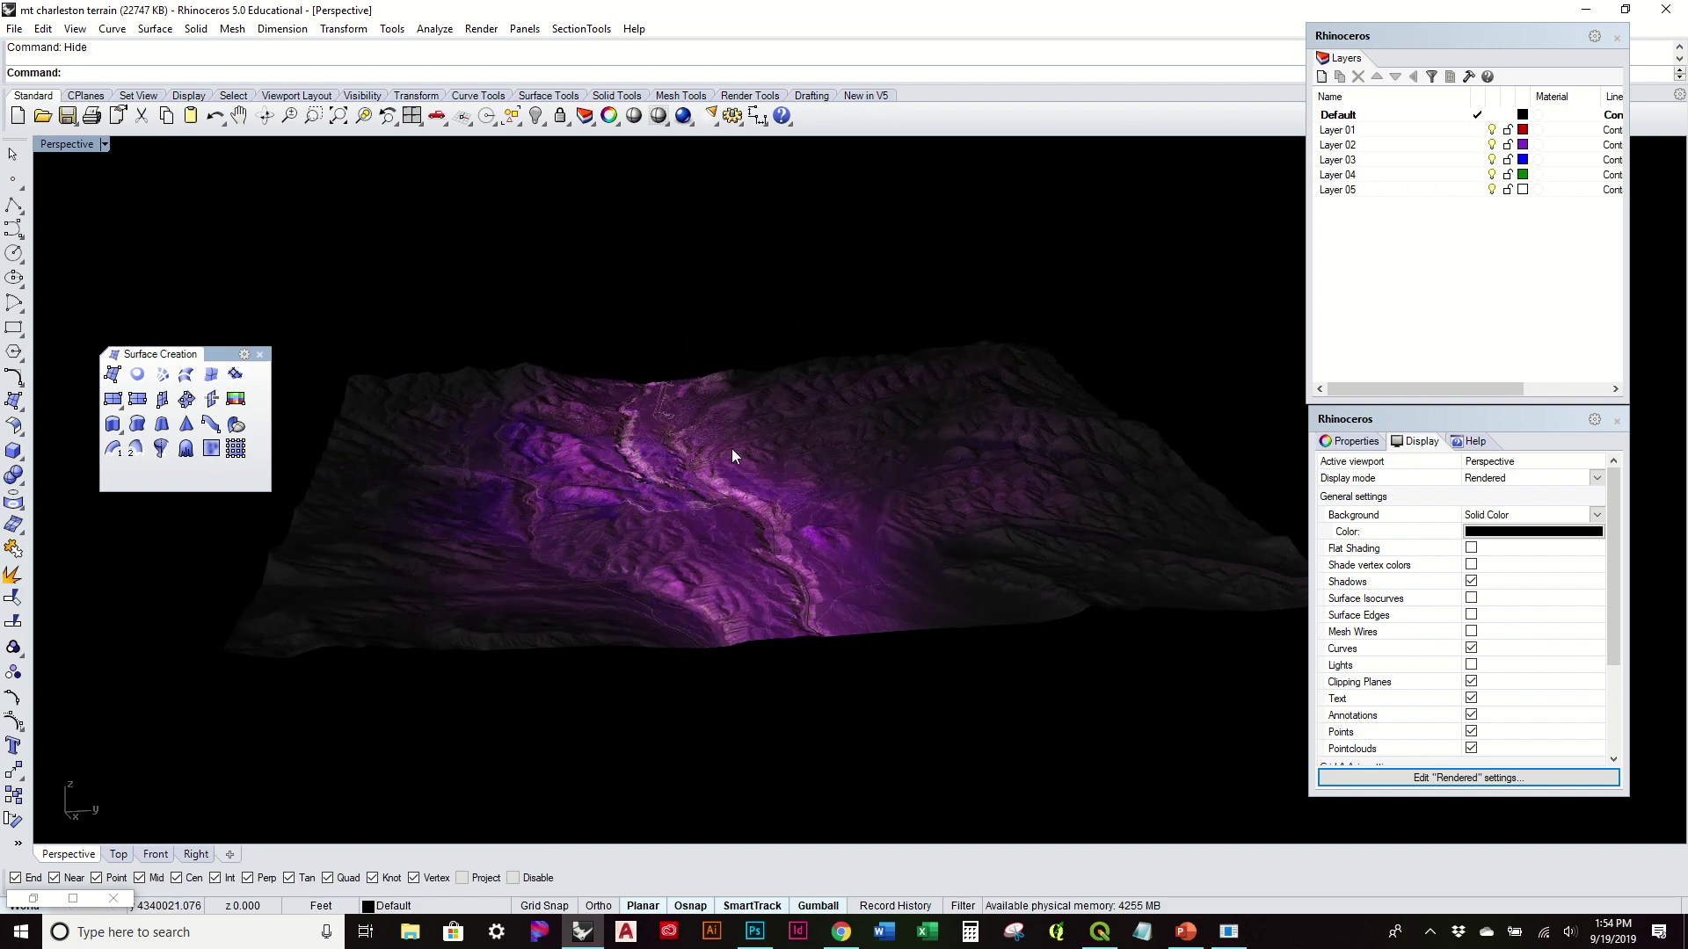
shift+right_drag(731, 448, 841, 546)
right_drag(841, 547, 847, 513)
scroll(815, 513, up, 2)
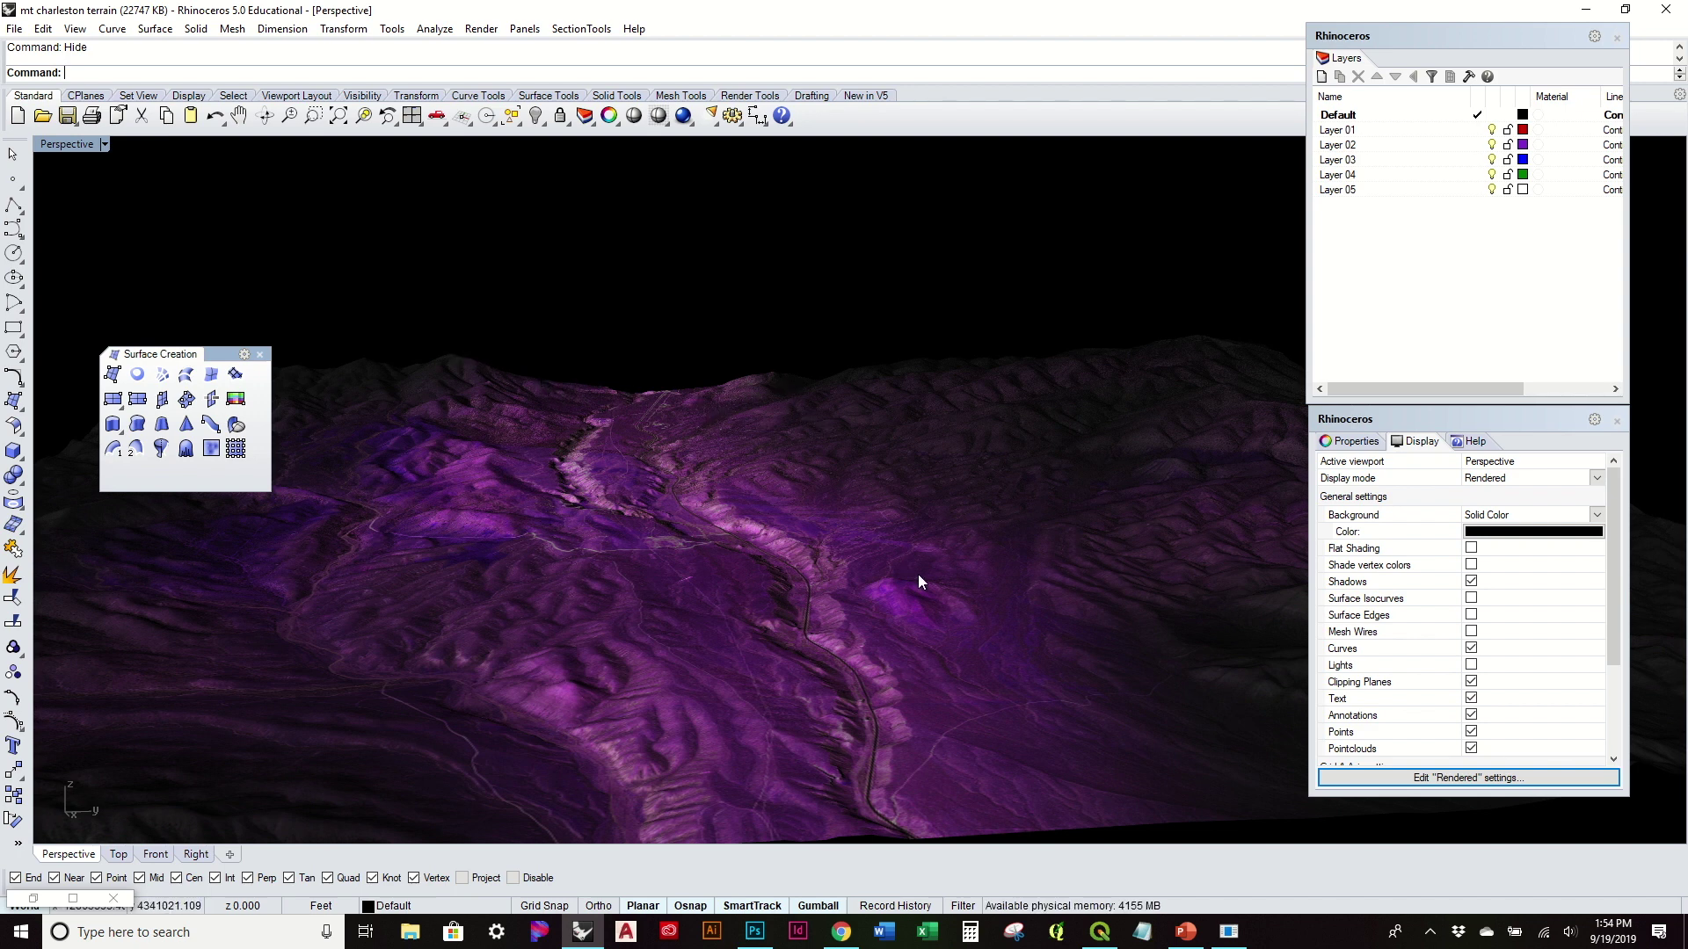
mouse_move(923, 577)
right_down()
mouse_move(923, 603)
mouse_move(905, 588)
mouse_move(931, 606)
right_up()
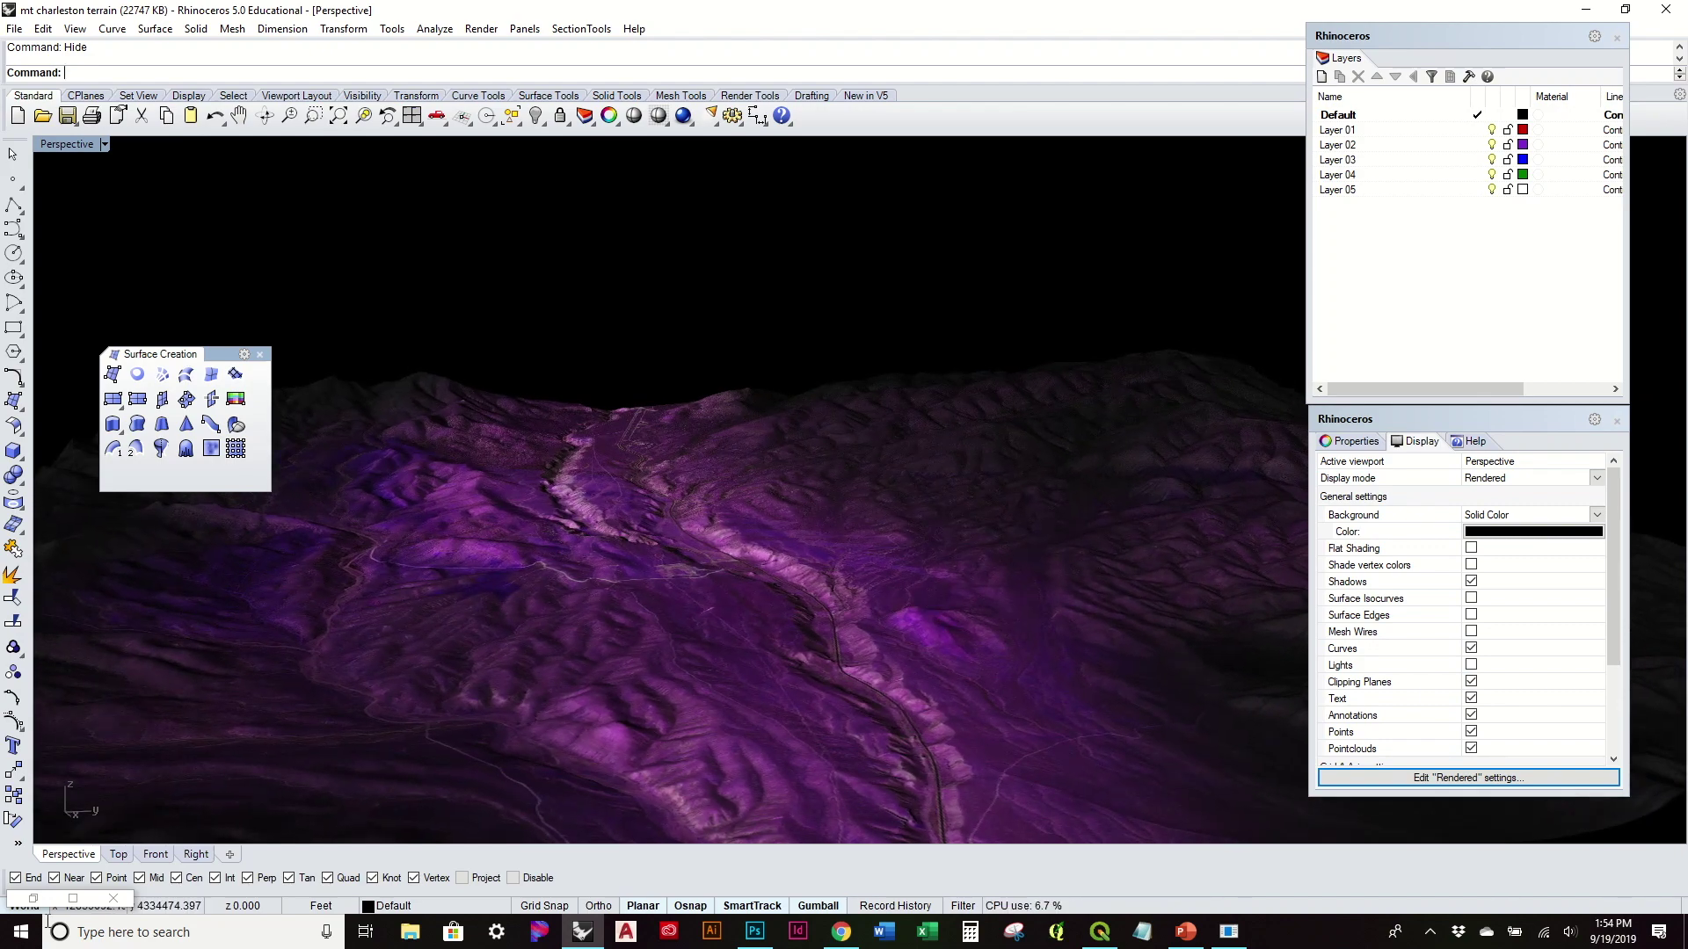
Bake the contour curves from Grasshopper's Move component onto Layer 03 and minimize Grasshopper.
click(33, 898)
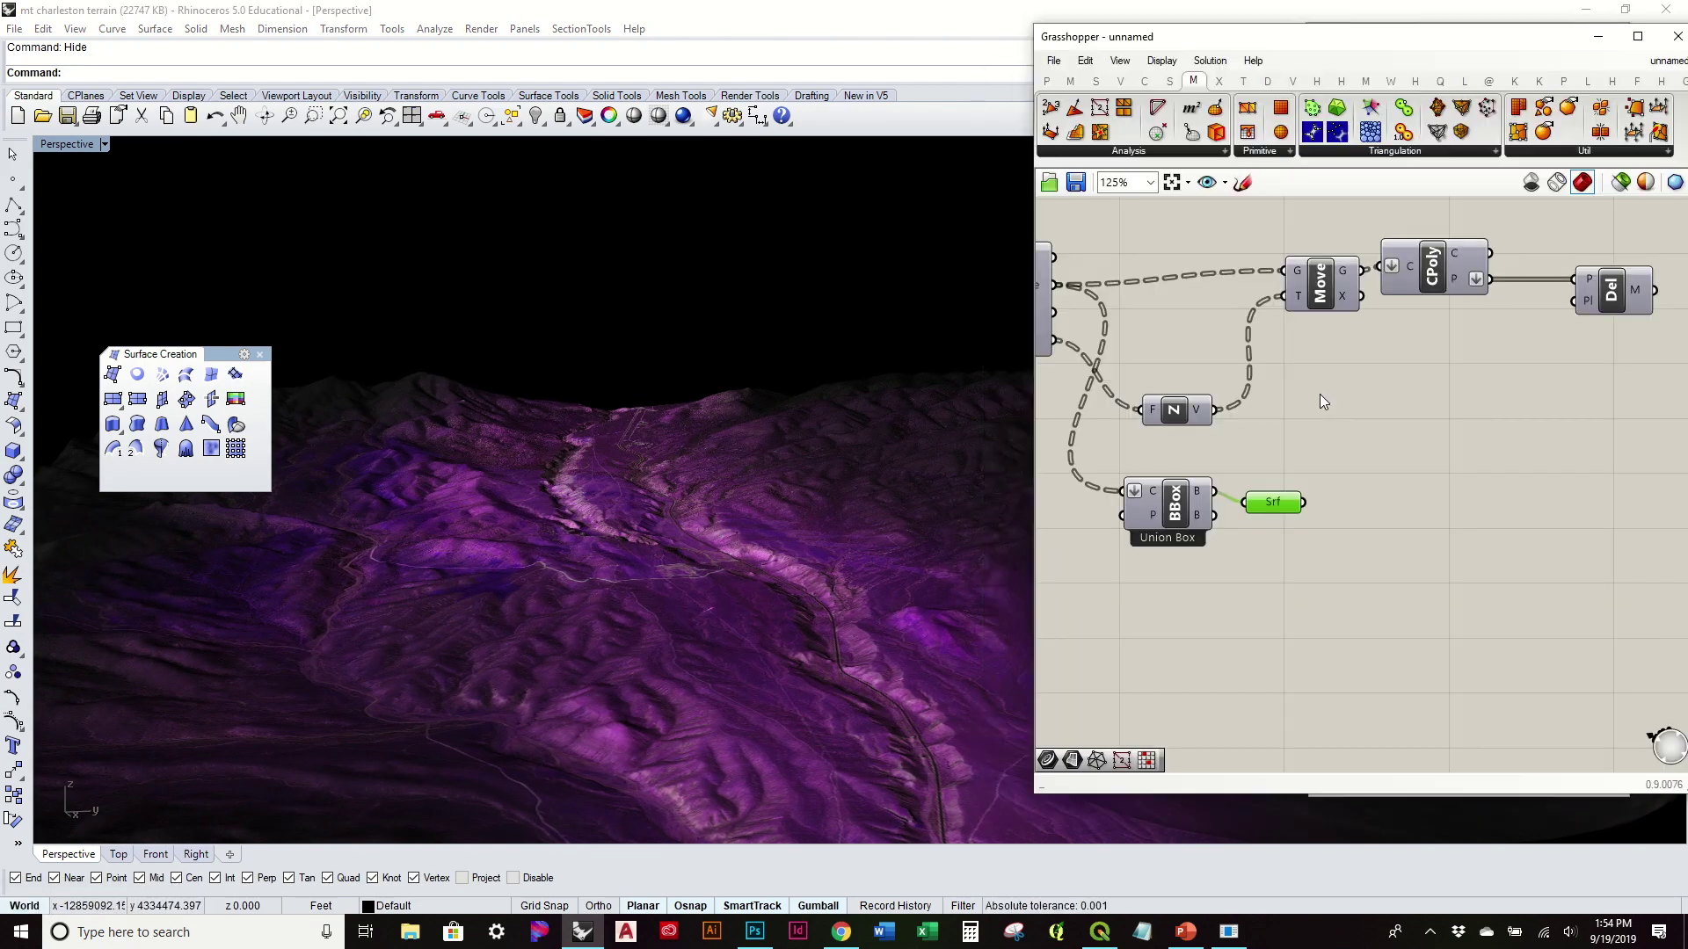
click(1319, 296)
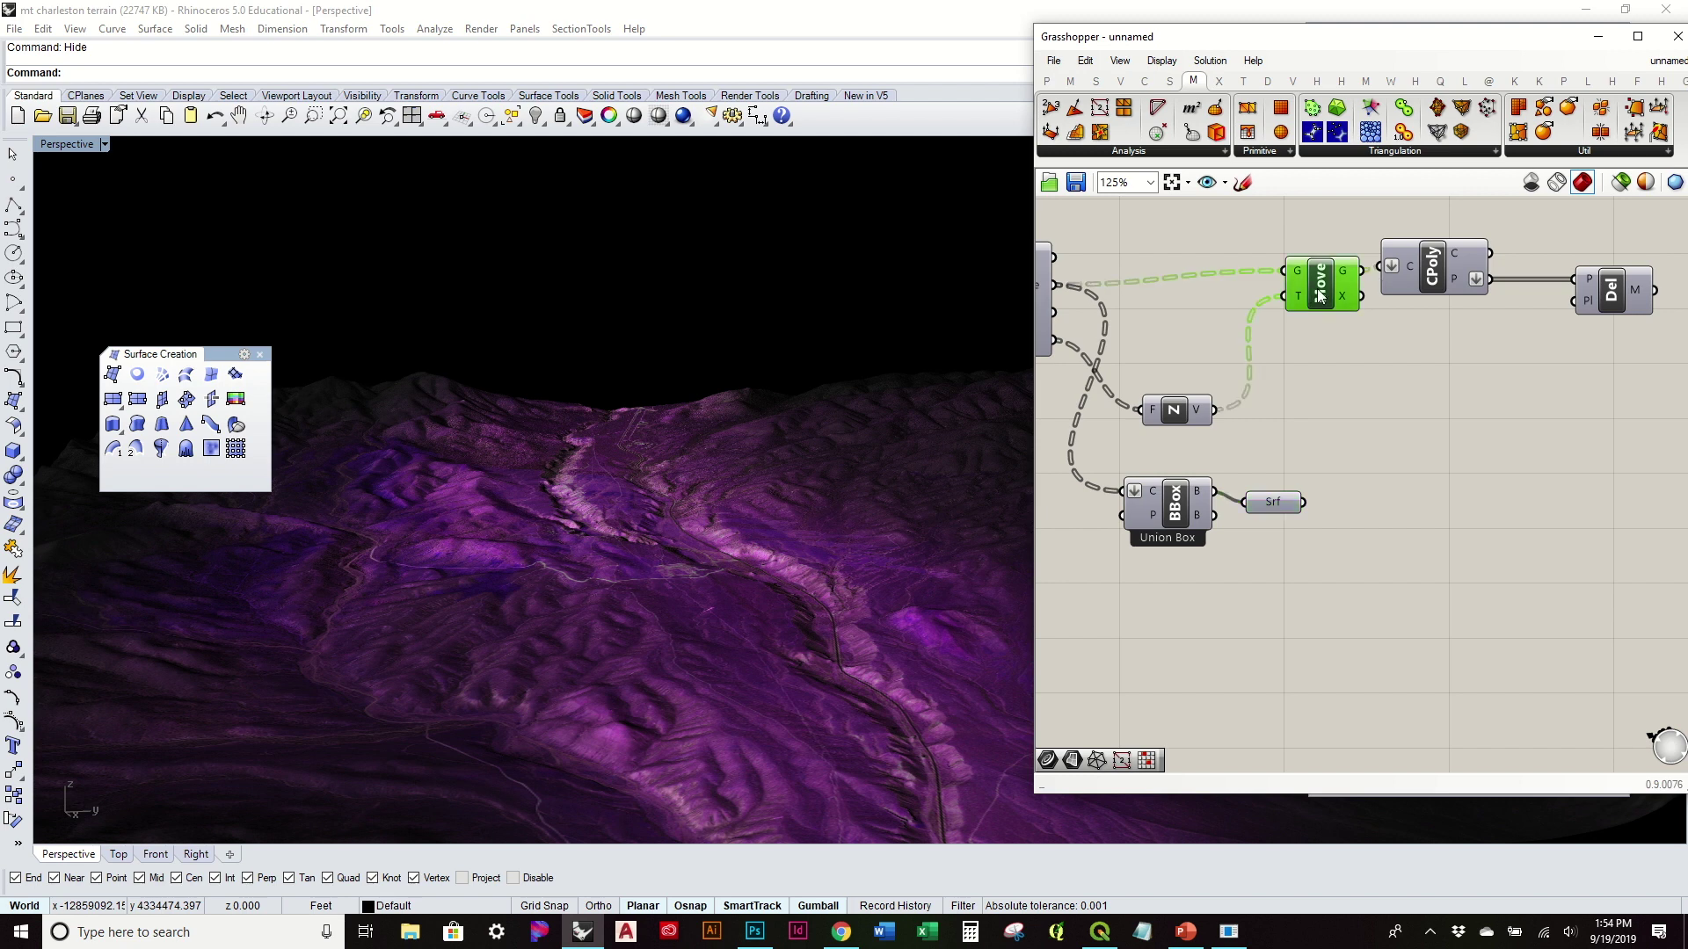
right_click(1319, 296)
click(1378, 371)
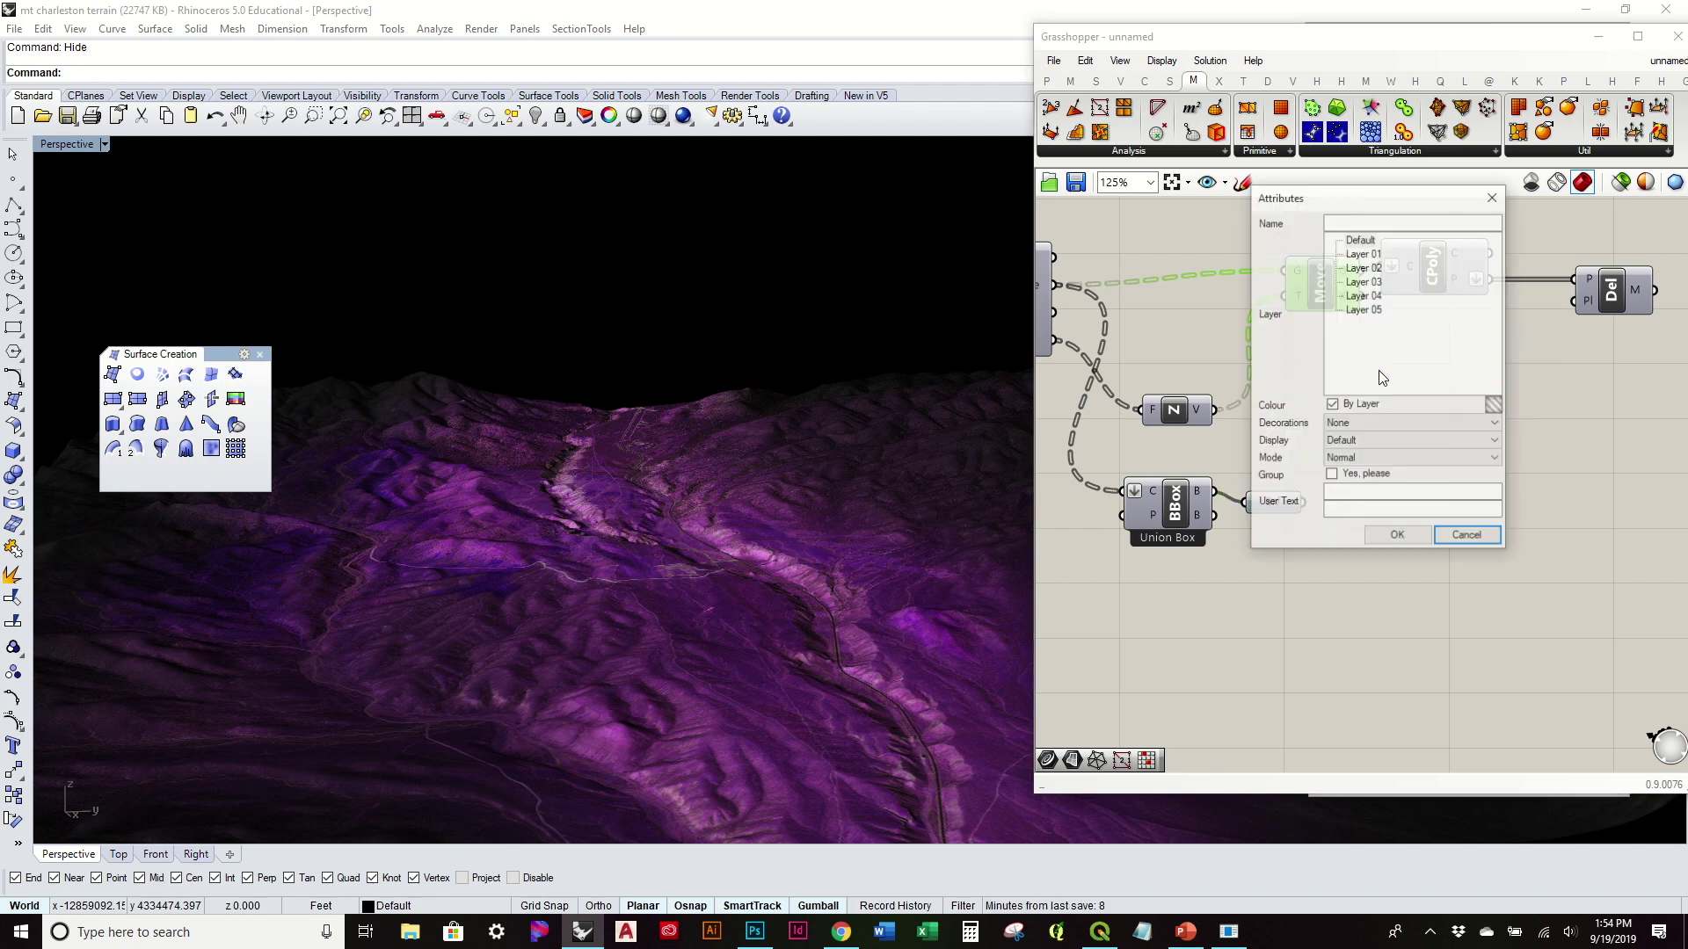
click(1369, 281)
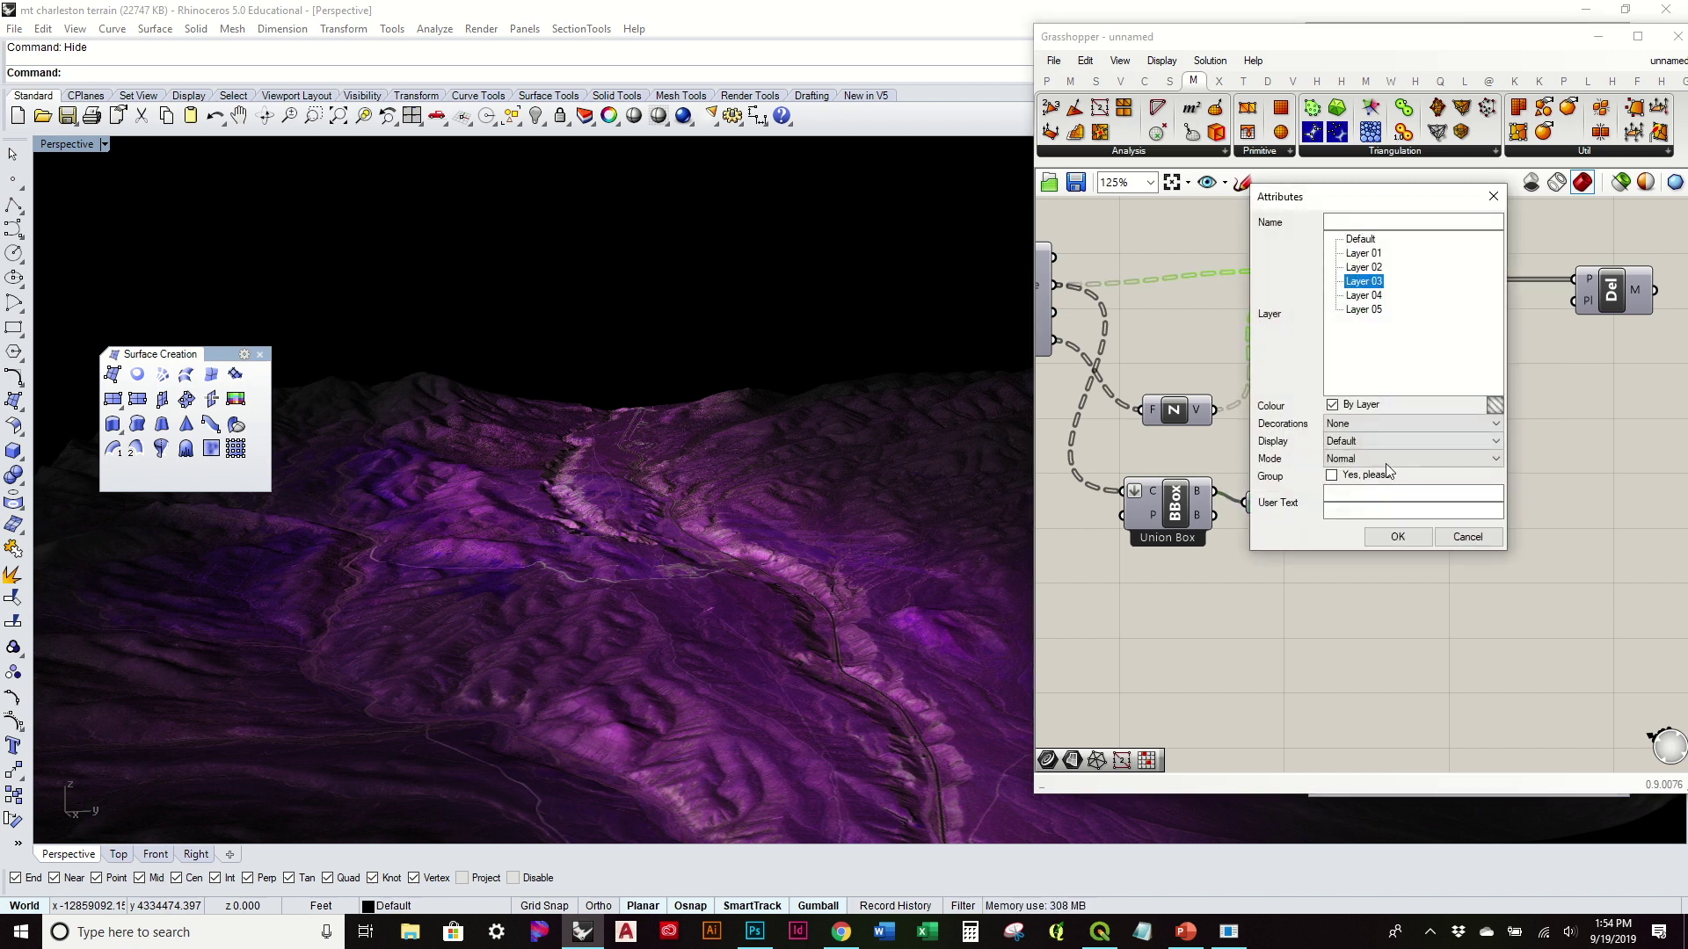
click(1398, 536)
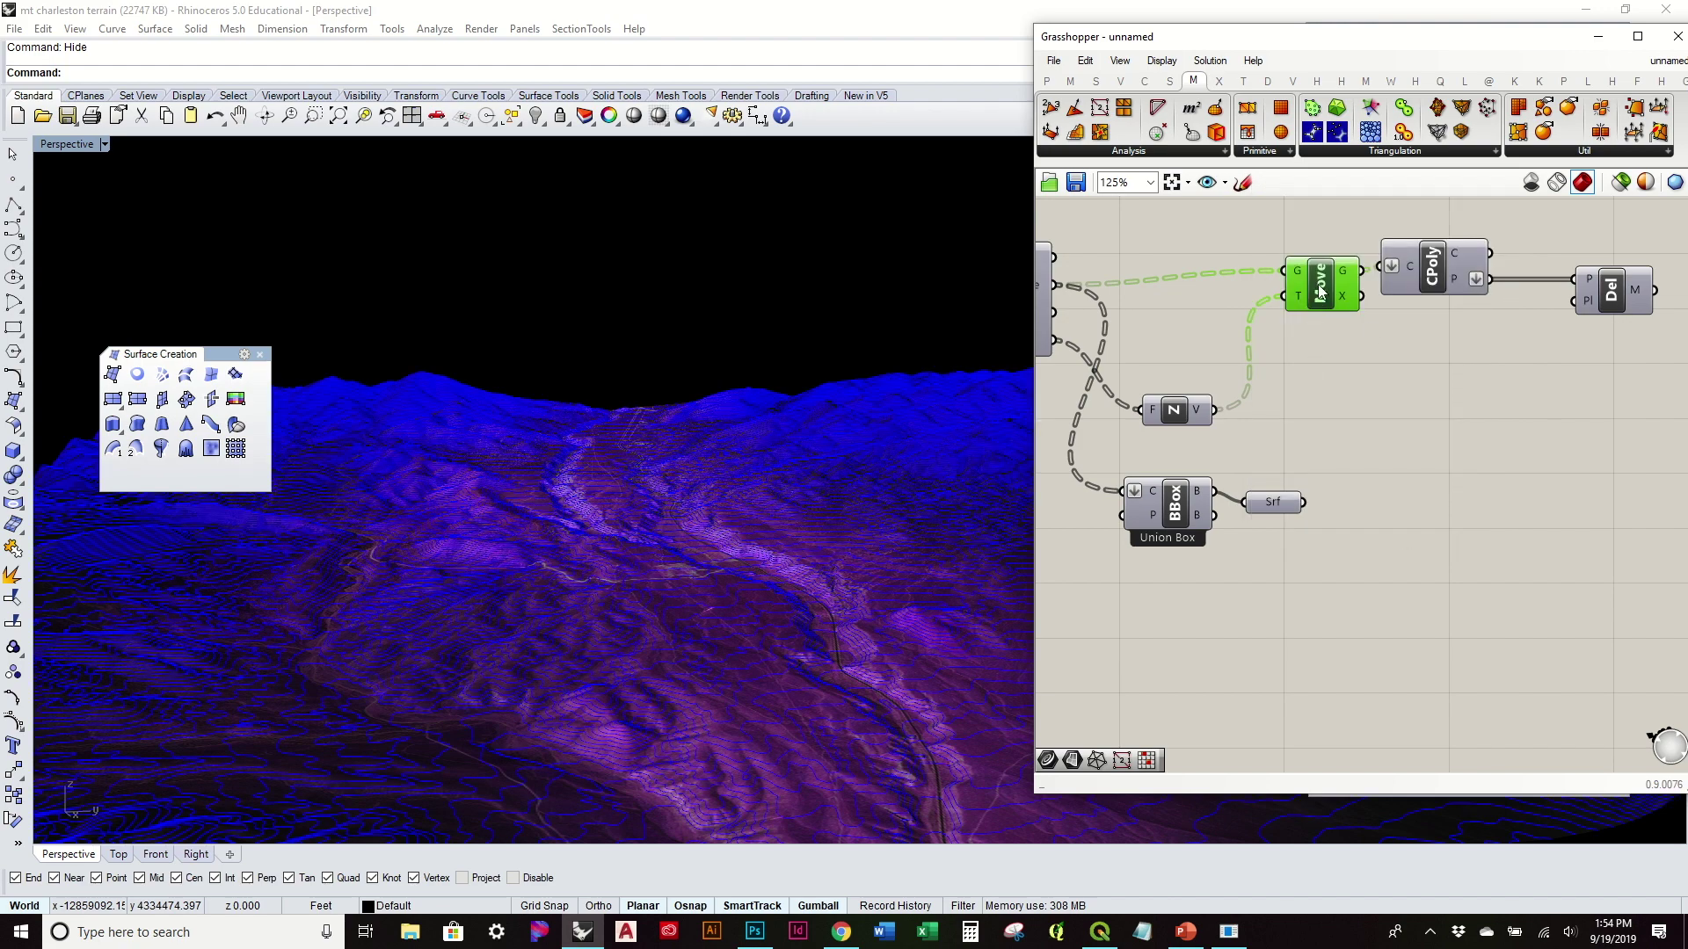
click(1599, 37)
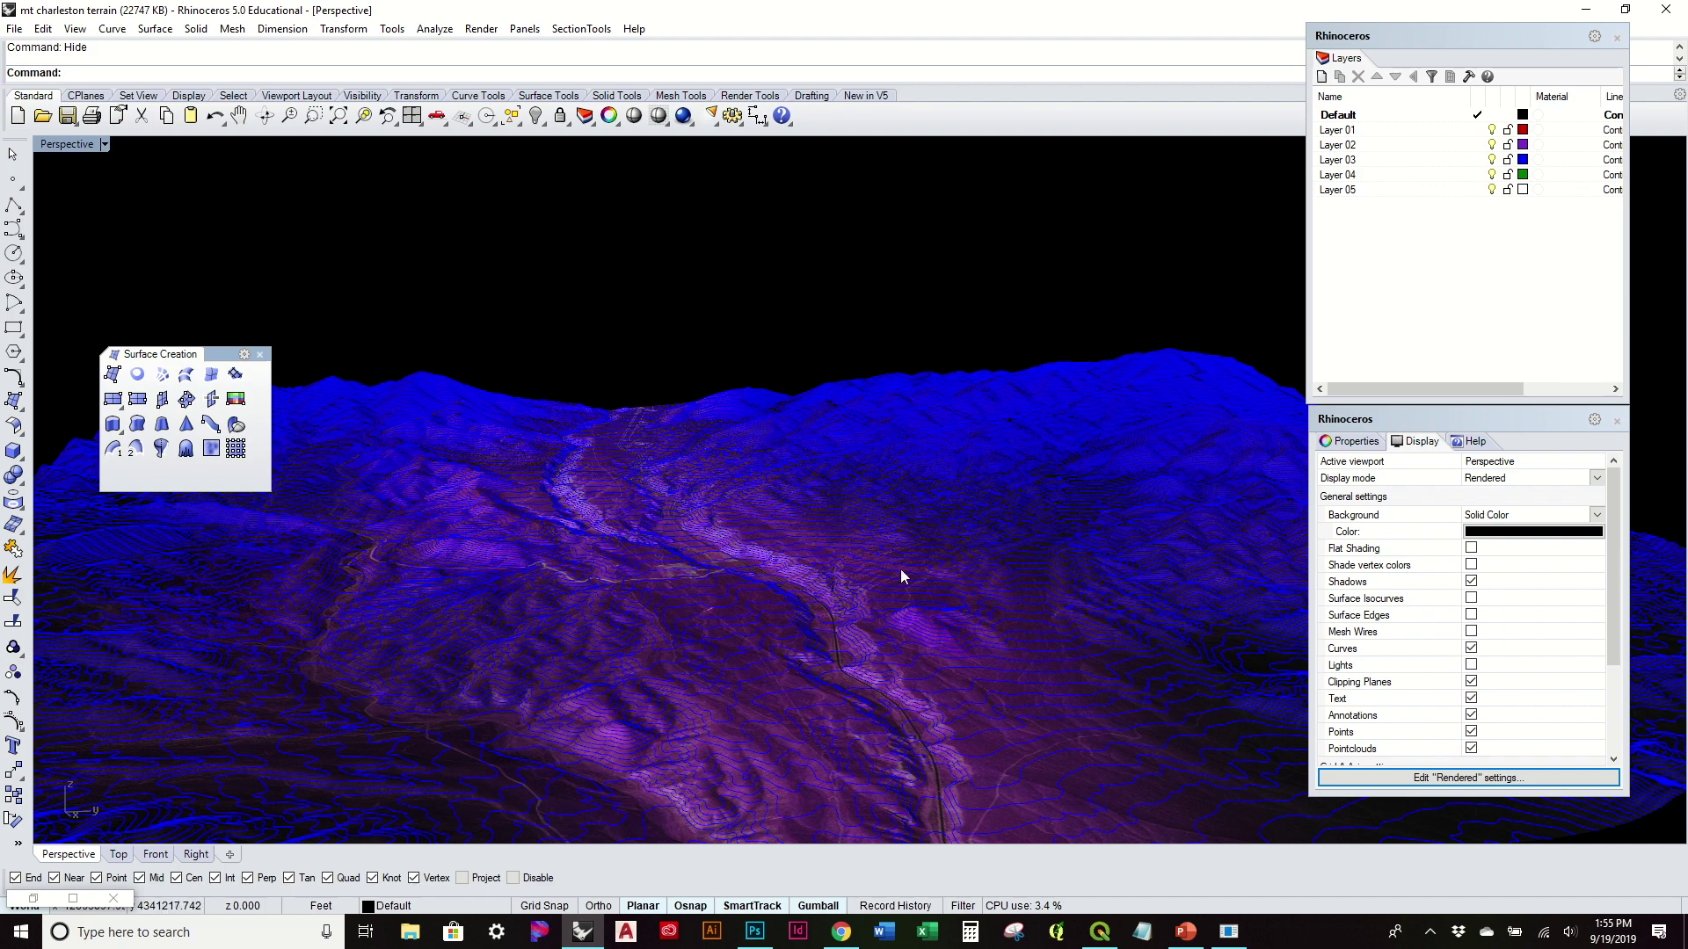
Change the color of Layer 03 to Black and inspect the contour lines on the terrain.
click(1521, 162)
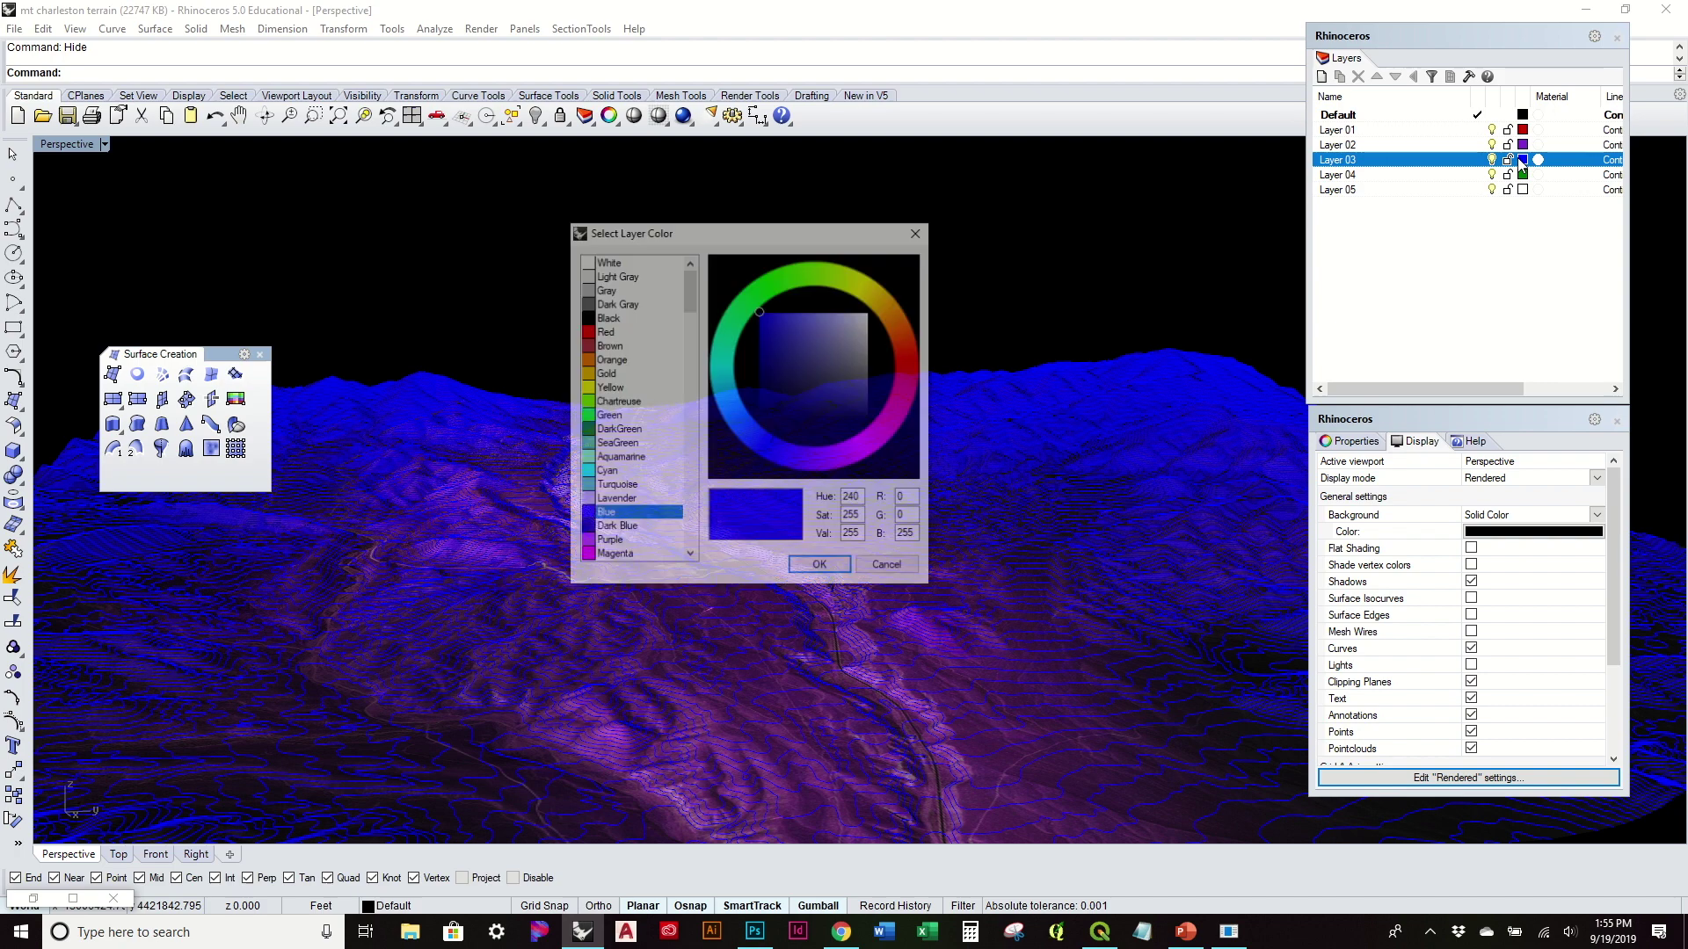
click(603, 319)
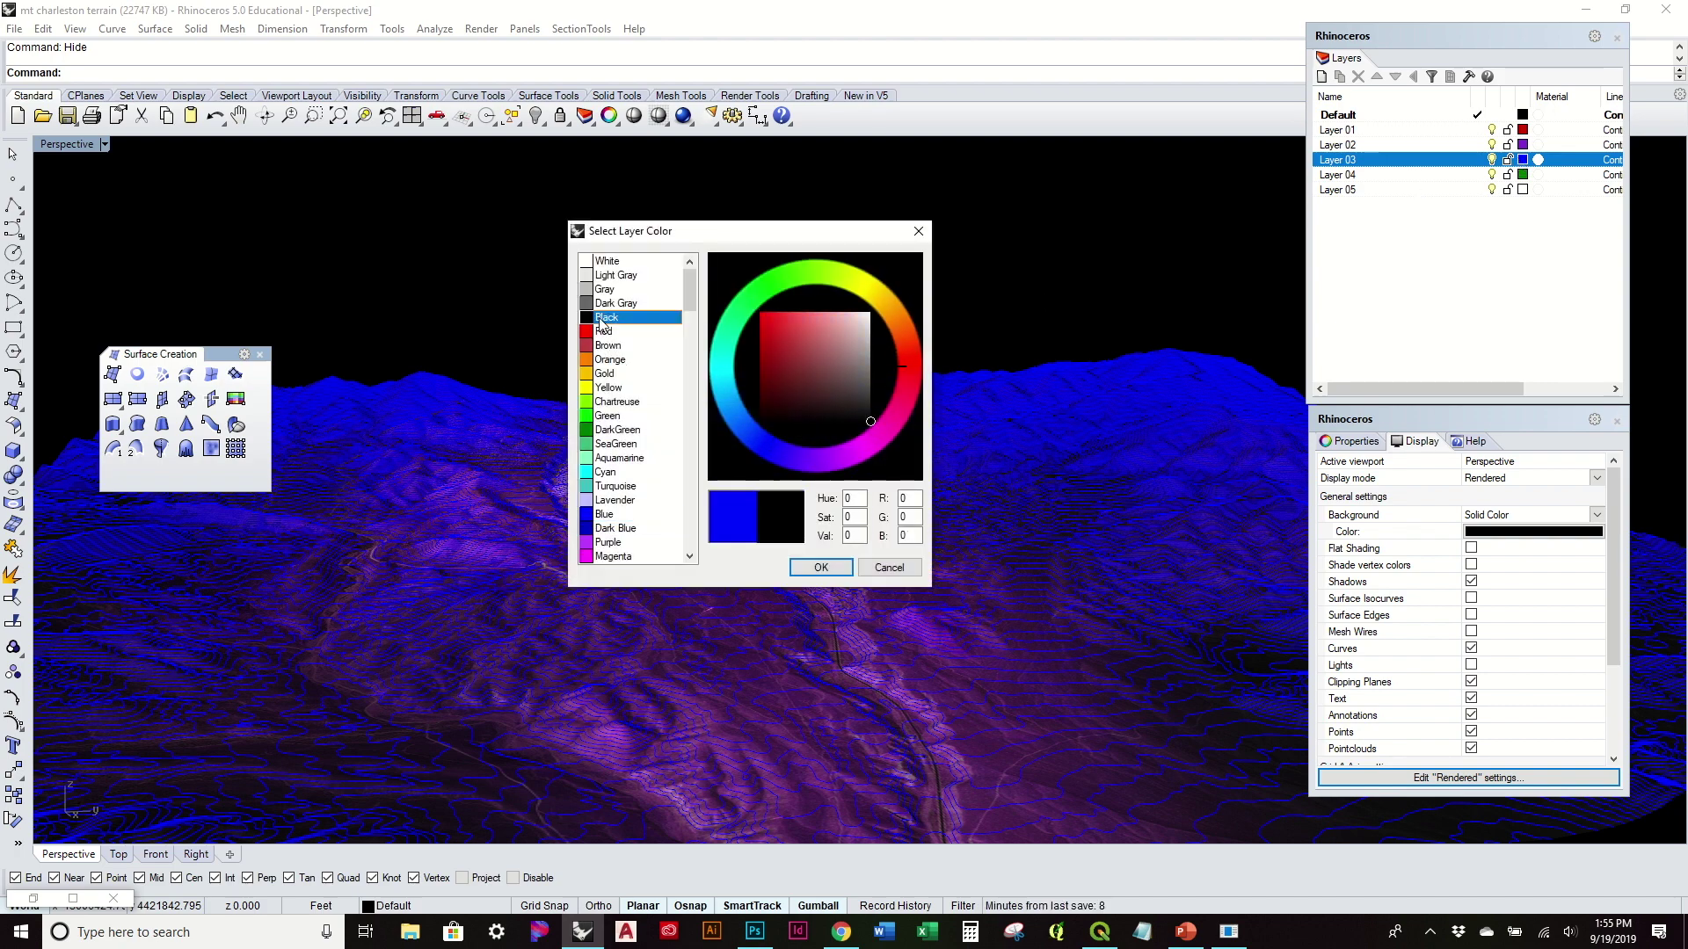
click(823, 568)
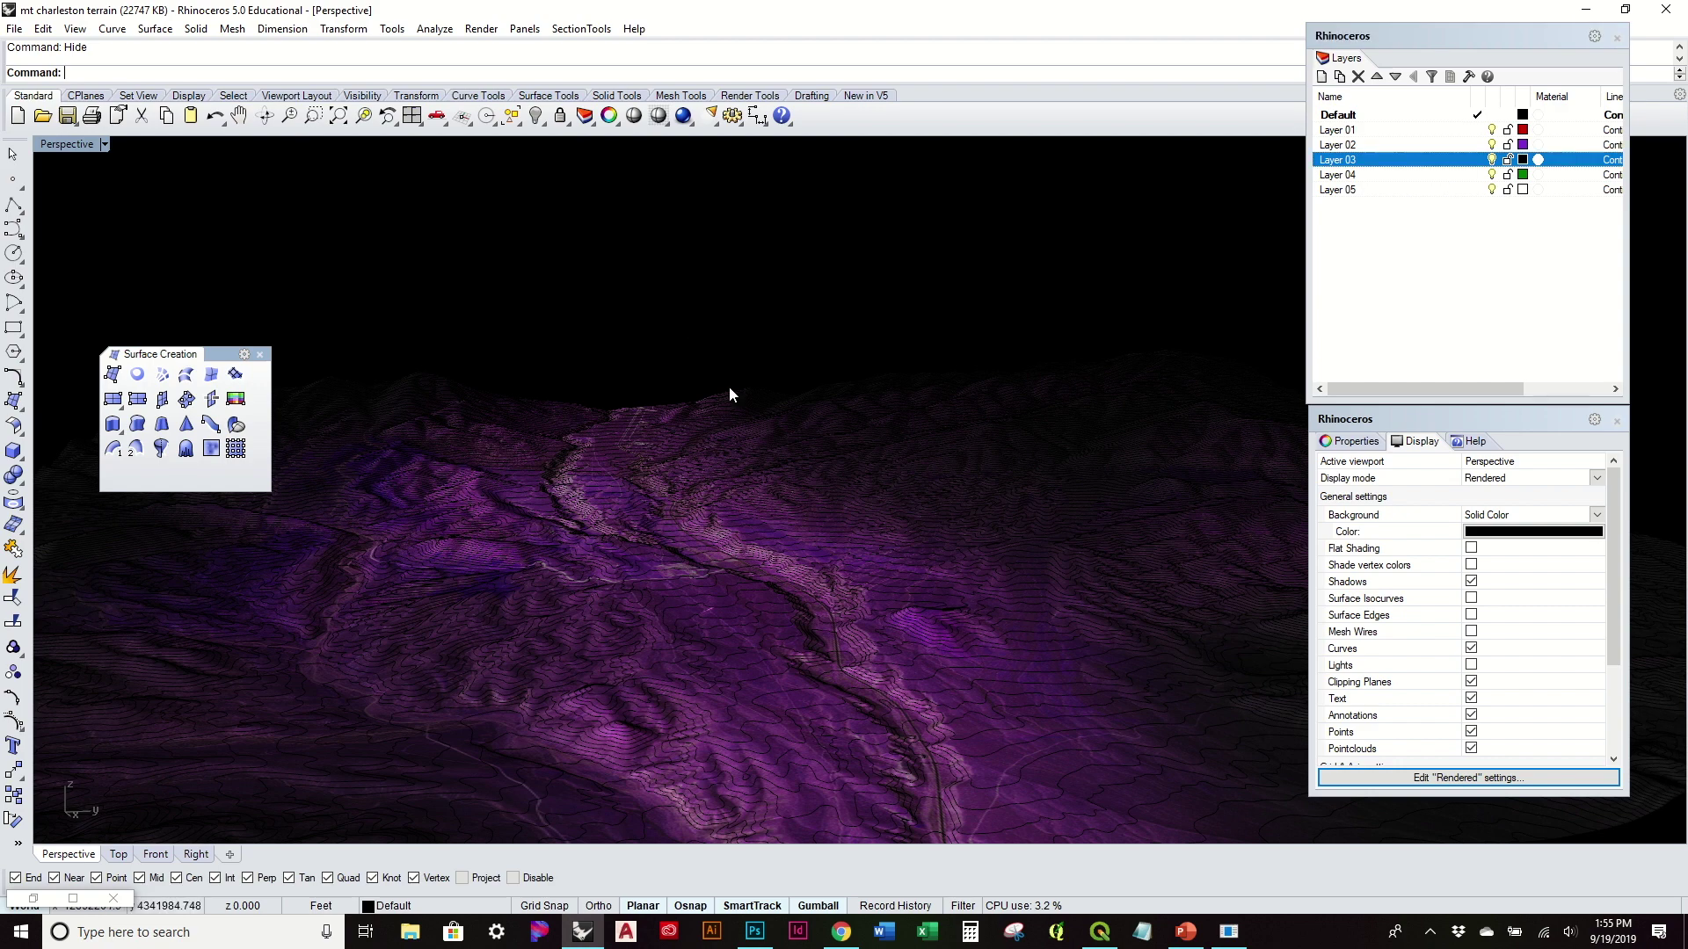
shift+right_drag(786, 436, 912, 465)
right_drag(930, 525, 872, 494)
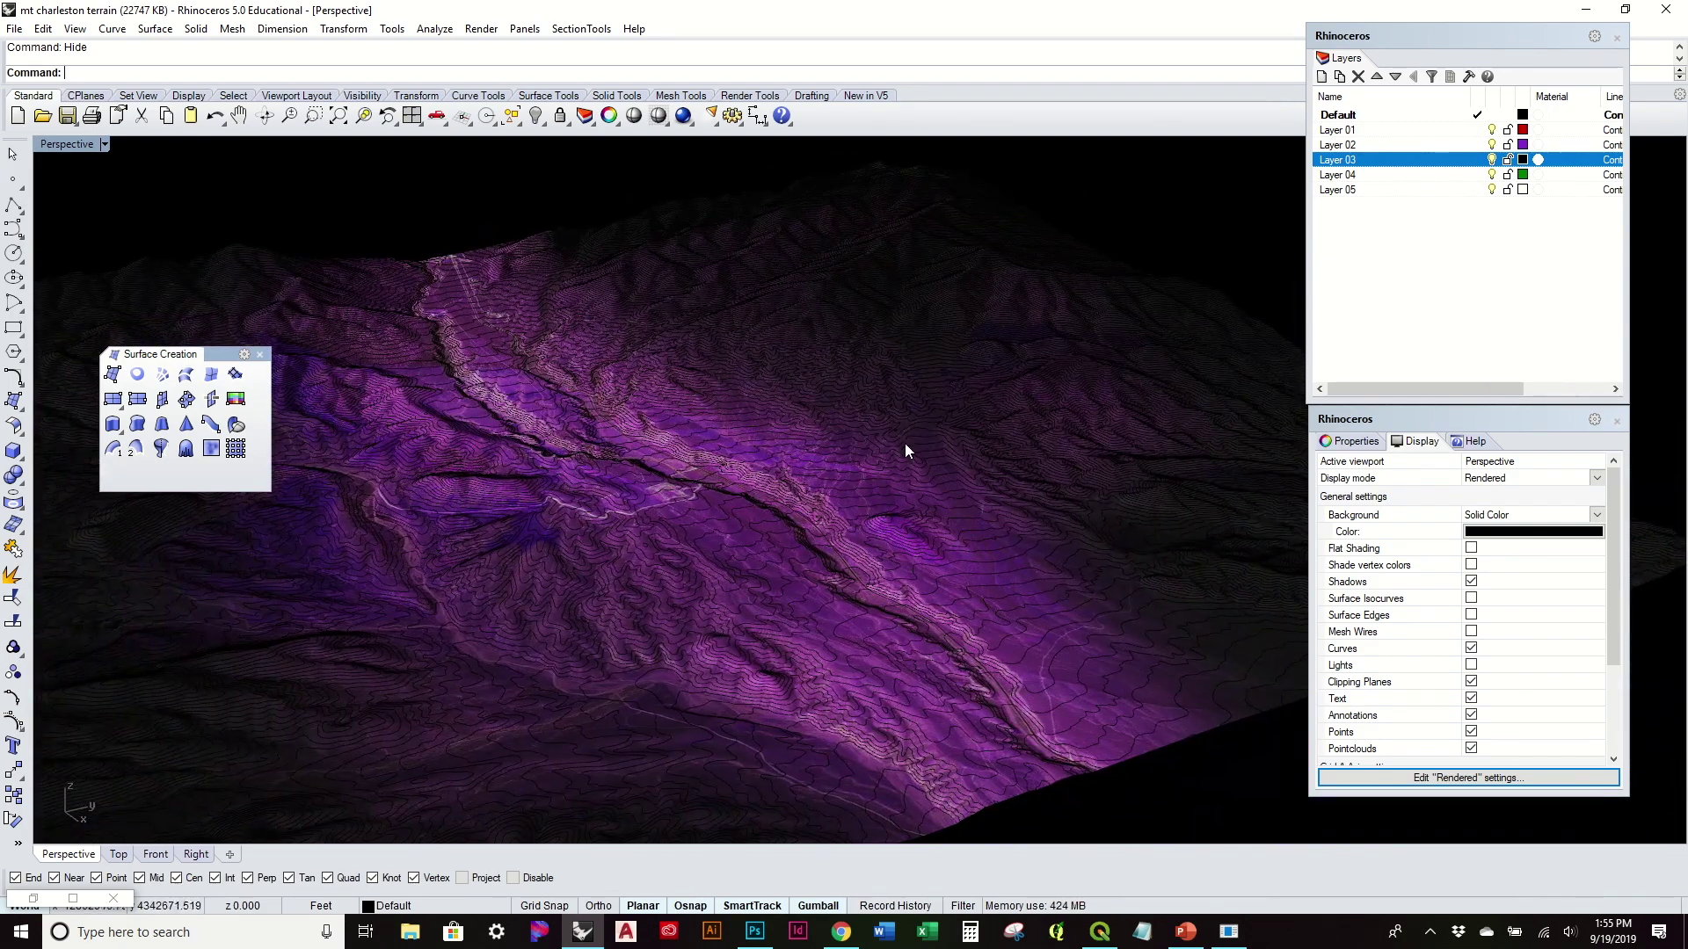
right_drag(1021, 586, 932, 479)
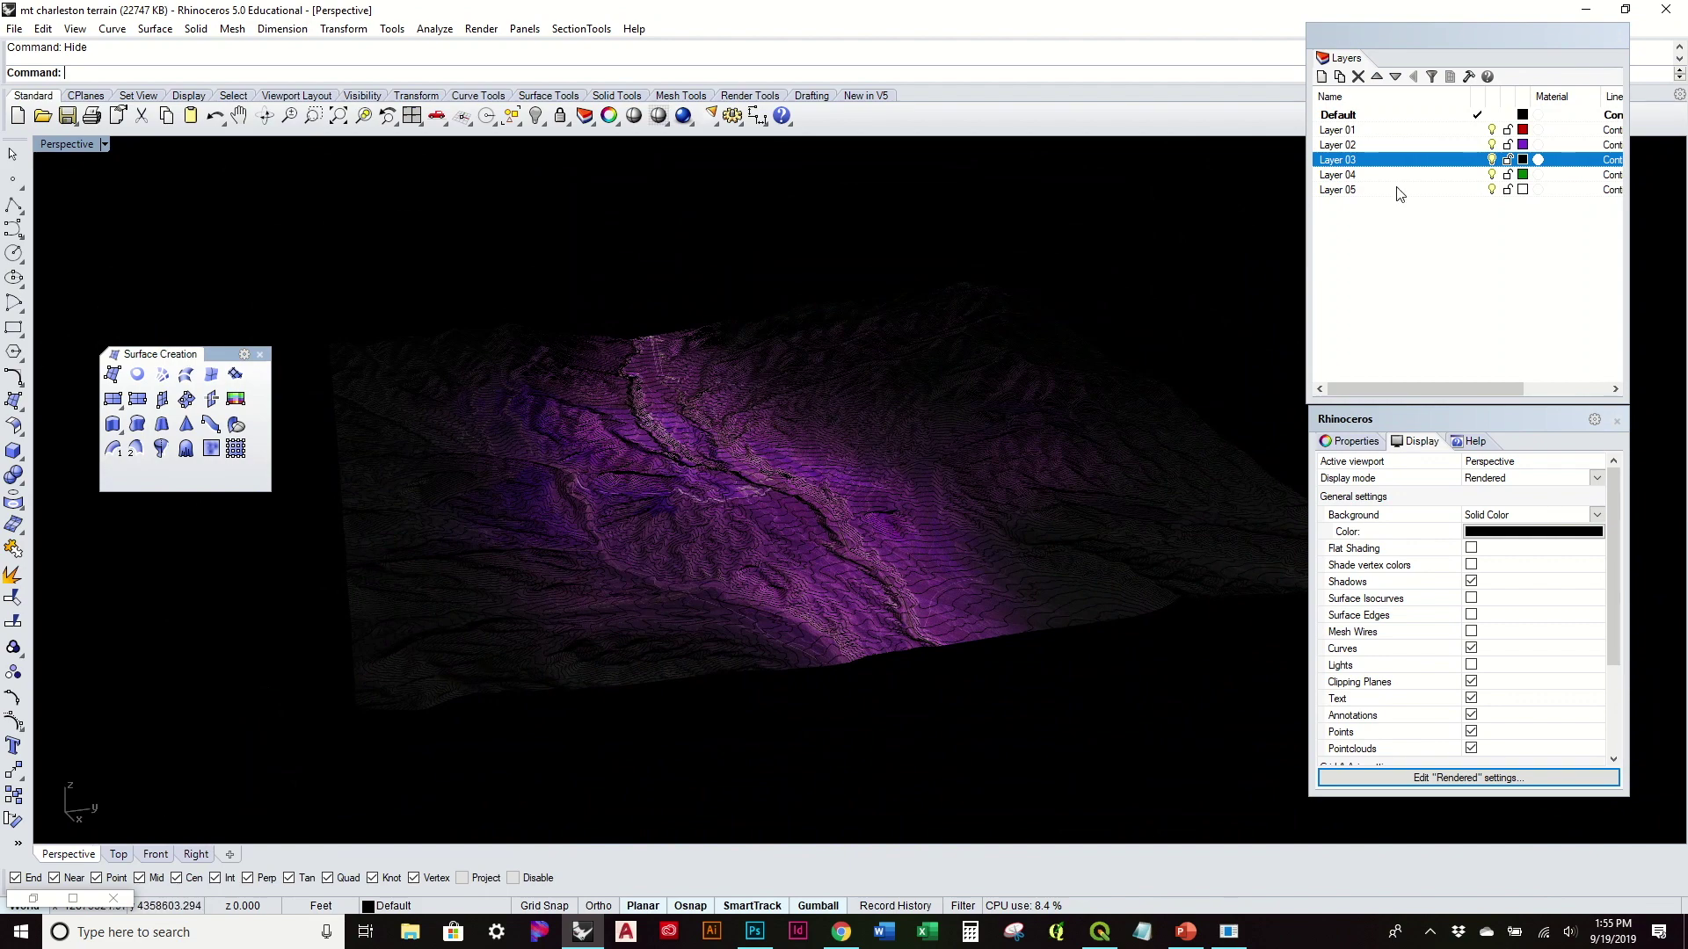
Set the Rendered view's solid background color to white, view the terrain from another side, and switch to PowerPoint.
click(1530, 532)
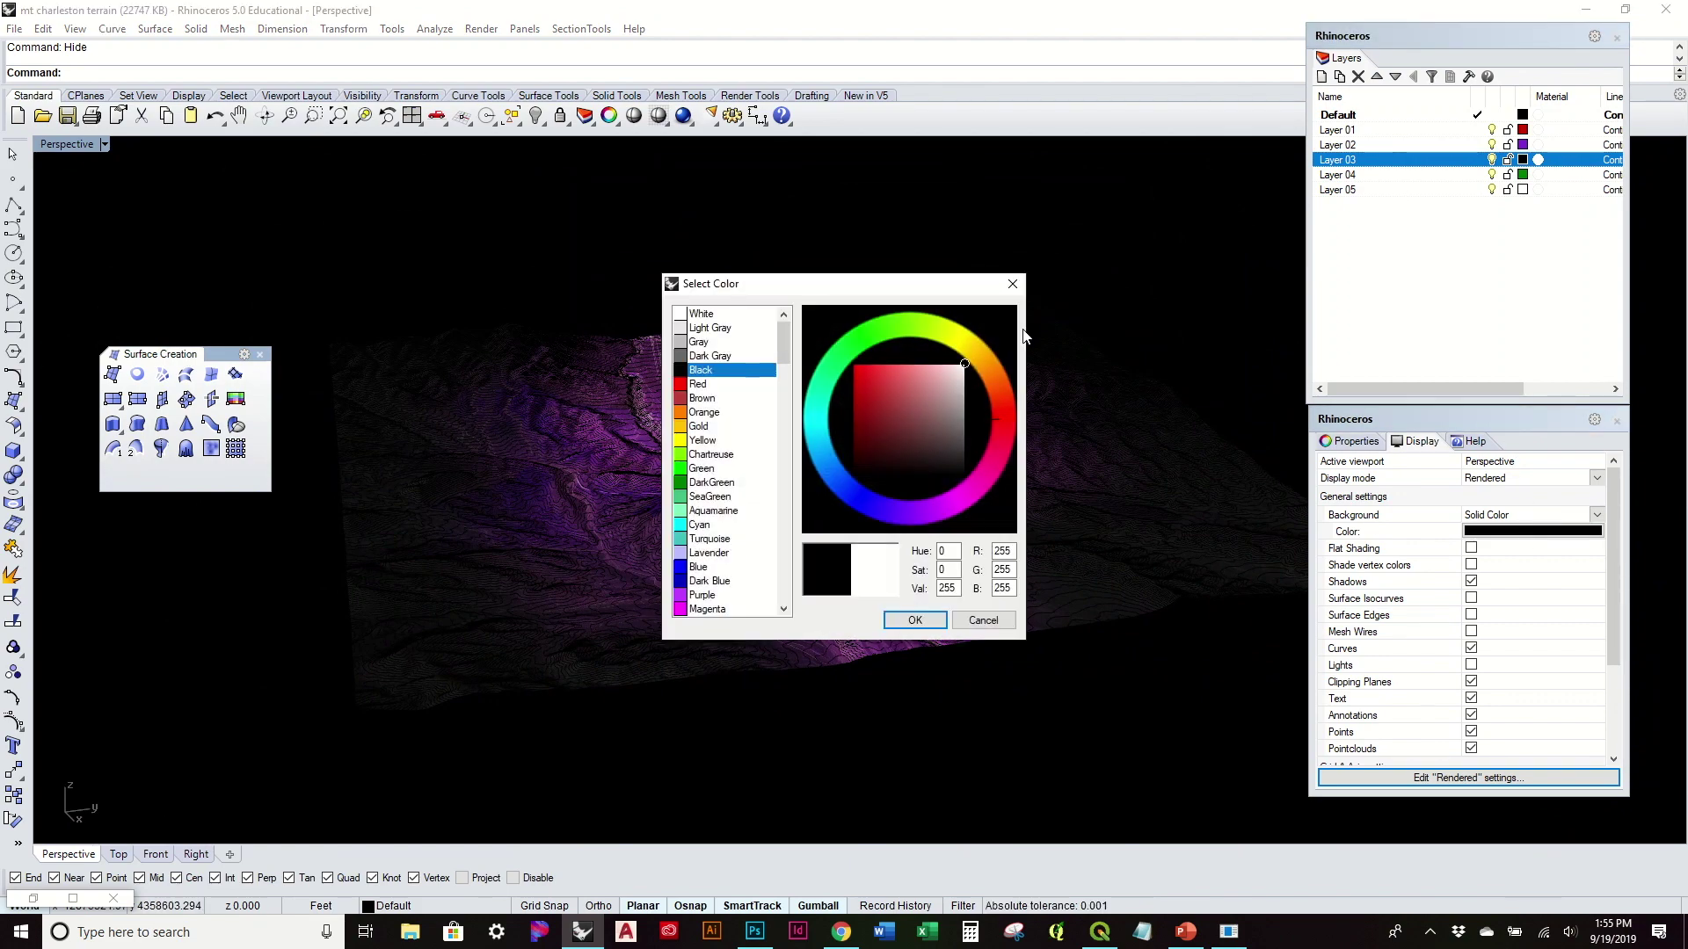
click(915, 620)
right_drag(883, 510, 710, 549)
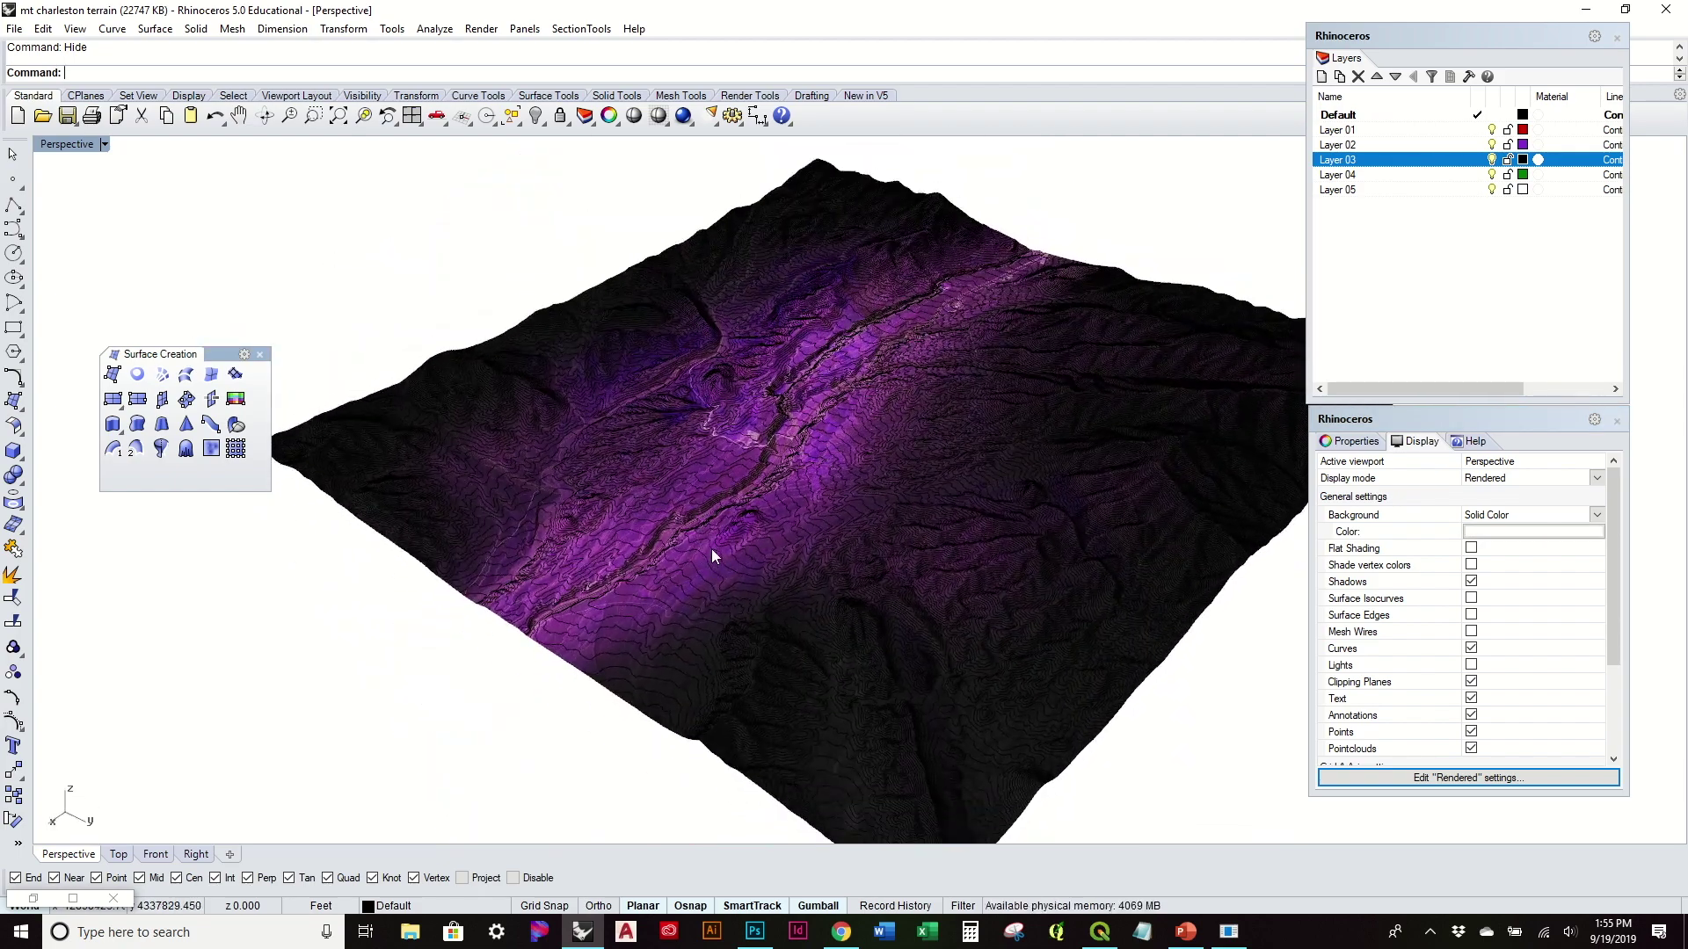
click(1185, 932)
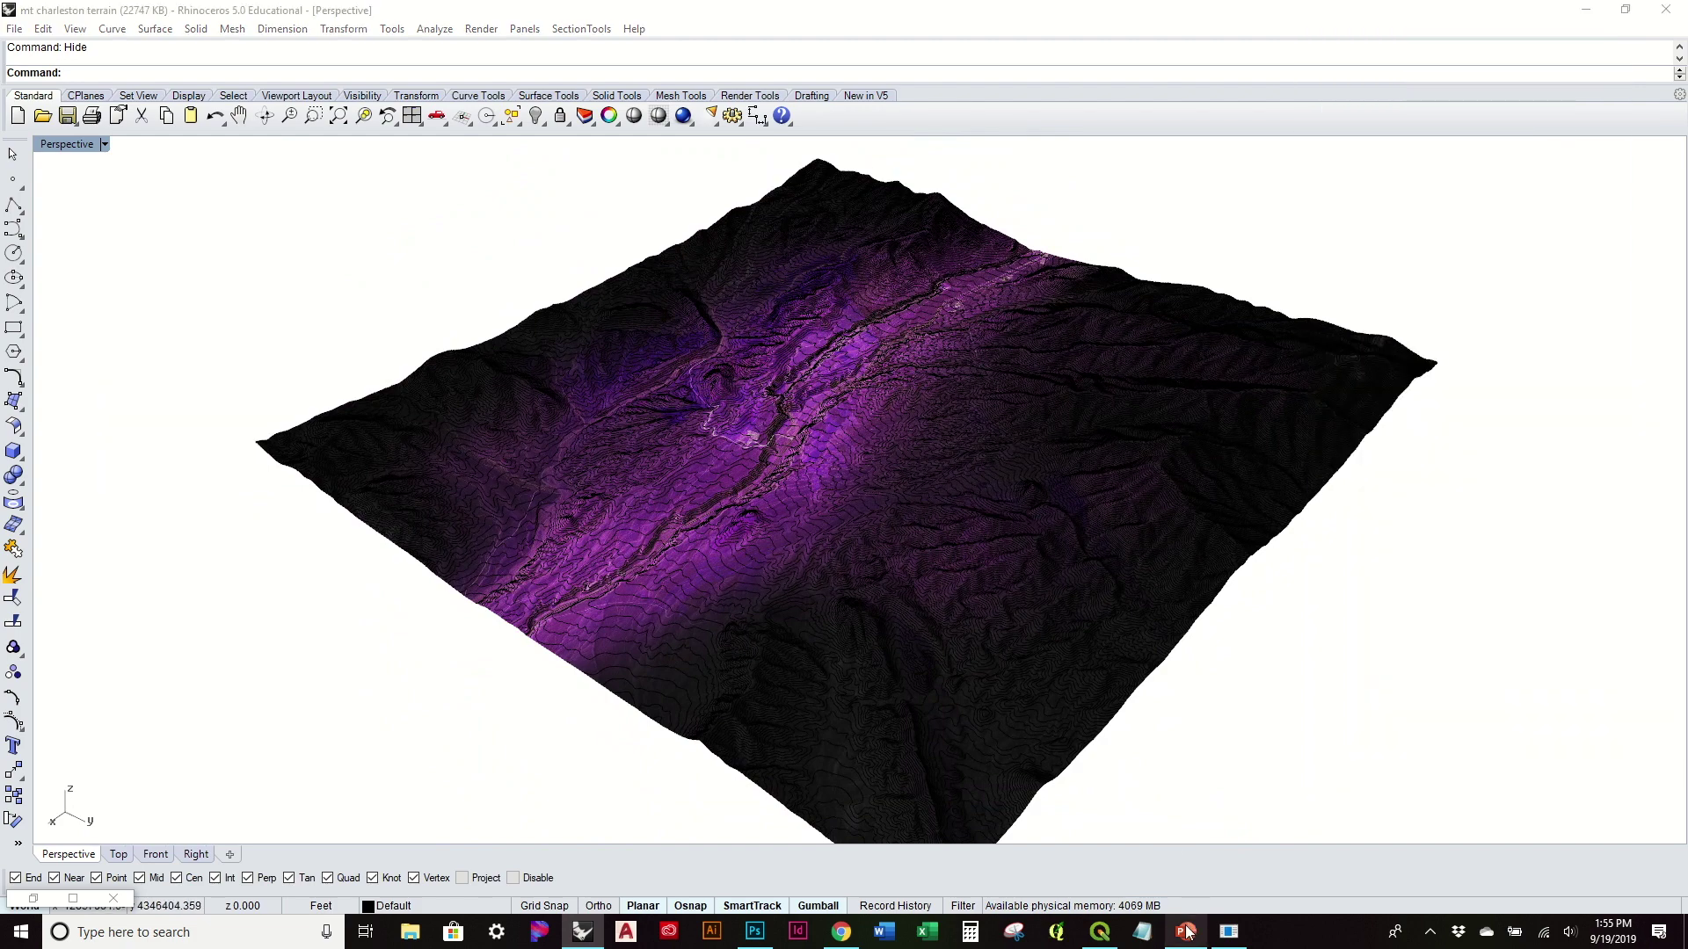